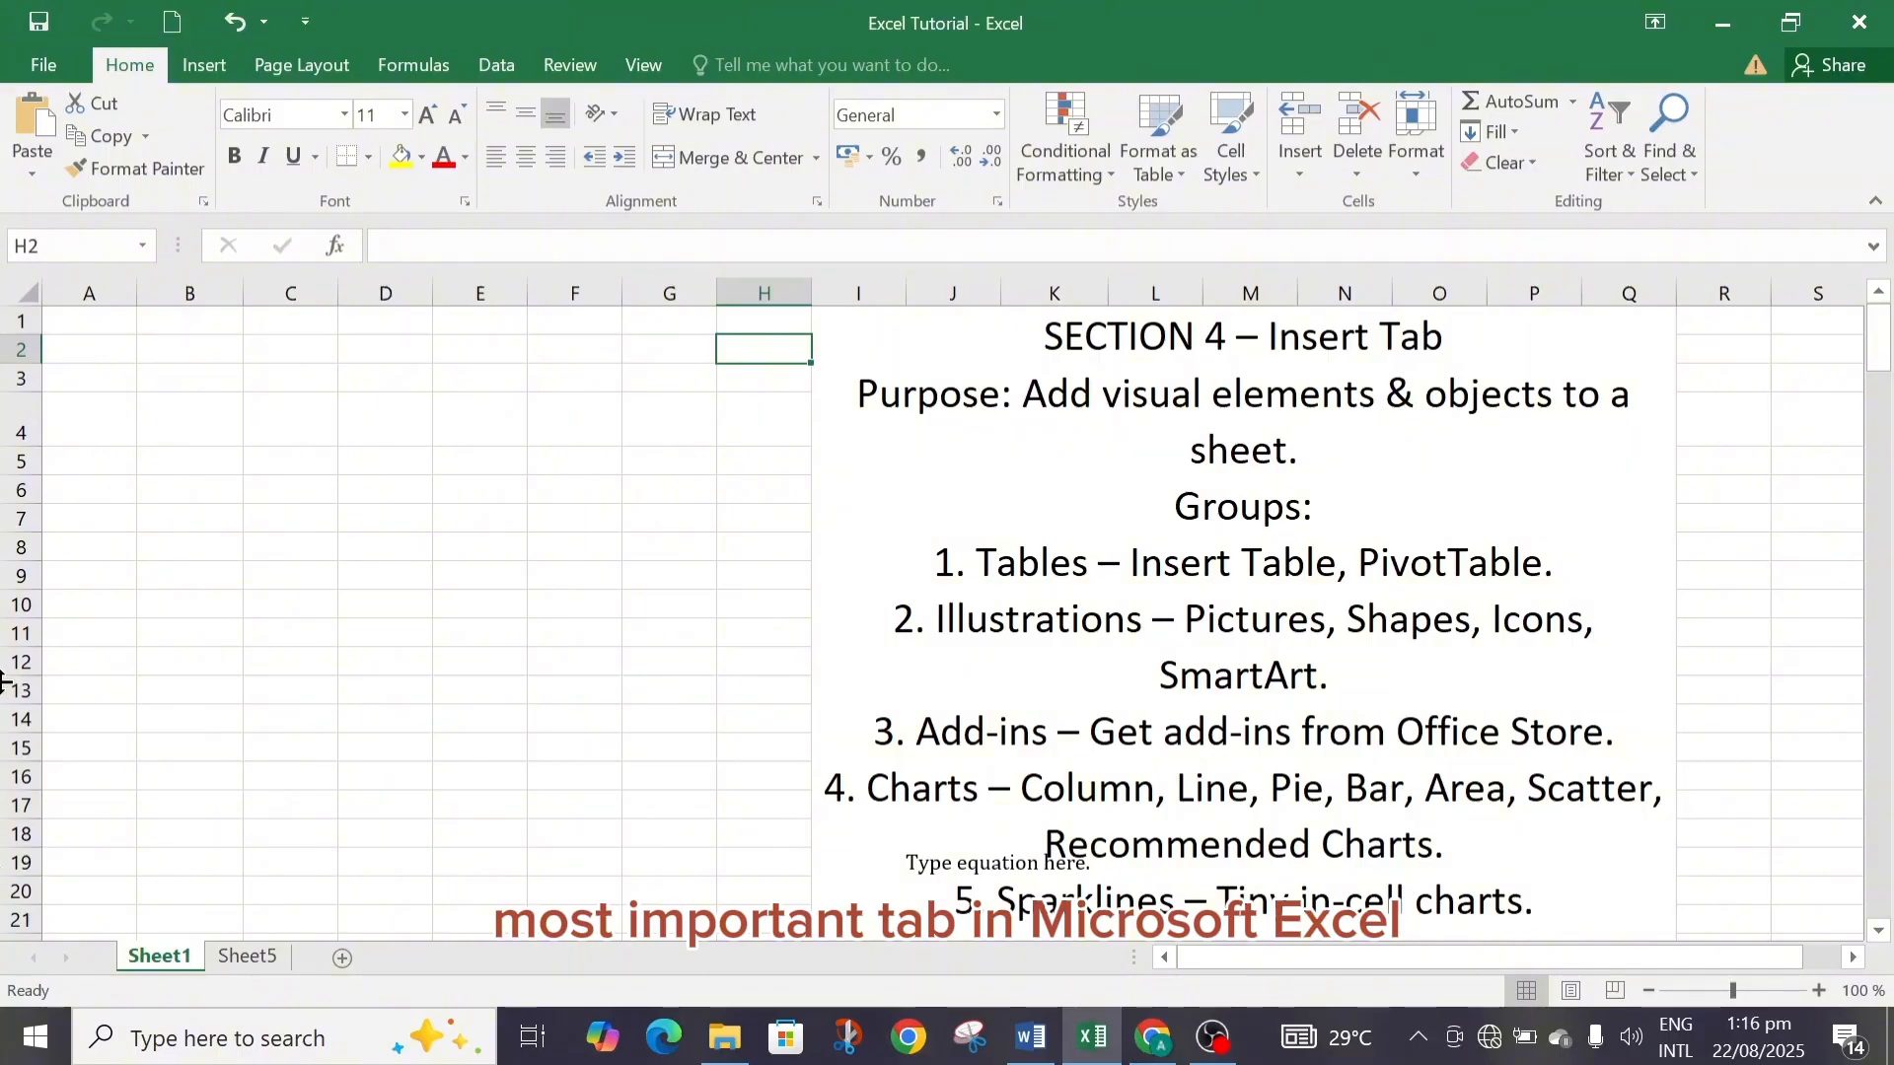
Insert a table covering A1:G14 on Sheet1 without headers.
left_click(202, 67)
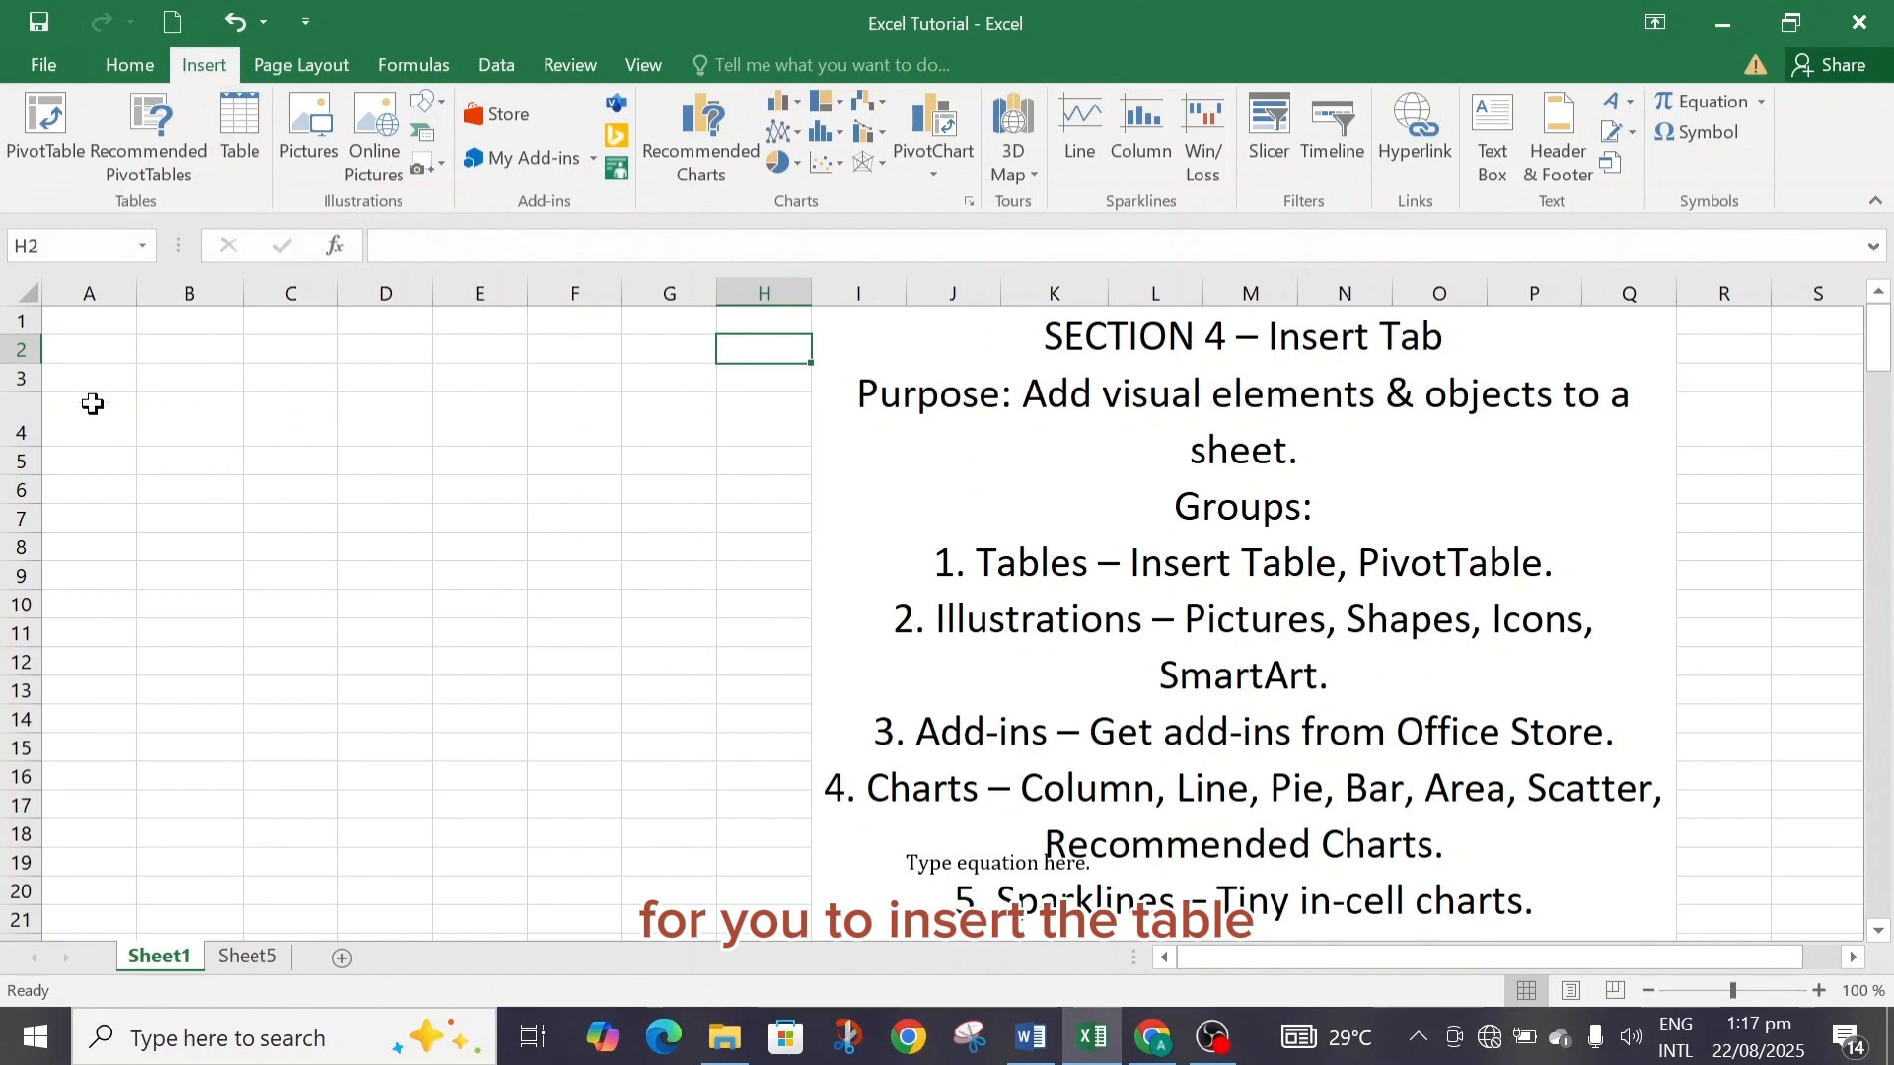
left_click_drag(73, 316, 660, 660)
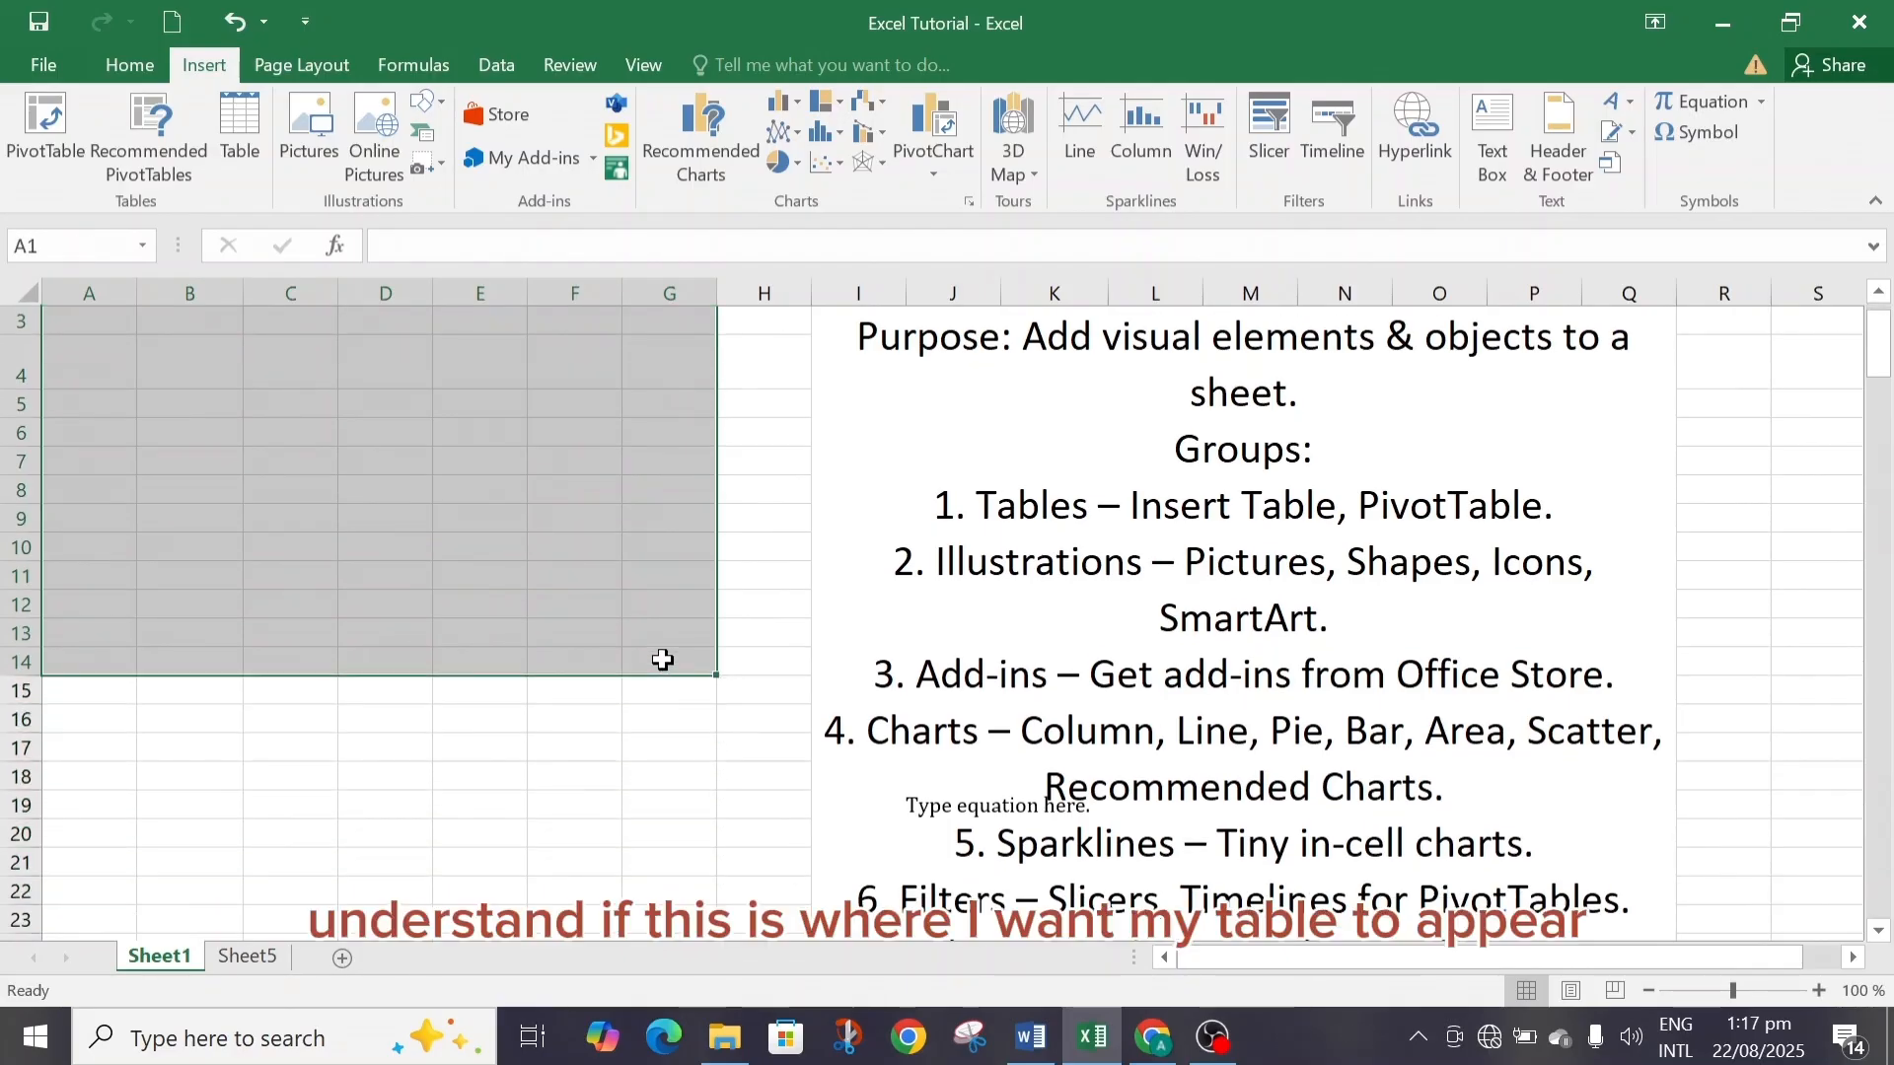
left_click(232, 128)
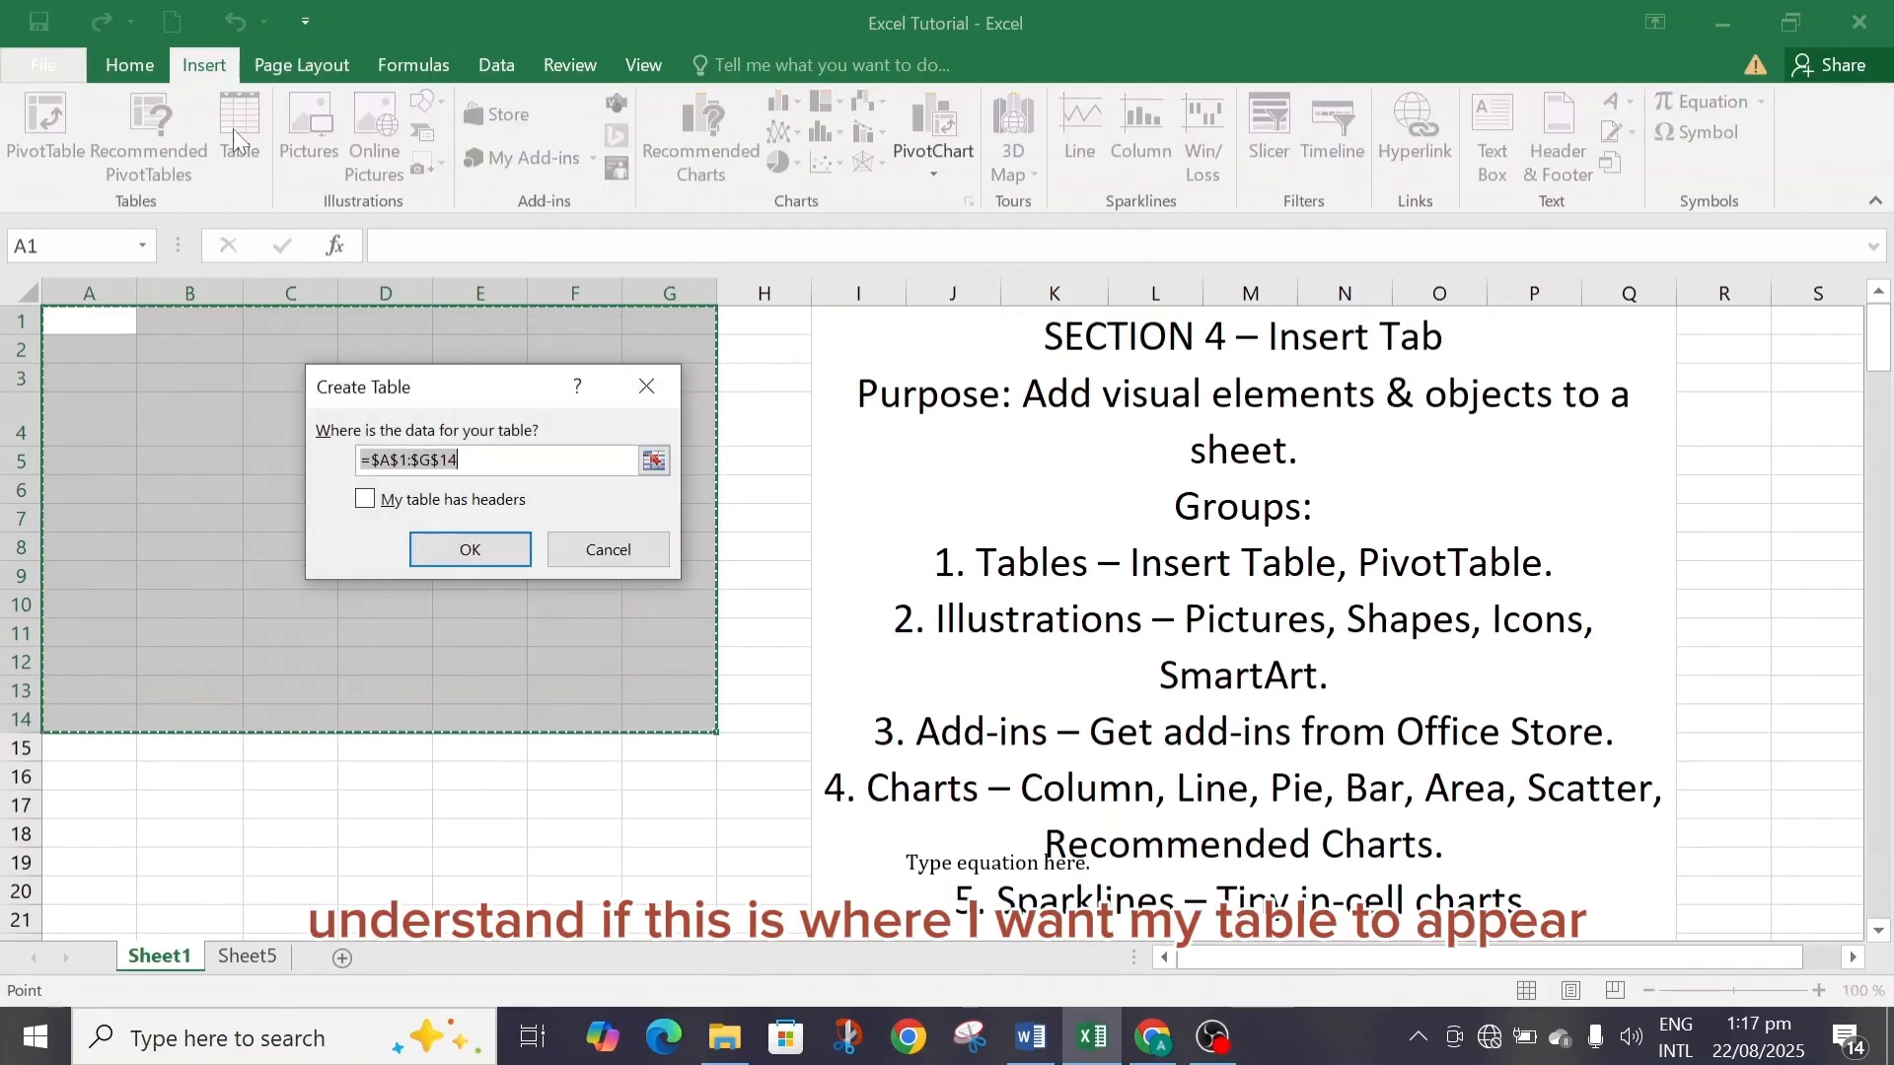
left_click(470, 552)
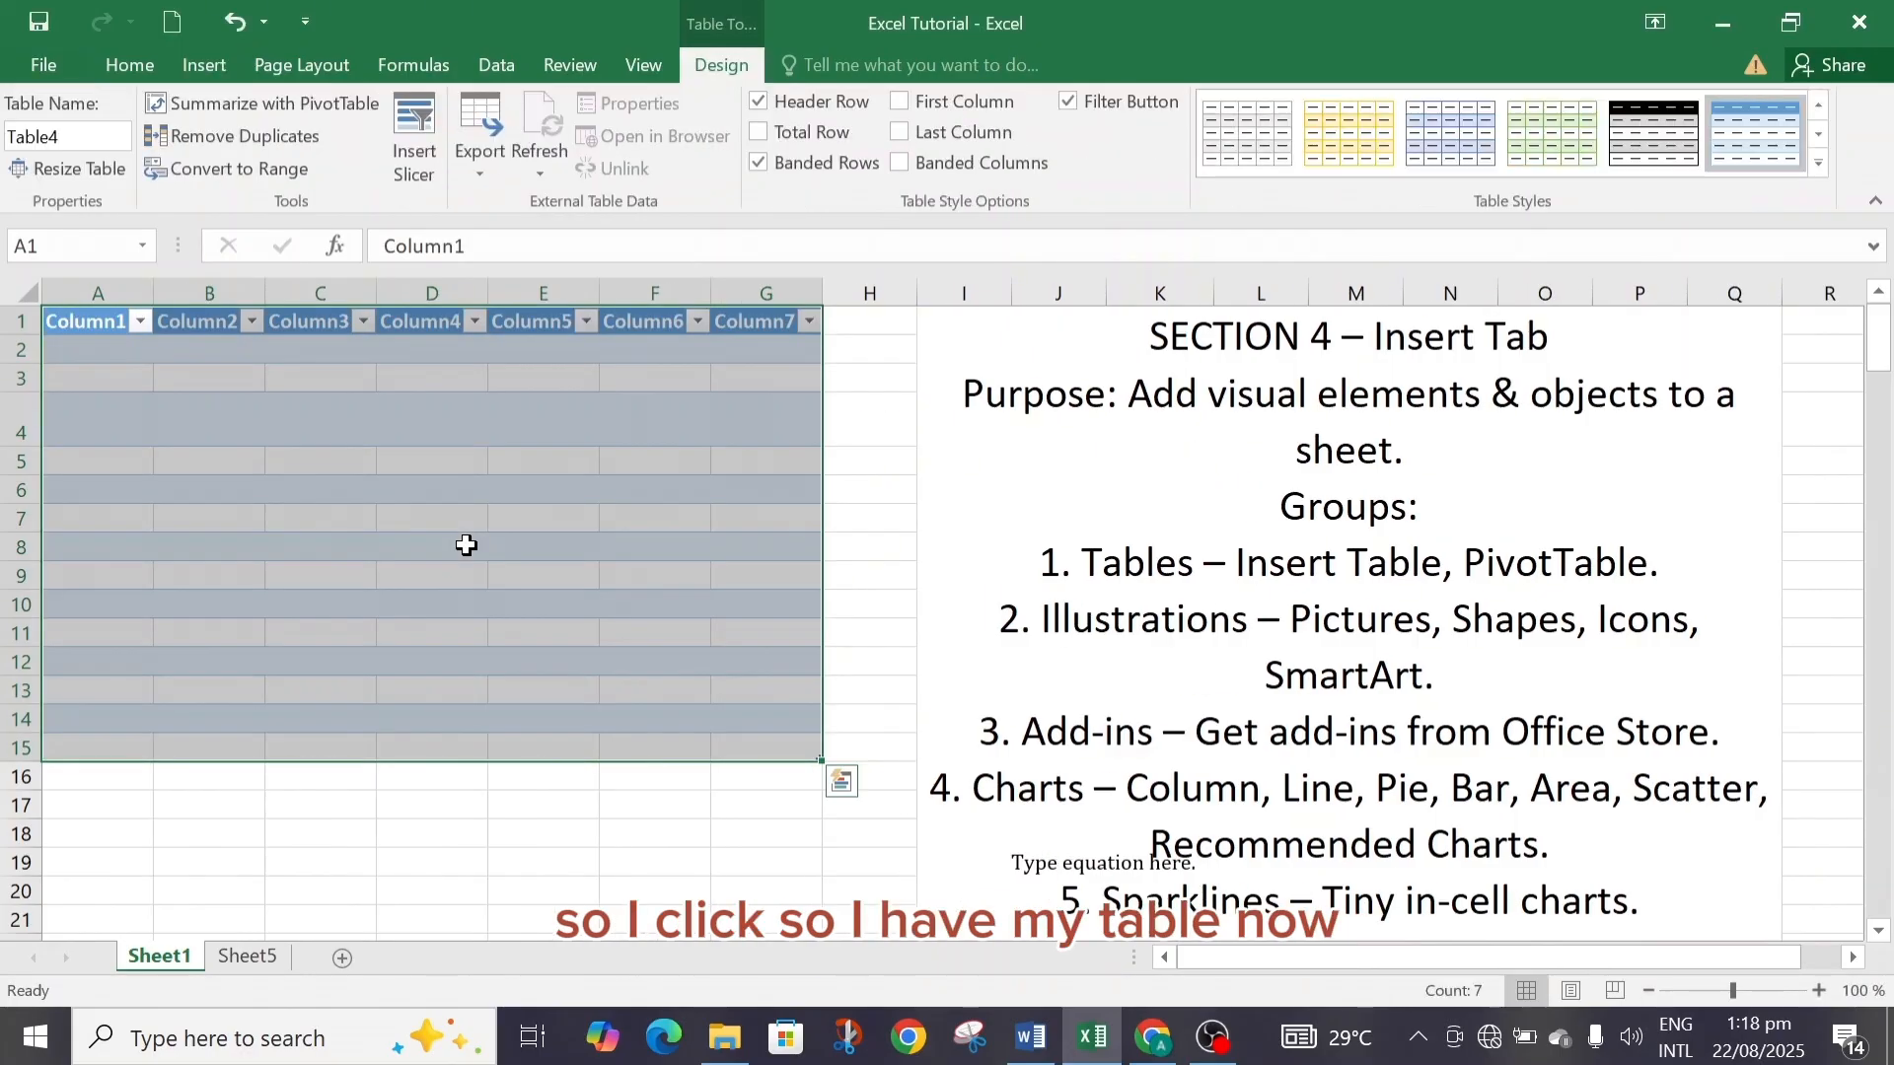
left_click(233, 434)
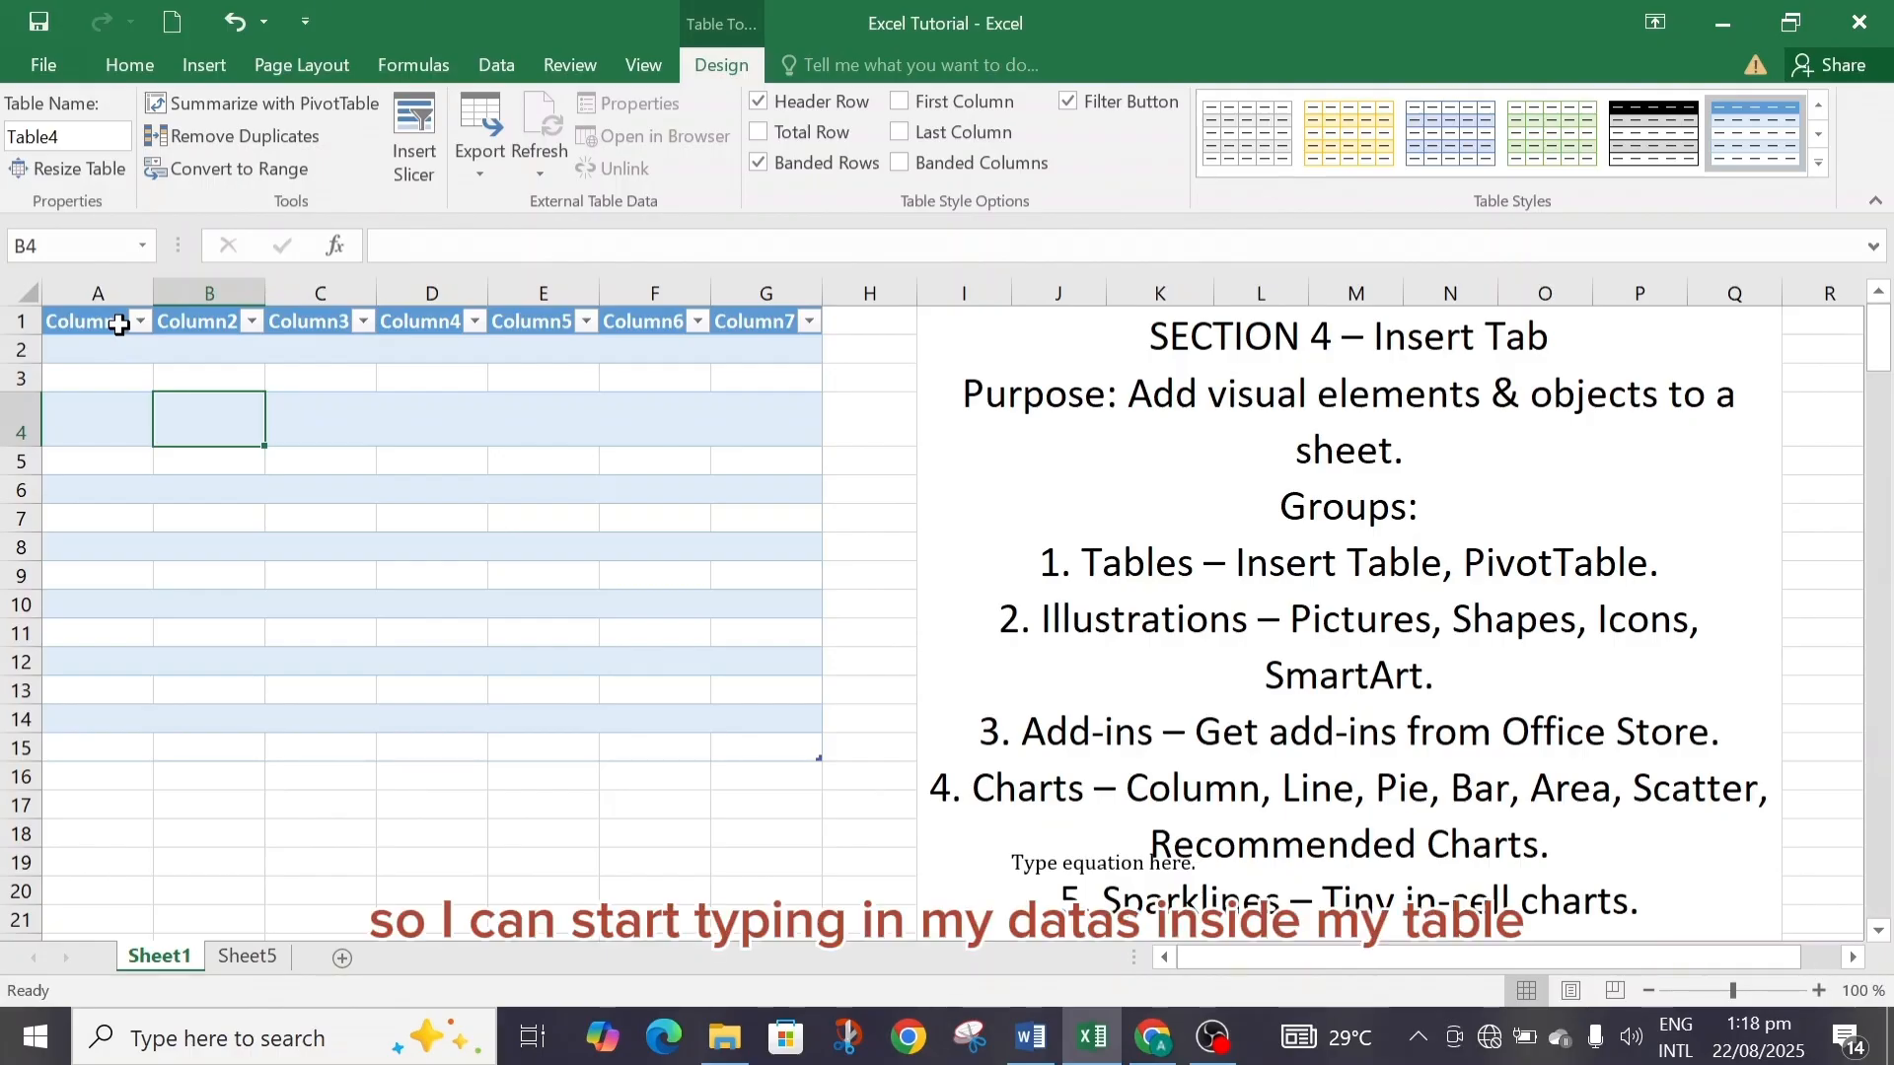
left_click(246, 957)
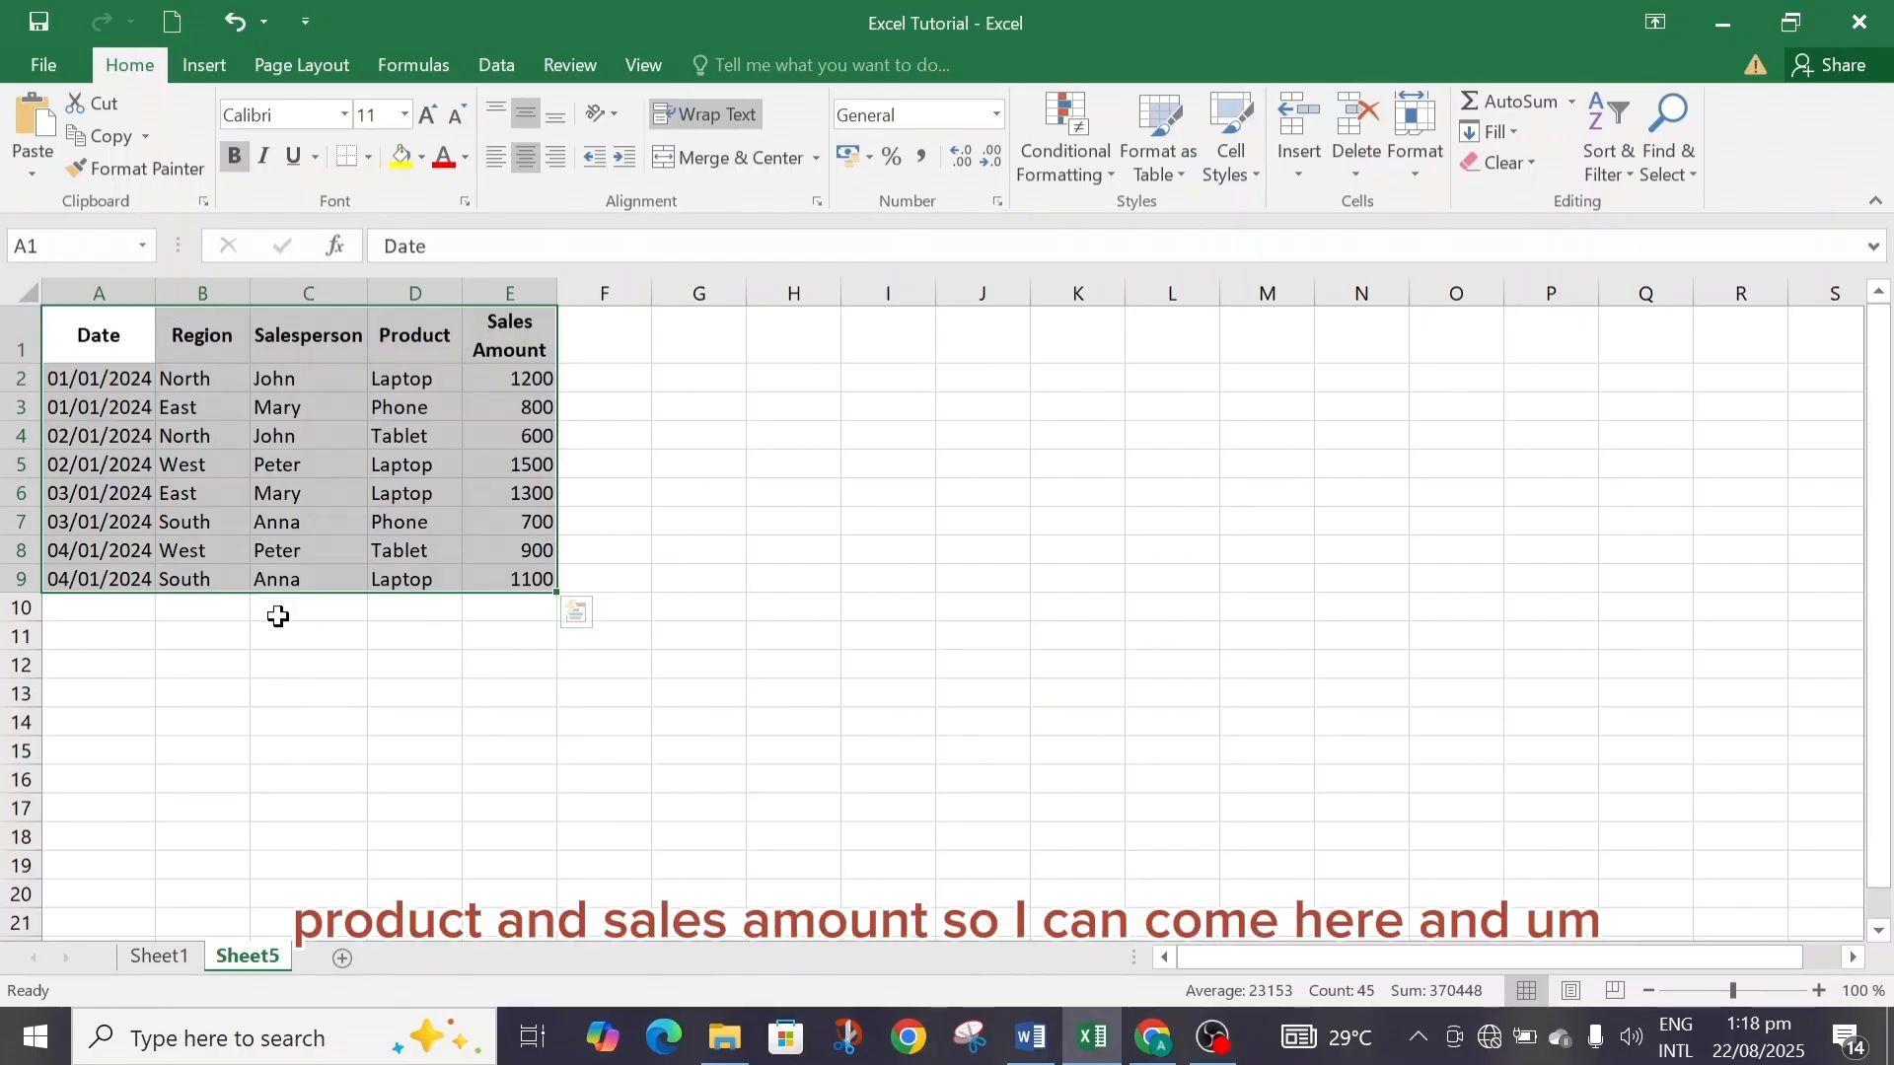
left_click(162, 957)
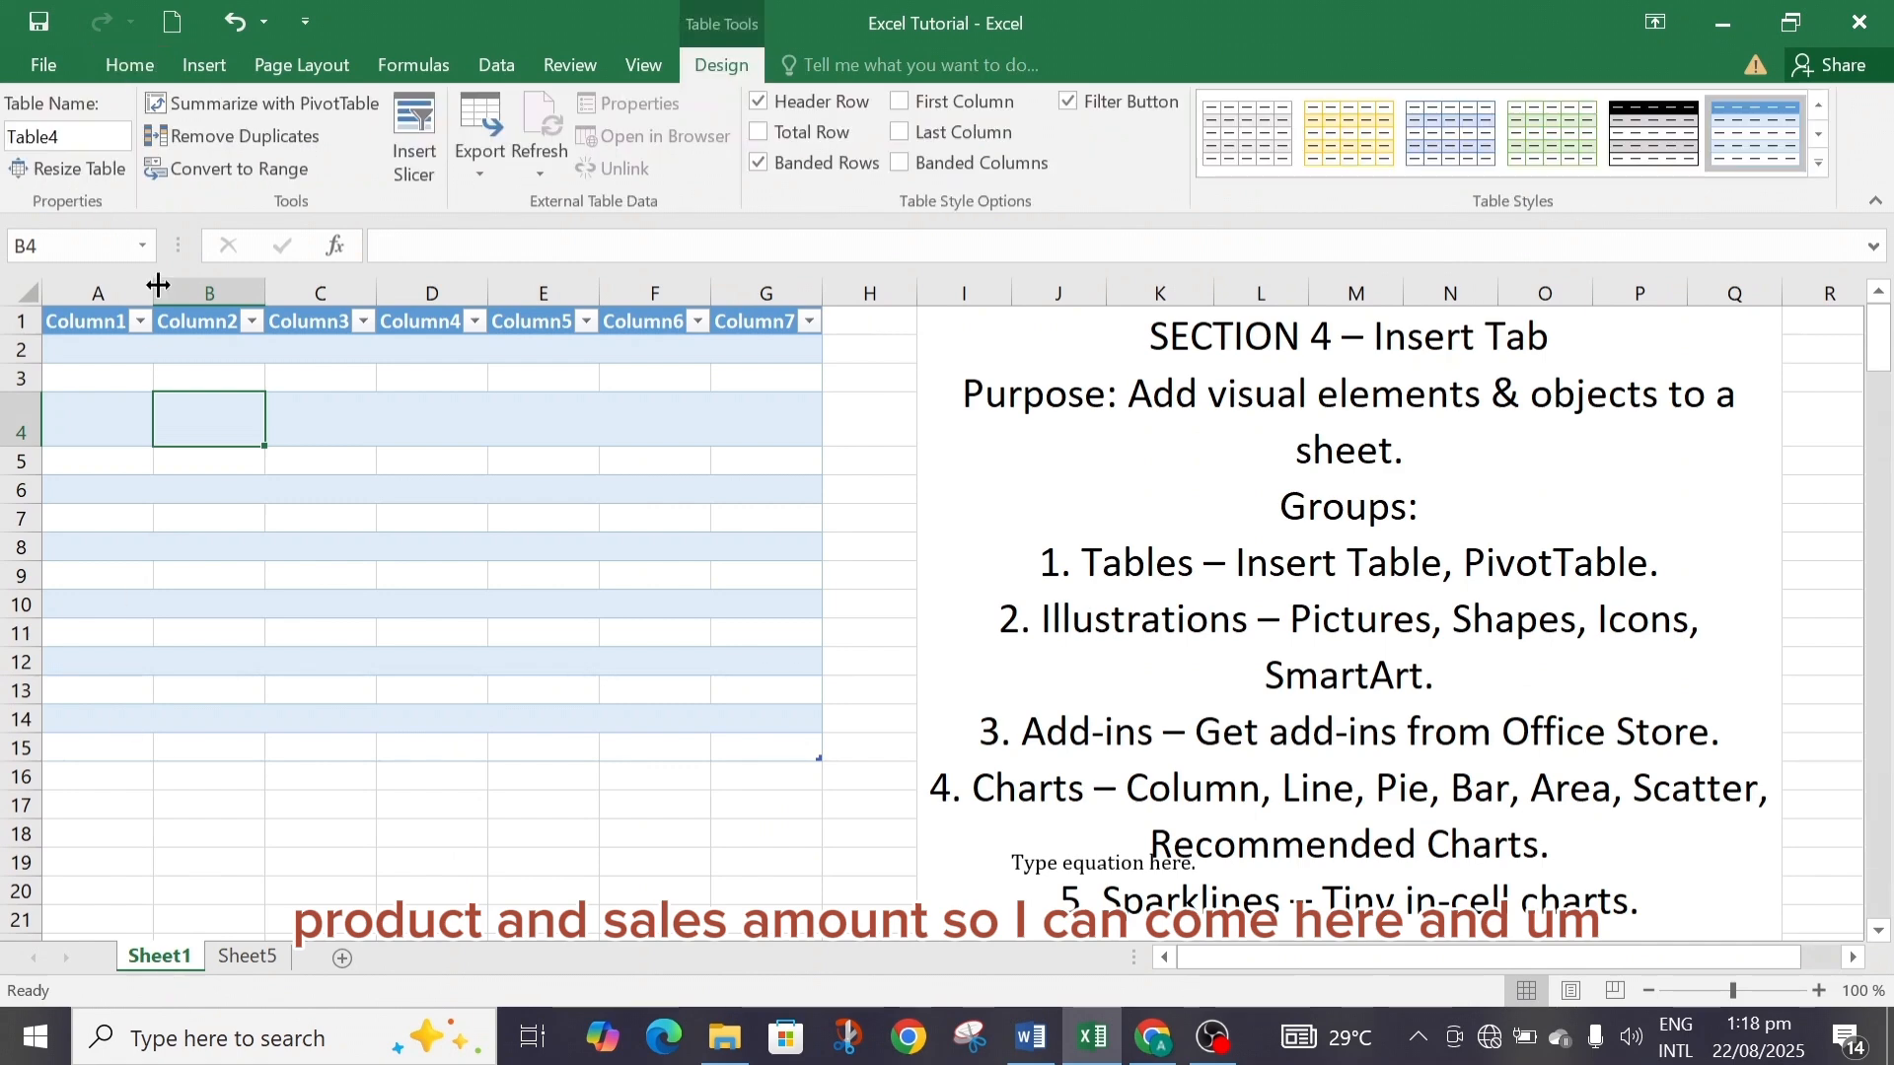
Rename the first table column header to SETIAL NO.
double_click(114, 320)
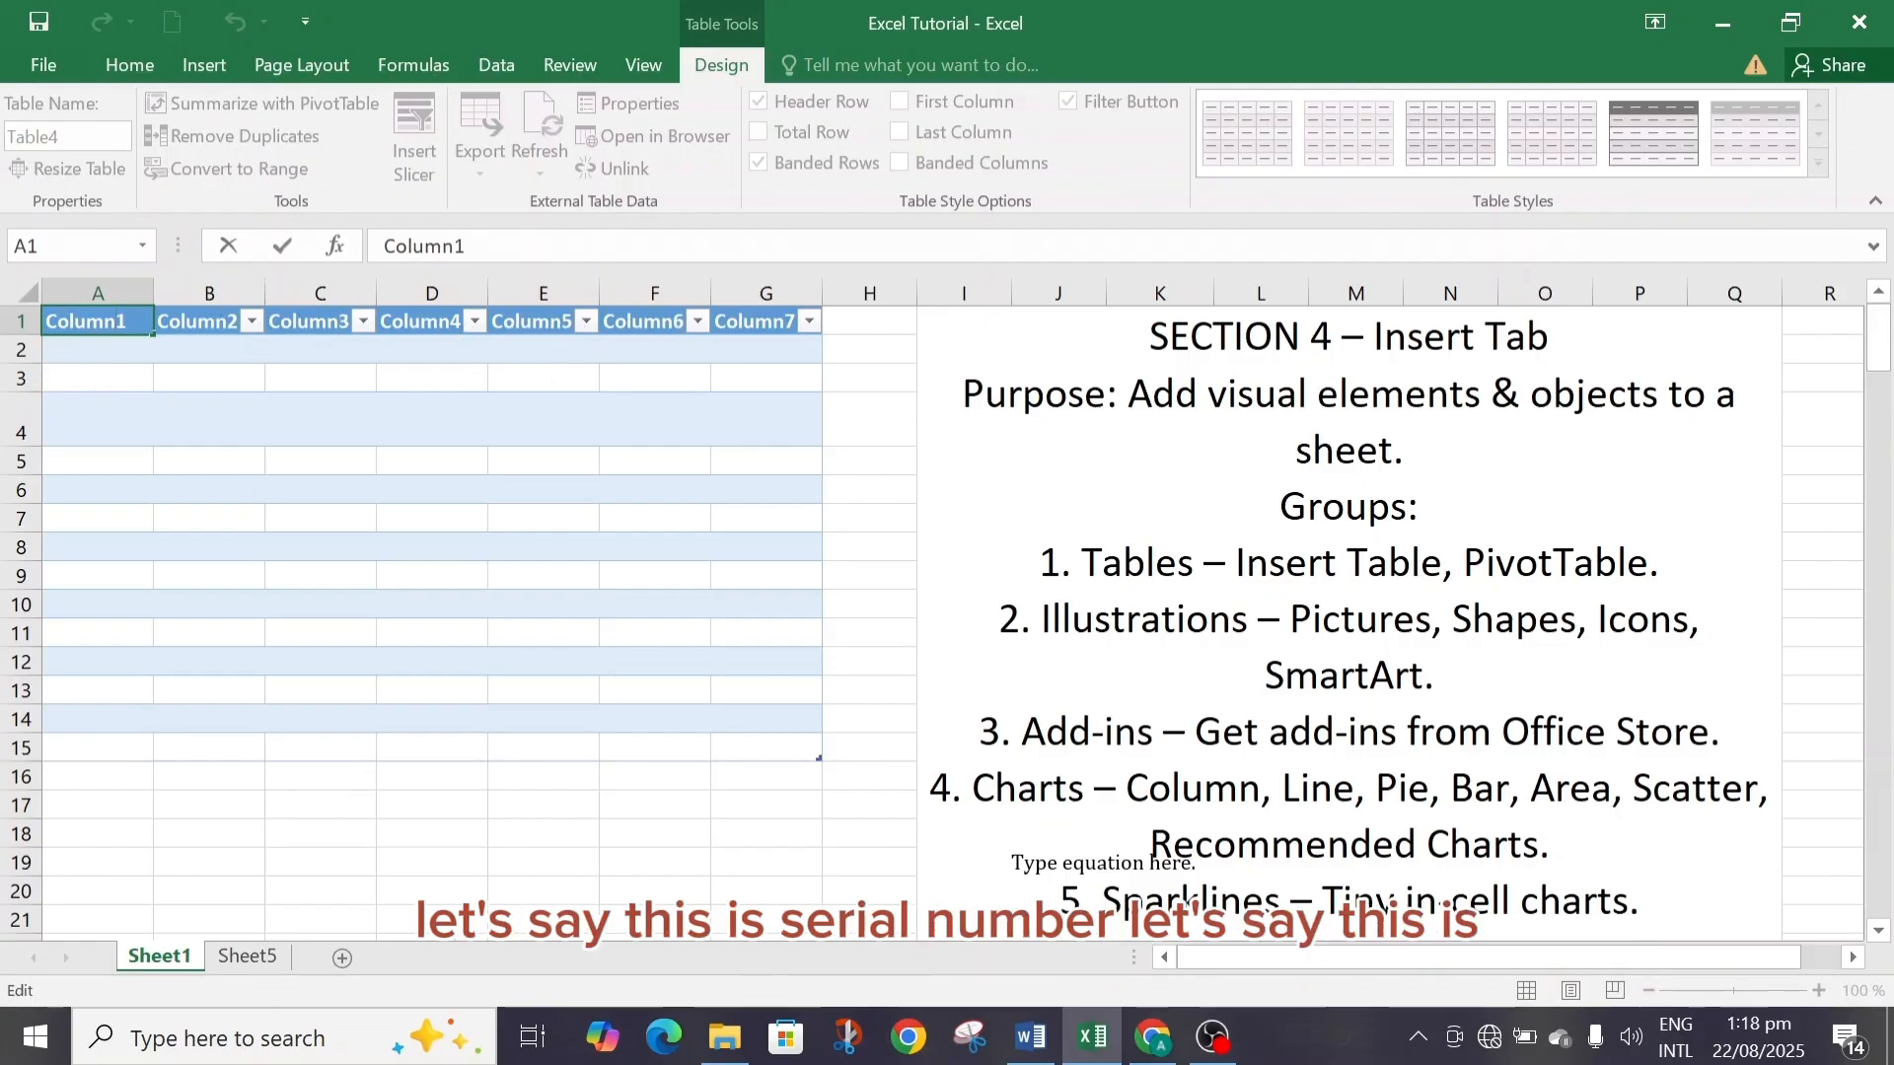
key("BackSpace")
key("BackSpace")
key("BackSpace")
key("BackSpace")
key("BackSpace")
key("BackSpace")
key("BackSpace")
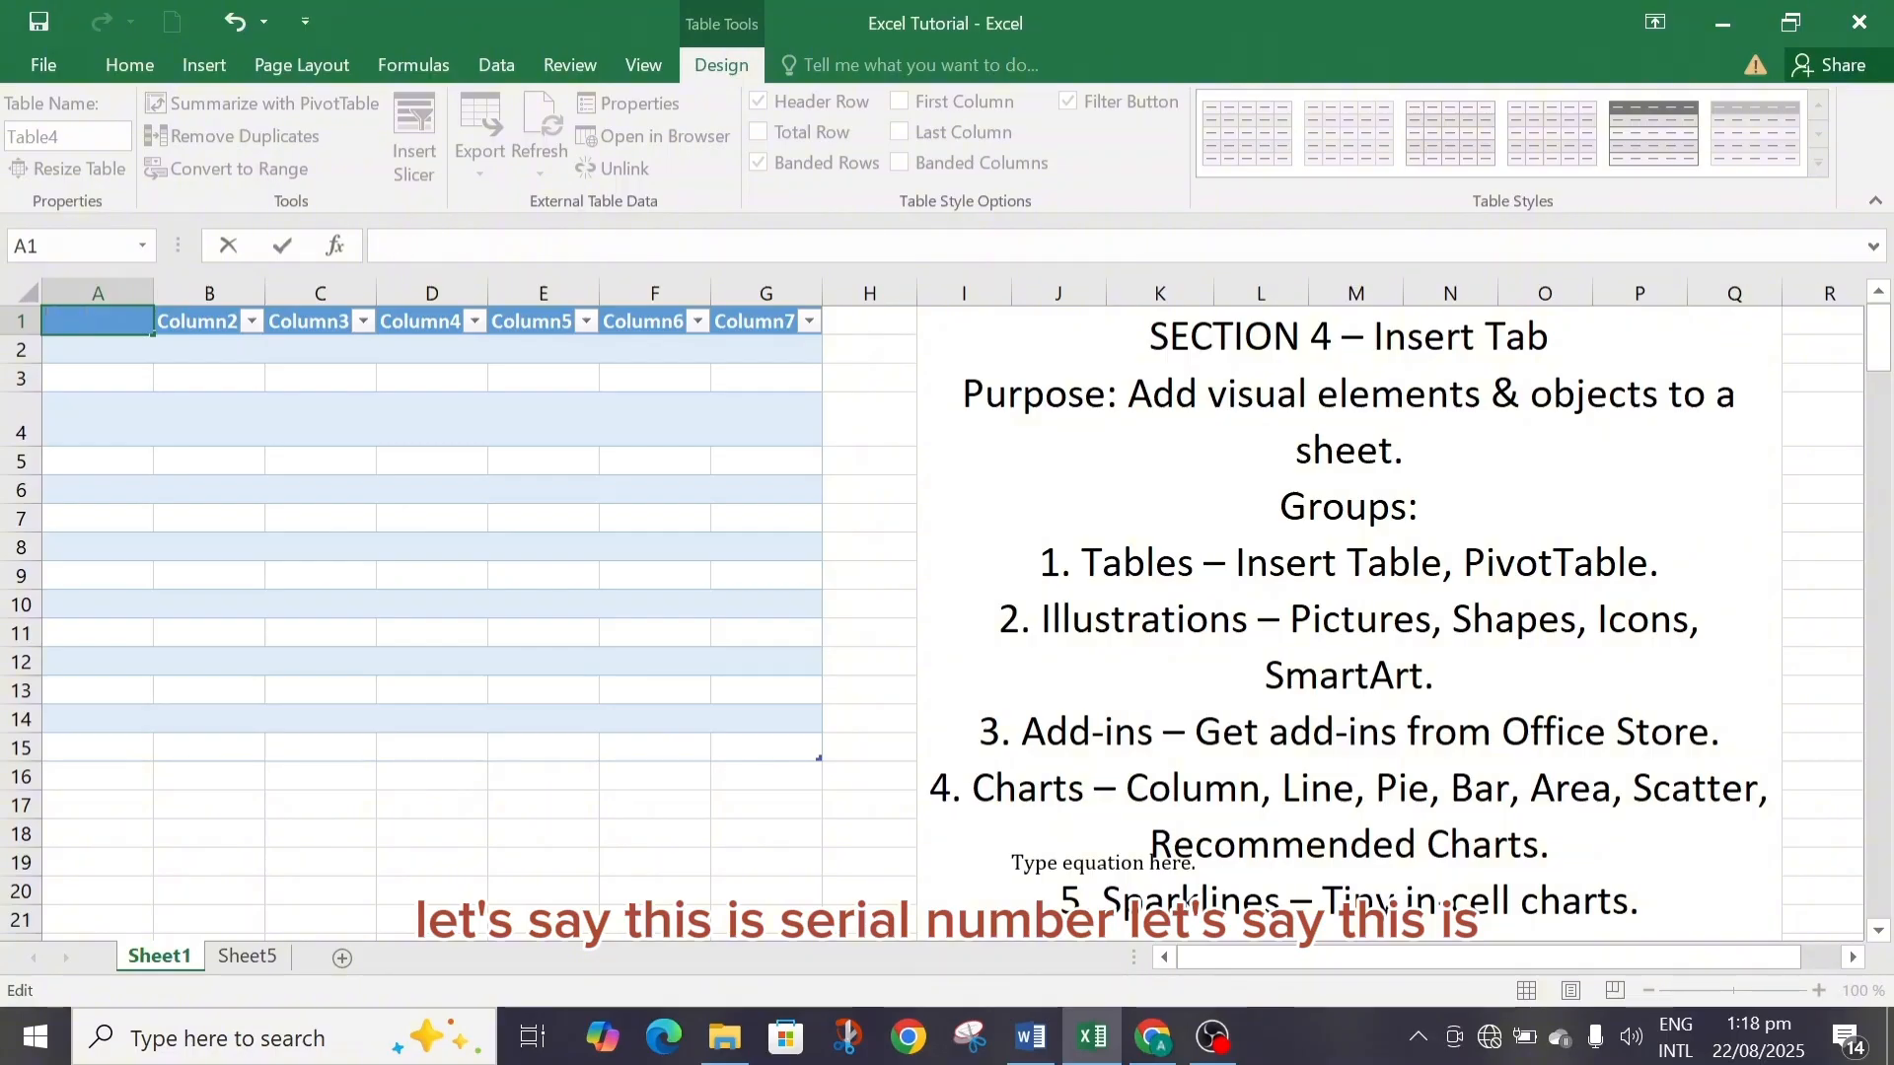
type("s")
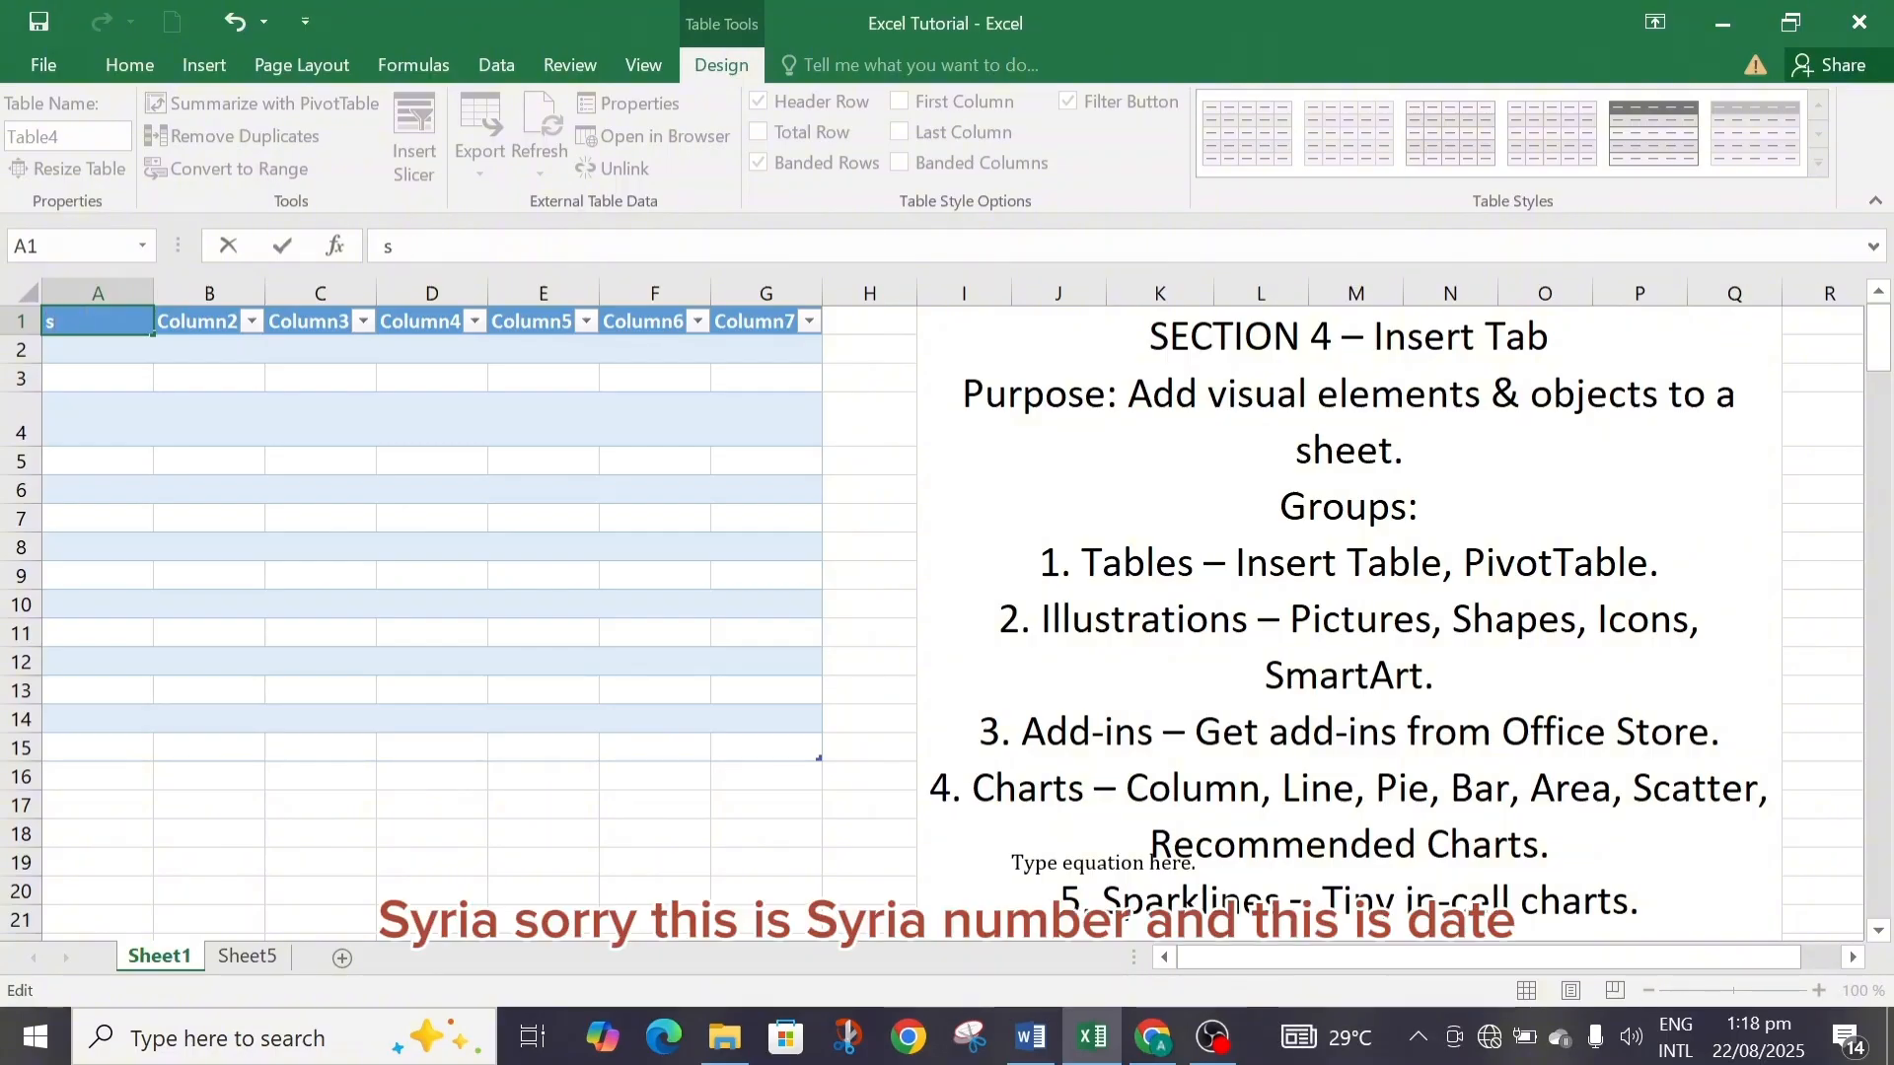
key("BackSpace")
type("SETIAL NO")
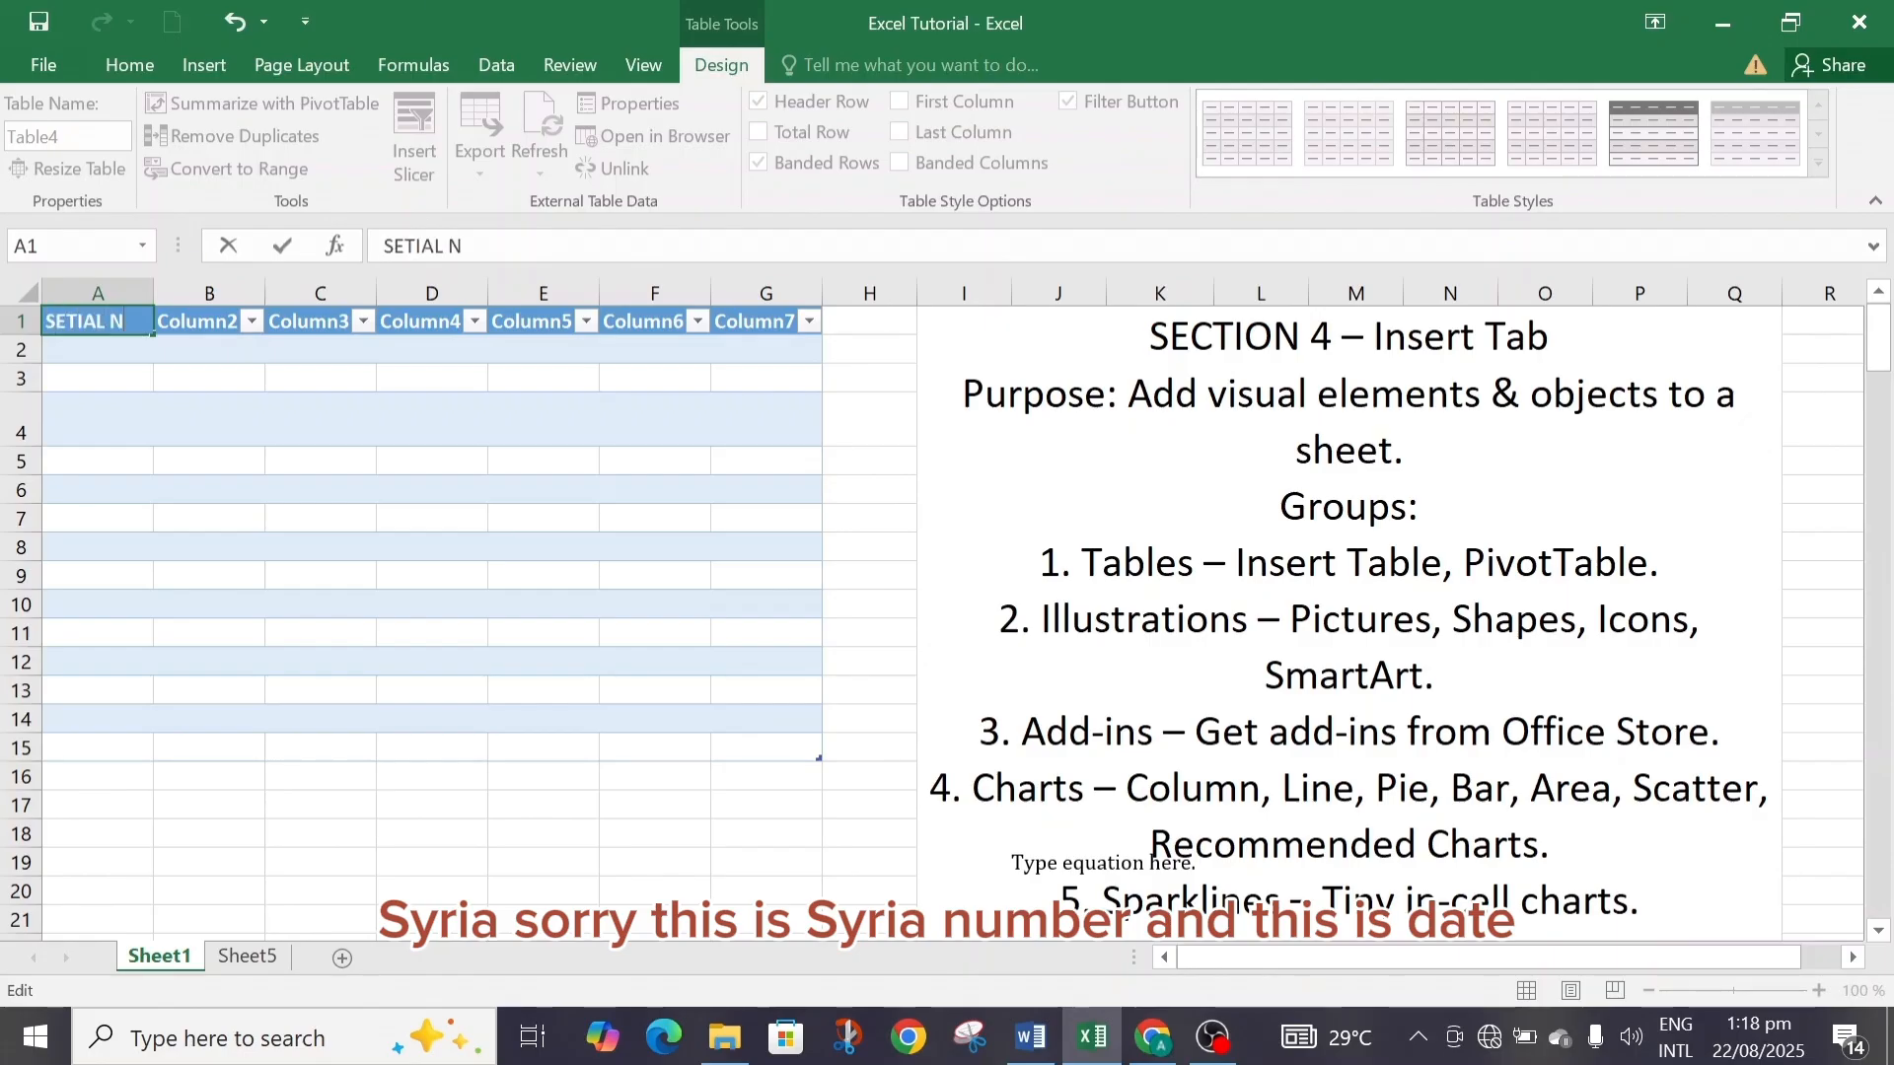
Rename the second table column header to DATE.
double_click(241, 320)
key("BackSpace")
key("BackSpace")
key("BackSpace")
key("BackSpace")
key("BackSpace")
key("BackSpace")
key("BackSpace")
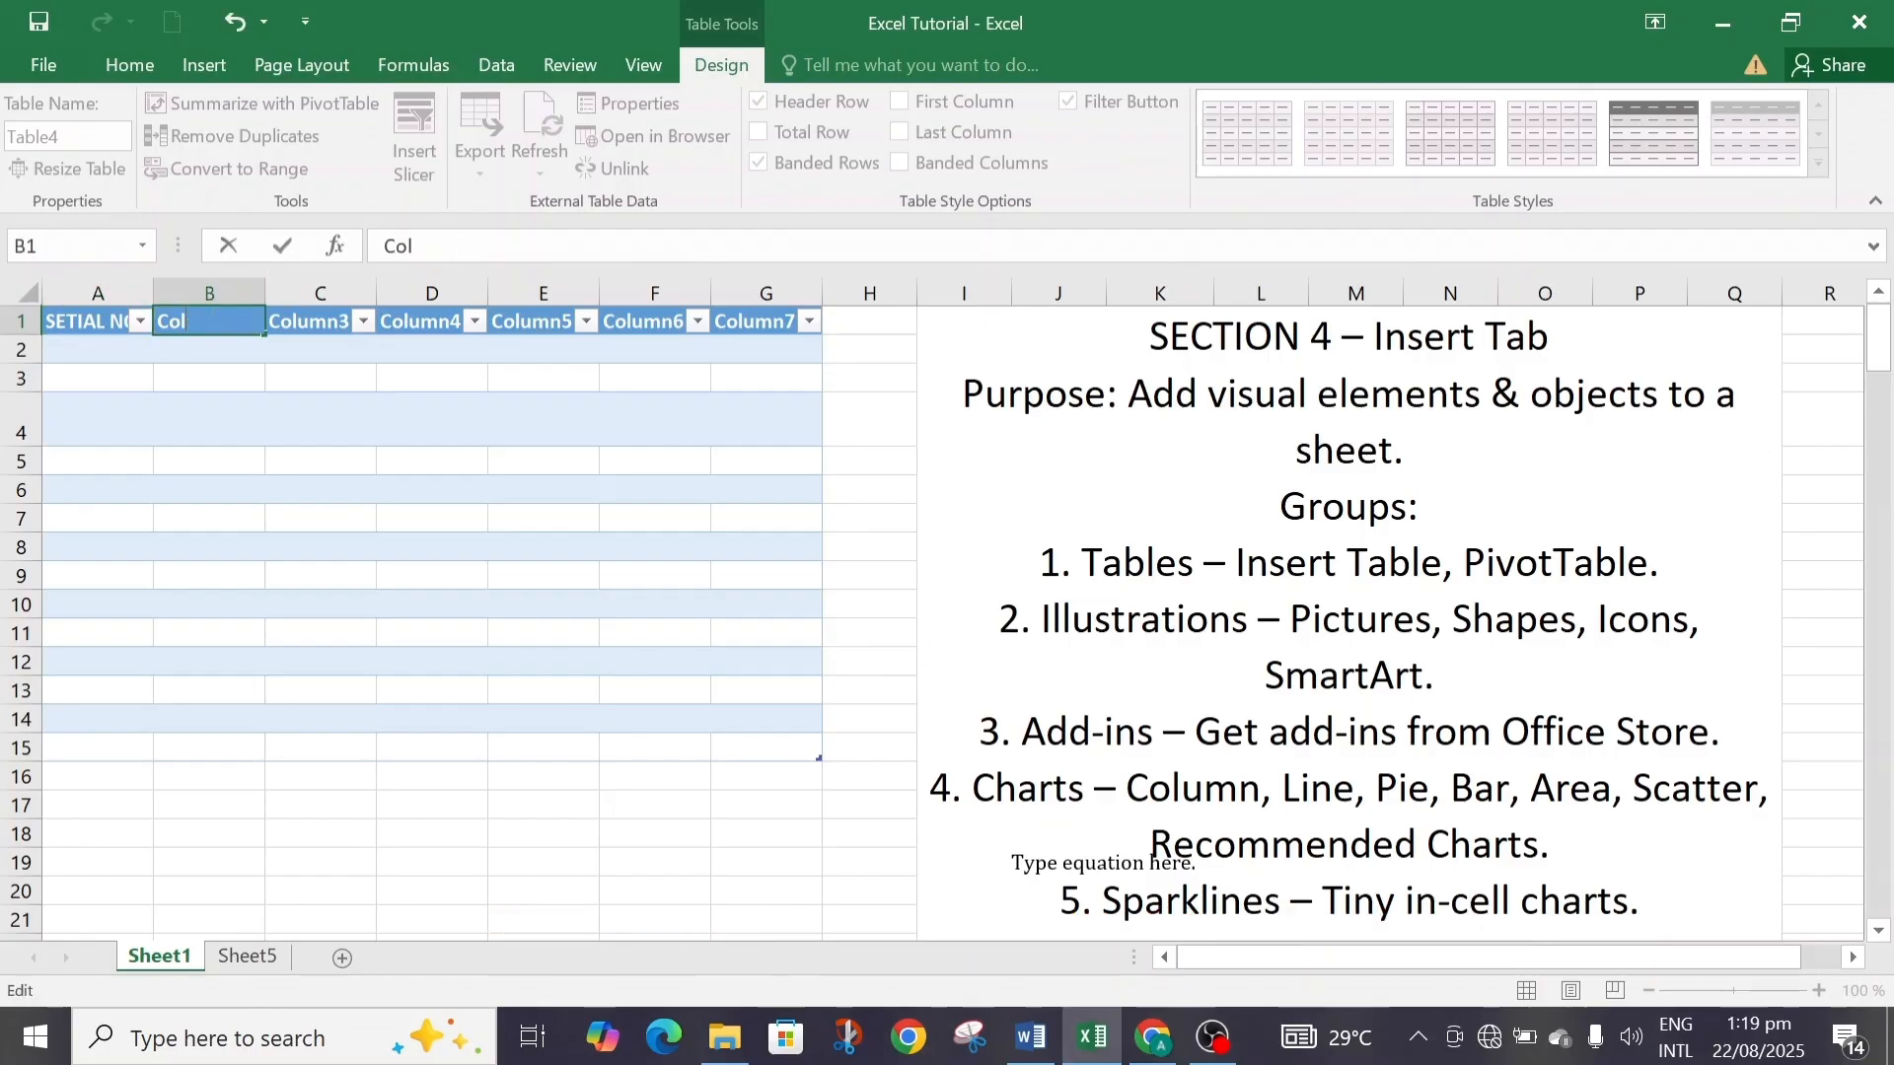
type("DATE")
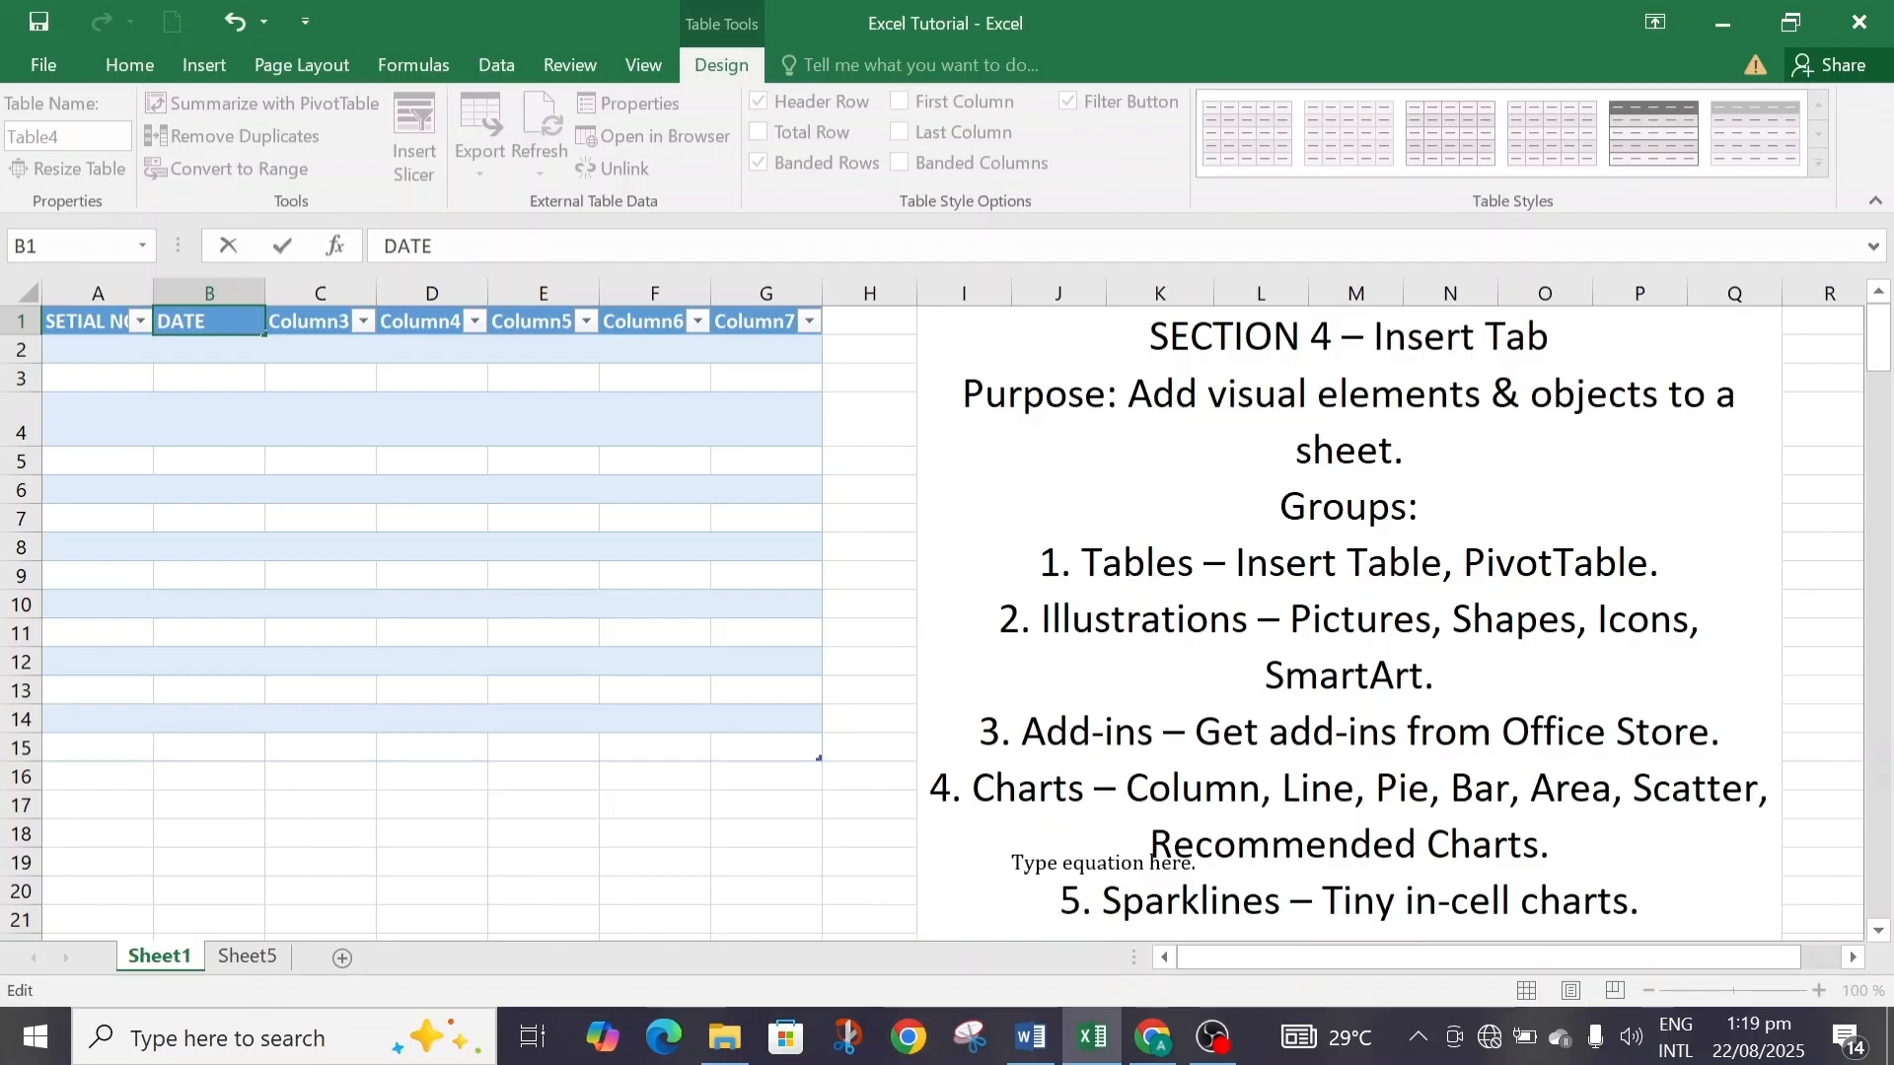
Rename the third table column header to SALES PERSON and widen column C to fit it.
double_click(341, 322)
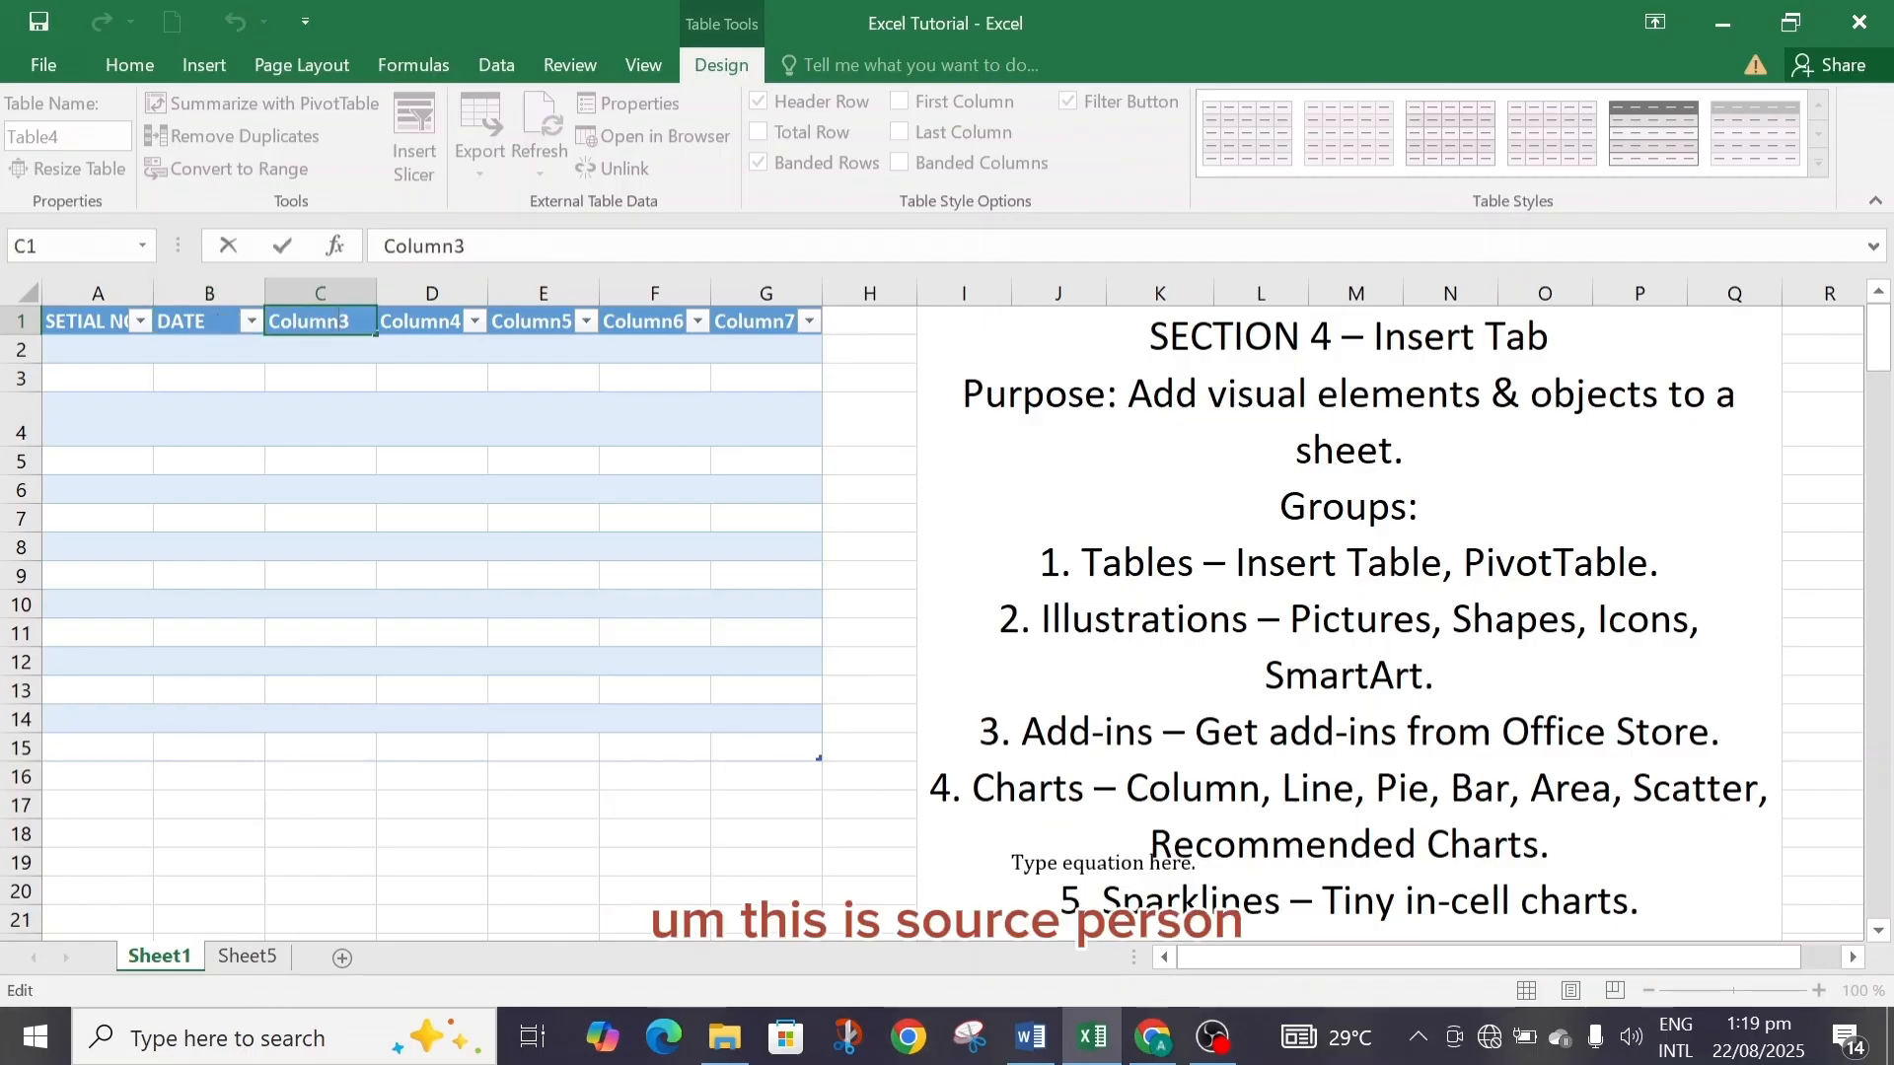
key("BackSpace")
key("BackSpace")
key("BackSpace")
key("BackSpace")
key("BackSpace")
key("BackSpace")
key("BackSpace")
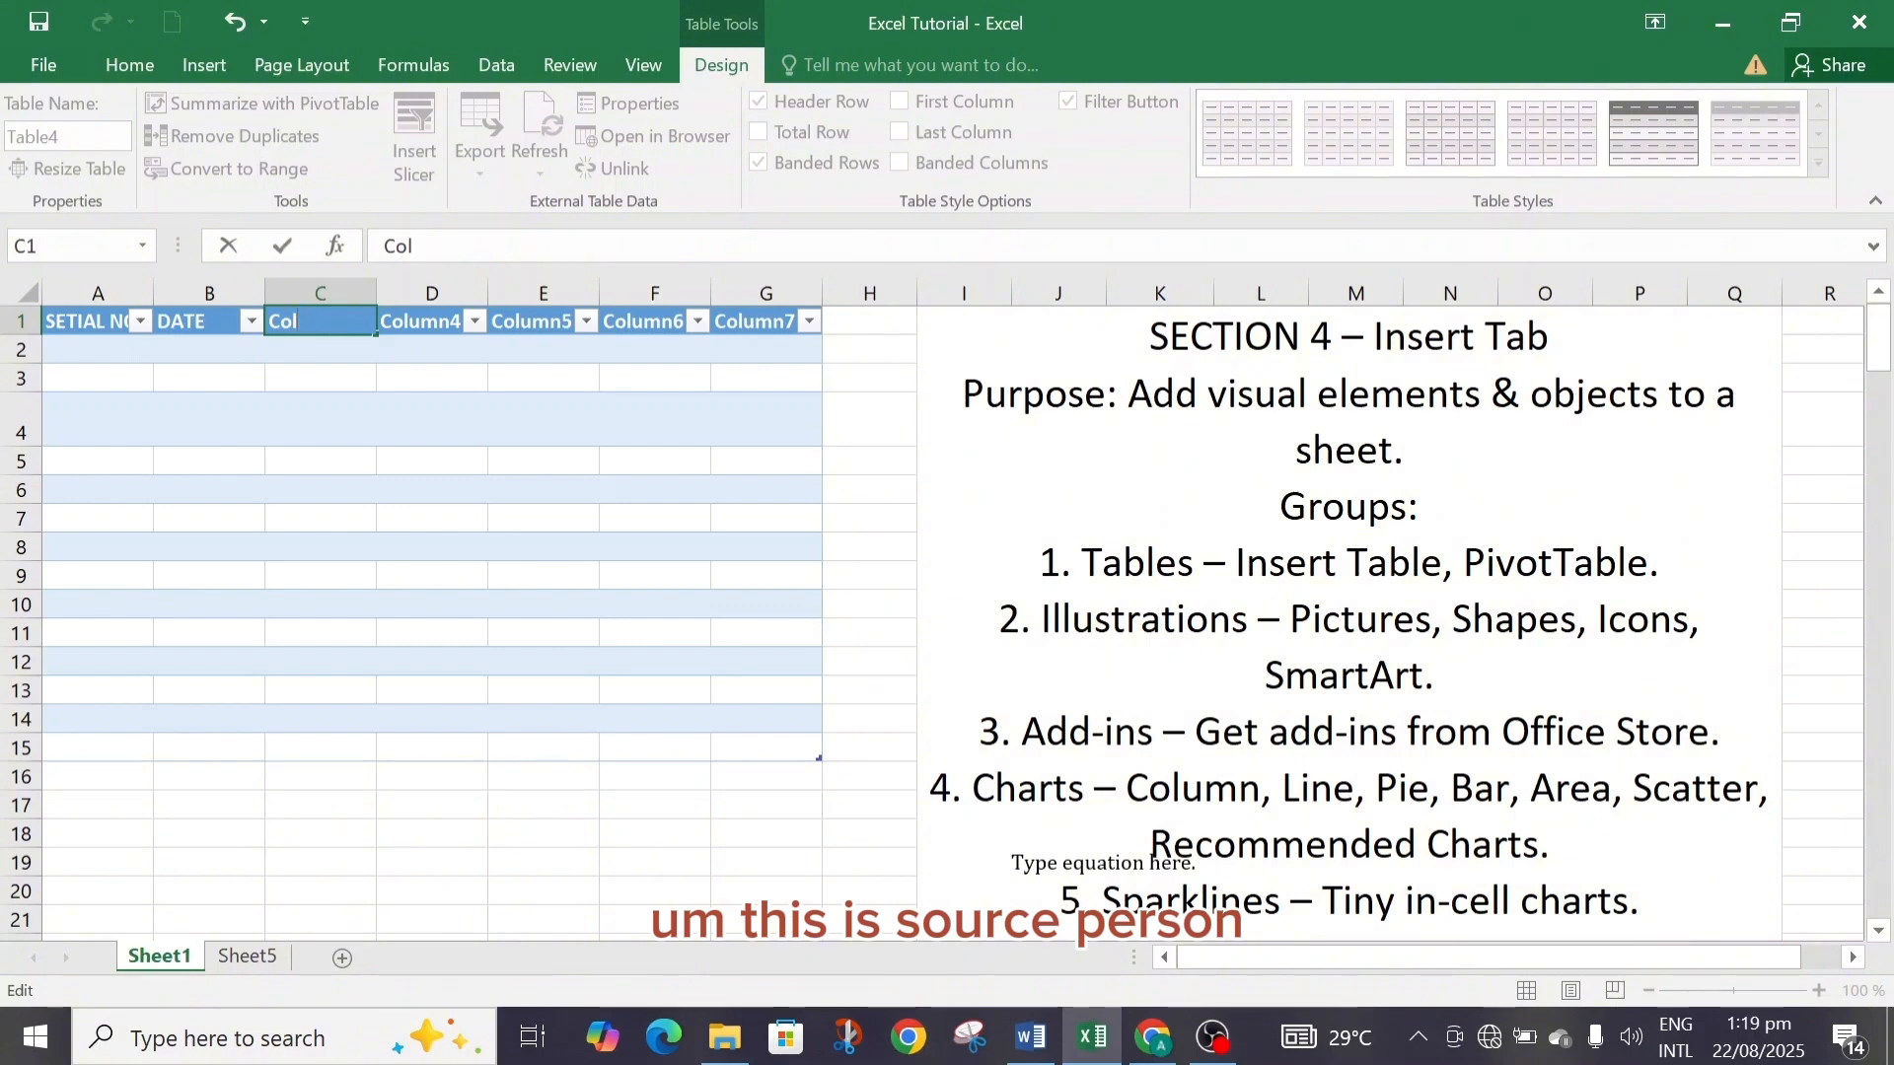
type("SA")
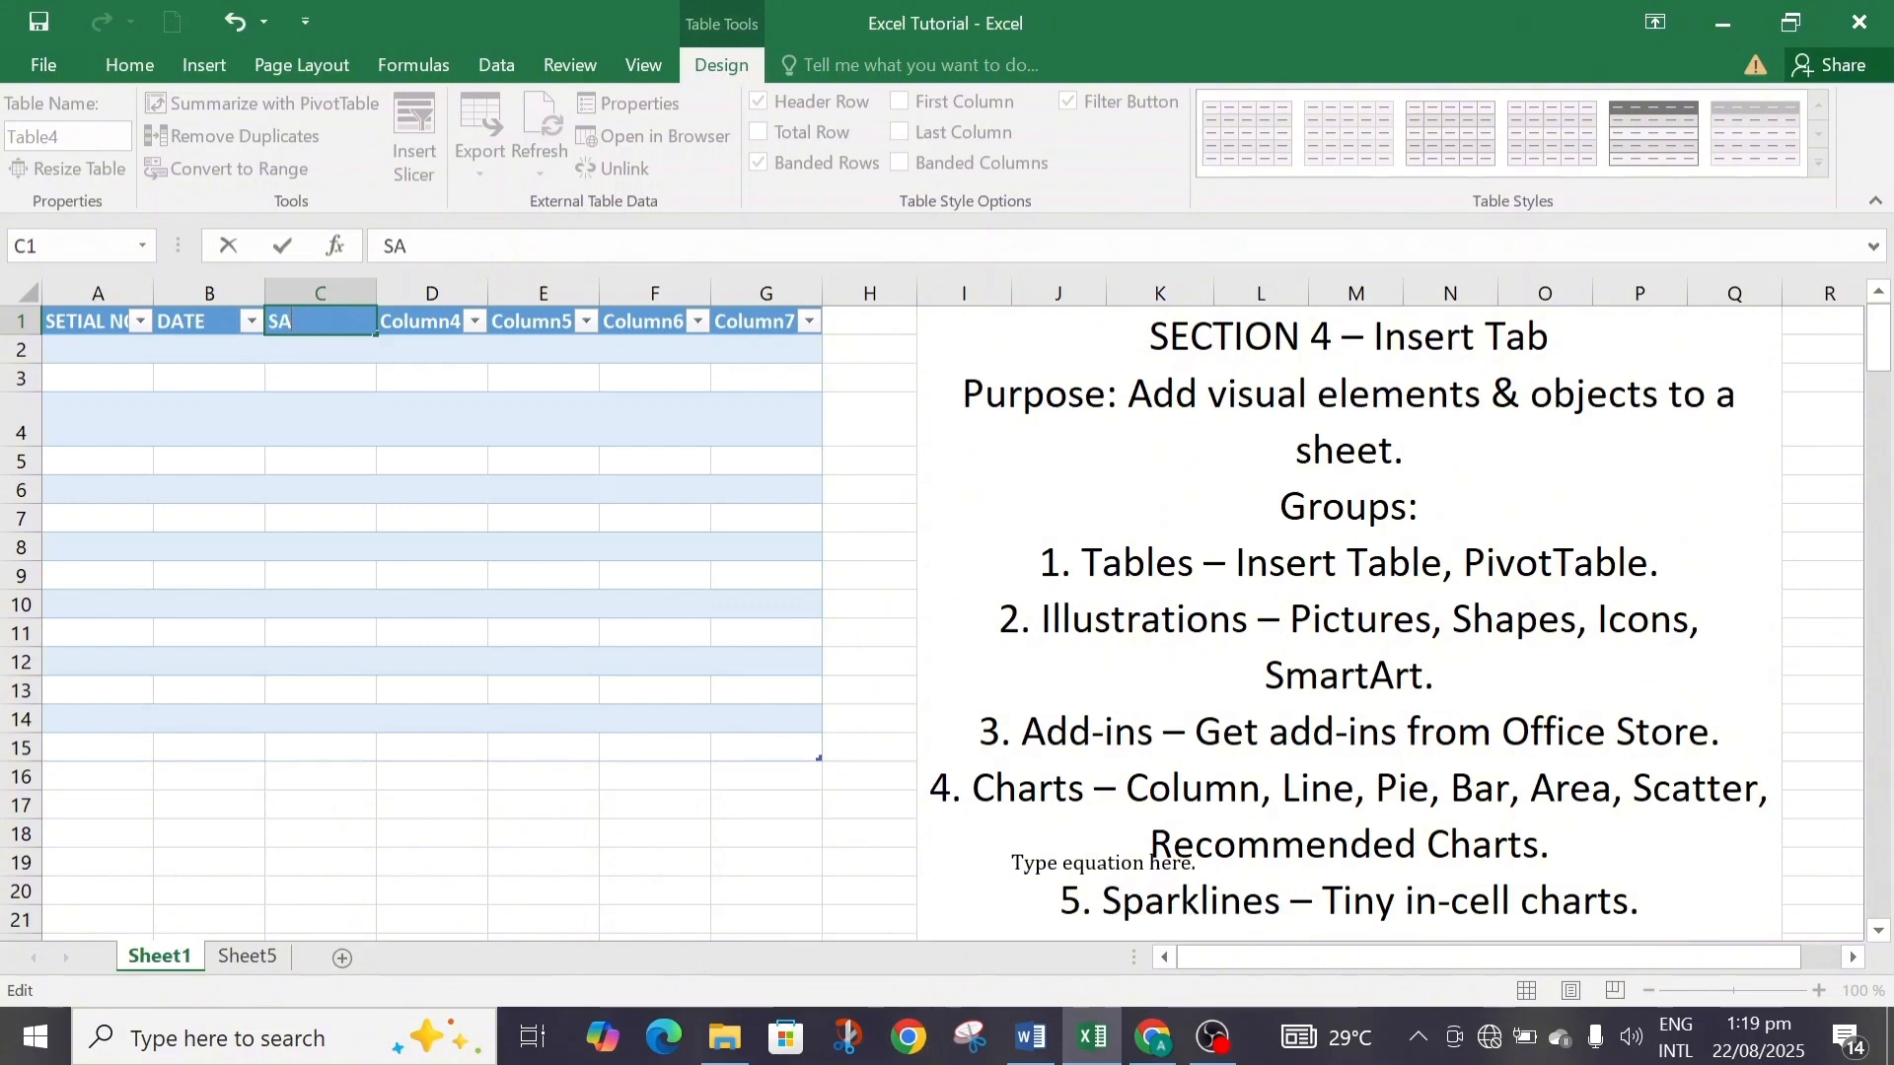
type("LES PERSON")
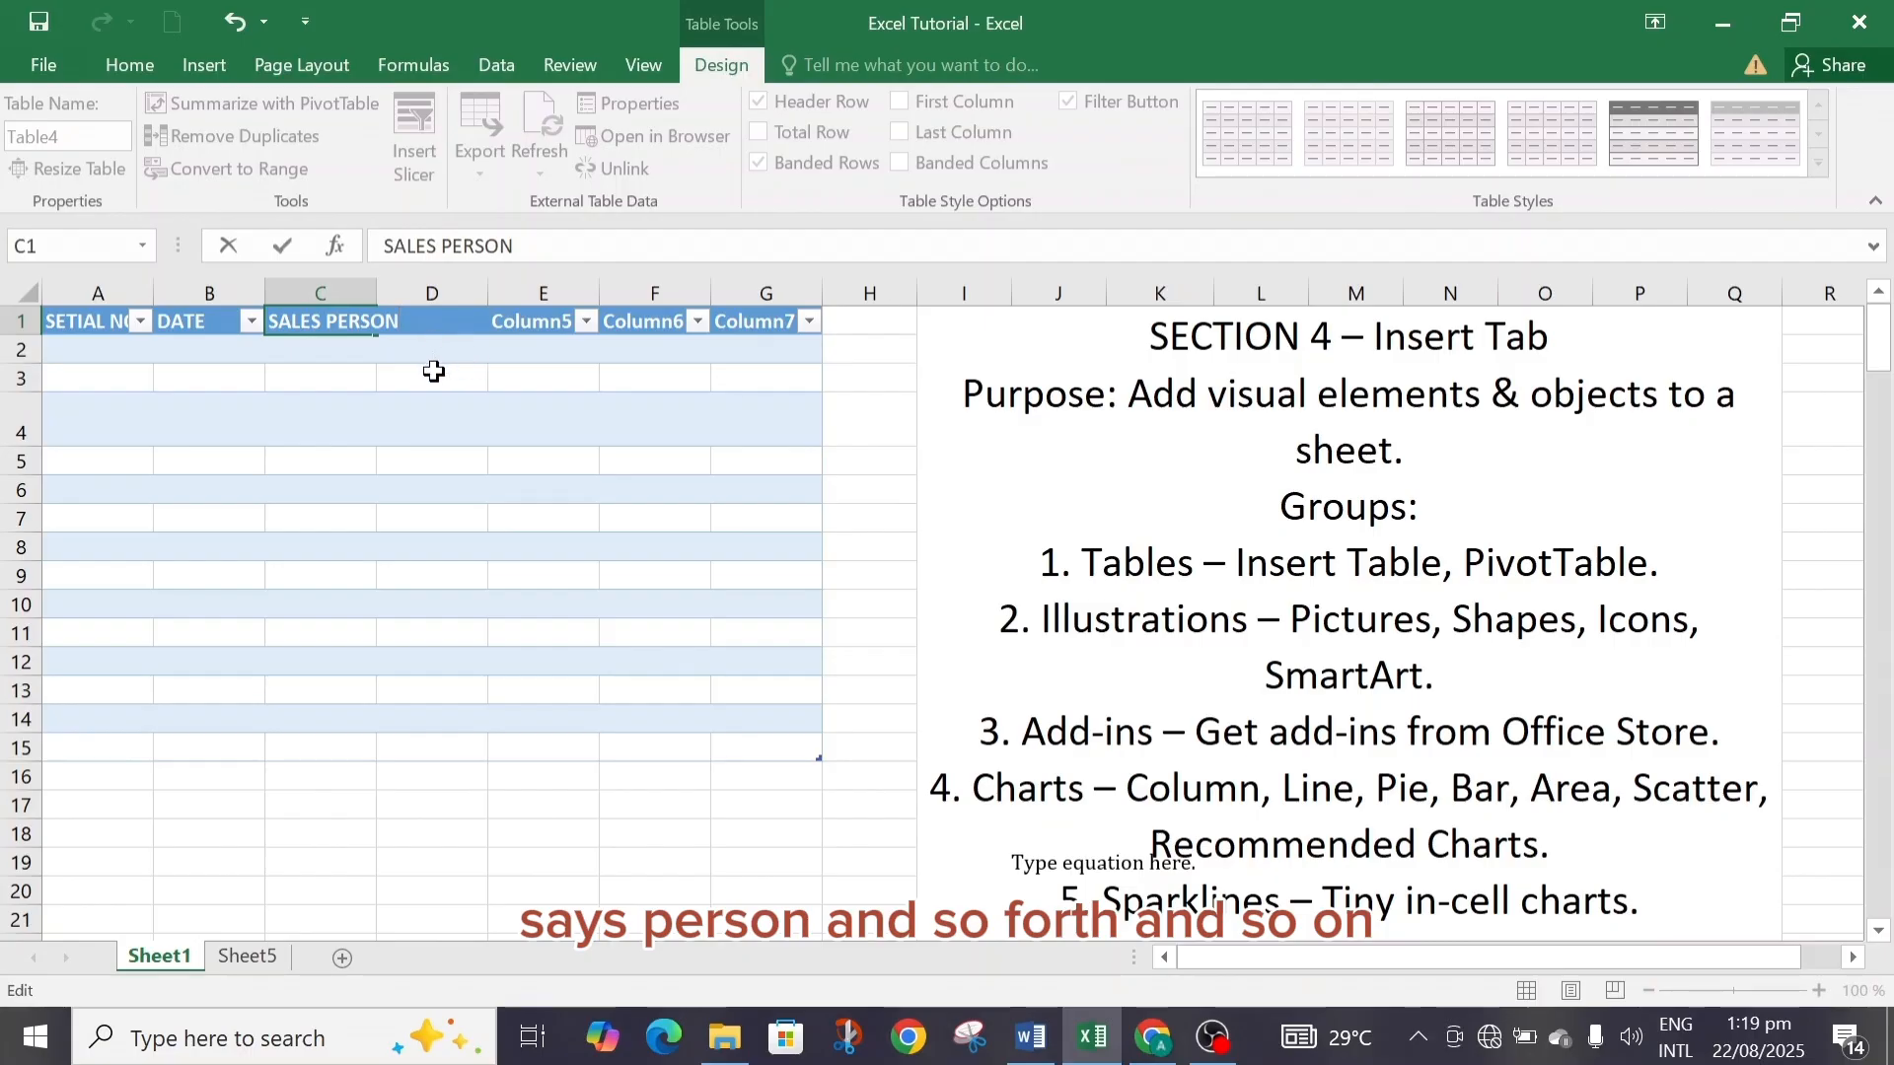
double_click(376, 287)
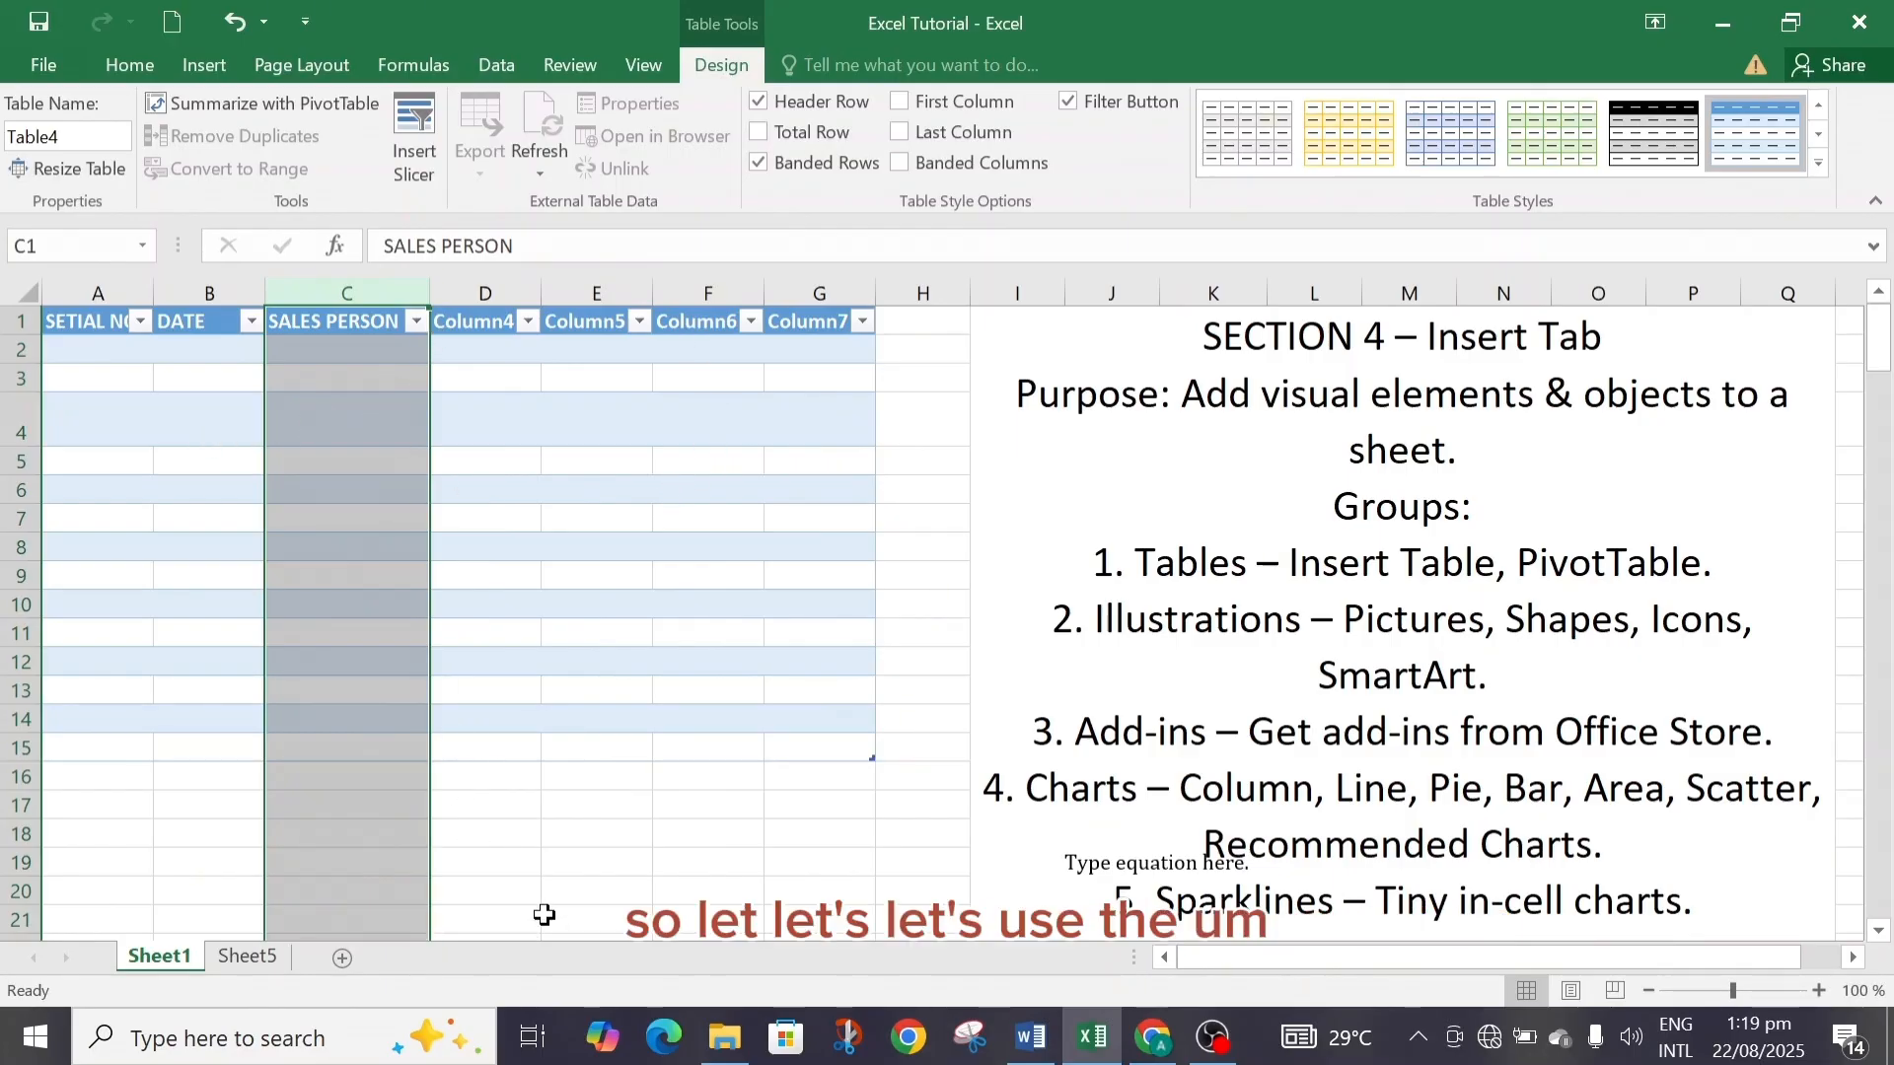
Convert the sales data in A1:E9 on Sheet5 into a table.
left_click(244, 962)
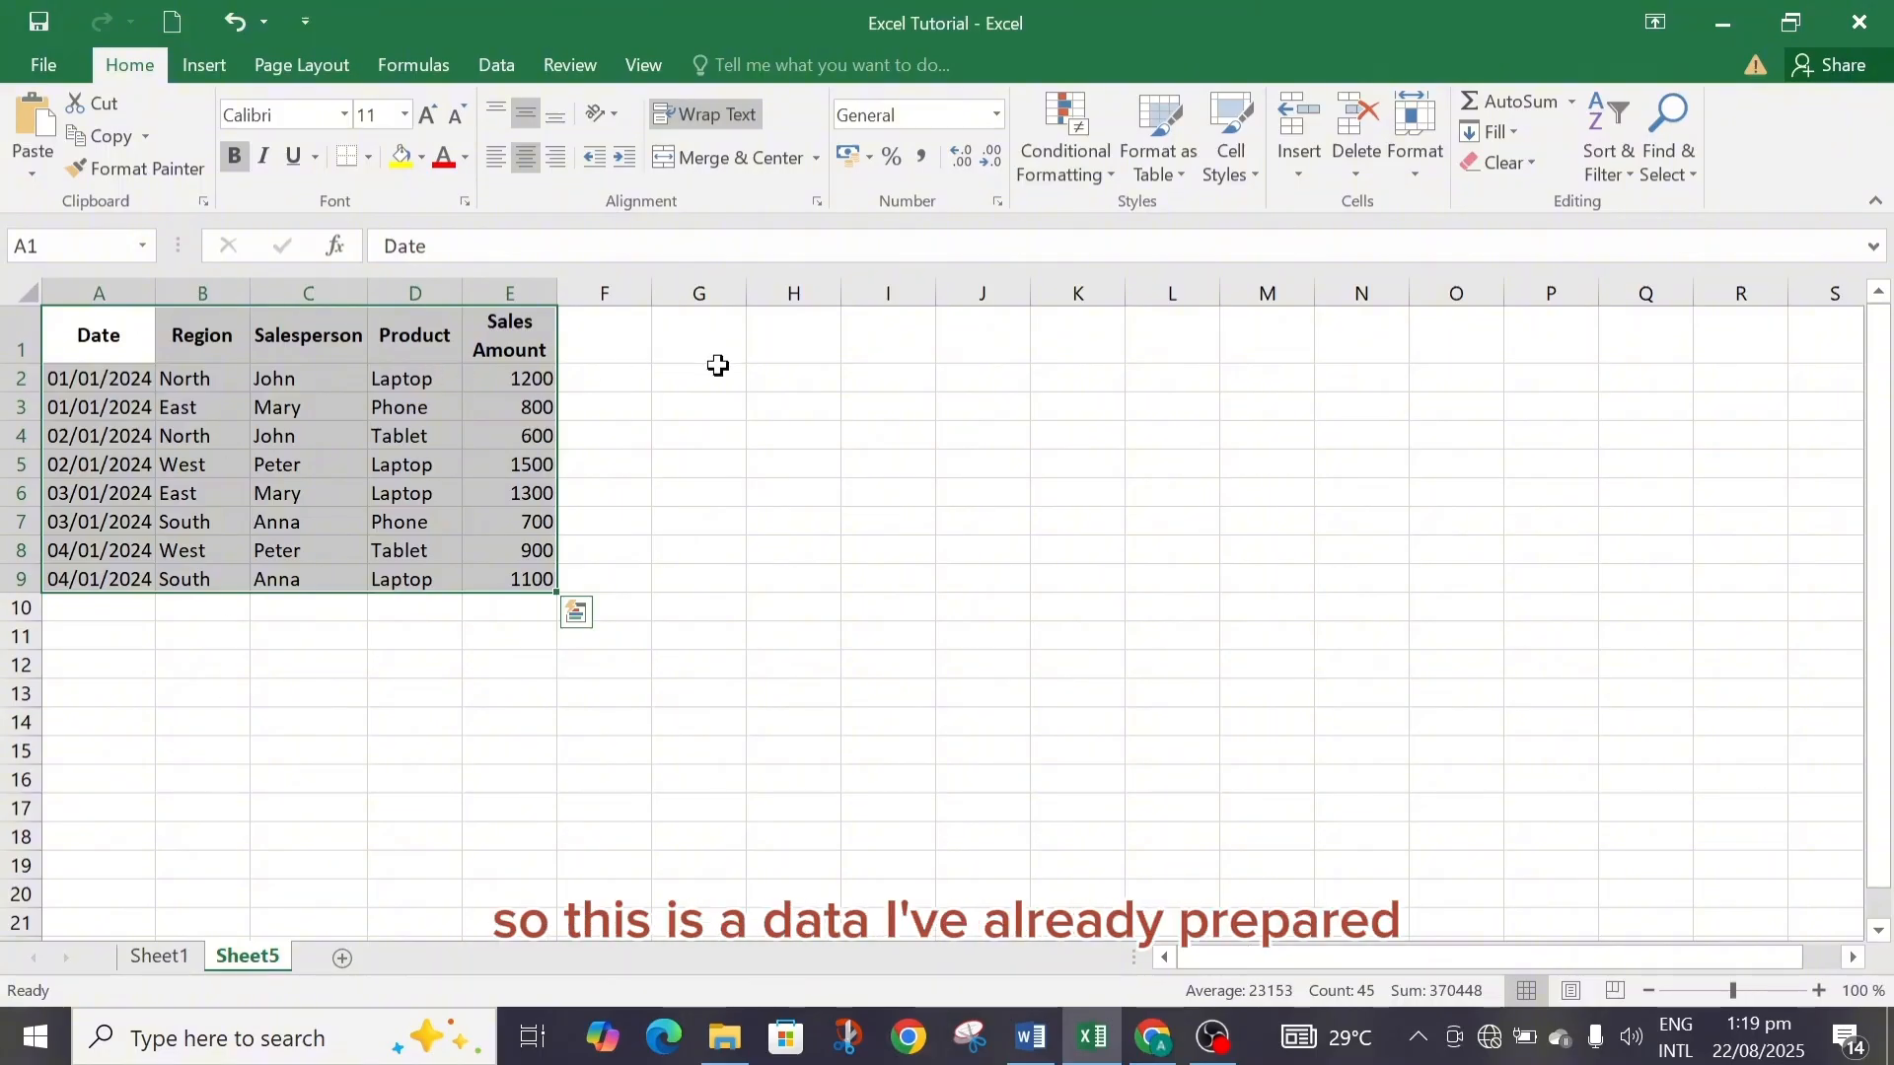
left_click(580, 339)
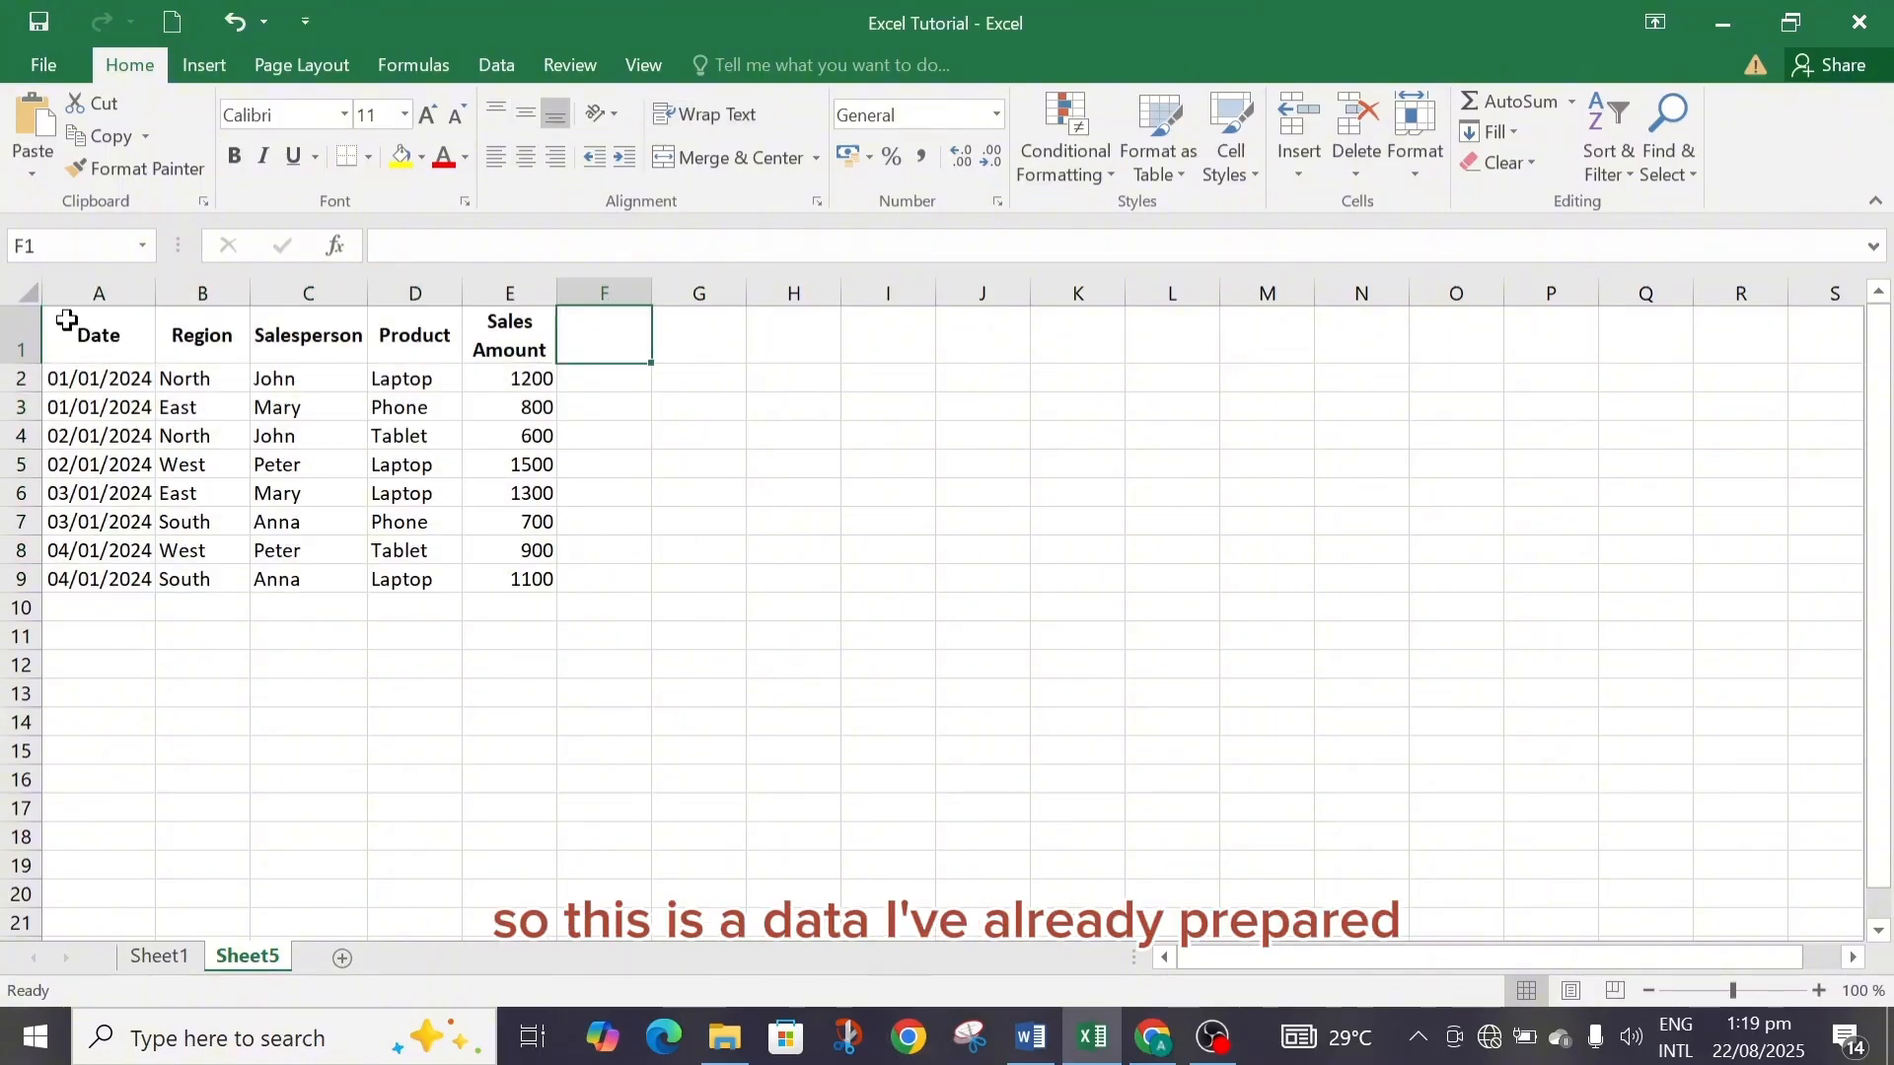
left_click_drag(64, 321, 534, 579)
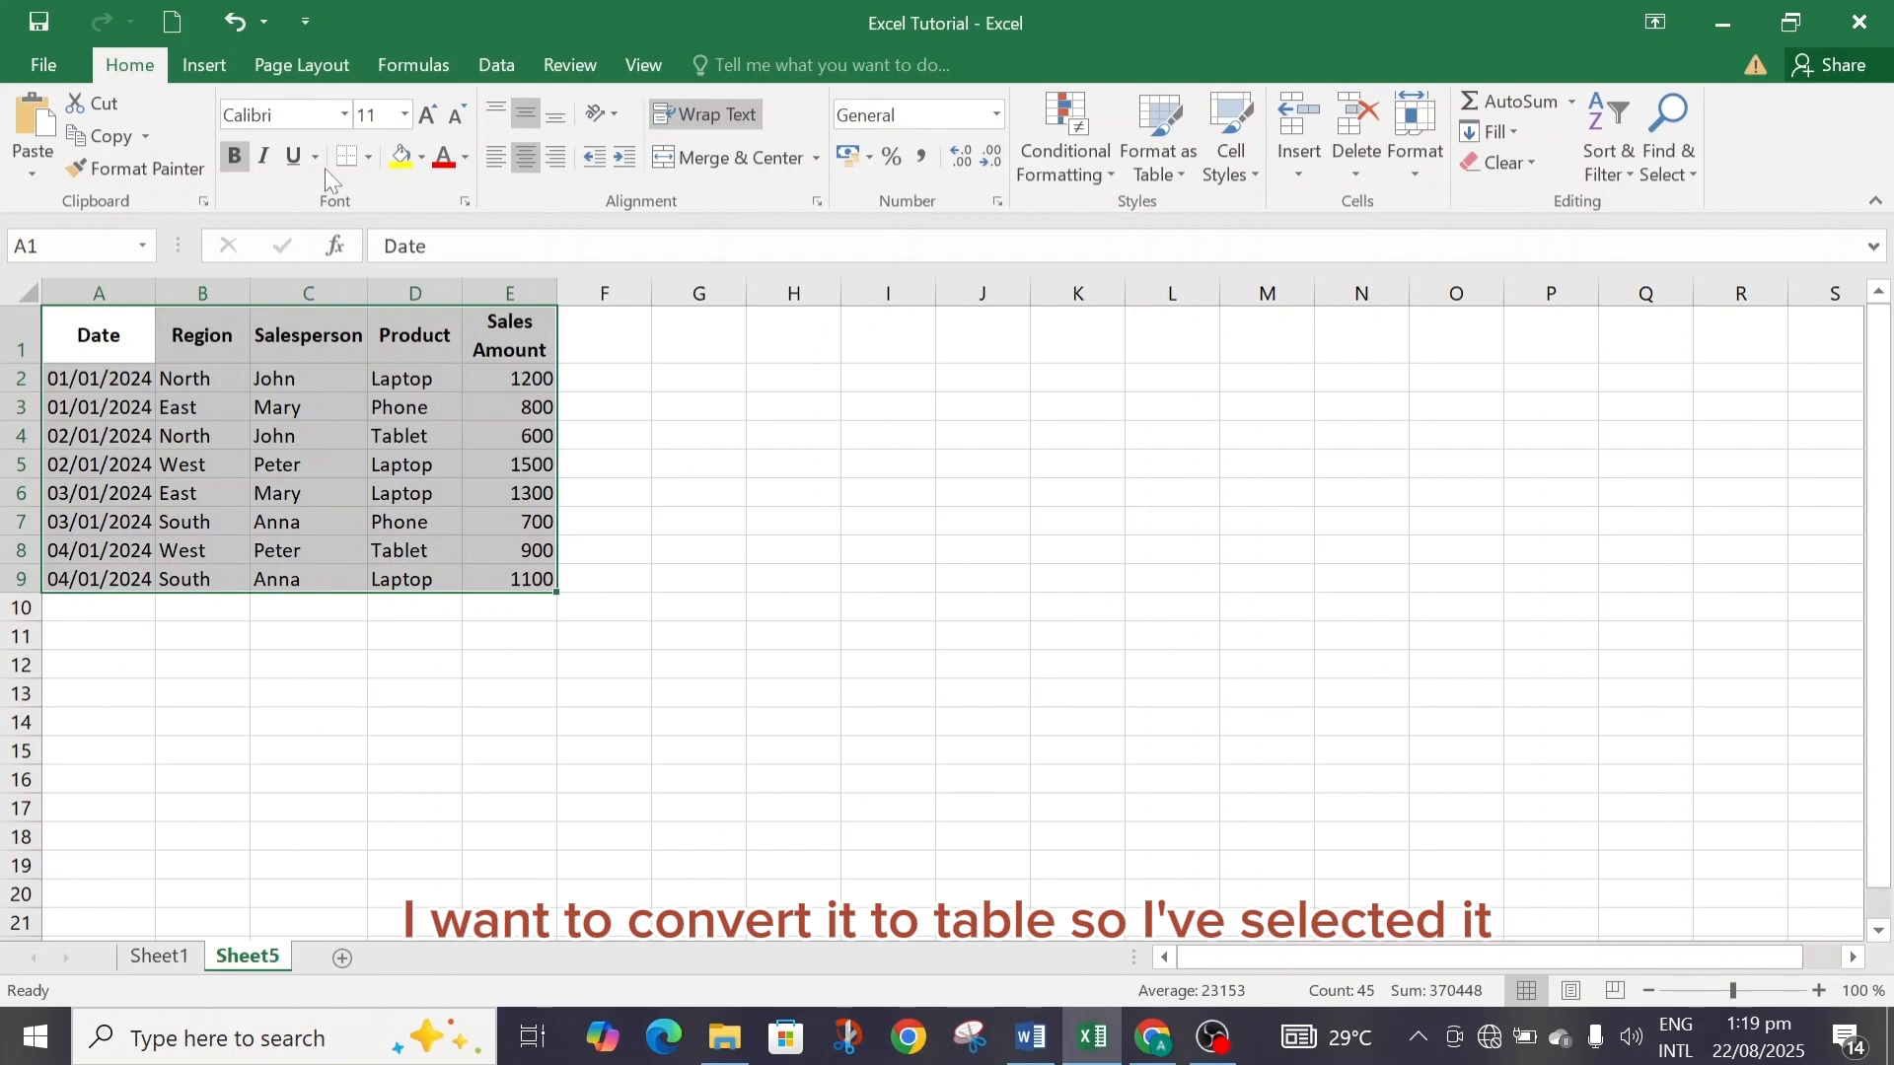
left_click(204, 64)
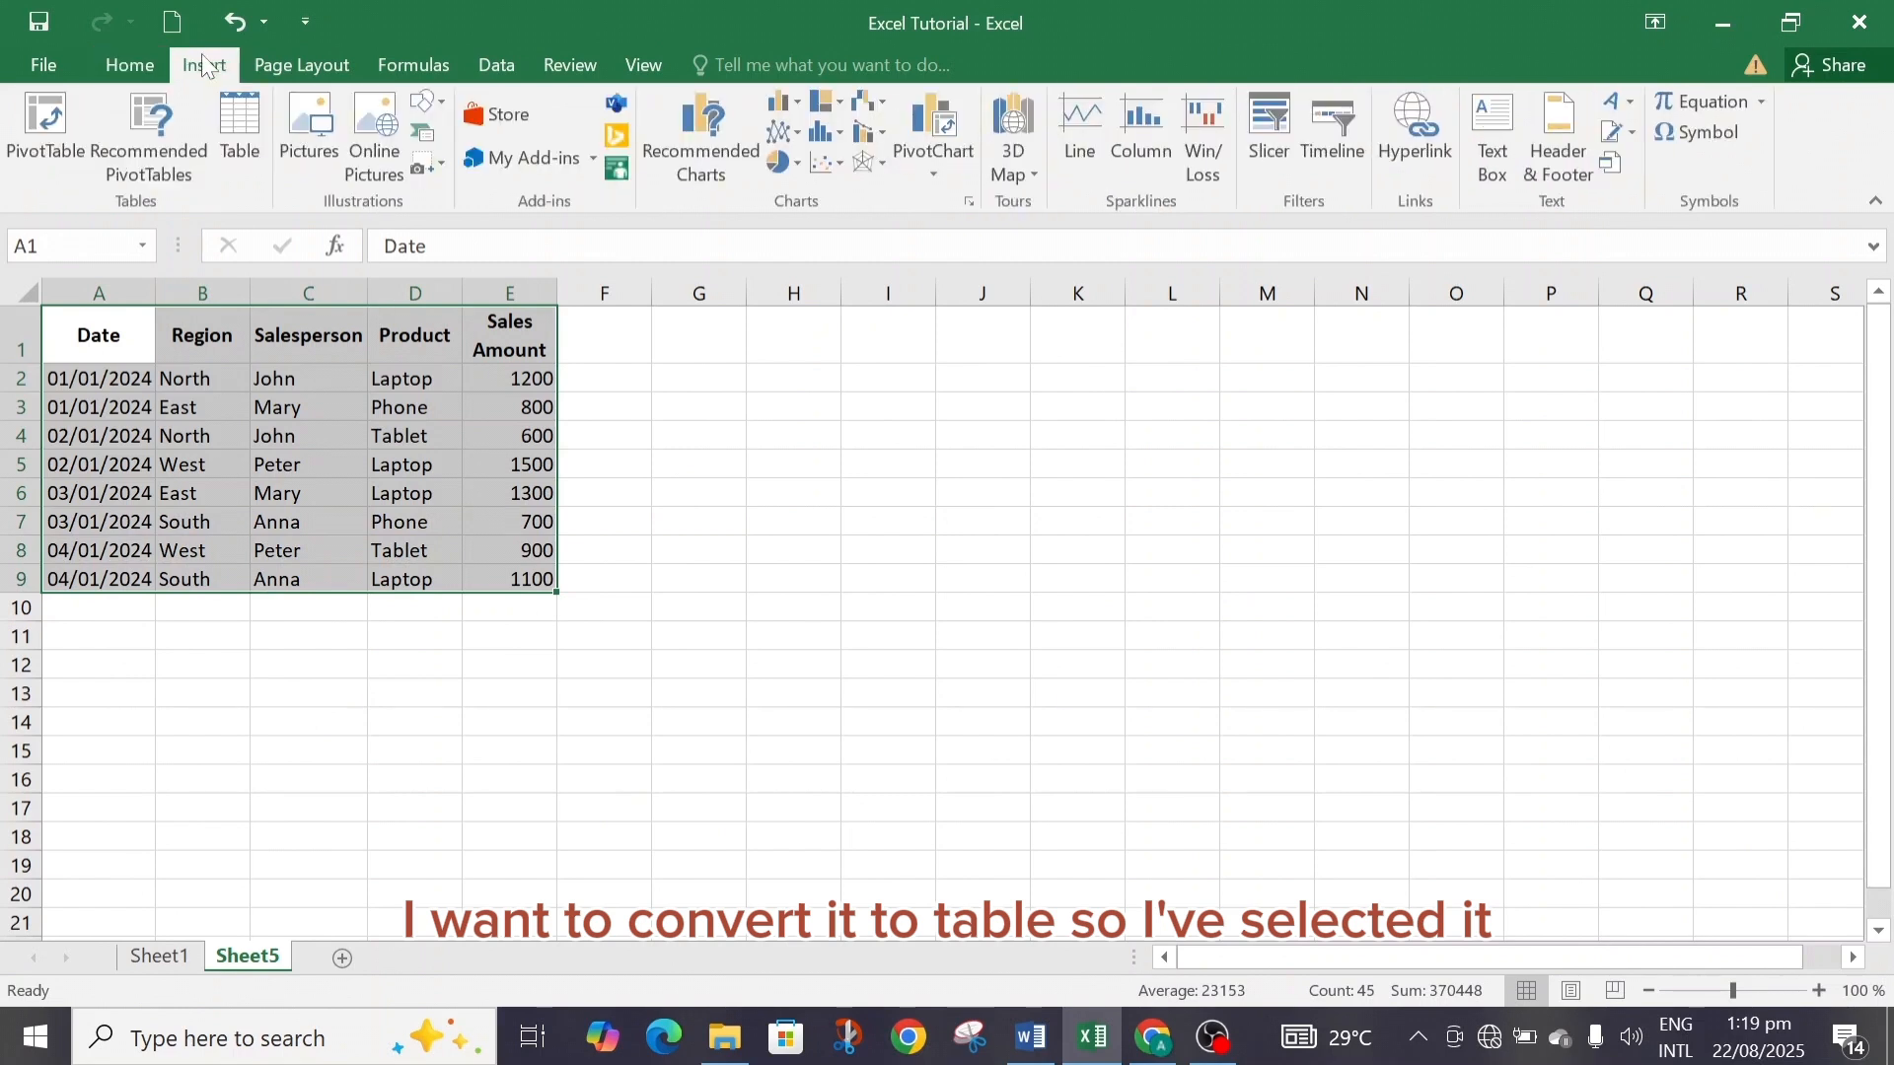
left_click(239, 126)
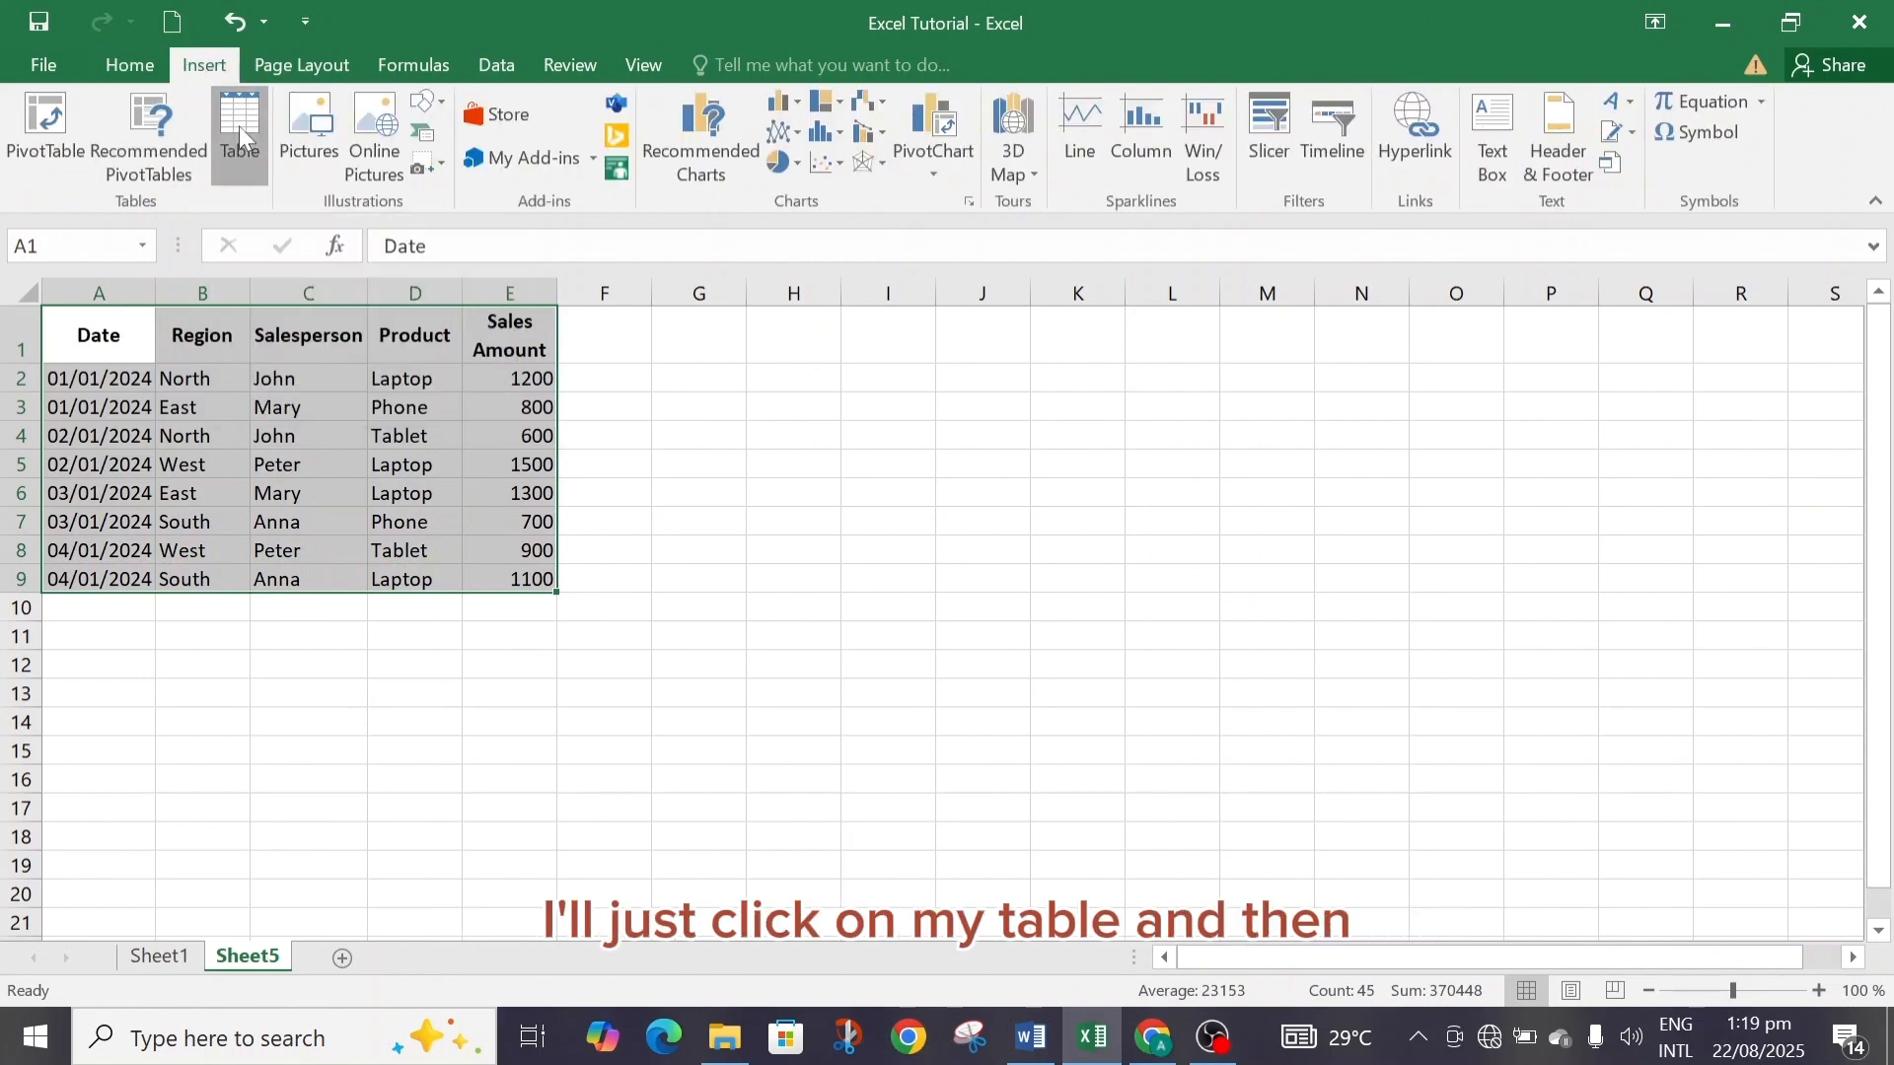
left_click(465, 545)
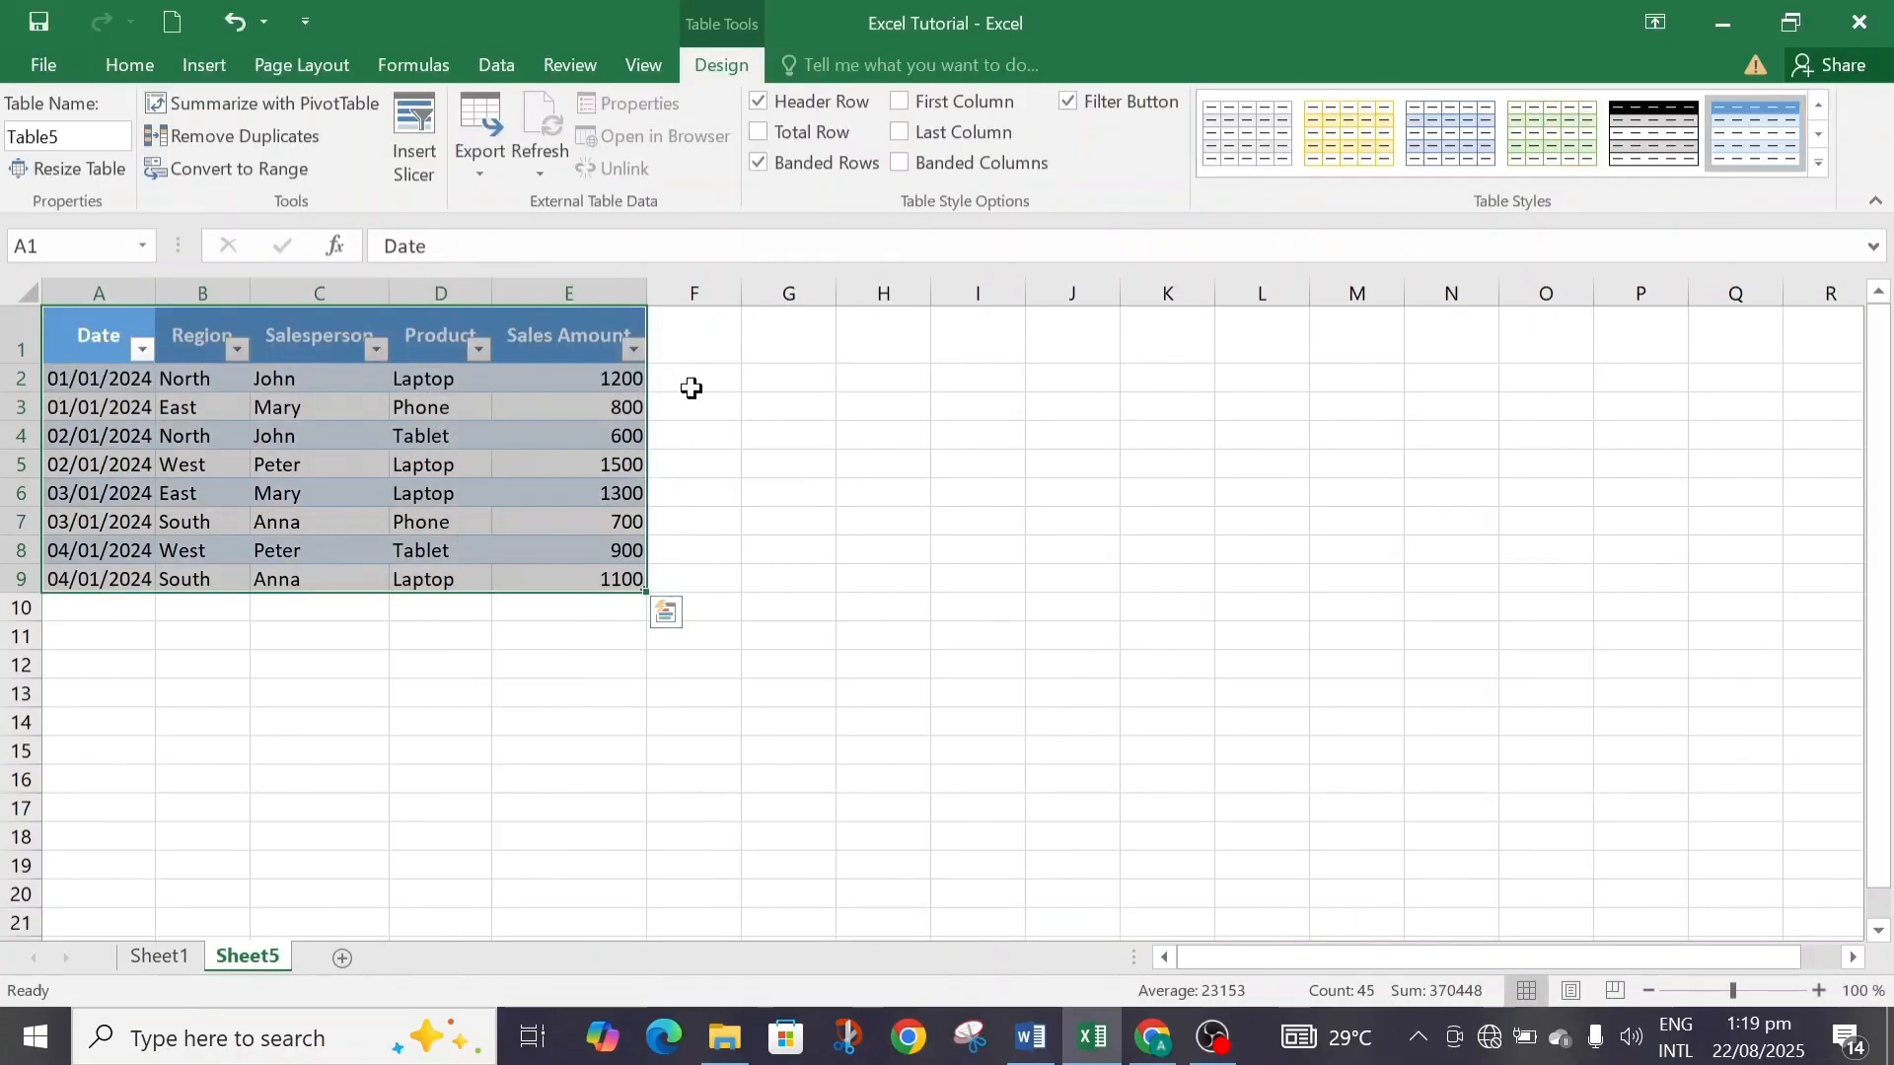
left_click(680, 378)
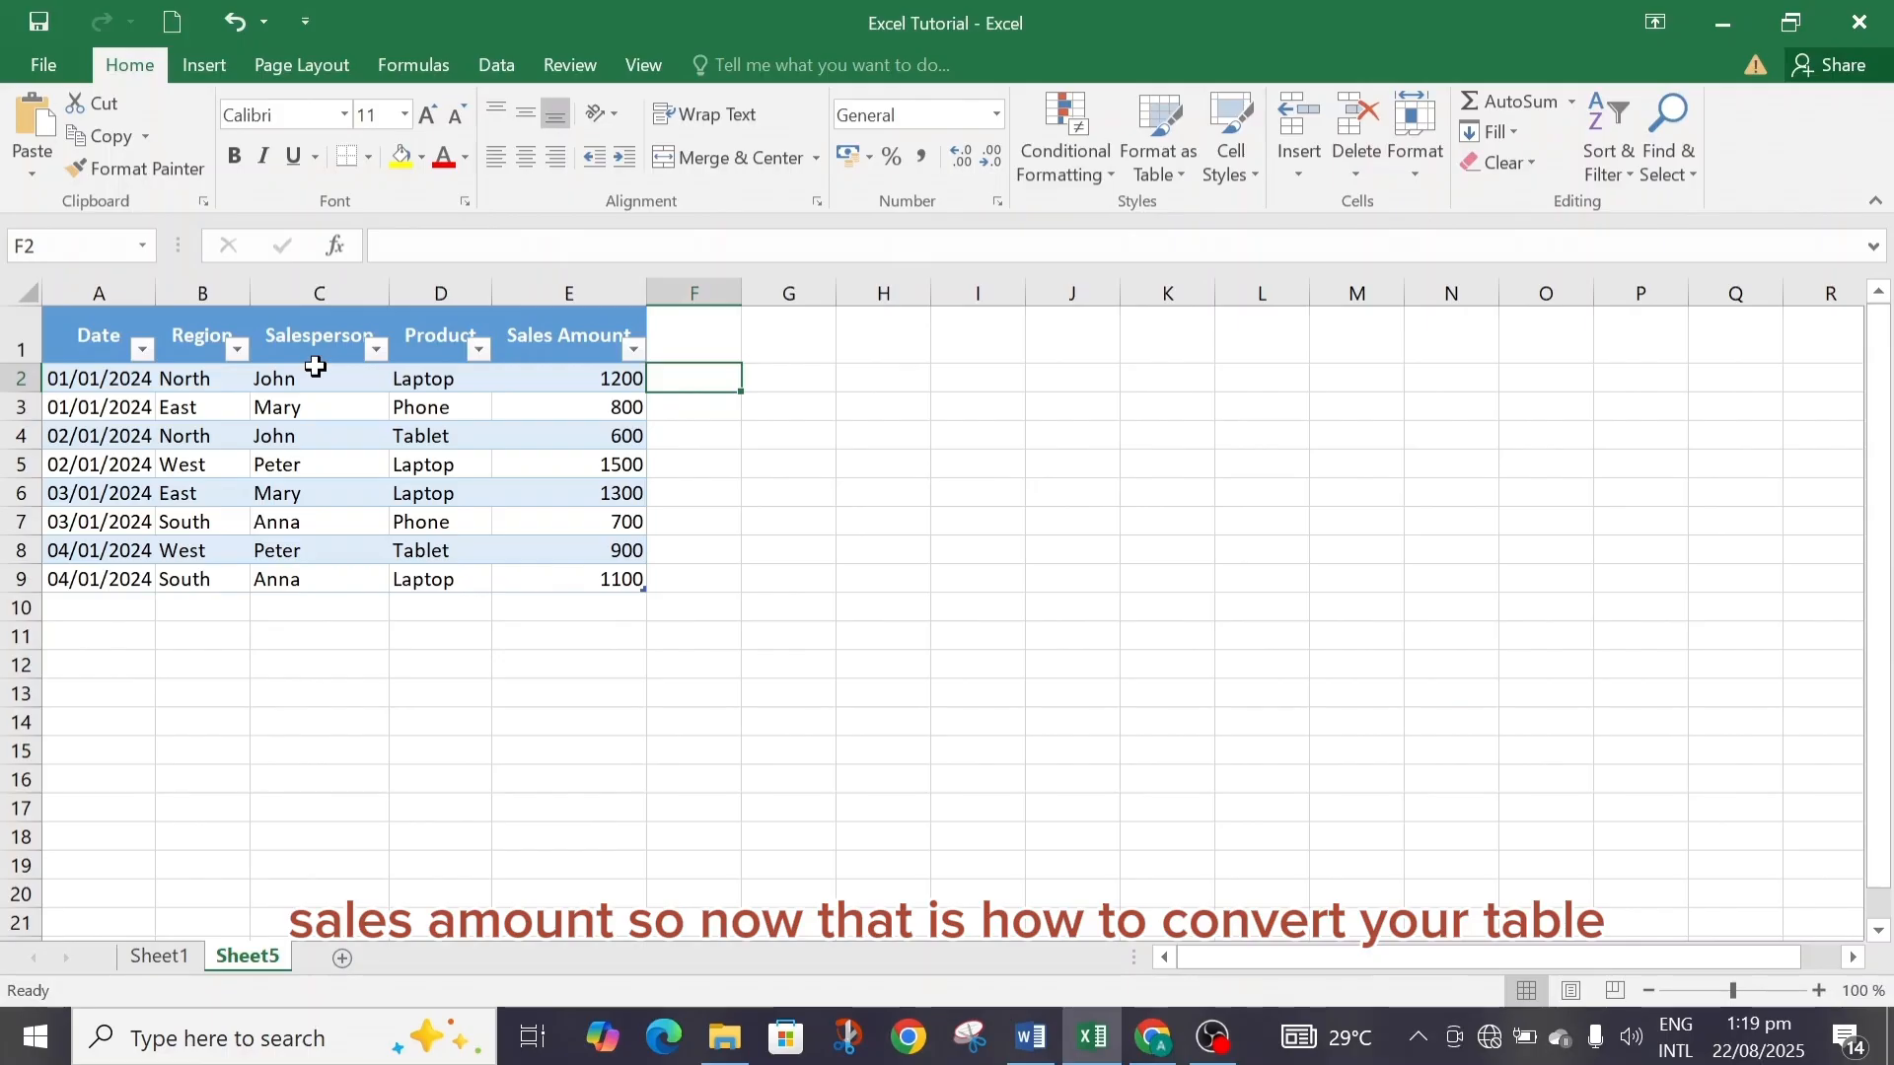
left_click(207, 65)
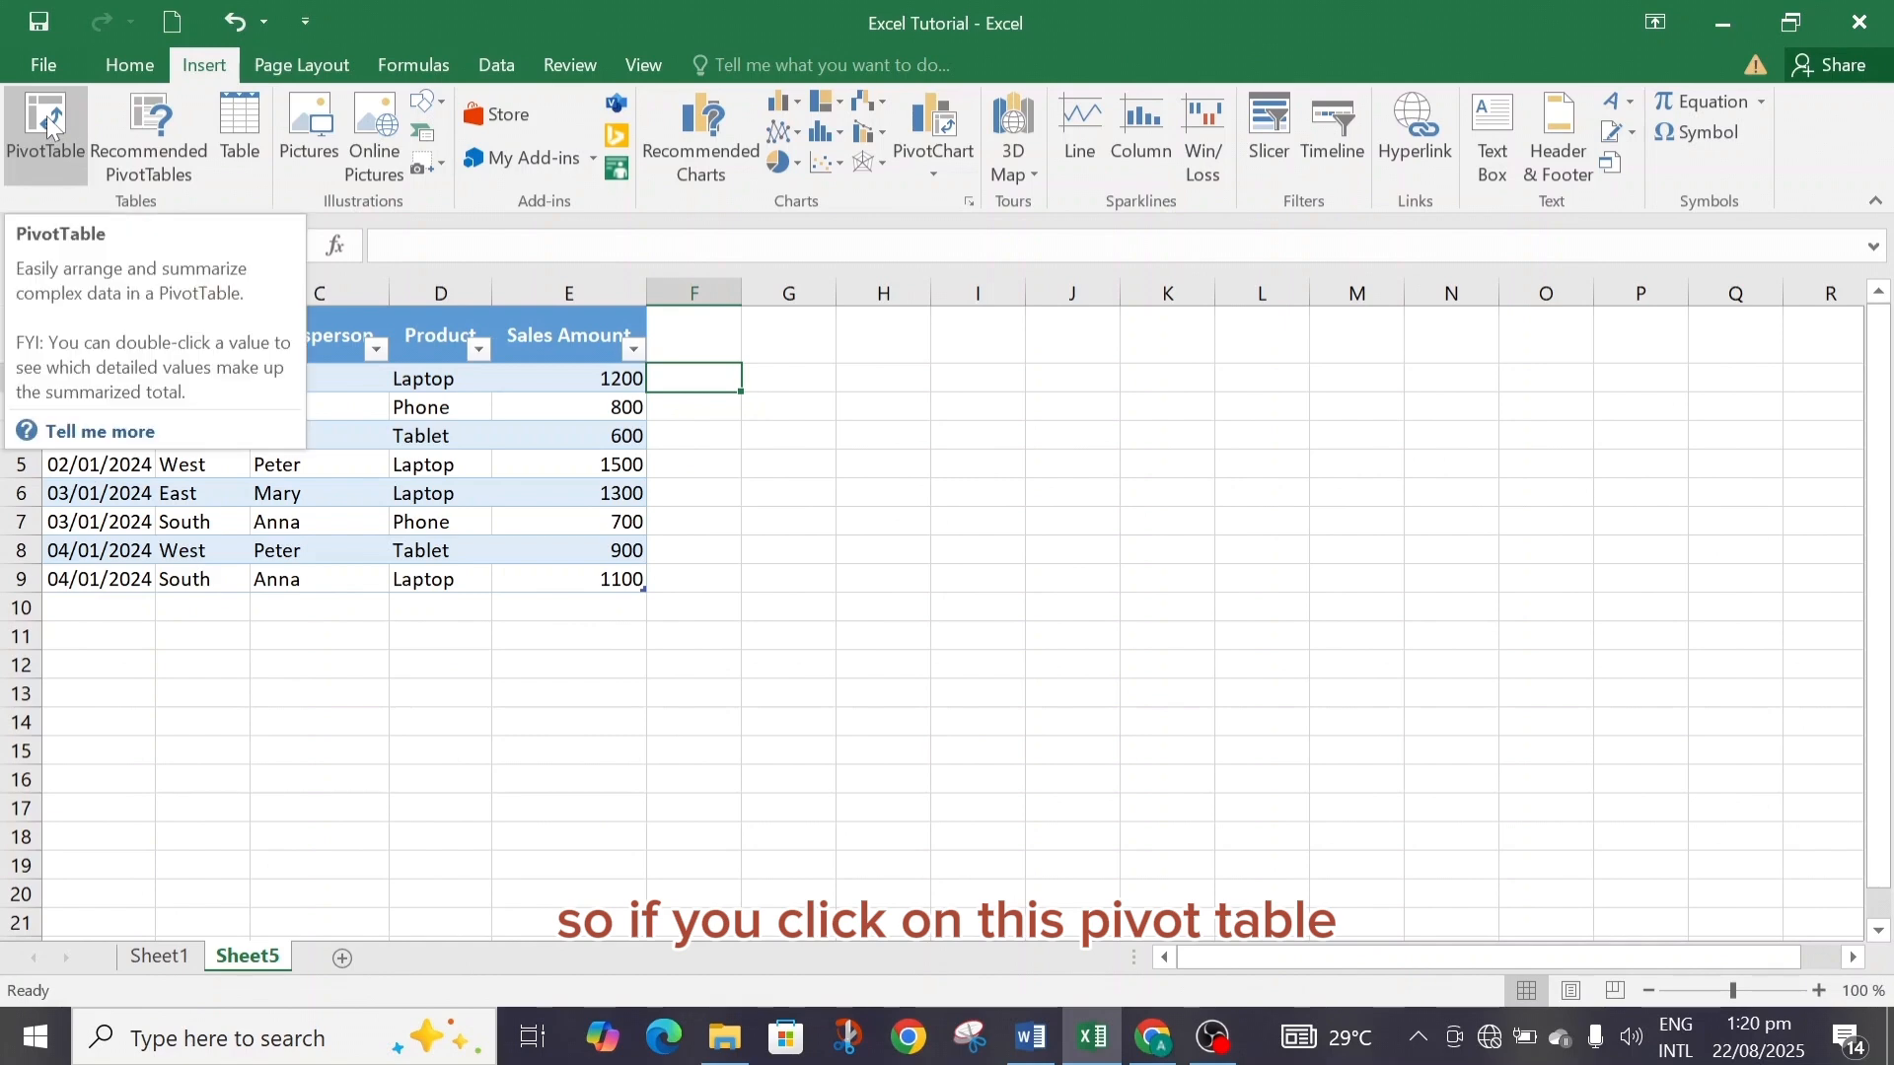
left_click(845, 487)
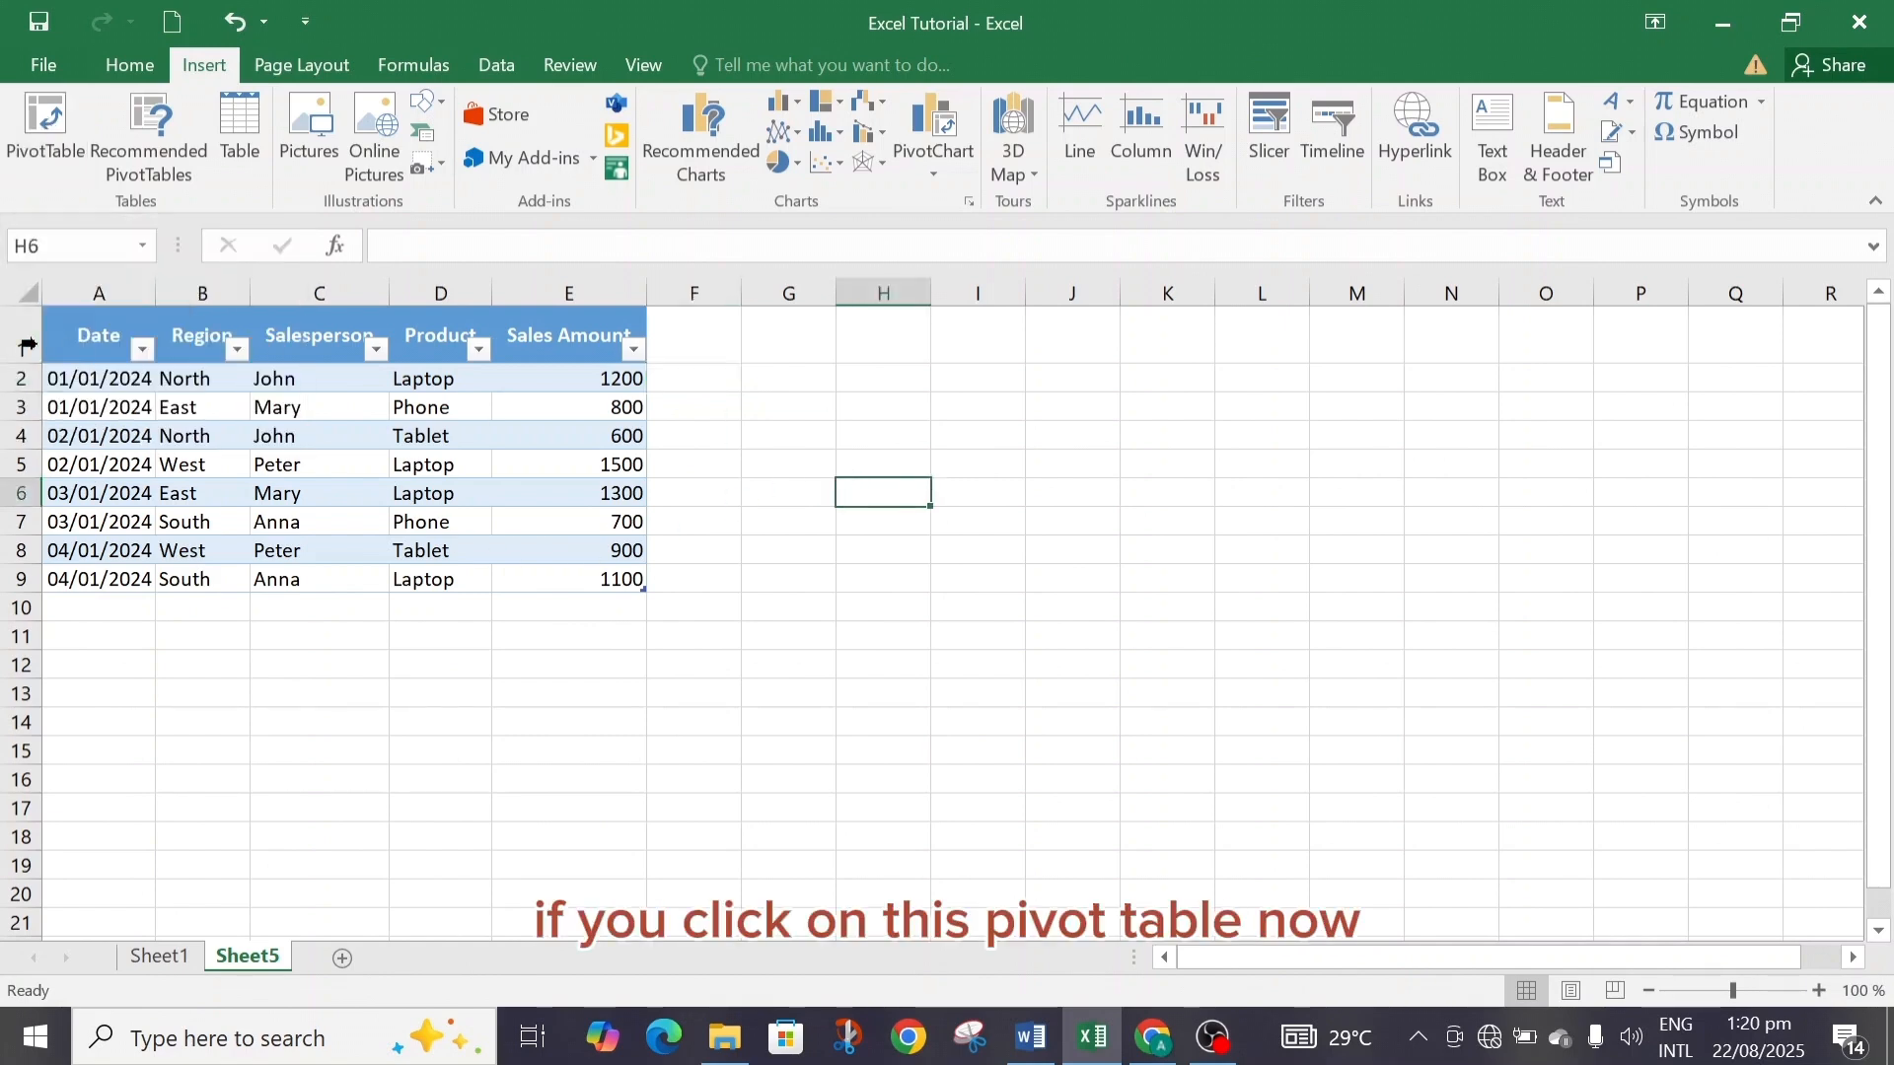
left_click(57, 144)
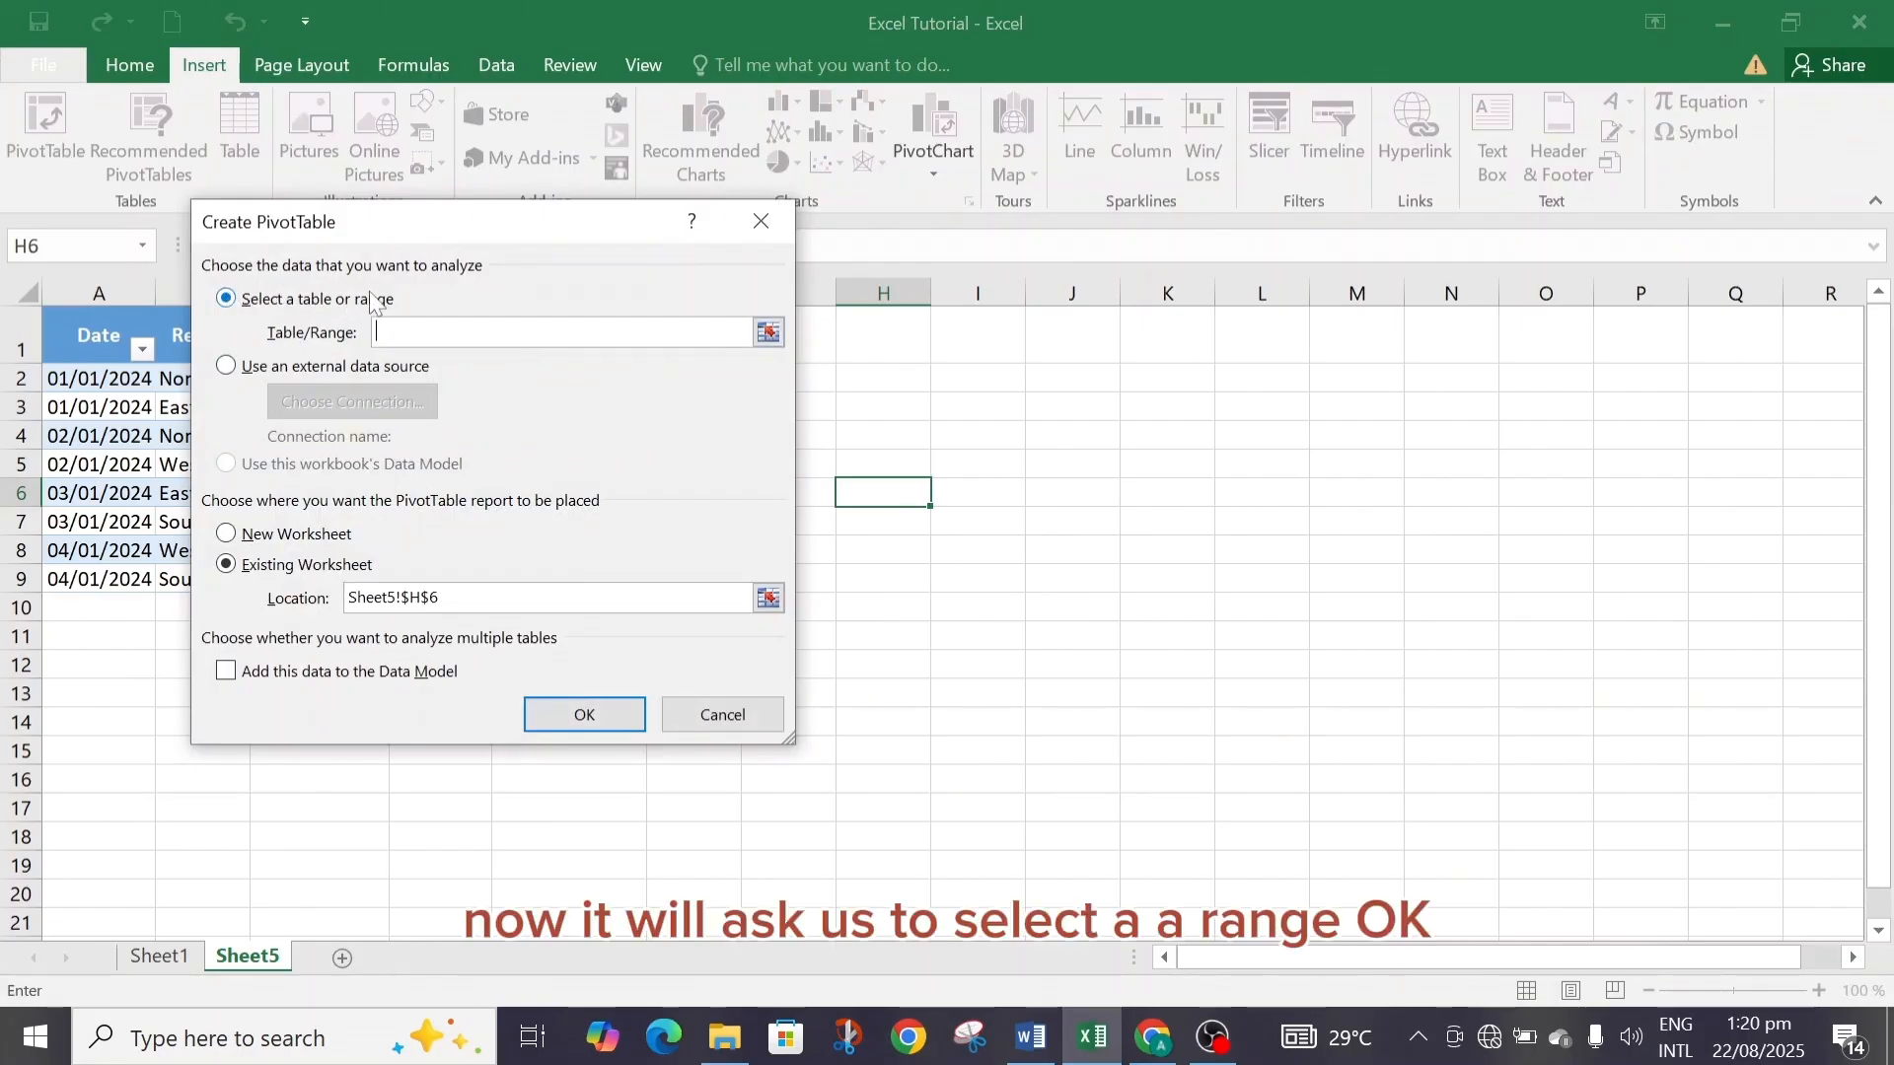
left_click(765, 222)
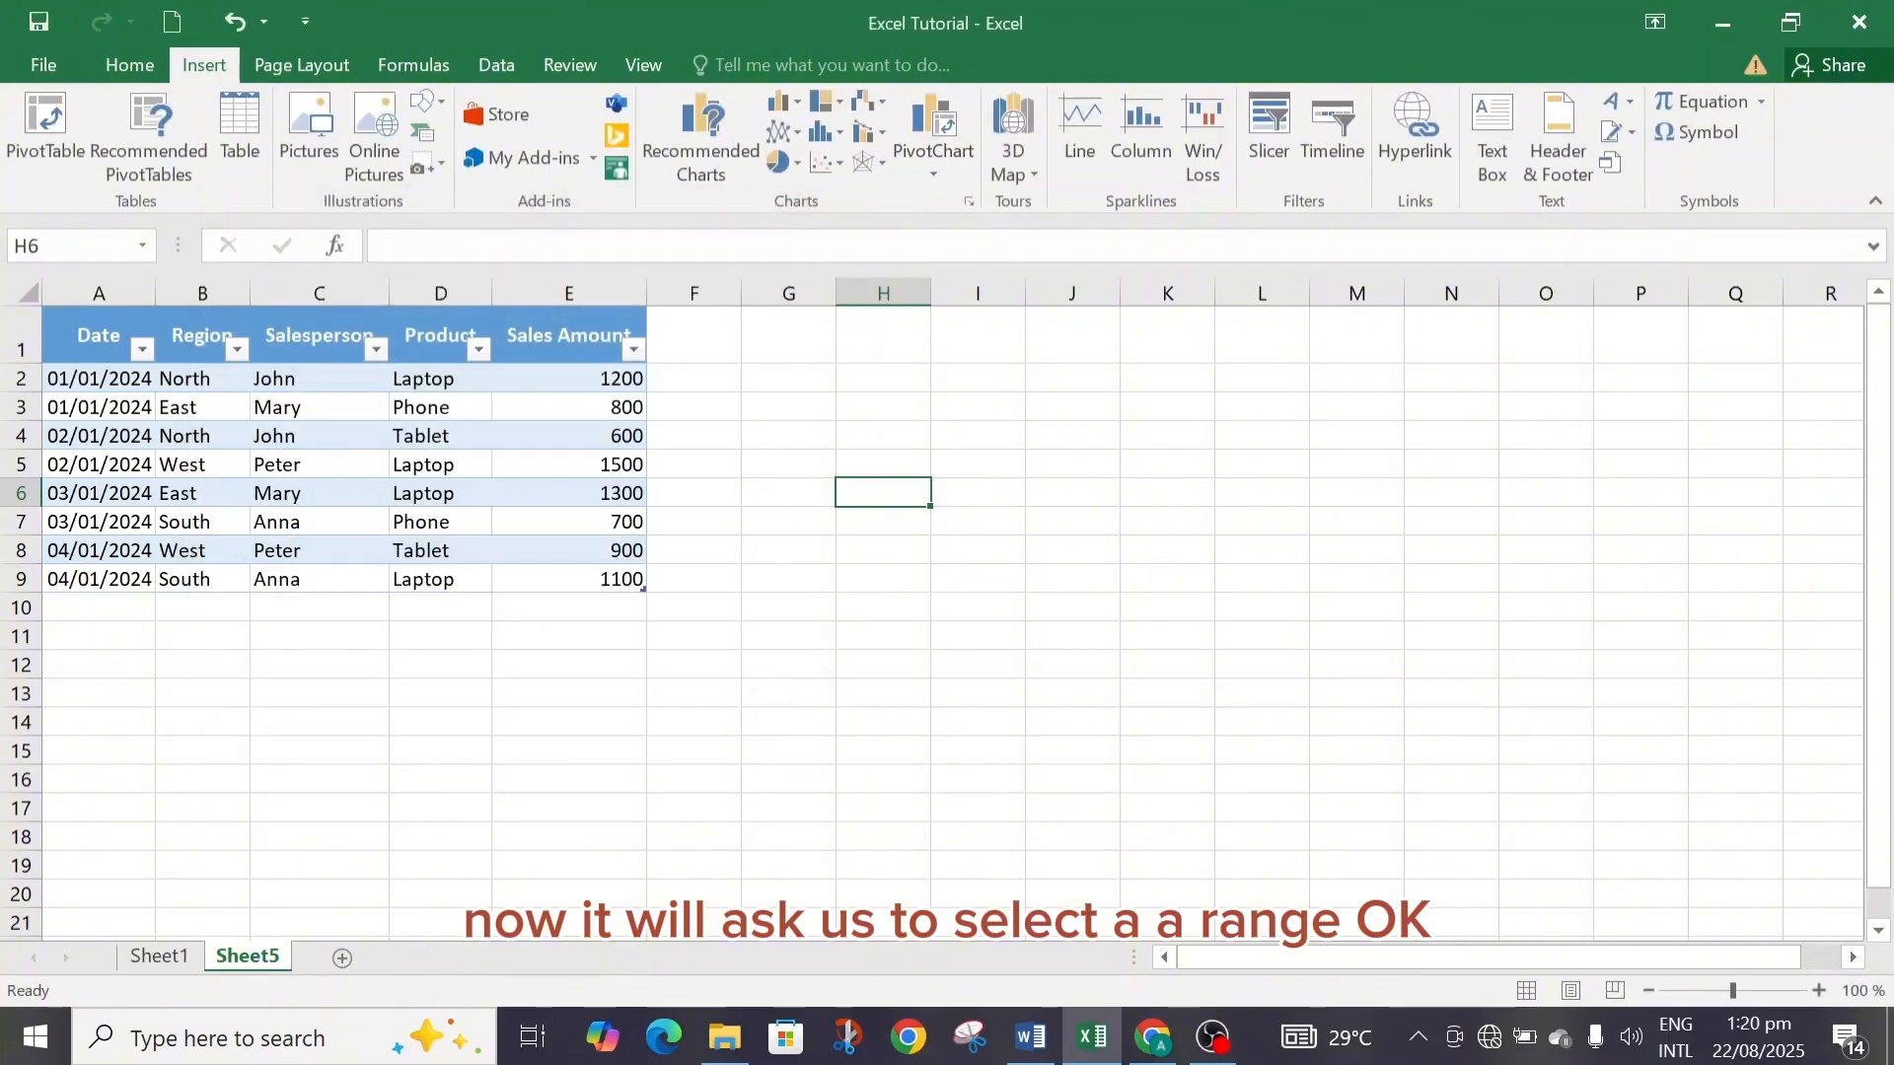
Create a PivotTable from Table5 on a new worksheet.
left_click(52, 339)
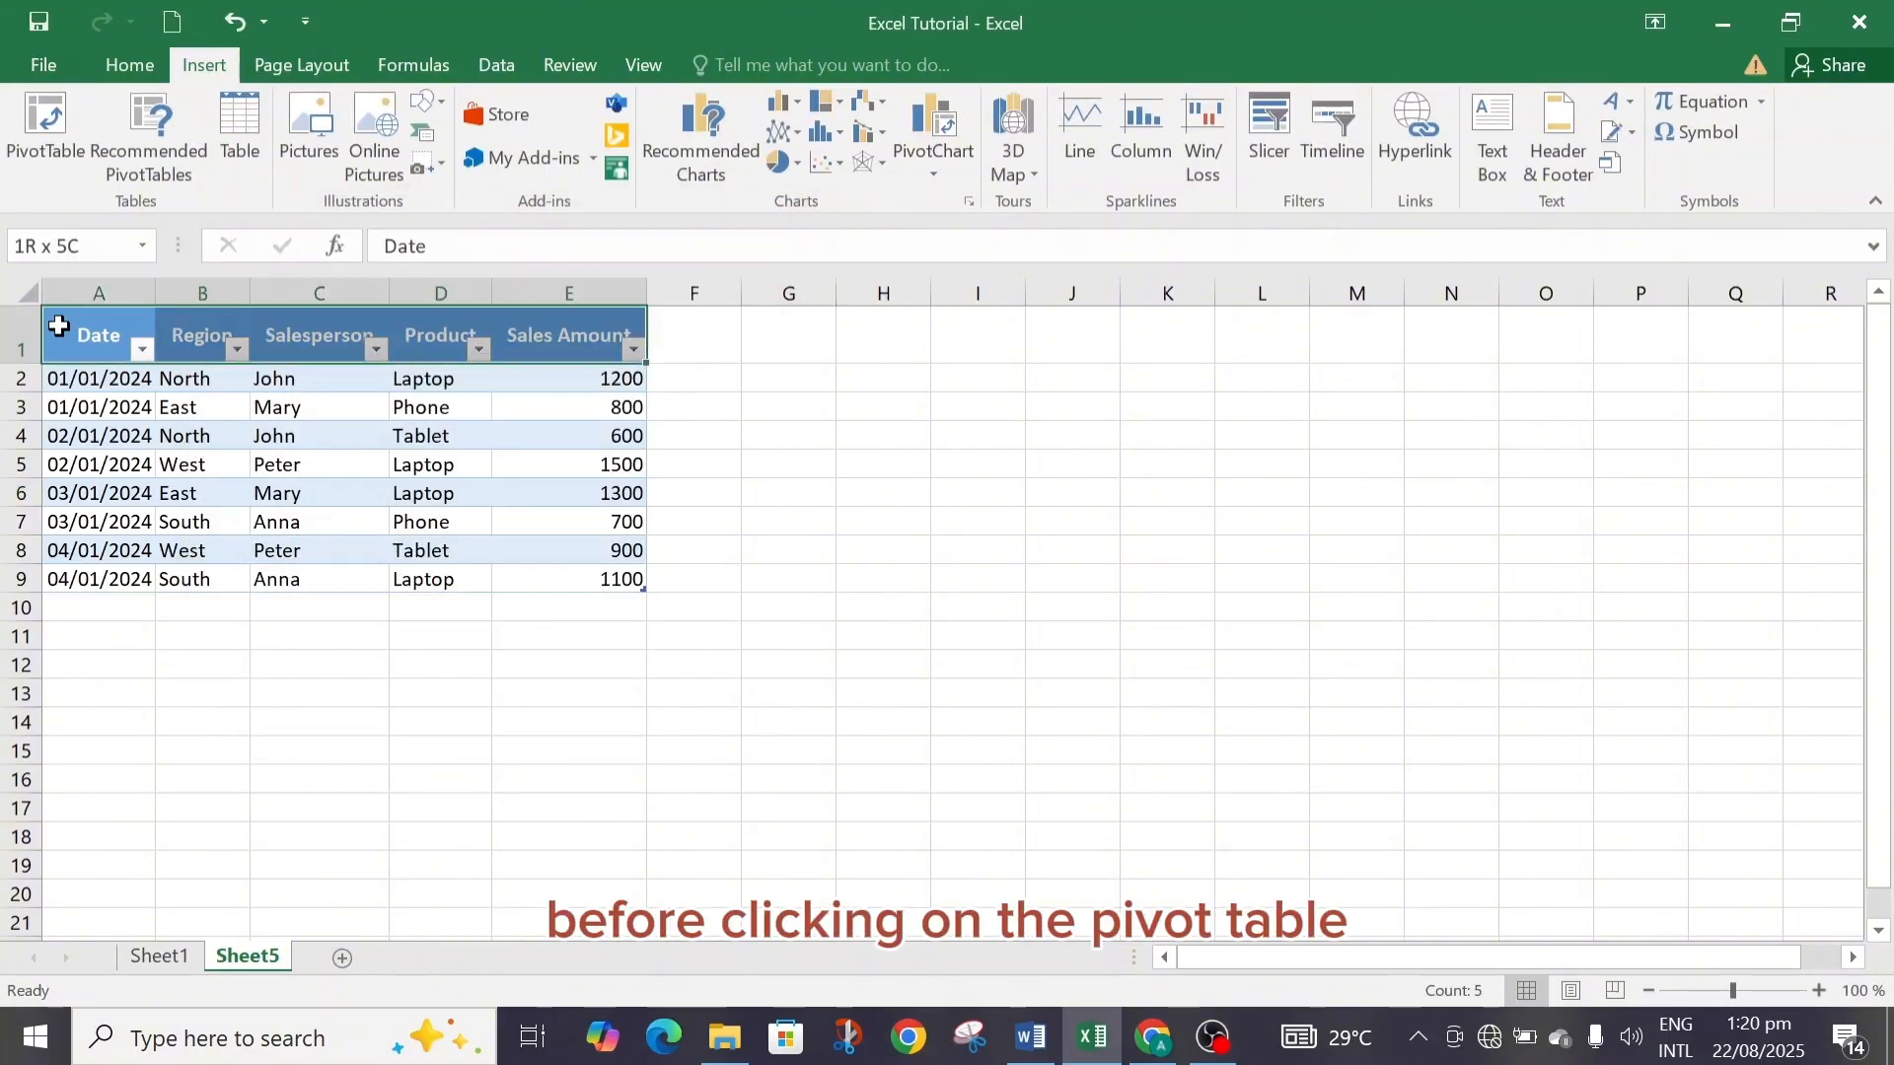
left_click_drag(83, 336, 119, 583)
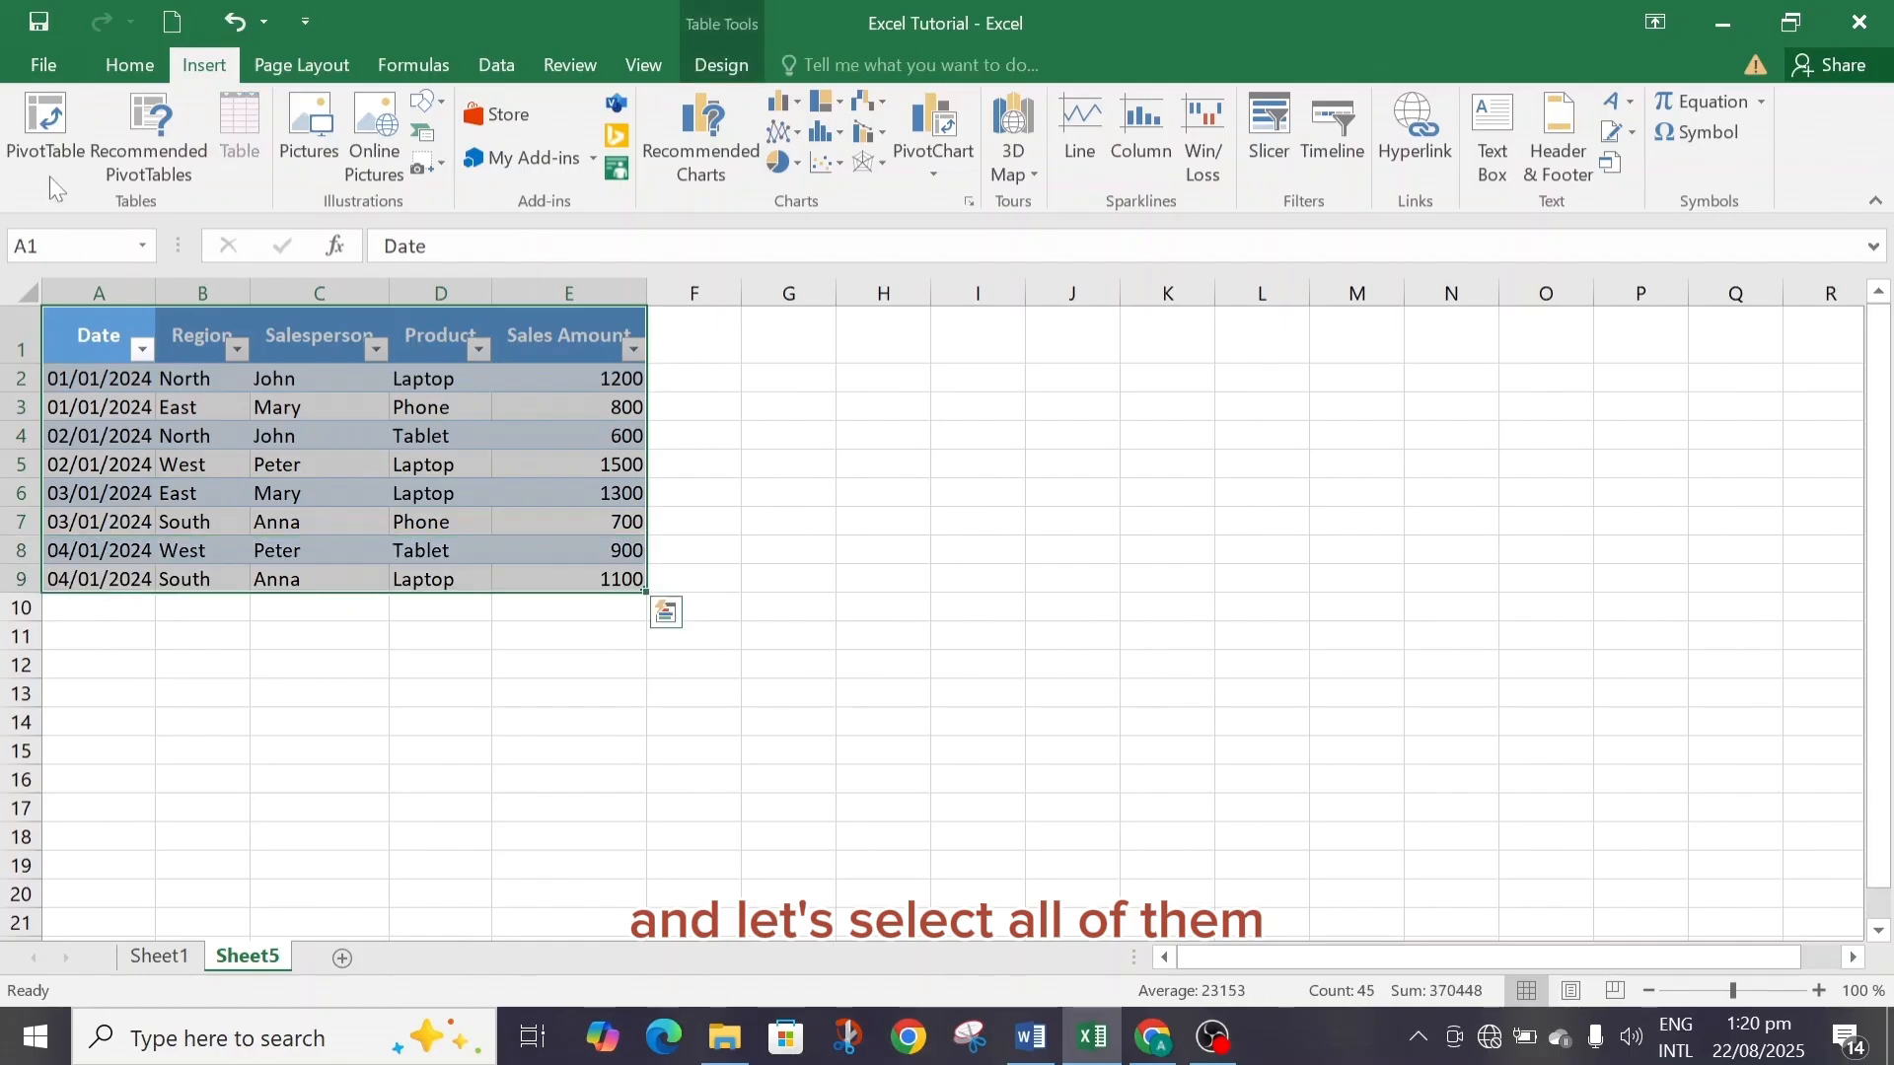
left_click(44, 120)
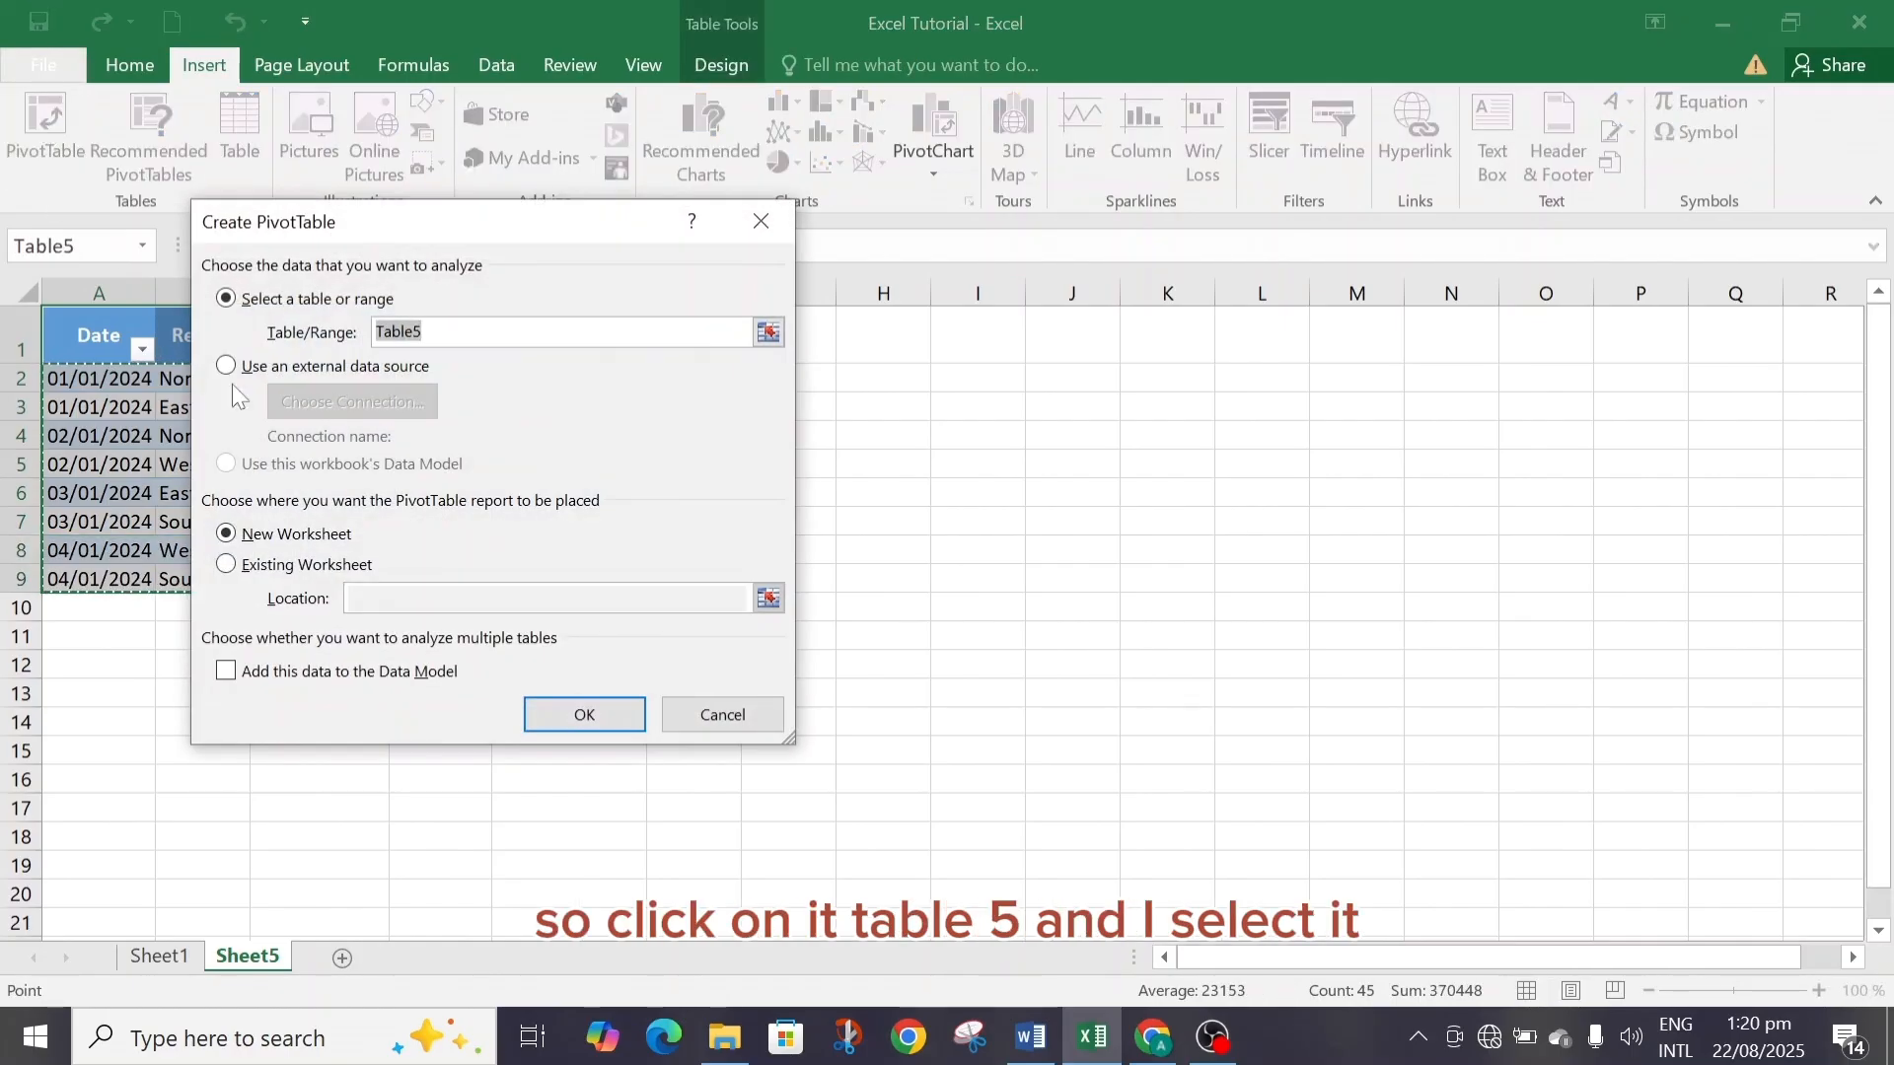
left_click(584, 715)
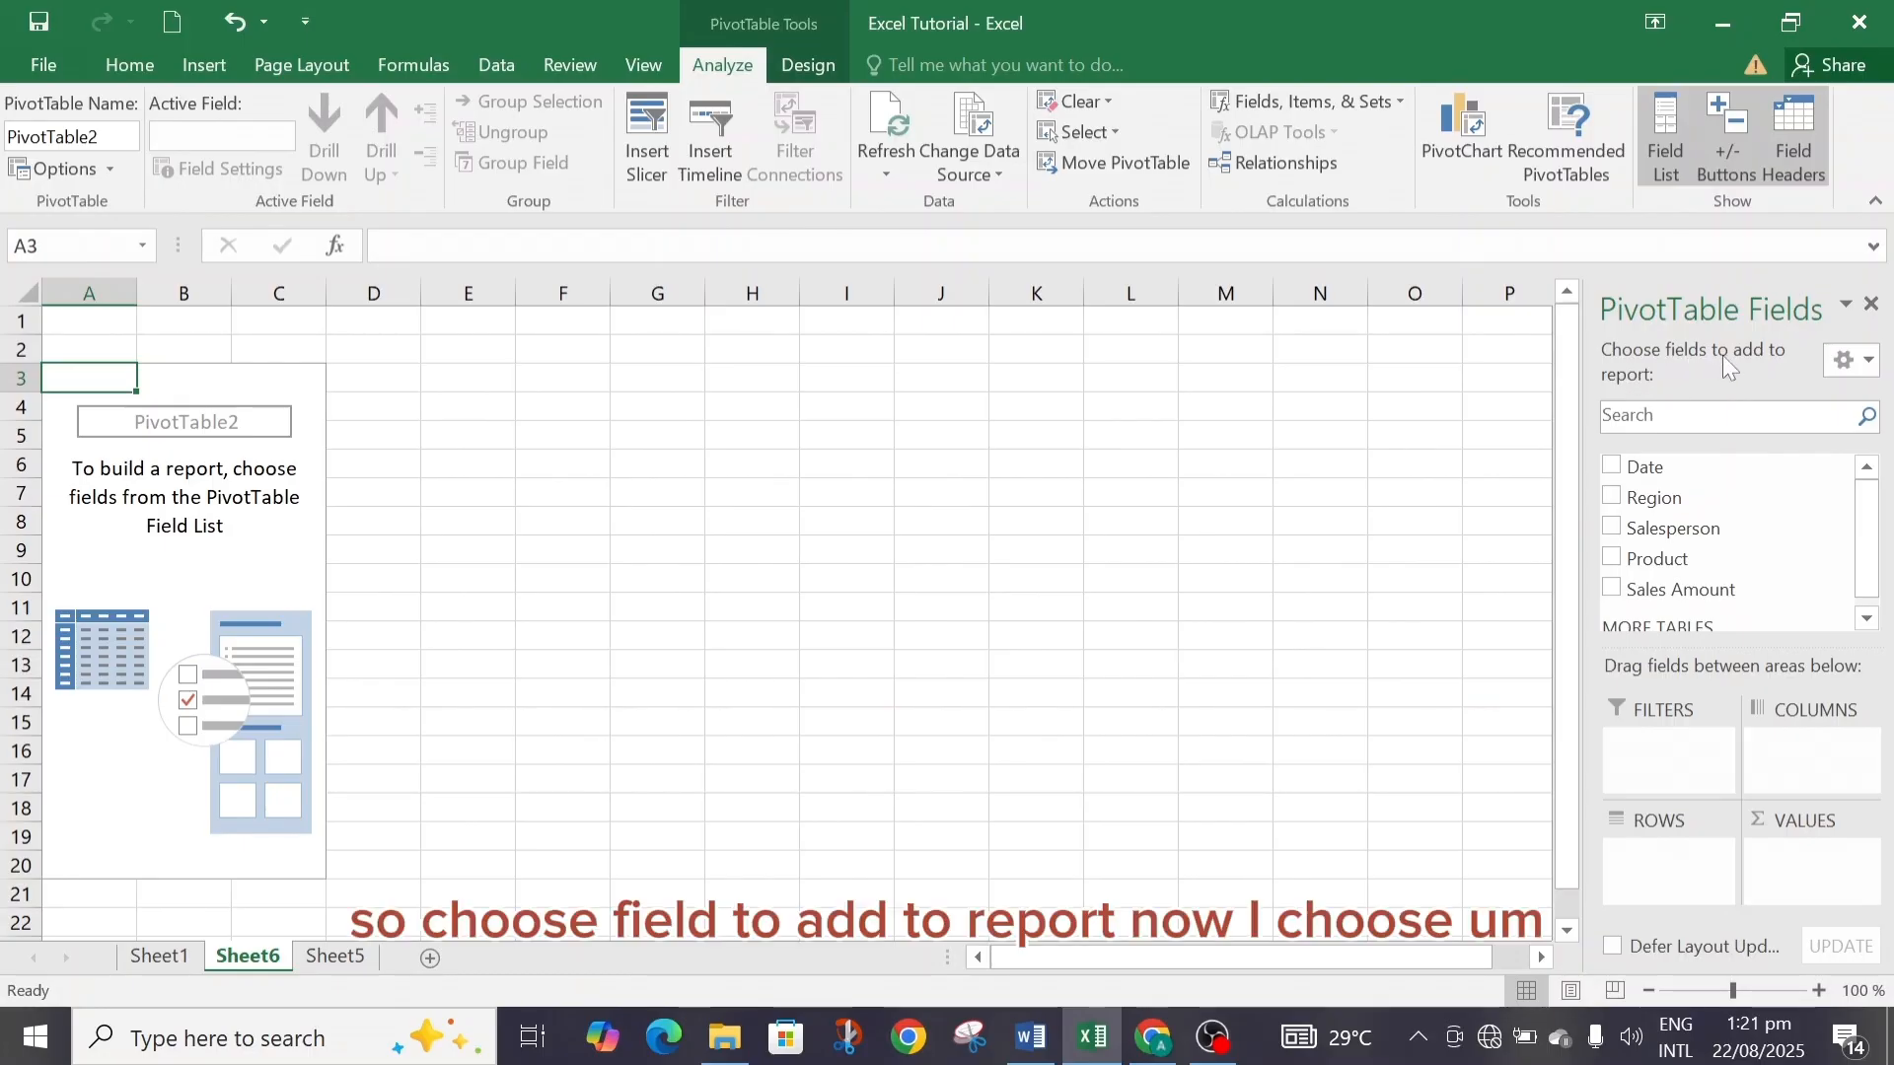
Add the Region, Salesperson, Product and Sales Amount fields to the PivotTable report.
left_click(1614, 496)
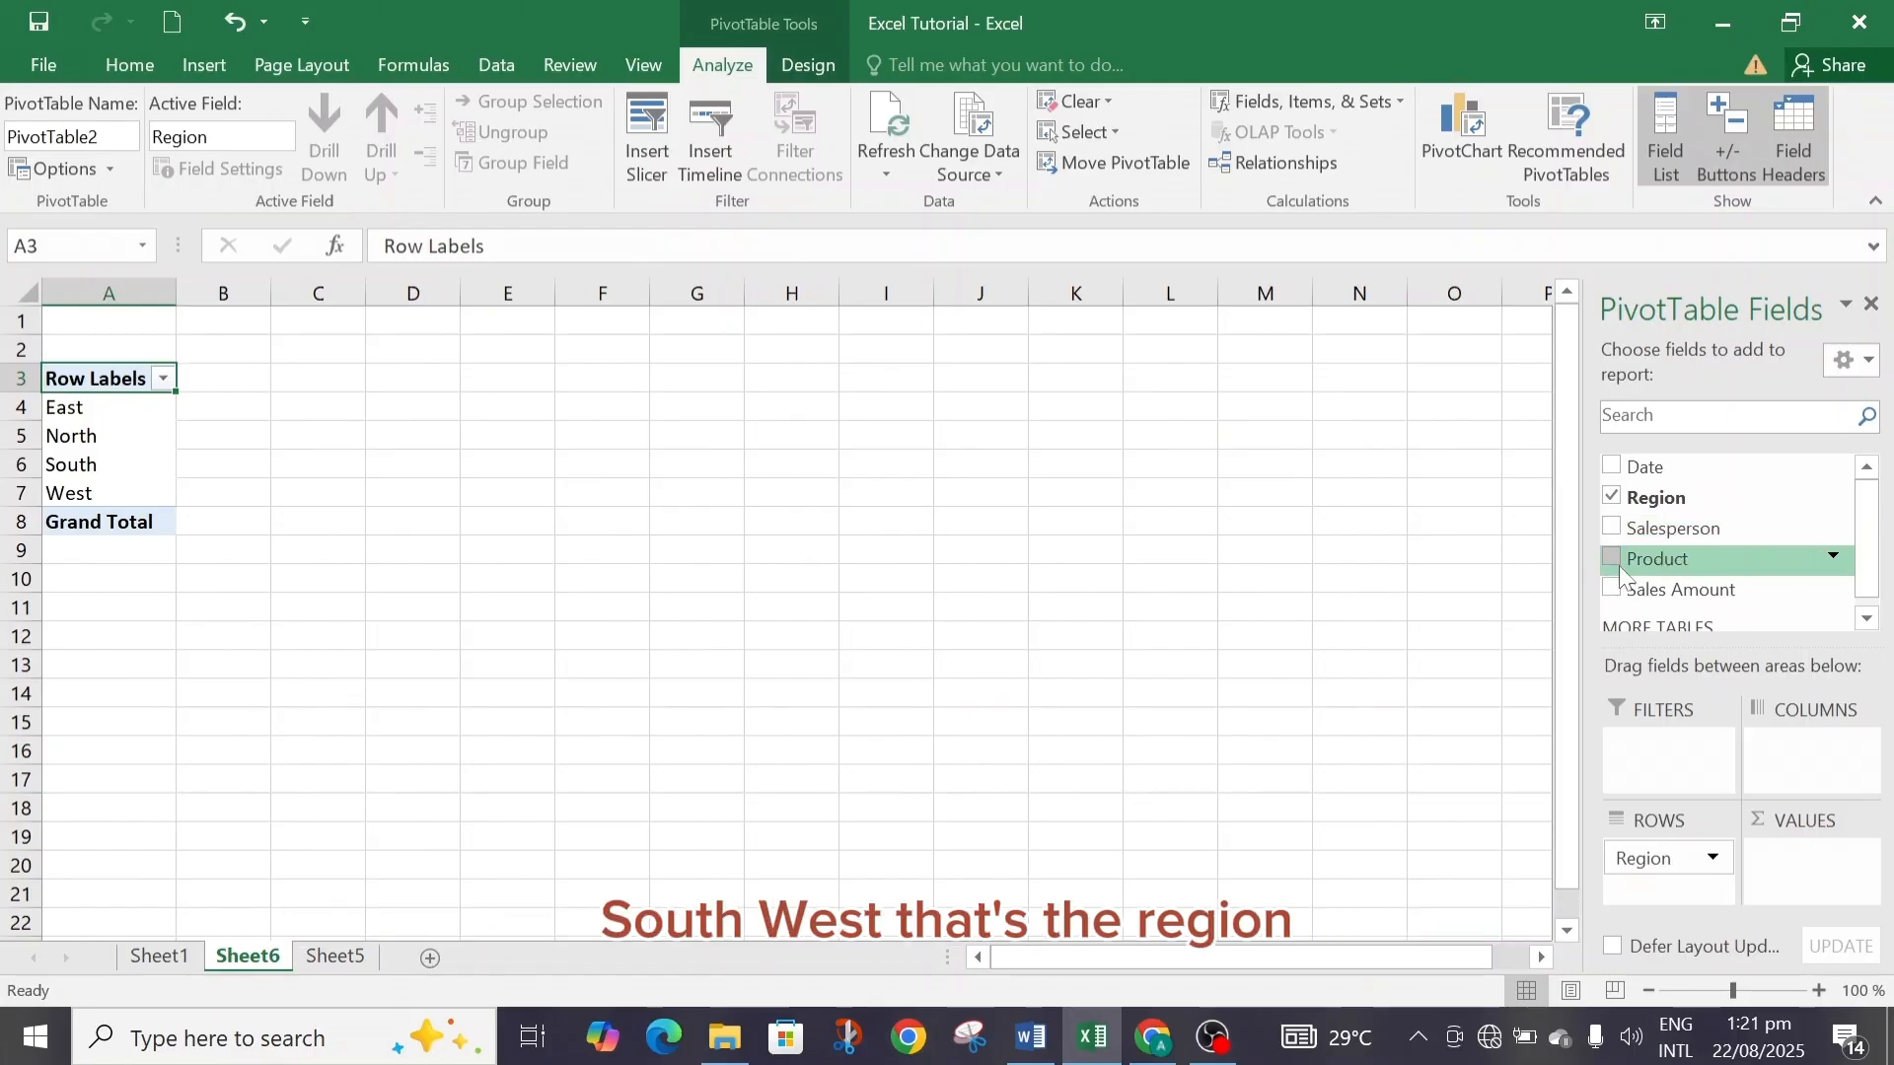
left_click(1611, 529)
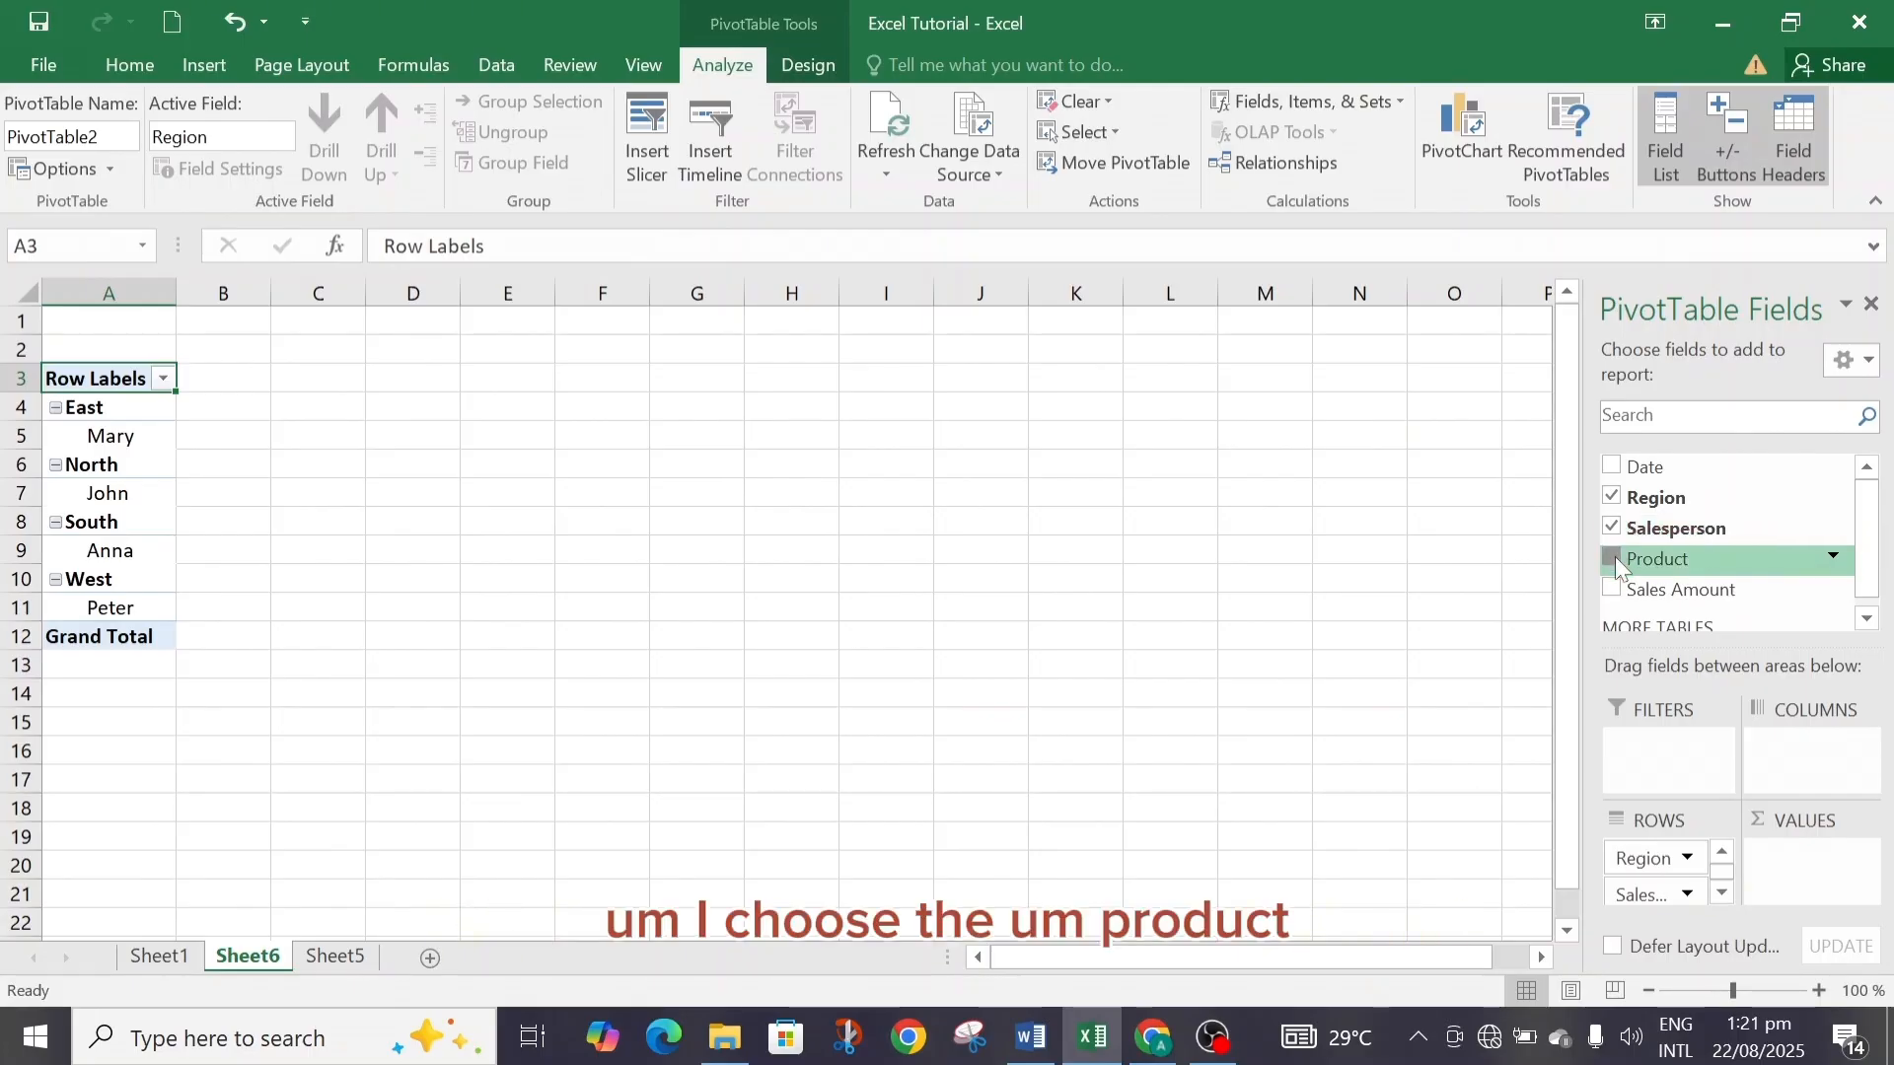
left_click(1613, 559)
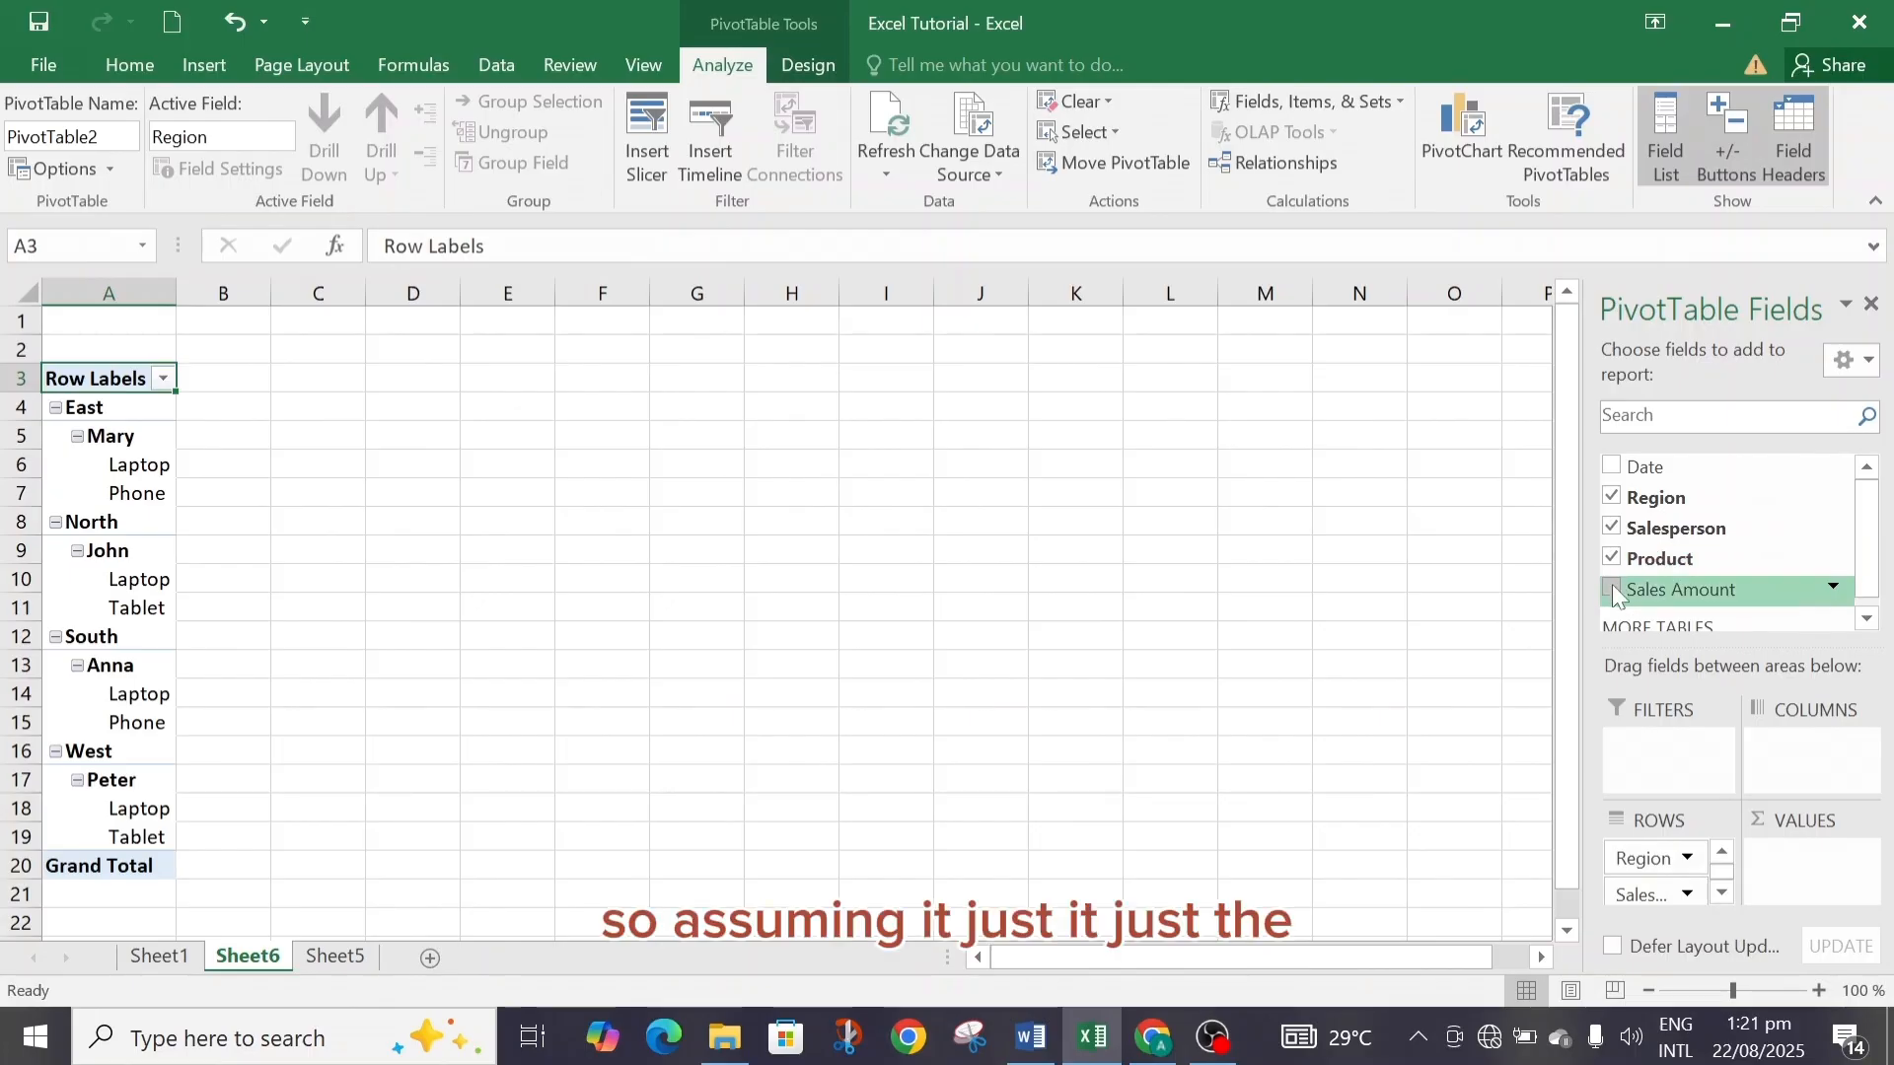
left_click(1611, 589)
Remove the Product and Salesperson fields from the PivotTable.
left_click(1610, 559)
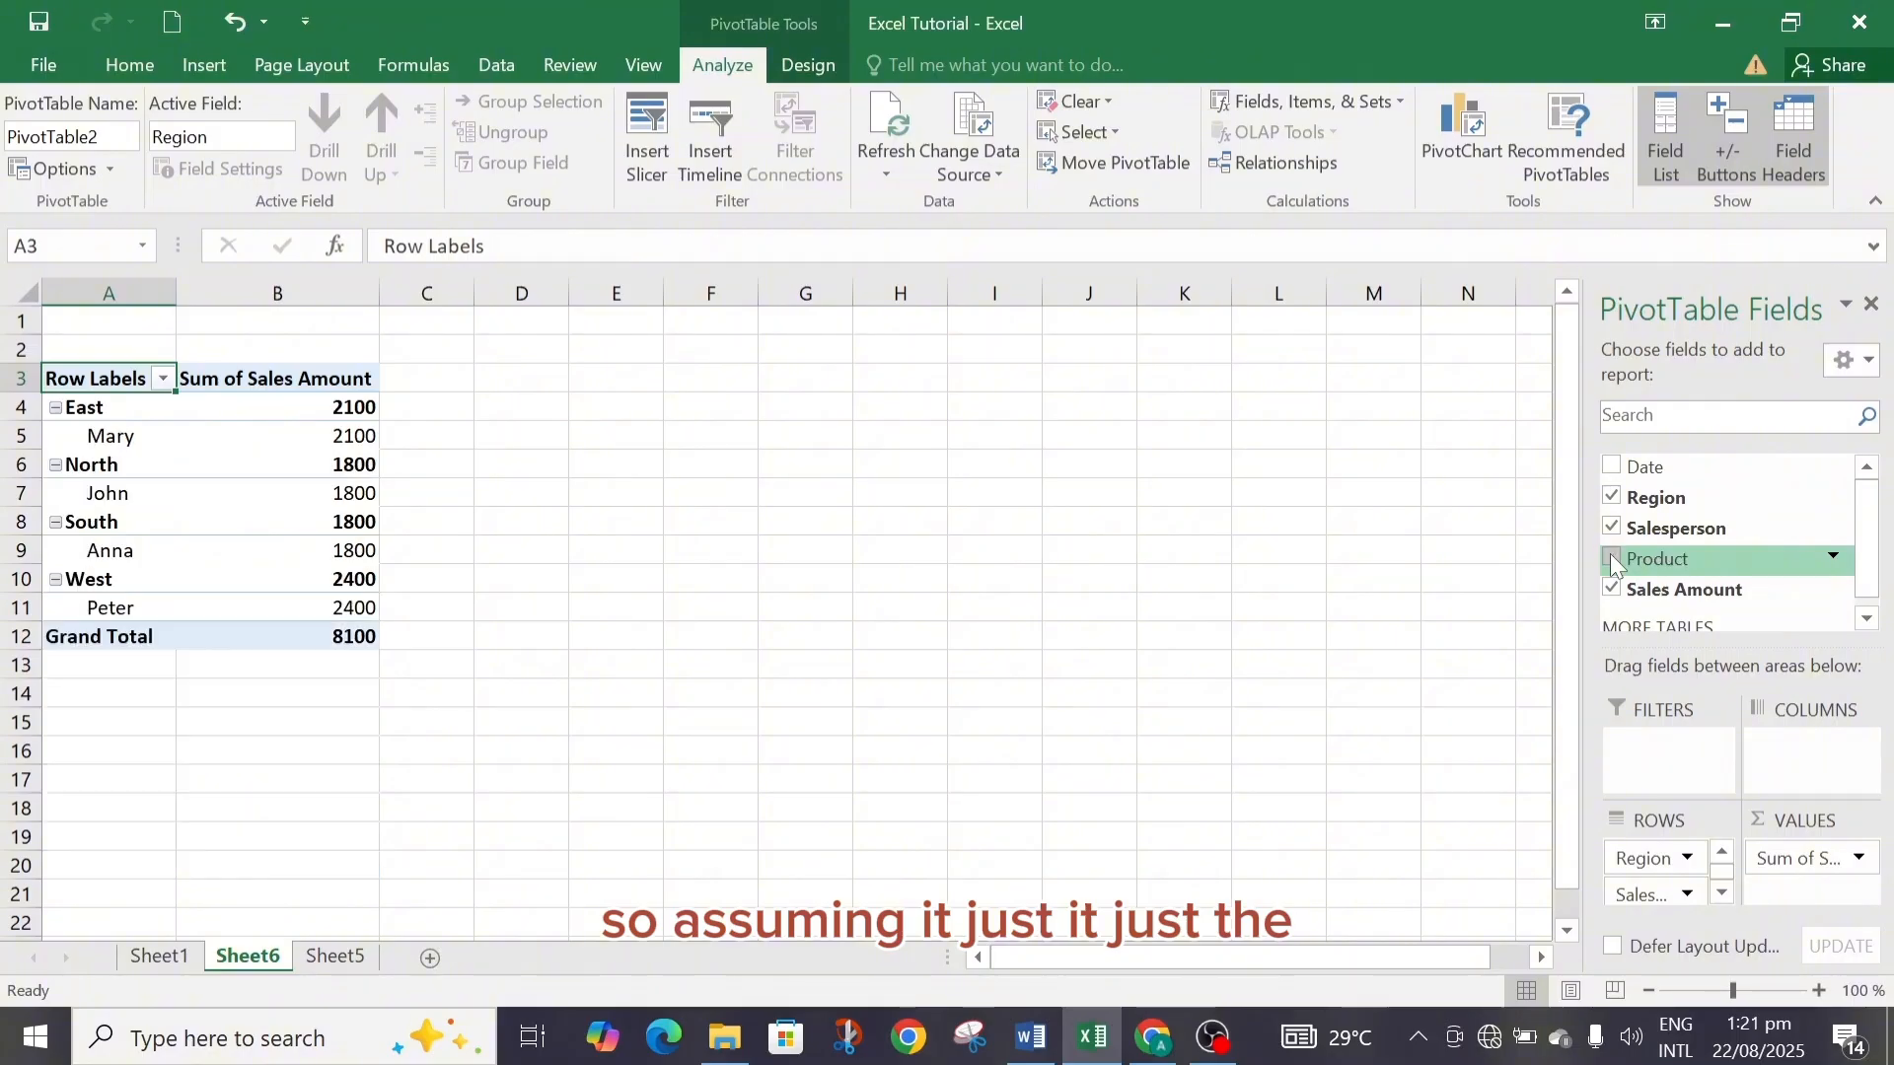
left_click(1609, 524)
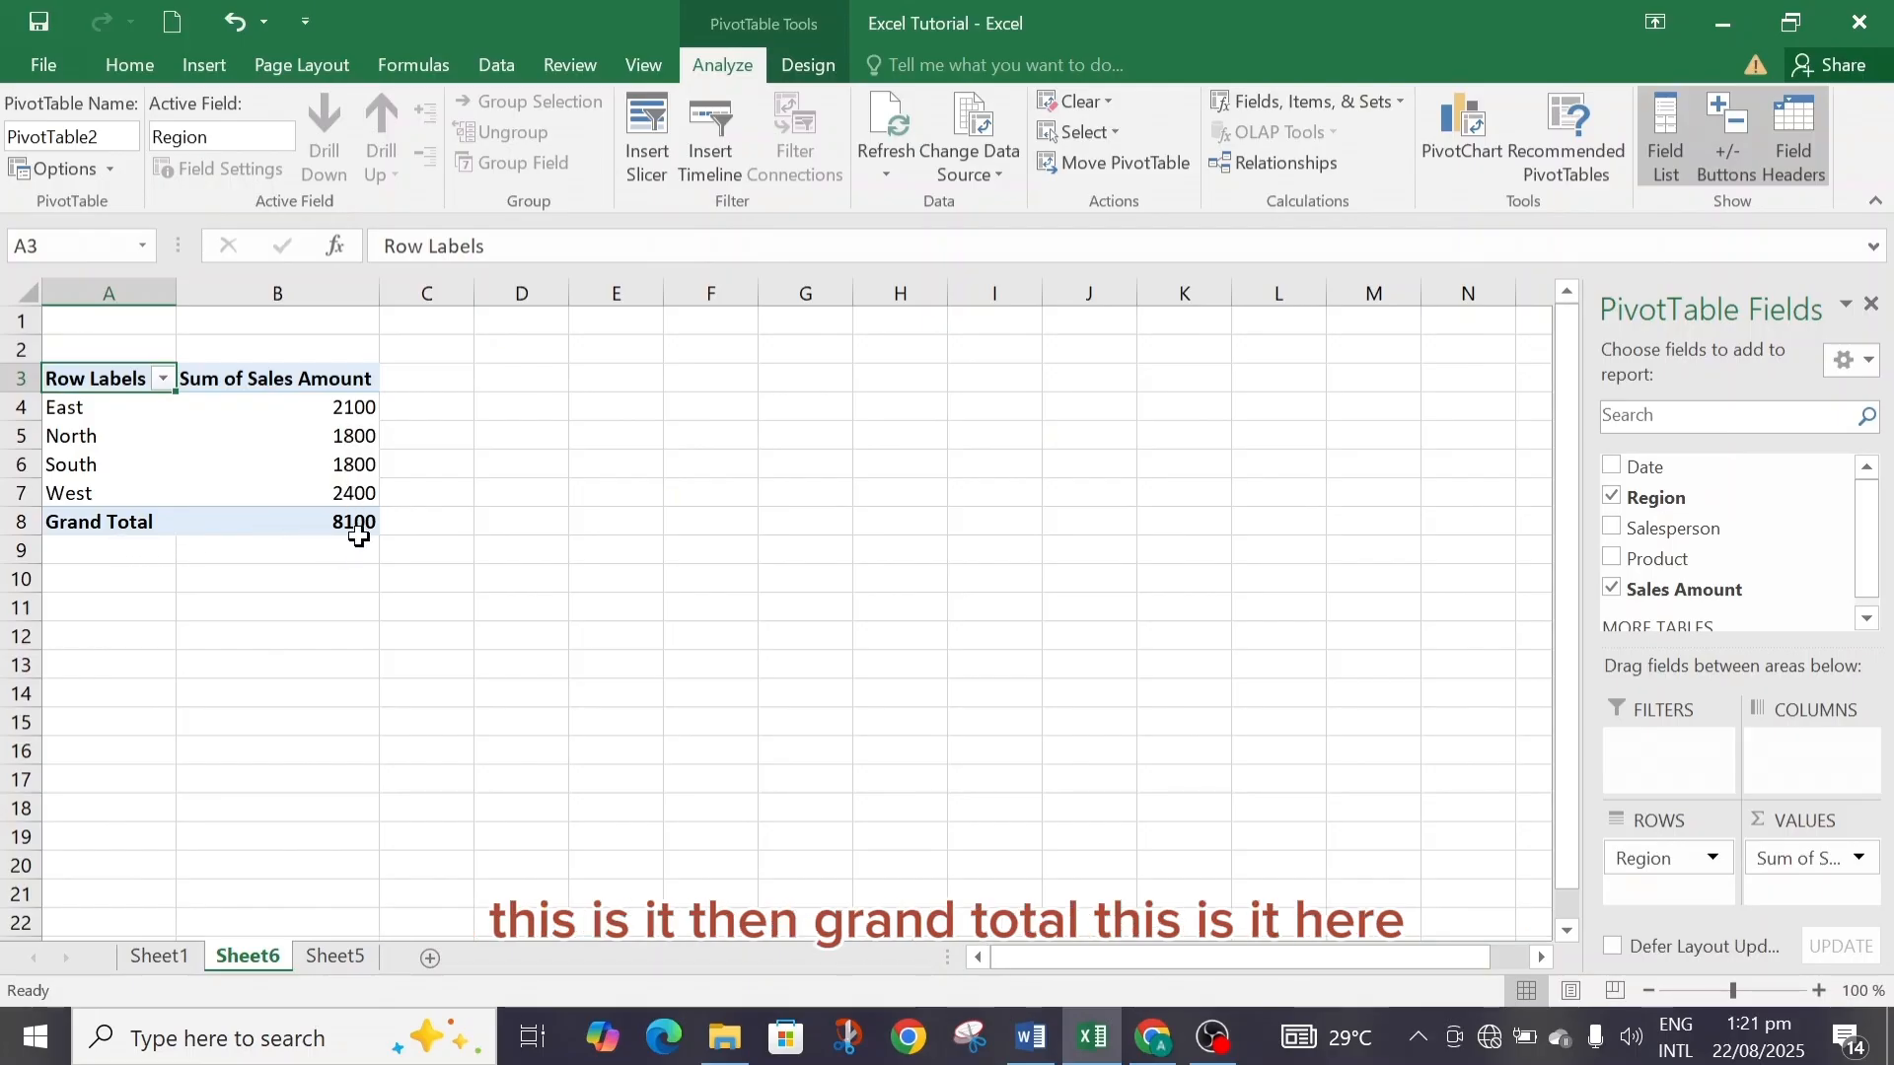
mouse_move(364, 524)
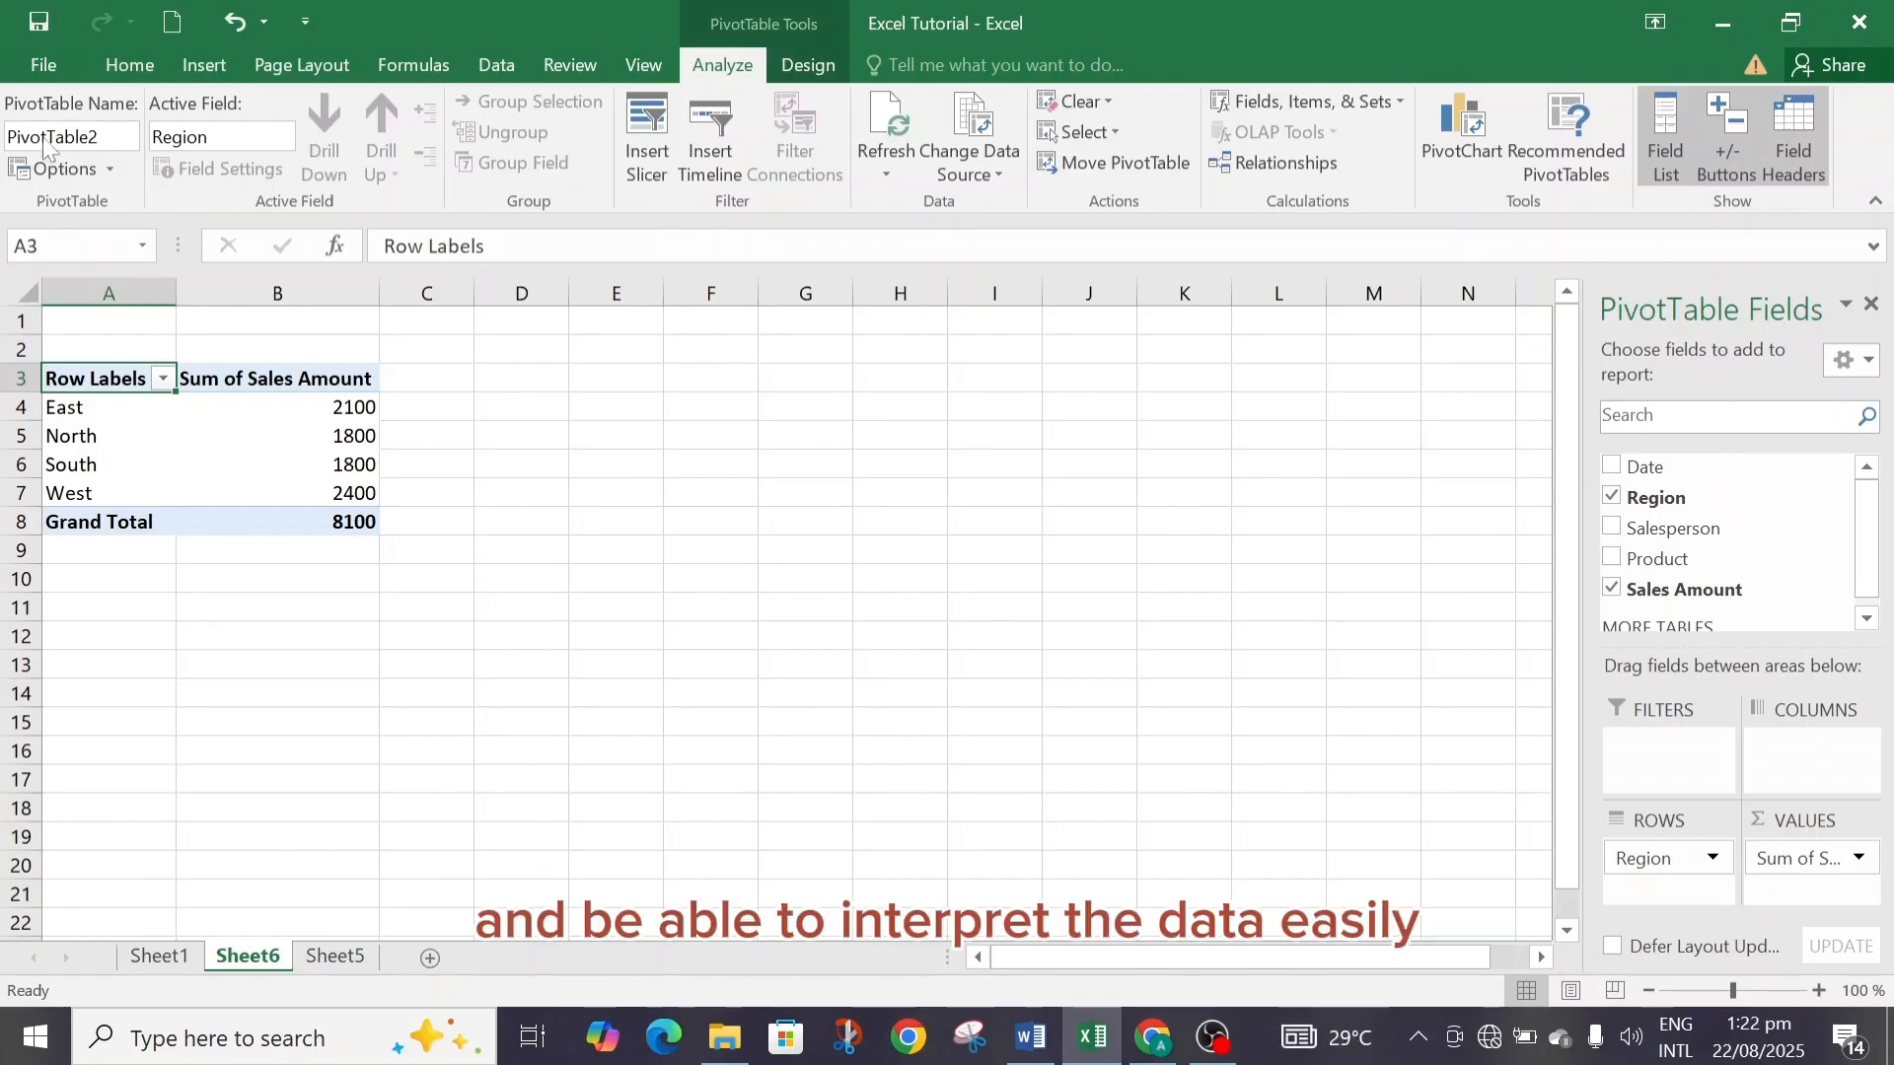
Undo the removal of the Salesperson and Product fields from the PivotTable.
left_click(203, 64)
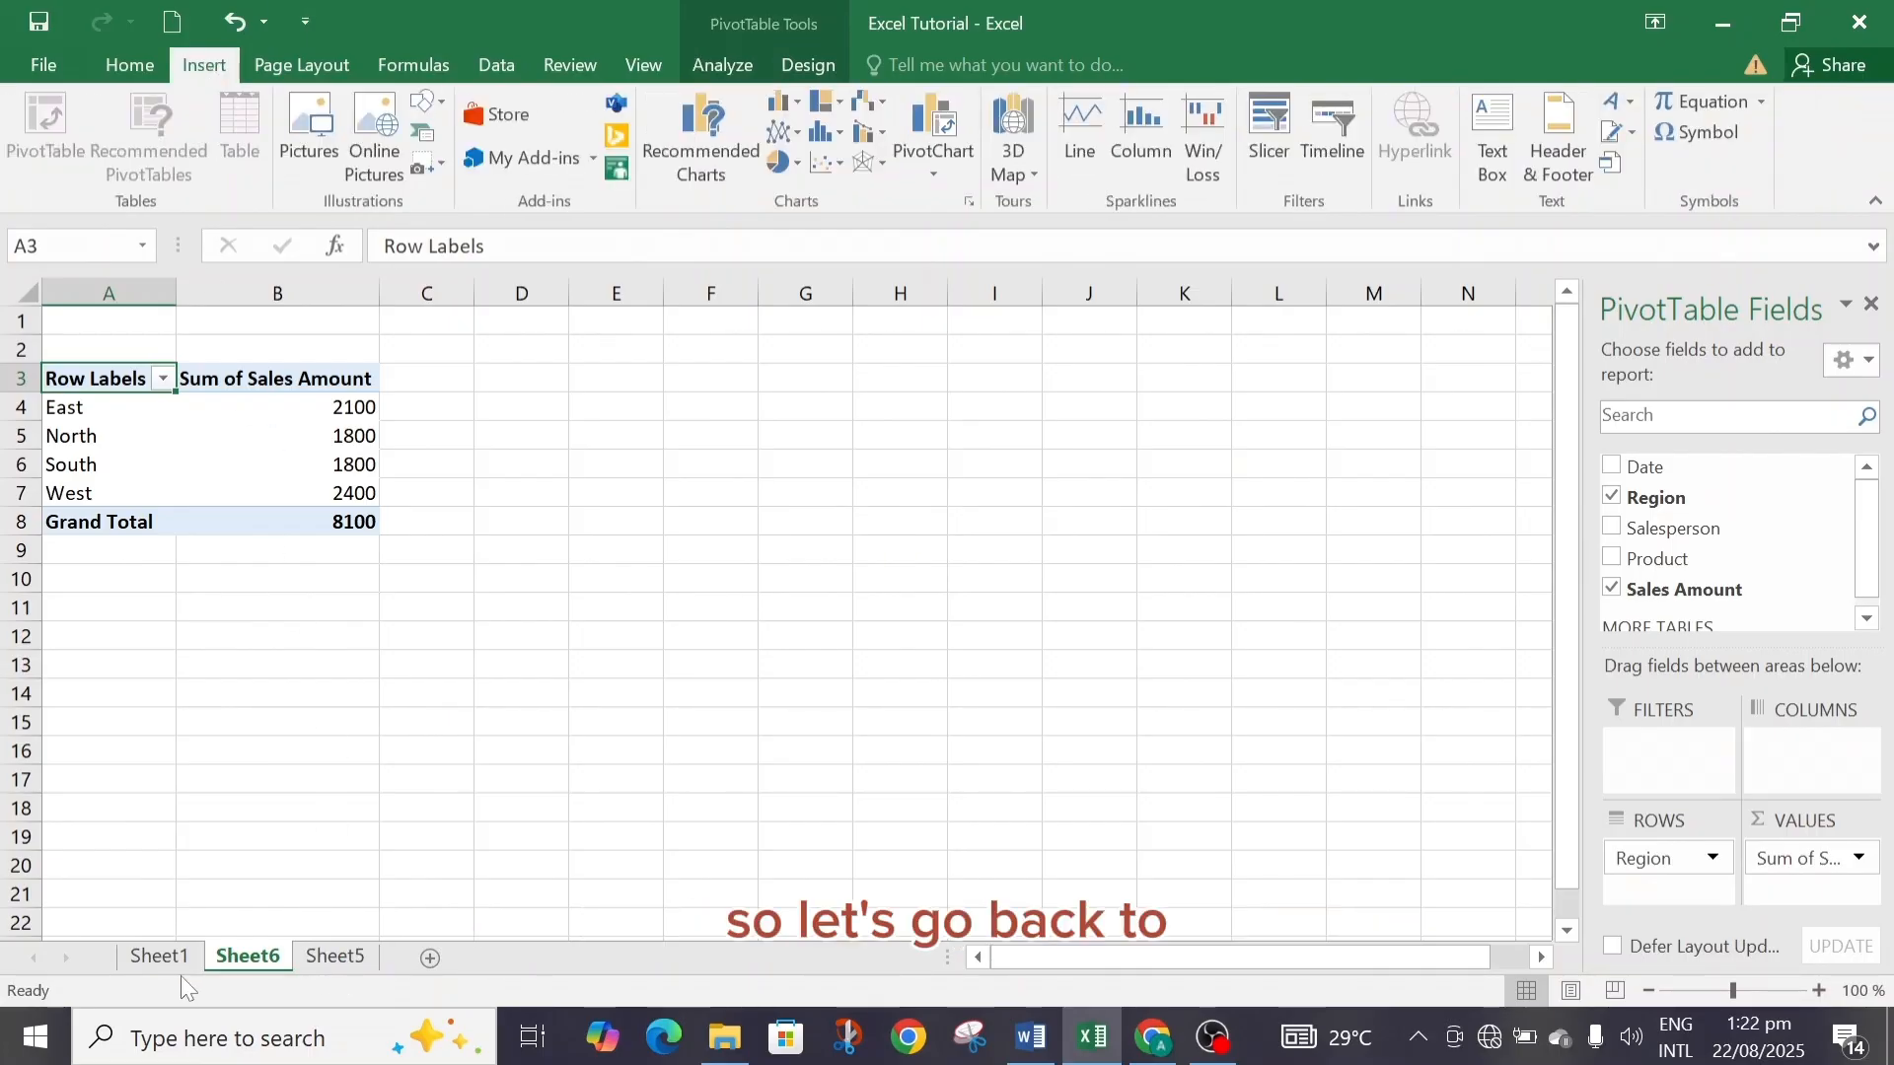
left_click(159, 956)
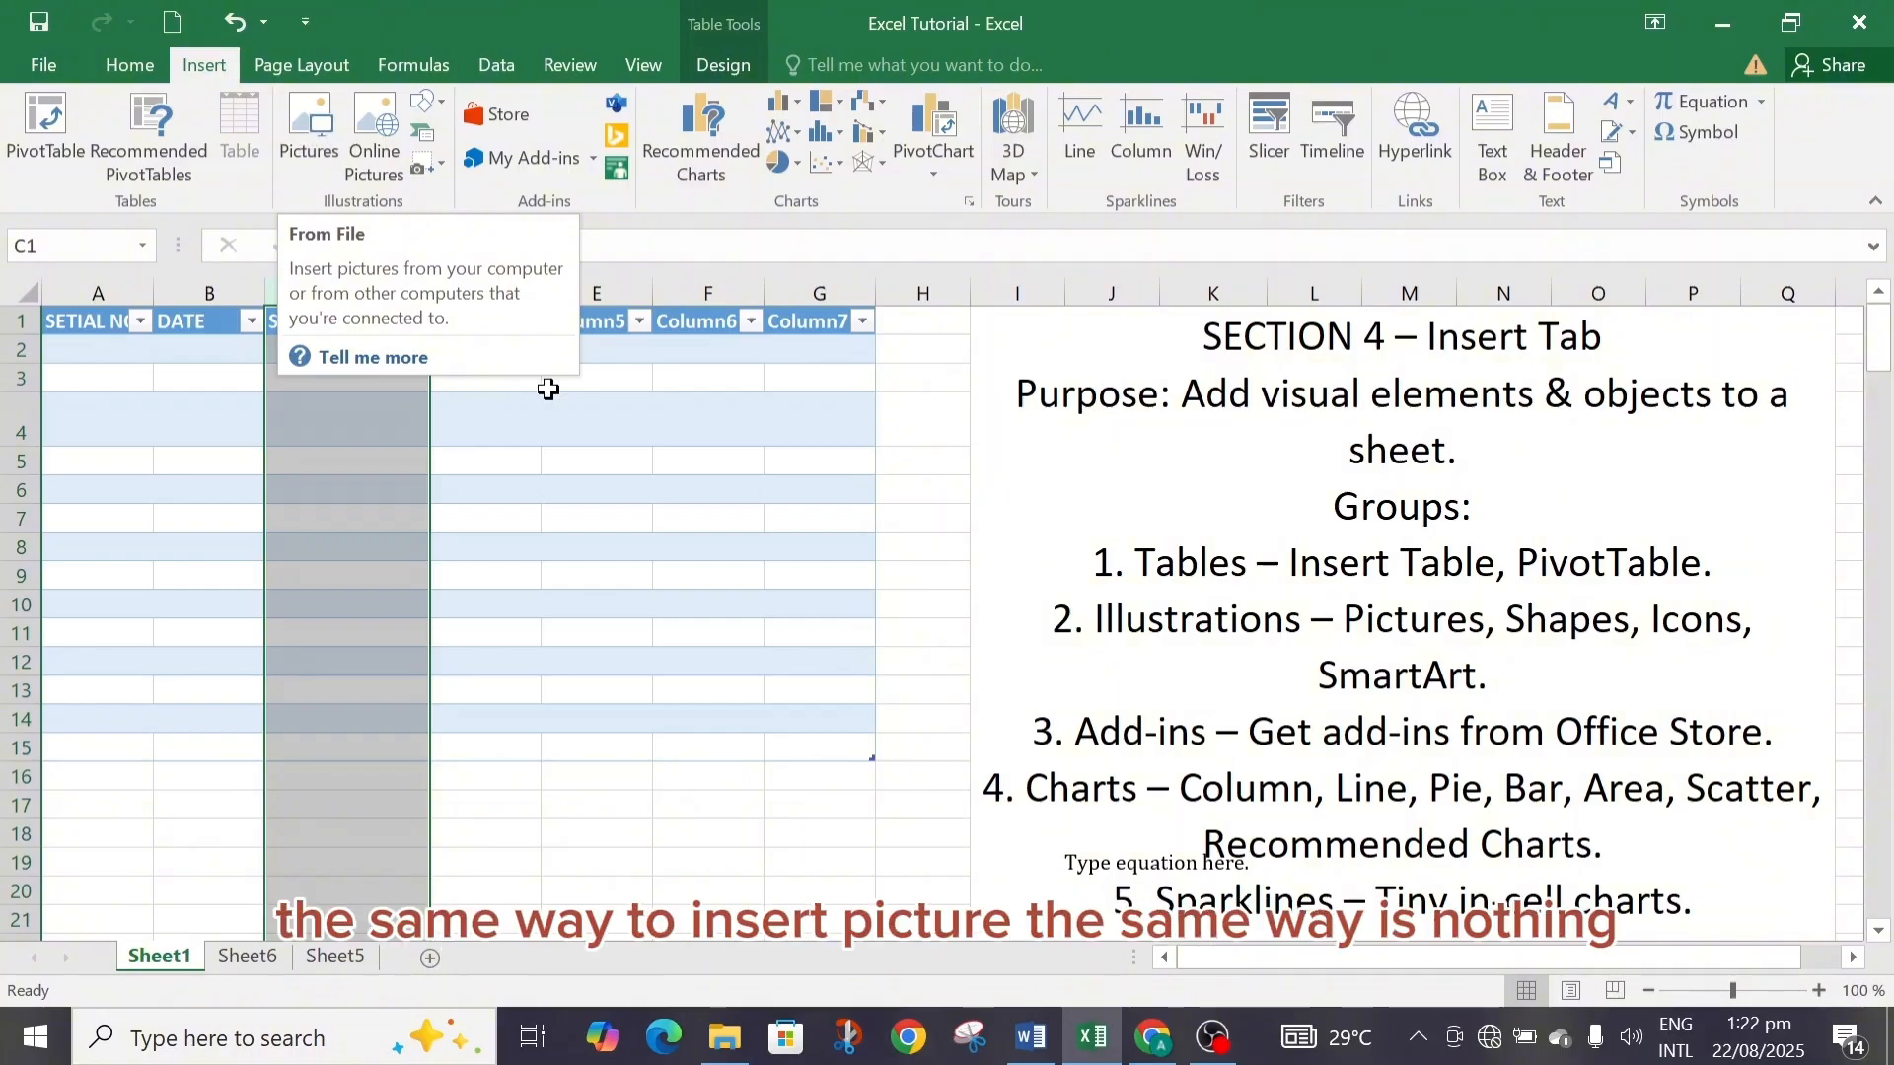
left_click(899, 356)
key("ctrl+z")
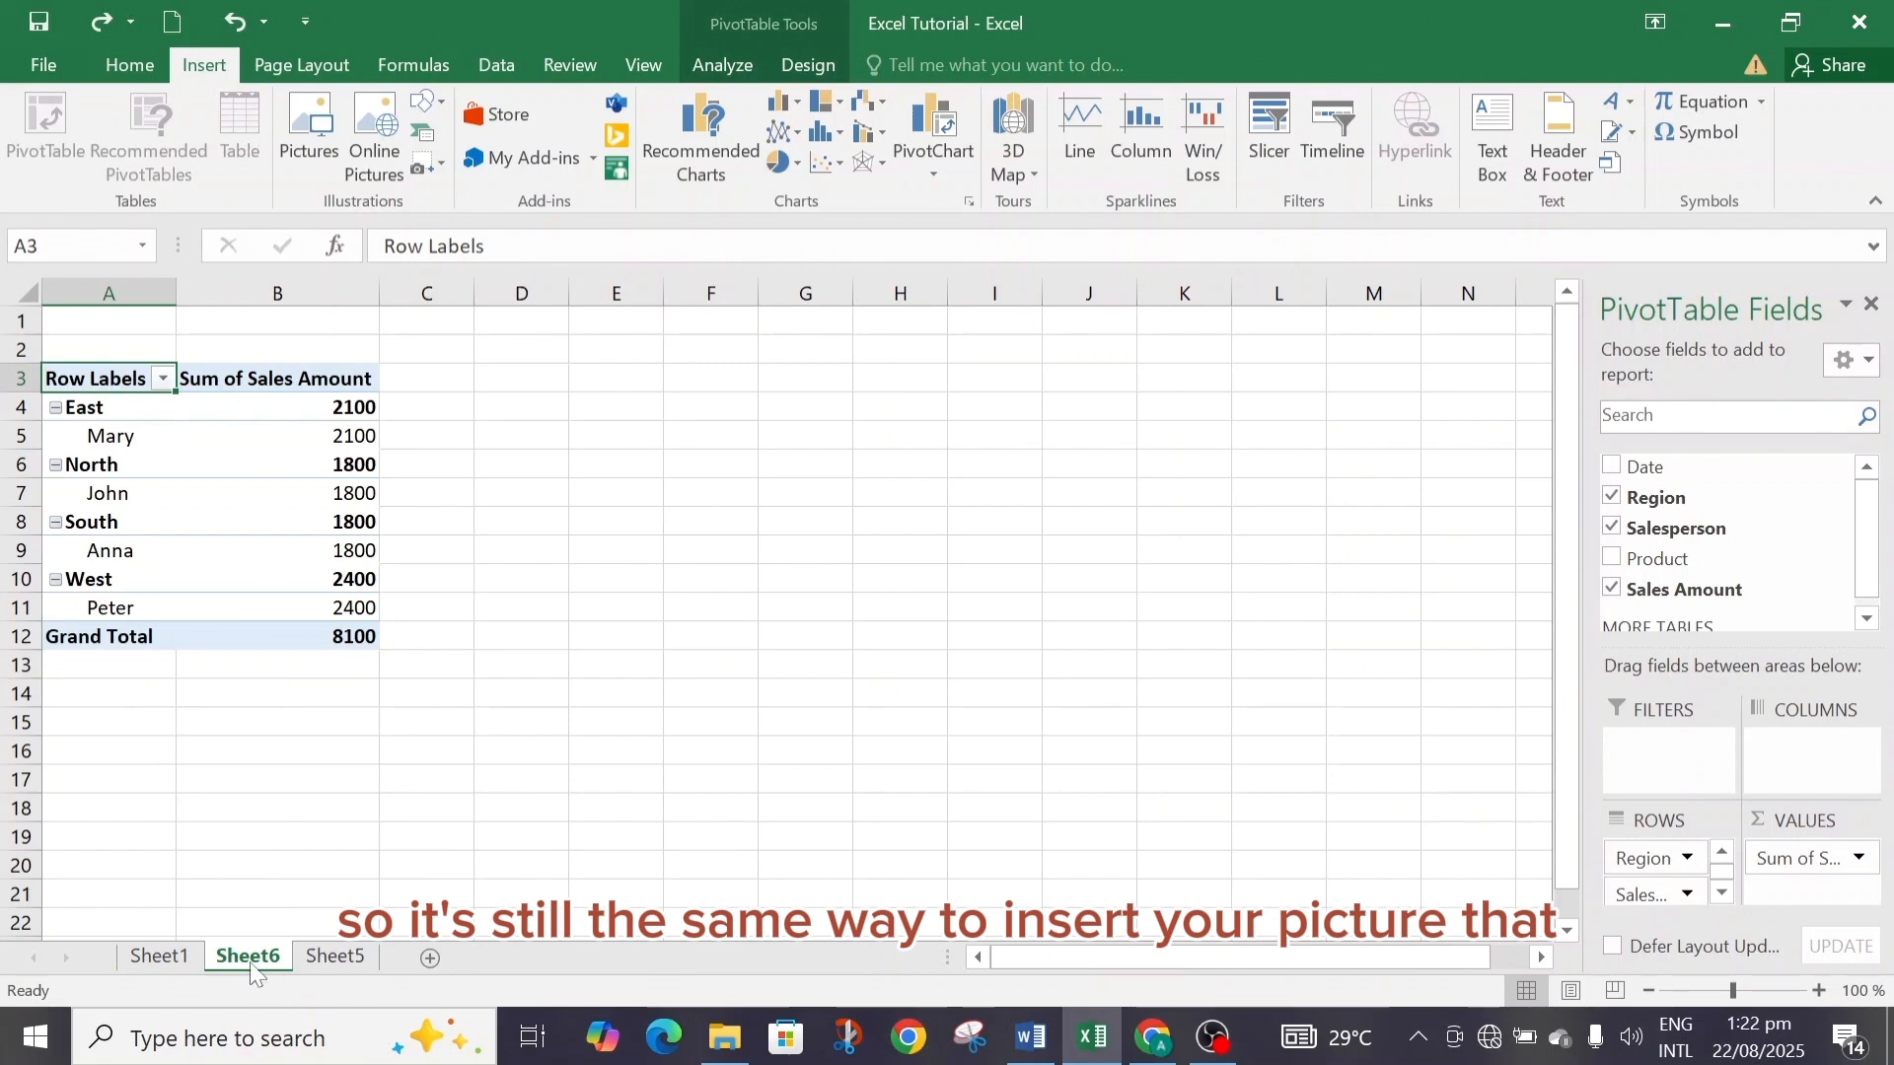
left_click(170, 962)
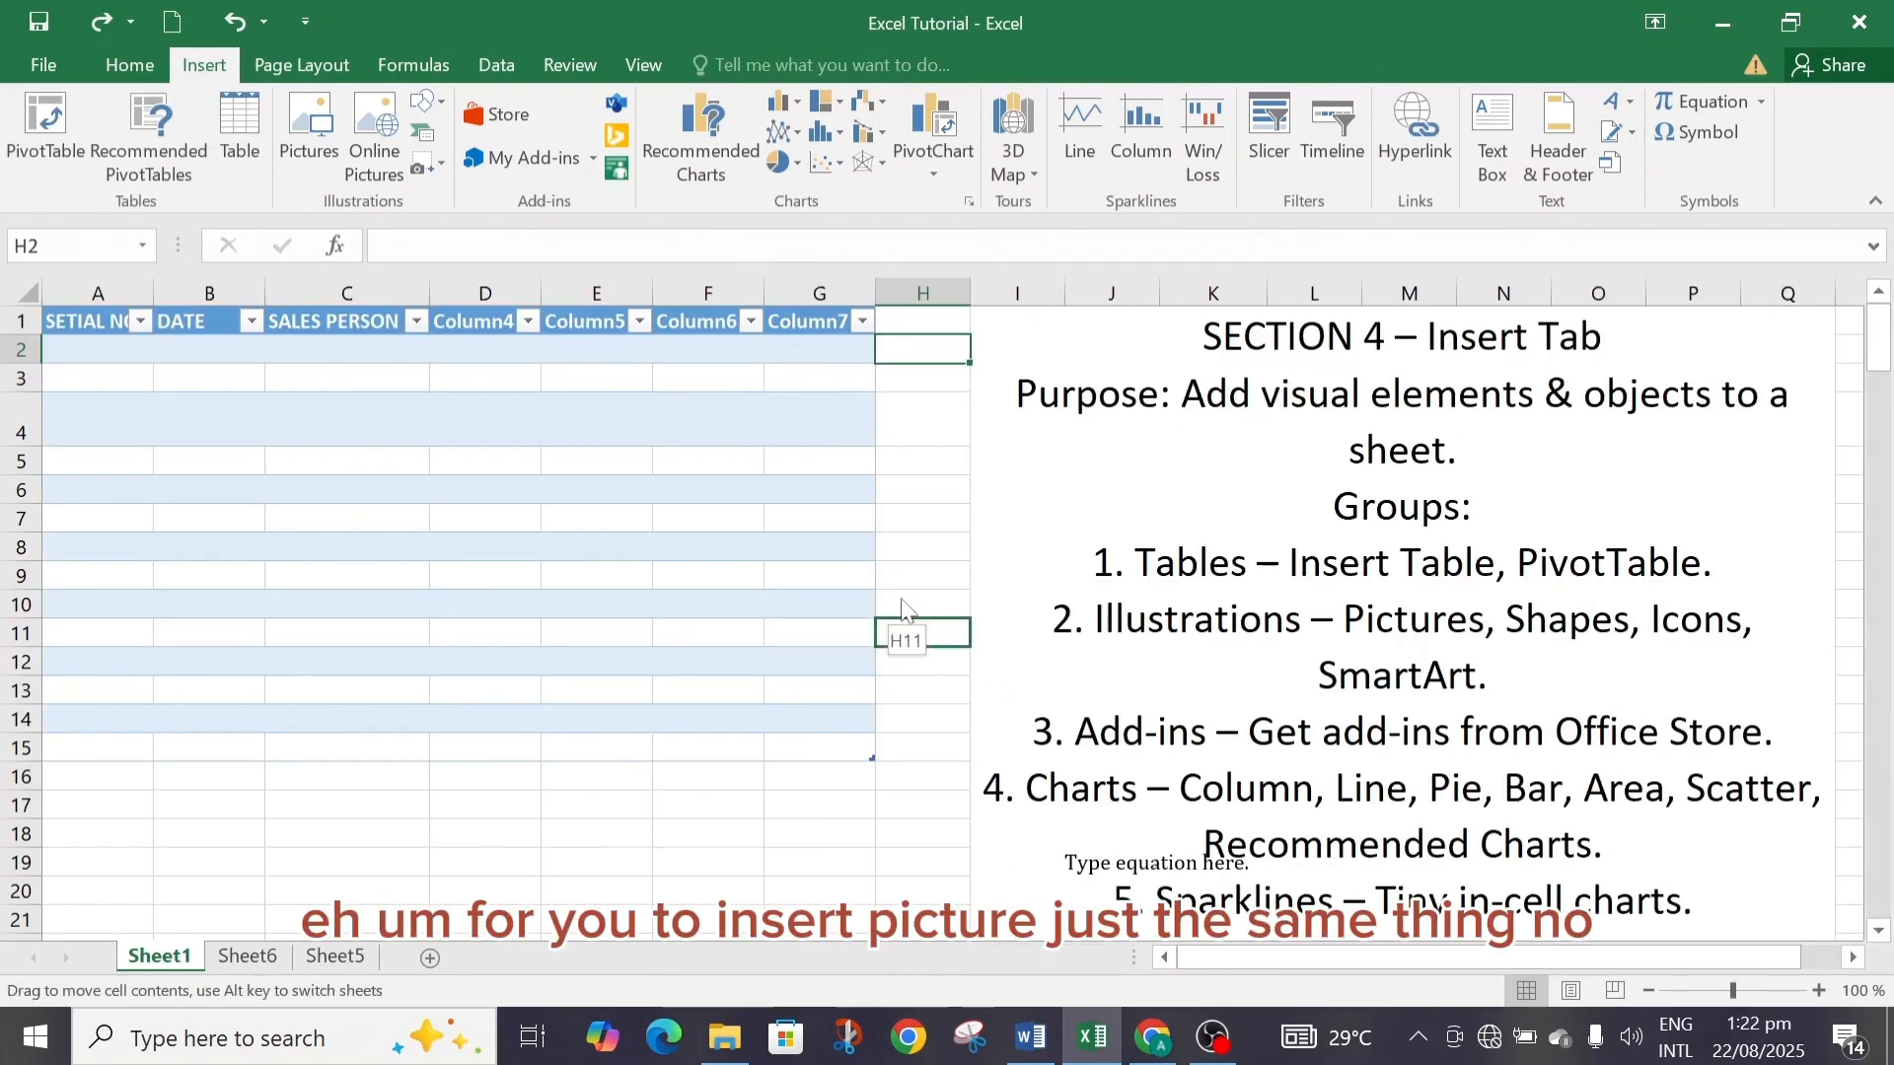
left_click(923, 518)
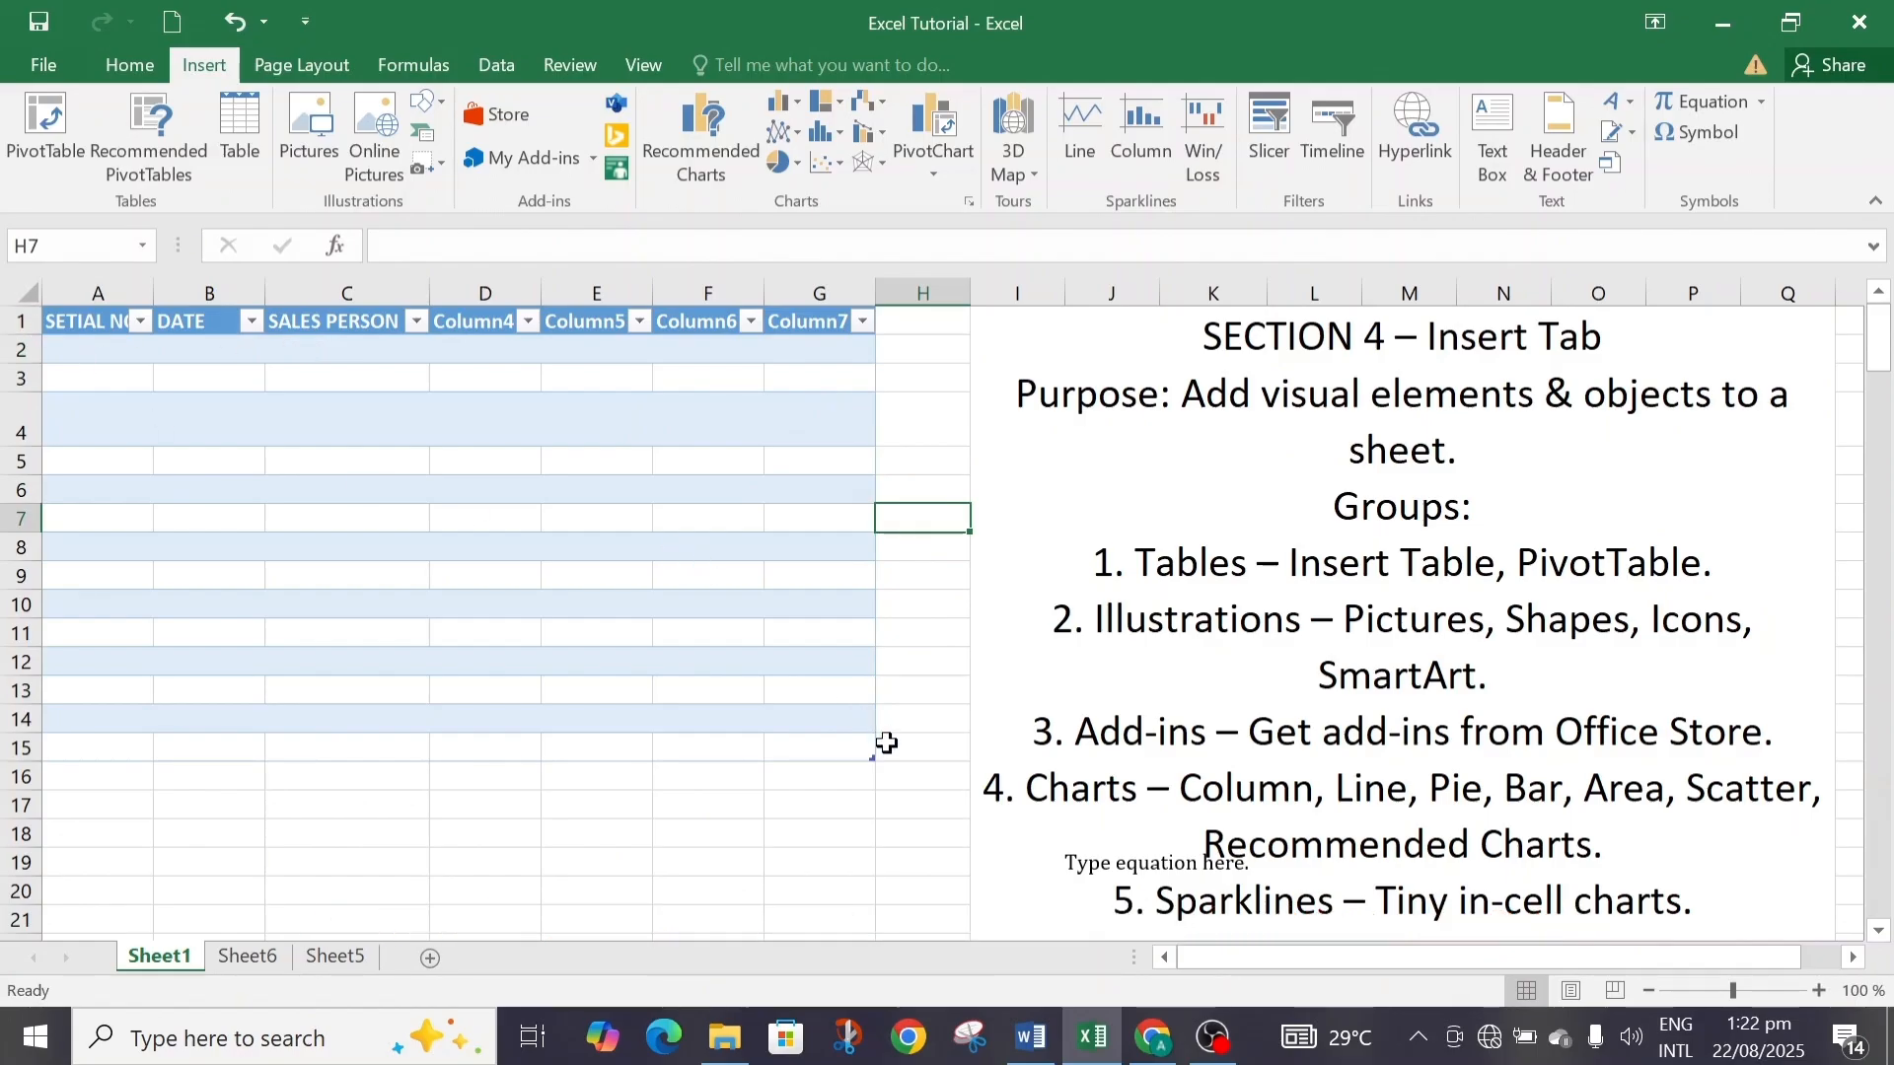
left_click_drag(897, 751, 79, 323)
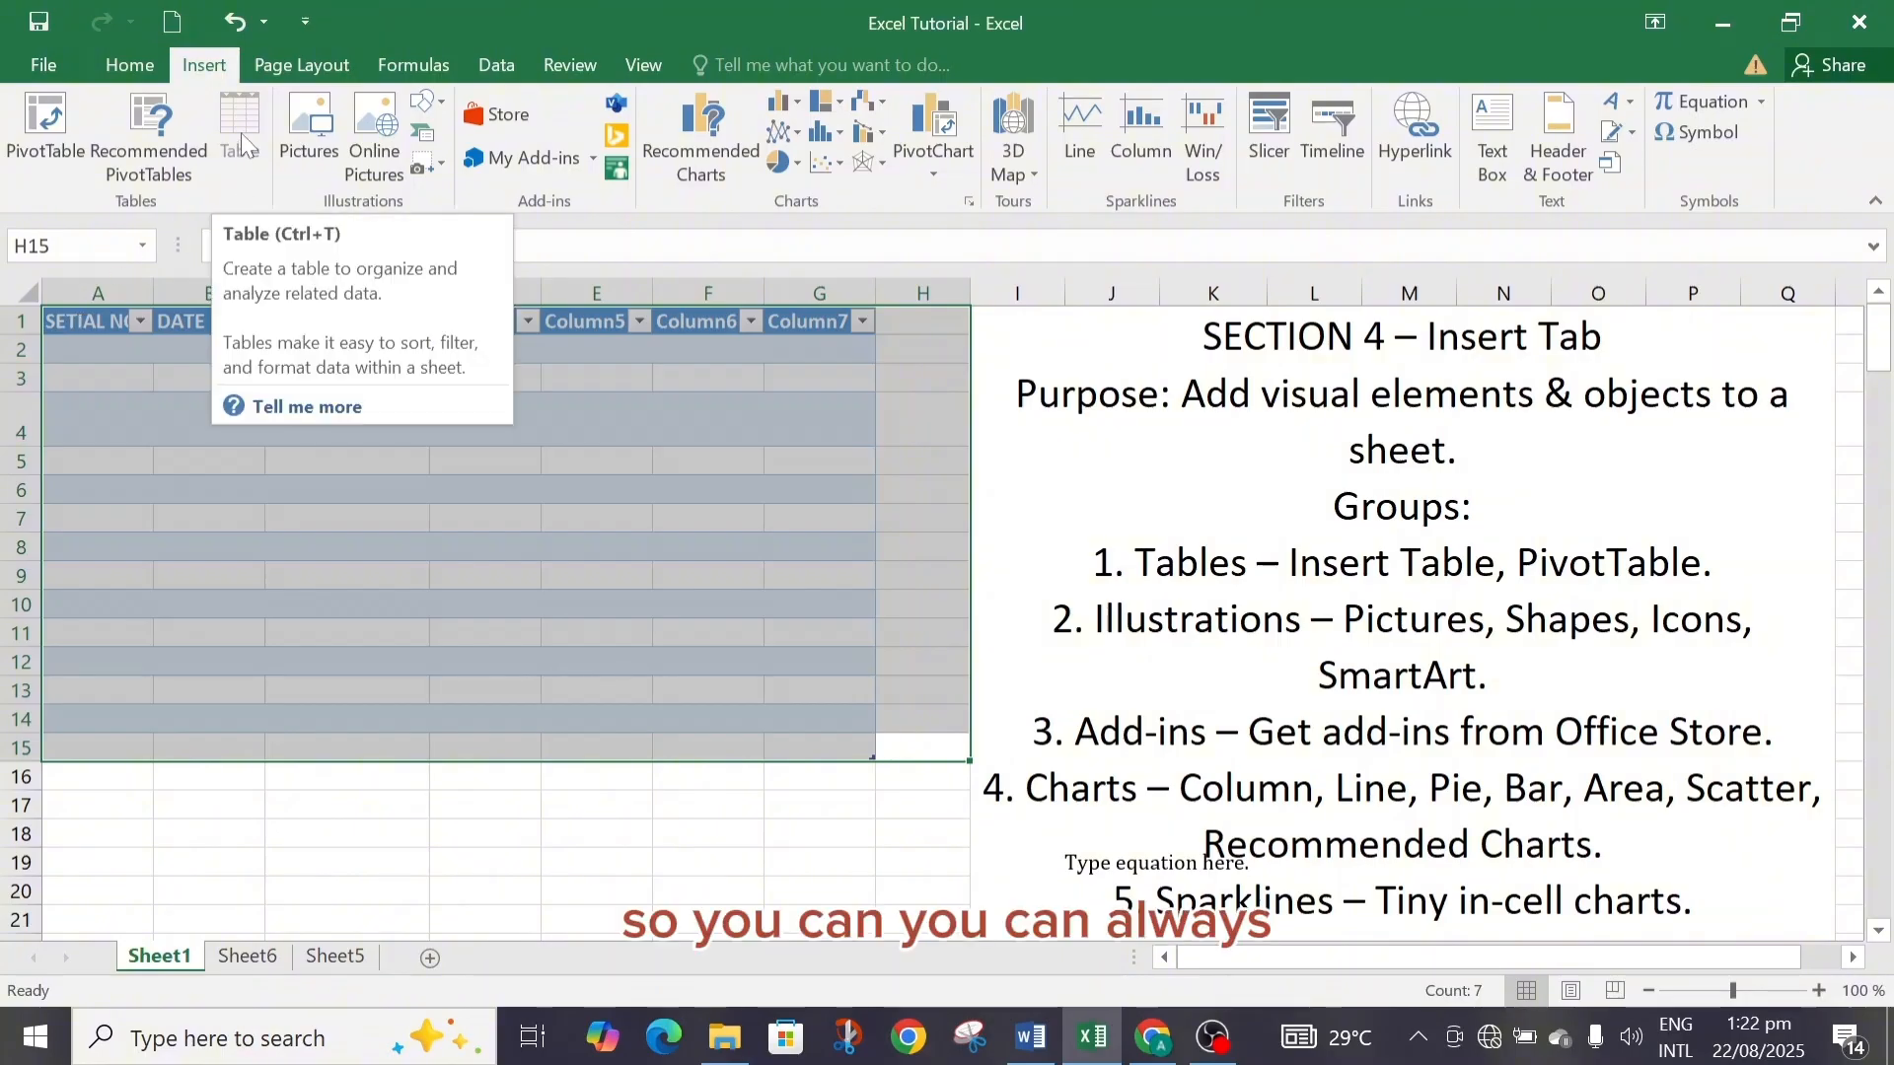
left_click(233, 26)
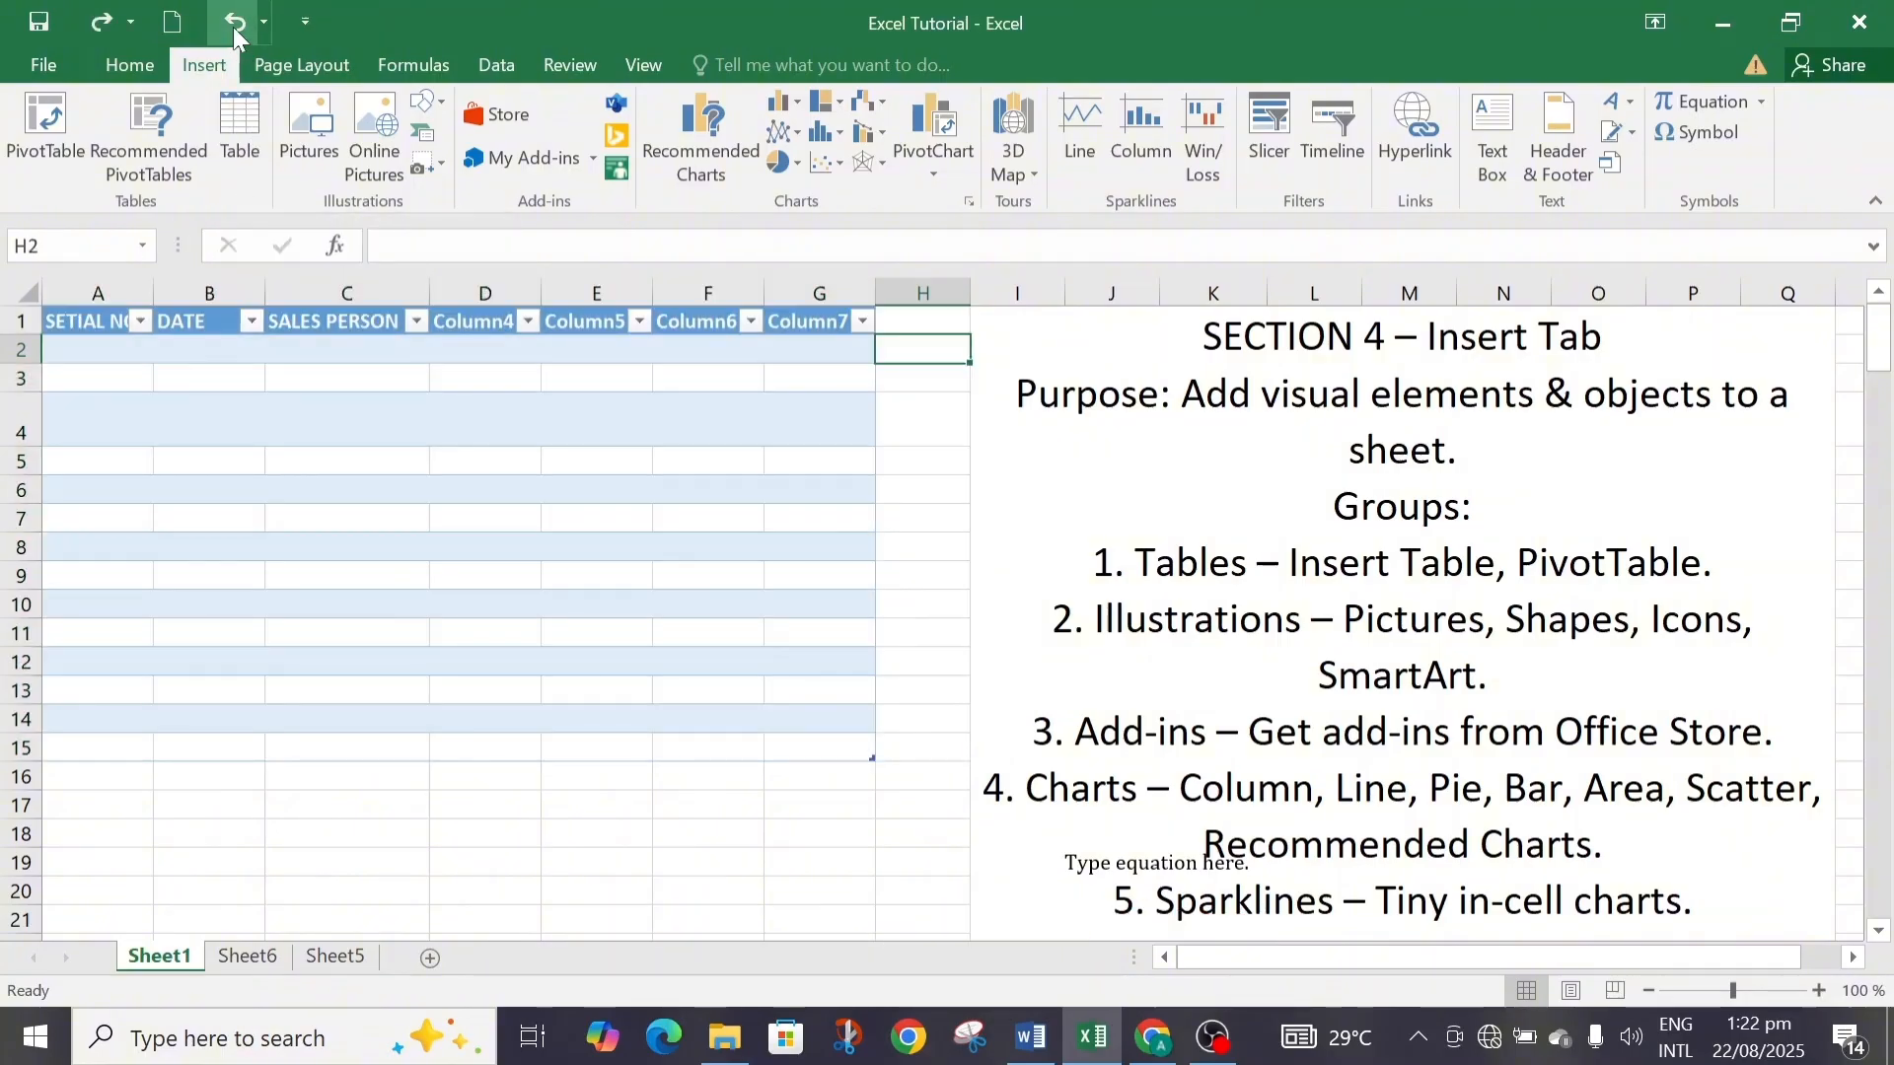
left_click(233, 27)
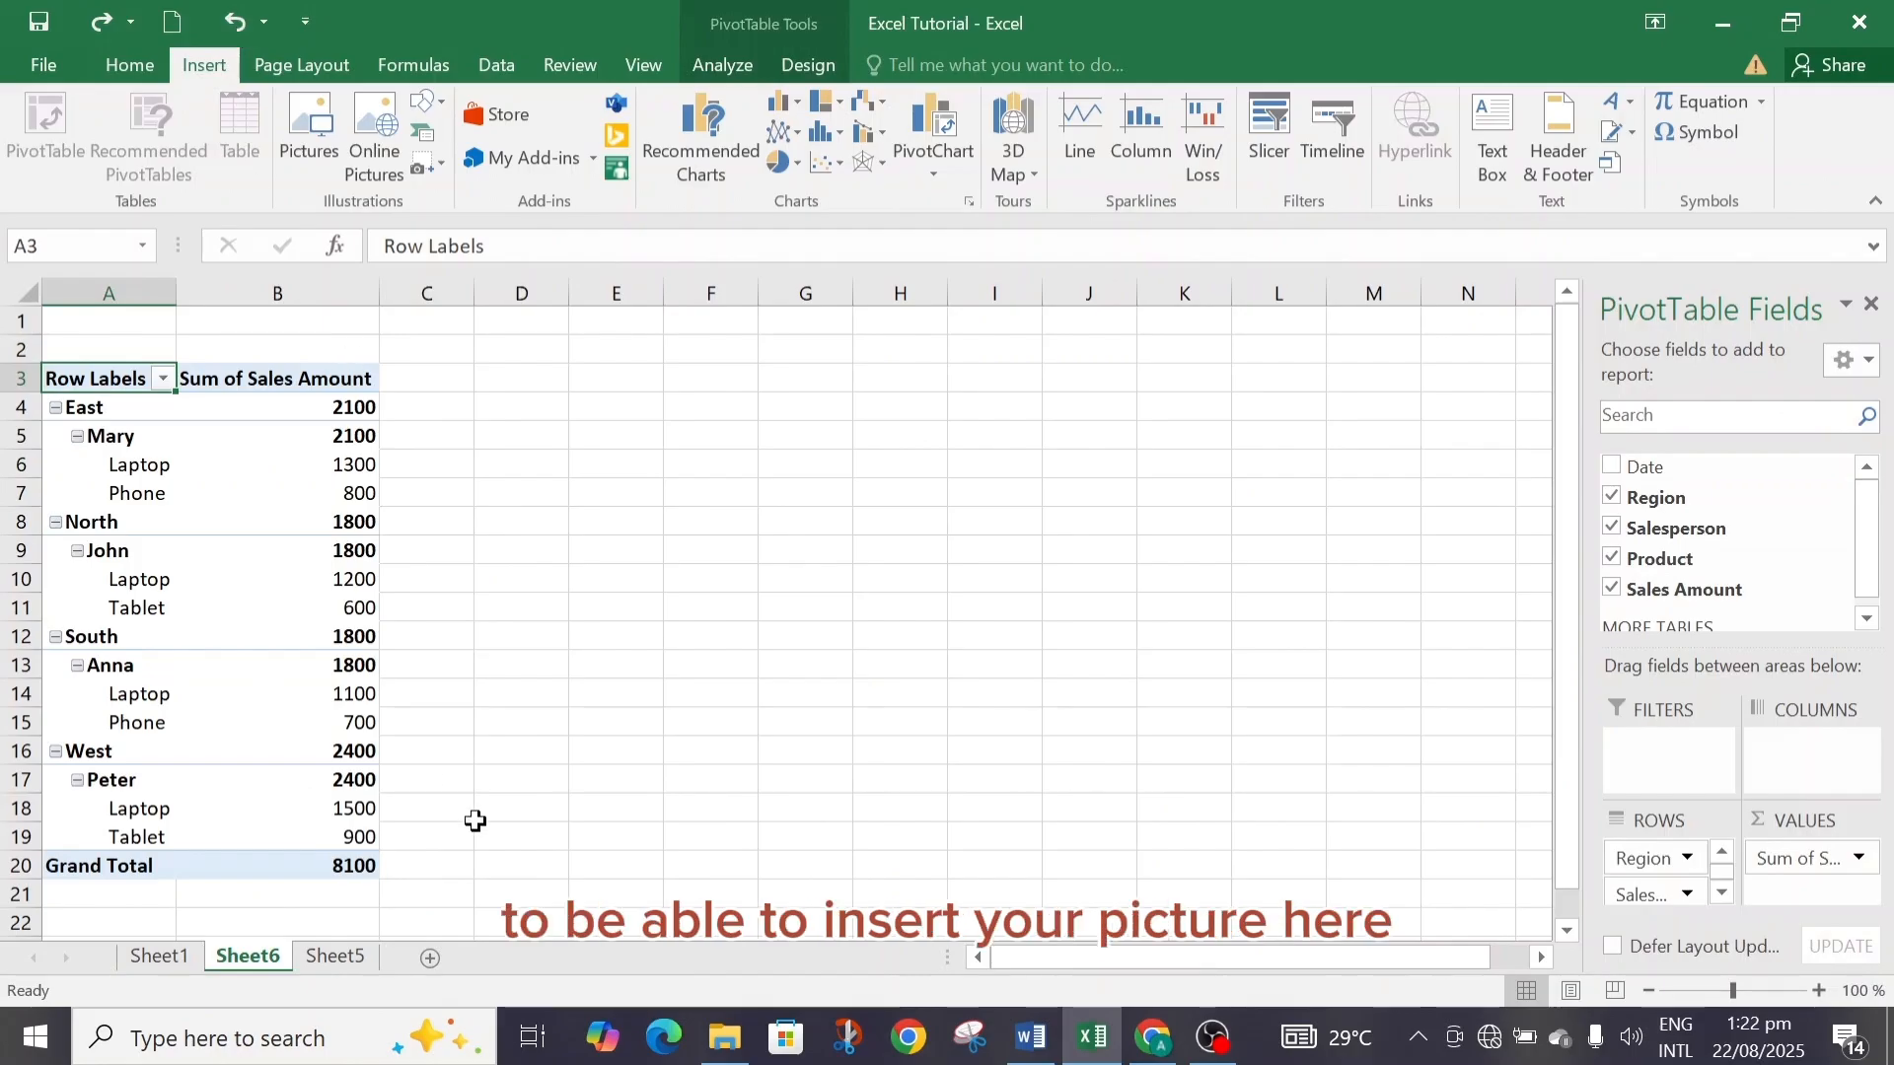
Insert the brain image from the Desktop as a picture on Sheet1.
left_click(334, 959)
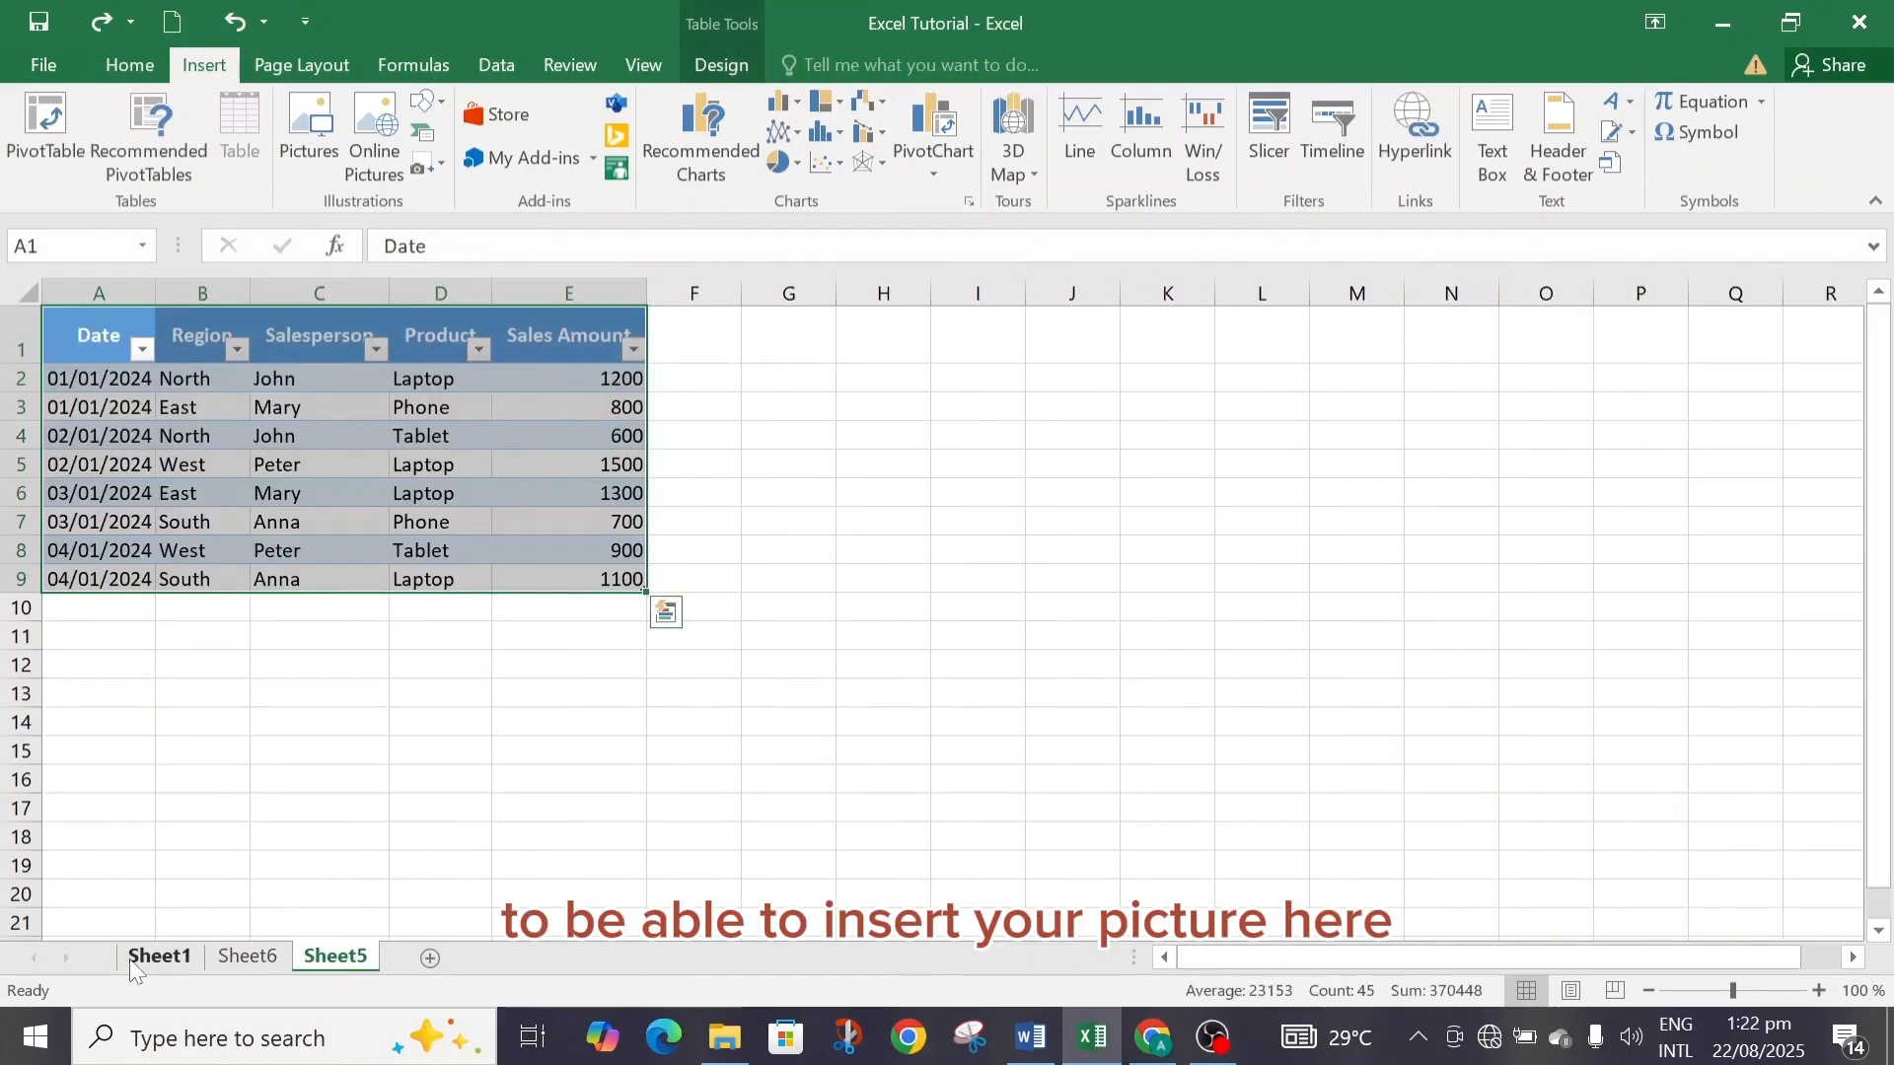
left_click(155, 957)
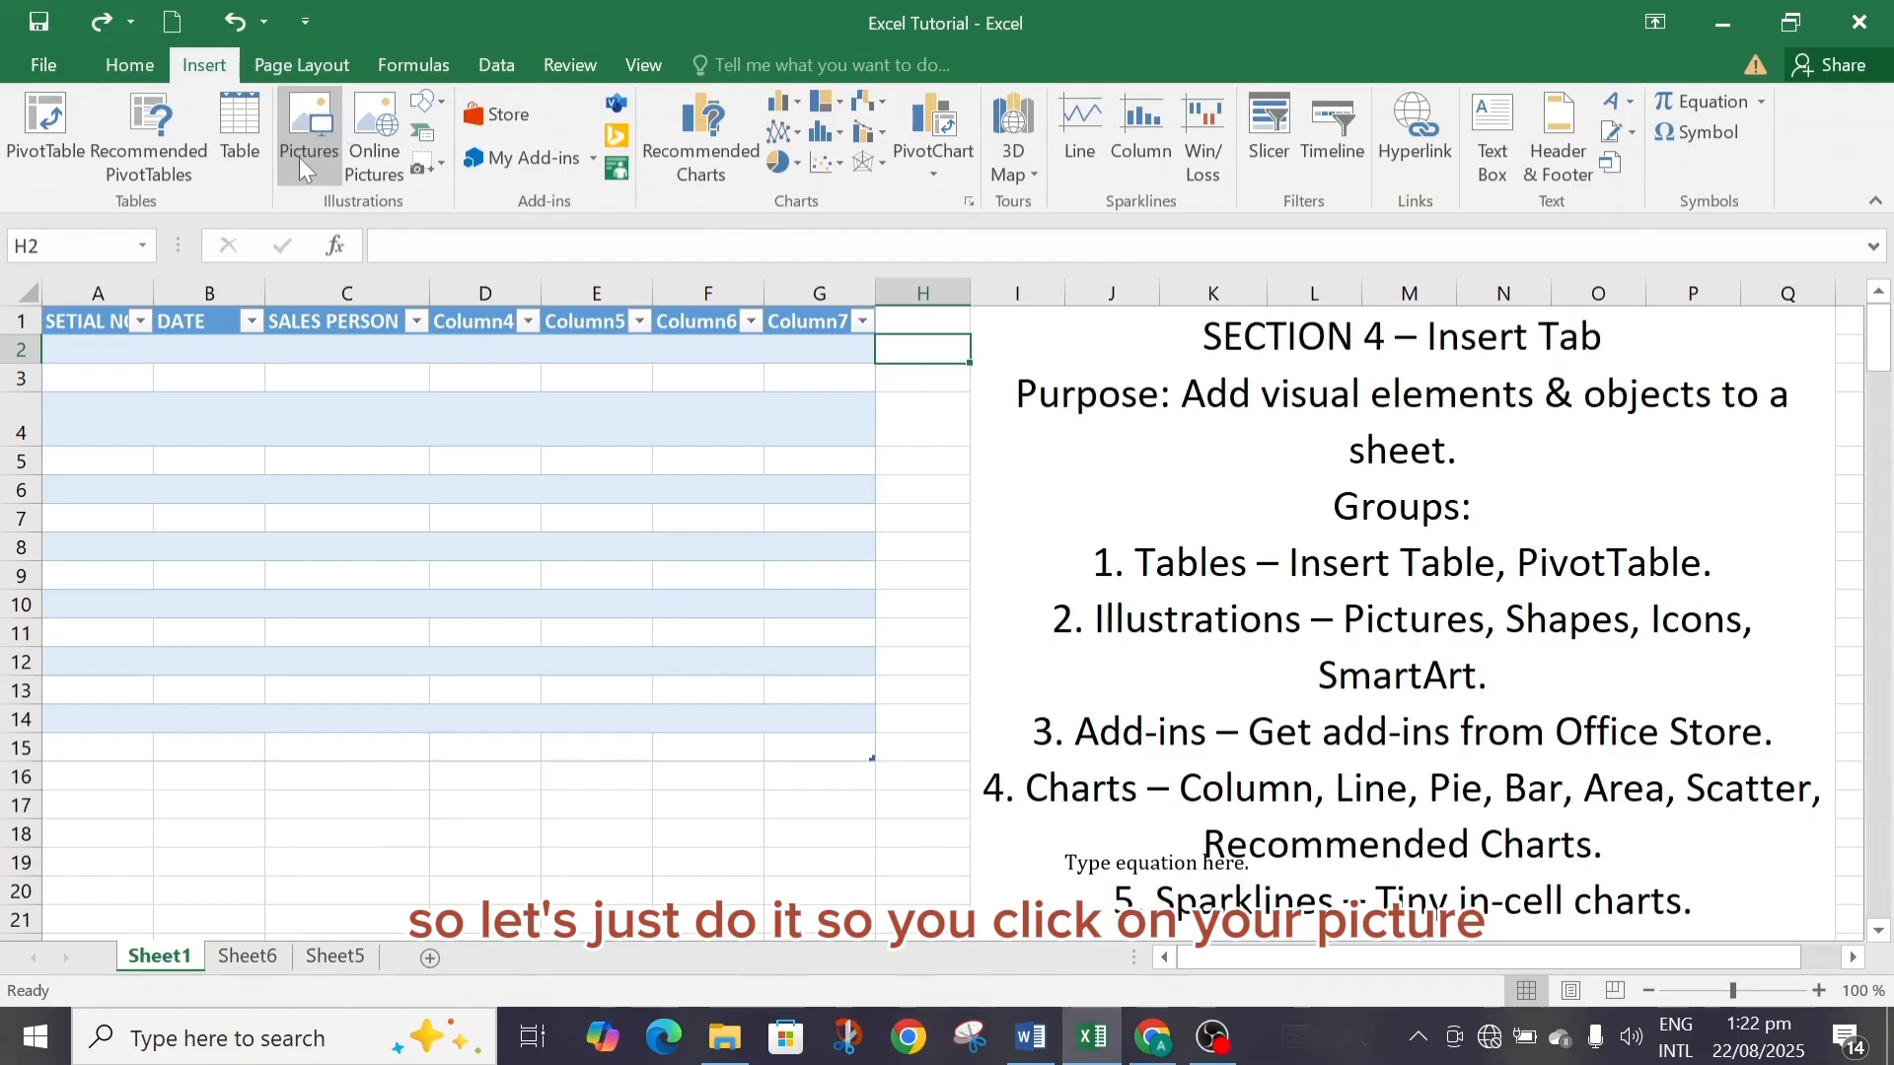
left_click(312, 119)
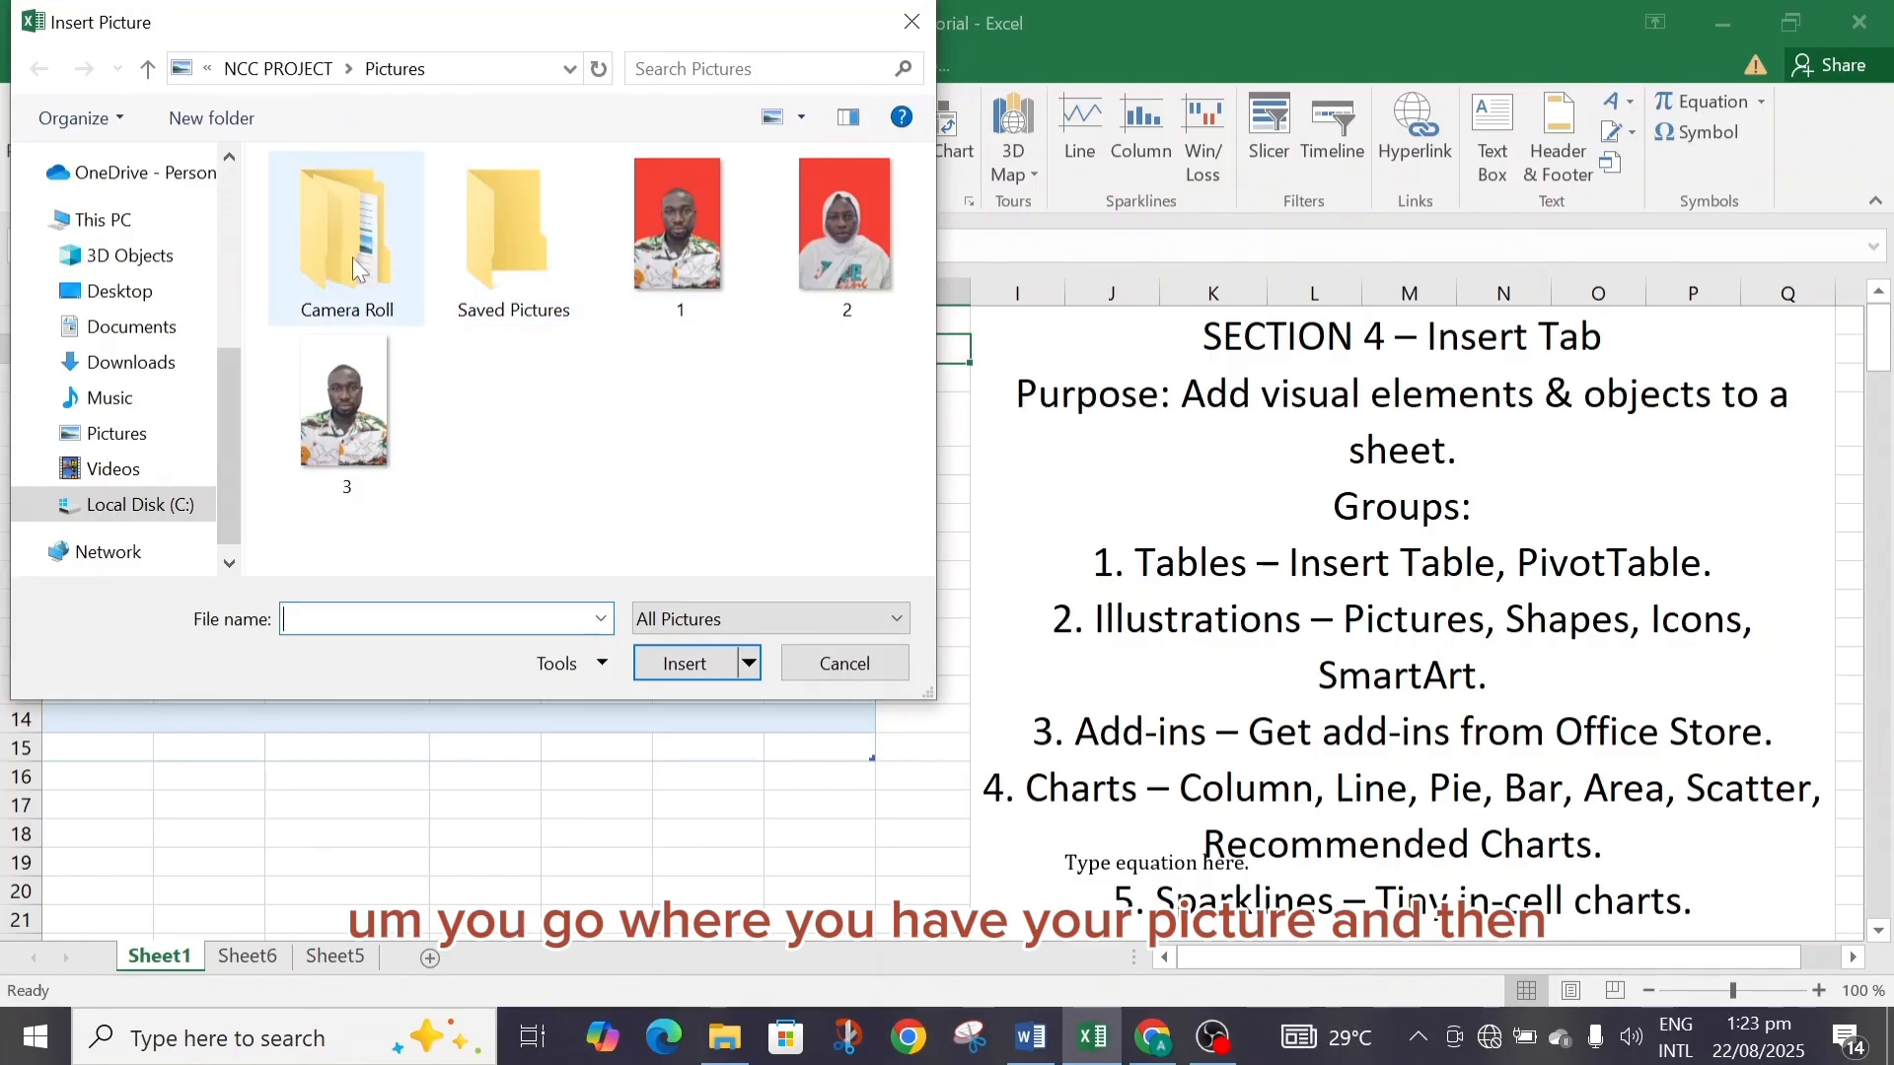
left_click(150, 295)
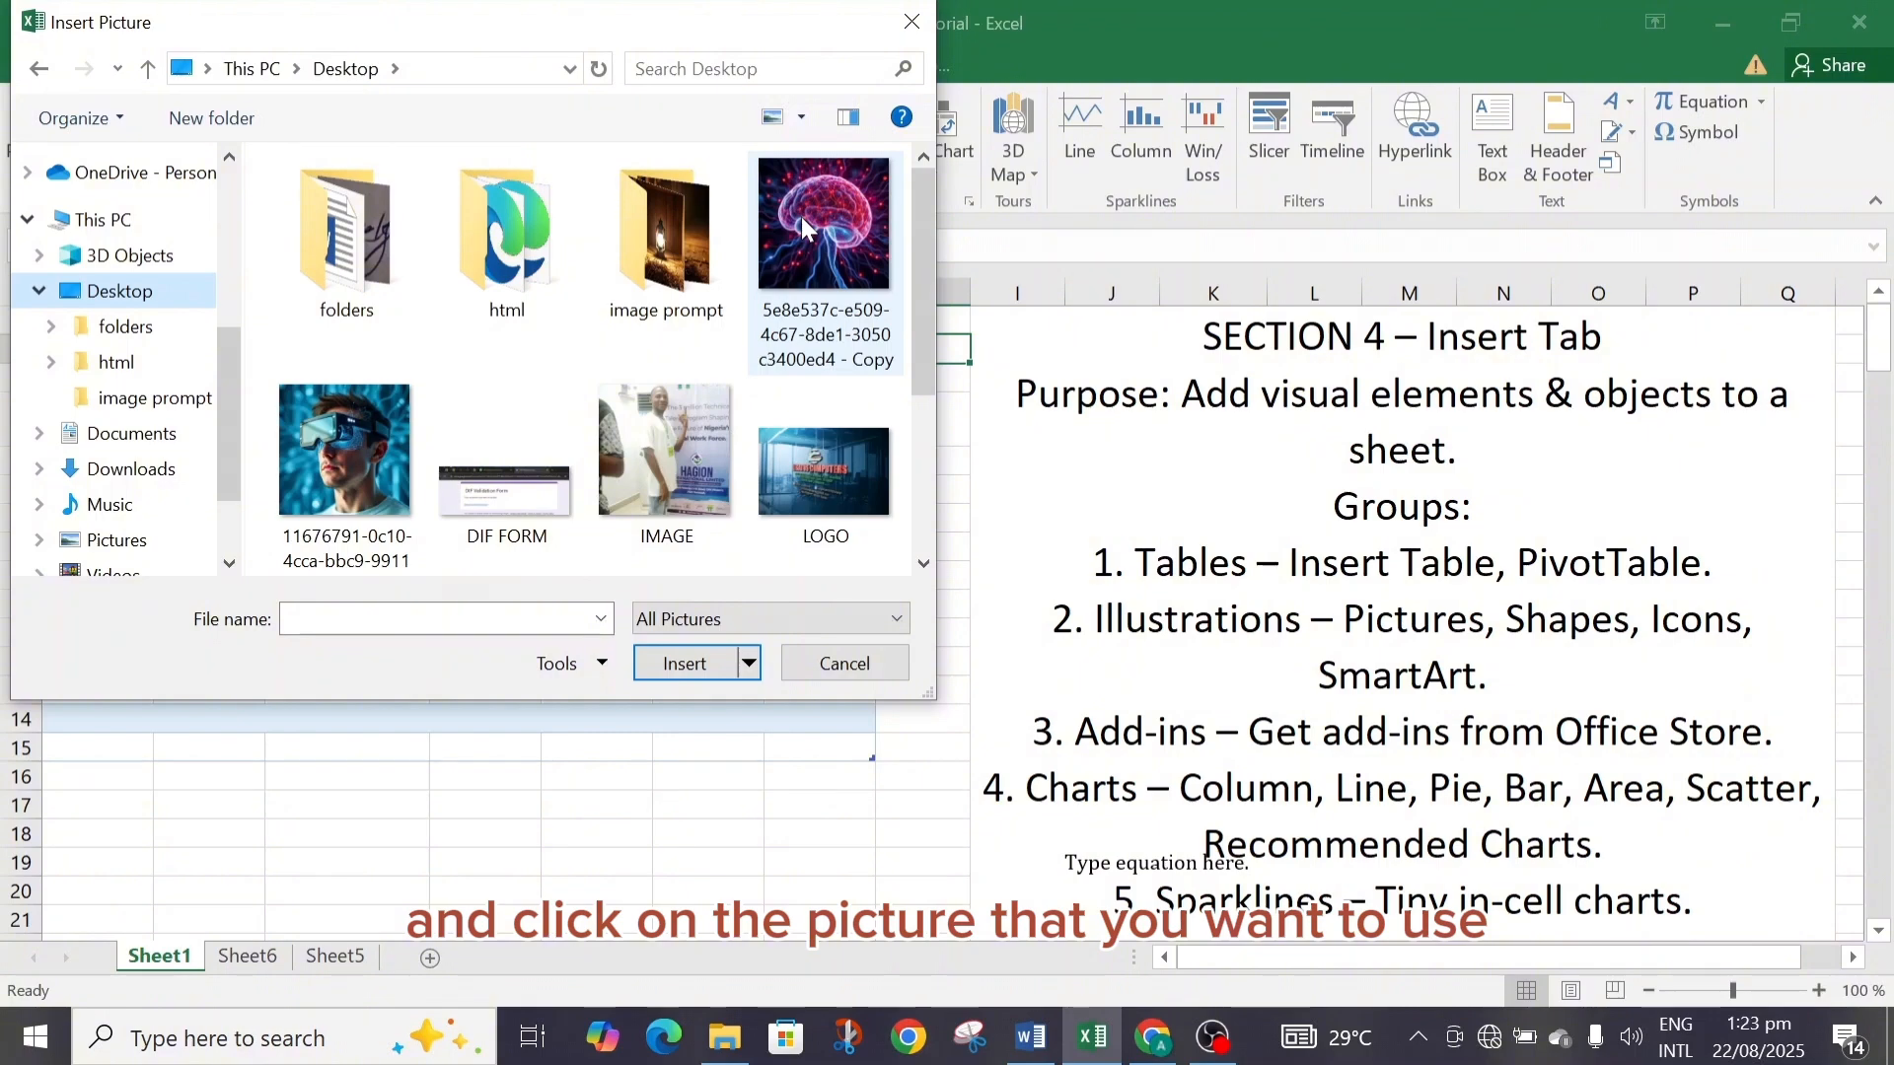
double_click(803, 220)
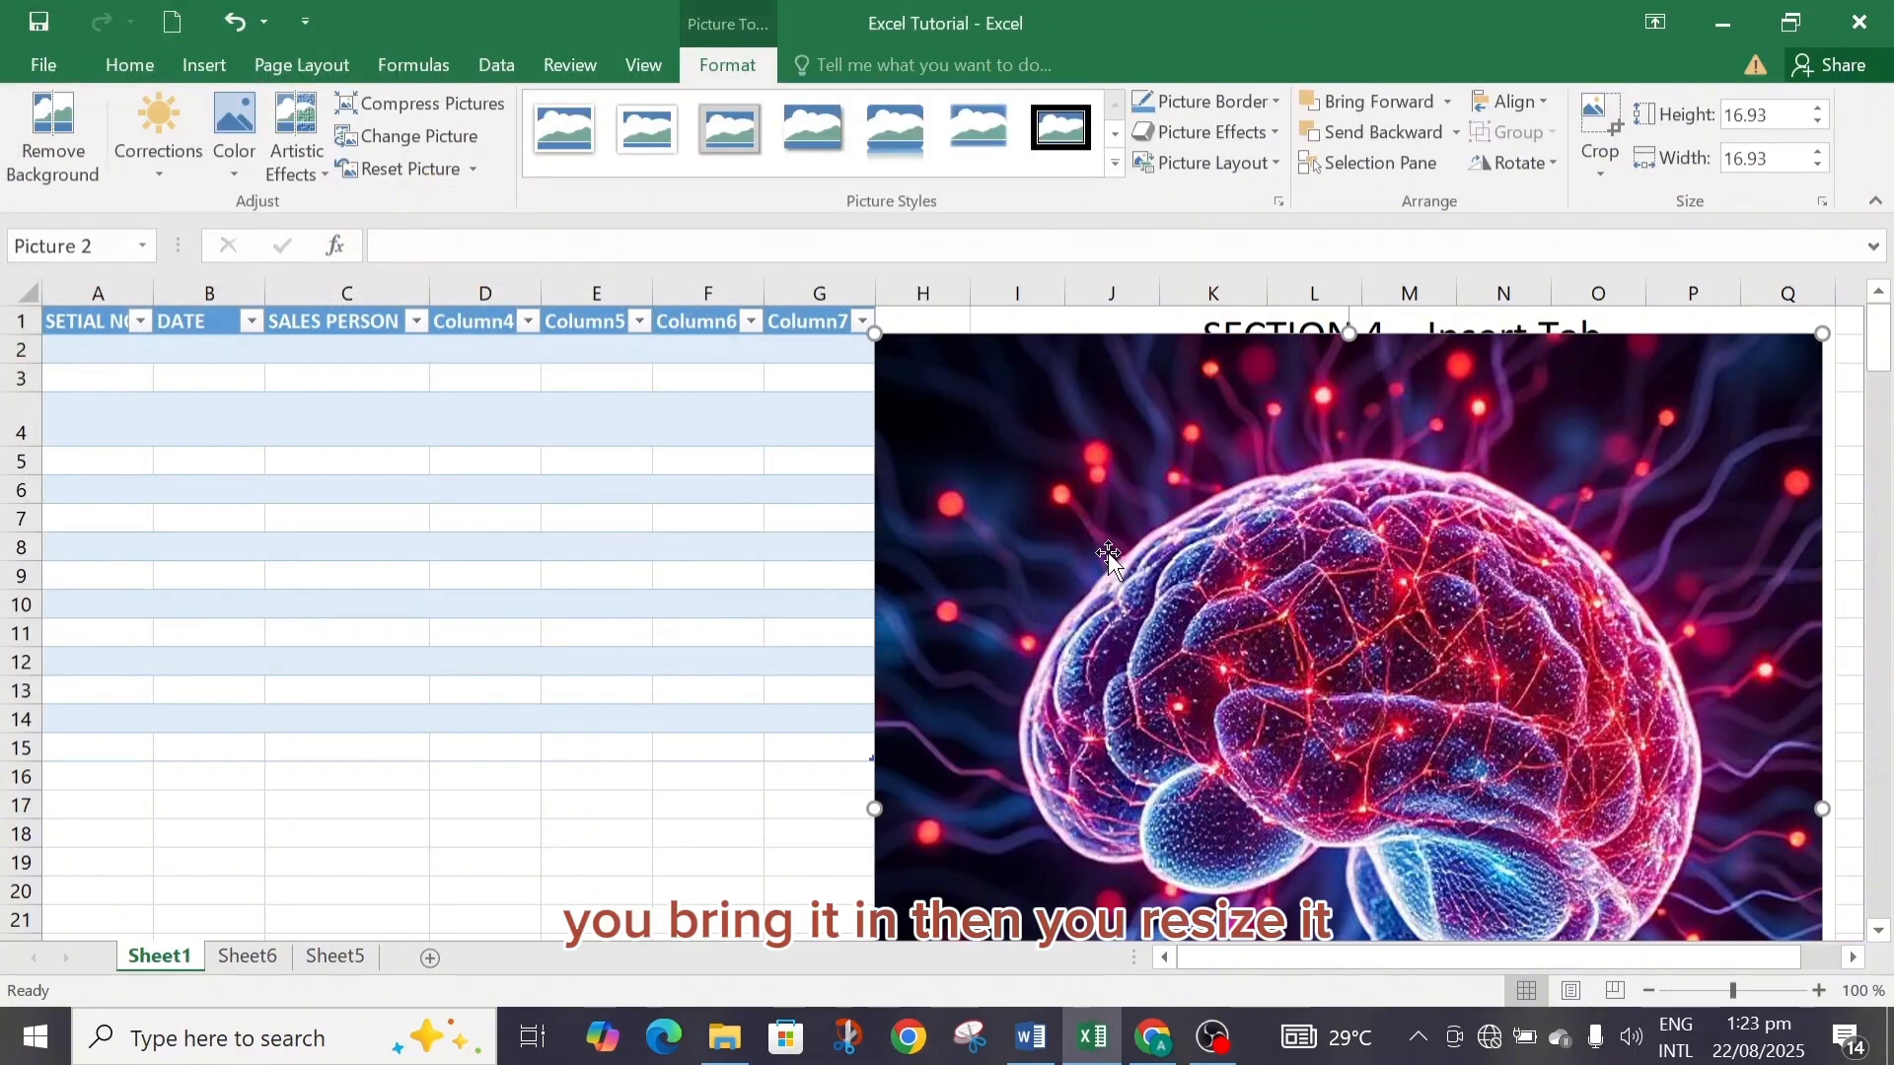
Resize the picture to about 10.5 by 10.5 and position it over the table starting near cell B4.
left_click_drag(874, 333, 1097, 557)
left_click_drag(1331, 646, 432, 468)
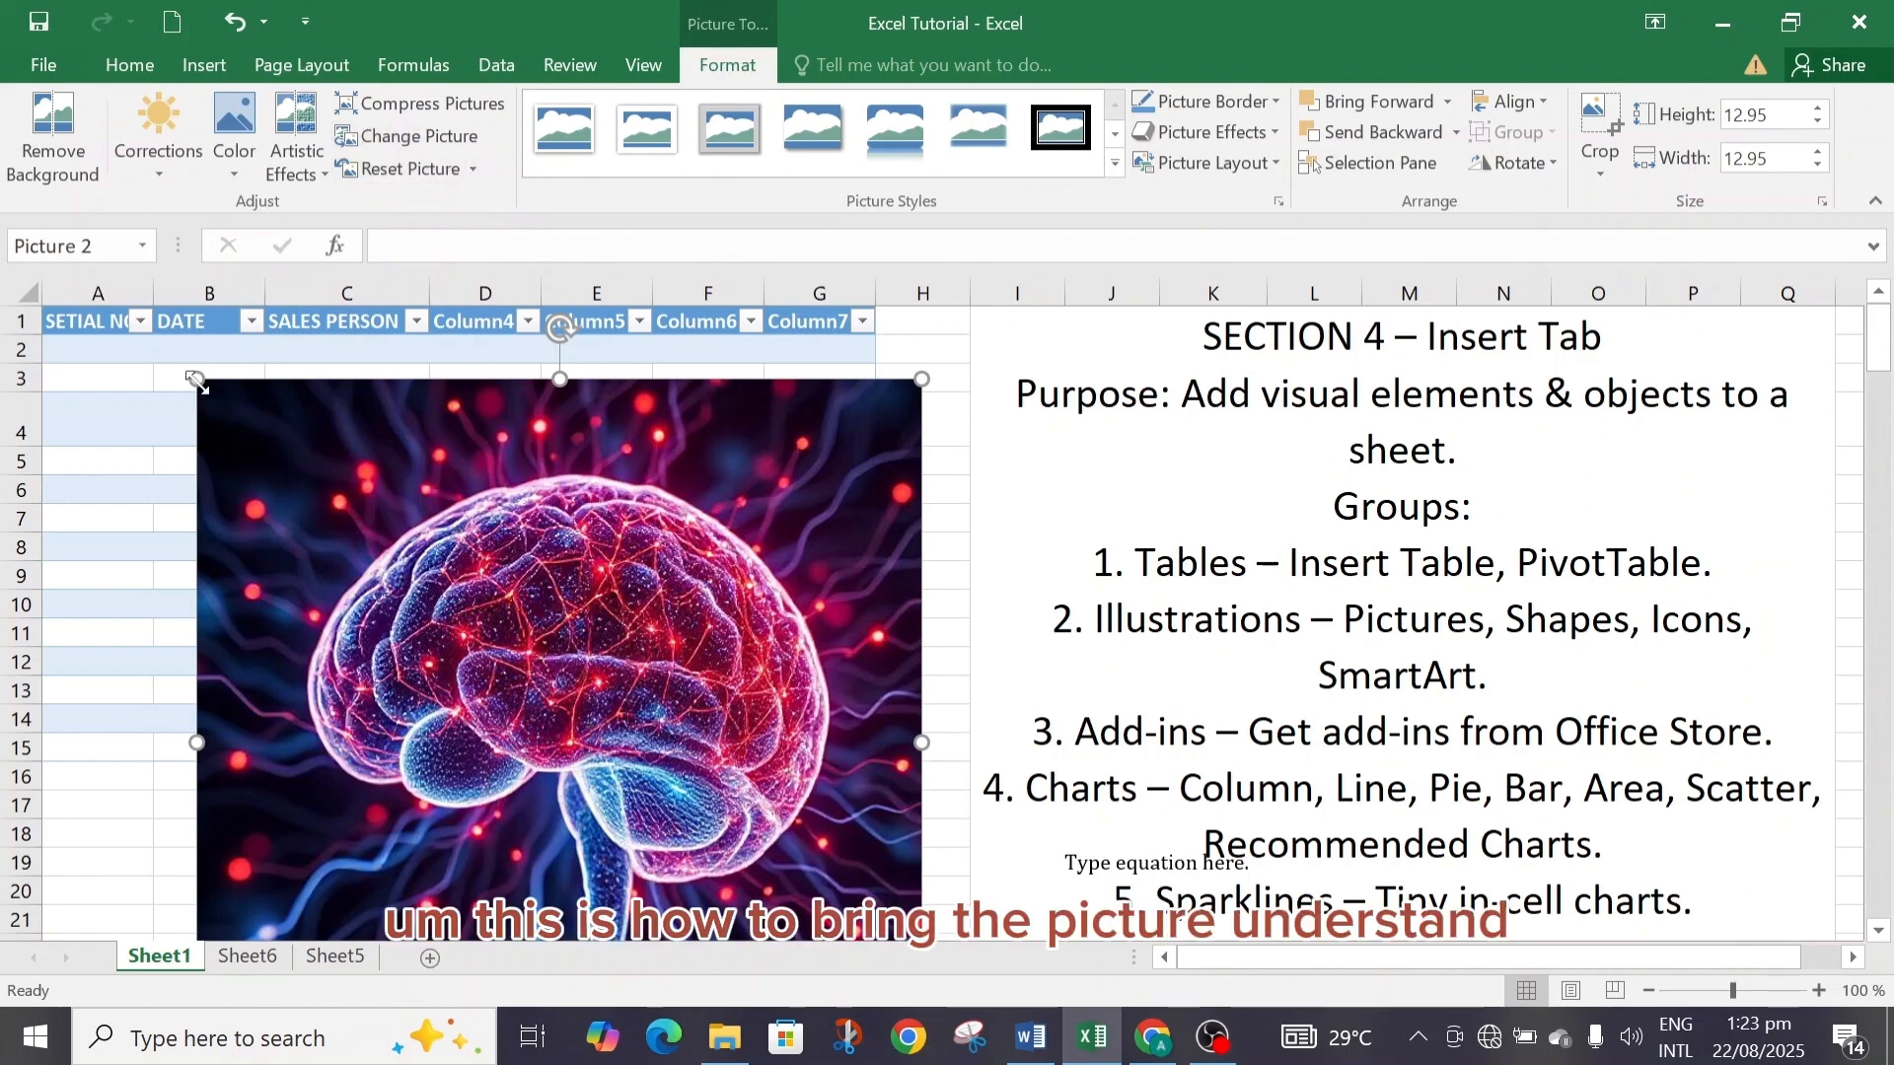
left_click_drag(196, 381, 332, 515)
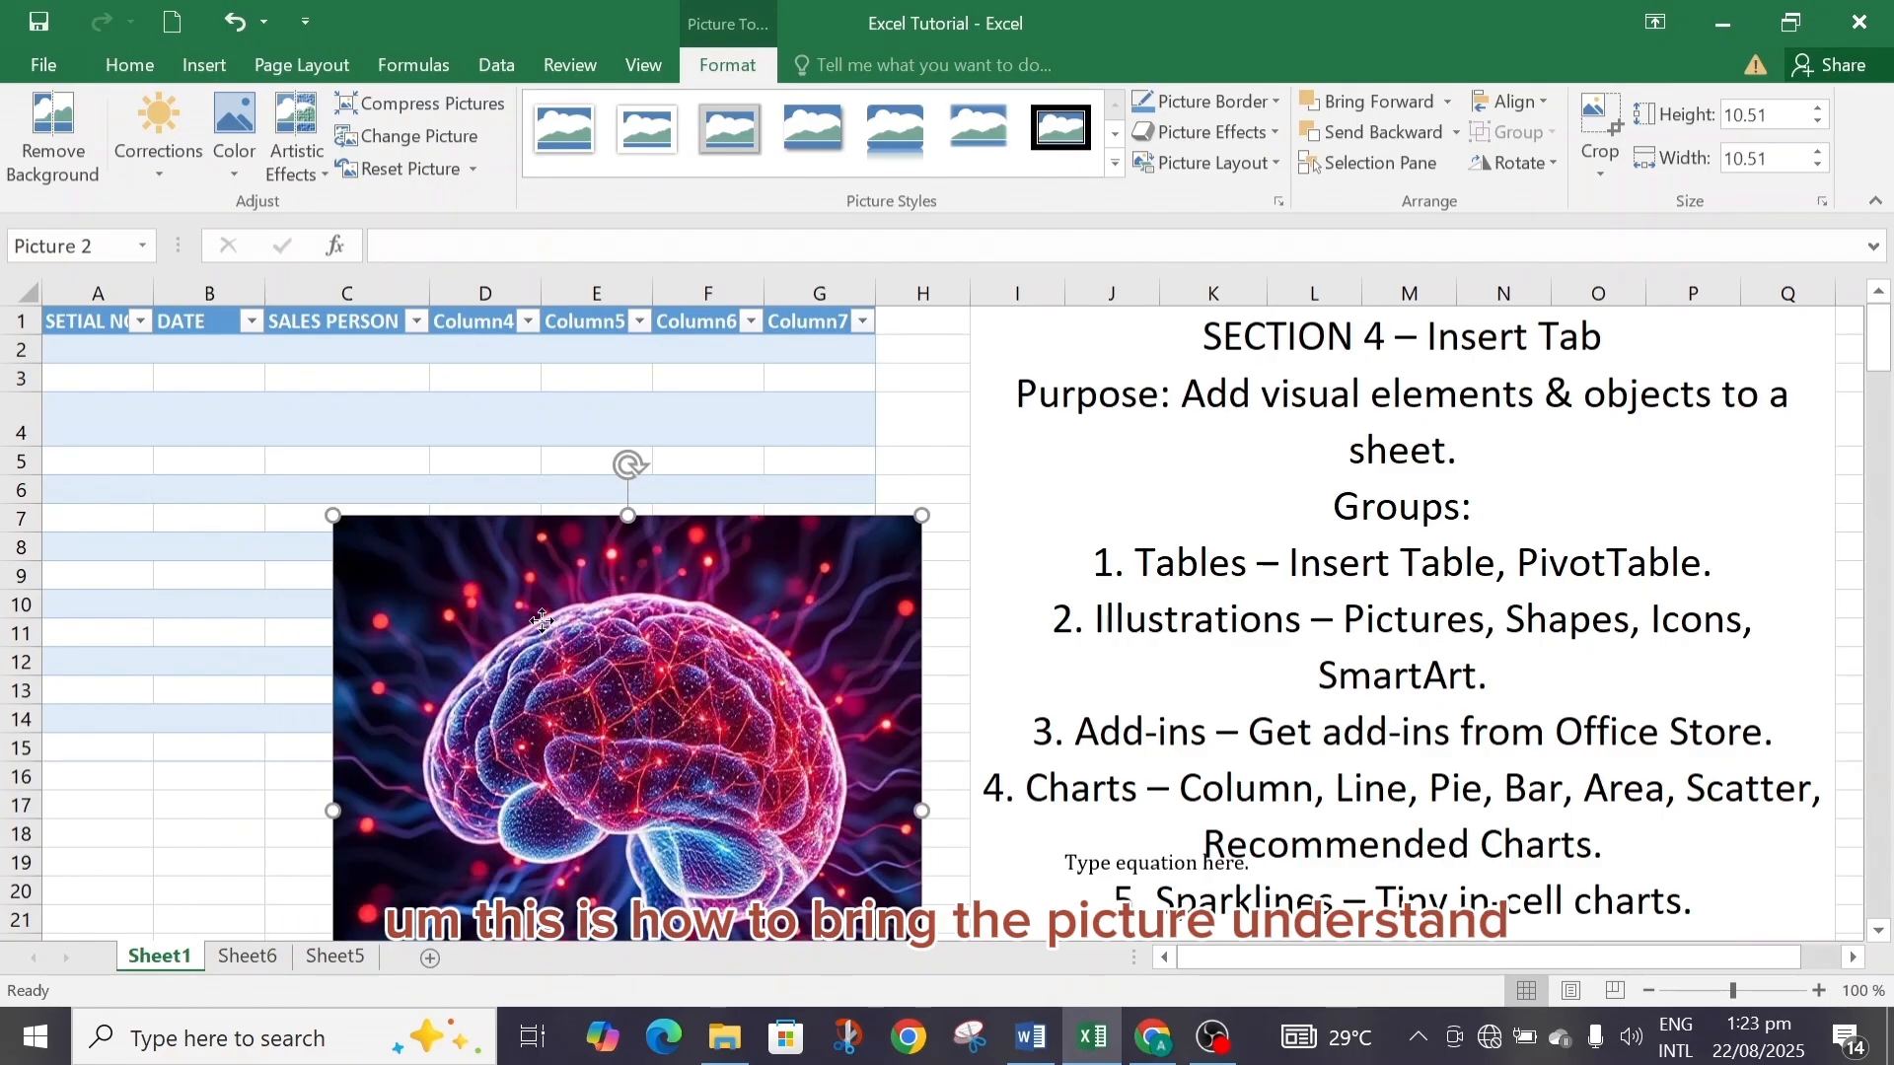
left_click_drag(541, 619, 401, 518)
Insert an Arc shape on Sheet1 around column C, rows 29 to 33.
left_click(205, 67)
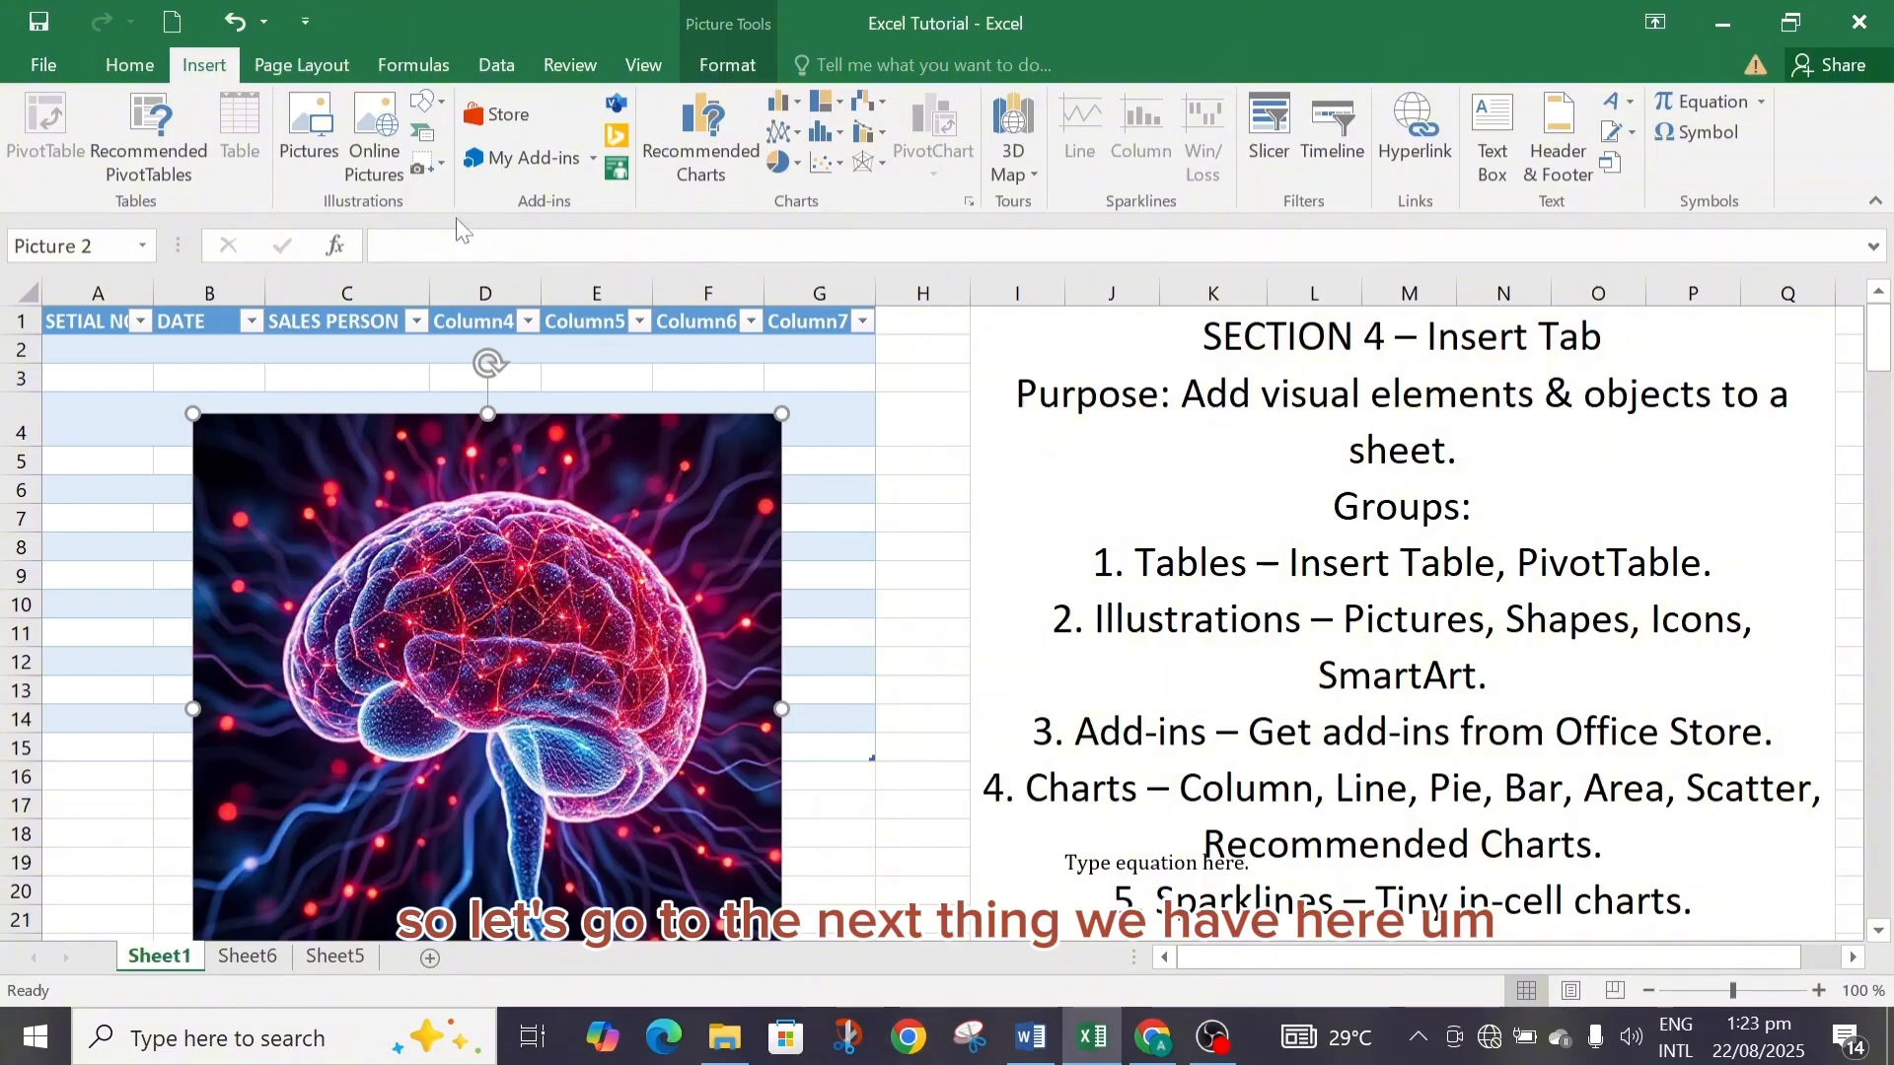
left_click(433, 97)
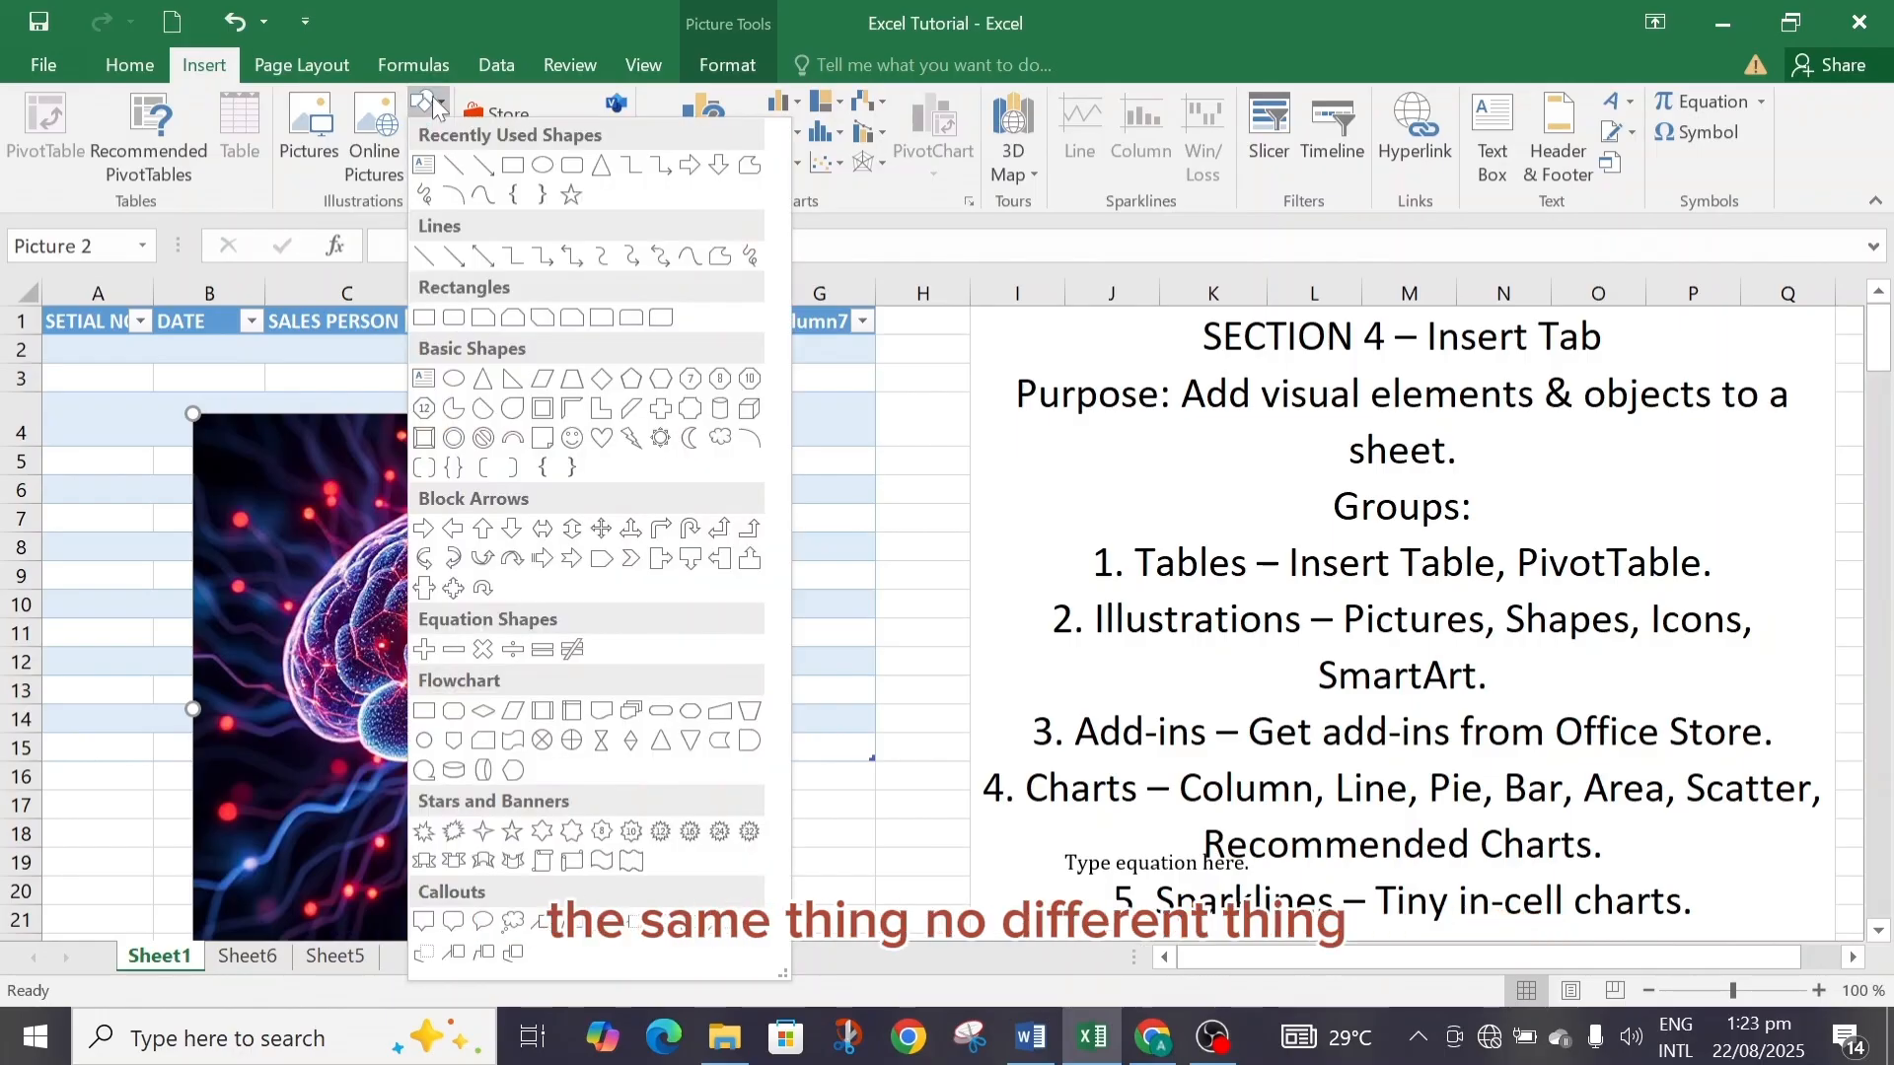
left_click(468, 202)
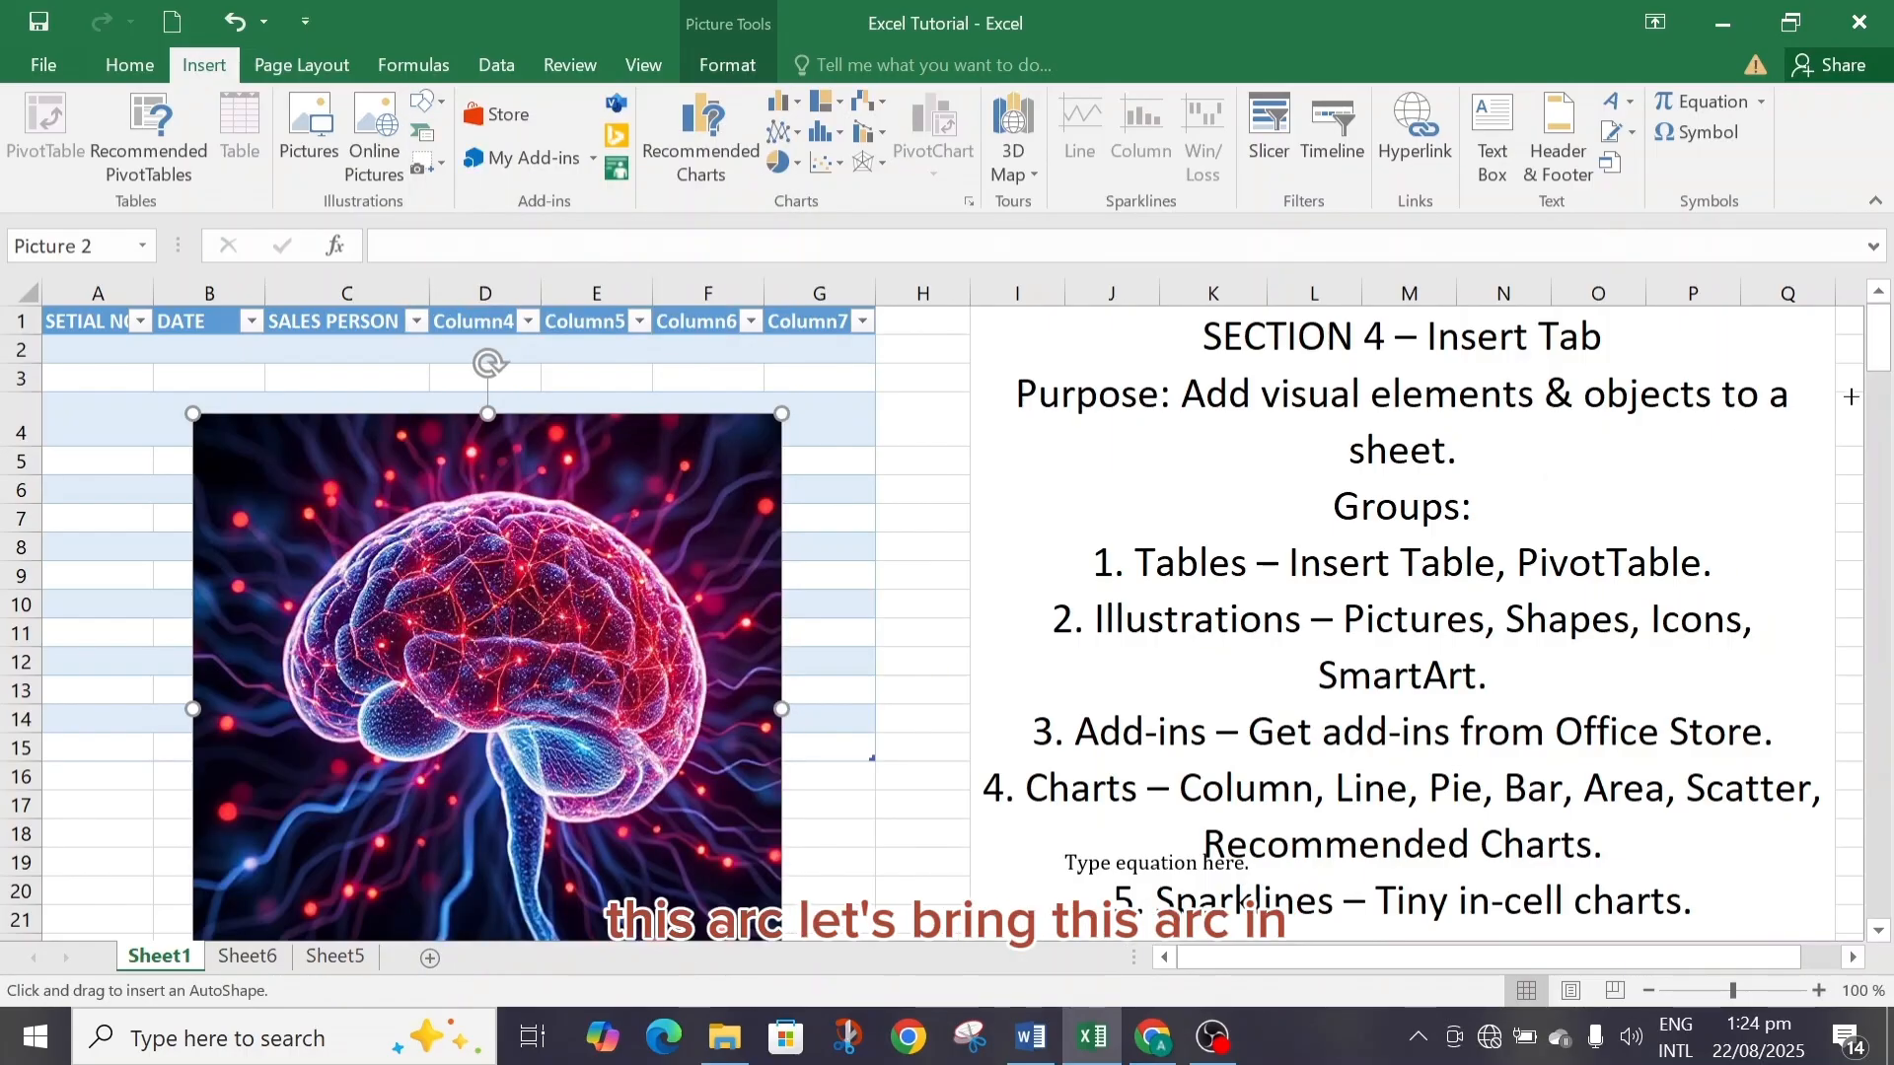
left_click_drag(1879, 340, 1879, 414)
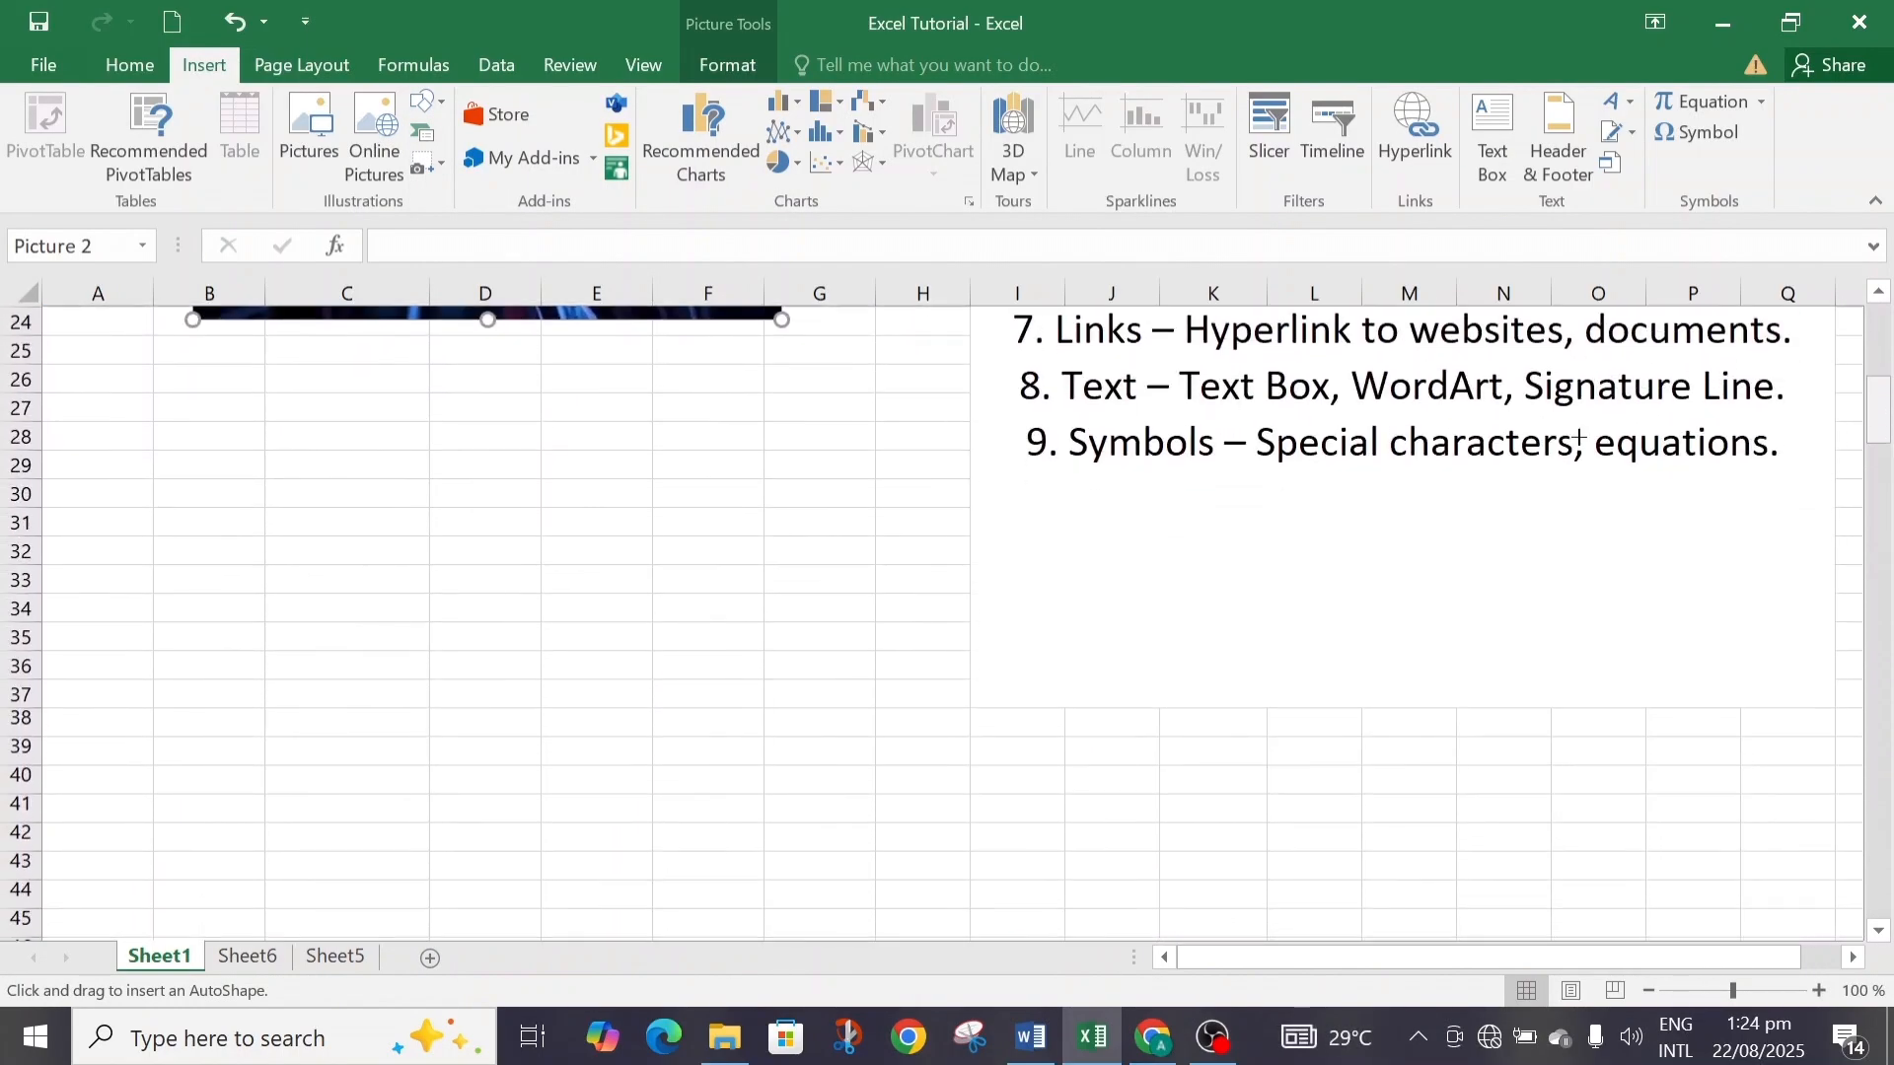
left_click(312, 447)
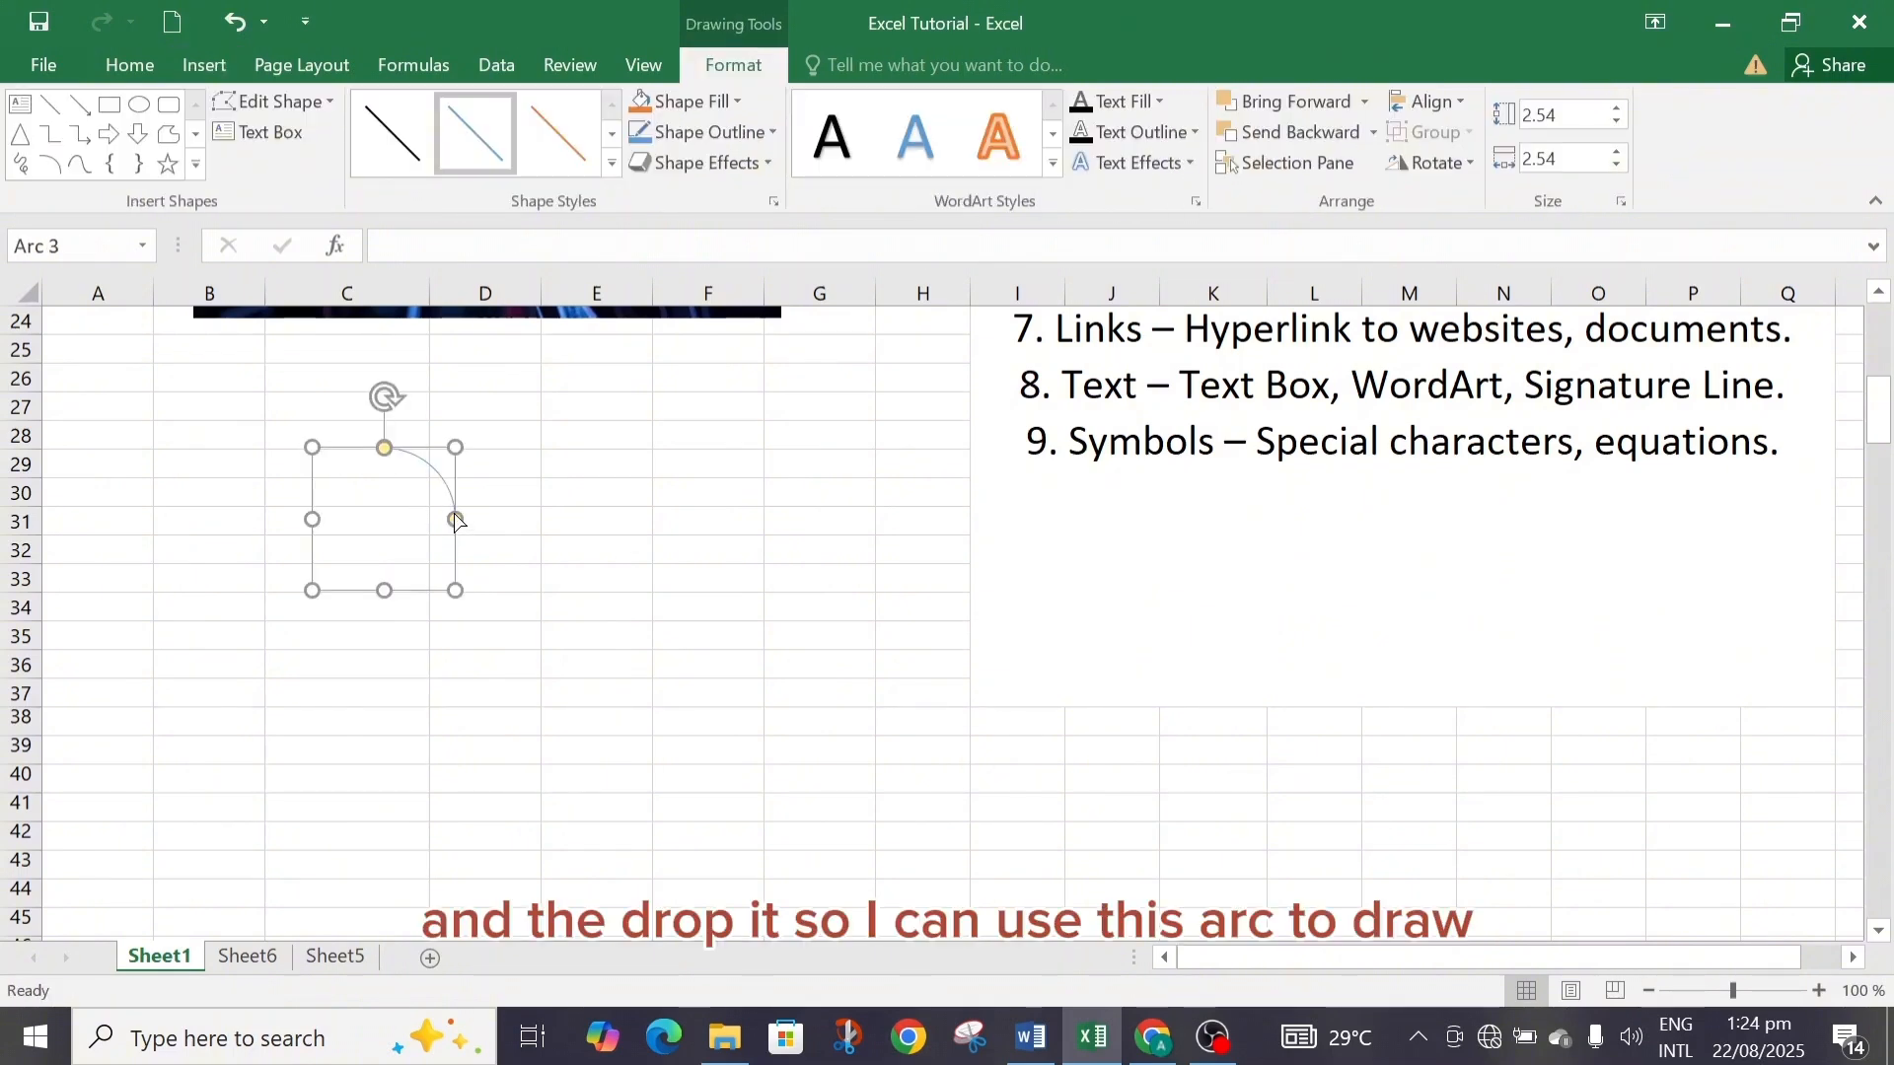
Drag the arc's end handles to extend it into a nearly closed circle.
left_click_drag(456, 521, 389, 639)
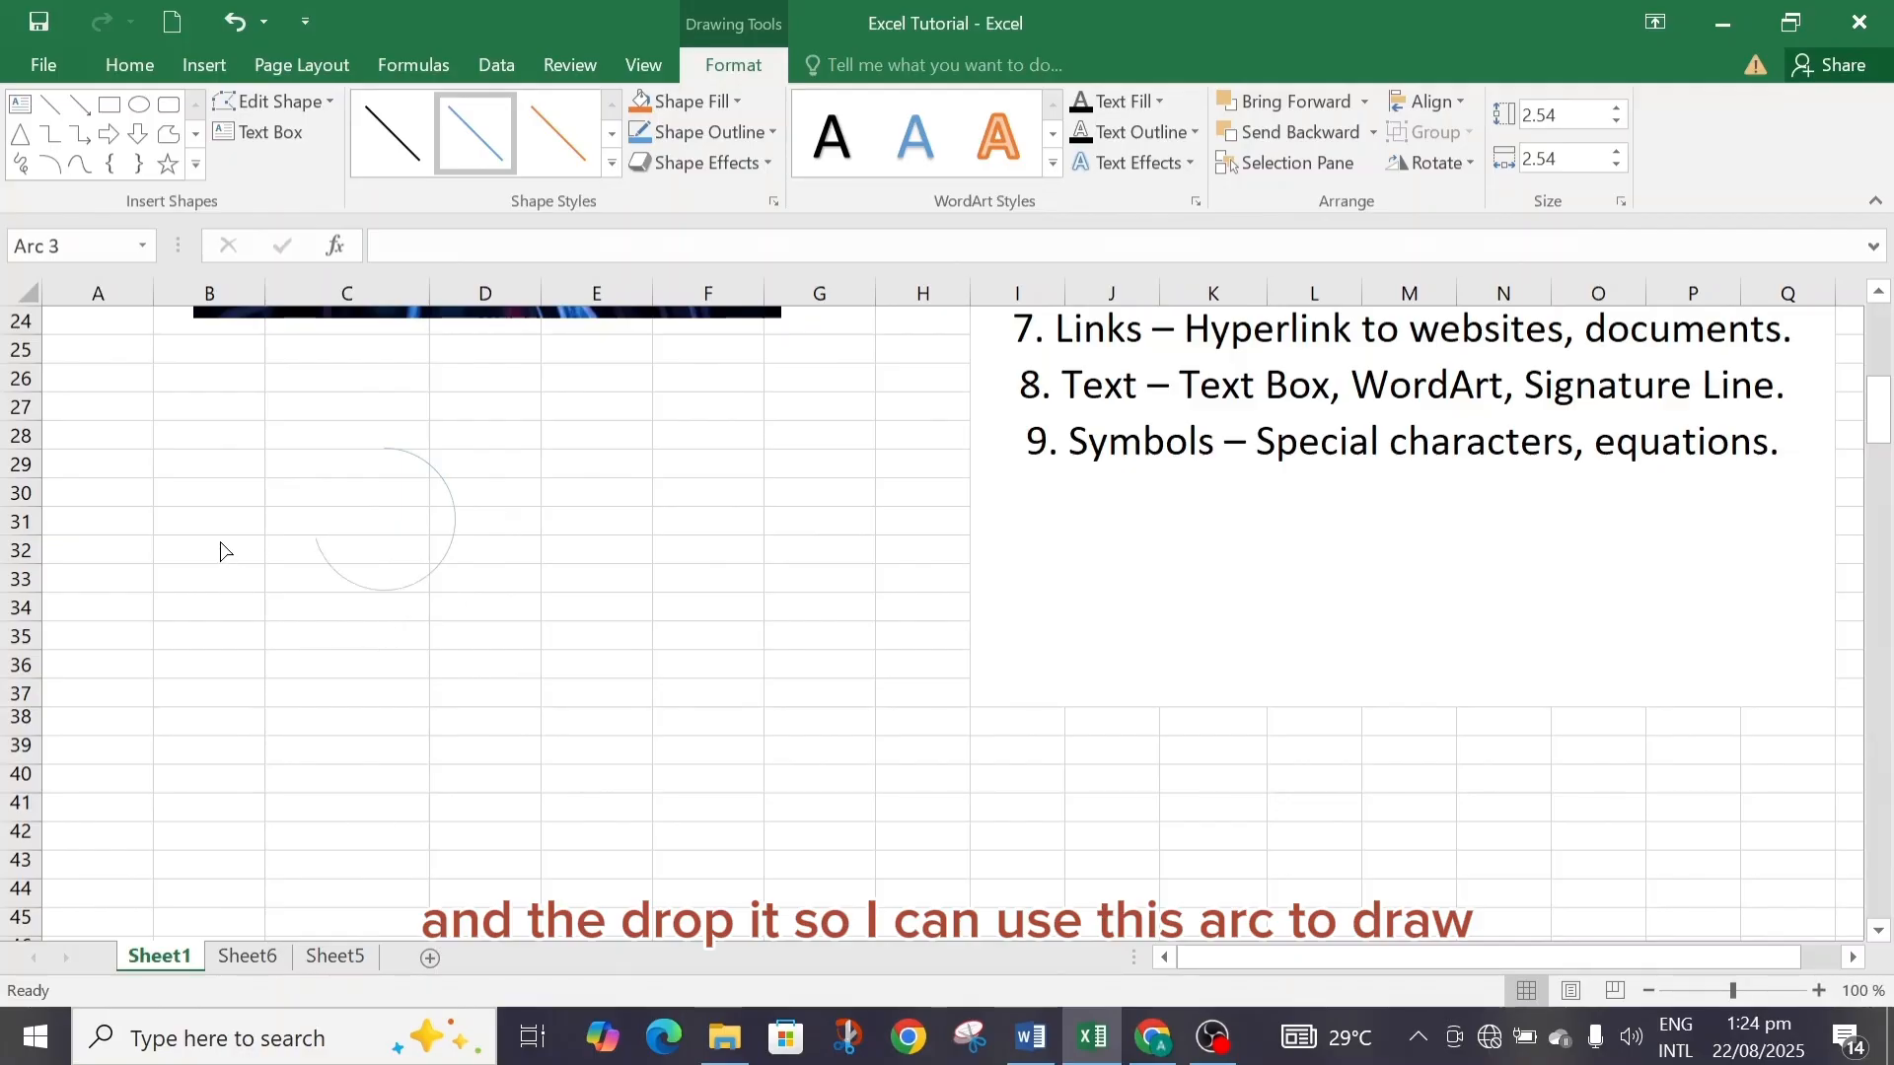
left_click_drag(223, 550, 260, 457)
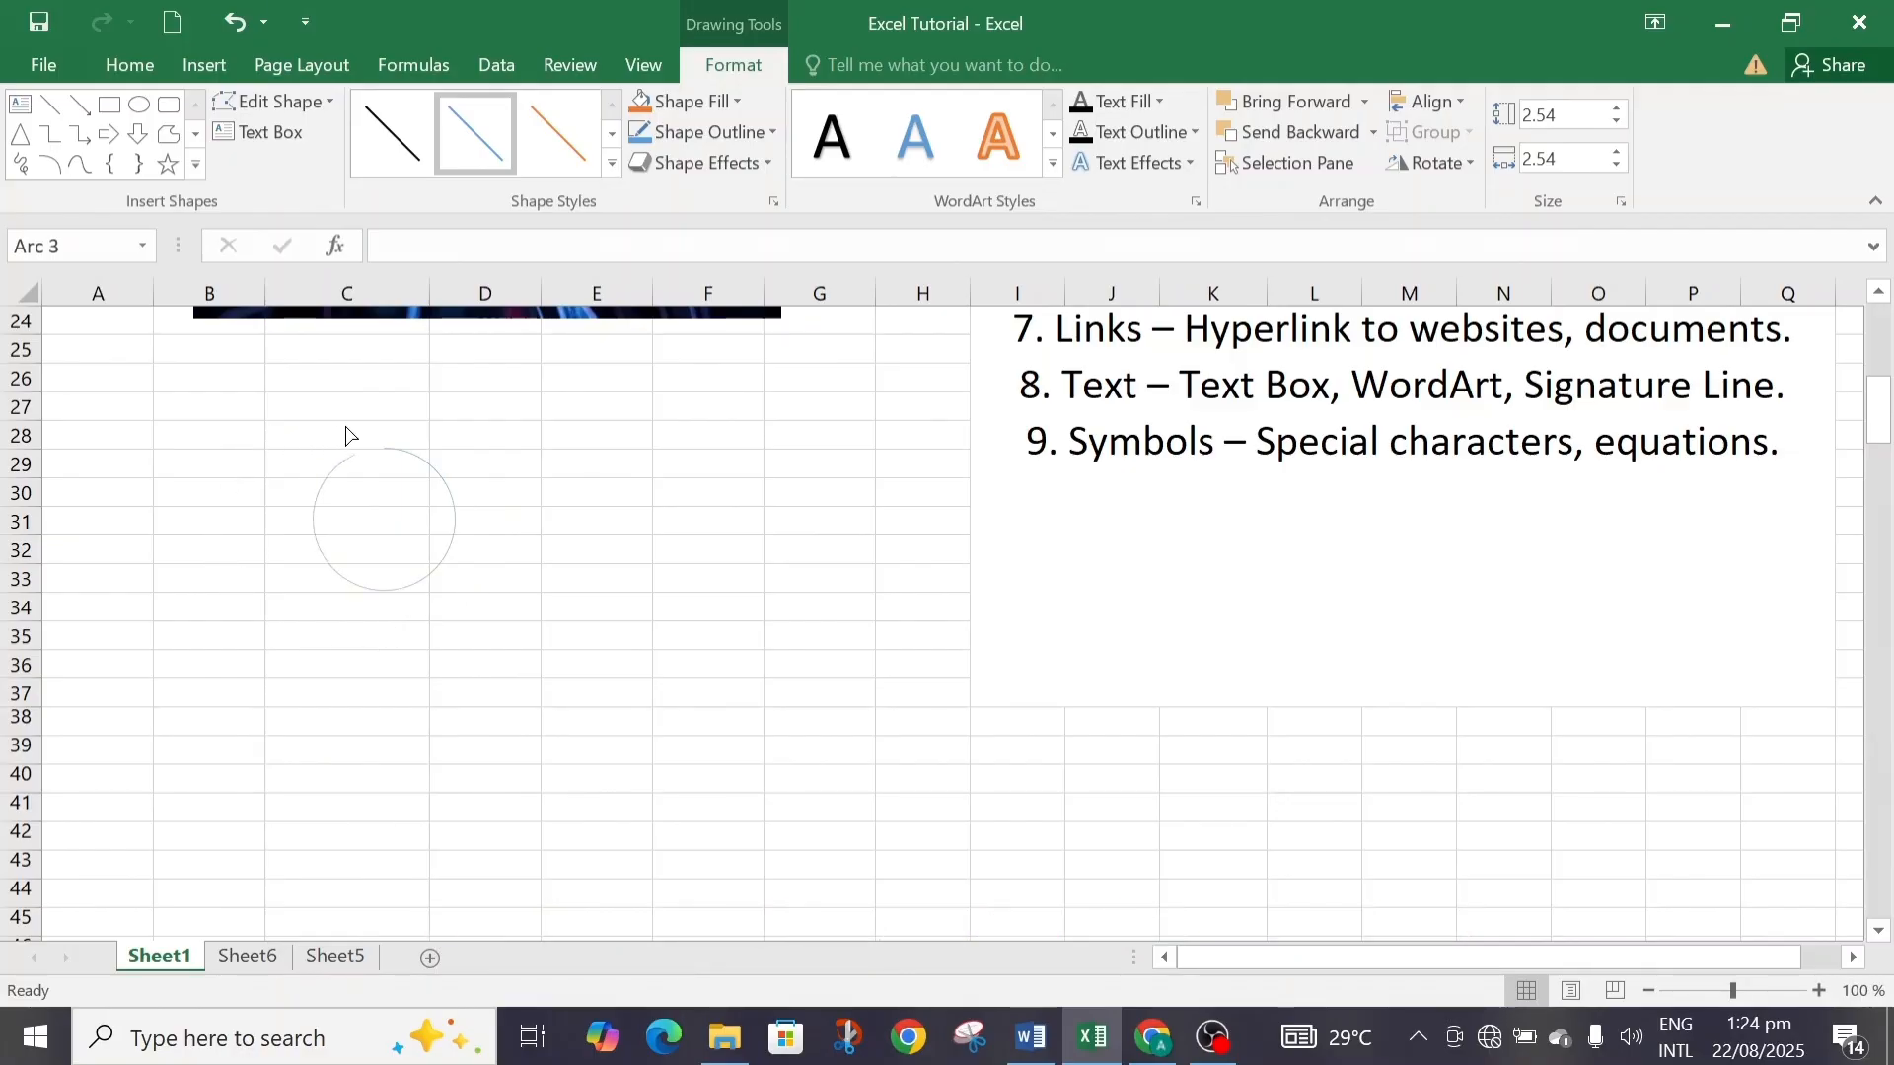
left_click_drag(378, 435, 400, 480)
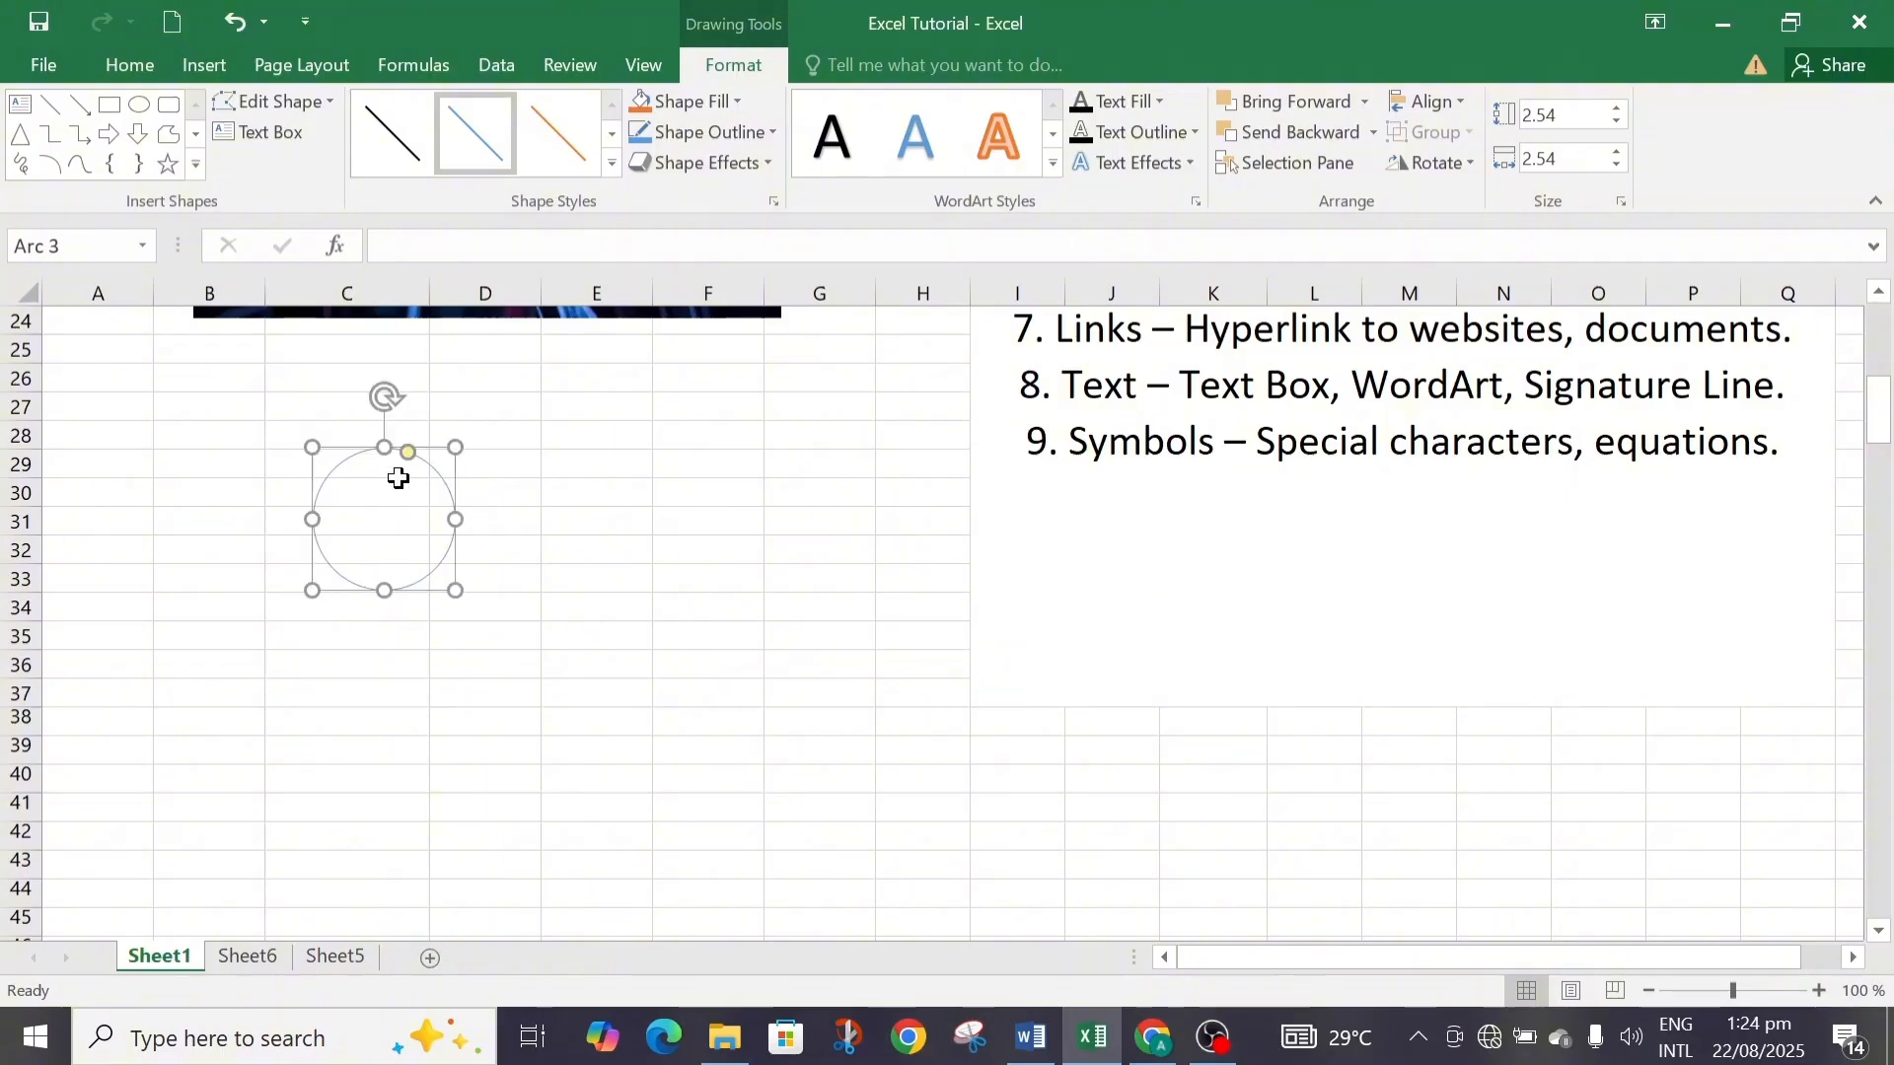
left_click(511, 478)
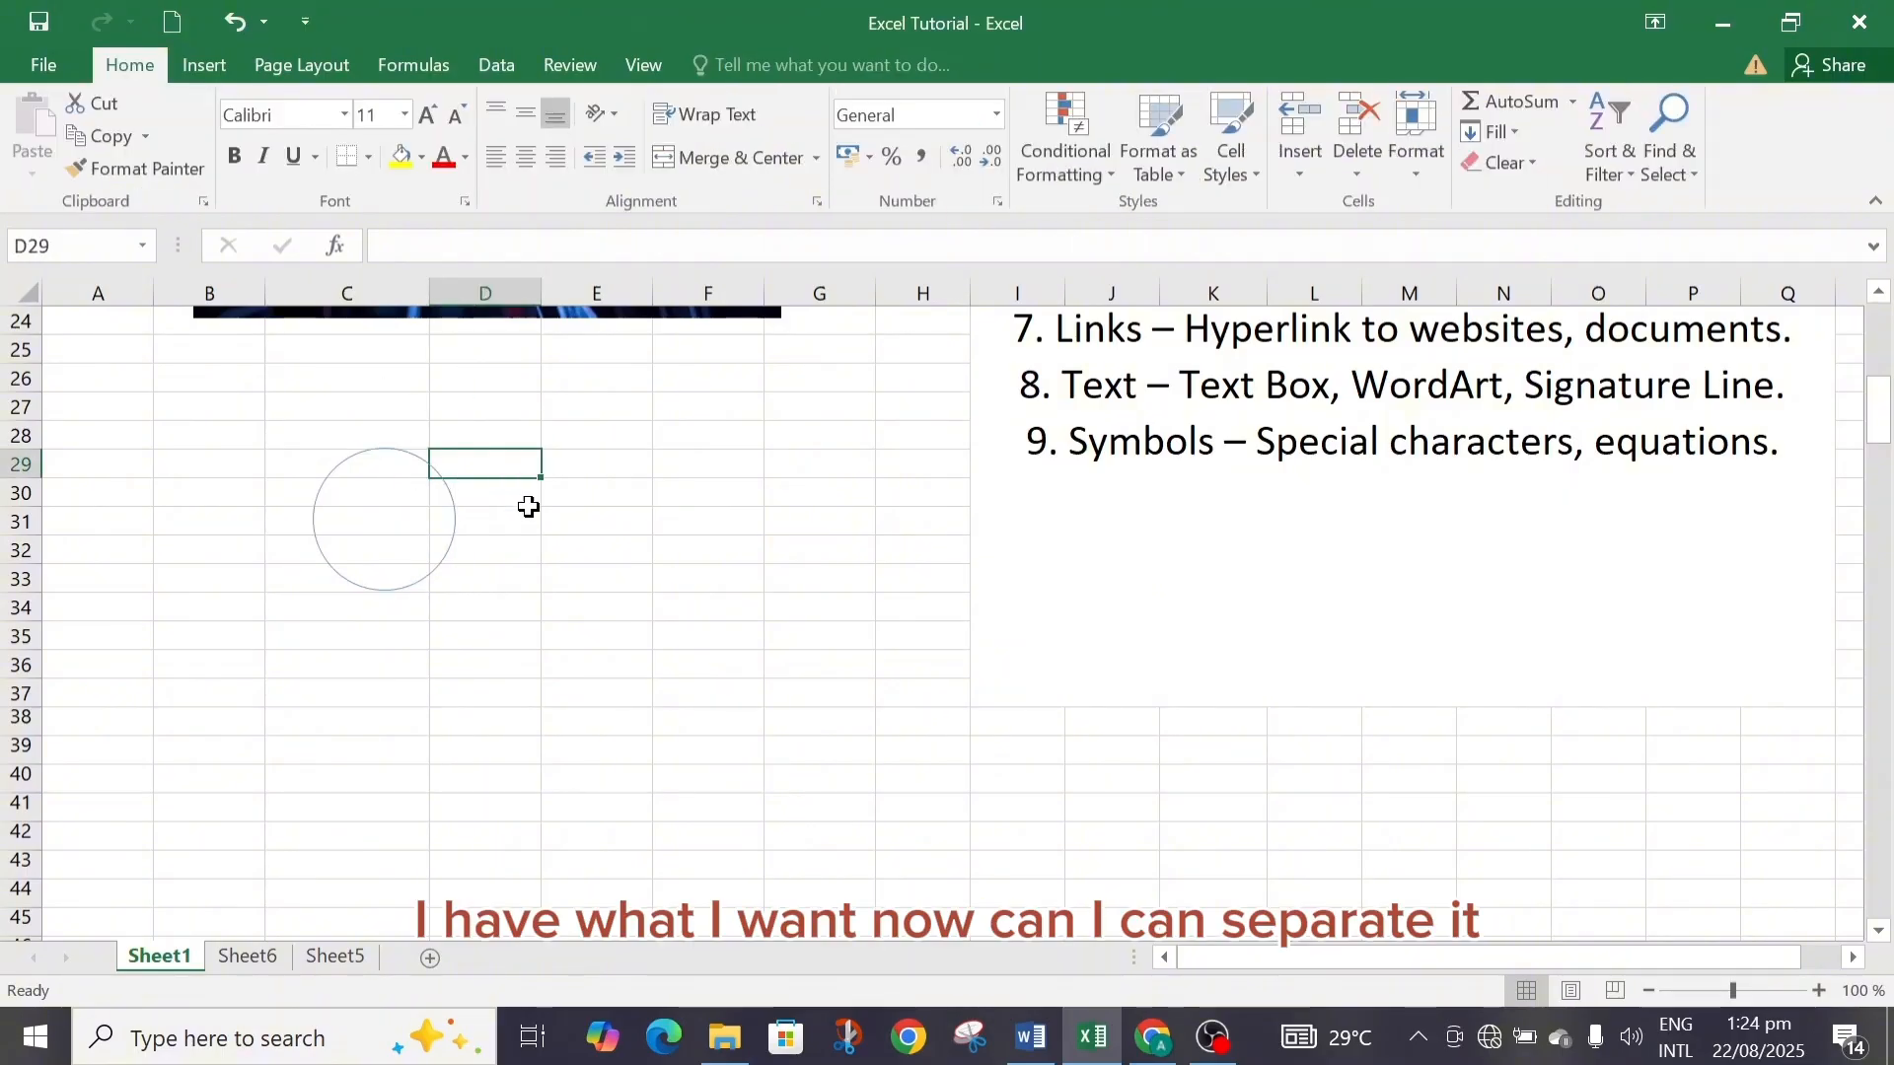
Reposition the arc's end handles to open a gap at its upper right.
left_click(456, 516)
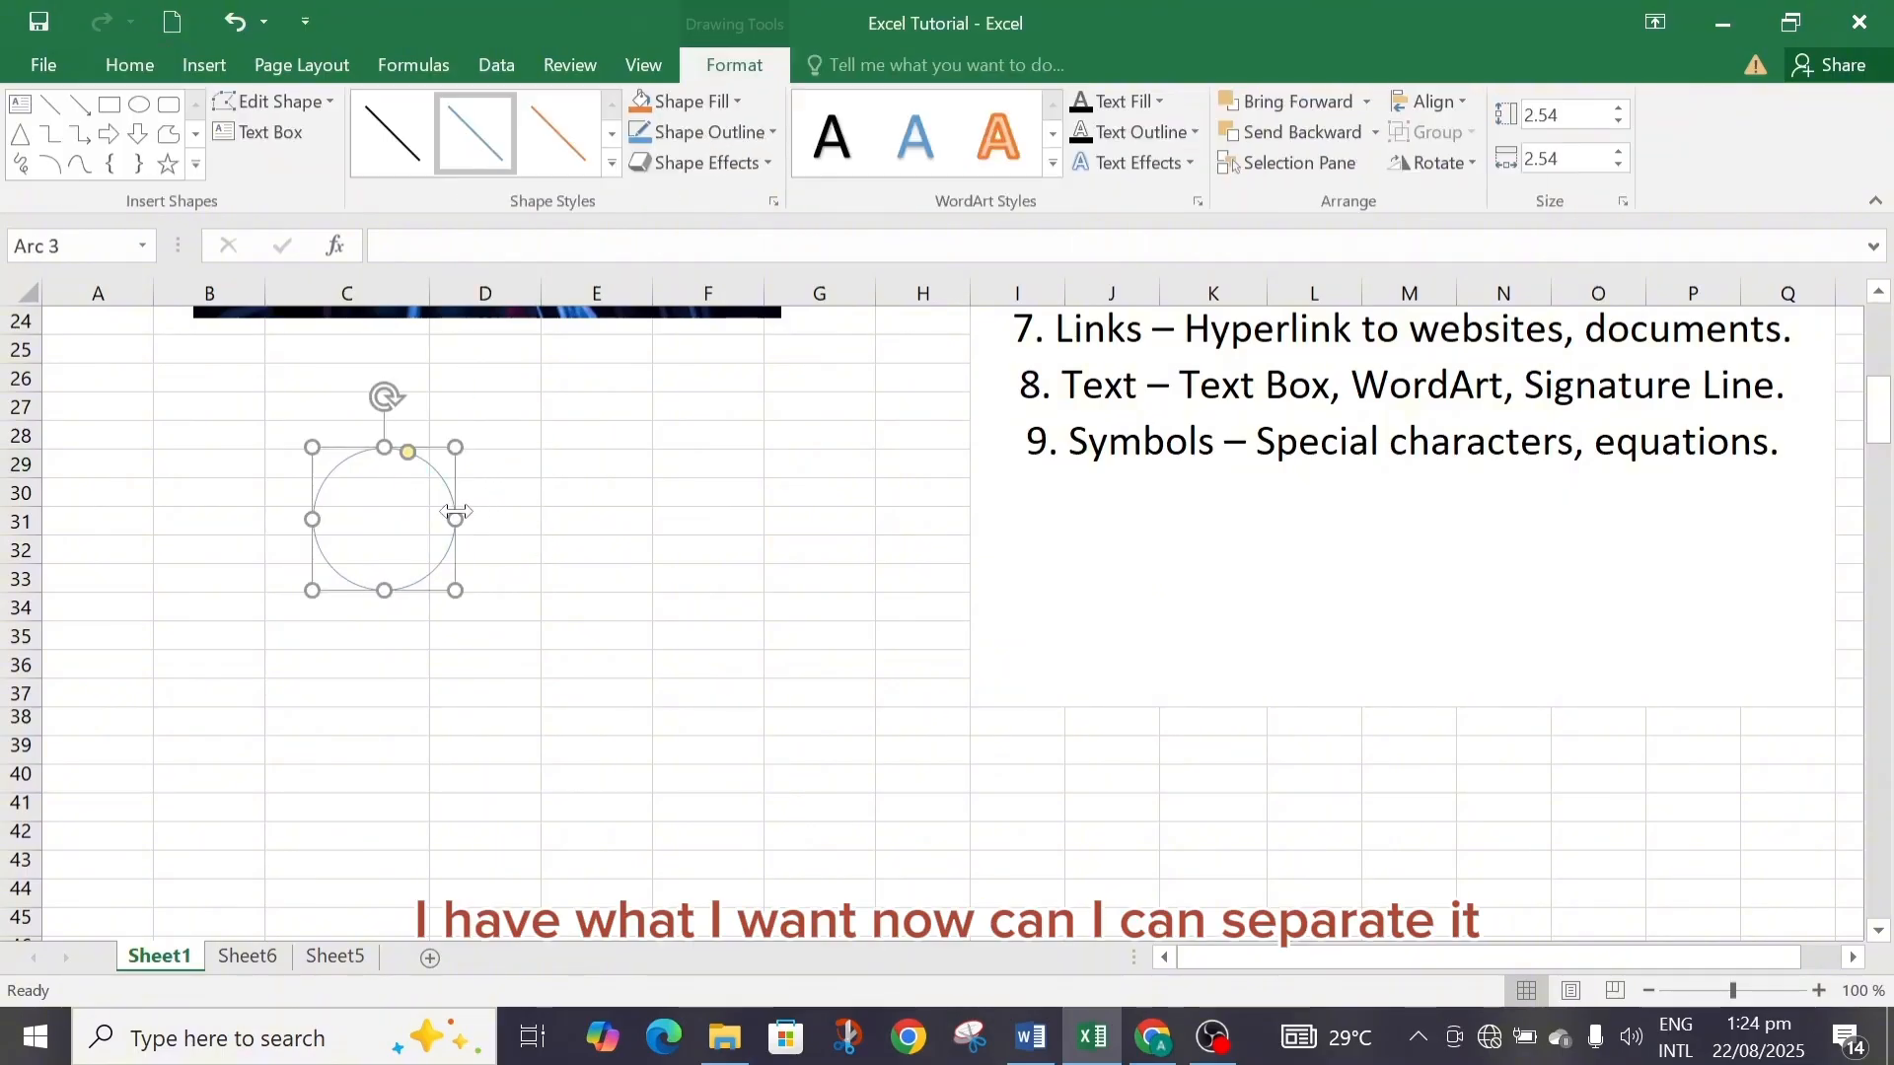
left_click_drag(408, 454, 460, 538)
left_click_drag(412, 644, 252, 487)
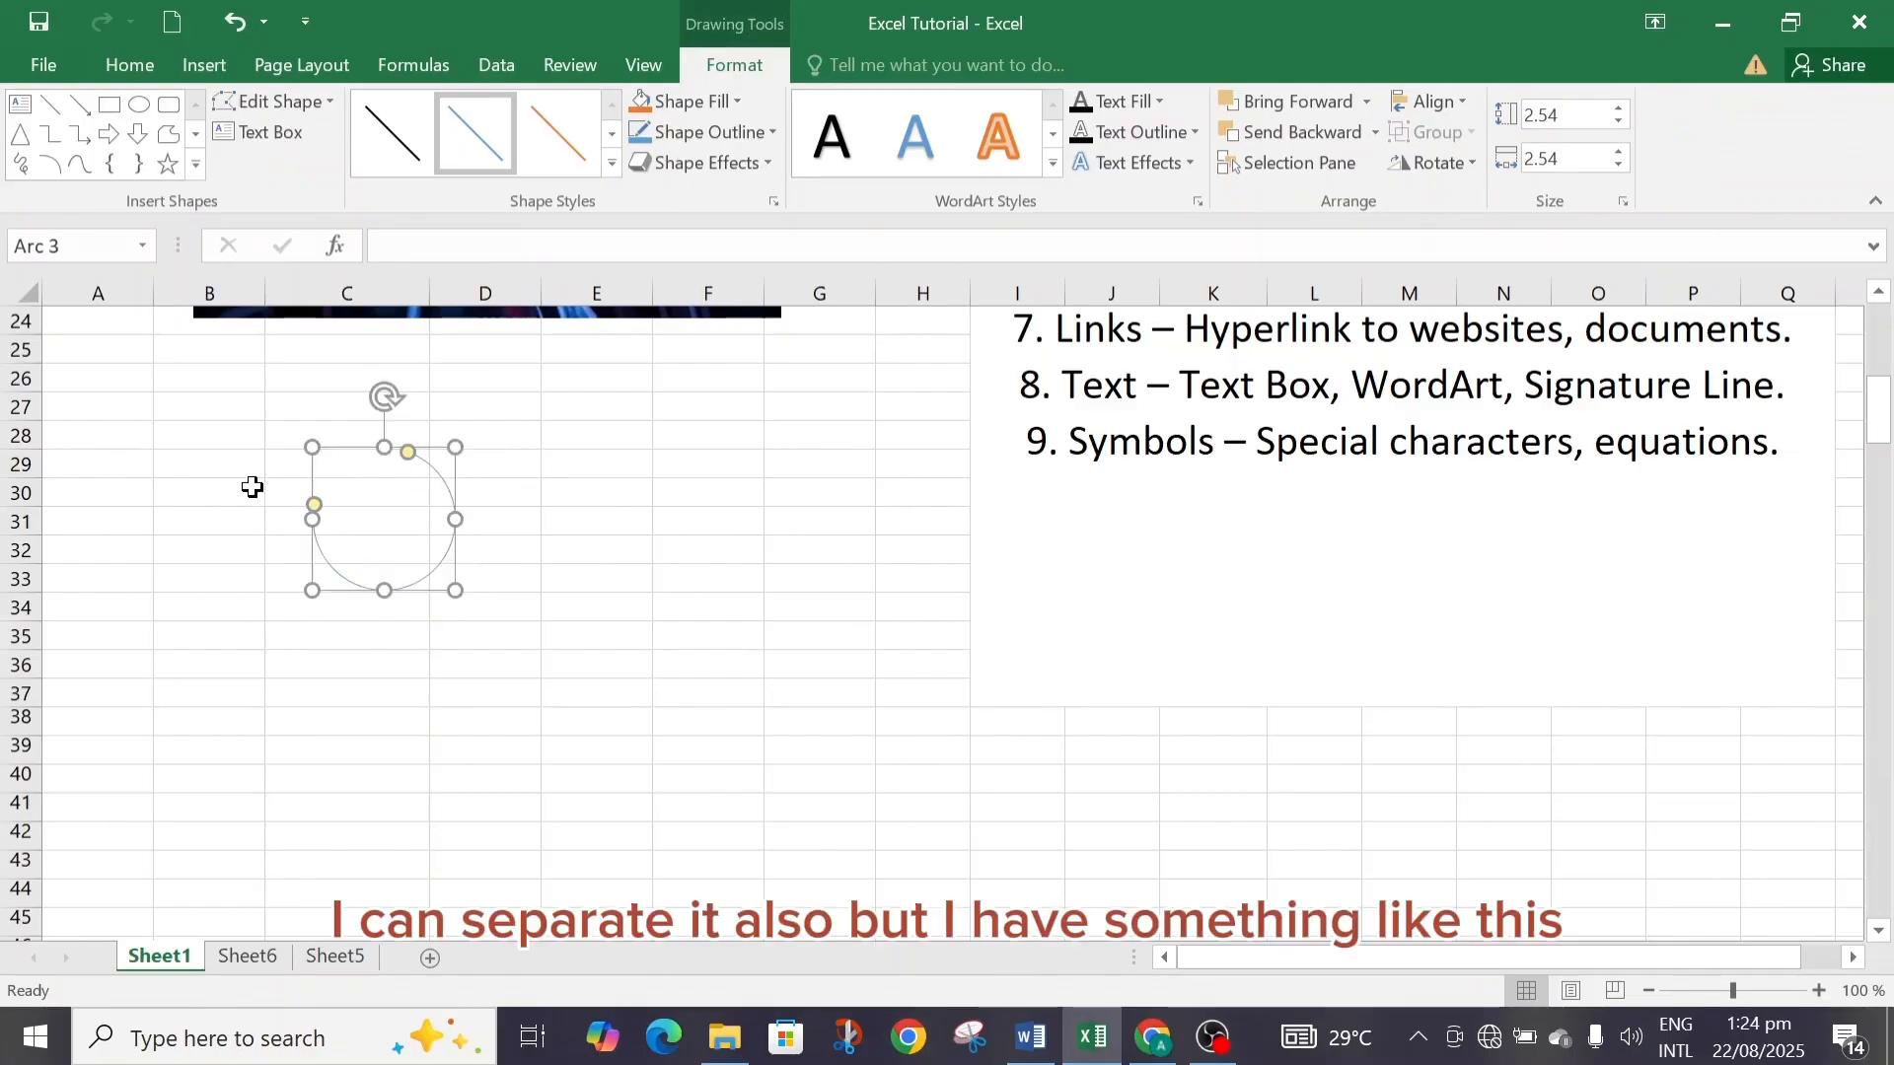
left_click(646, 545)
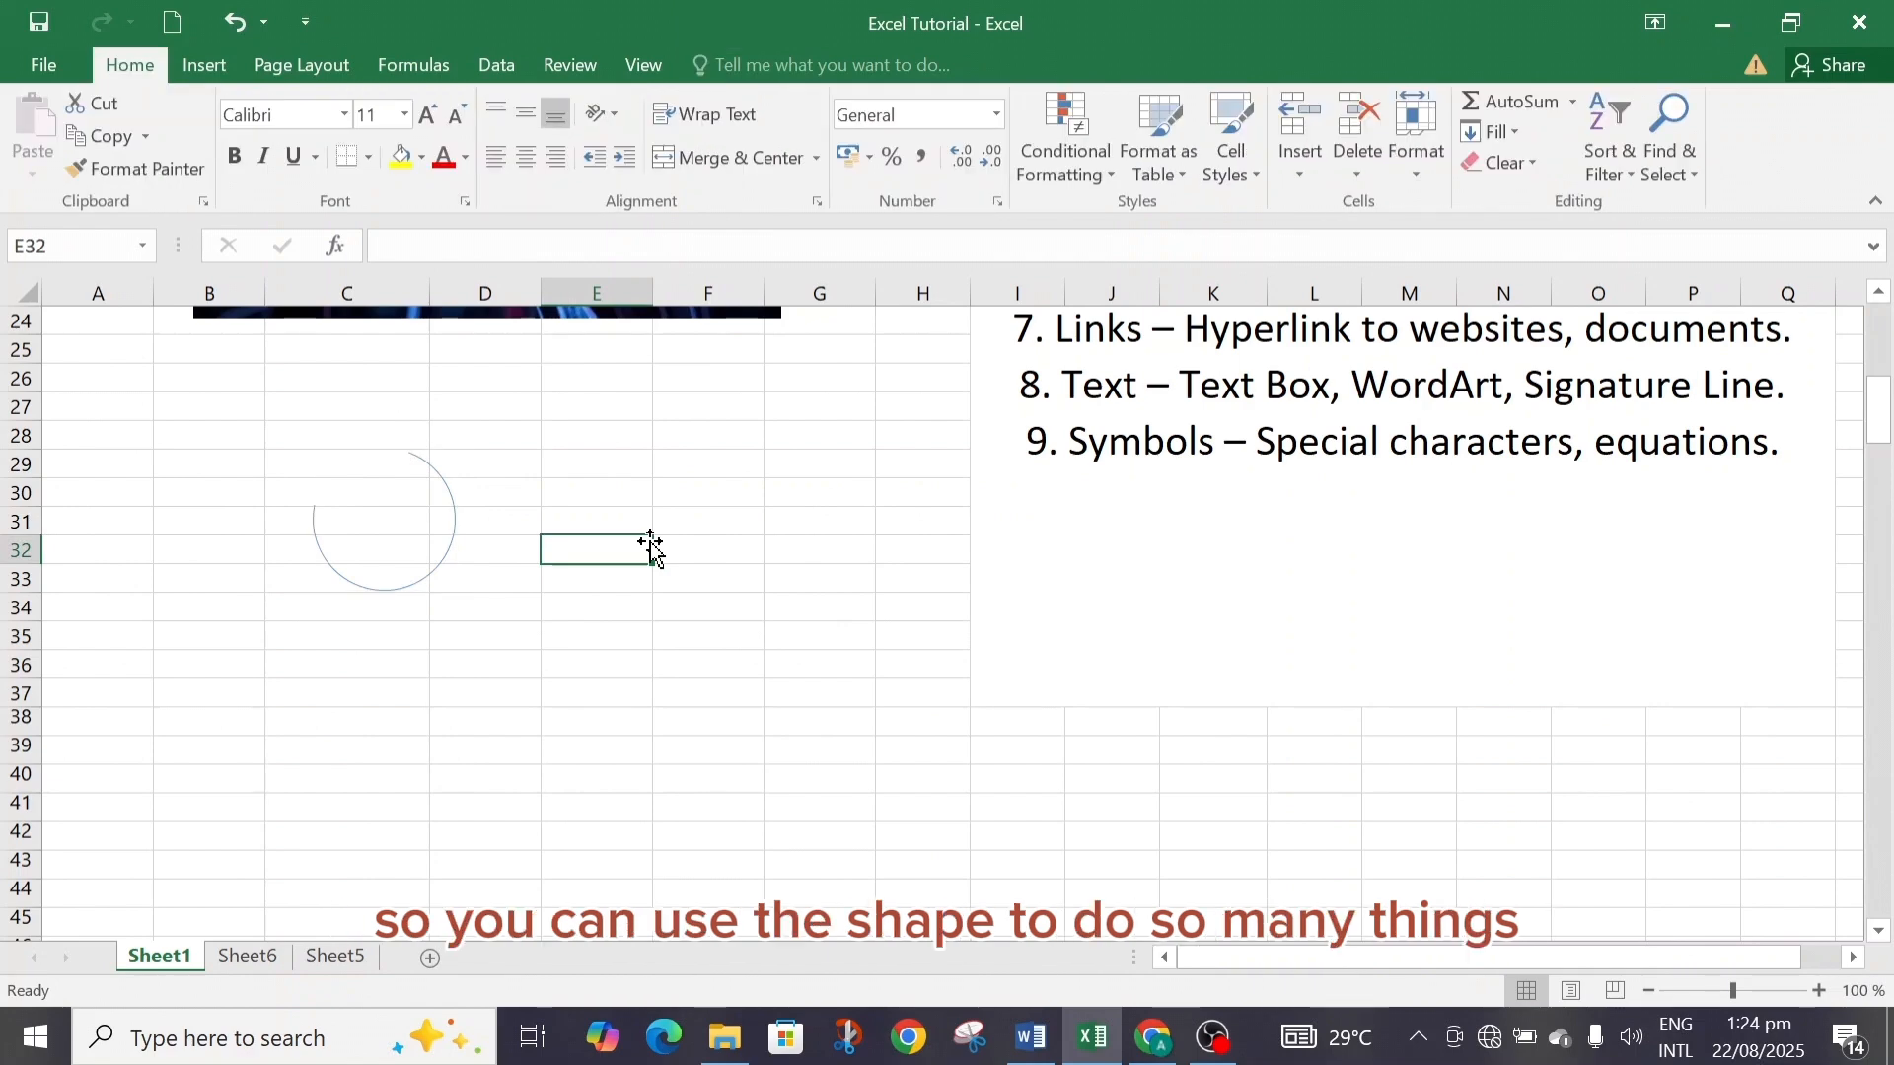
Insert an oval shape about 3.78 by 4.02 on Sheet1 spanning columns D to E, rows 35 to 42.
left_click(207, 67)
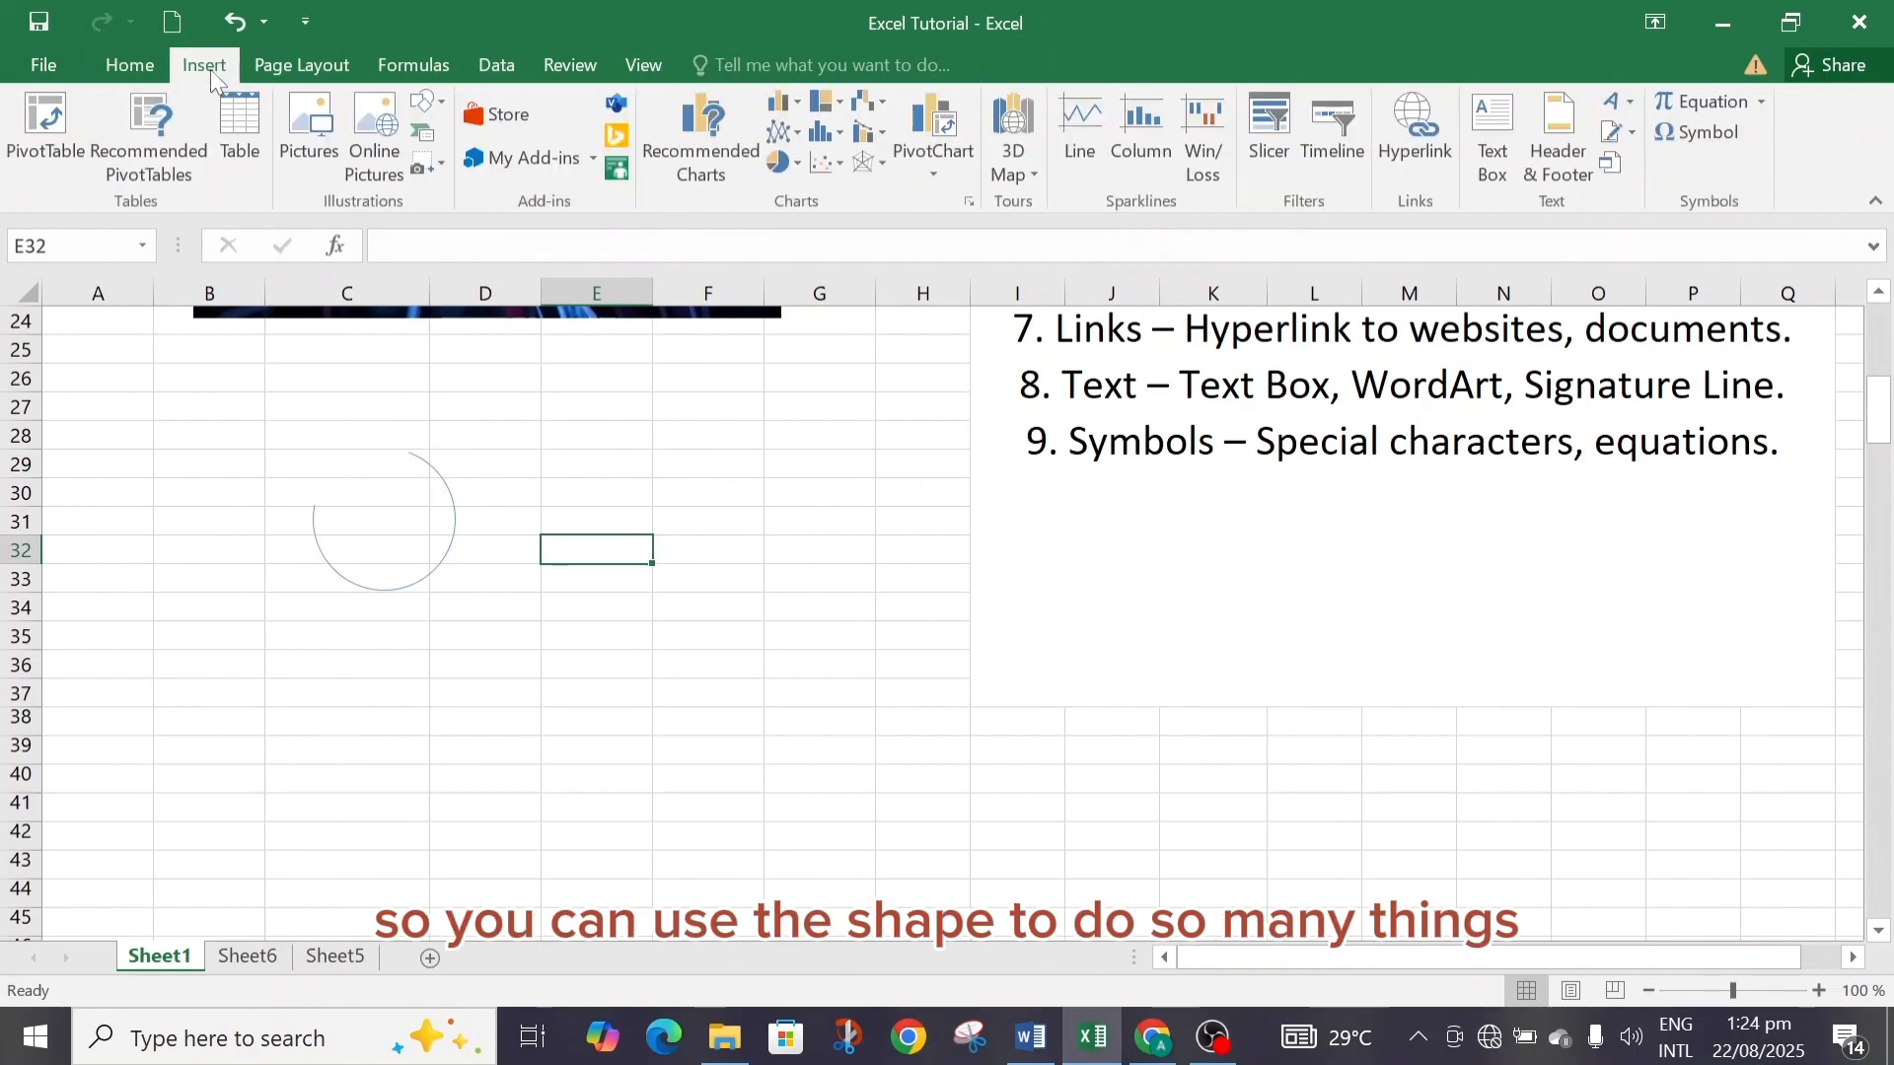
left_click(427, 102)
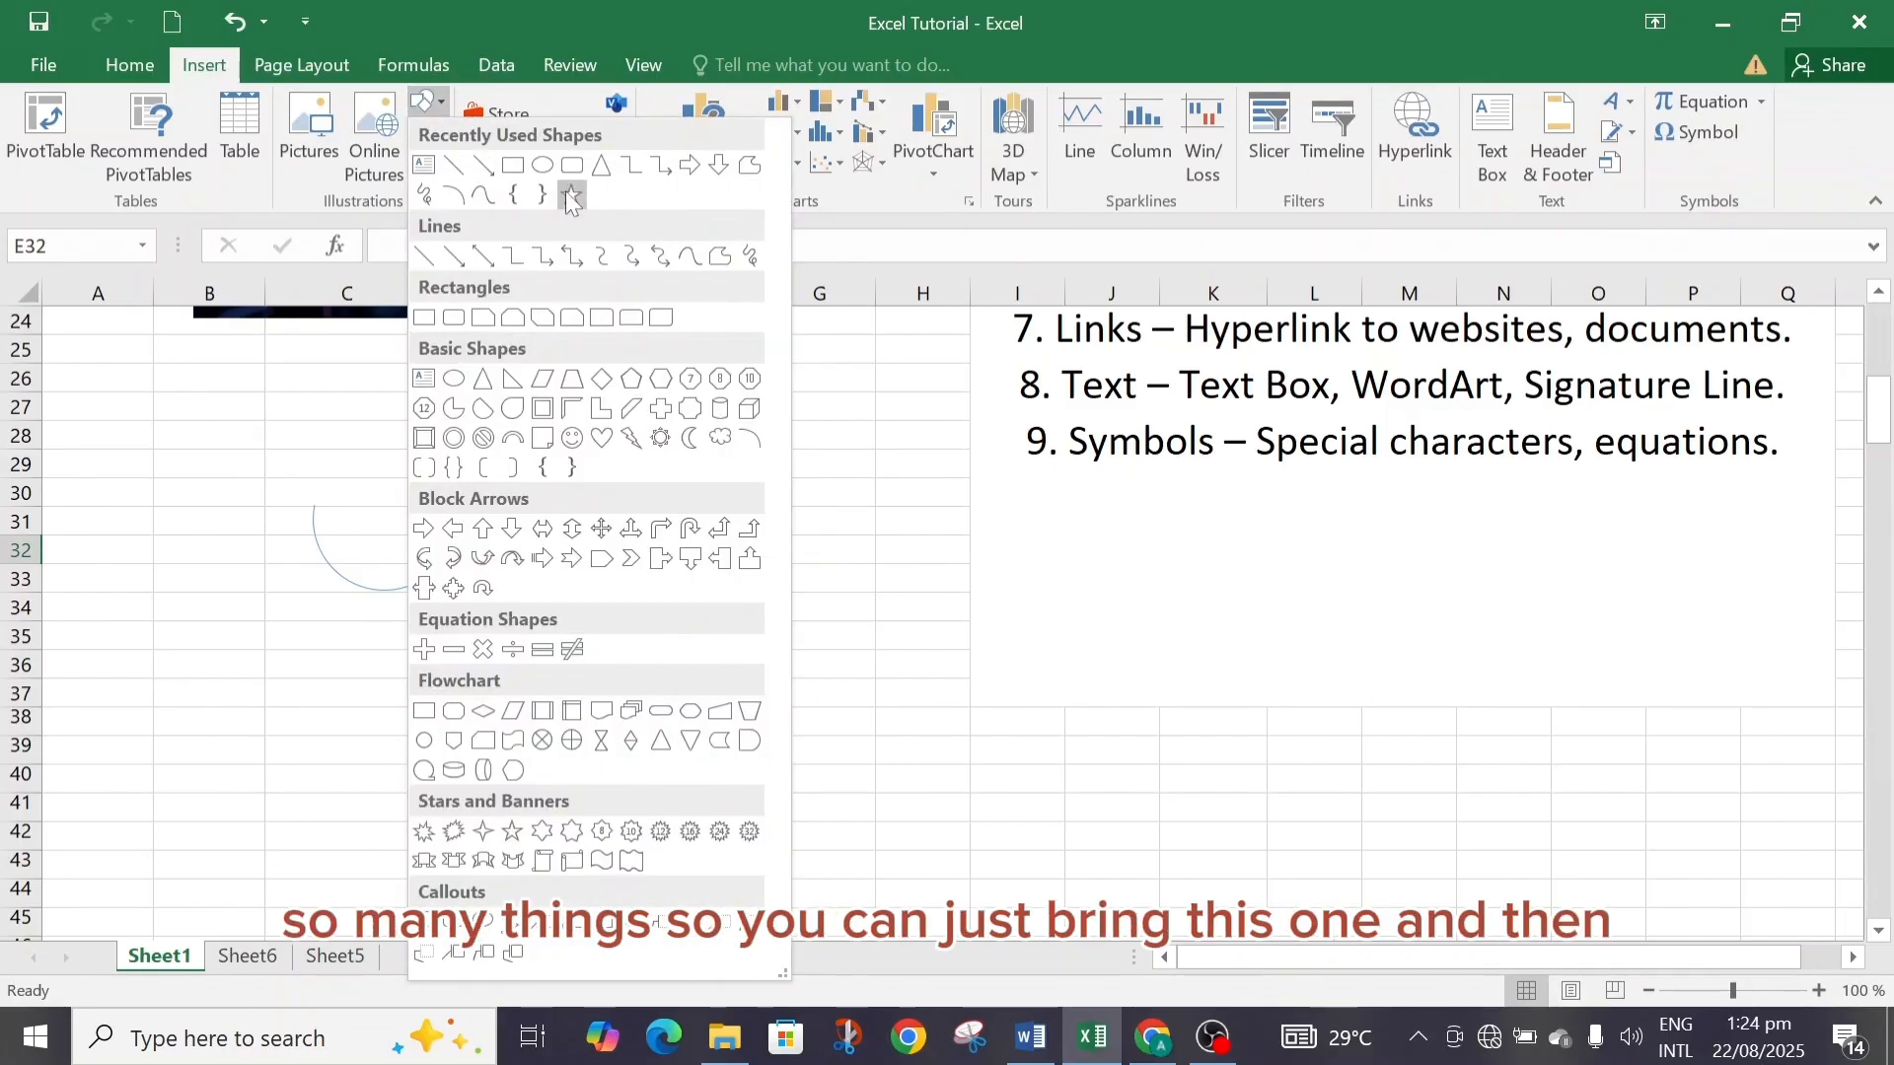
left_click(544, 170)
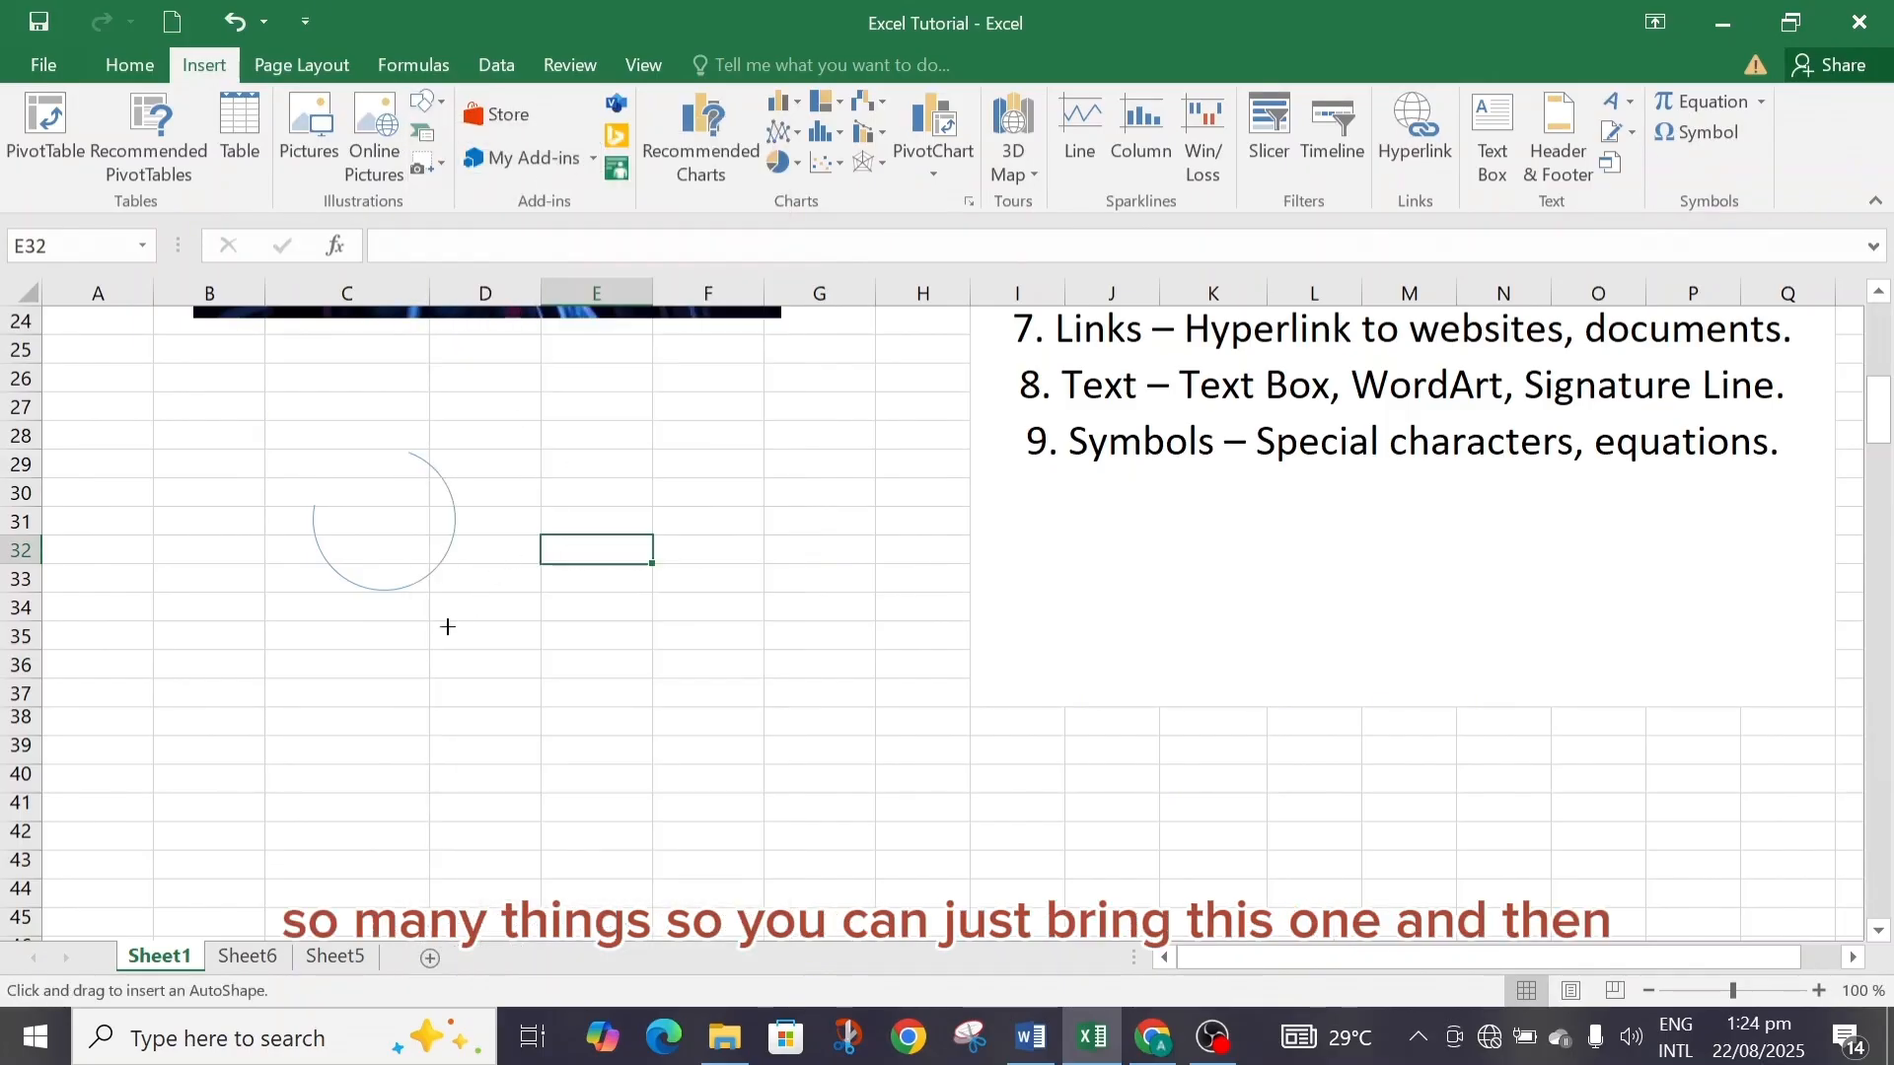
mouse_move(425, 629)
left_mouse_down()
mouse_move(592, 828)
mouse_move(579, 842)
mouse_move(649, 840)
left_mouse_up()
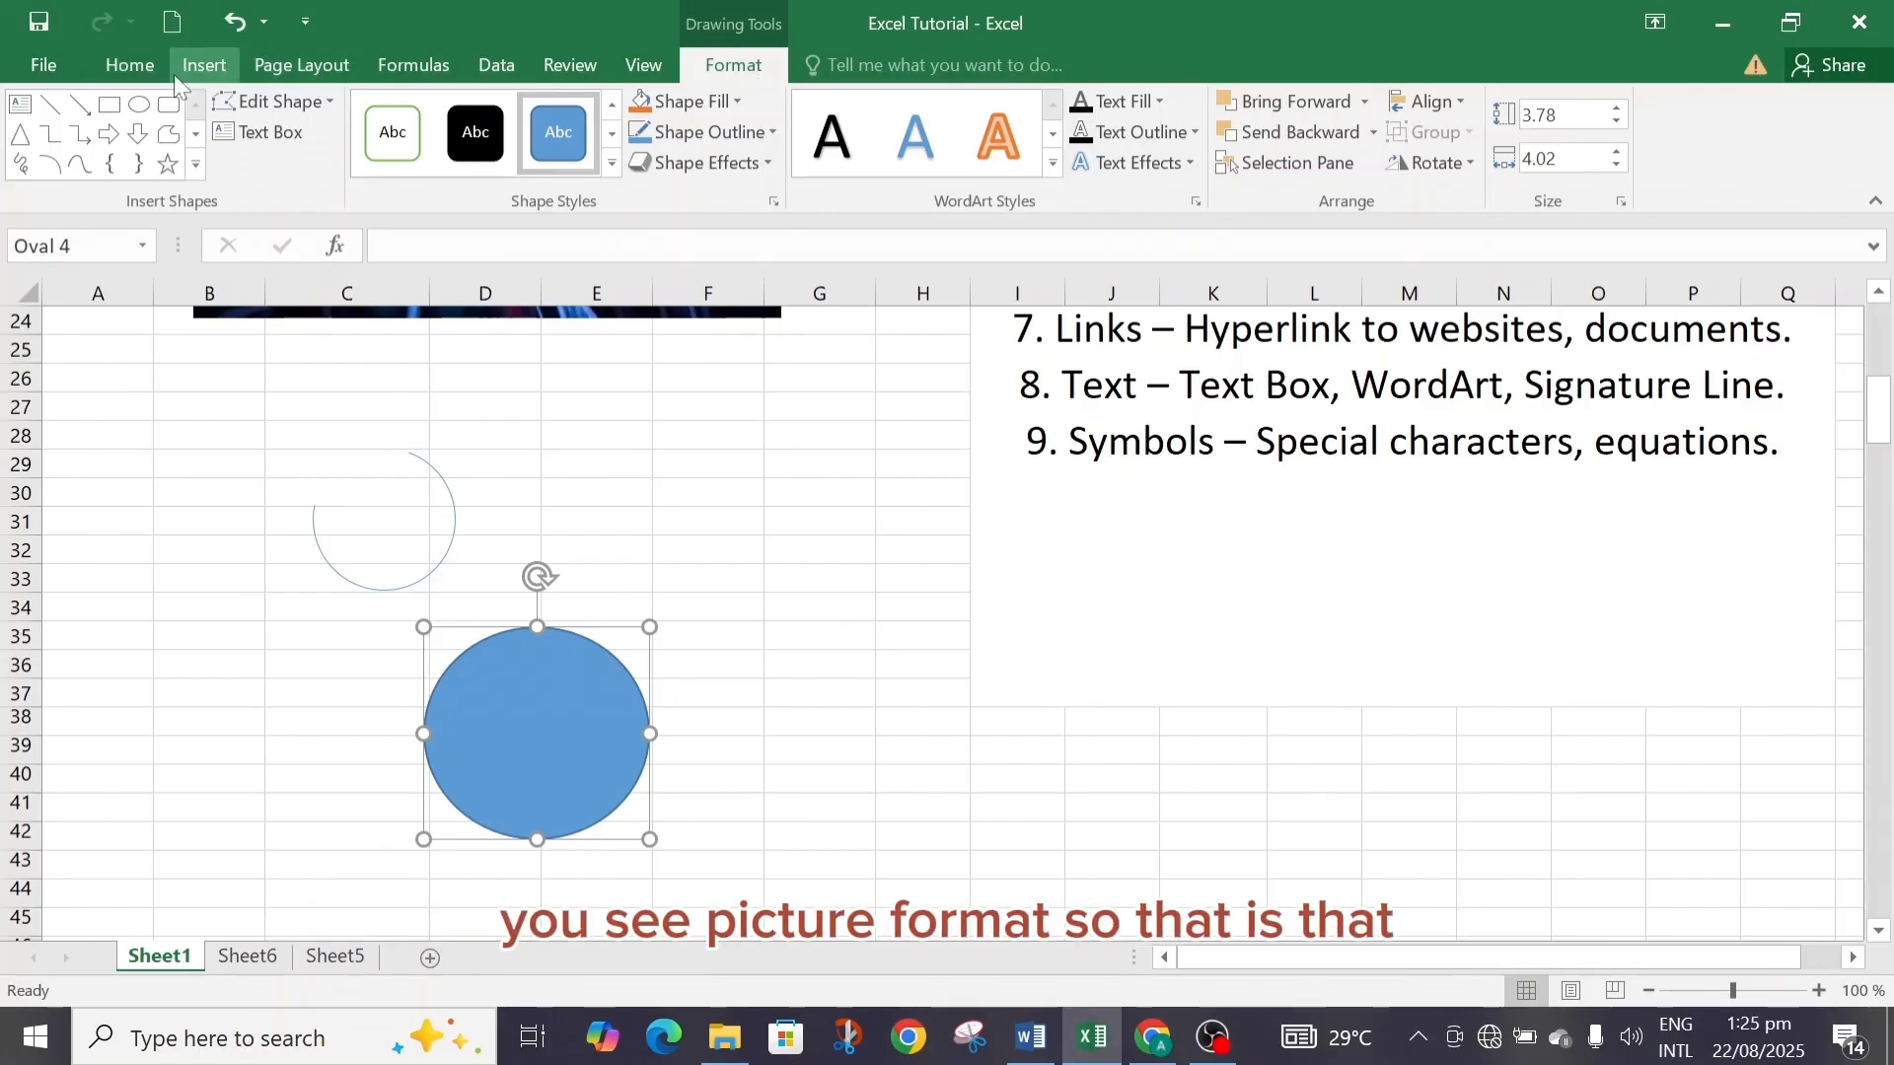
Browse the SmartArt graphic layouts across the List, Cycle, Process, Hierarchy and Relationship categories, then close the dialog.
left_click(198, 69)
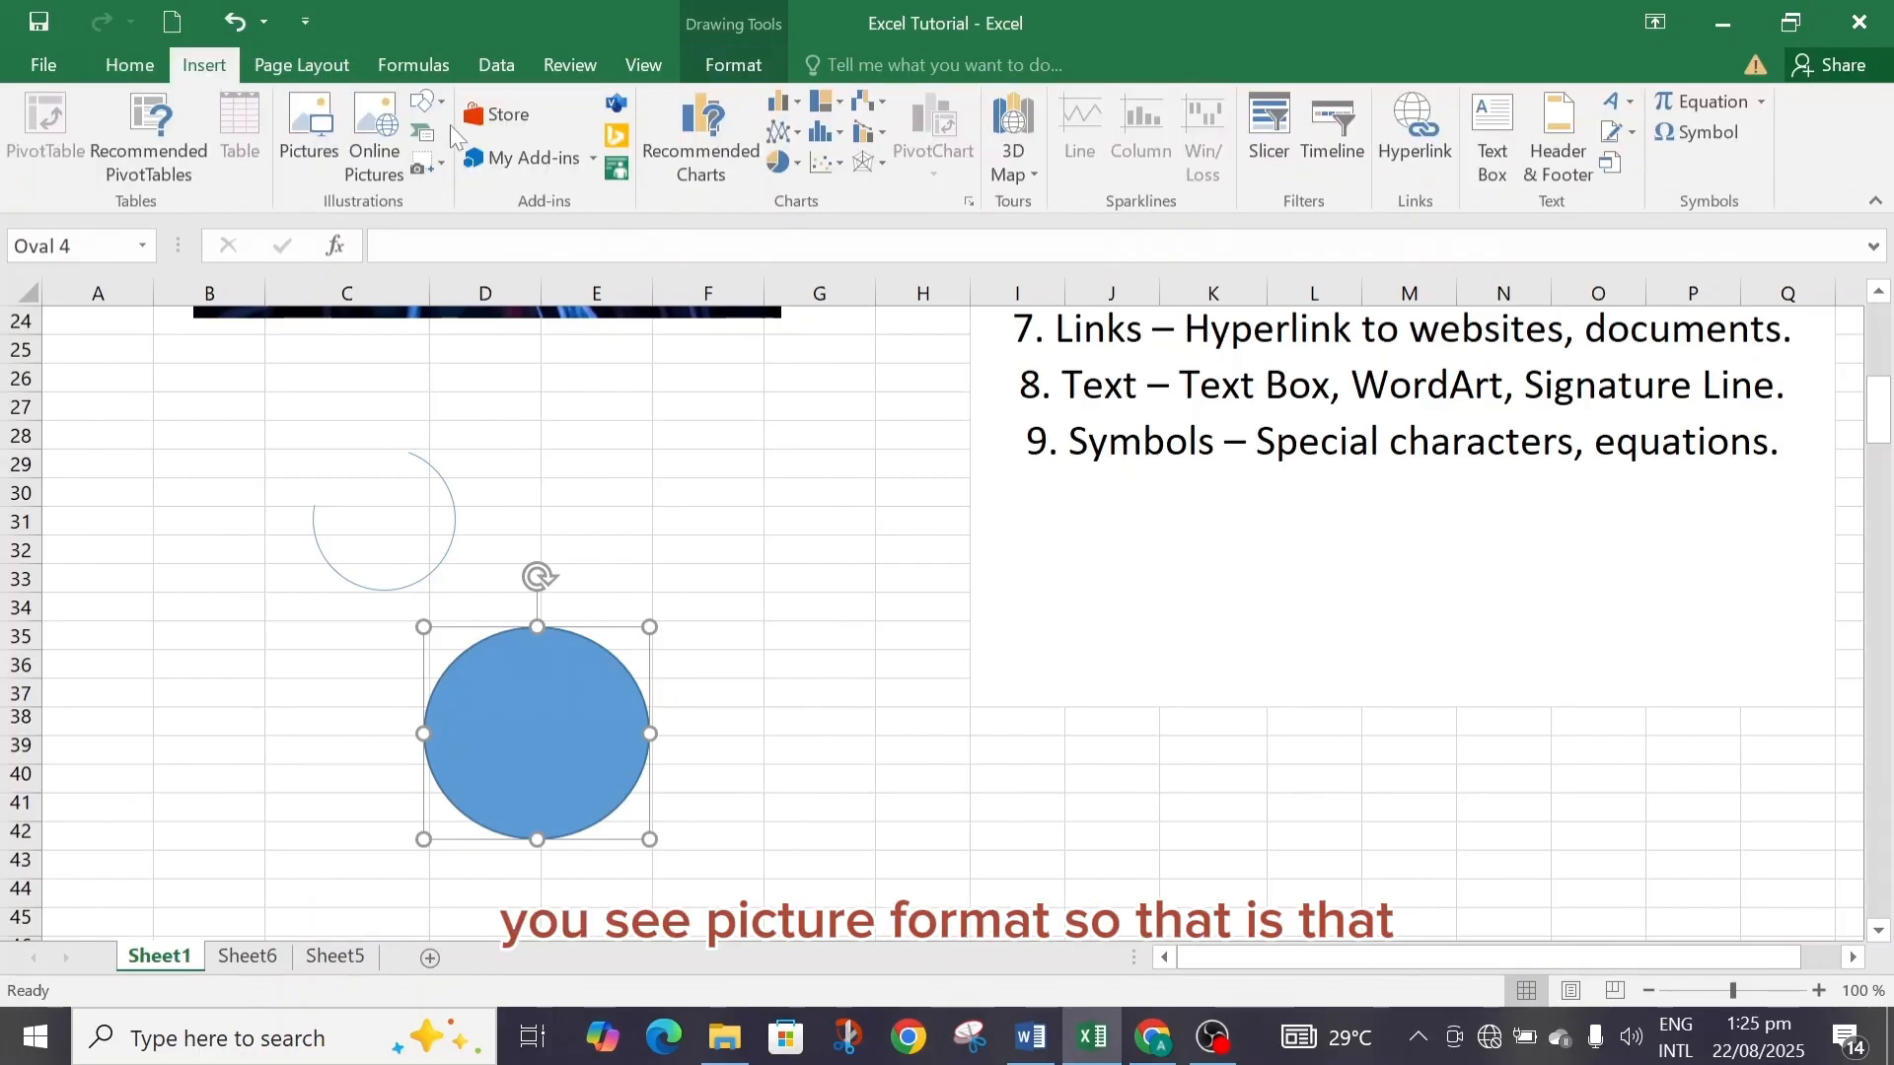
left_click_drag(1879, 426, 1882, 330)
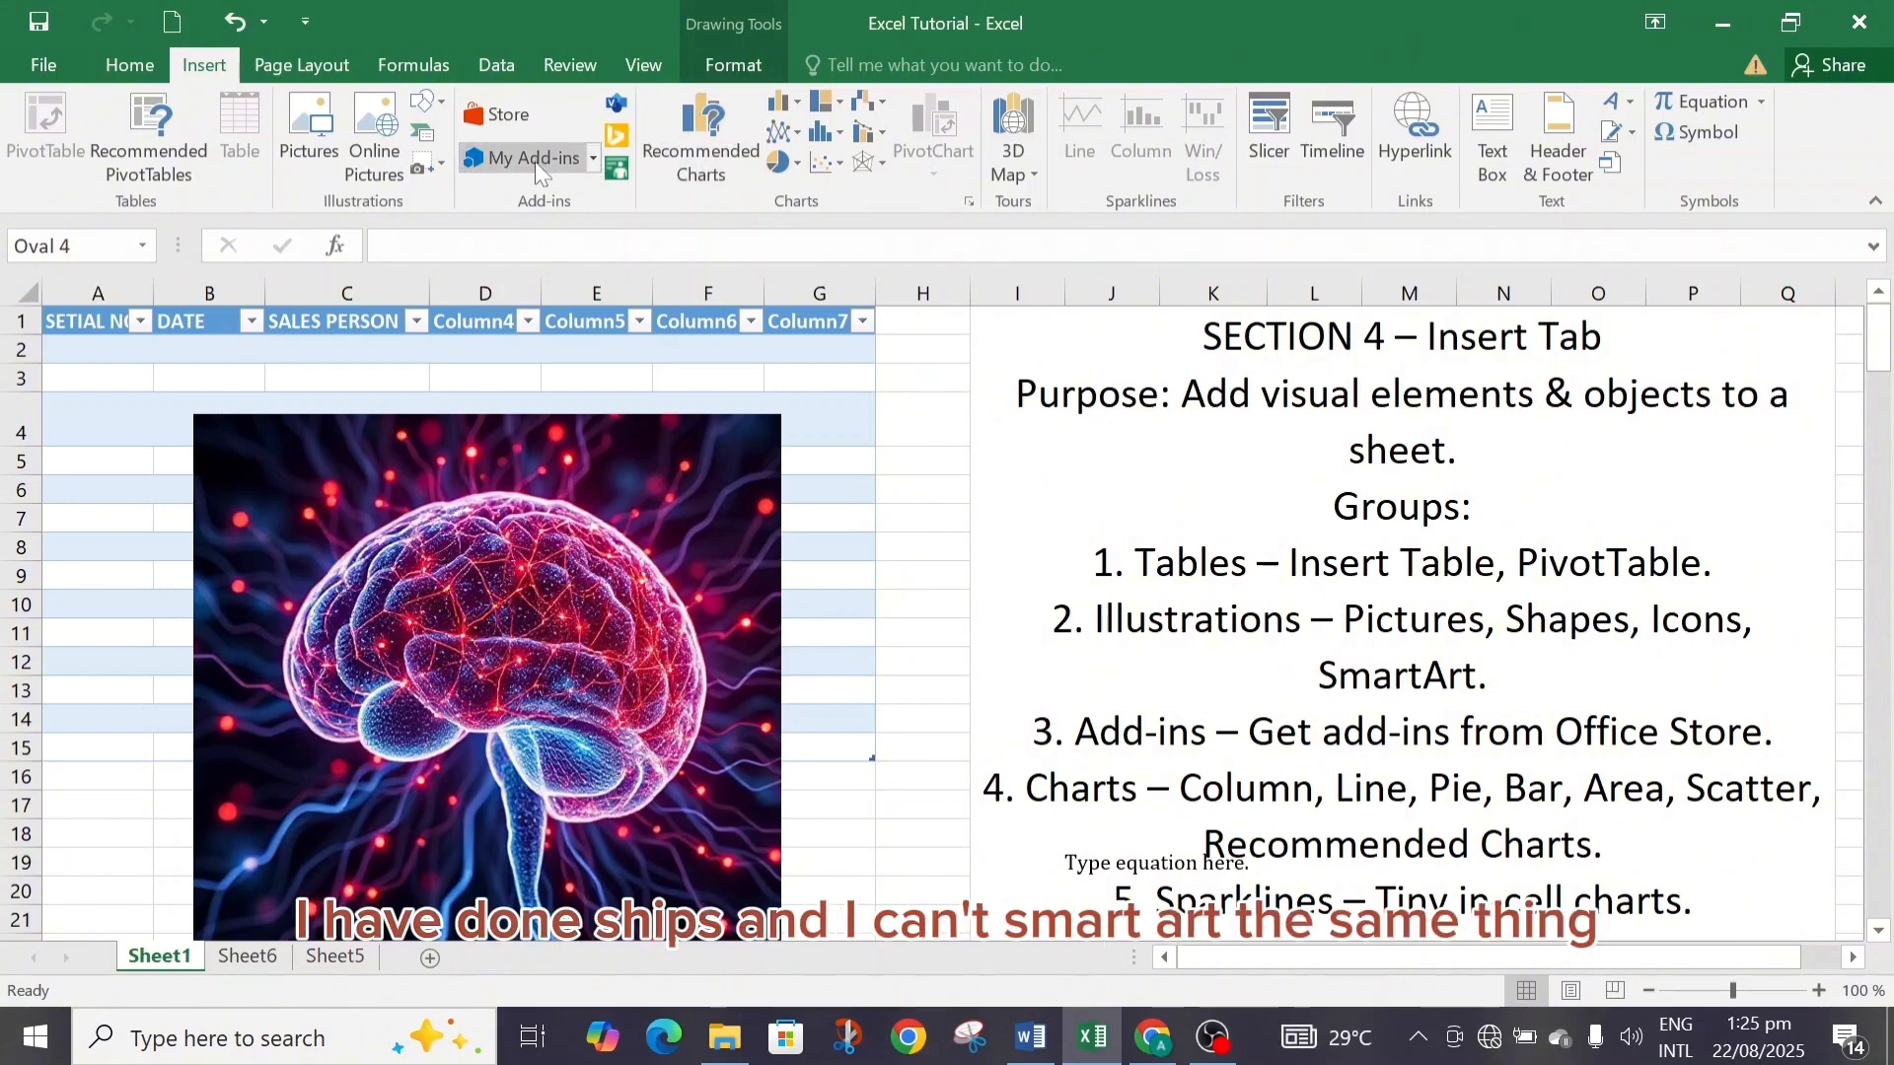
left_click(421, 141)
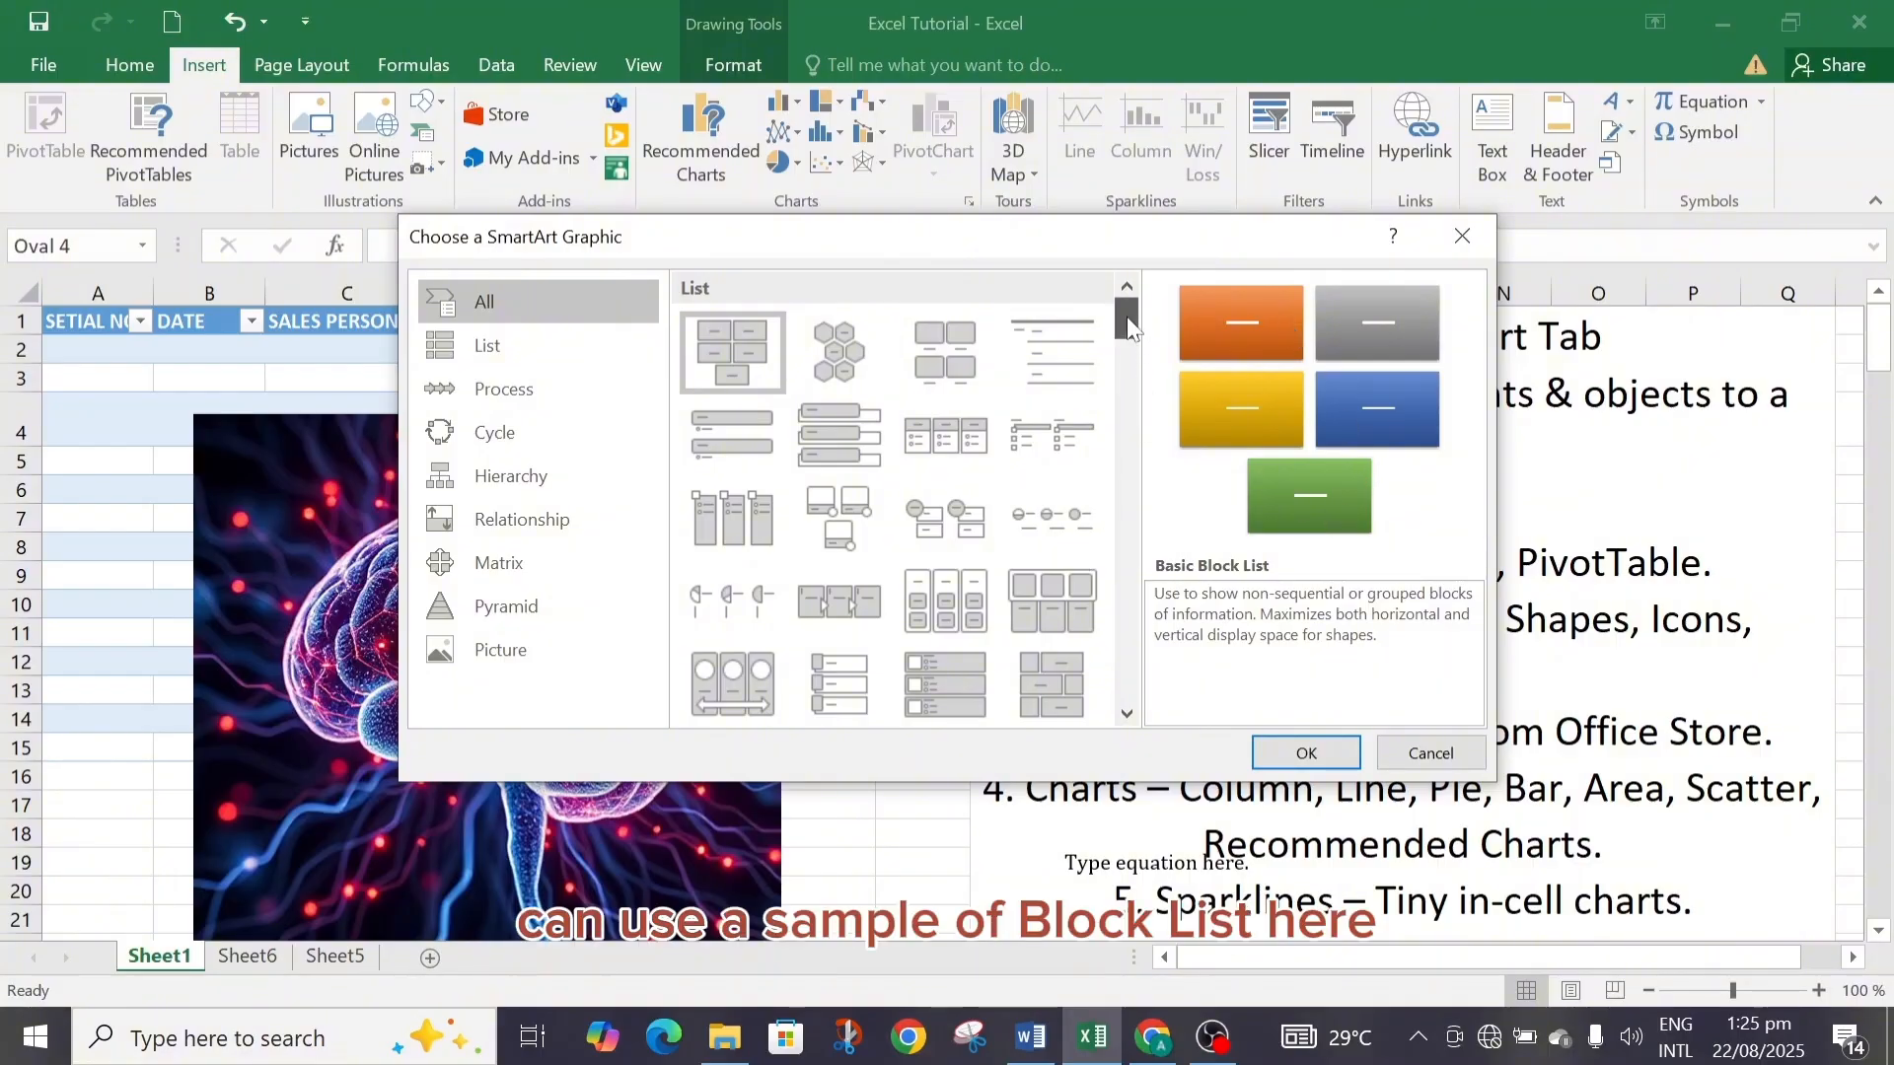
scroll(1129, 330, "down", 3)
left_click(1051, 379)
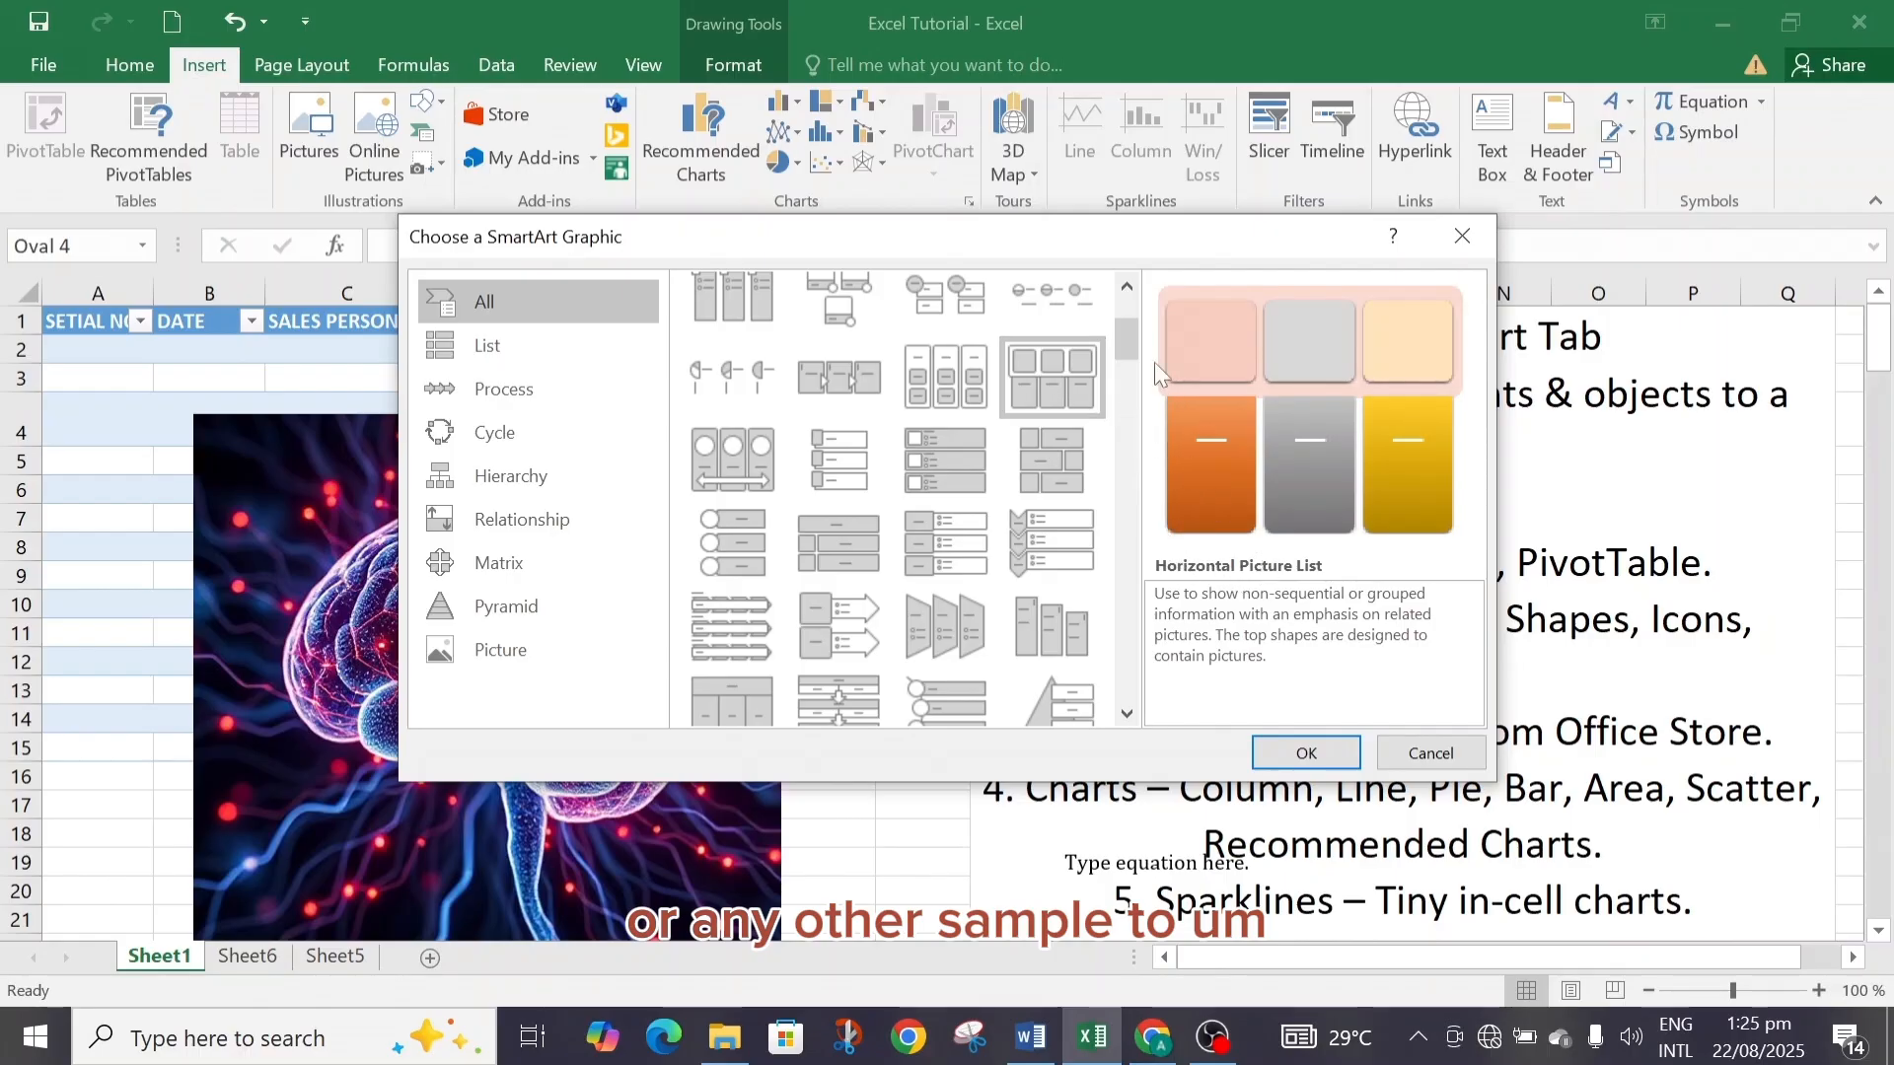
left_click_drag(1126, 335, 1133, 482)
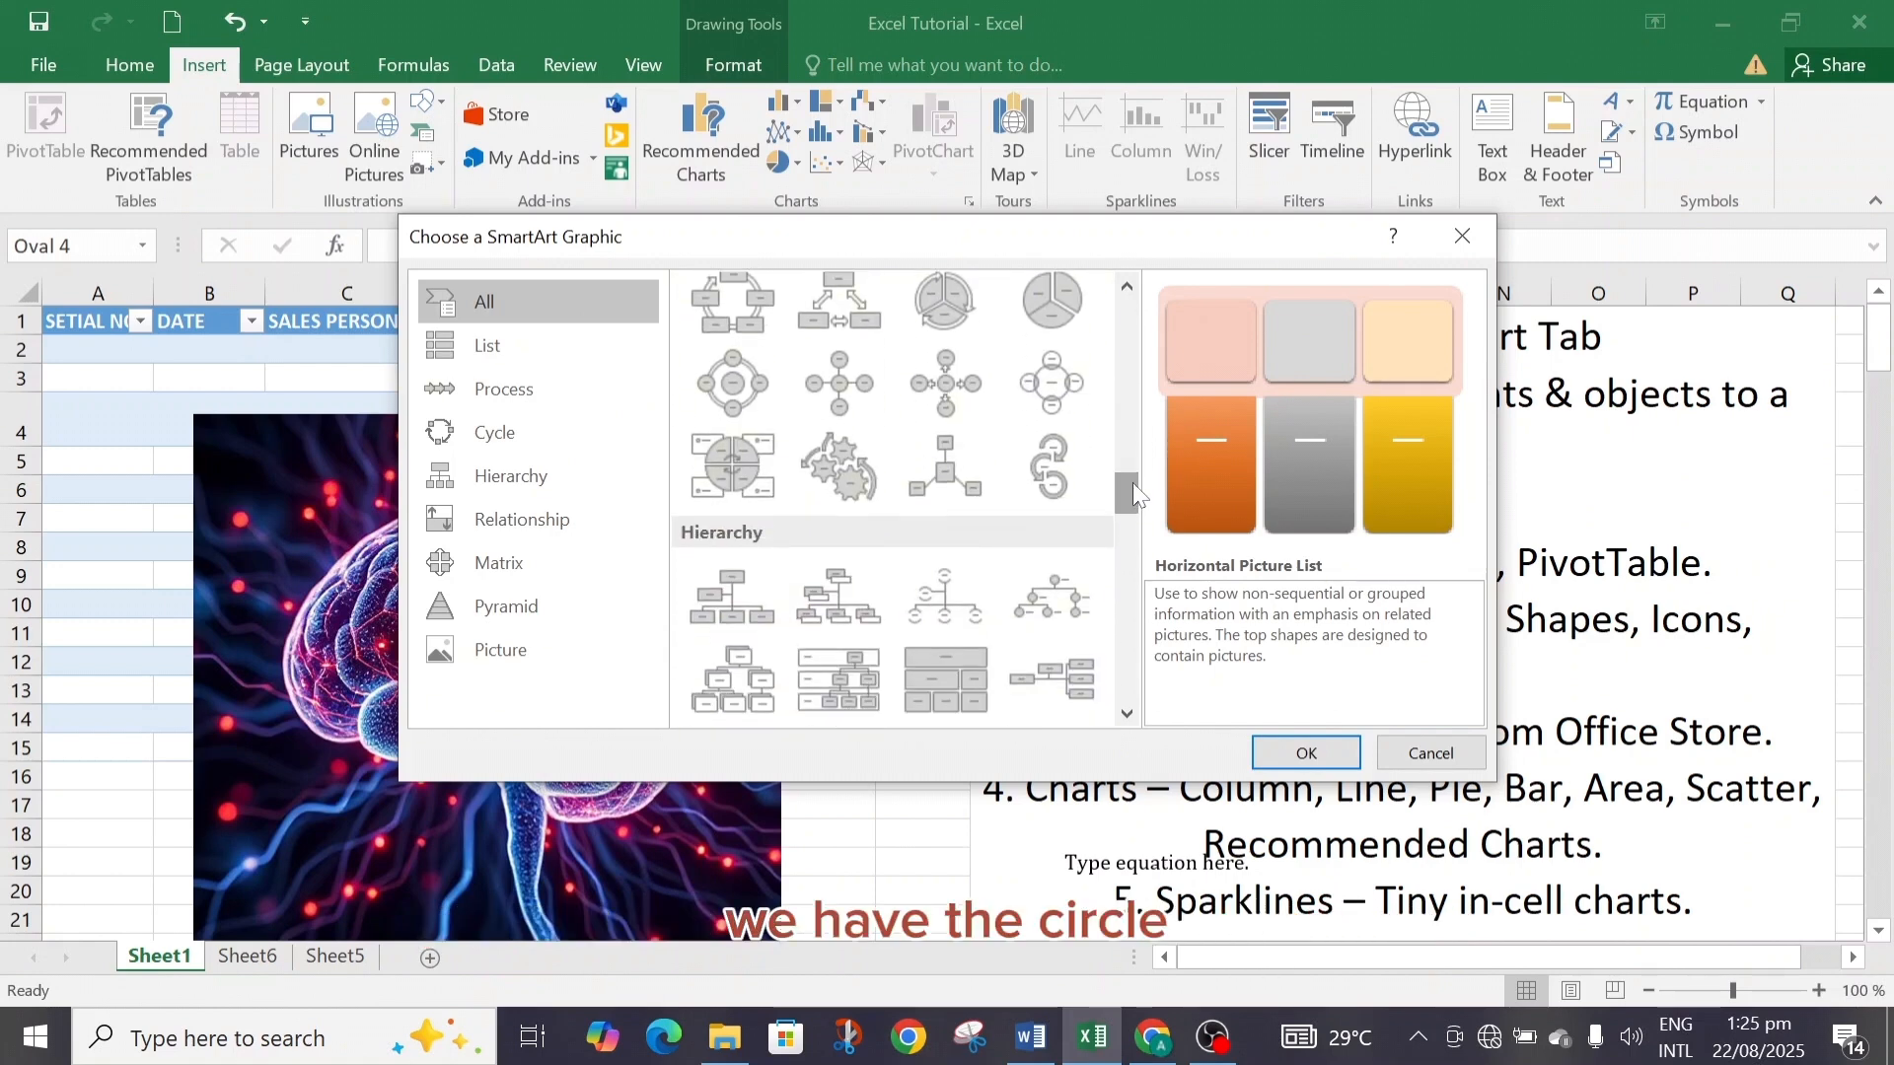
left_click(537, 423)
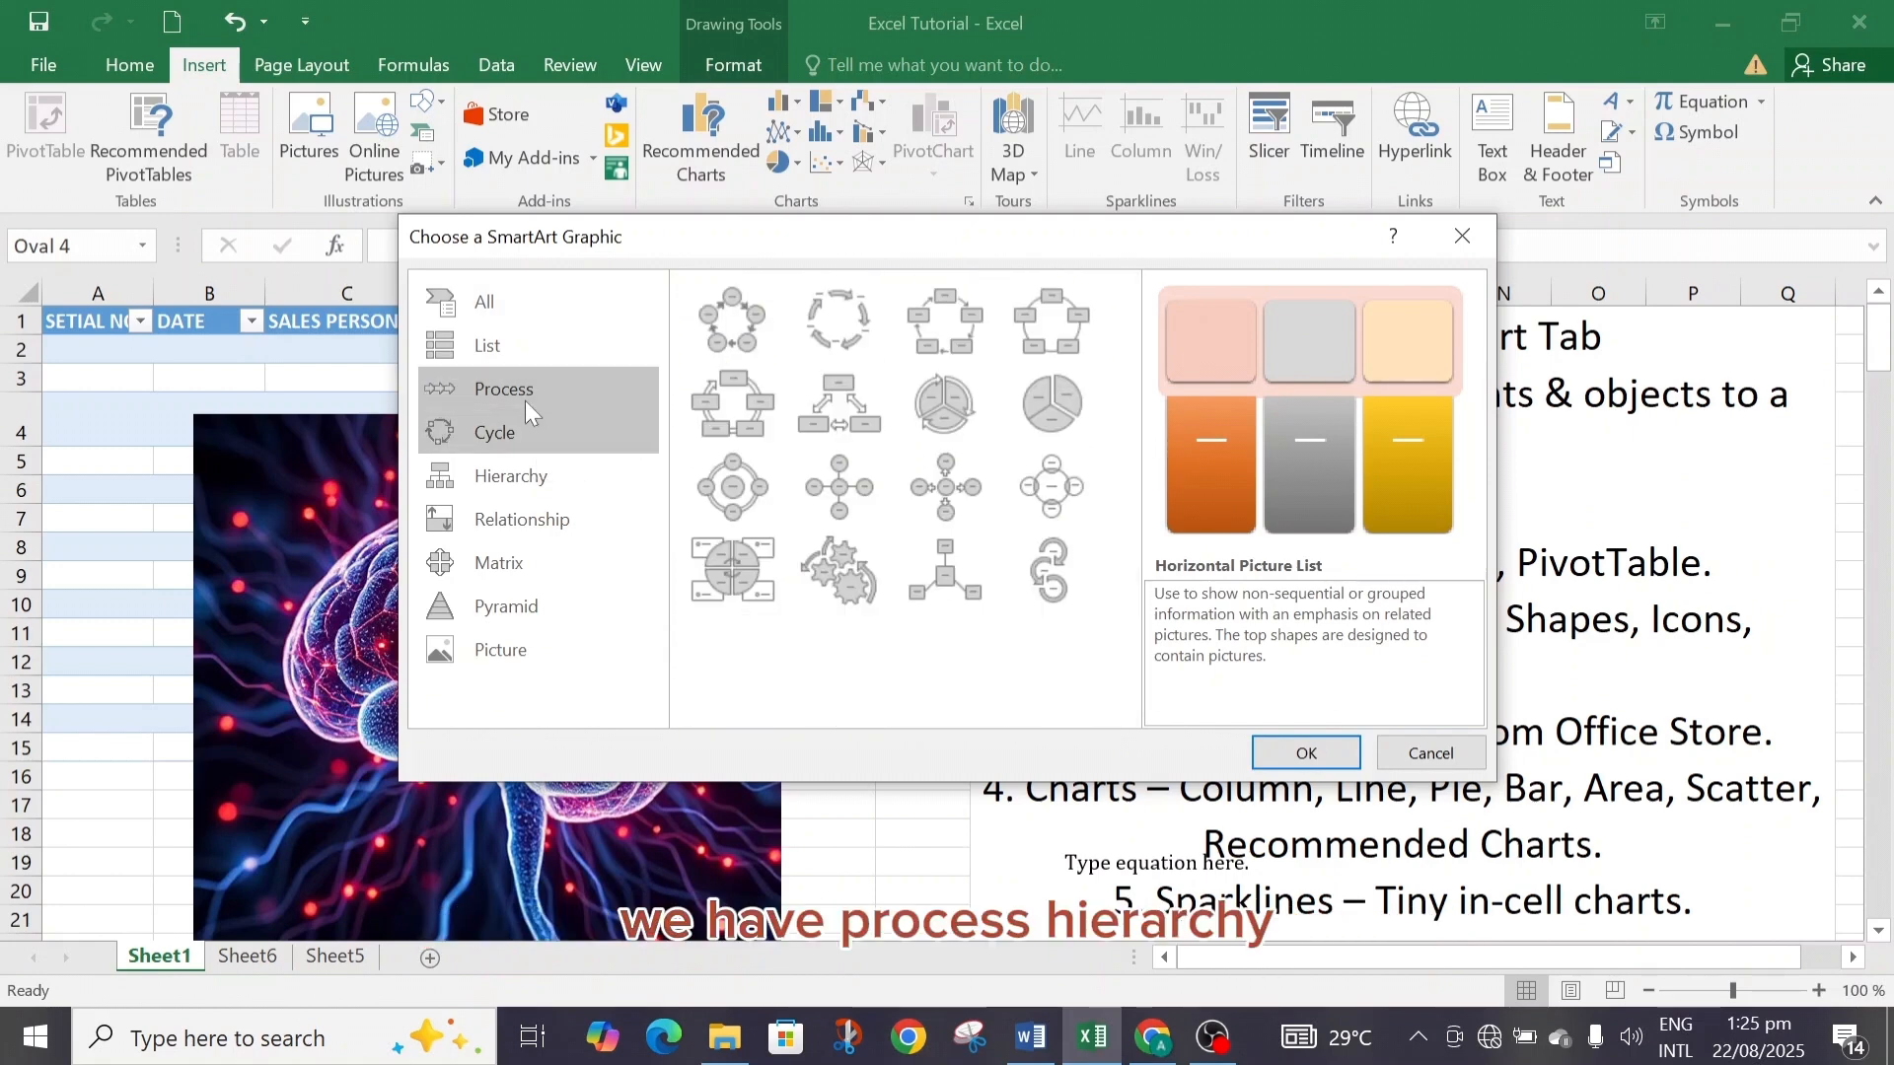
left_click(523, 393)
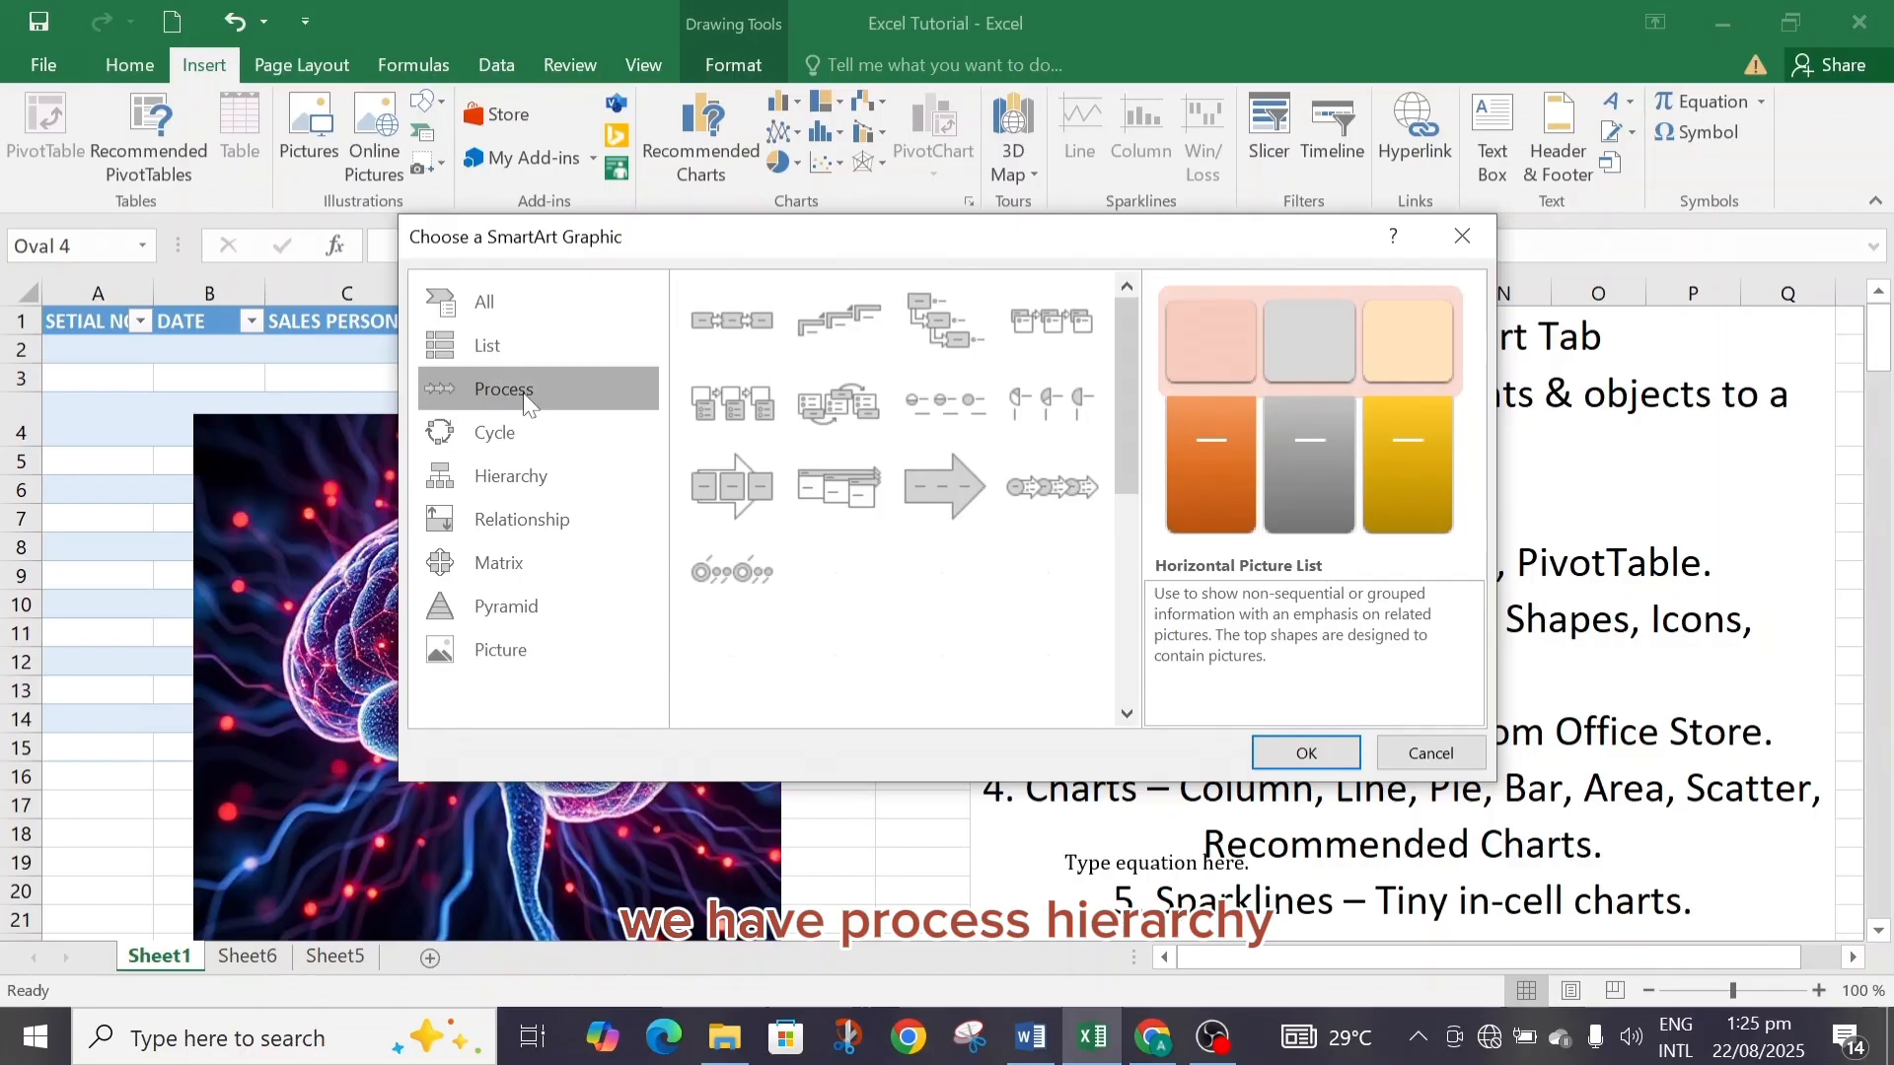
left_click(546, 483)
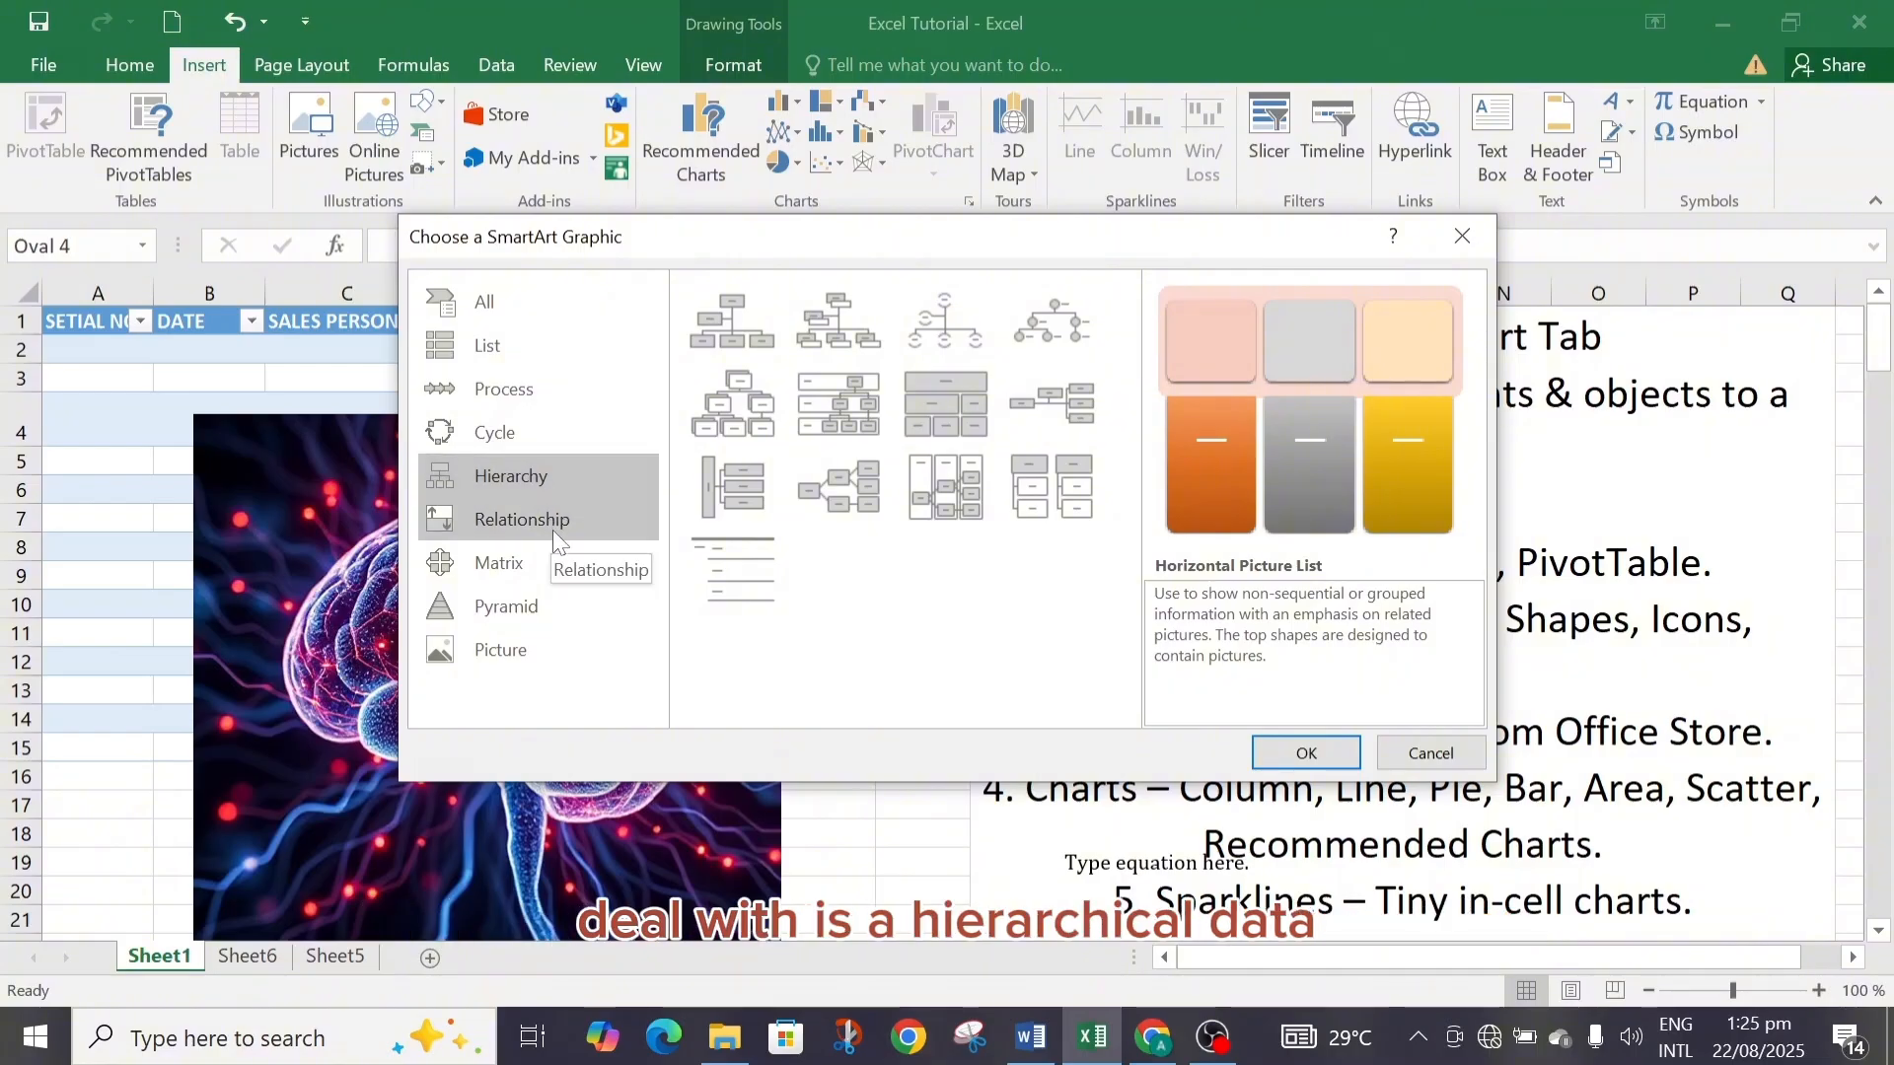
left_click(553, 516)
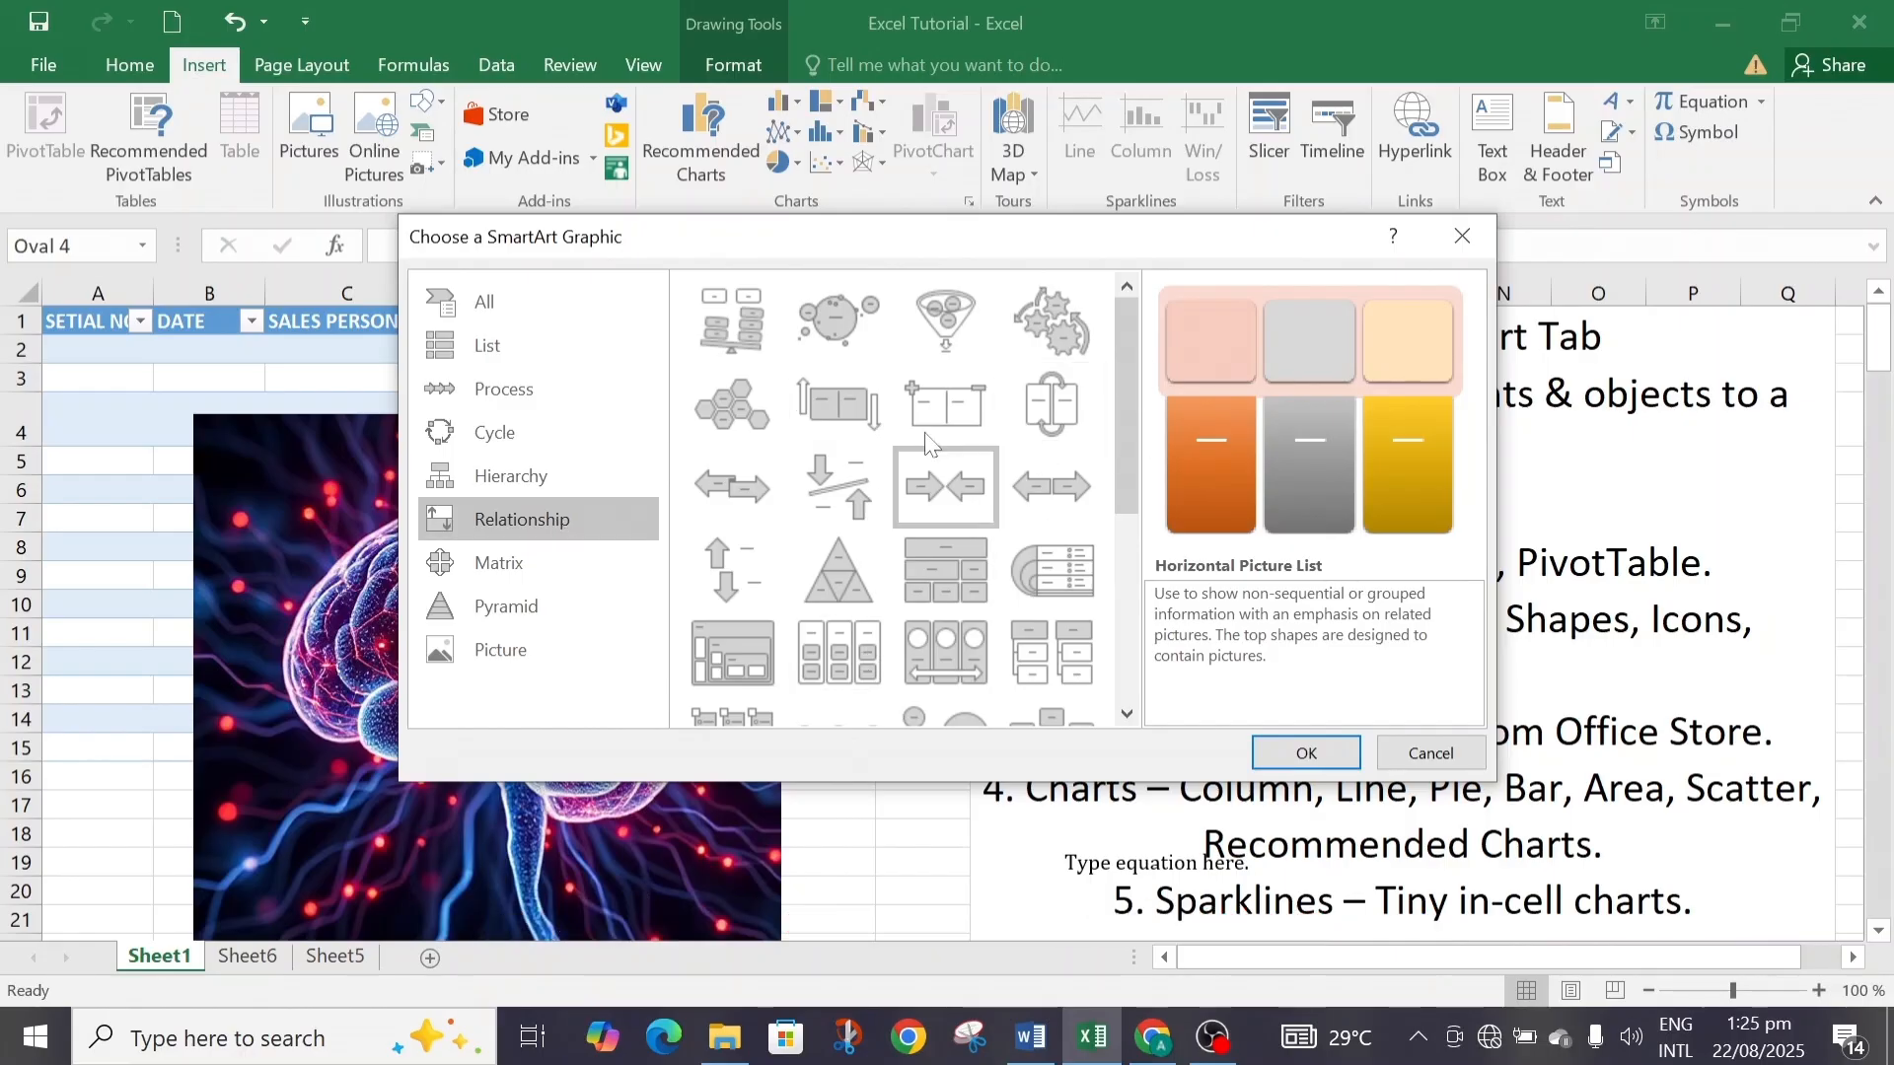
left_click(1470, 240)
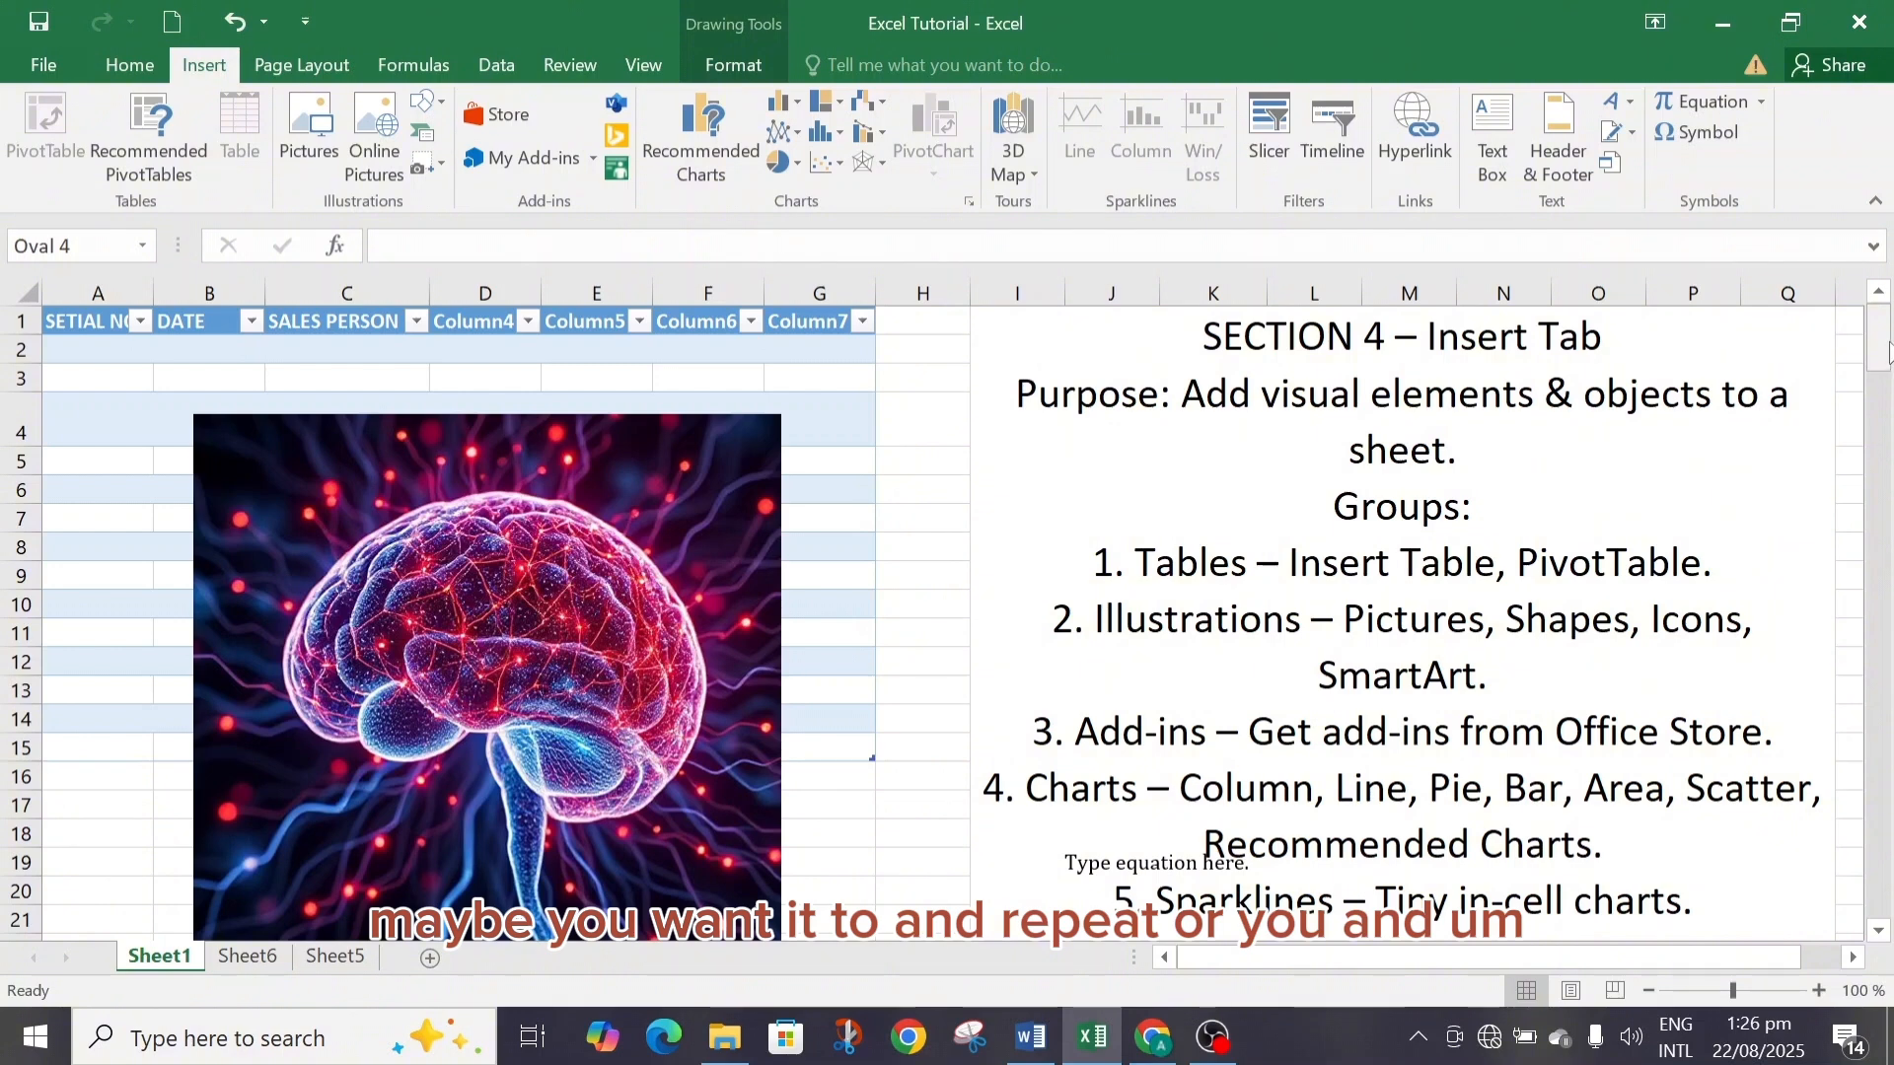
mouse_move(1886, 347)
left_mouse_down()
mouse_move(1887, 373)
mouse_move(1887, 326)
left_mouse_up()
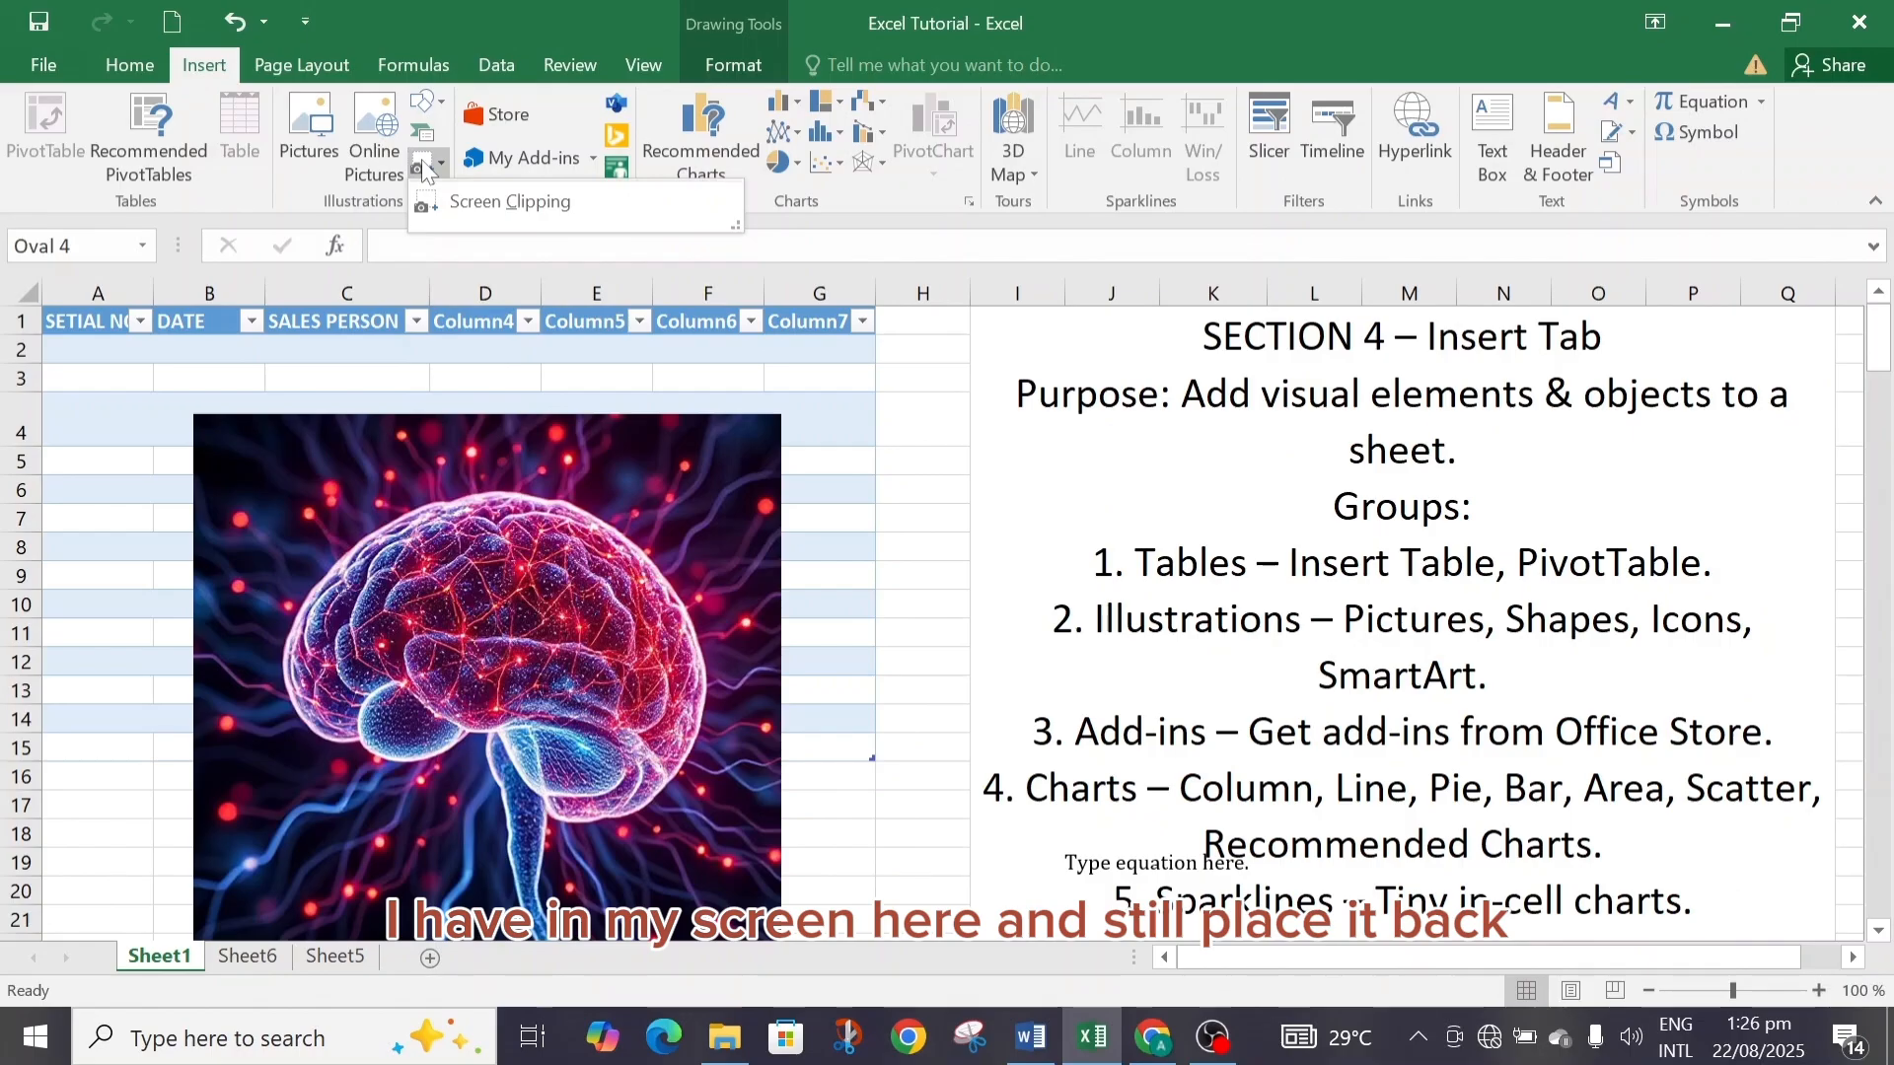
left_click(458, 204)
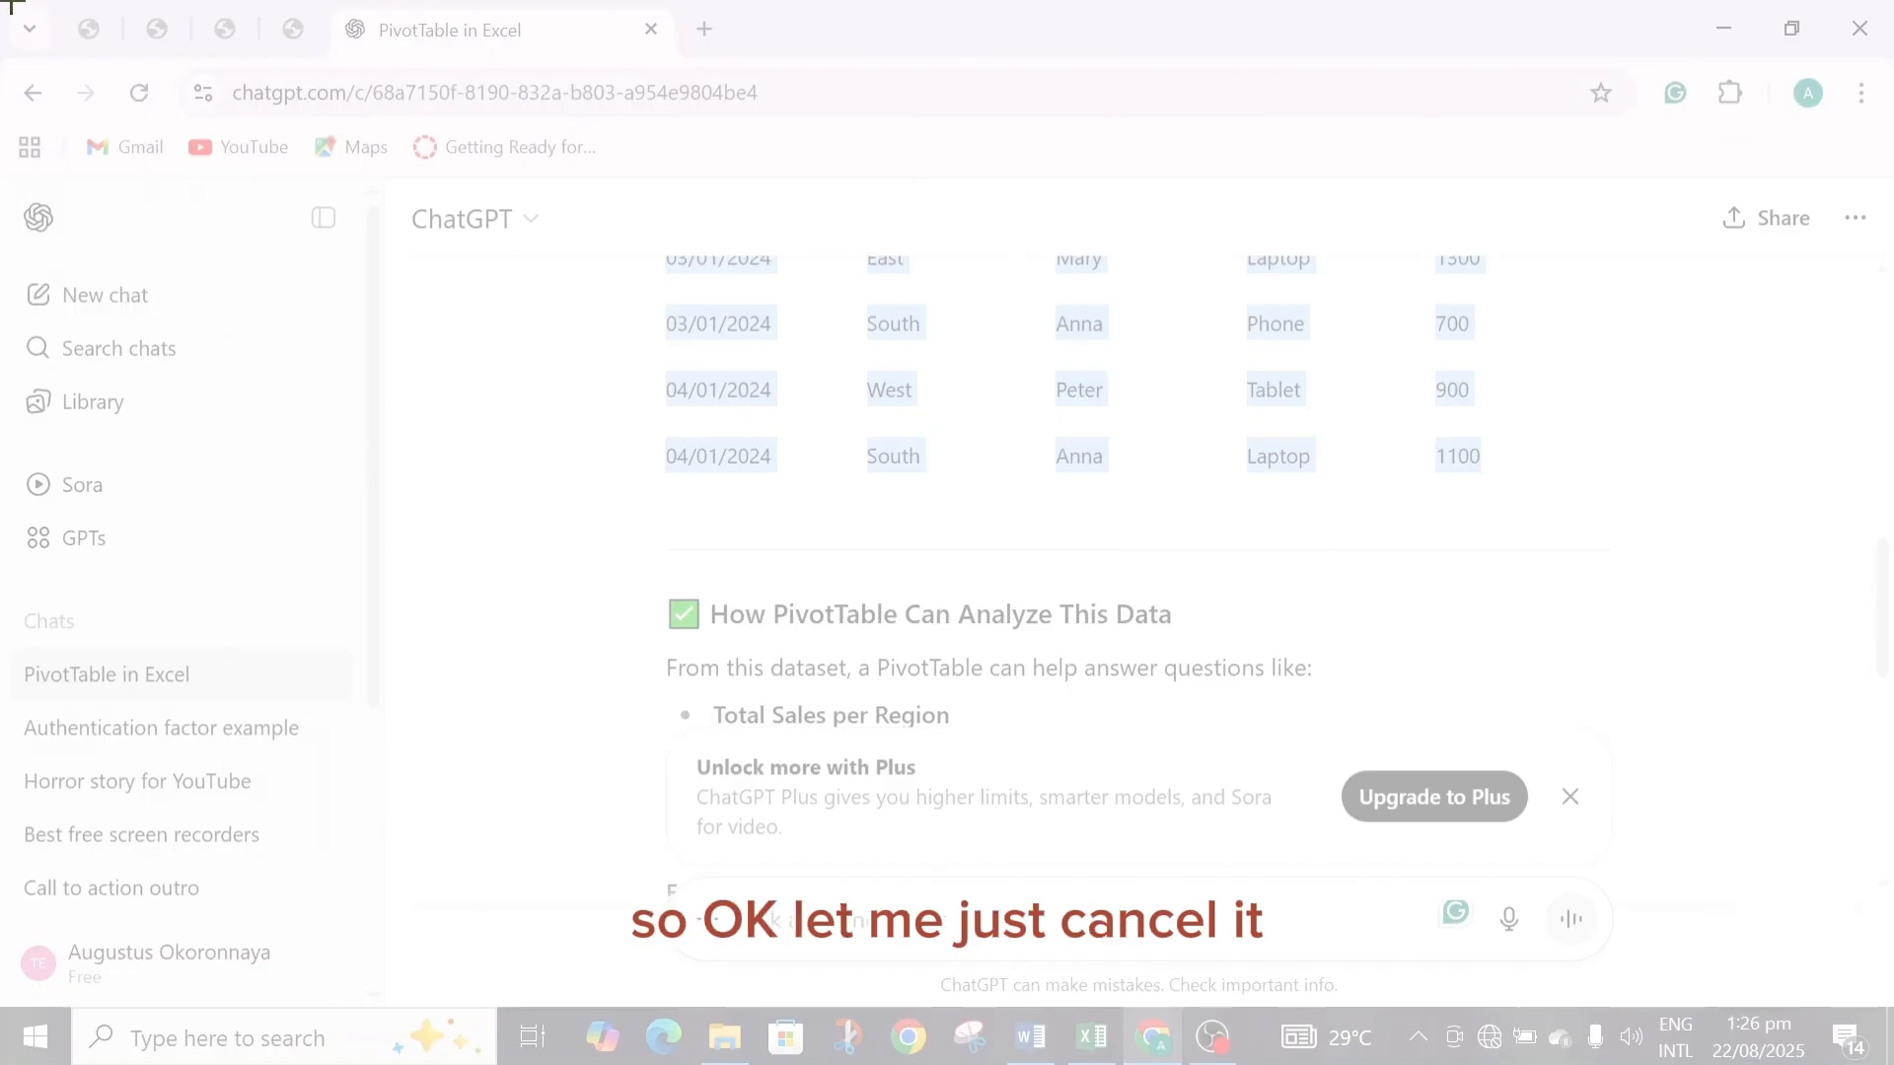
key("Escape")
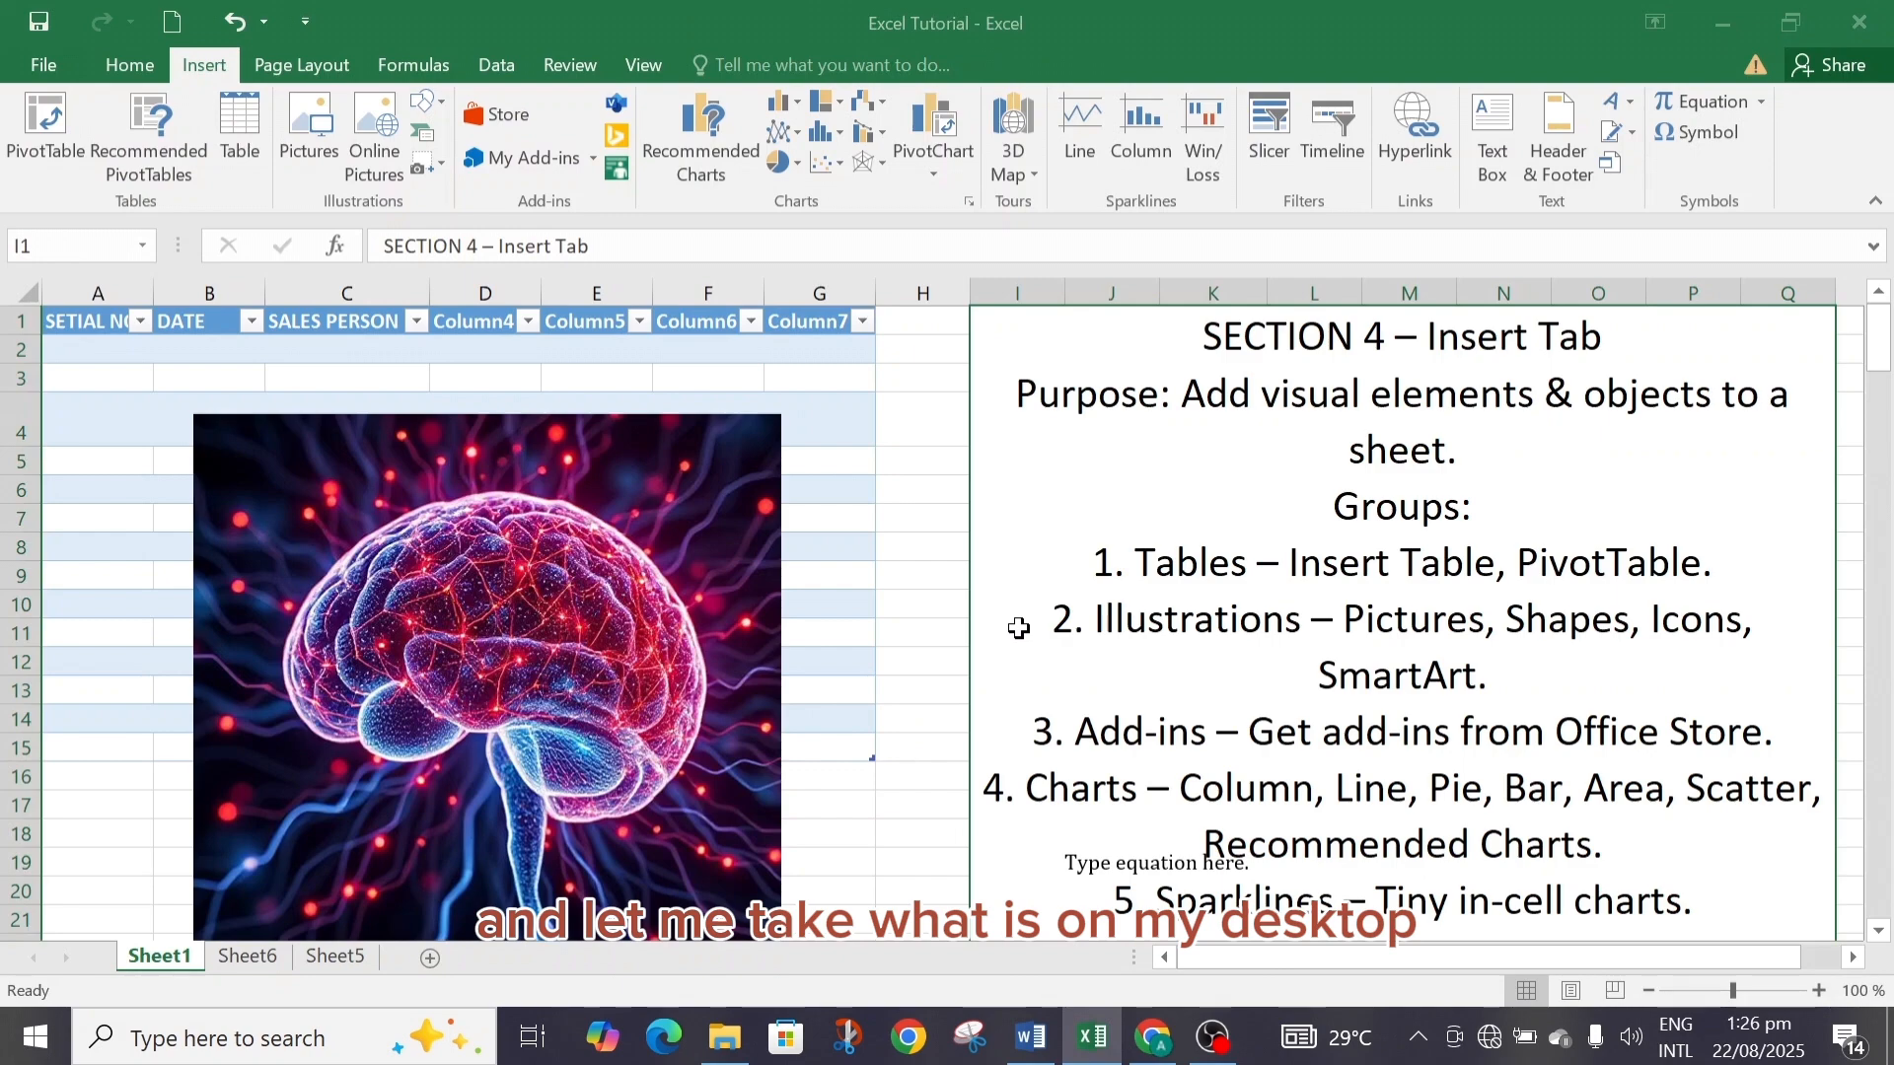
Minimize the open windows and insert a screen clipping of the whole desktop into the sheet.
left_click(1722, 23)
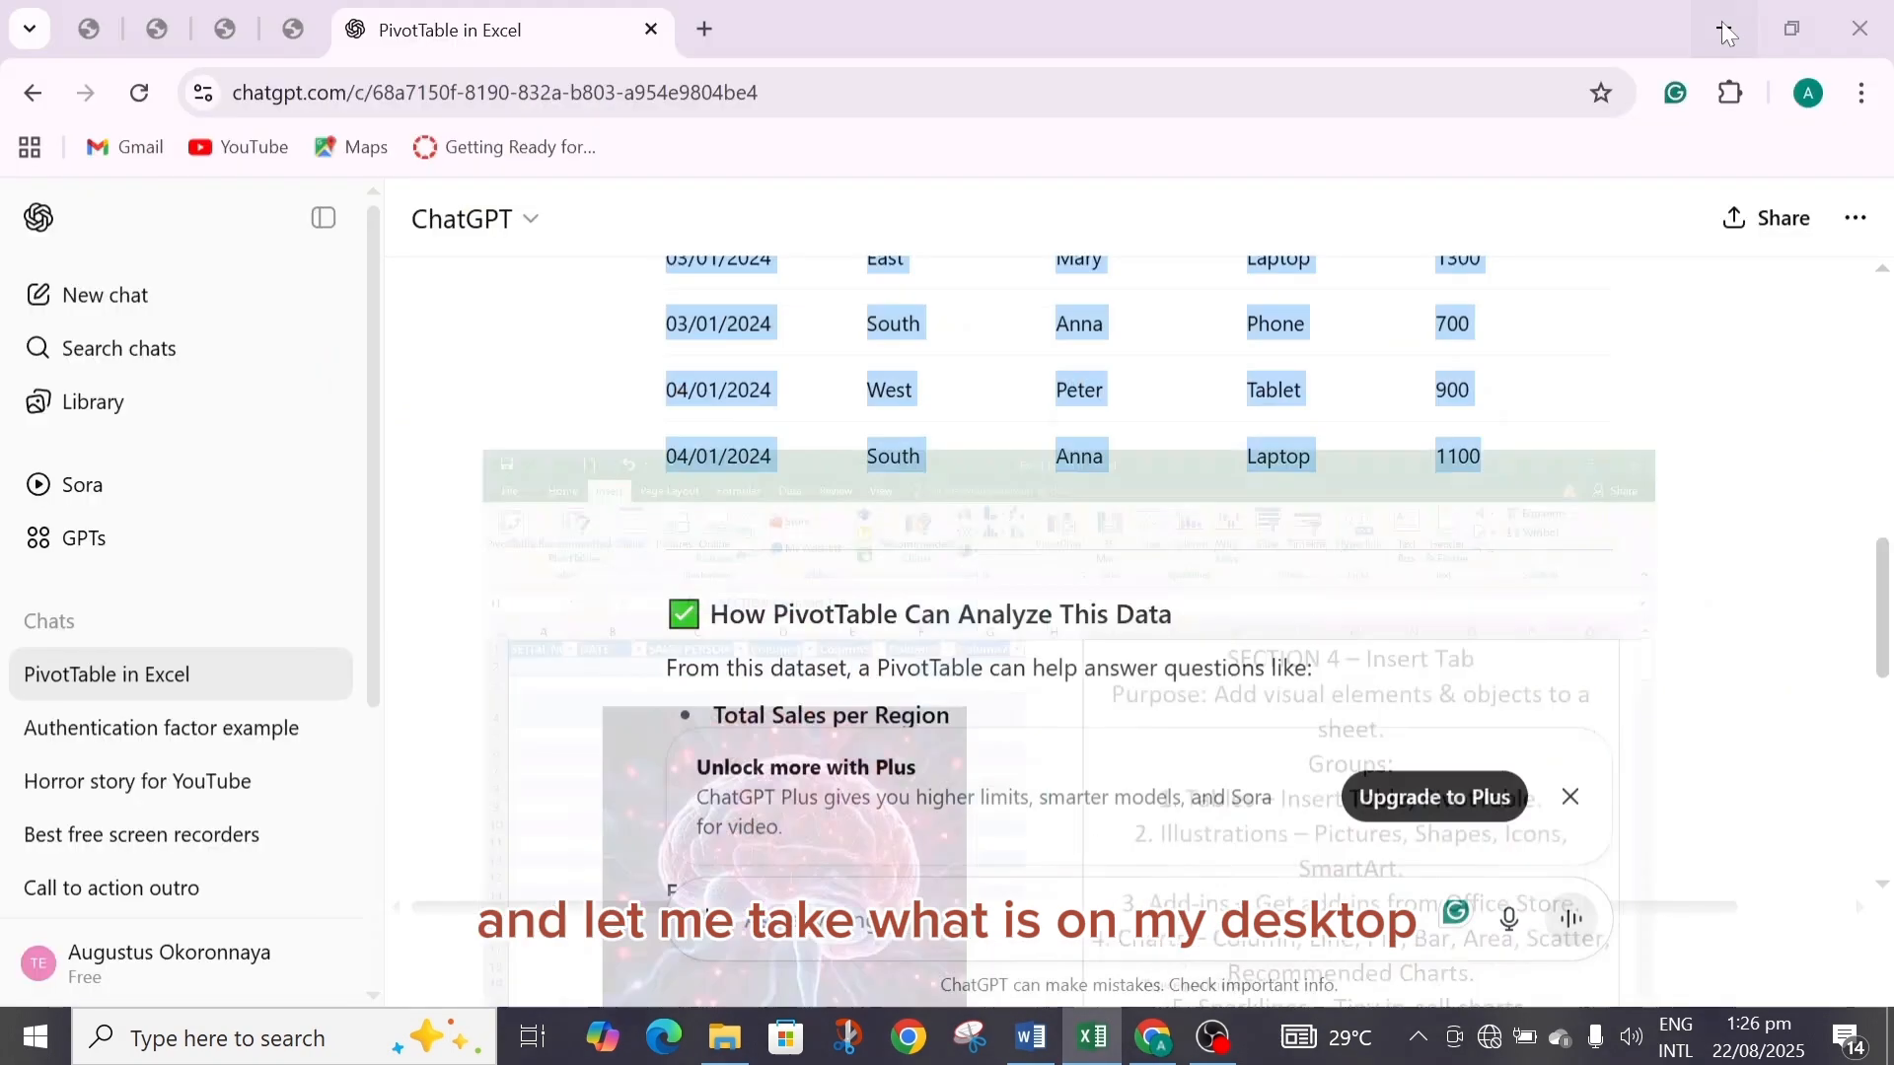
left_click(1724, 30)
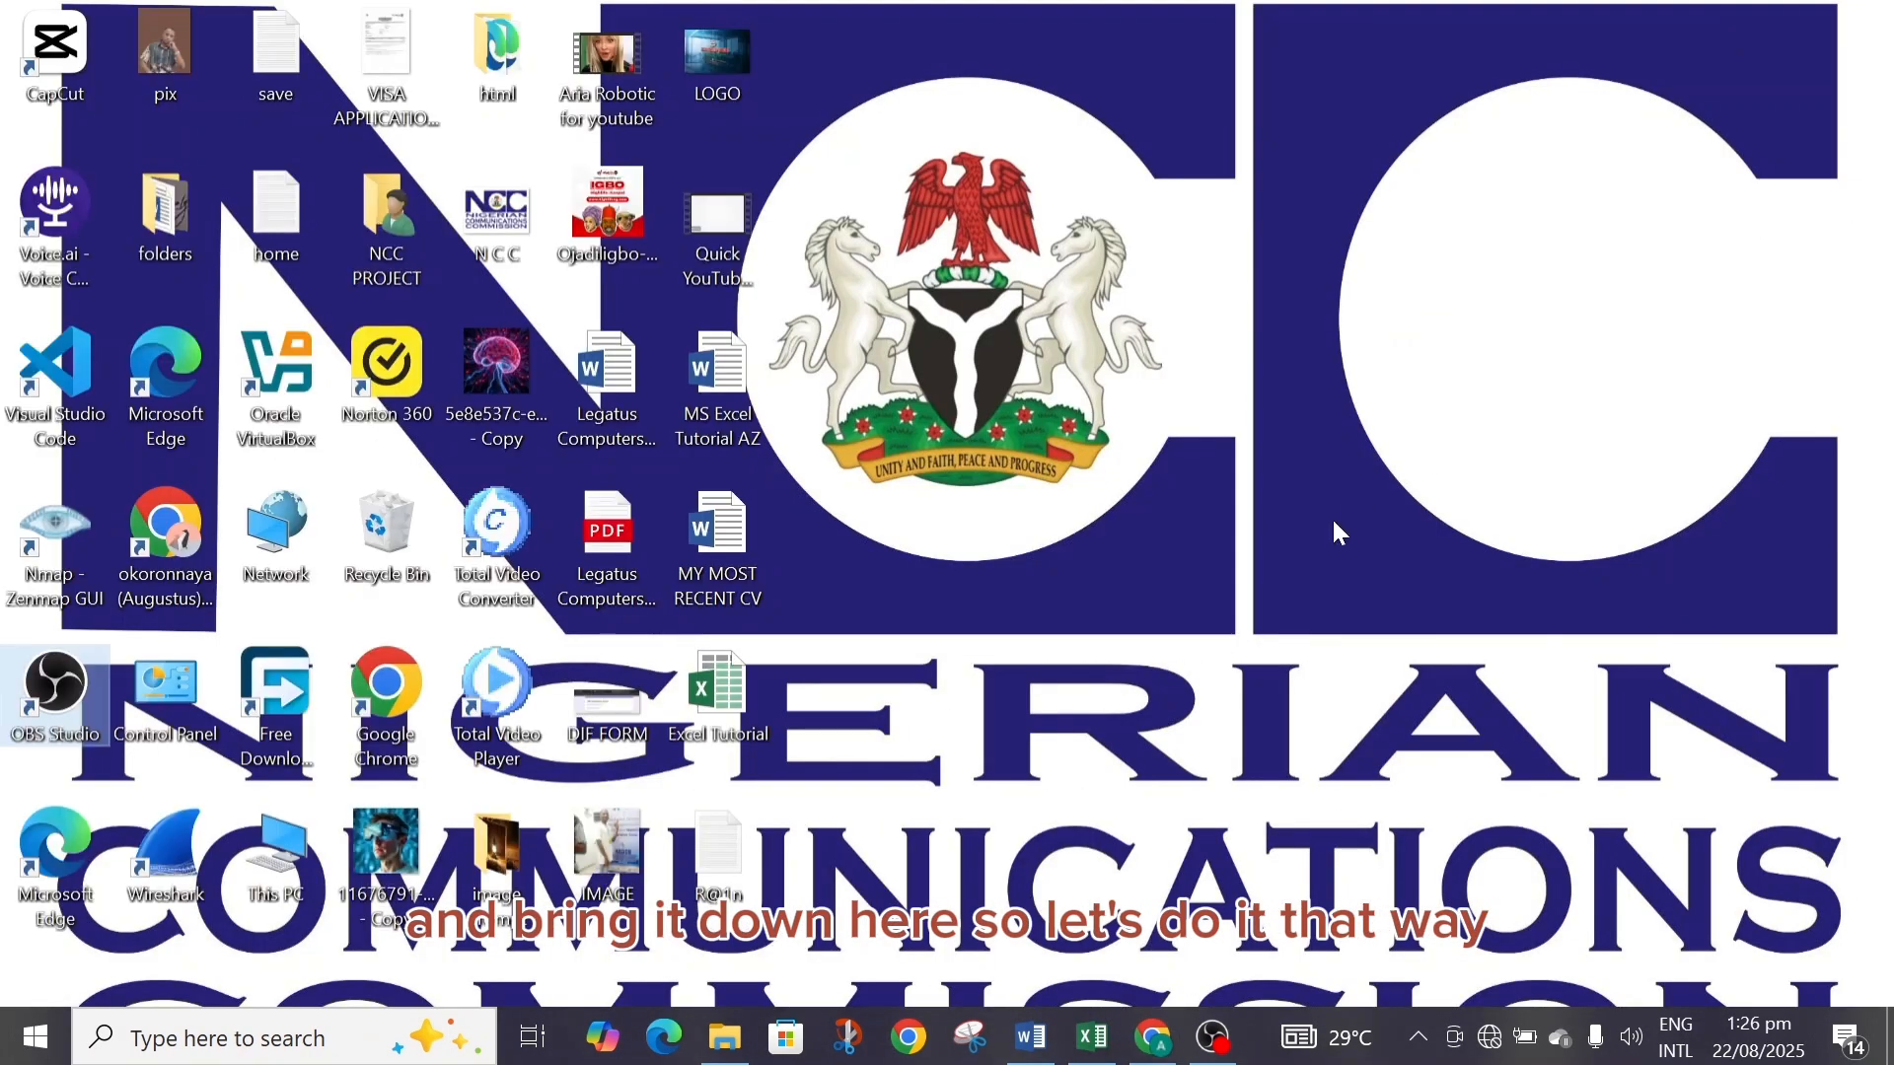
left_click(1092, 1040)
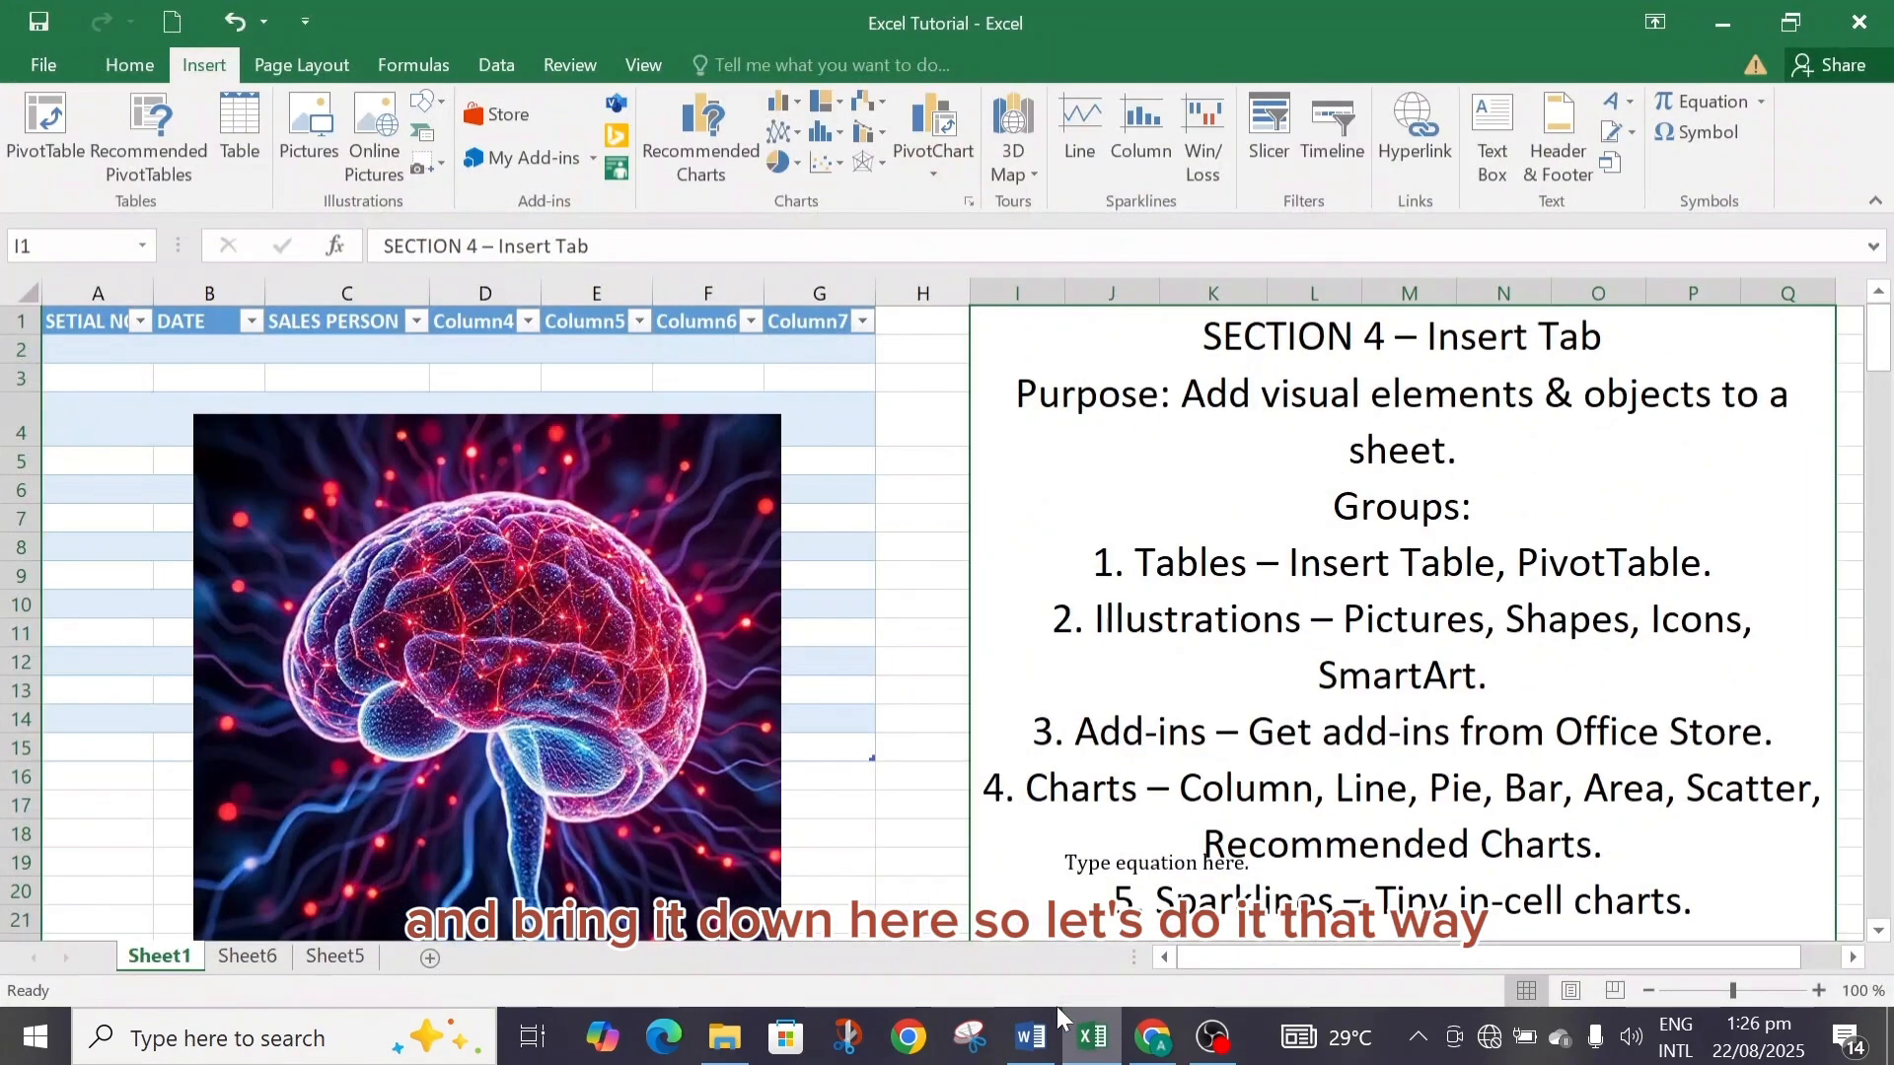
left_click(438, 161)
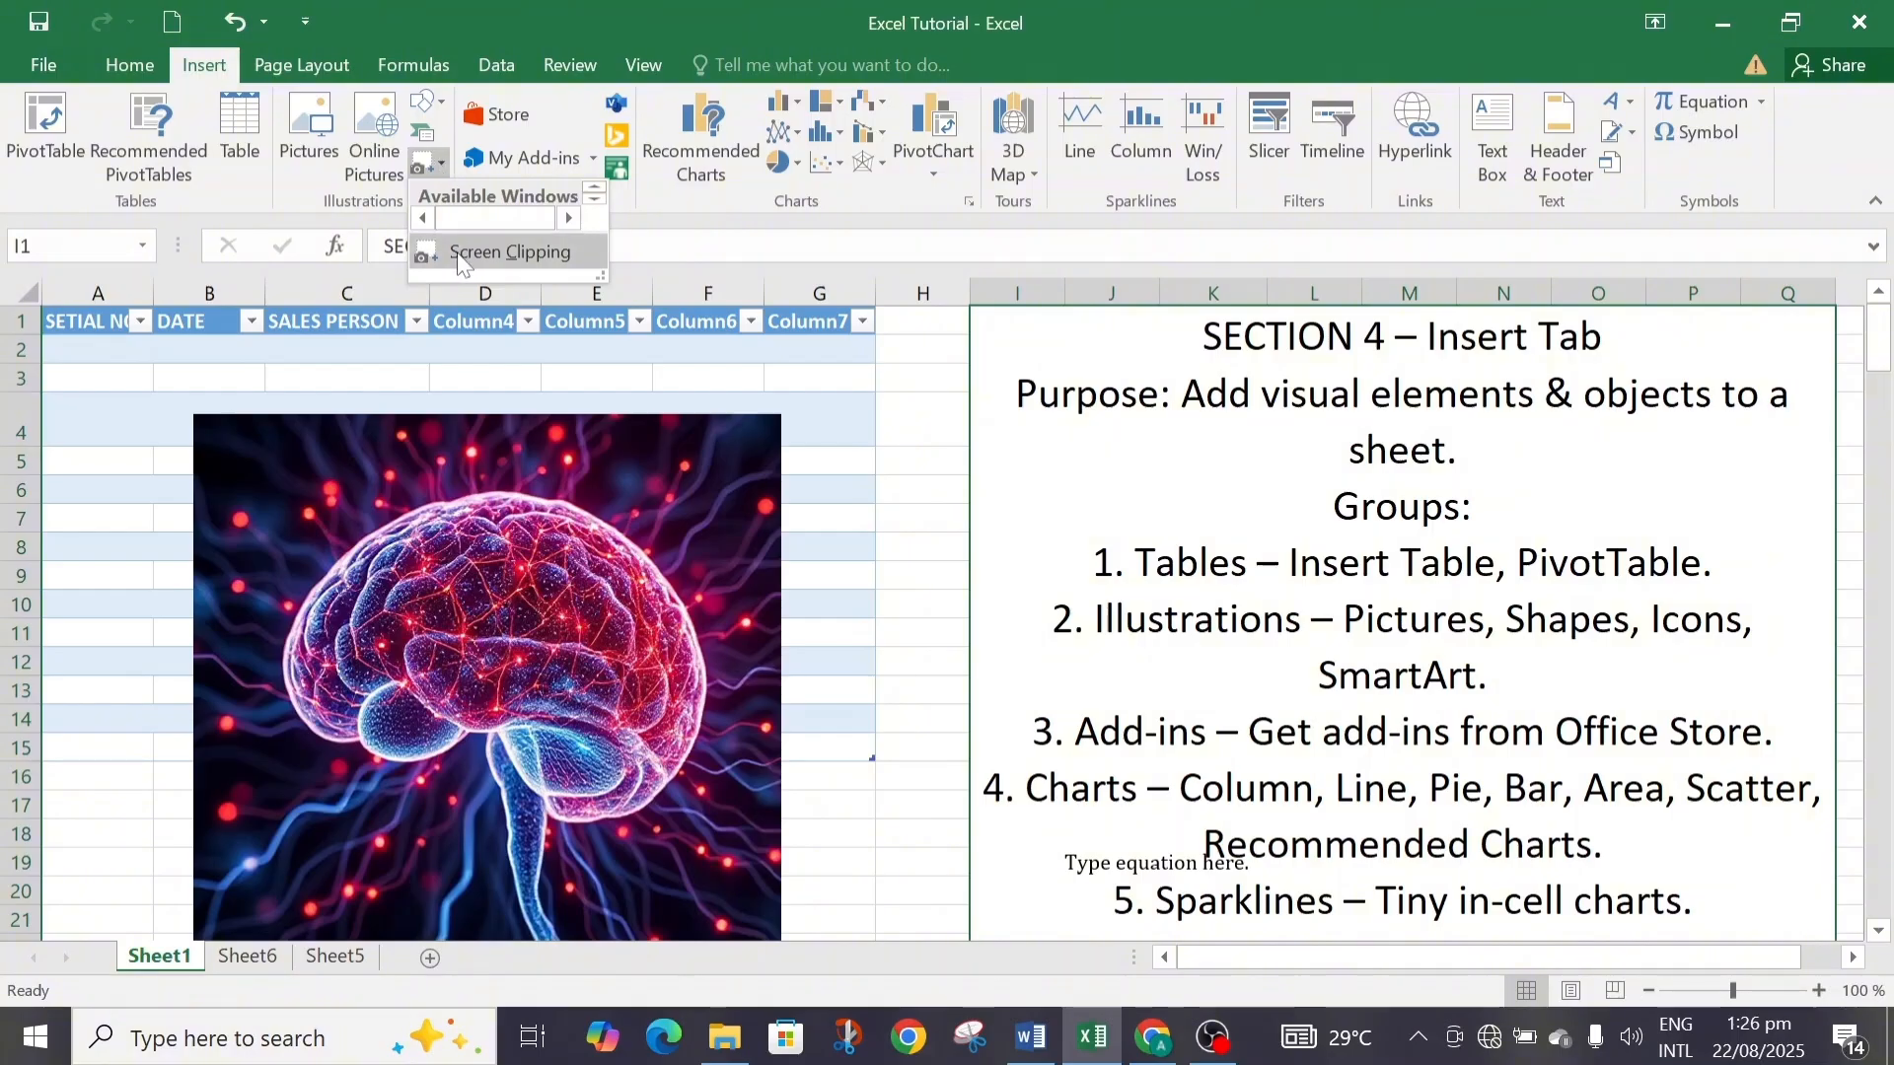
left_click(508, 254)
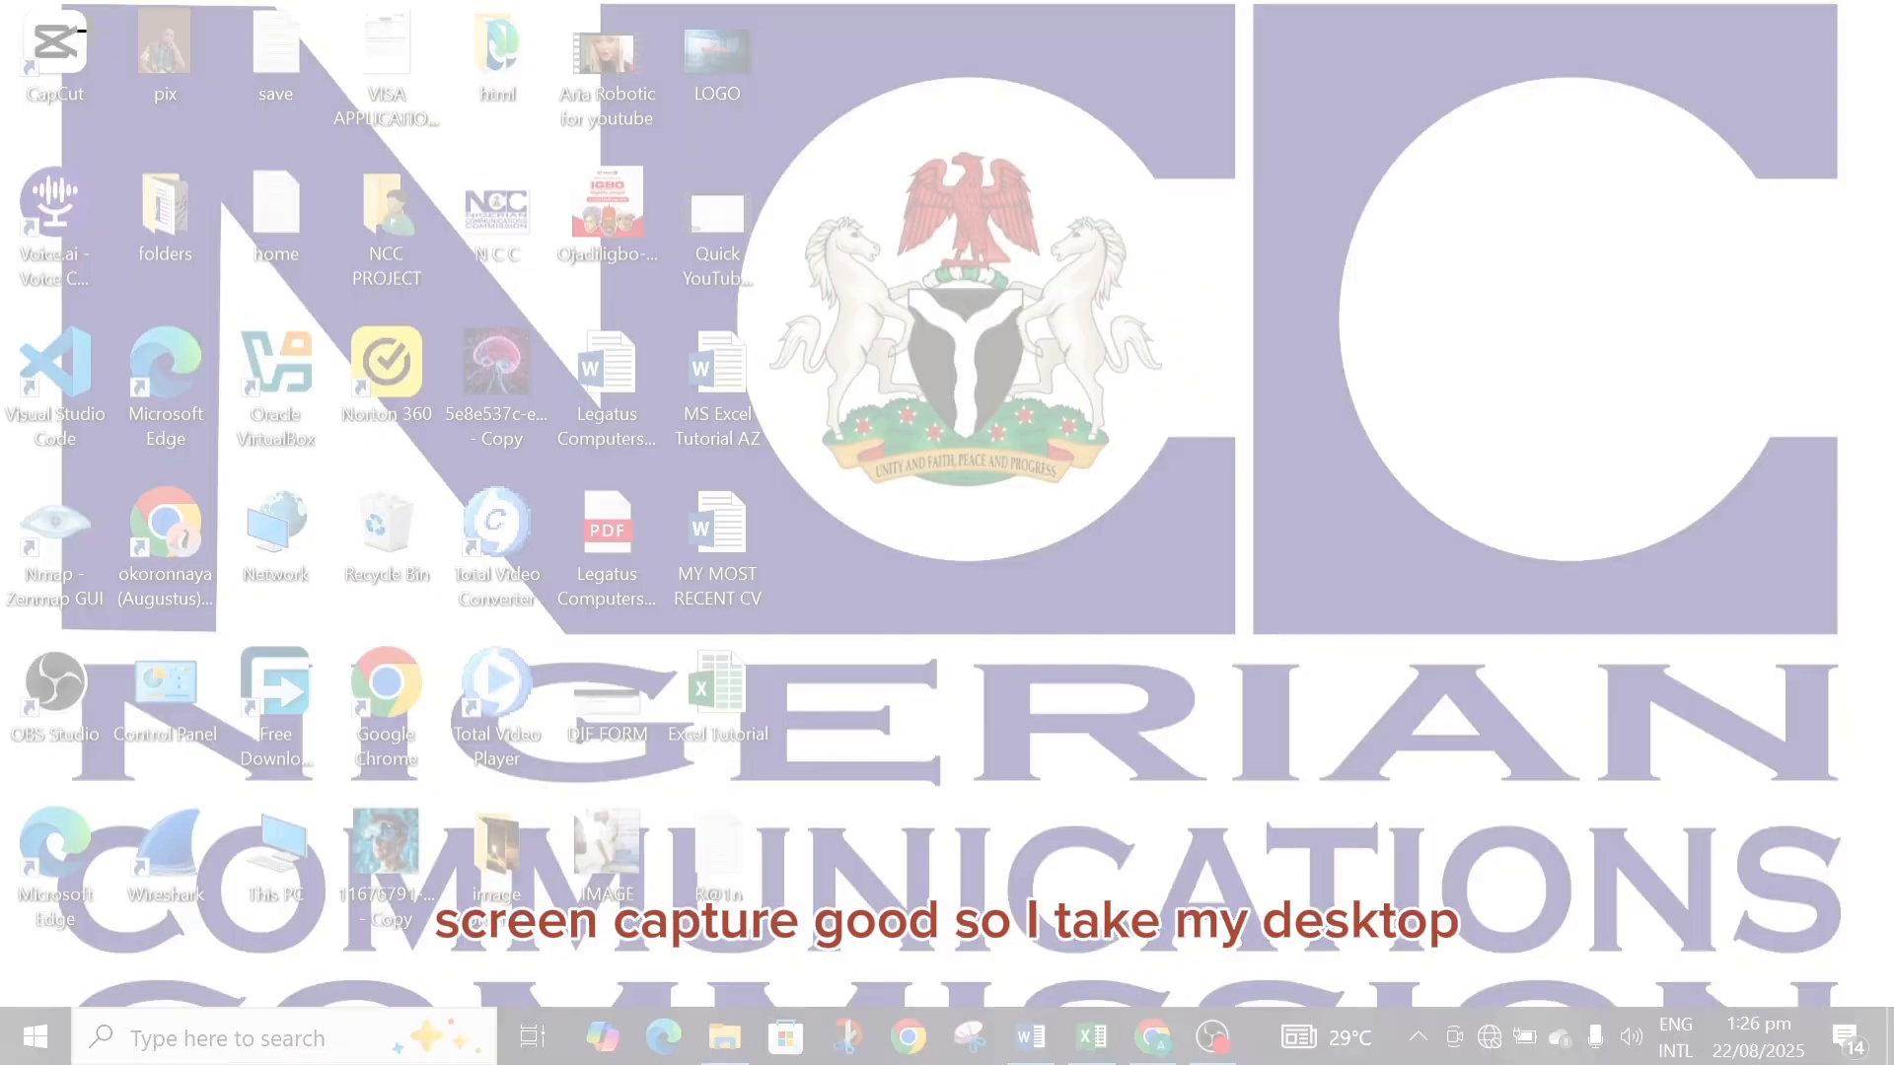
left_click_drag(8, 6, 1787, 1012)
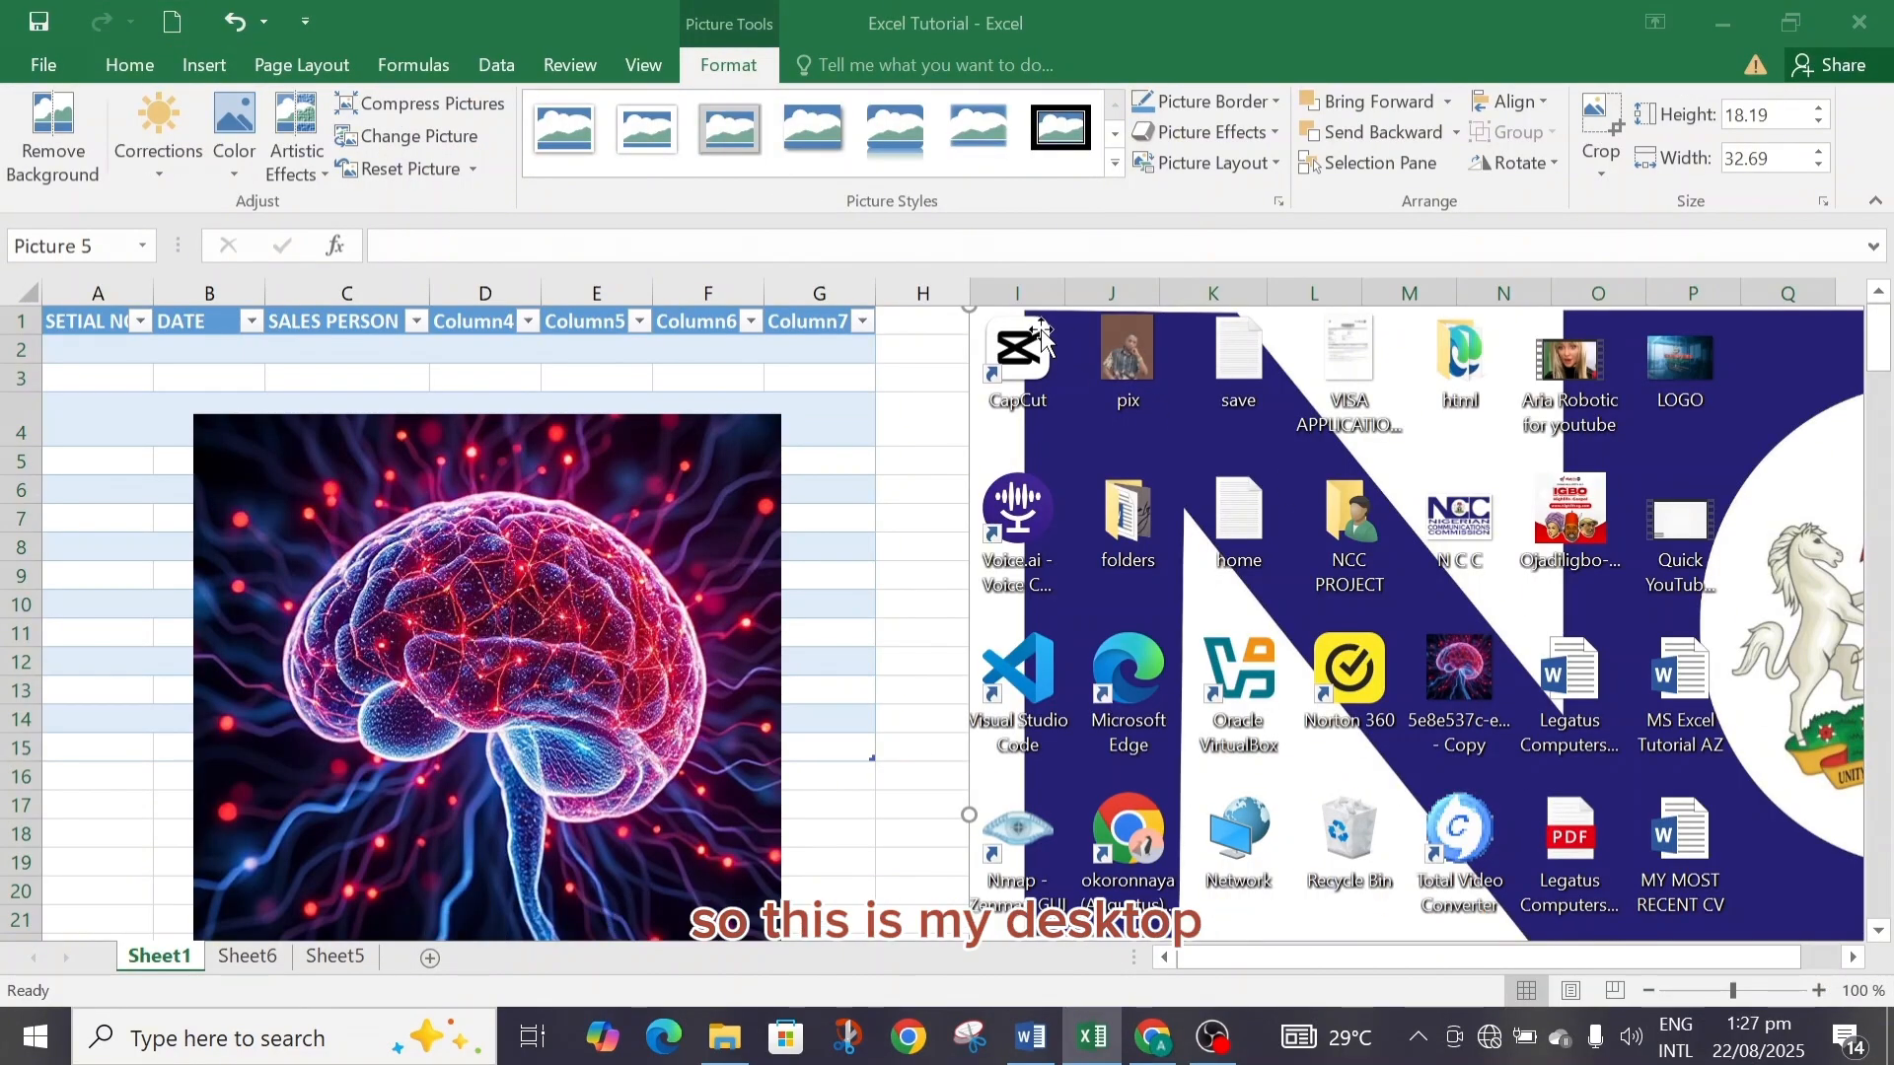
Resize the screen clipping to about 8.7 by 15.63 and position it over columns H to Q near the sheet's top.
mouse_move(1877, 337)
left_mouse_down()
mouse_move(1878, 371)
mouse_move(1879, 309)
left_mouse_up()
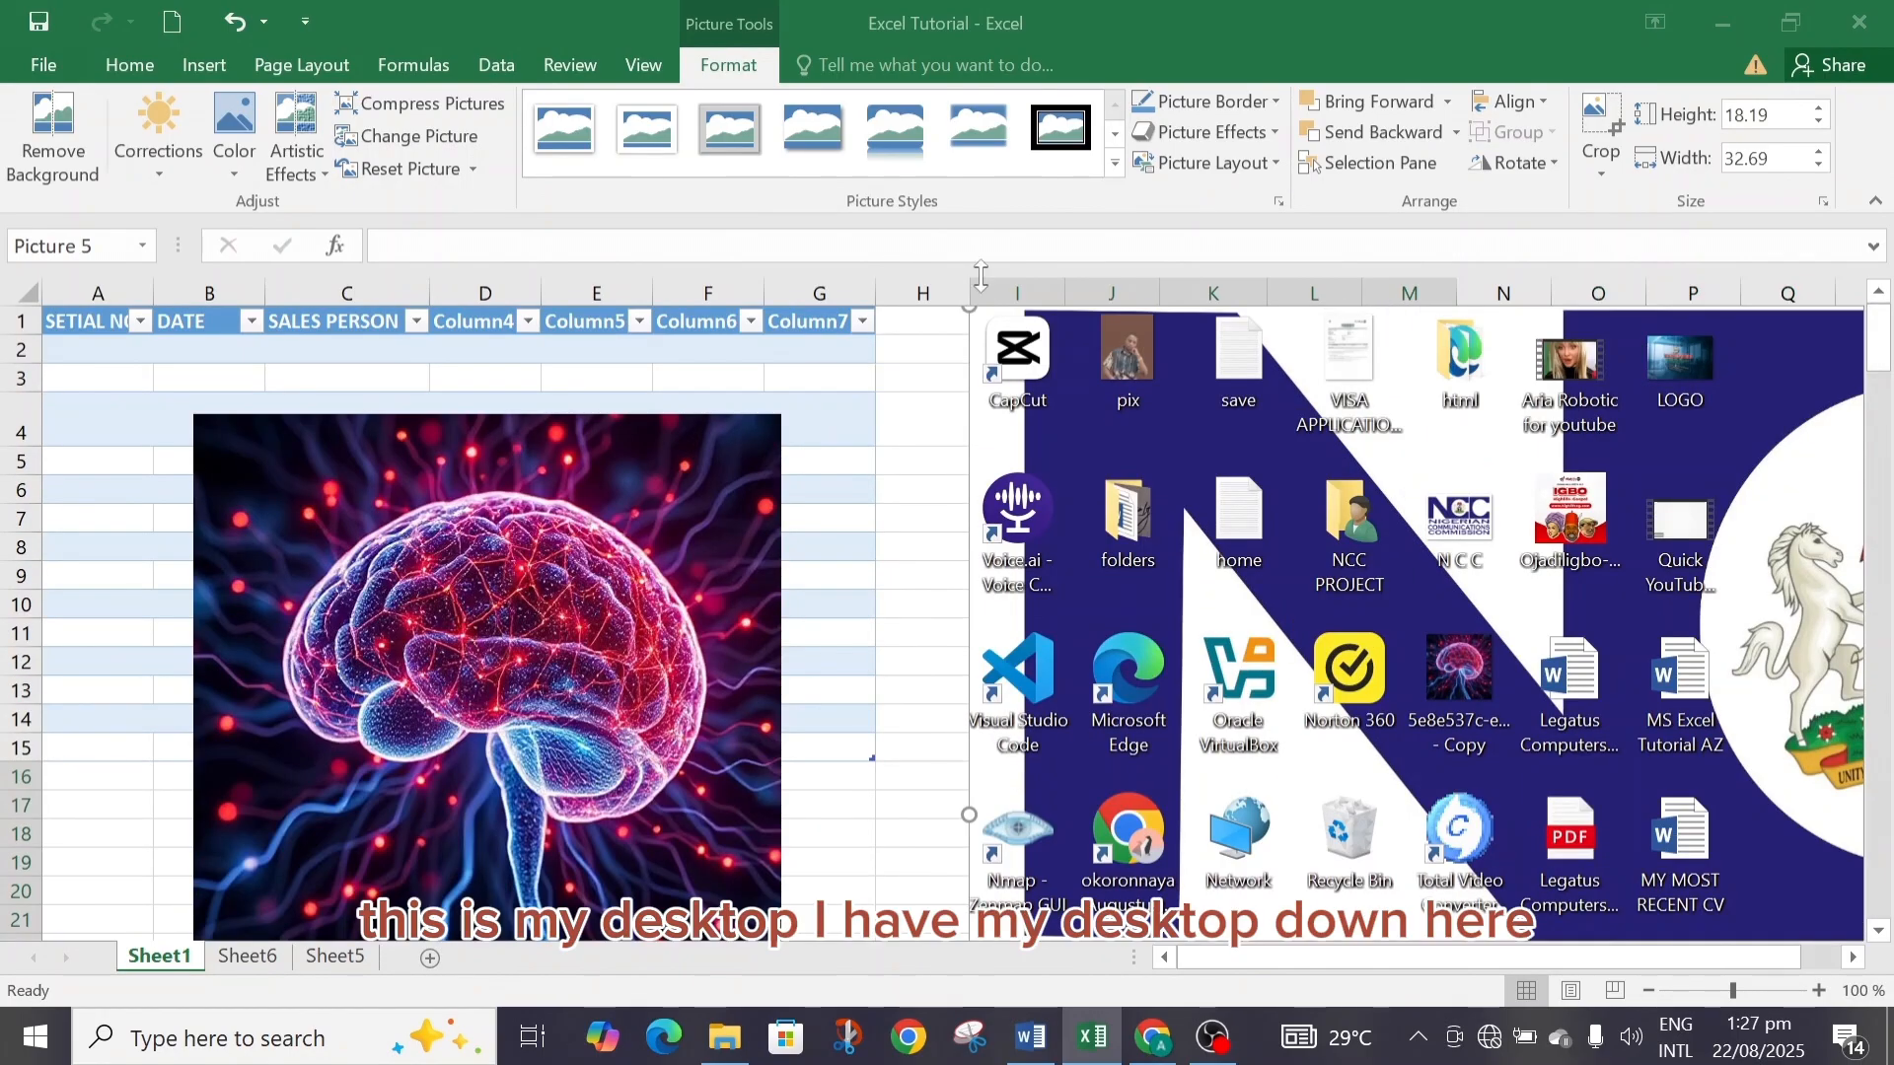
left_click_drag(965, 310, 1160, 409)
left_click_drag(1415, 543, 876, 492)
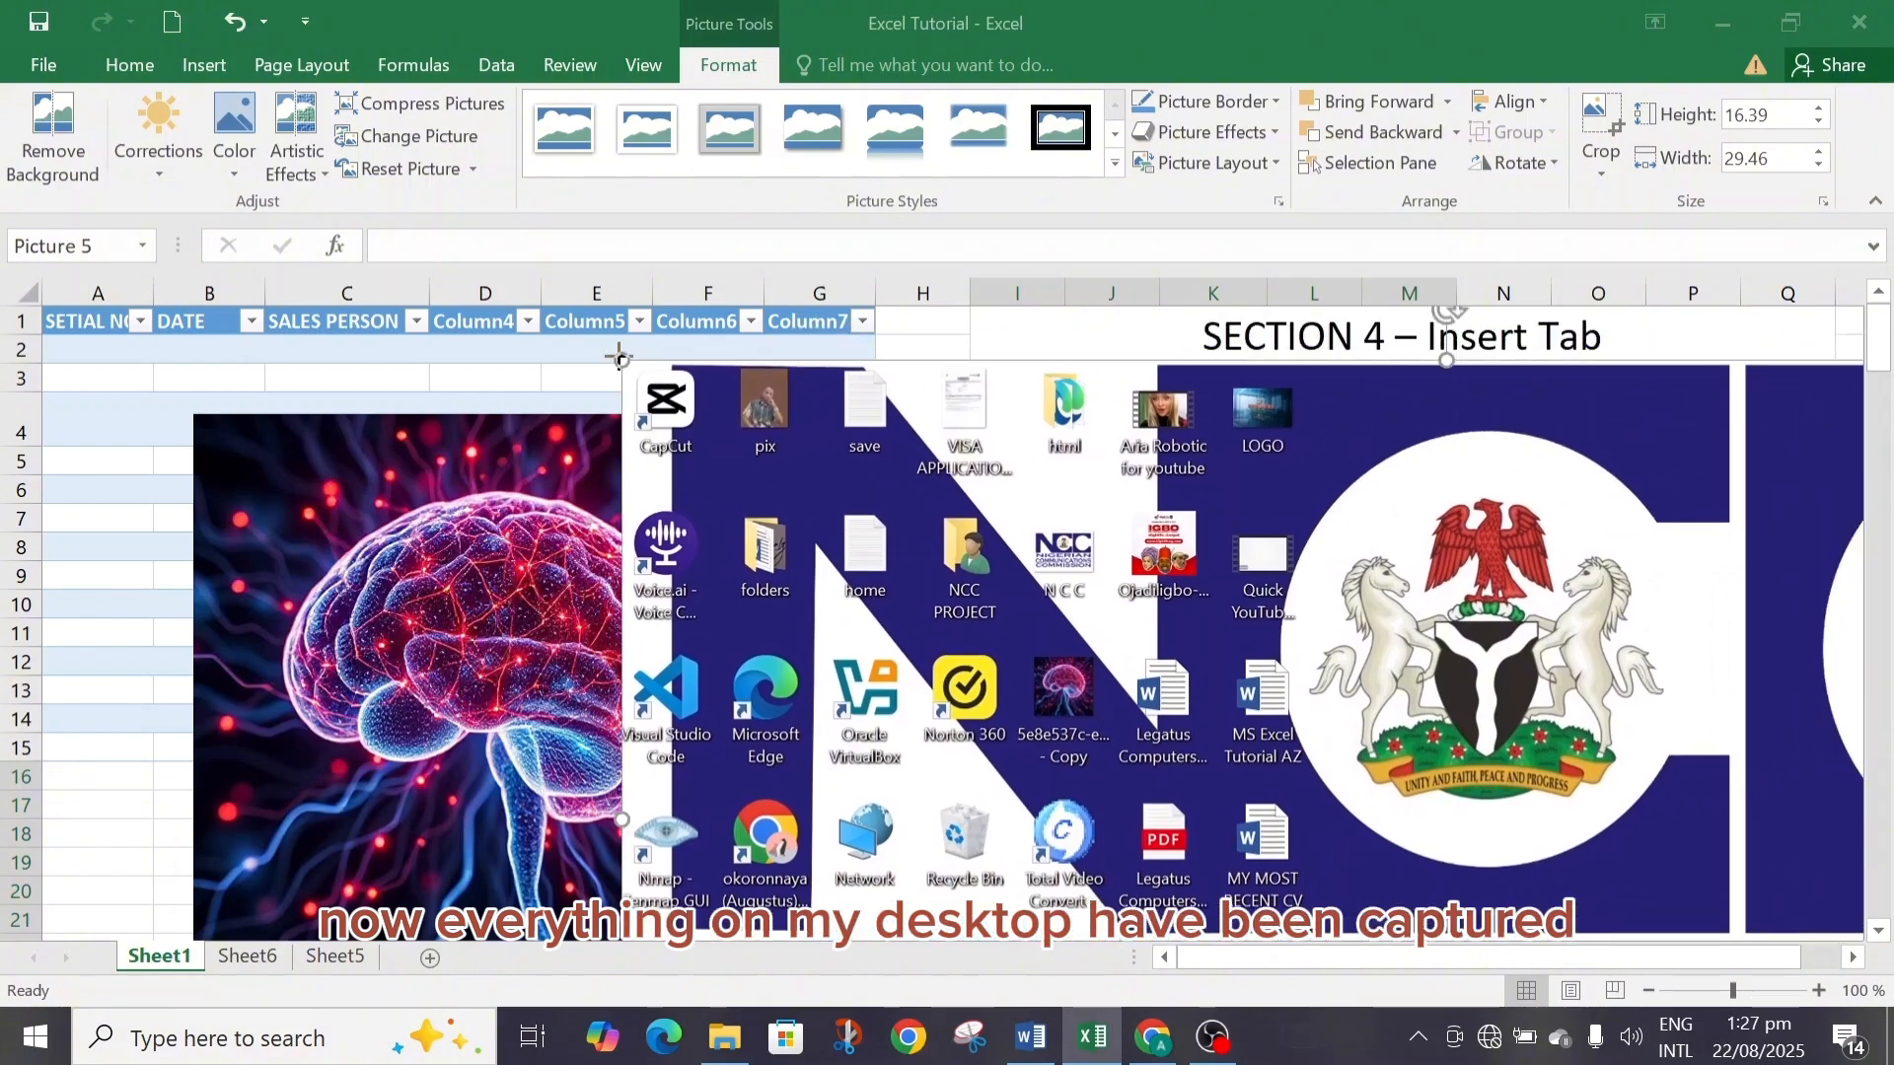
left_click_drag(617, 355, 974, 557)
left_click_drag(1330, 684, 674, 435)
left_click_drag(1589, 356, 1583, 436)
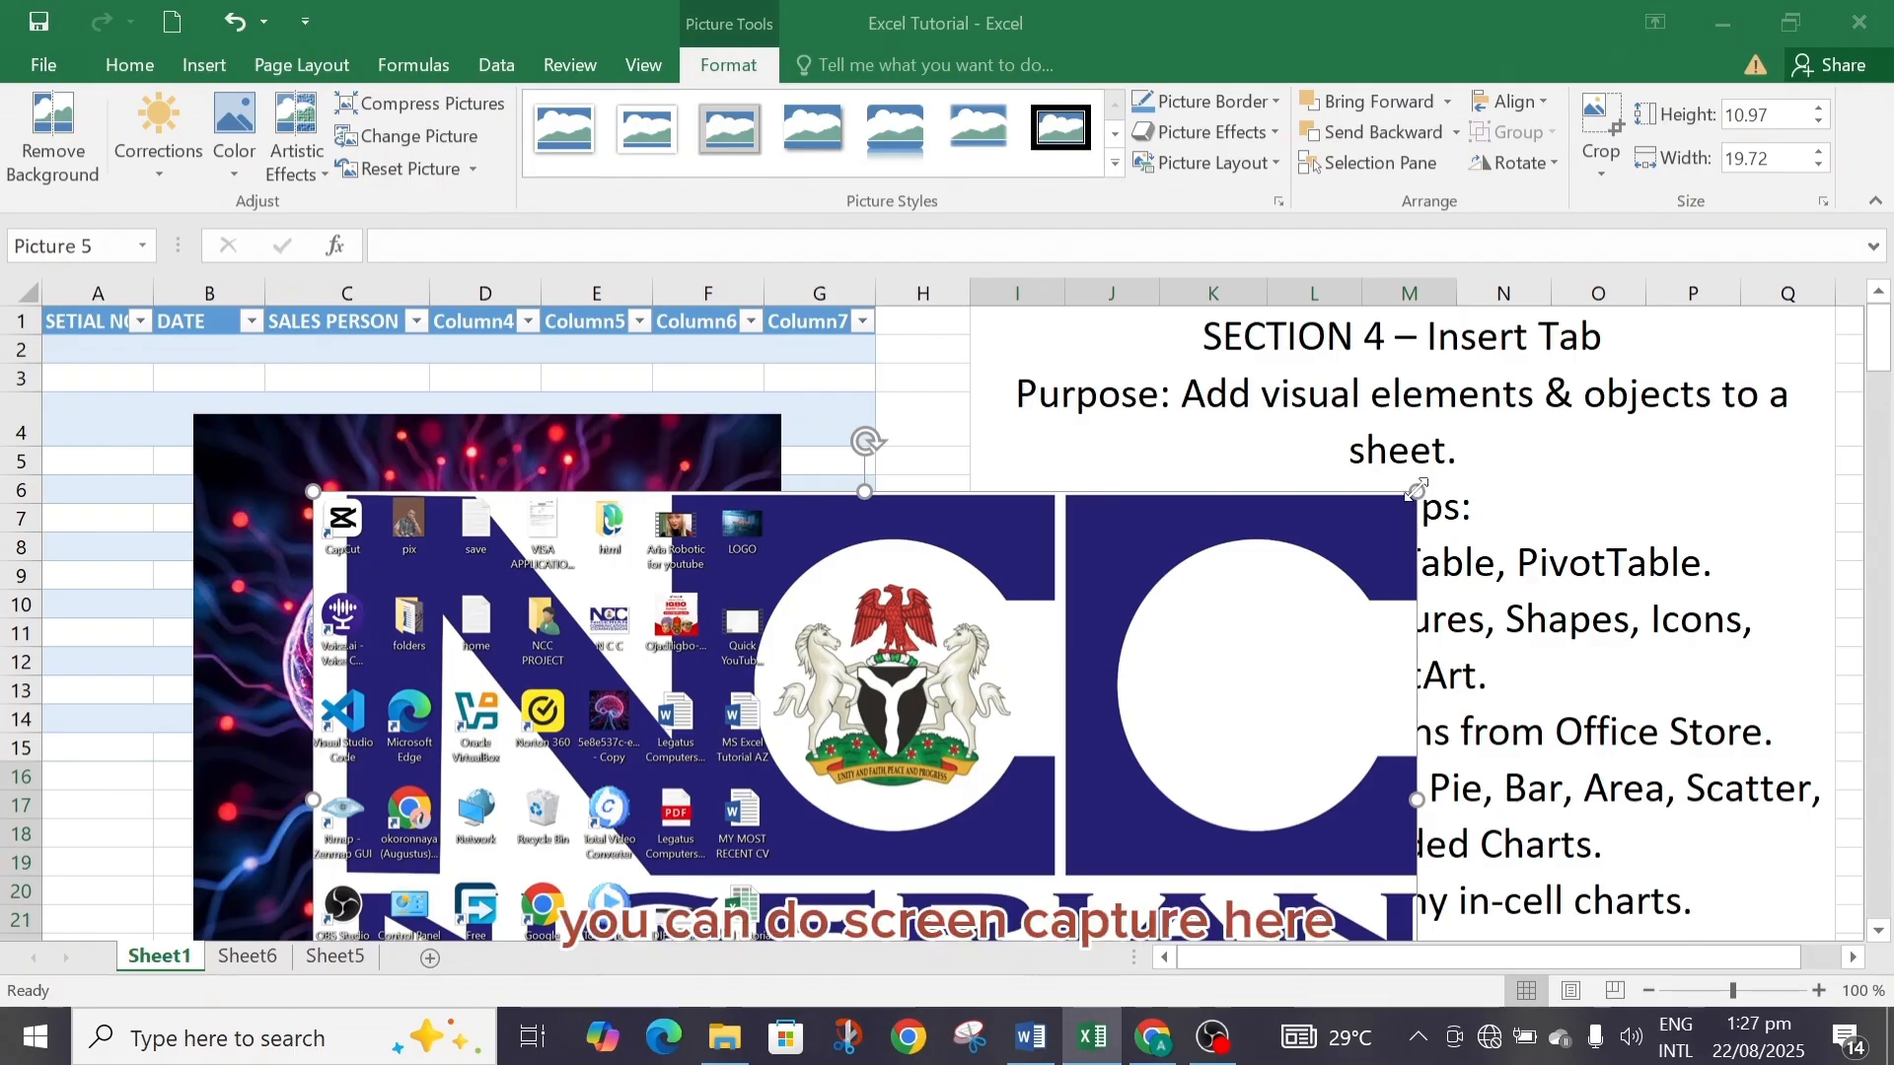
left_click_drag(1418, 493, 1188, 619)
left_click_drag(868, 759, 1198, 511)
left_click_drag(1318, 530, 1576, 506)
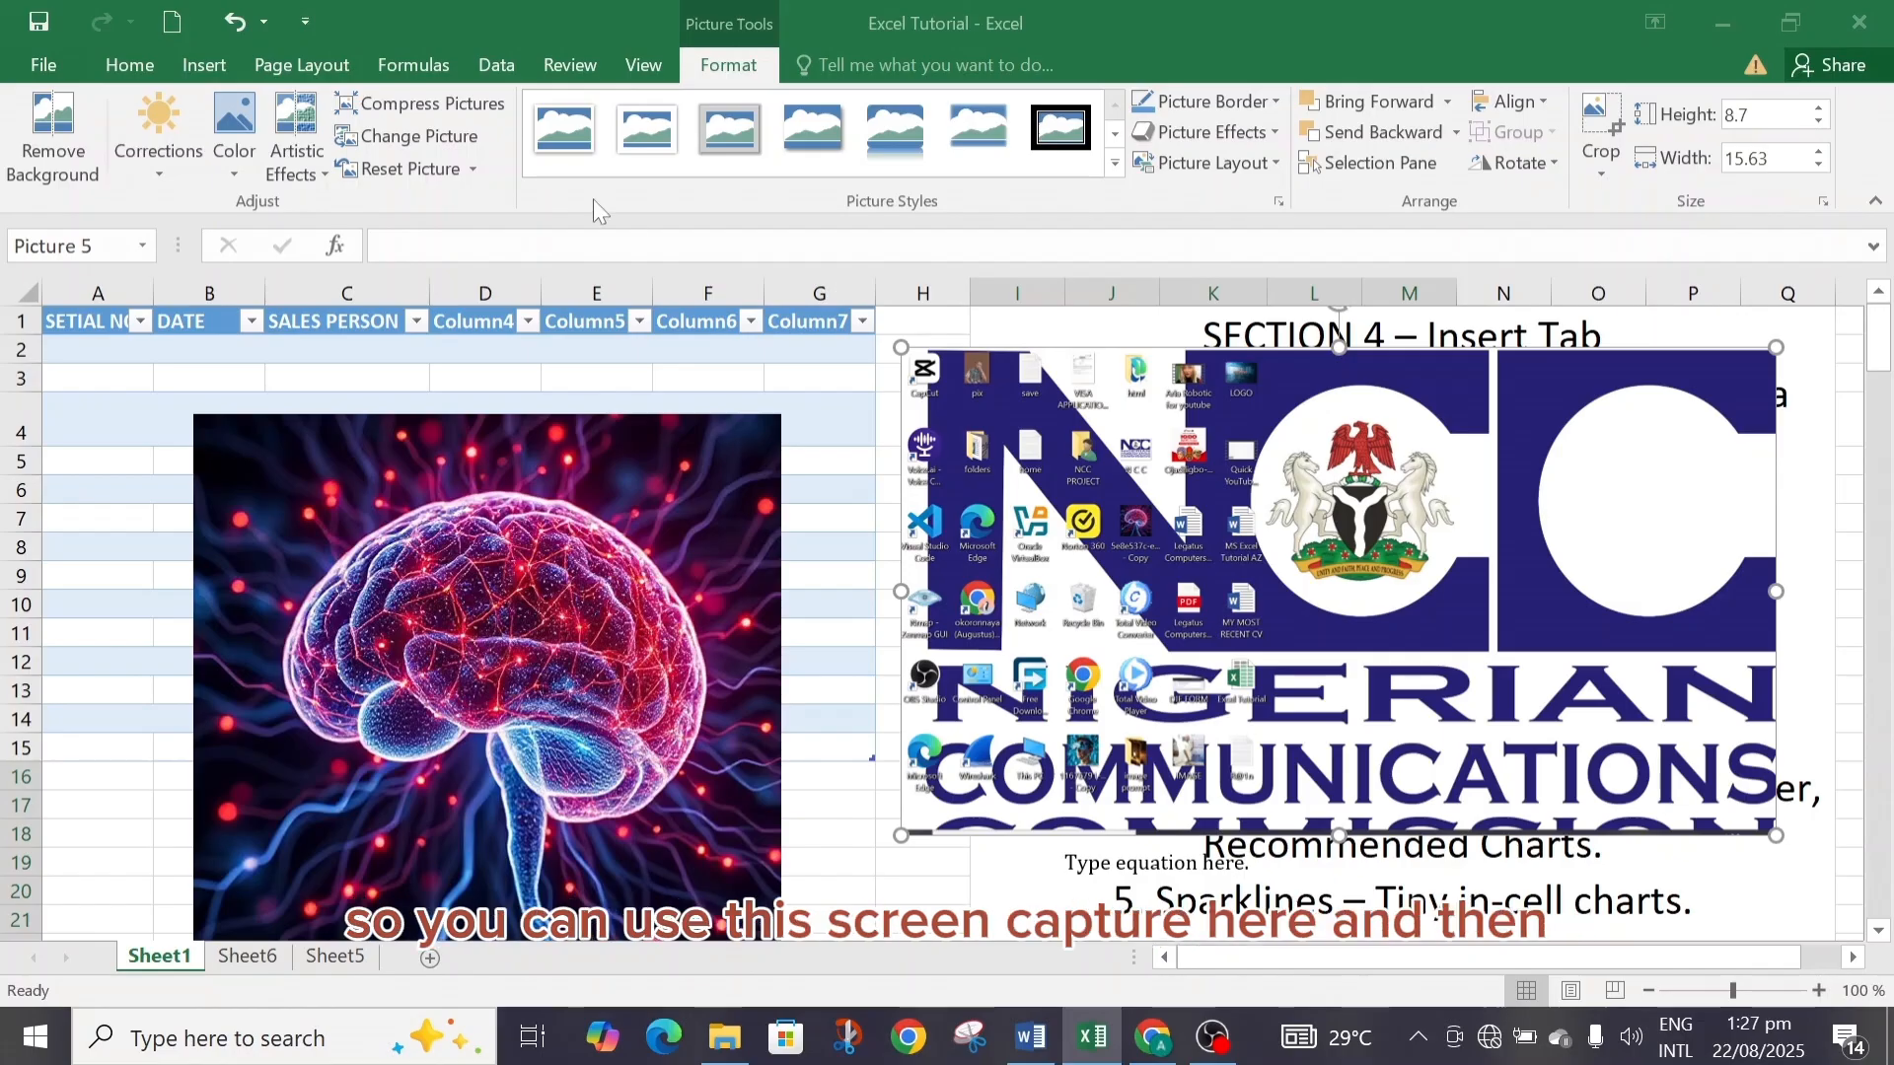
Attempt another full-desktop screen clipping, then delete the screen clipping picture from the sheet.
left_click(200, 69)
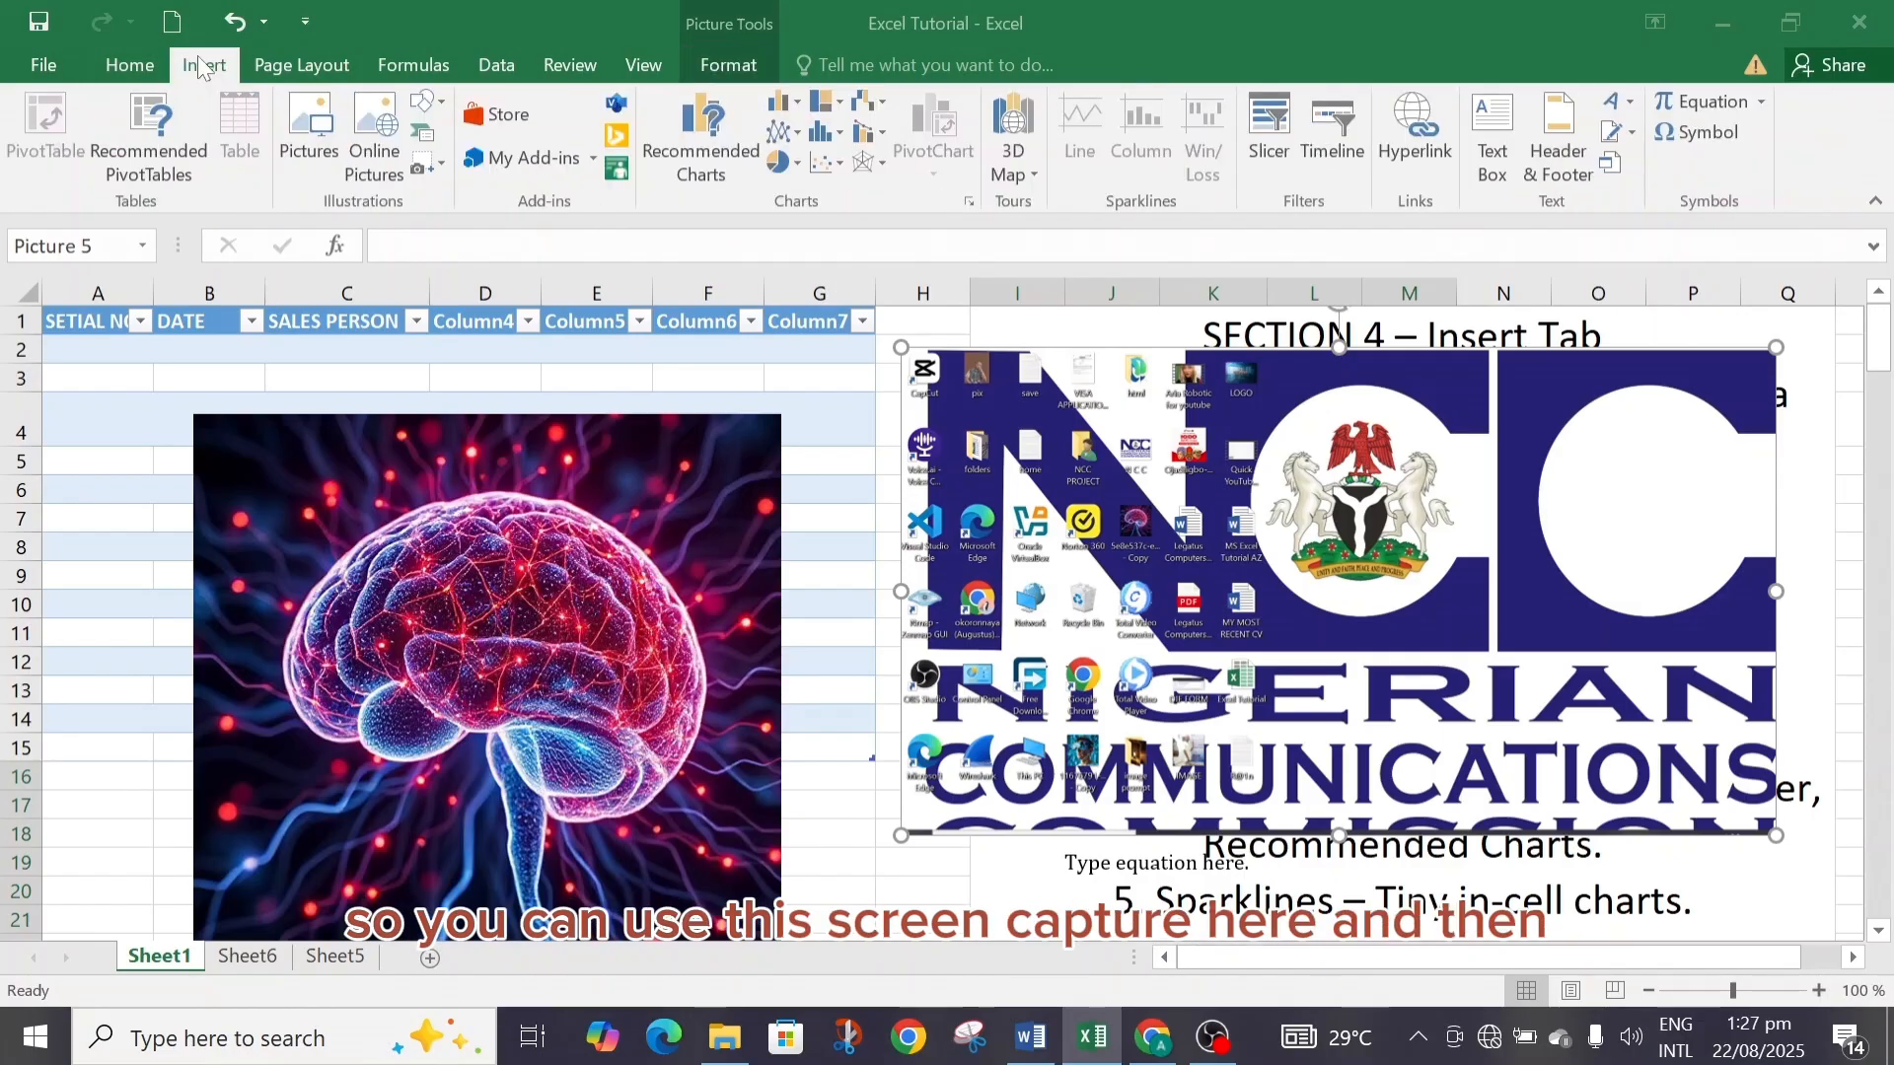
left_click(441, 166)
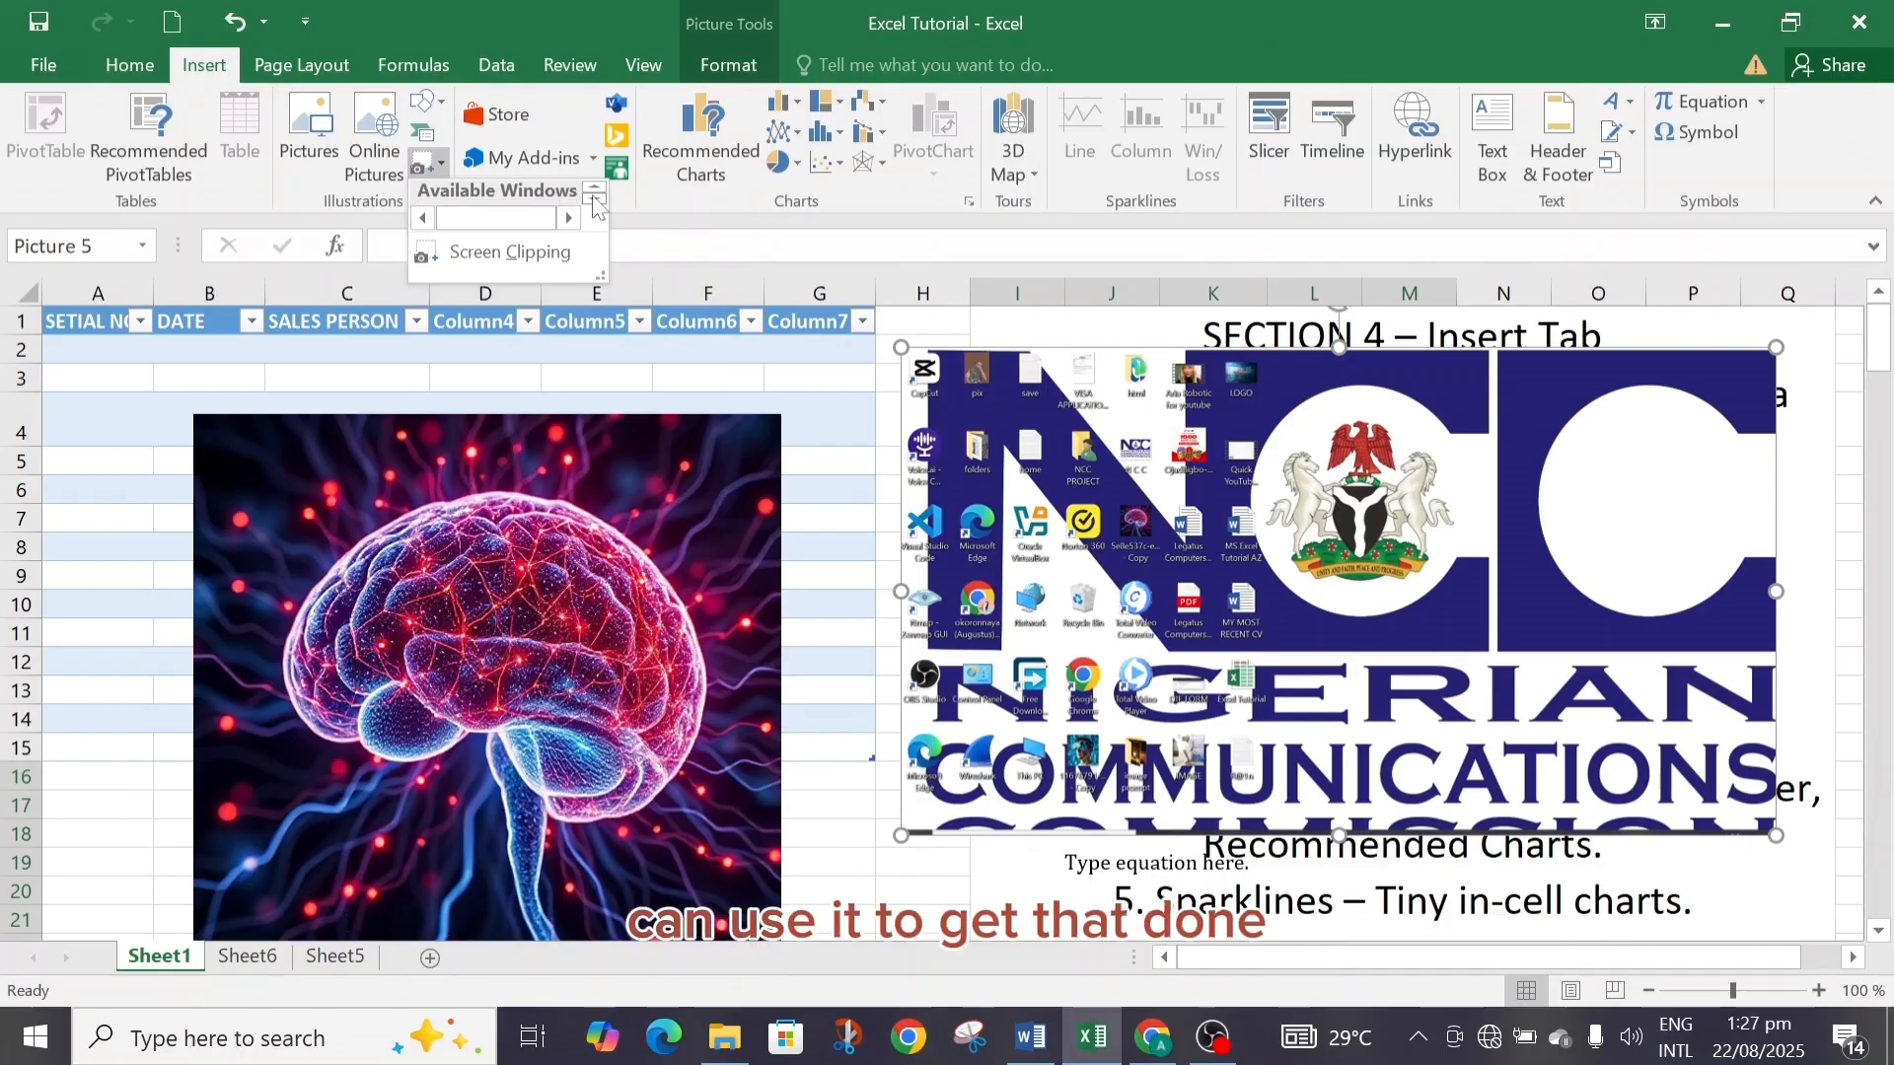
left_click(594, 189)
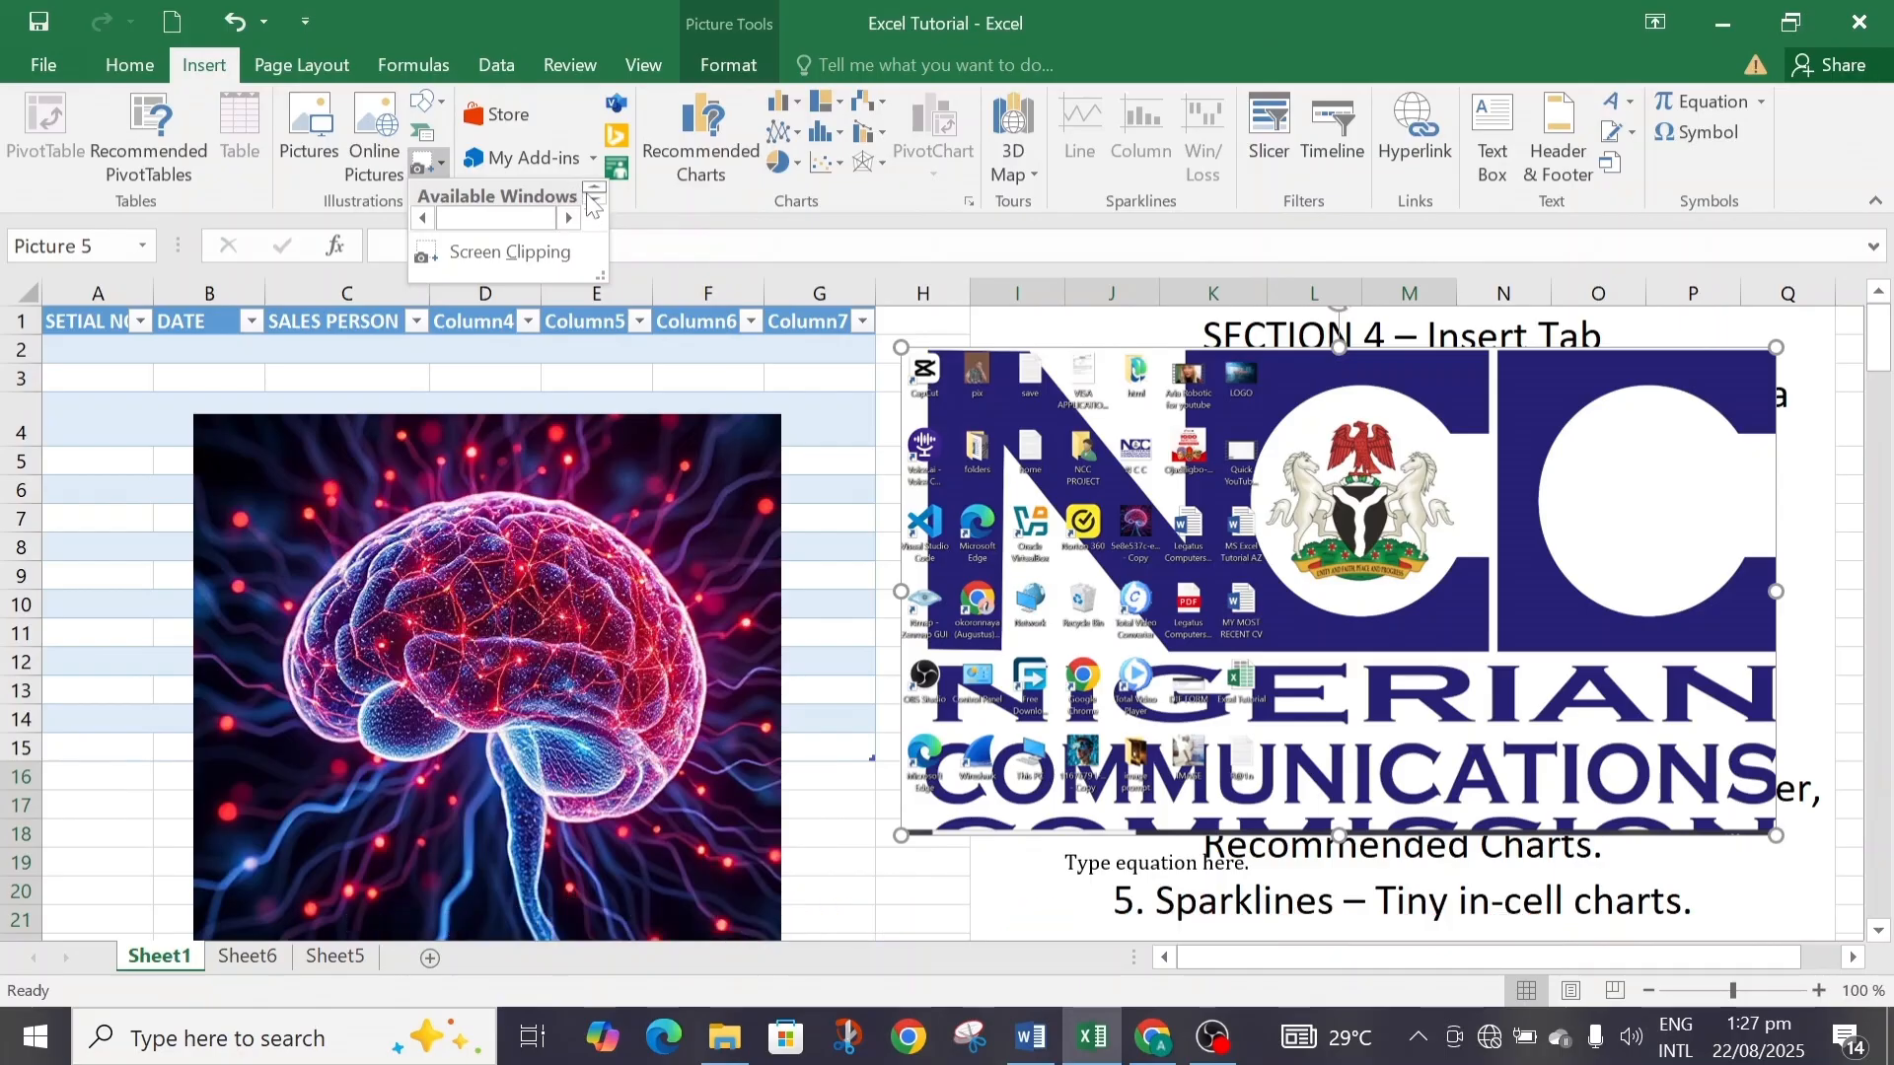
left_click(432, 258)
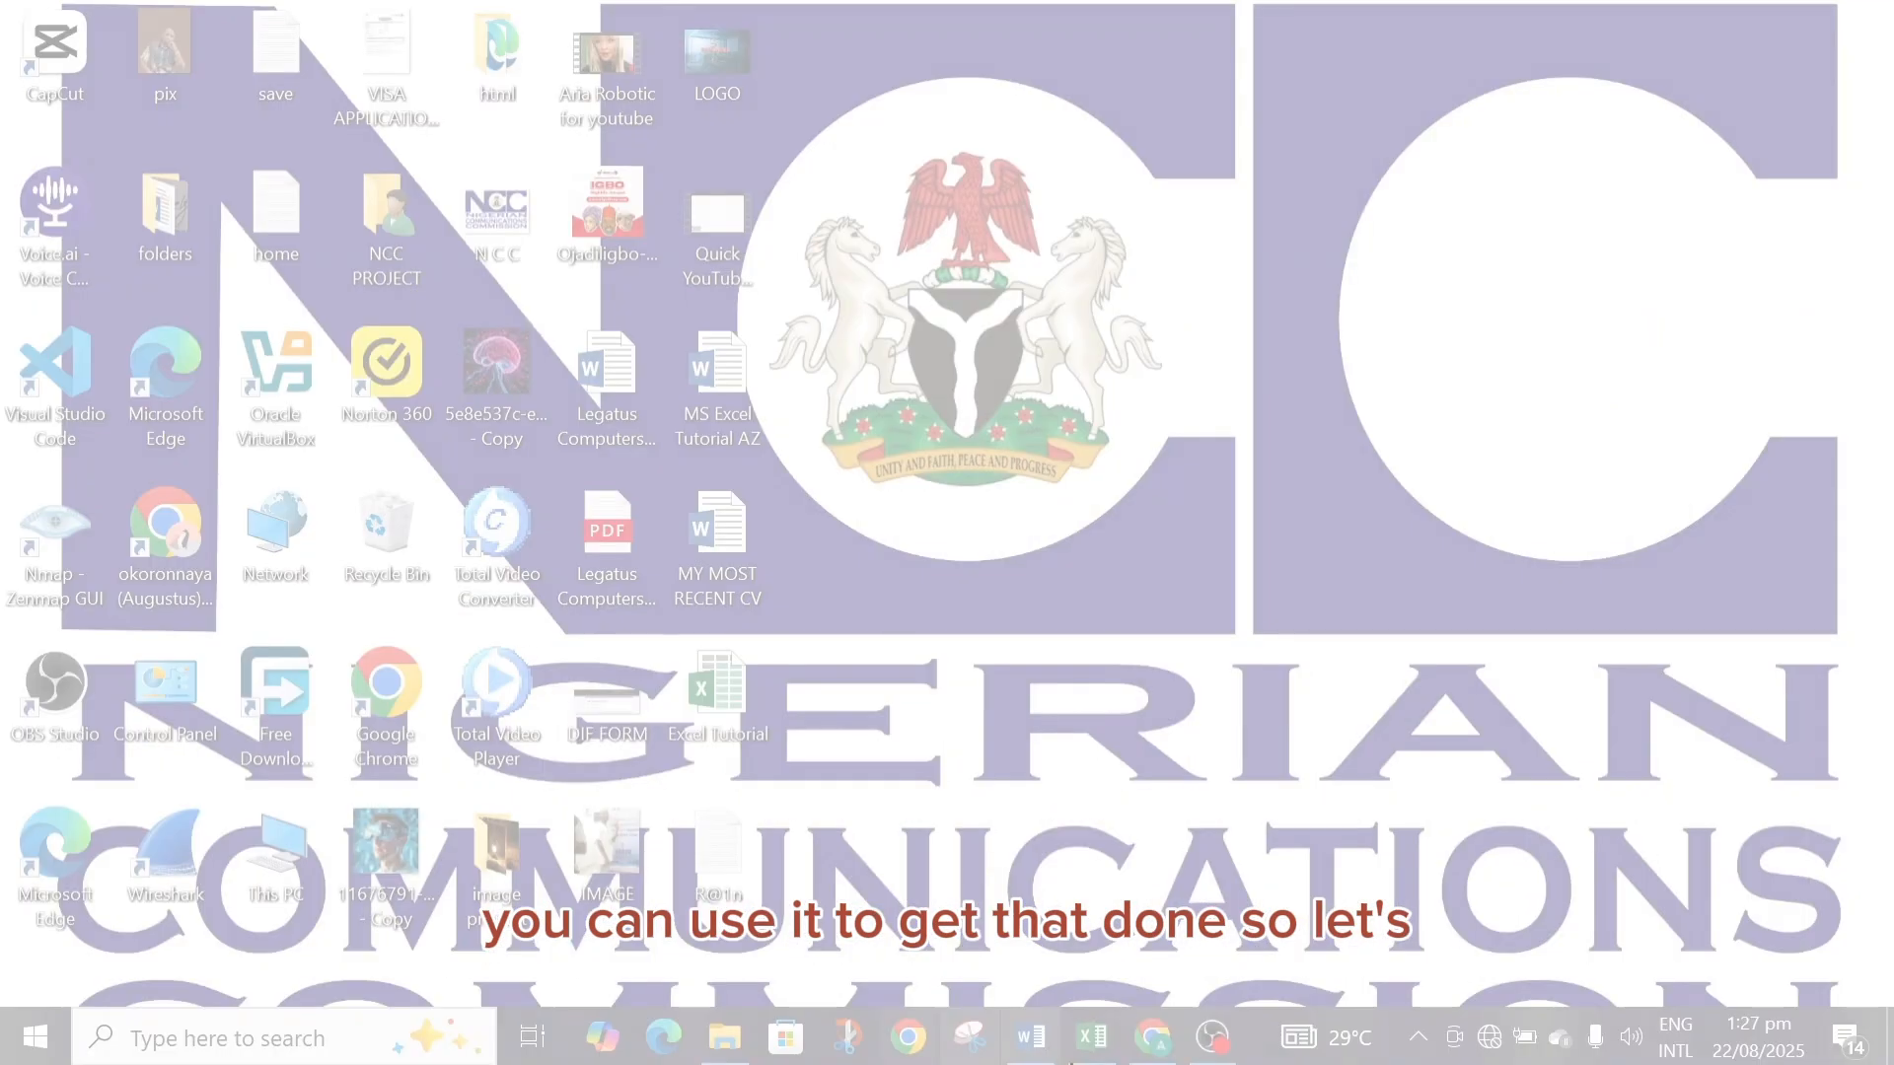
left_click_drag(3, 2, 1836, 1016)
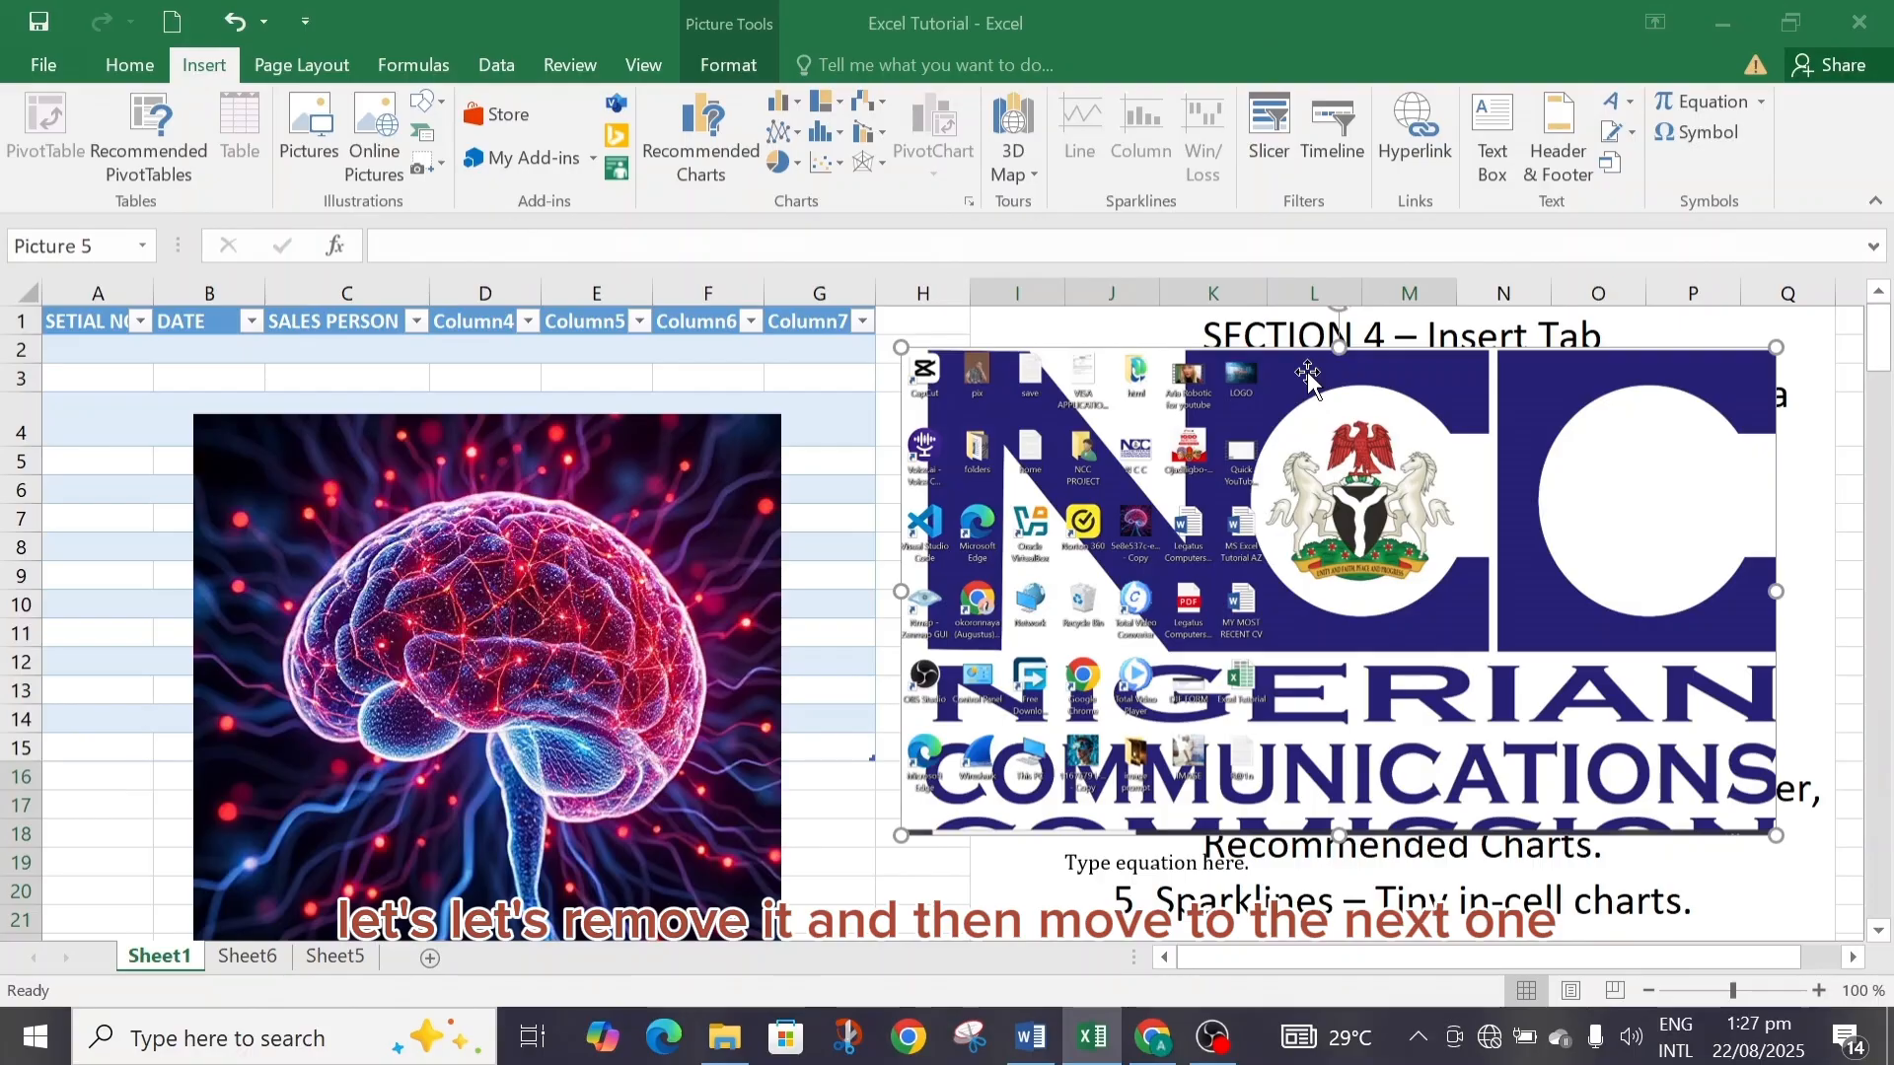
key("Delete")
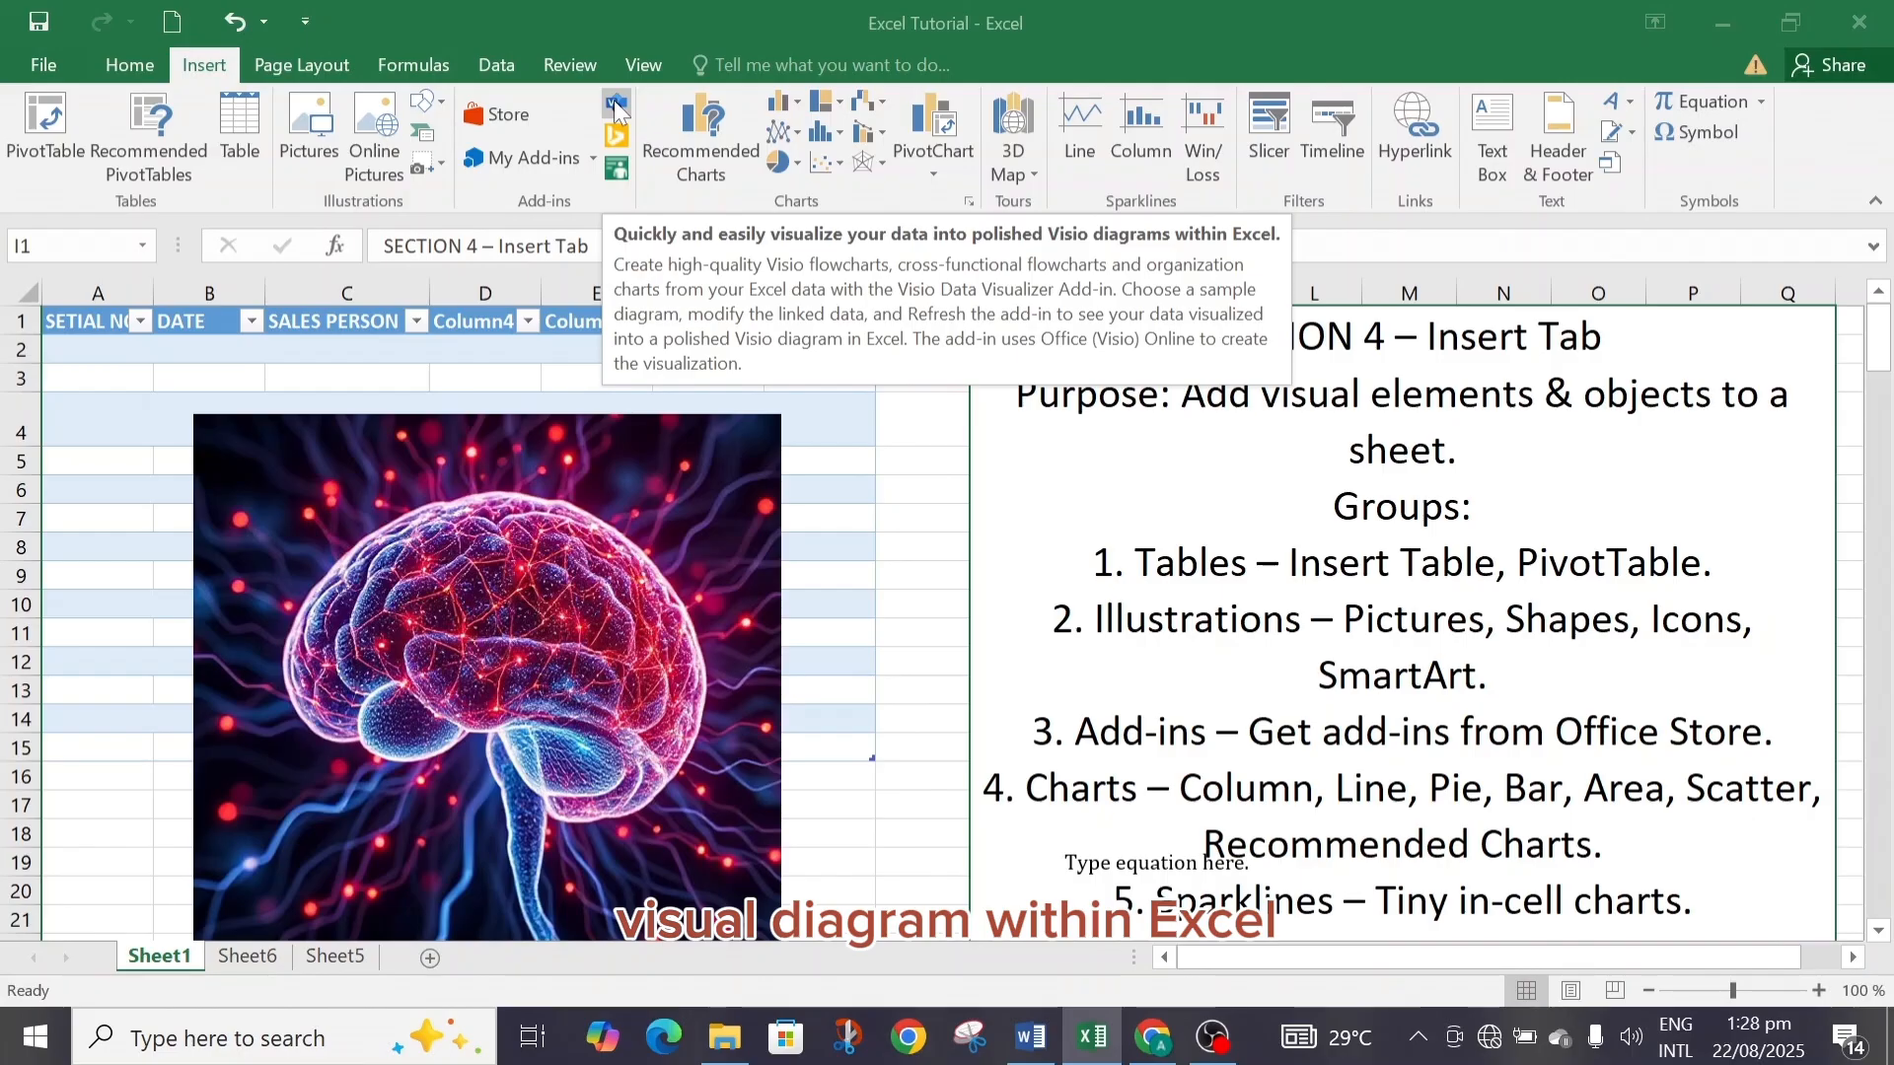
Open the My Add-ins list to view the available add-ins, then close it.
left_click(591, 157)
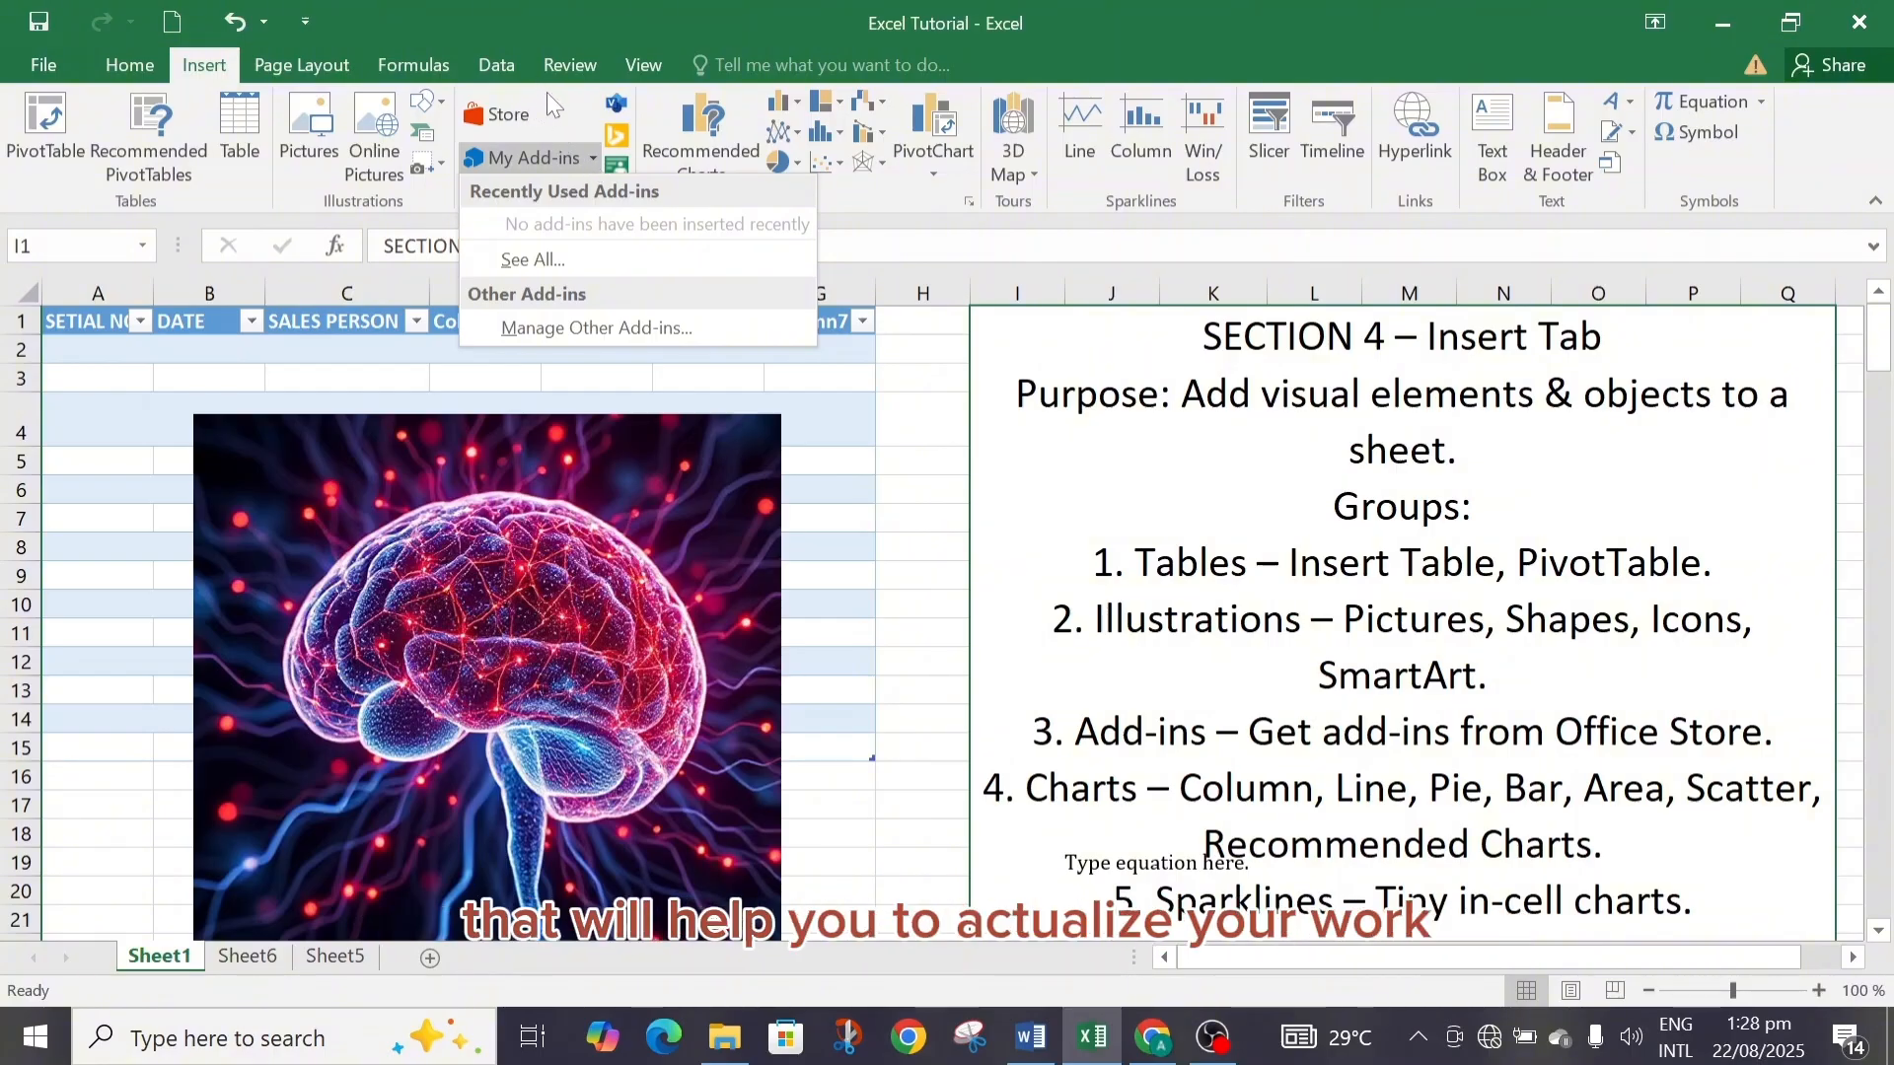
left_click(867, 189)
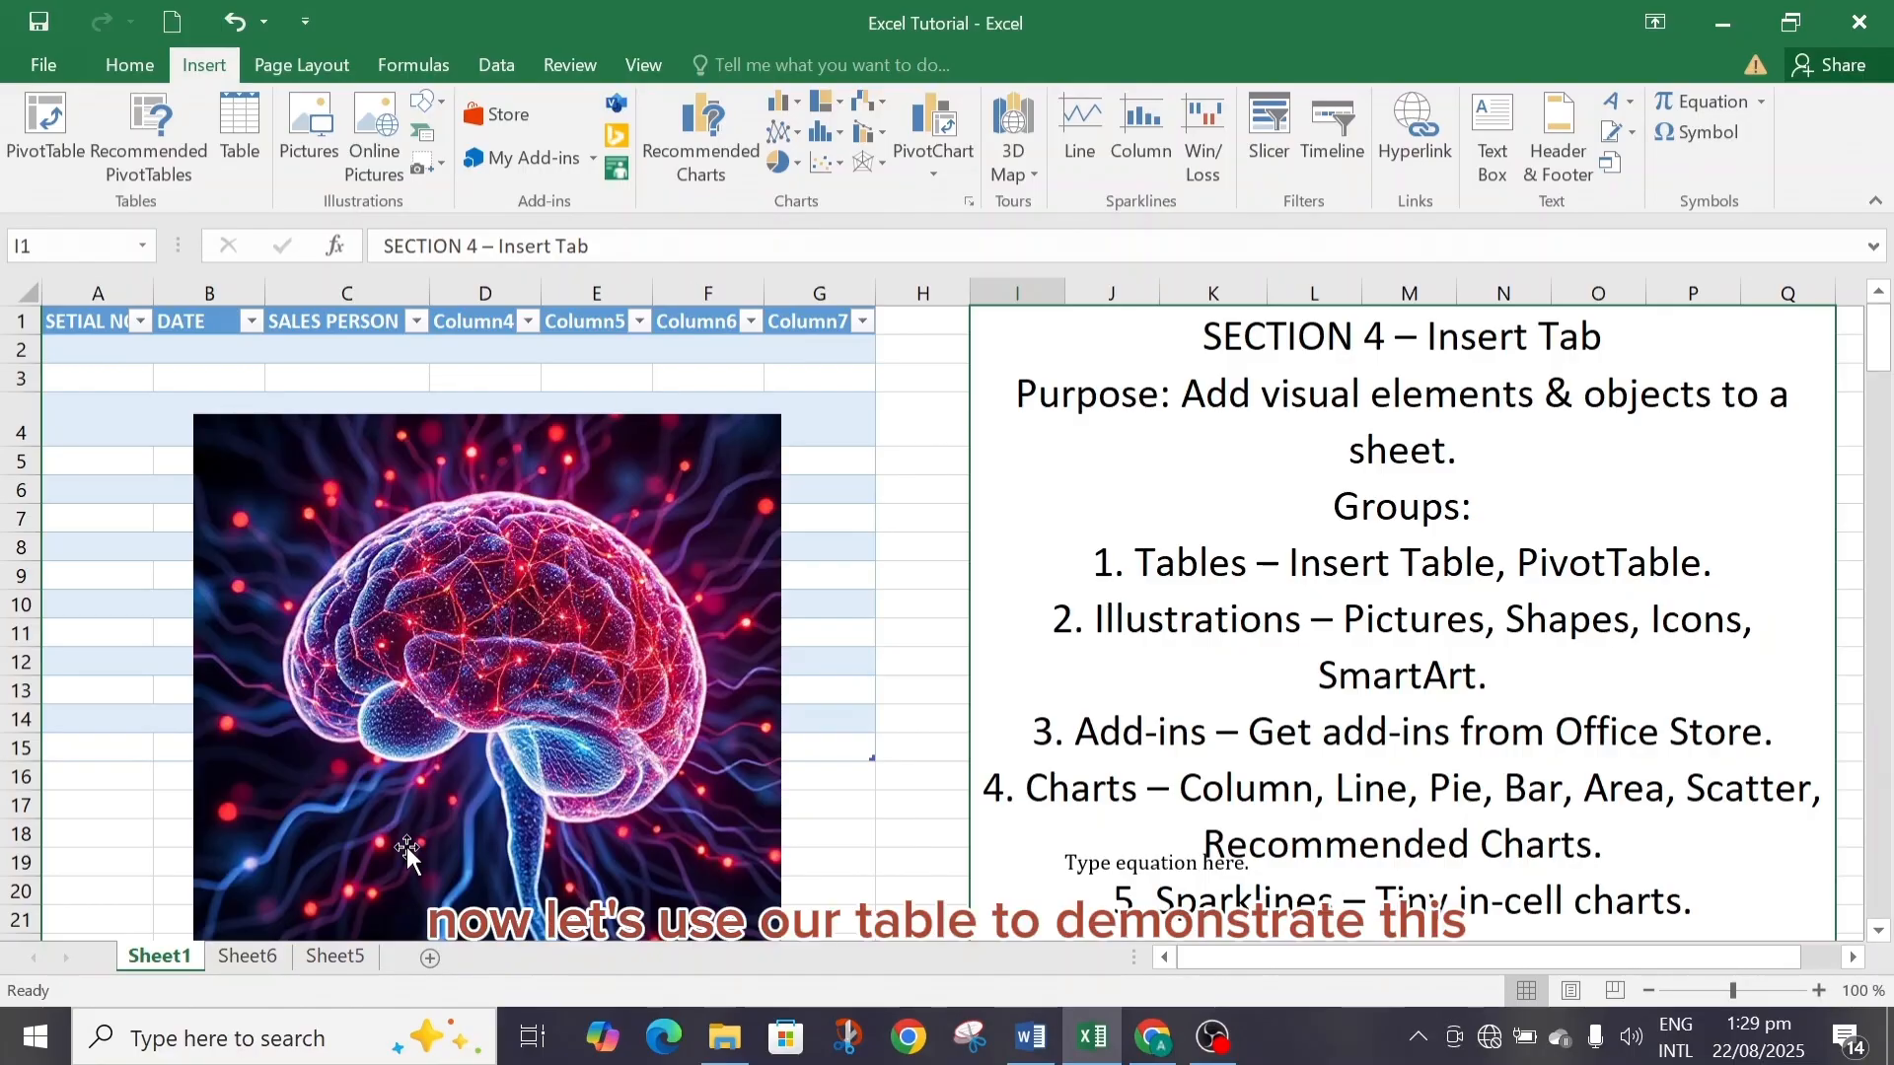
Select the sales table on Sheet5 and insert the recommended clustered column chart of Sum of Sales Amount by Region.
left_click(335, 959)
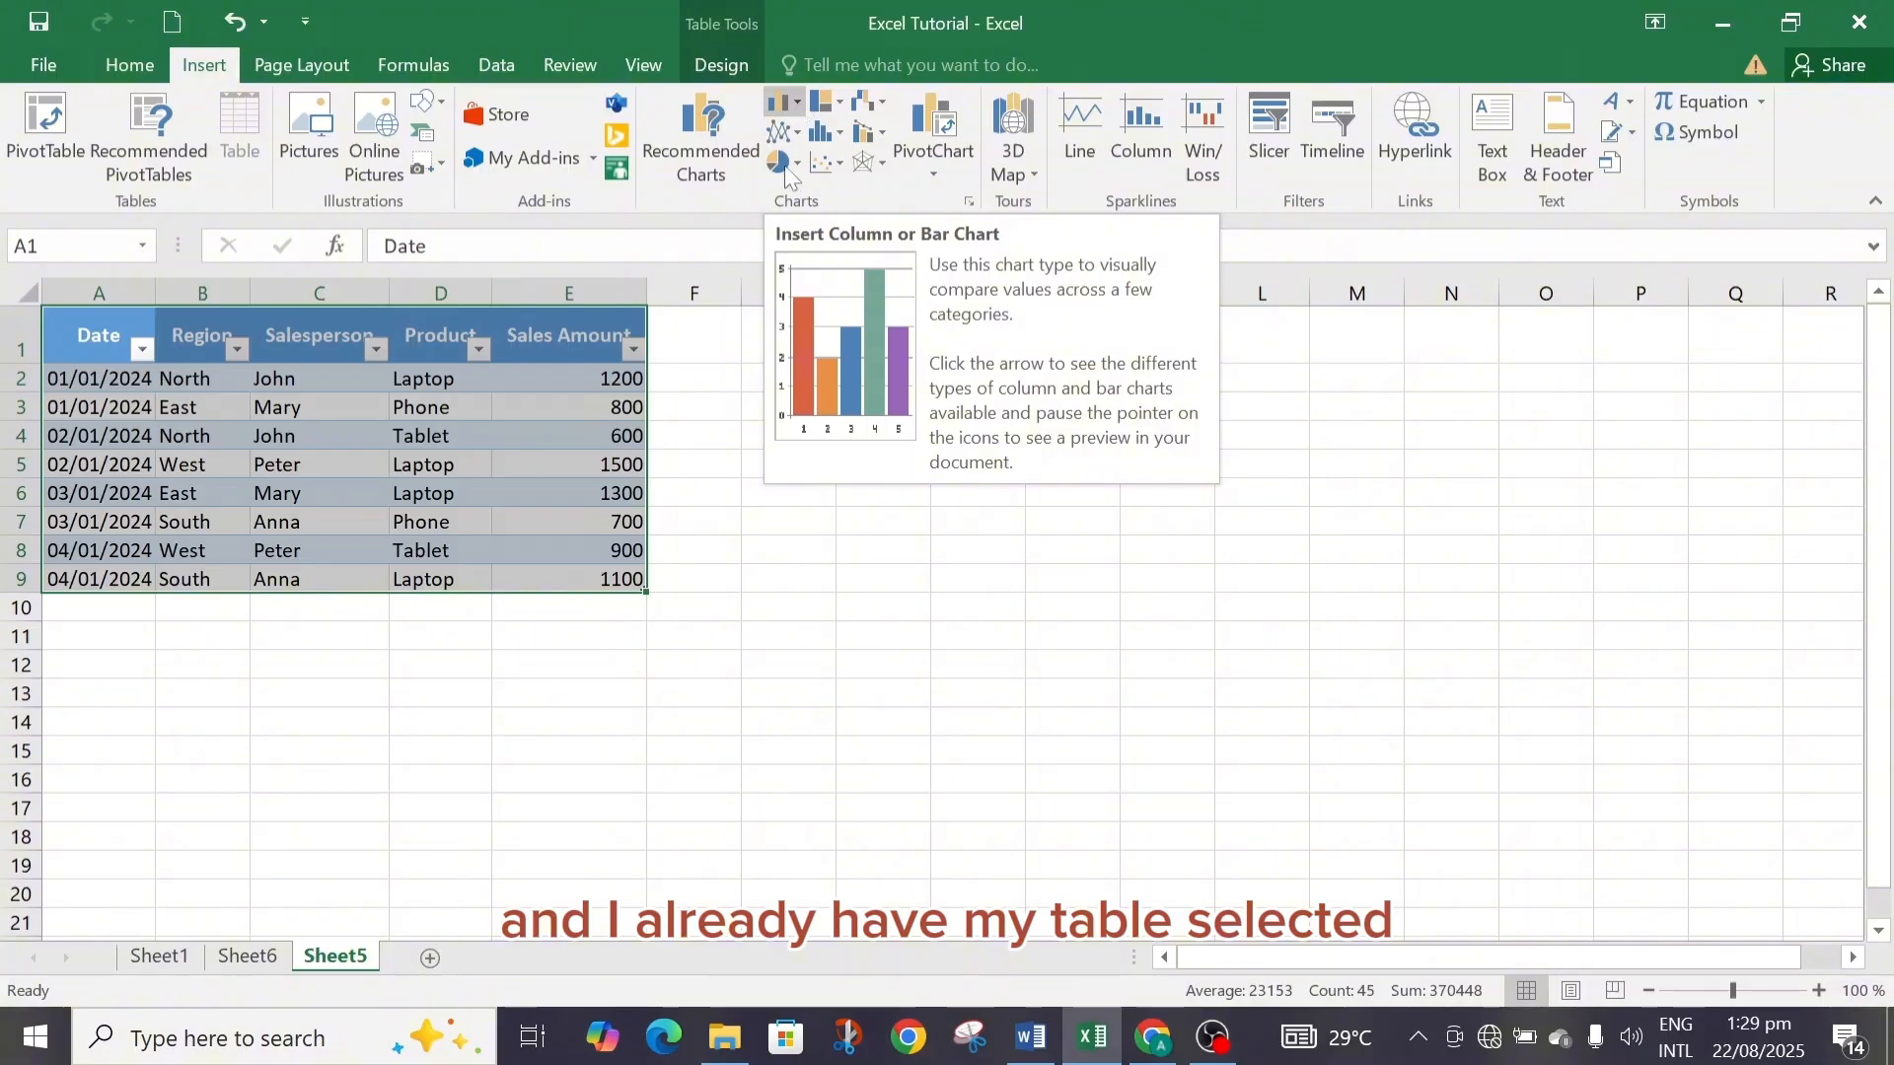
left_click(707, 351)
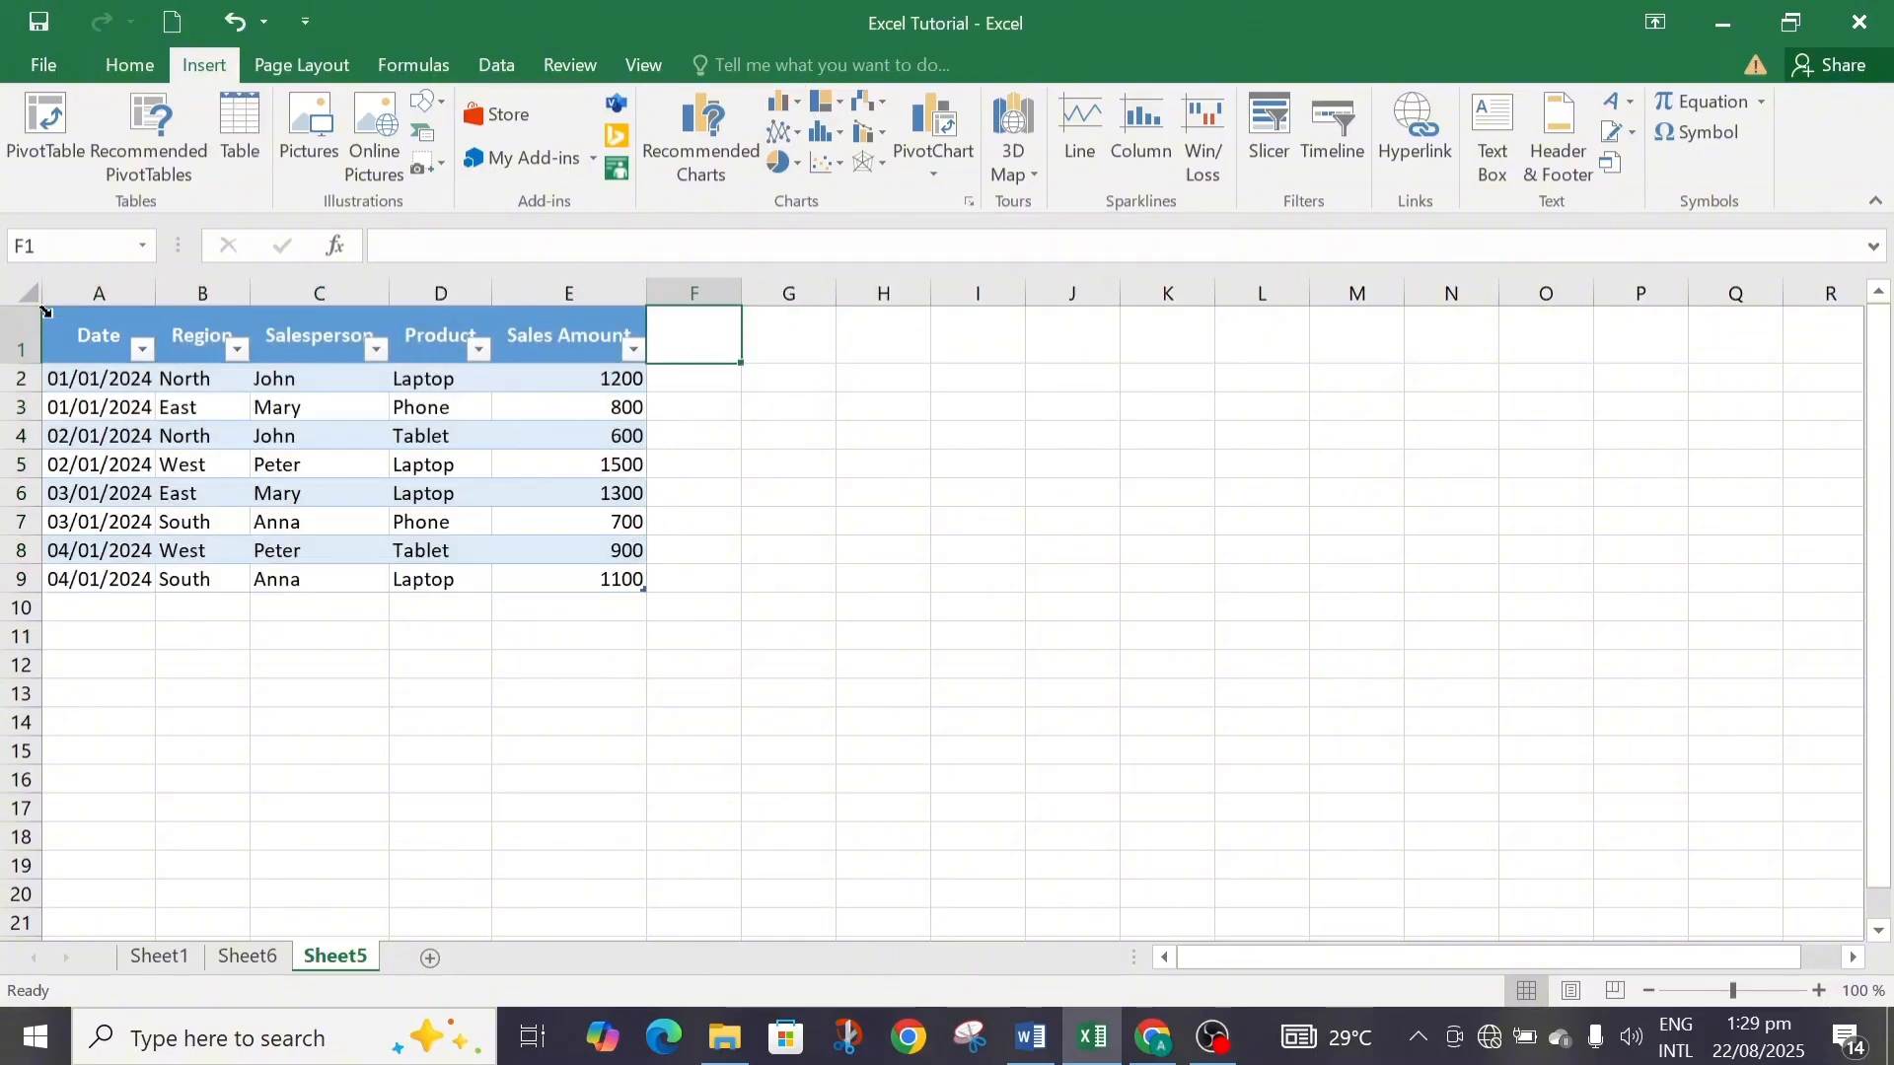
left_click_drag(57, 332, 377, 586)
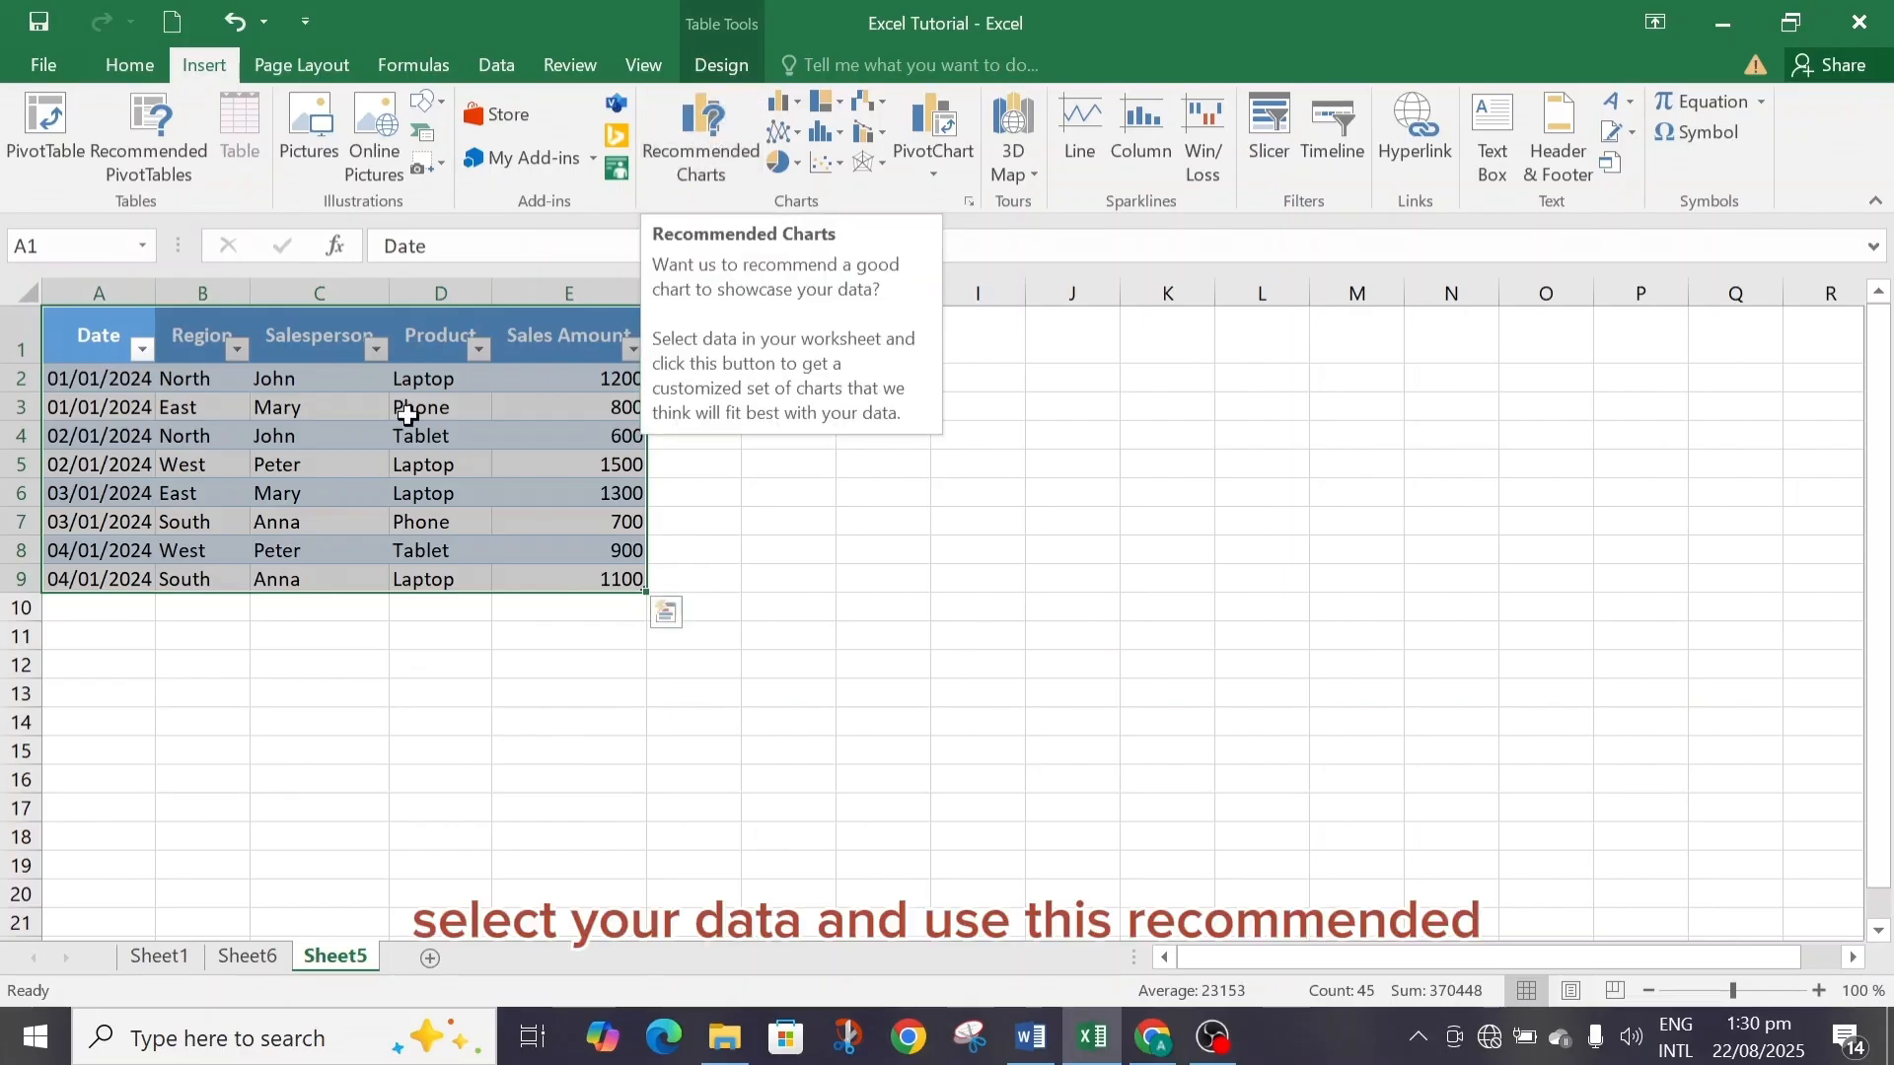
left_click(702, 128)
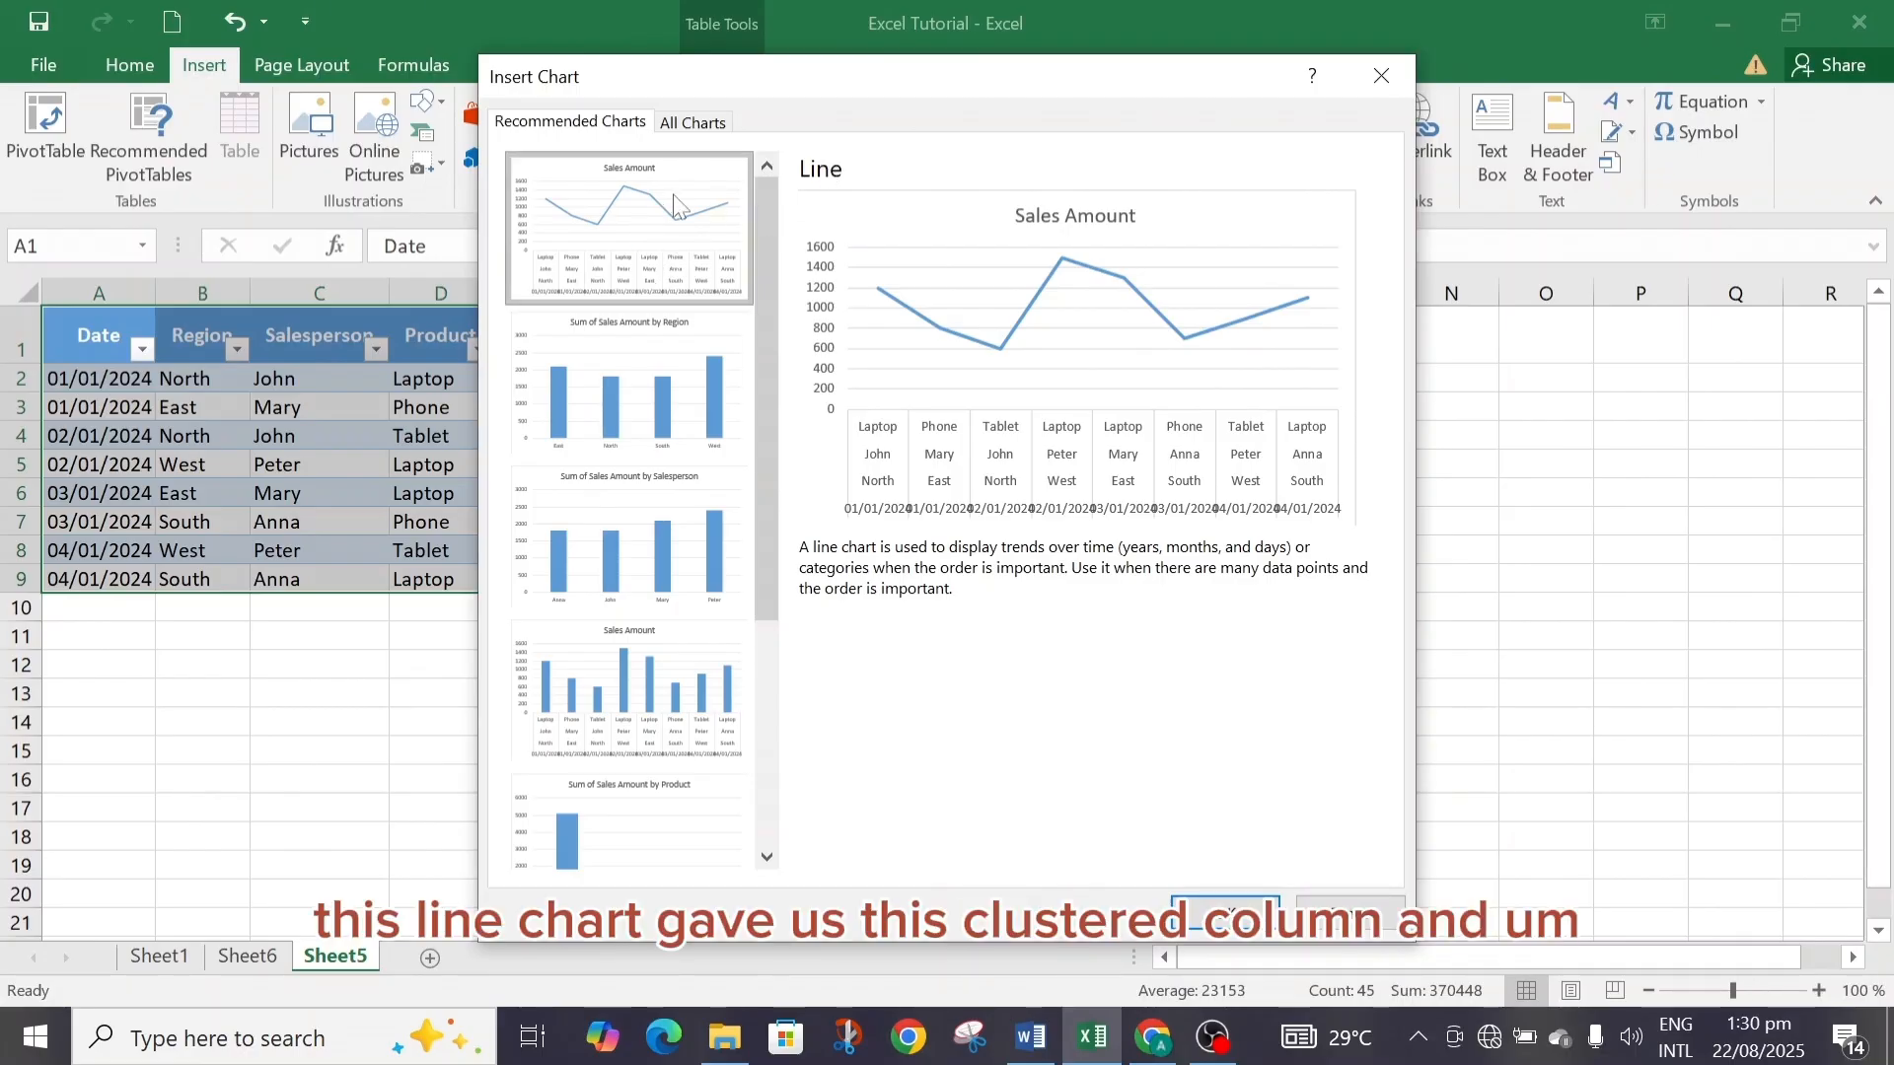
left_click(674, 405)
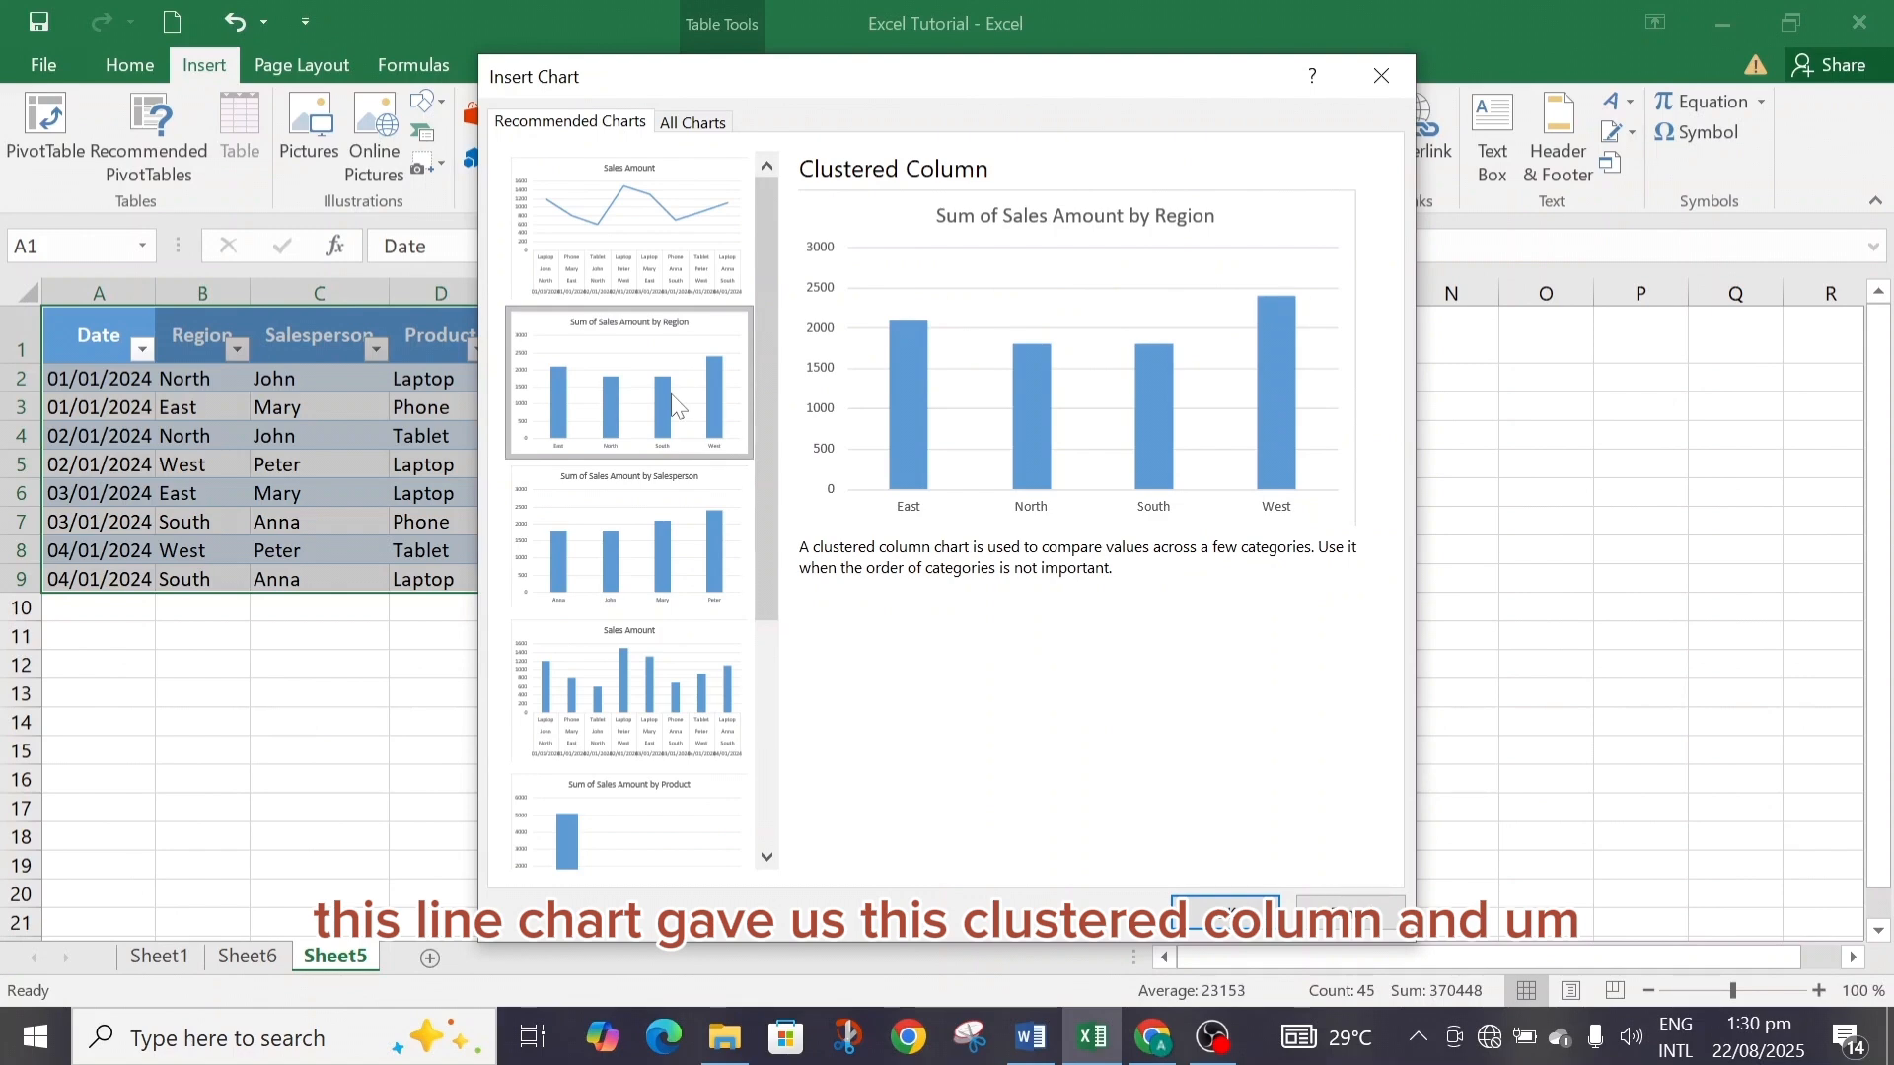
left_click(642, 536)
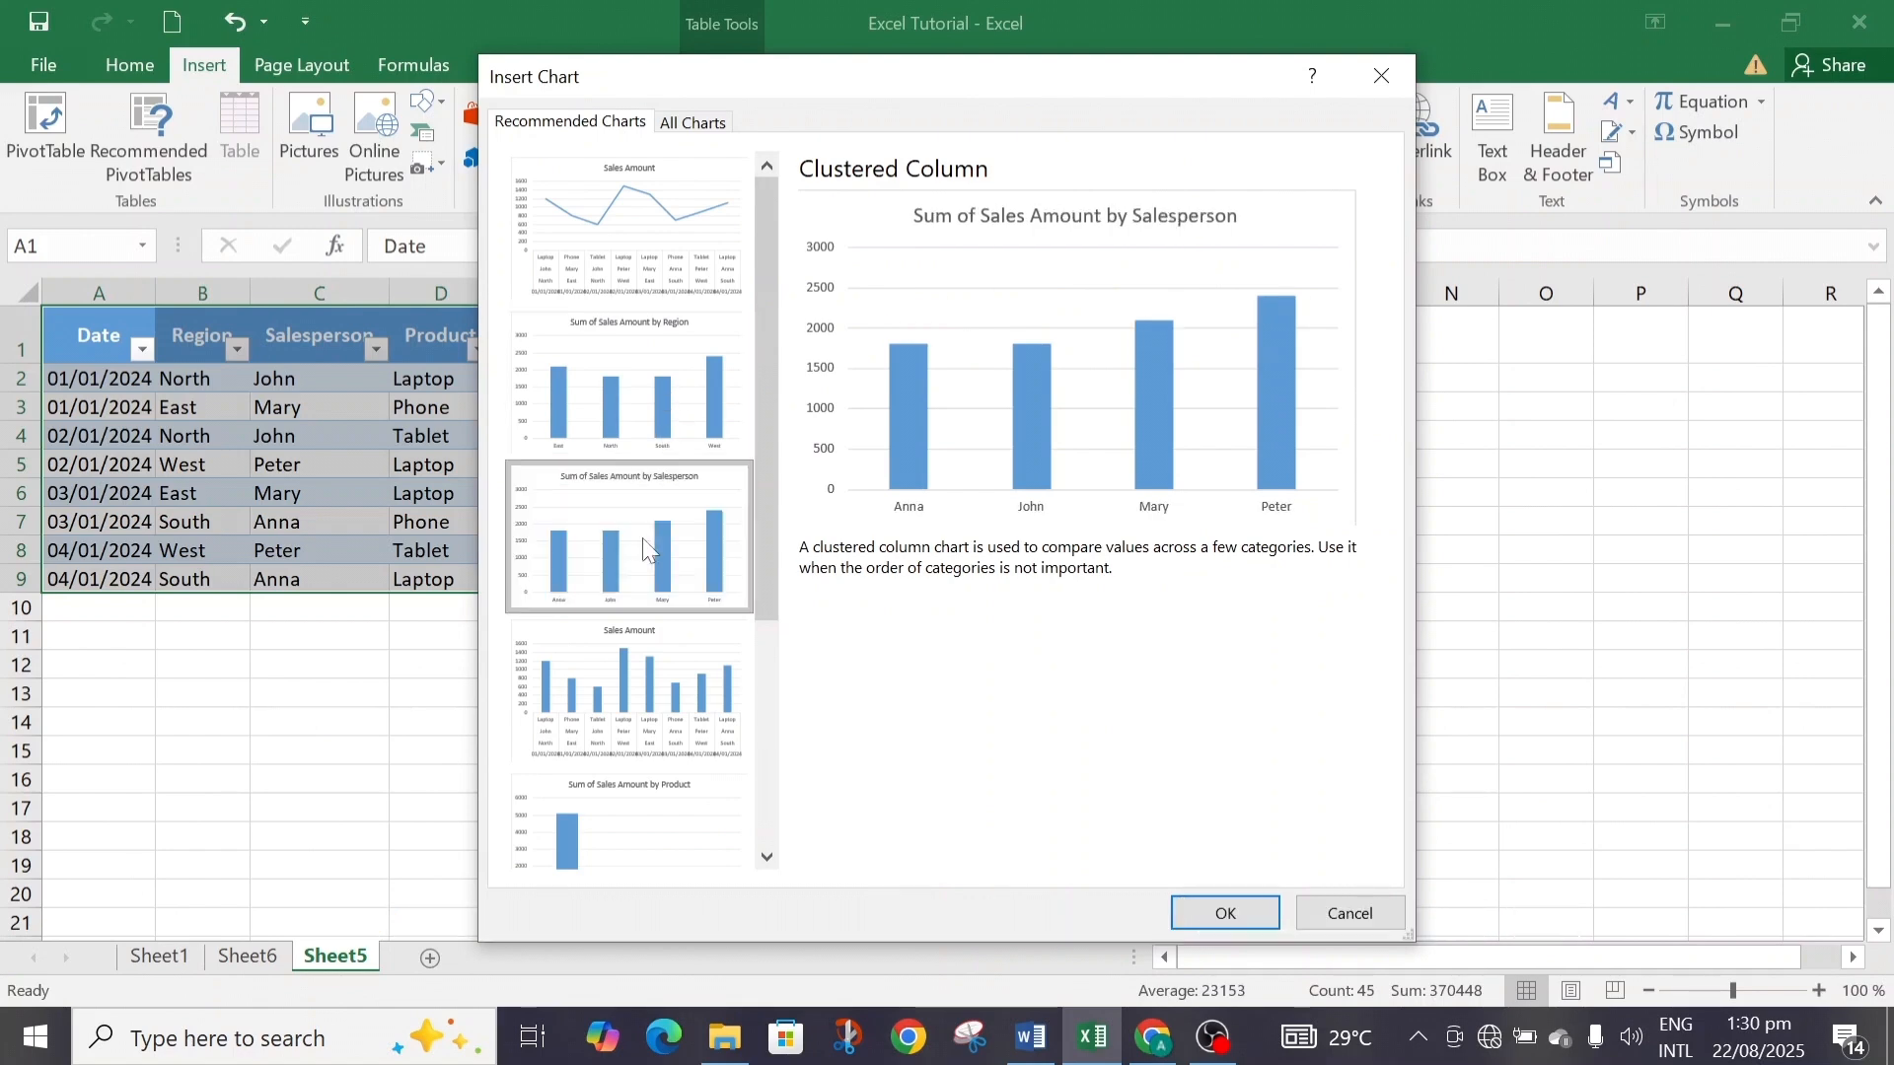
left_click(637, 671)
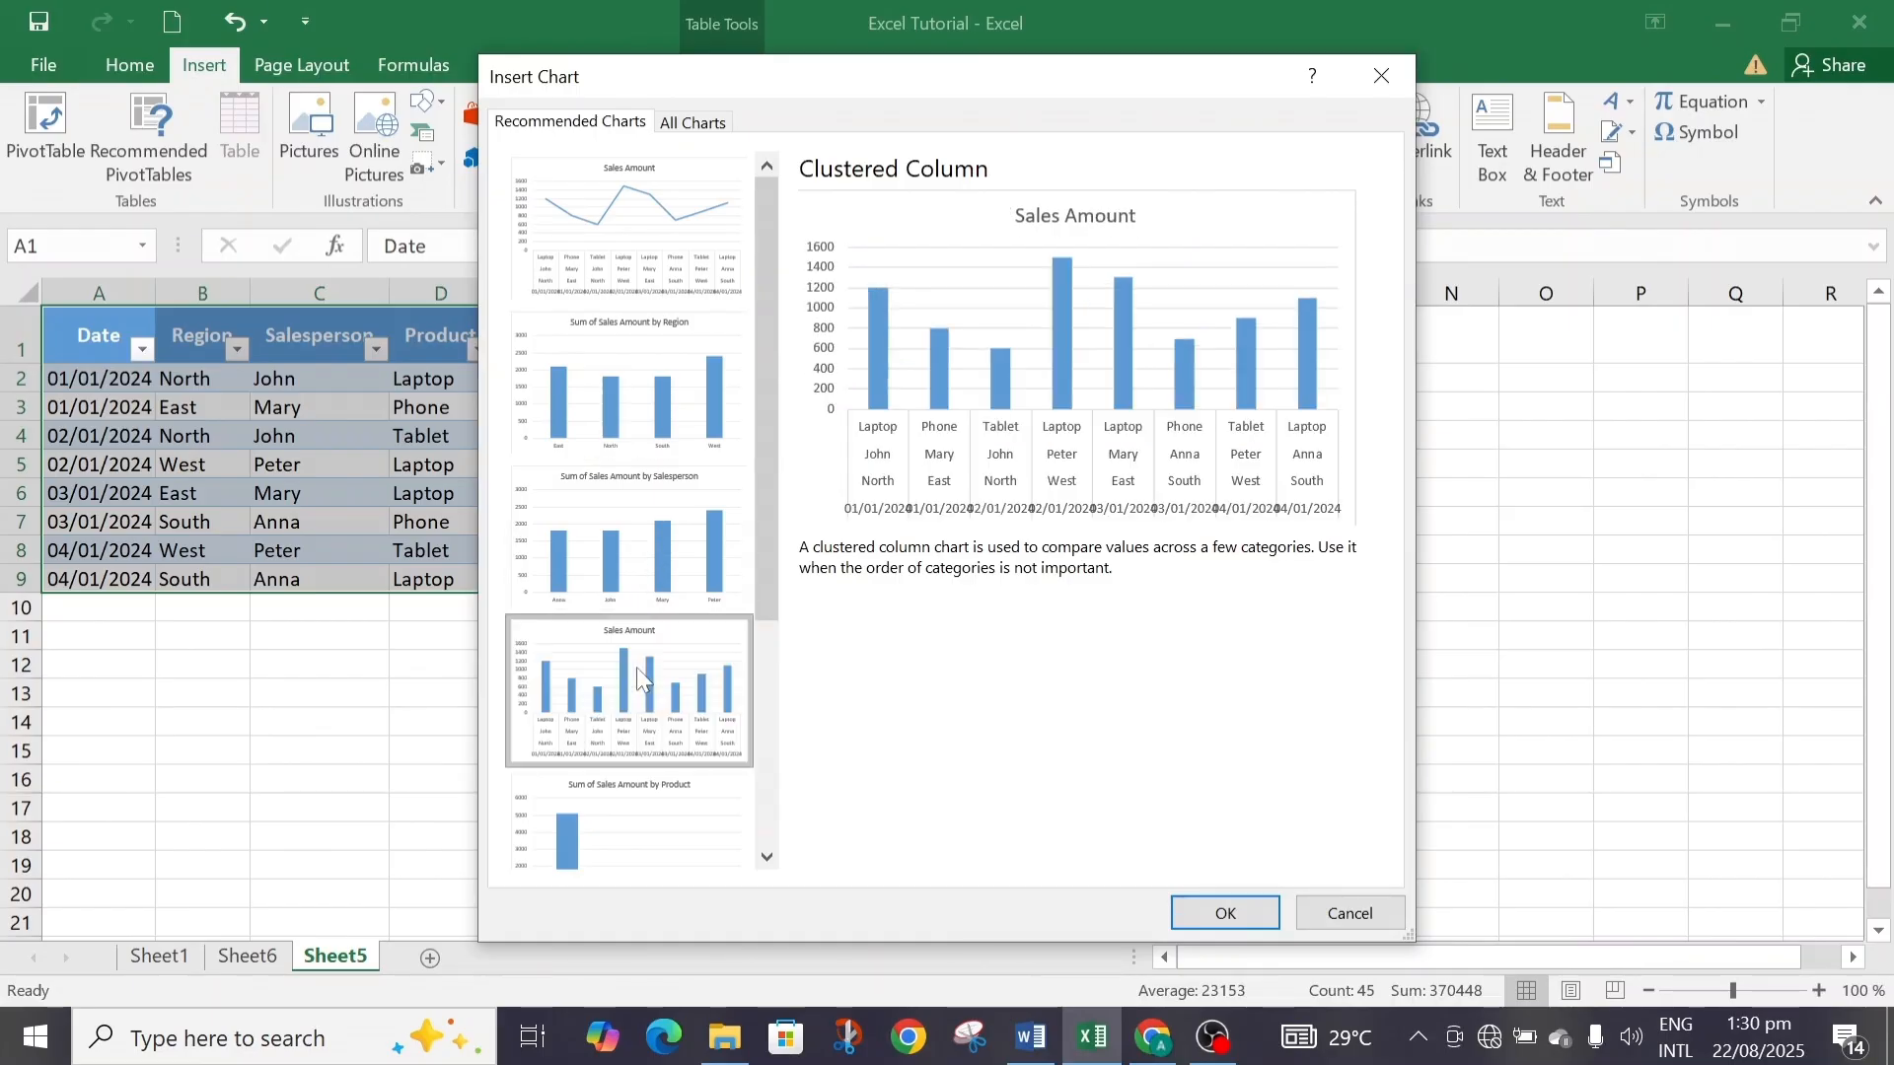
left_click(643, 820)
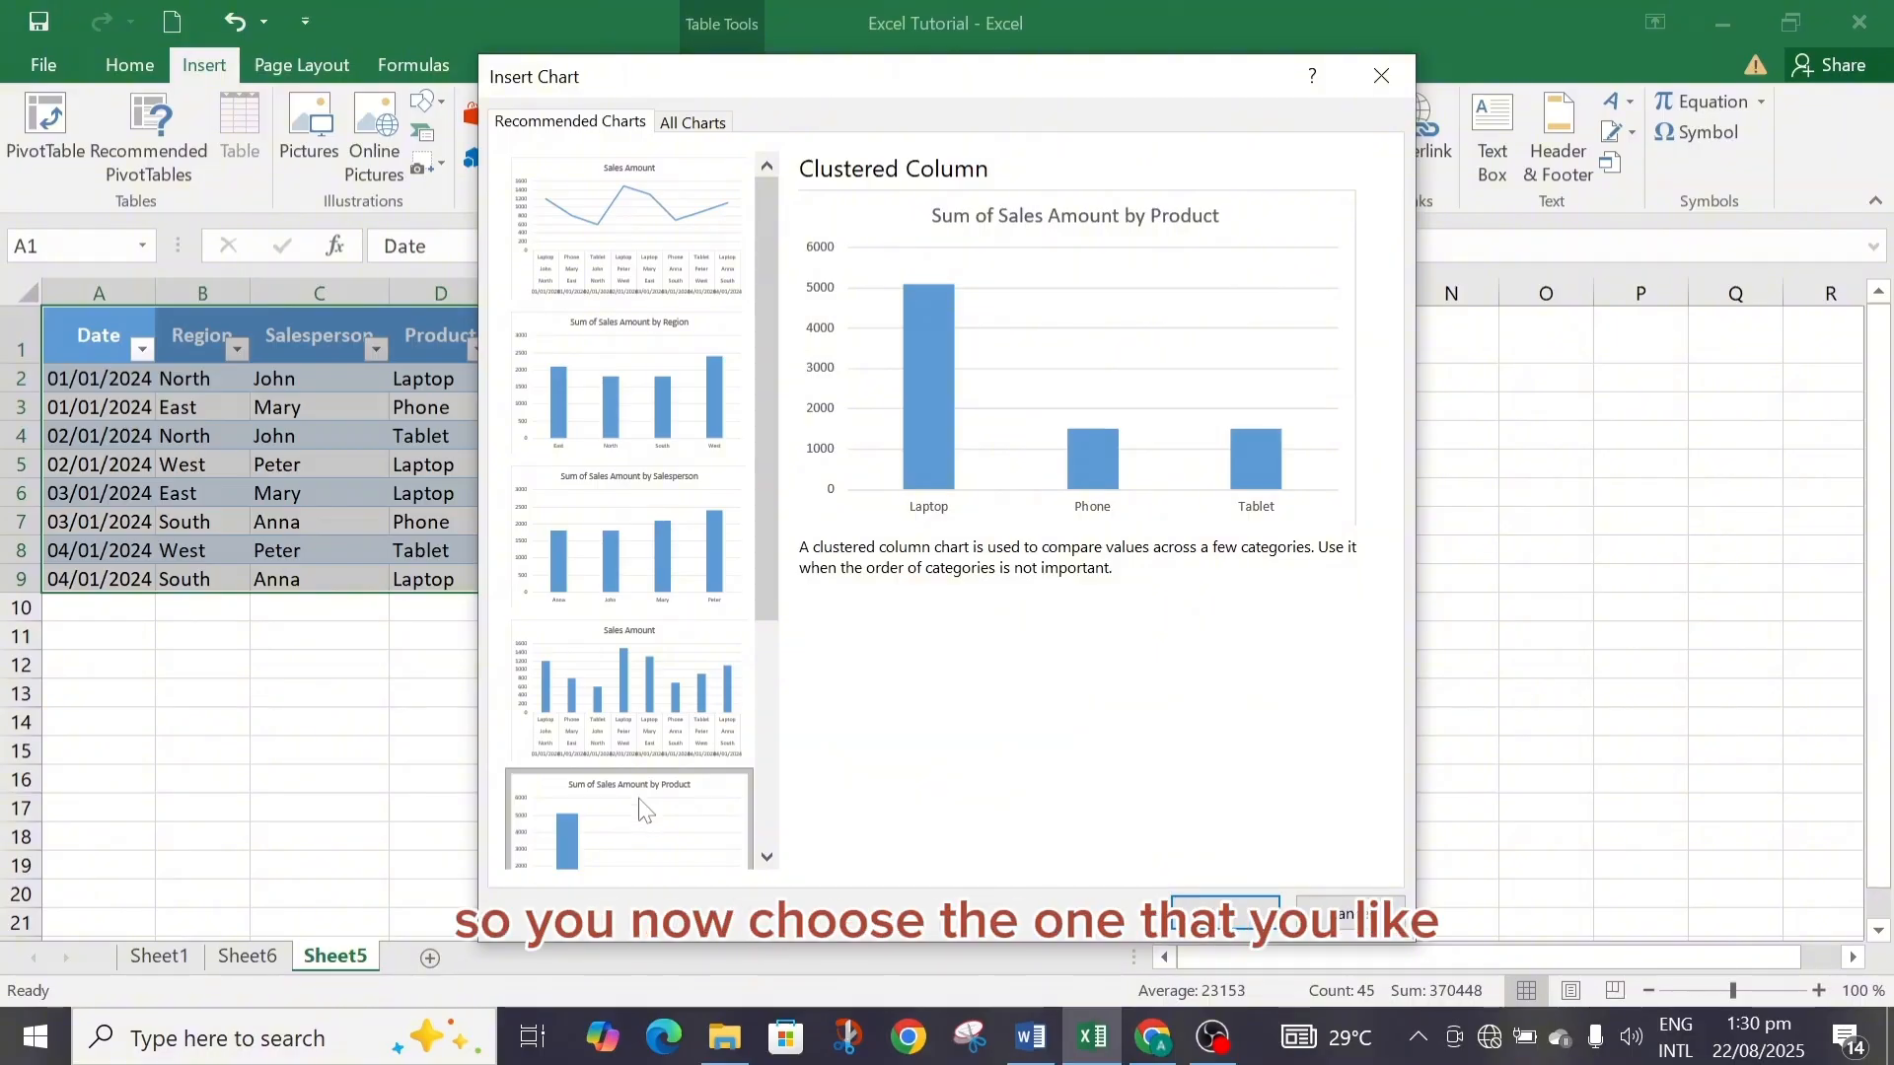
left_click(626, 533)
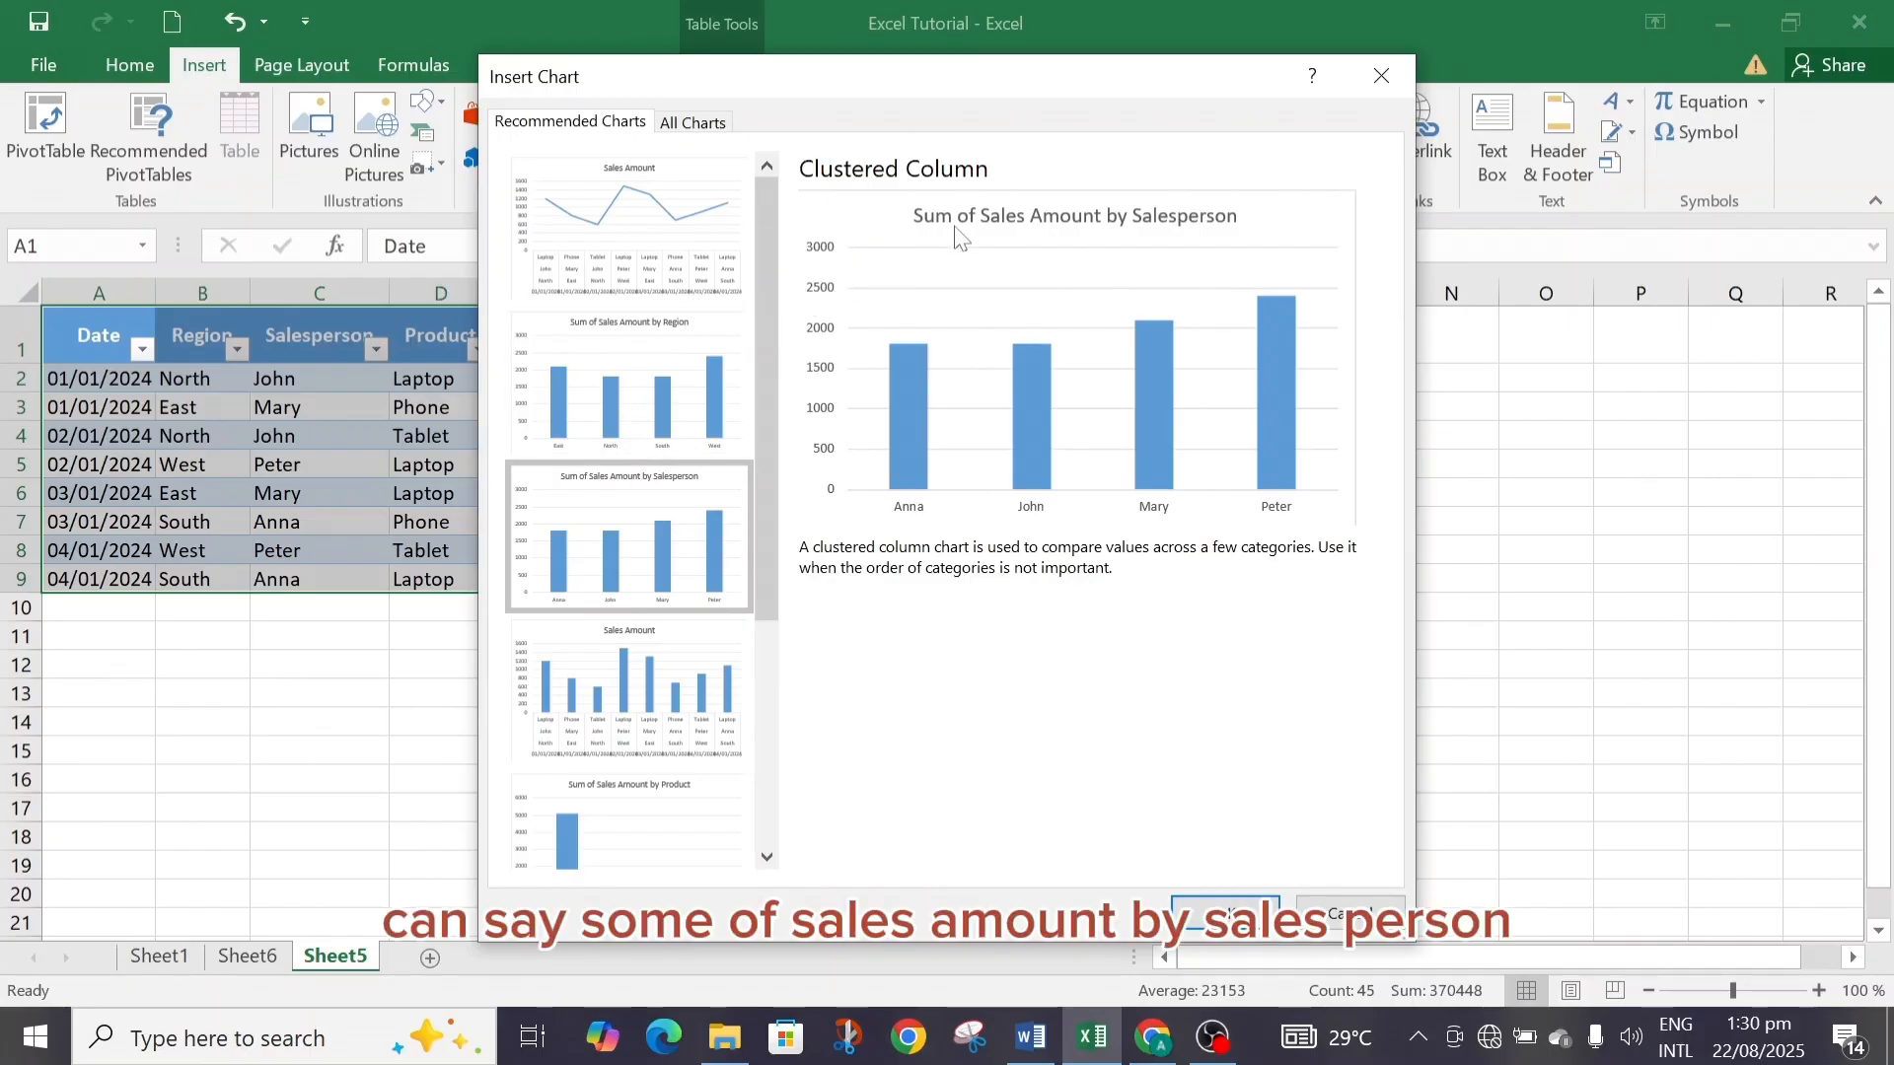
left_click(695, 376)
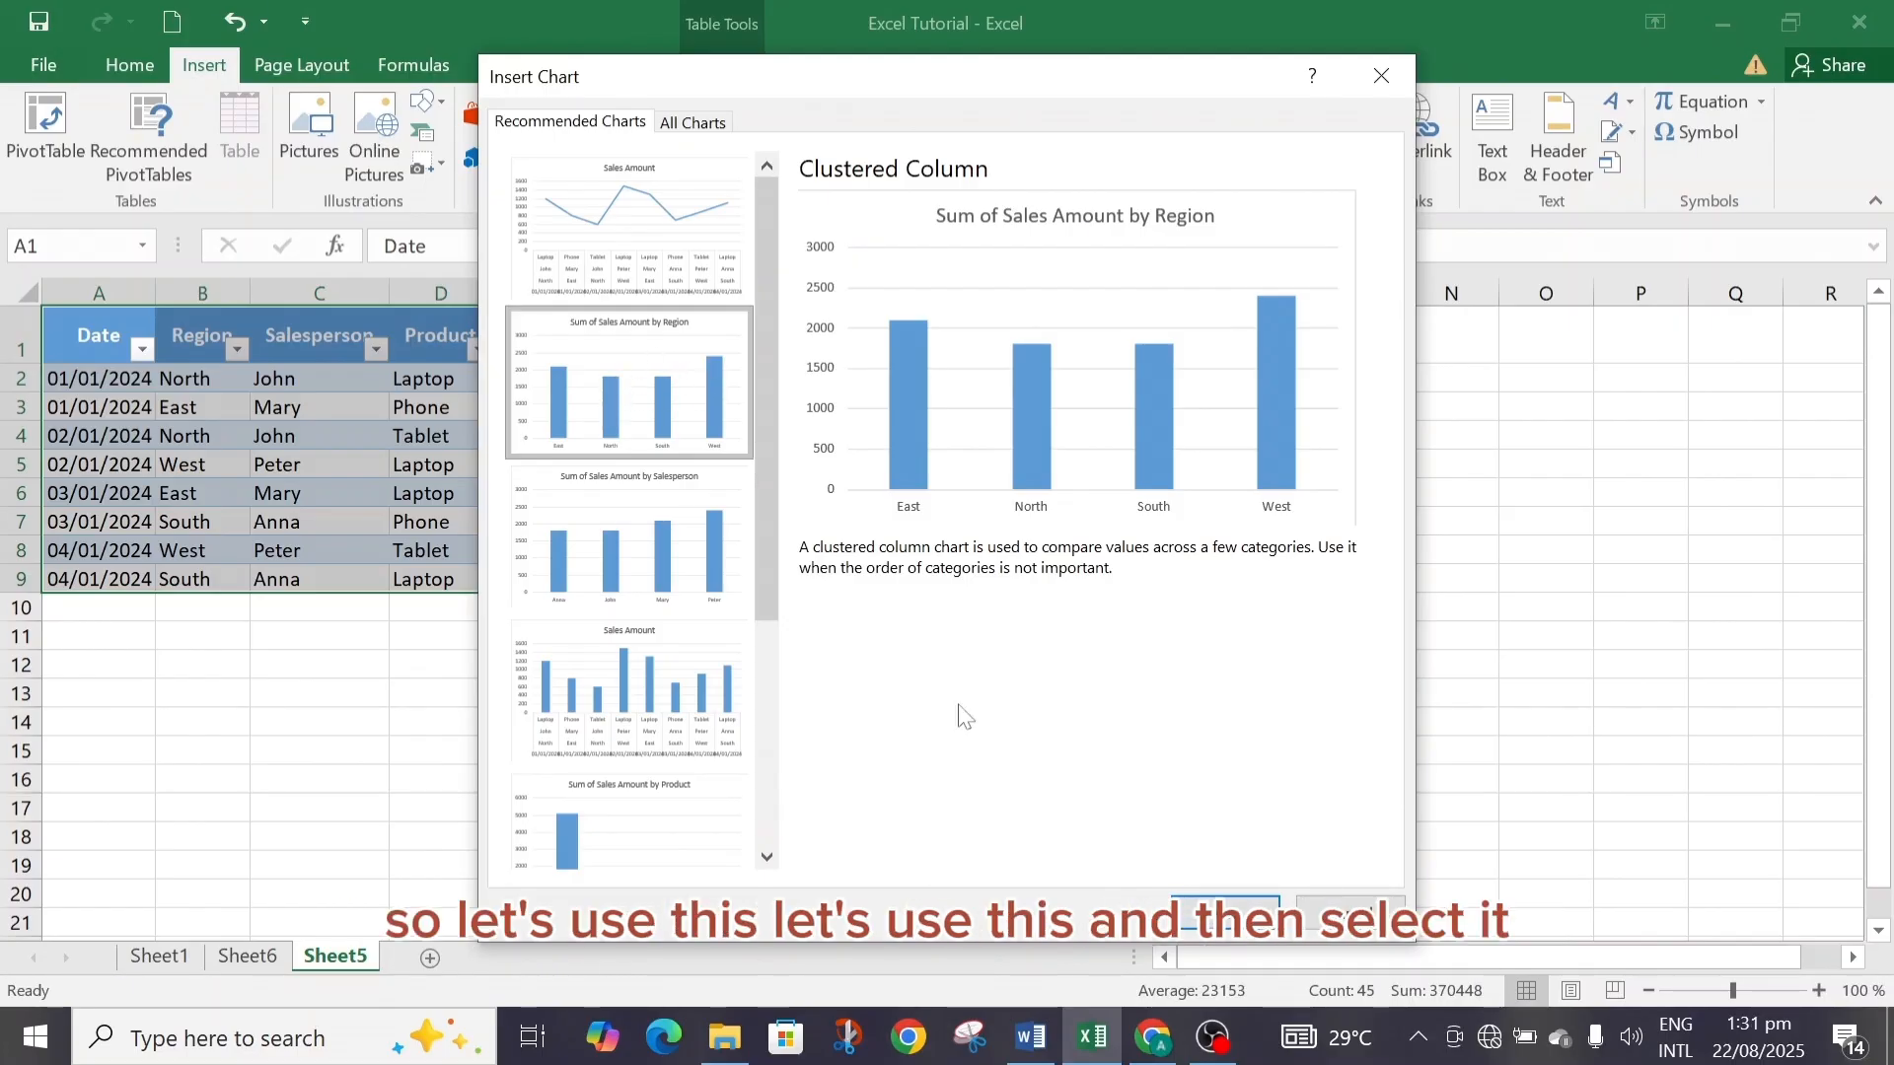
left_click(1226, 909)
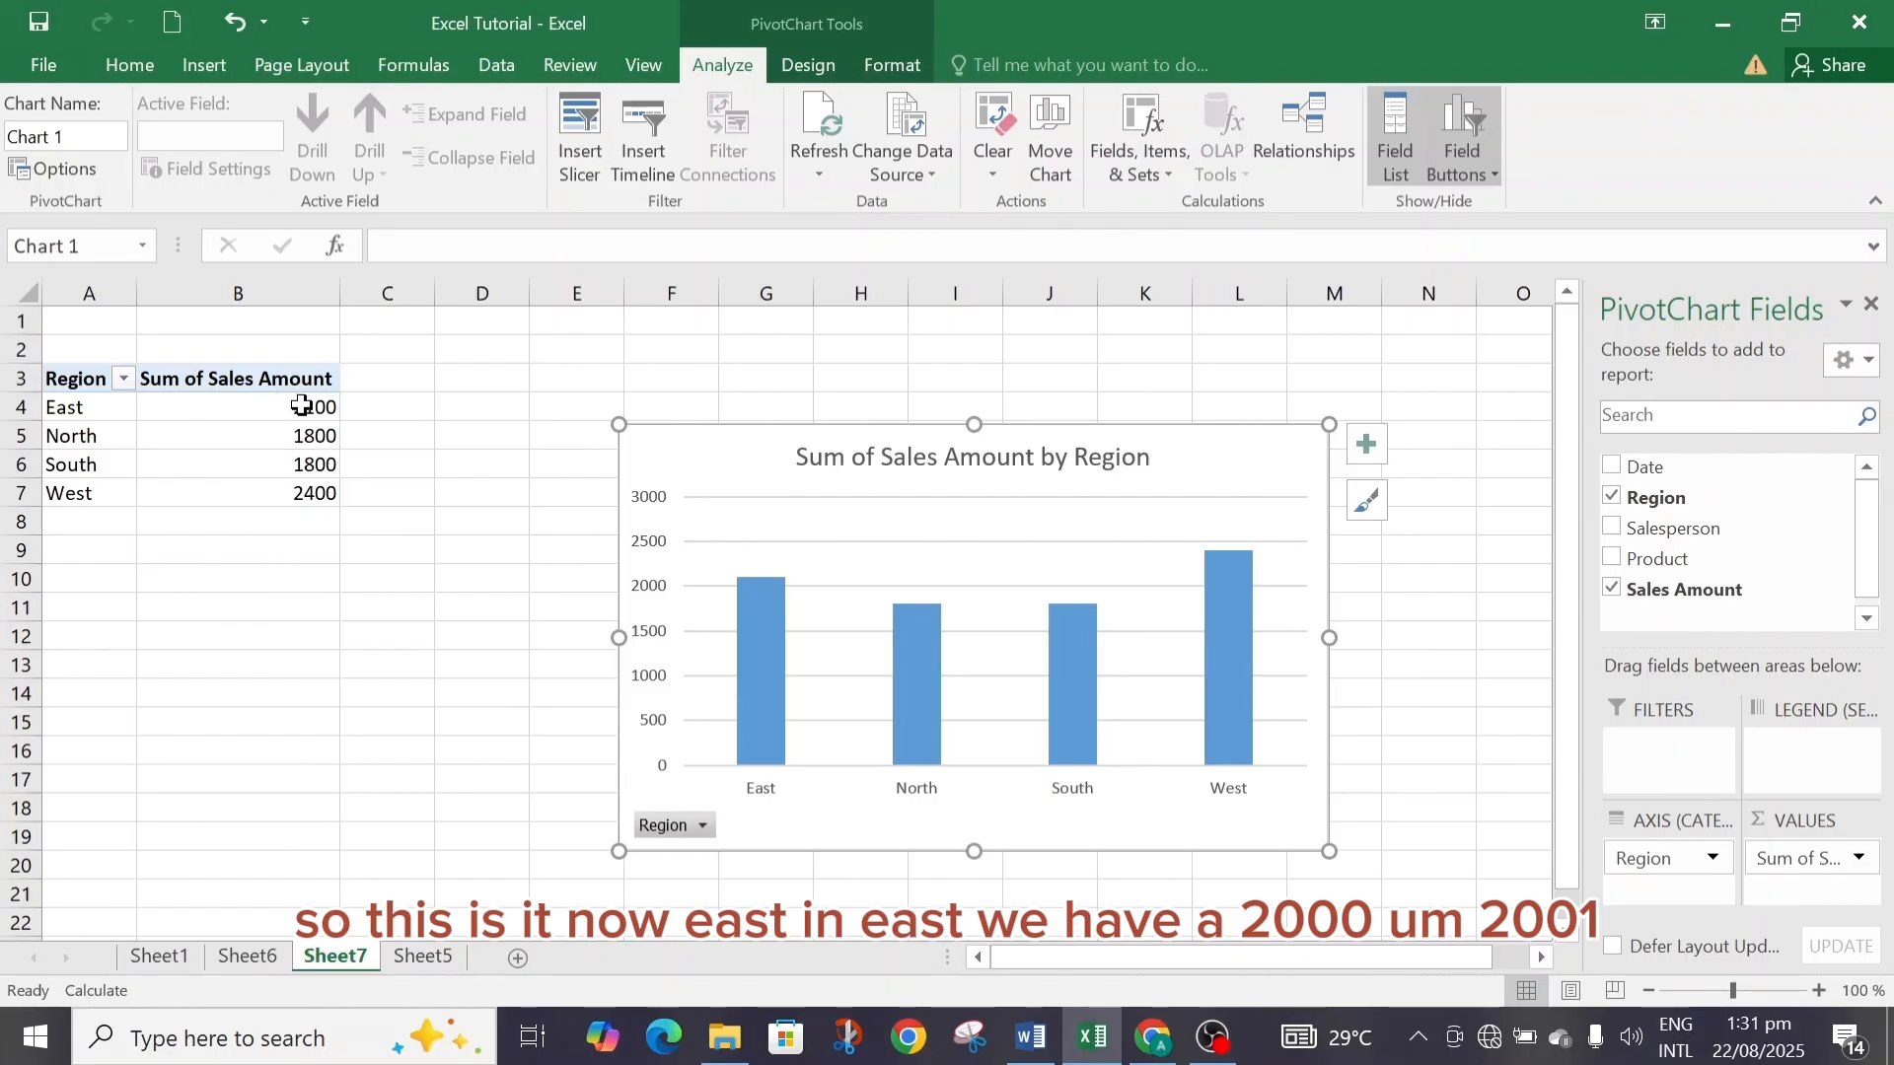
Examine the PivotChart's region bars and open the Region field's sort and filter options, then cancel them.
mouse_move(300, 405)
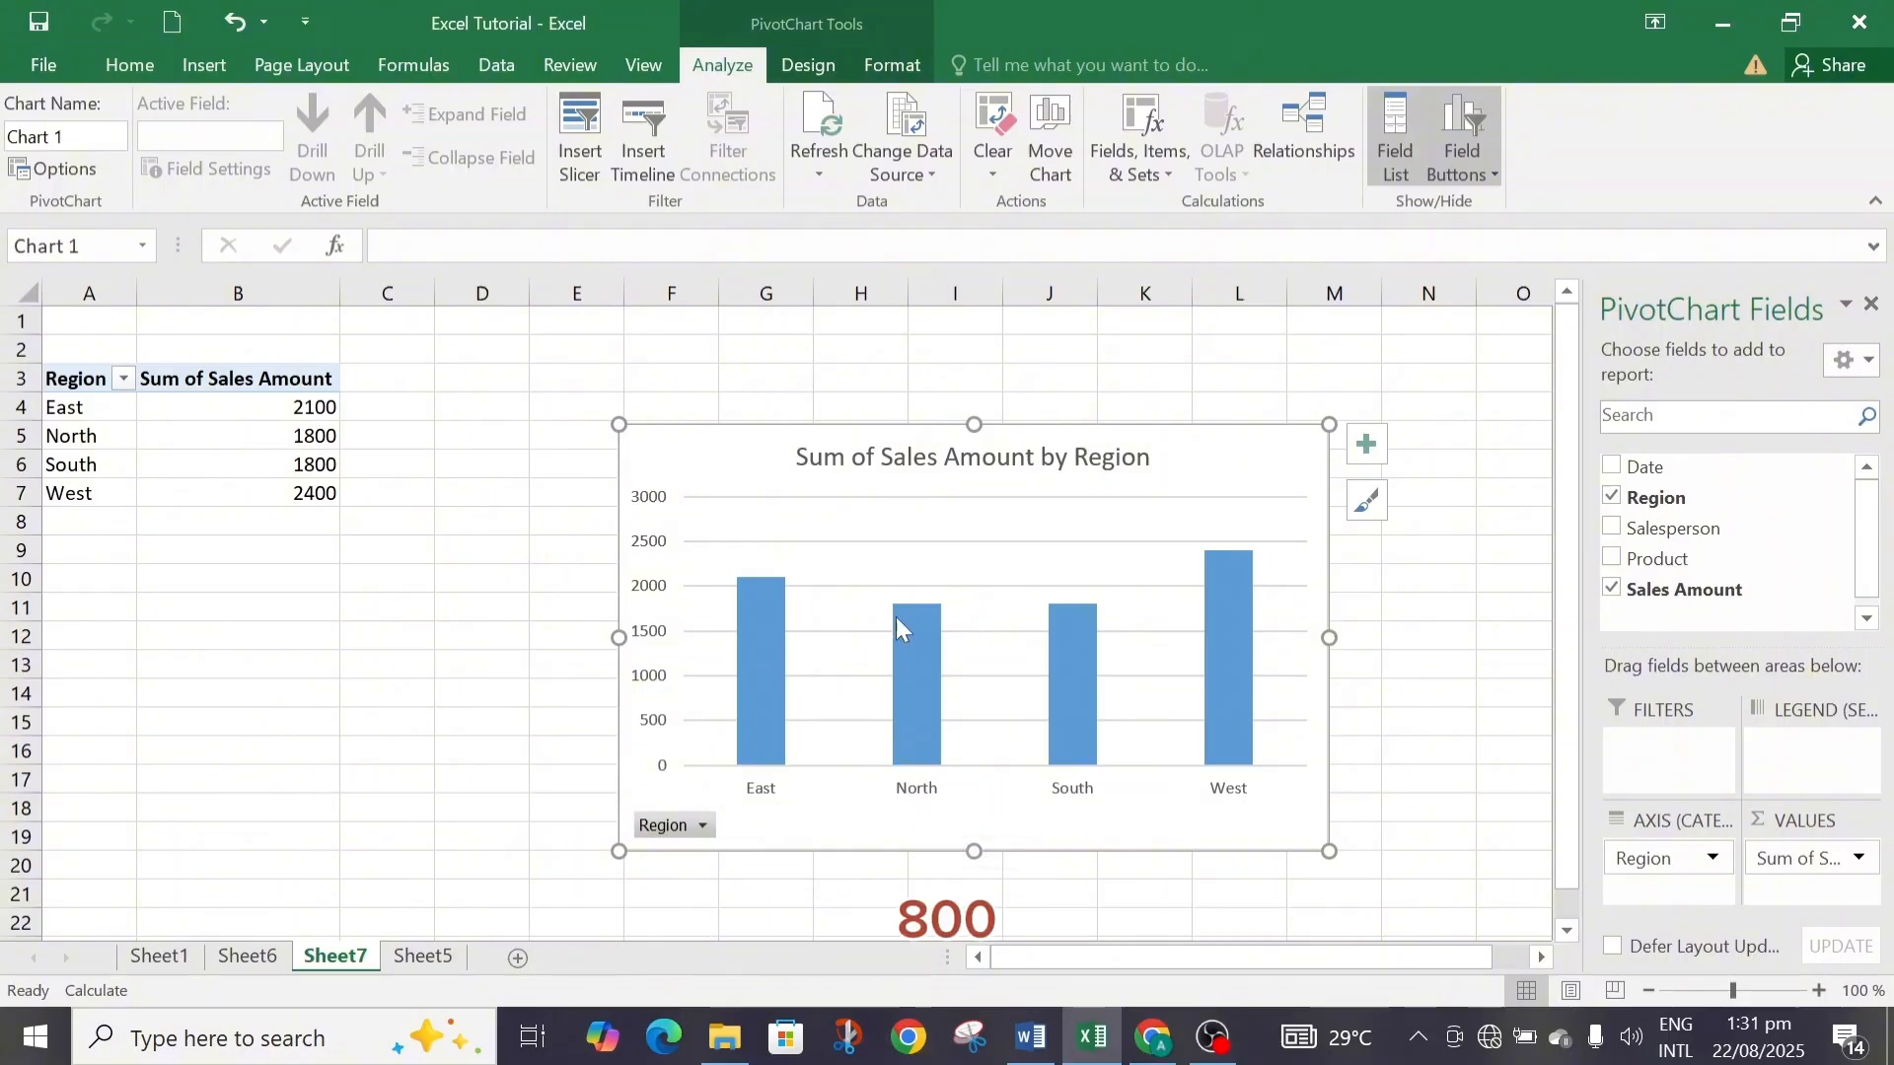
mouse_move(896, 609)
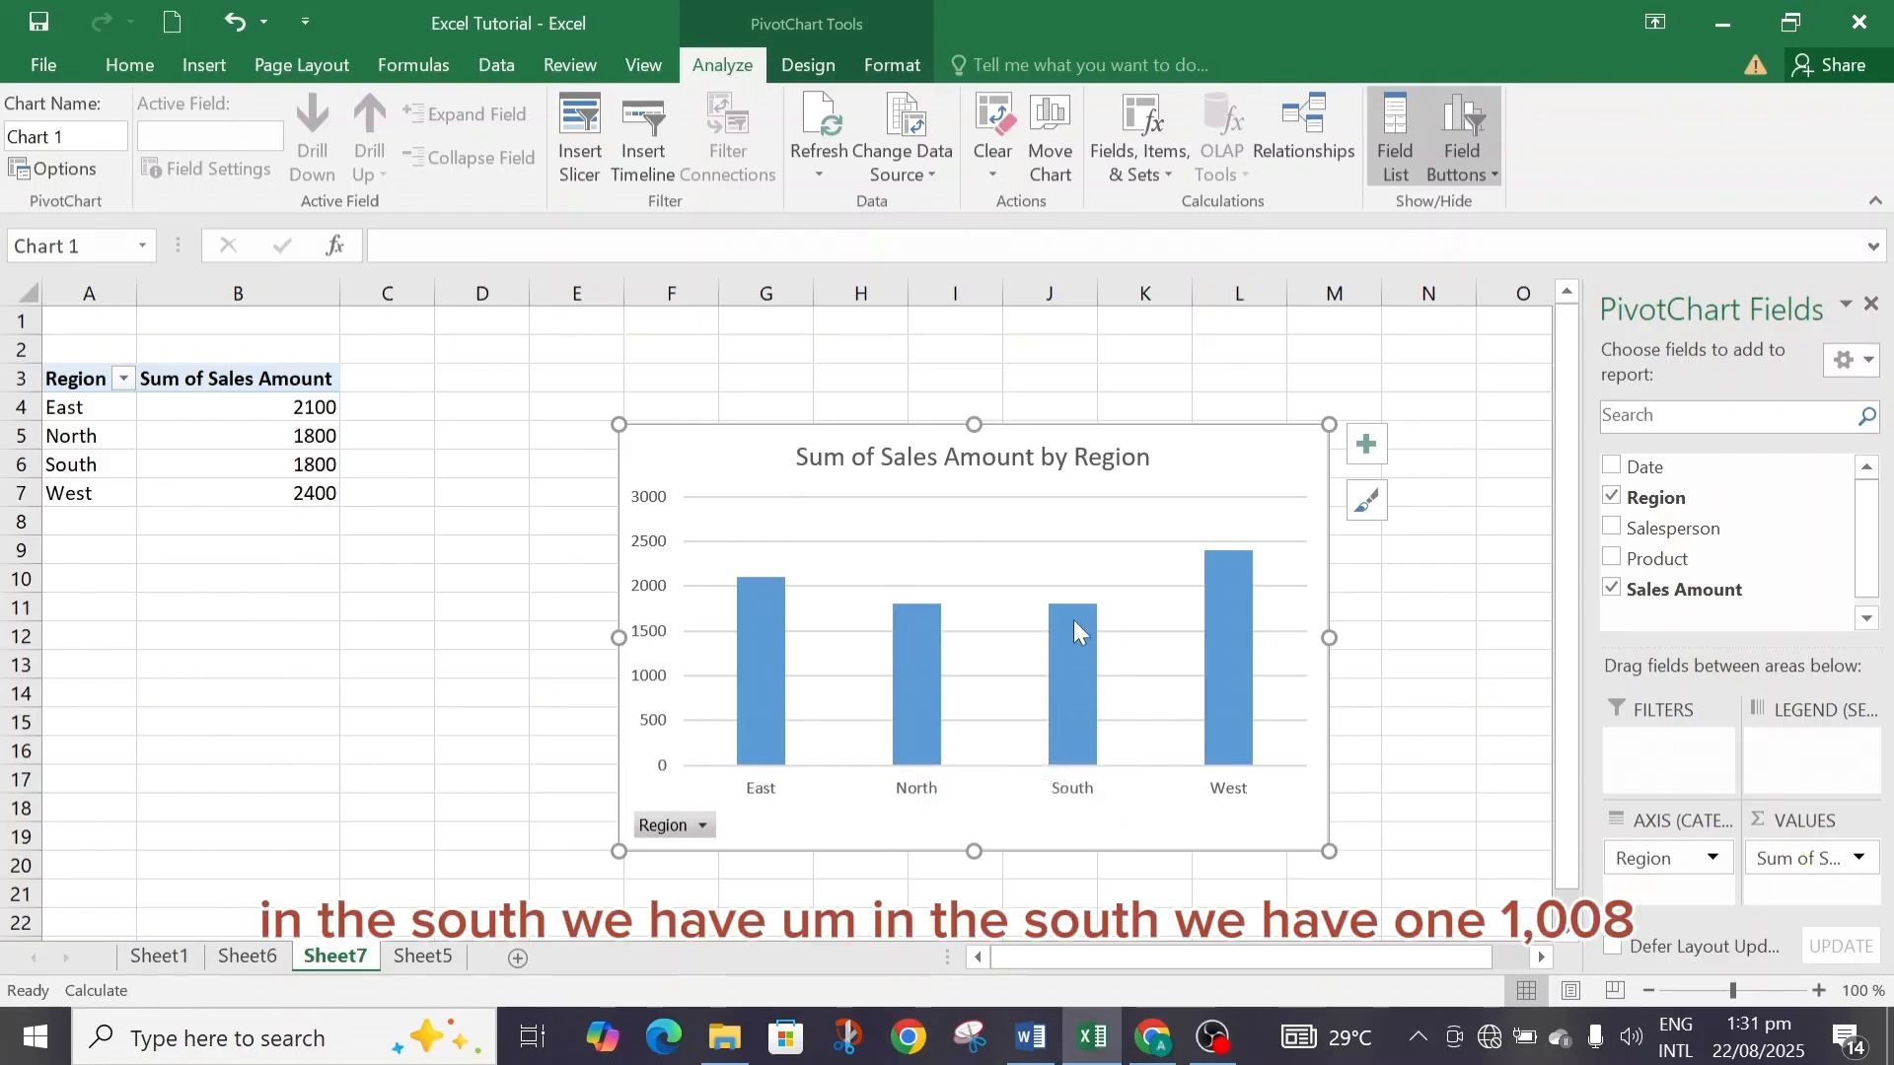
mouse_move(1074, 617)
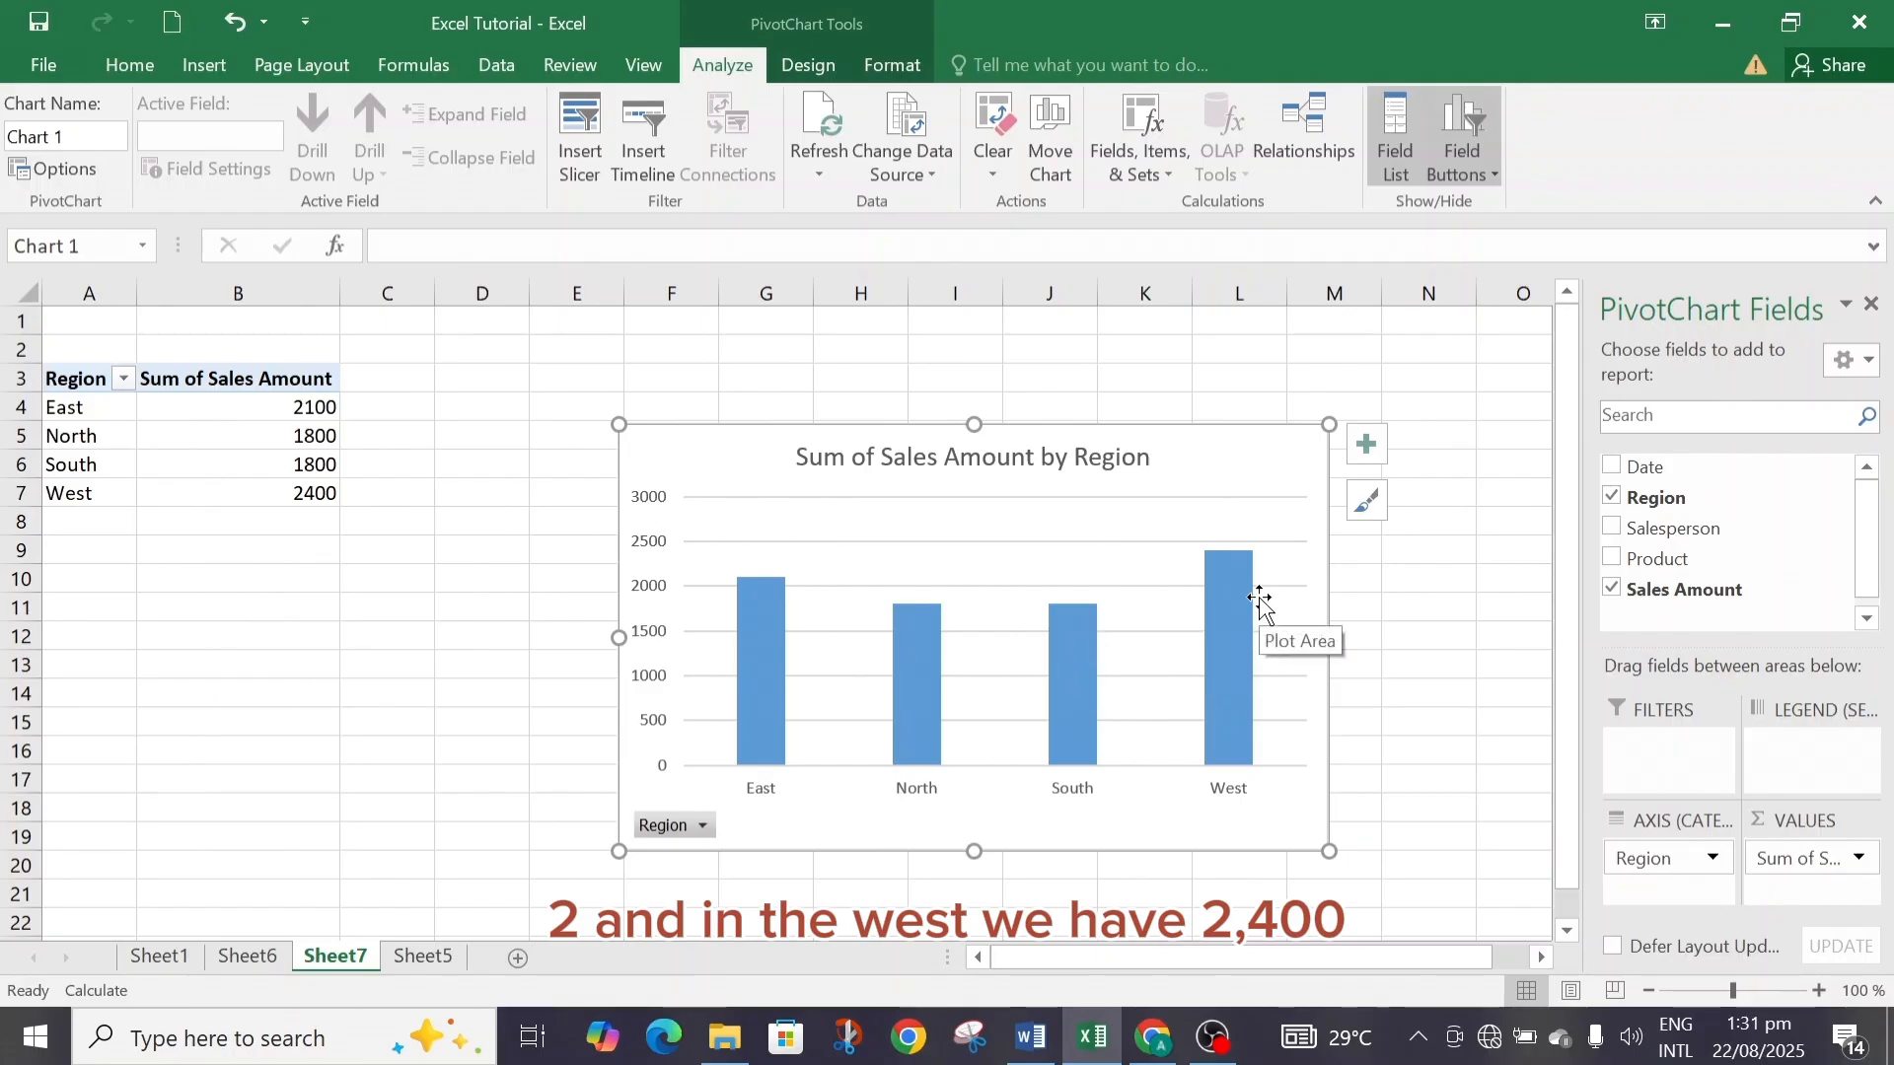
mouse_move(1230, 558)
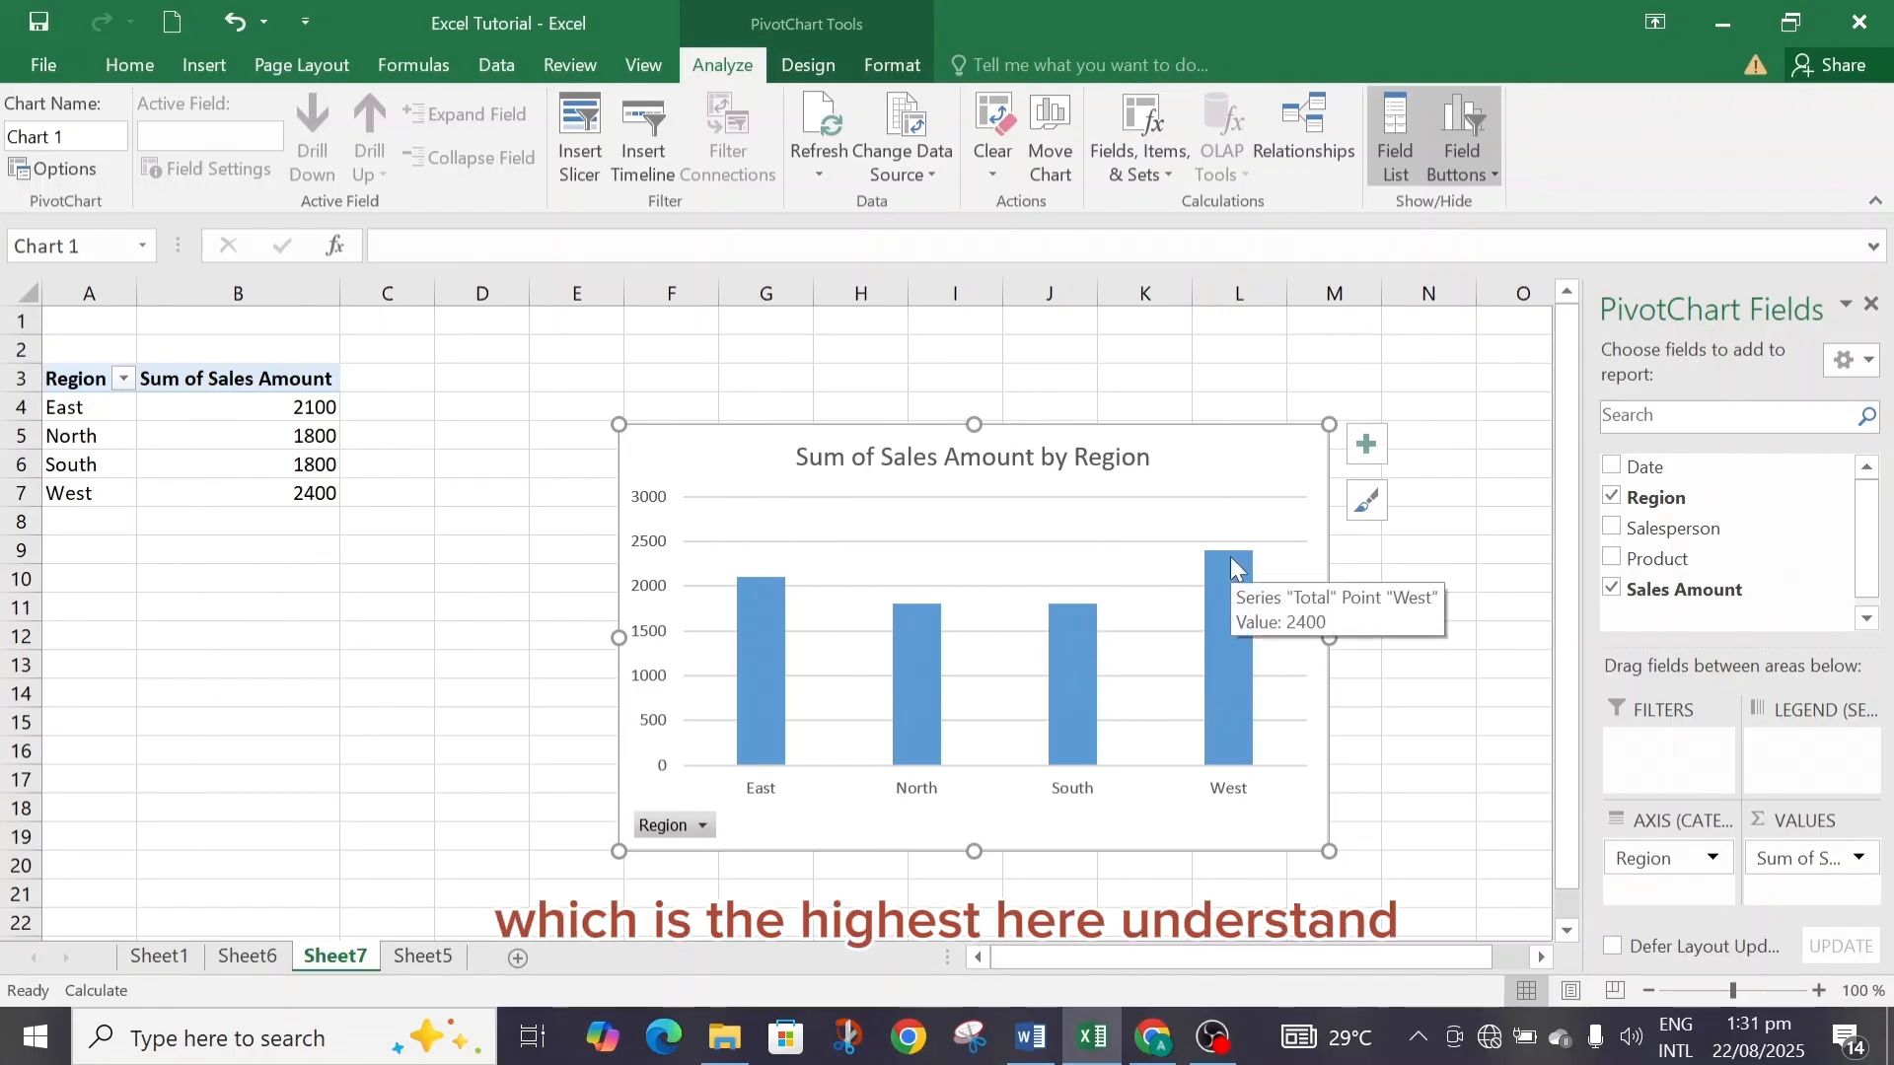
left_click(704, 826)
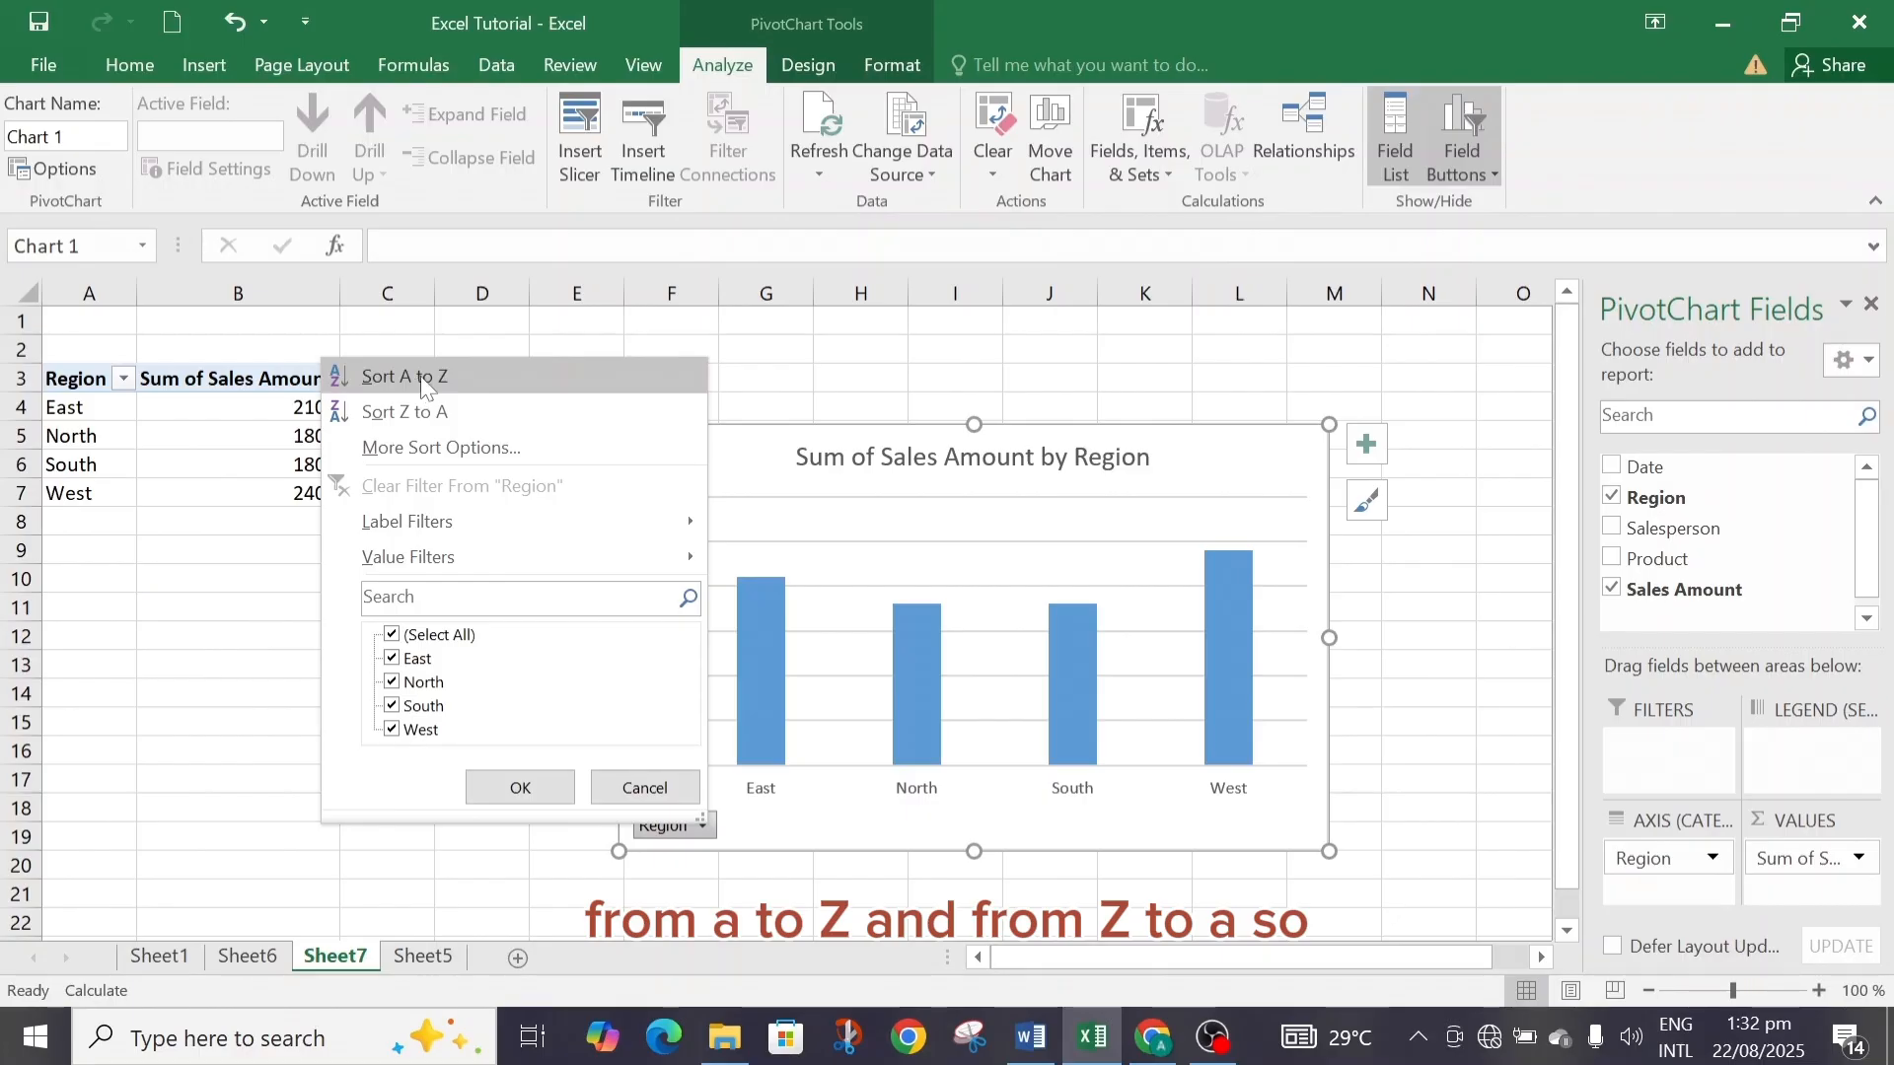
left_click(647, 789)
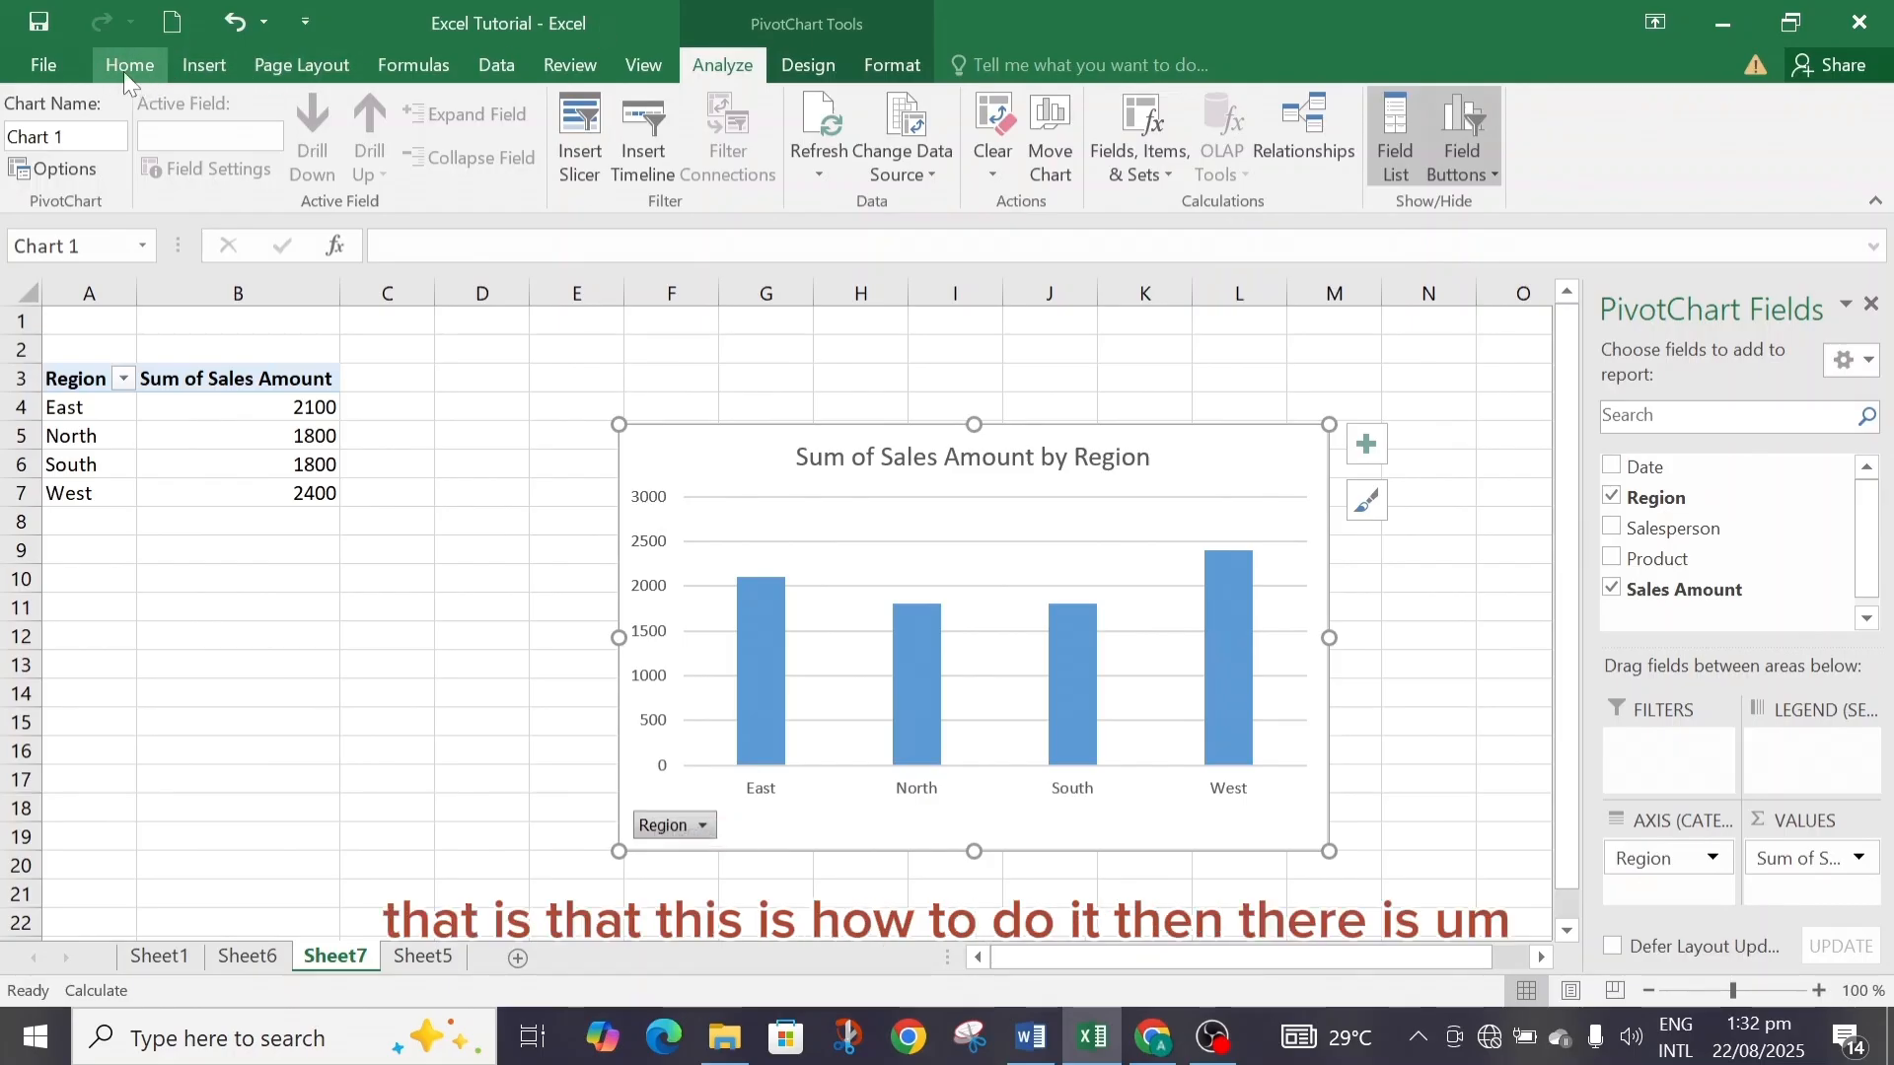
Switch between Sheet6, Sheet1, Sheet5 and Sheet7 to review the source data, PivotTable and PivotChart.
left_click(202, 67)
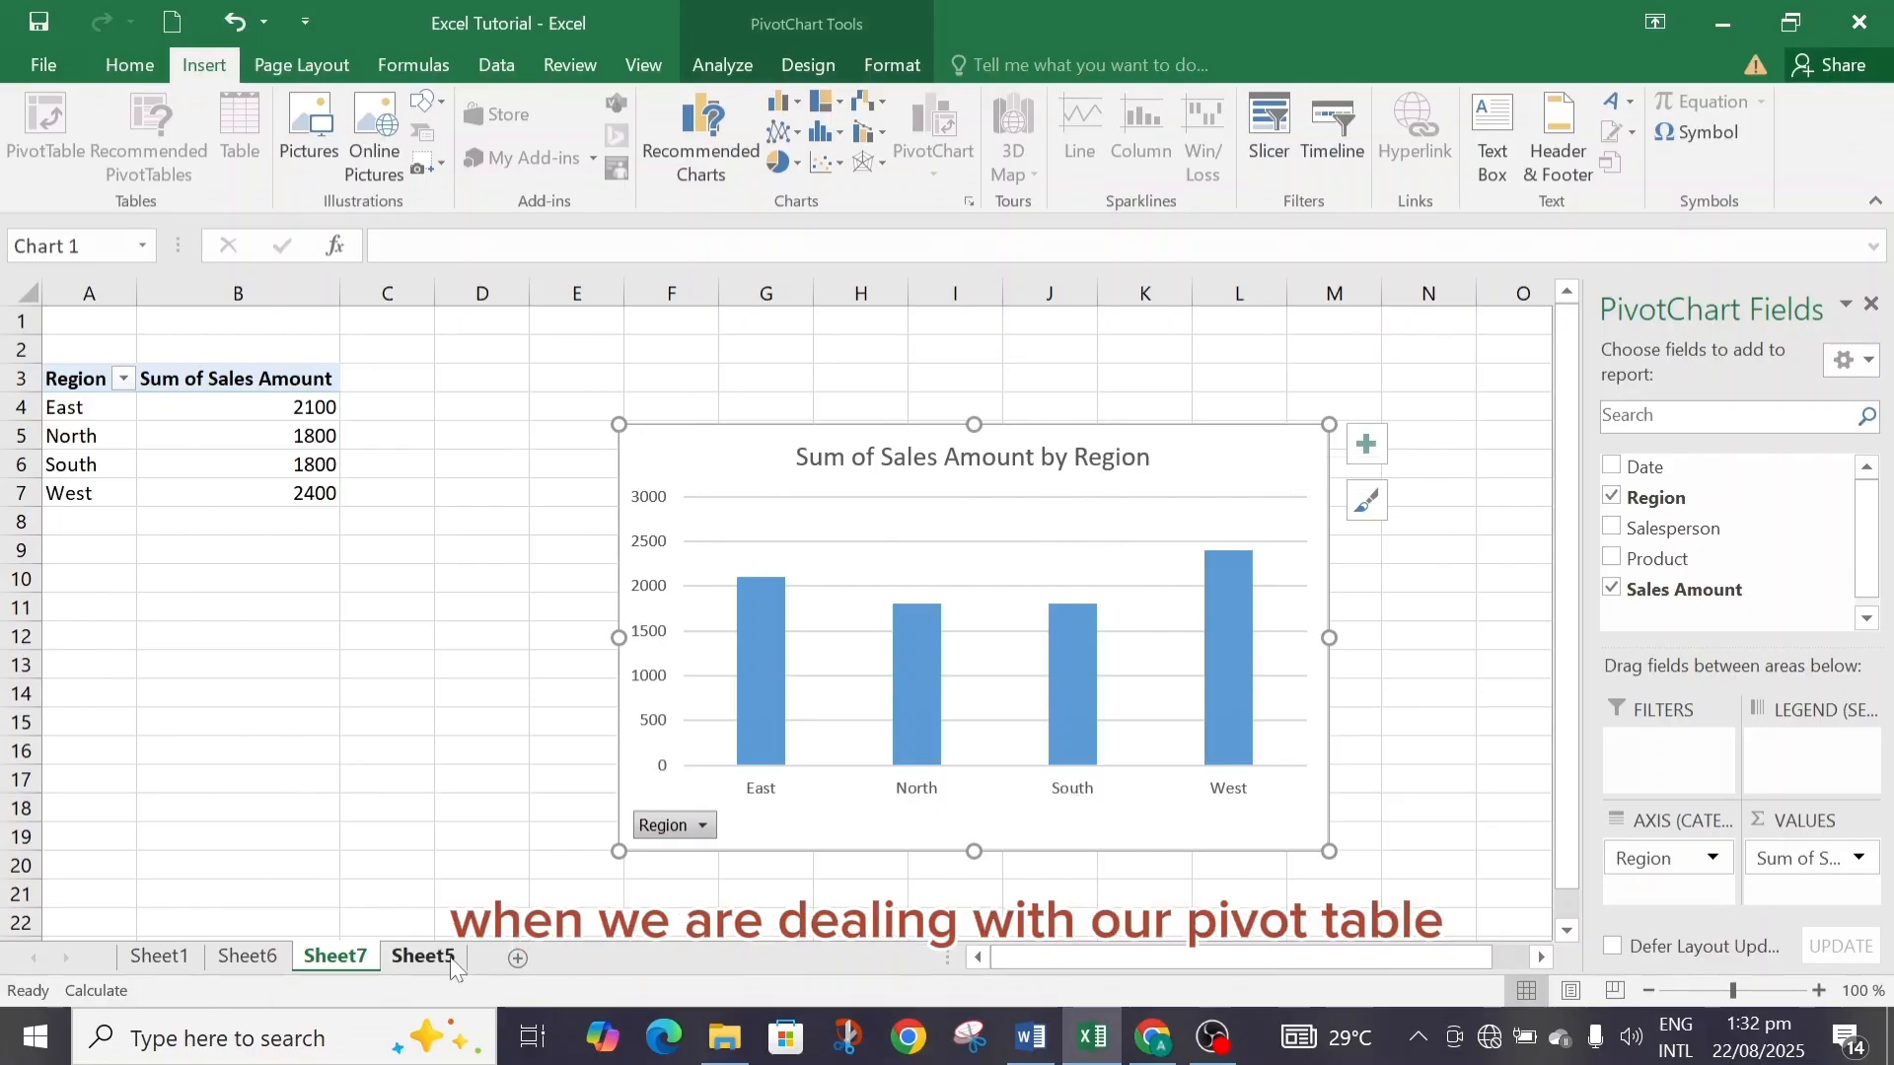
left_click(248, 959)
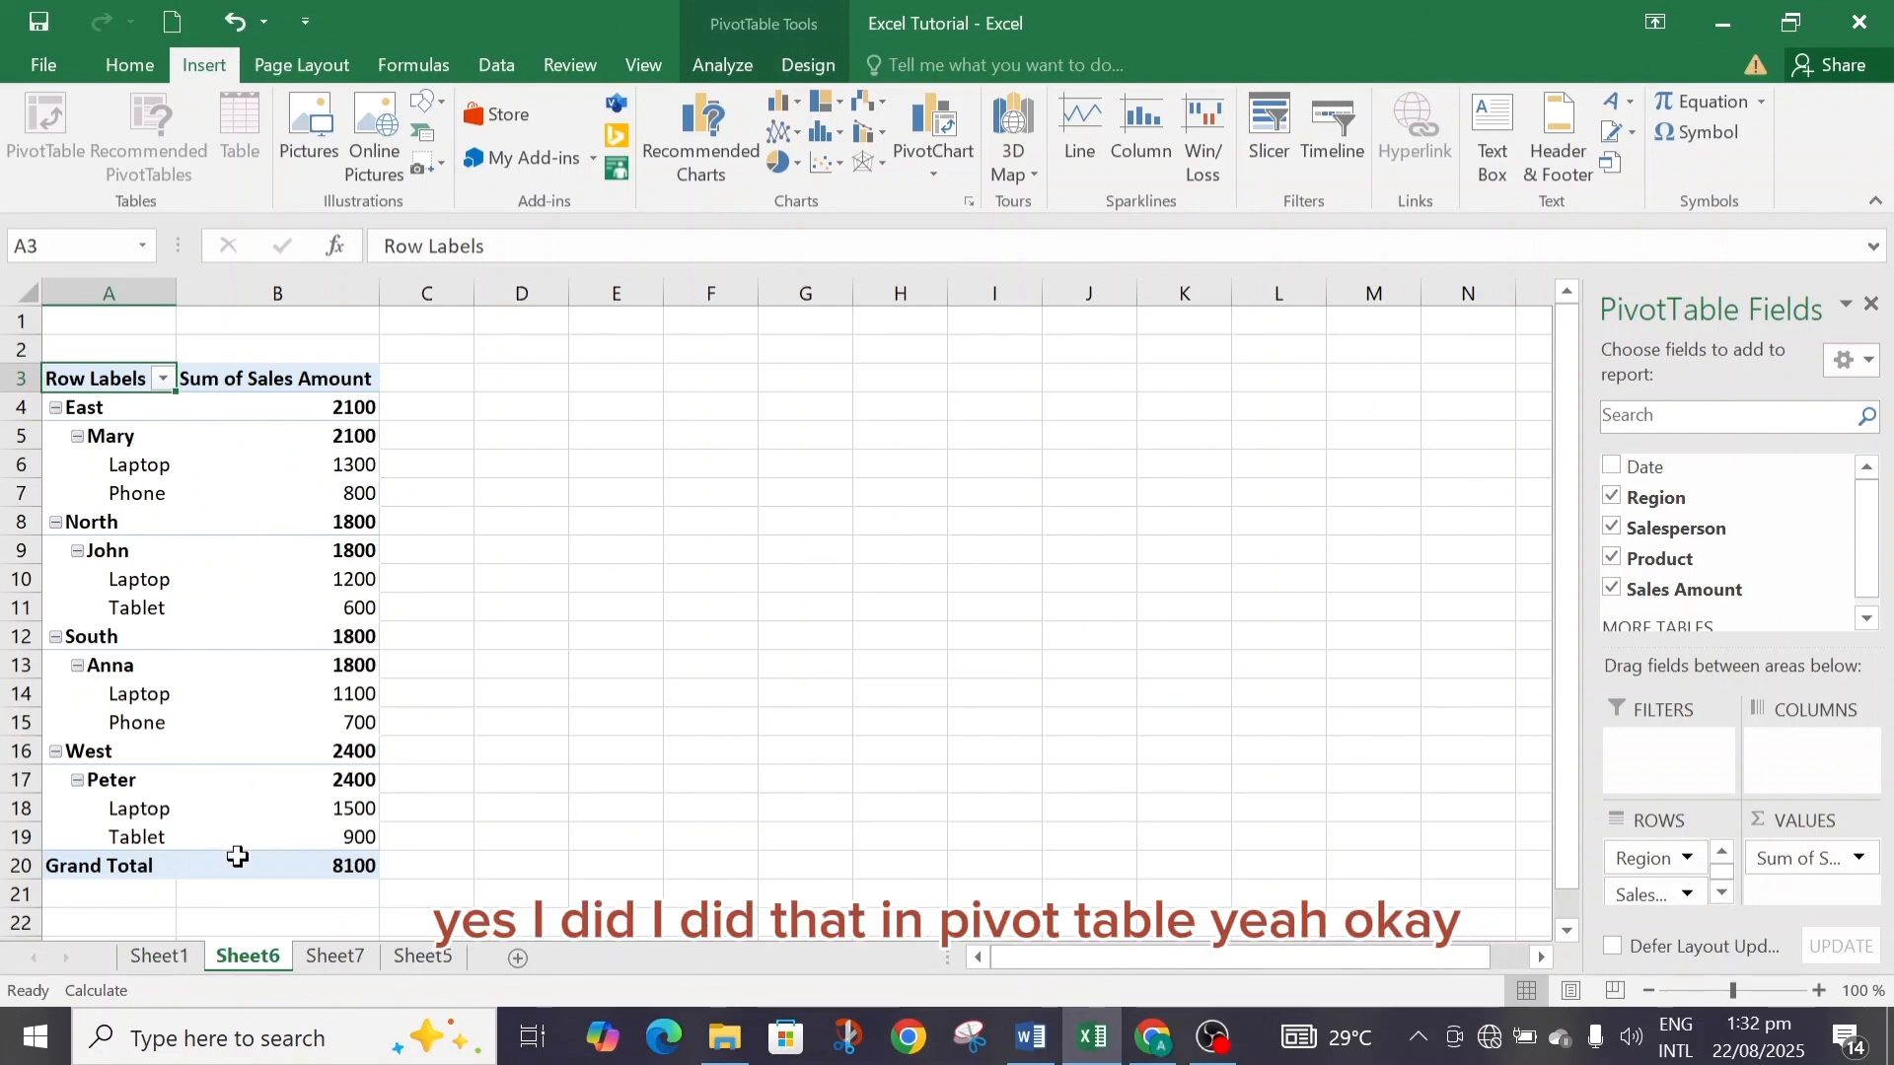
left_click(173, 967)
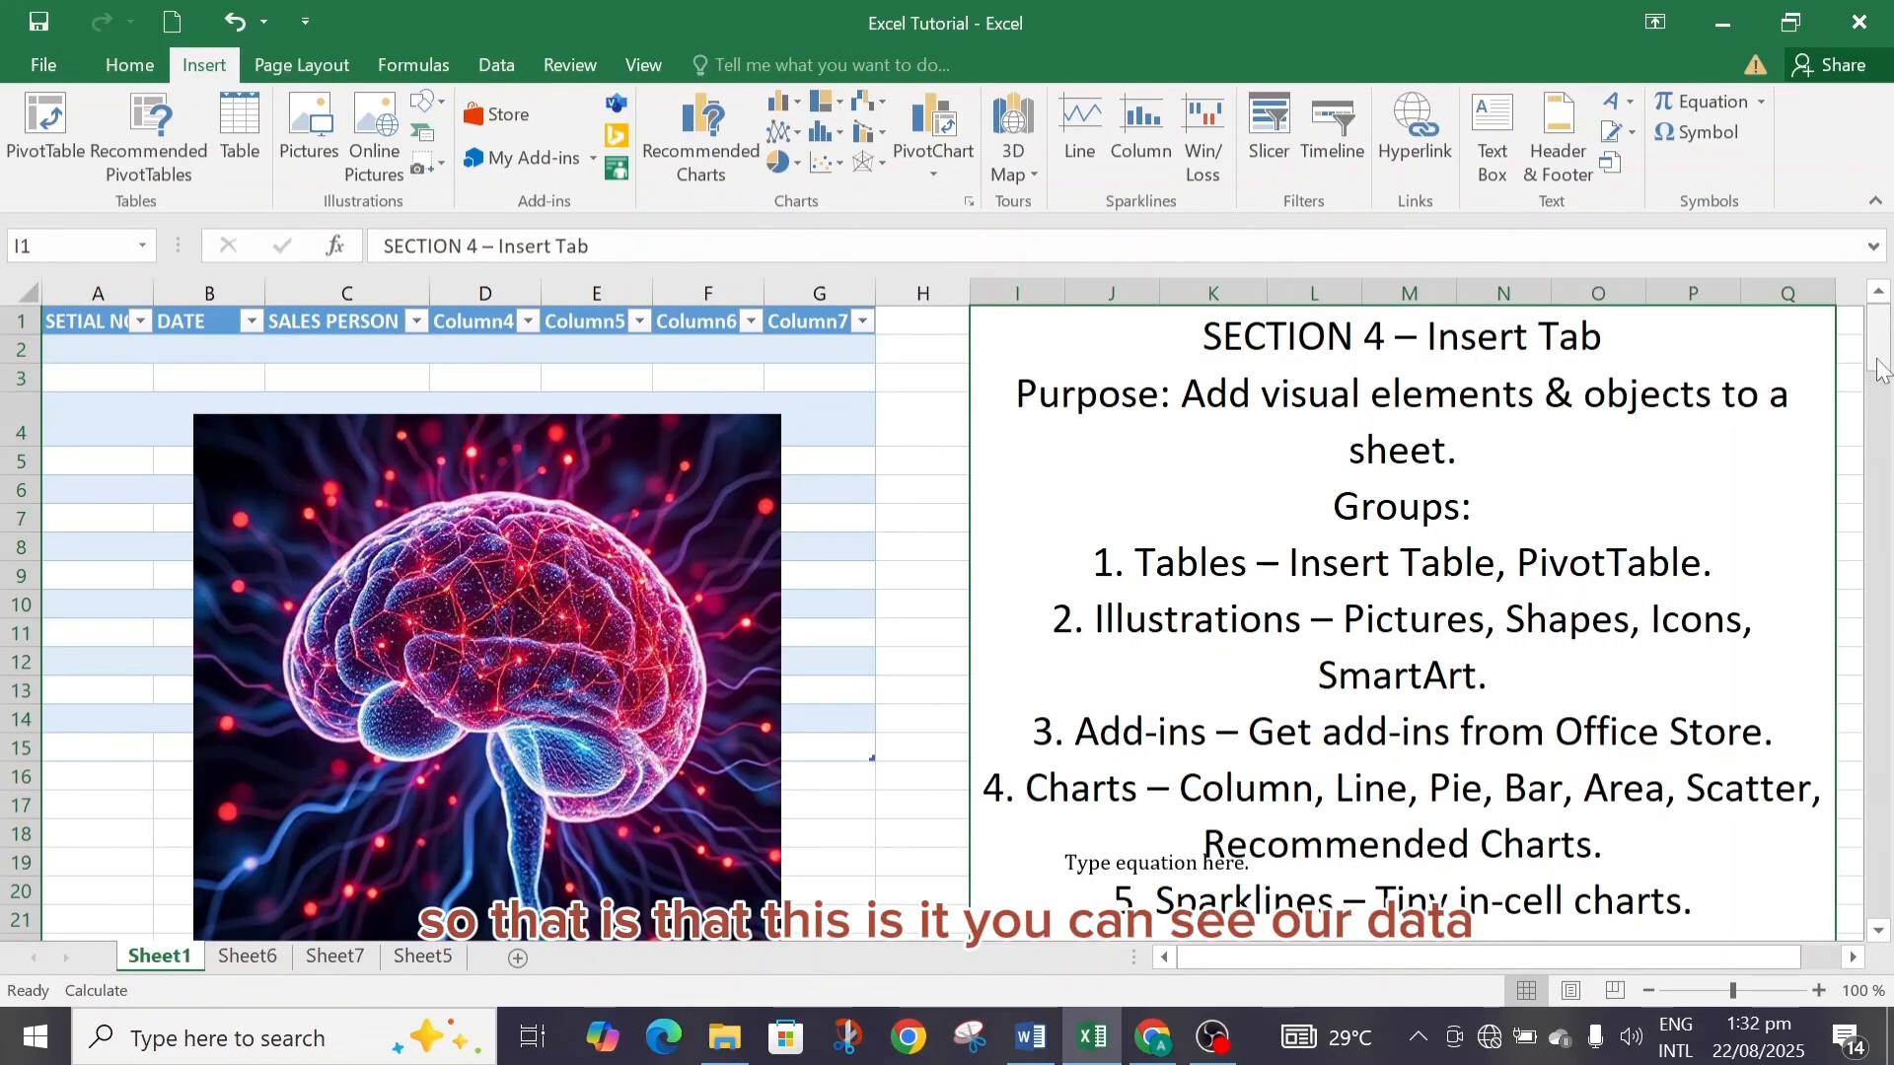
left_click(432, 959)
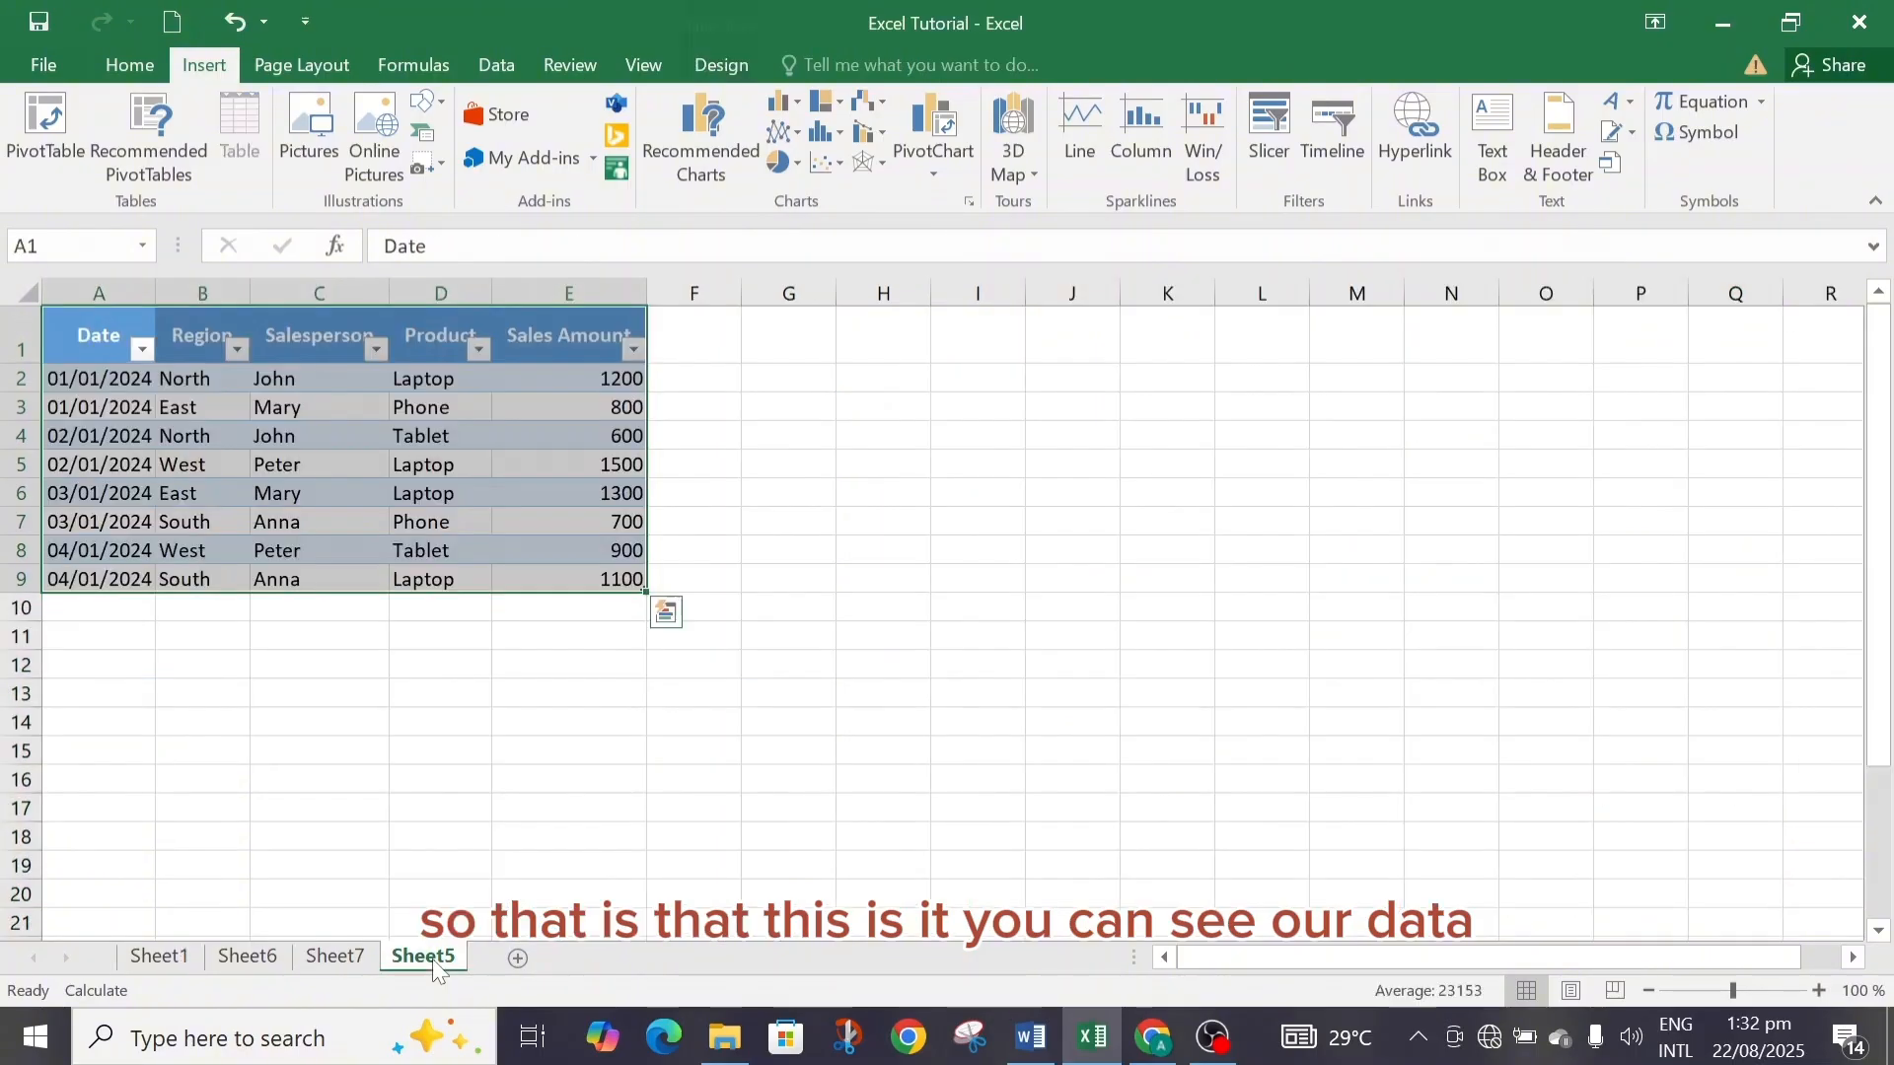
left_click(335, 958)
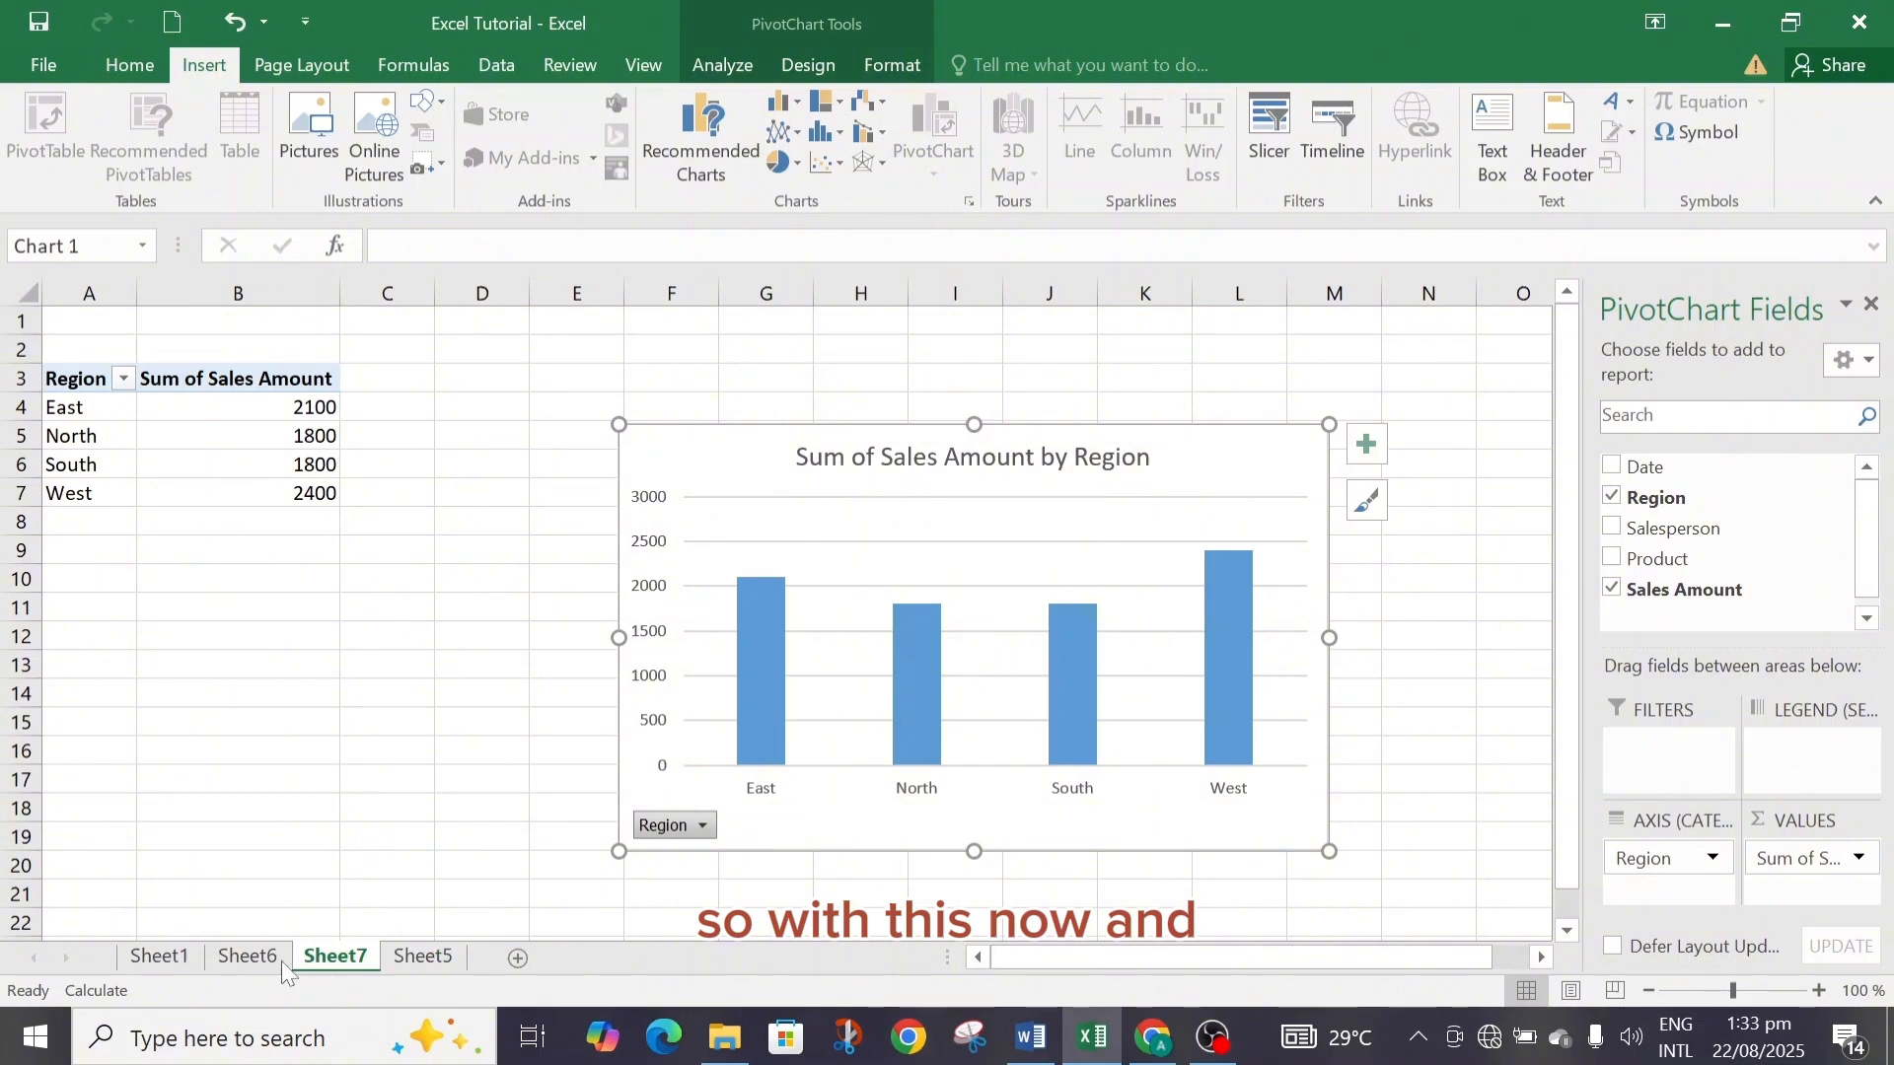
left_click(166, 932)
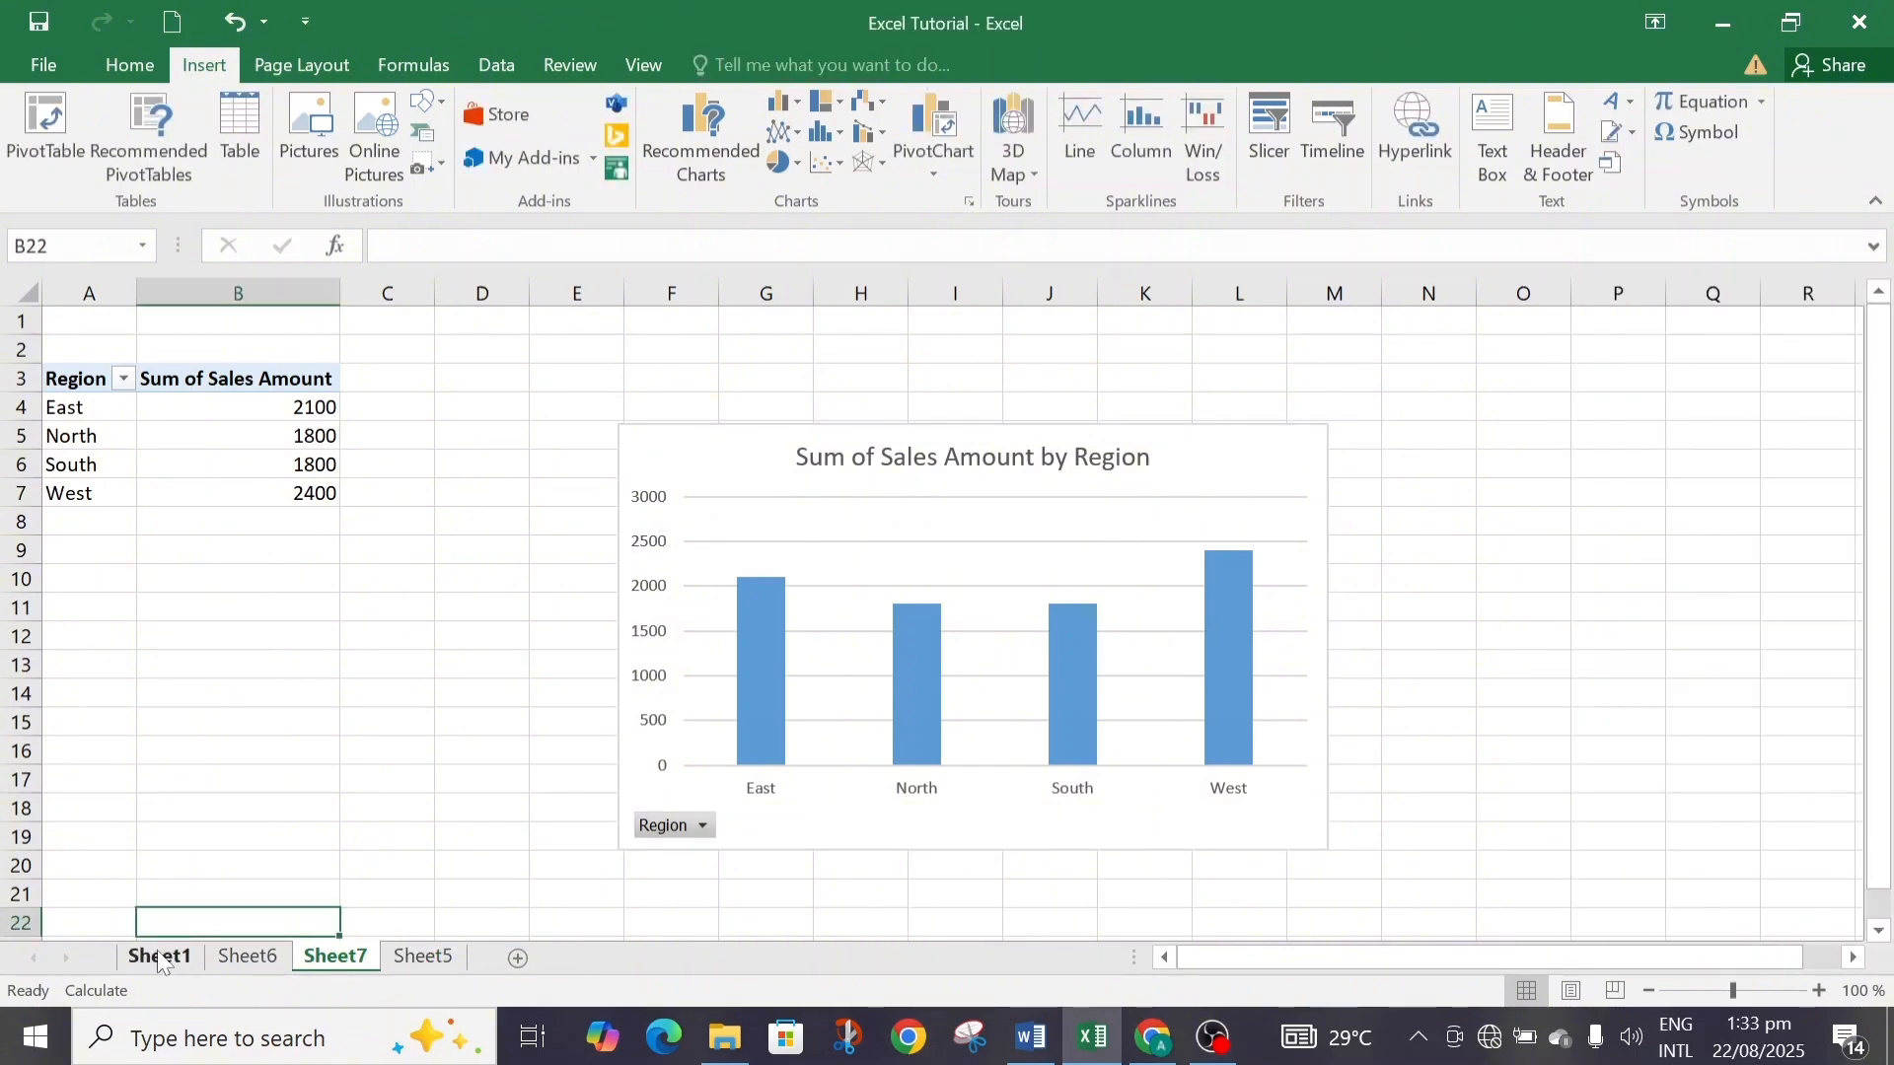
left_click(161, 959)
left_click(241, 960)
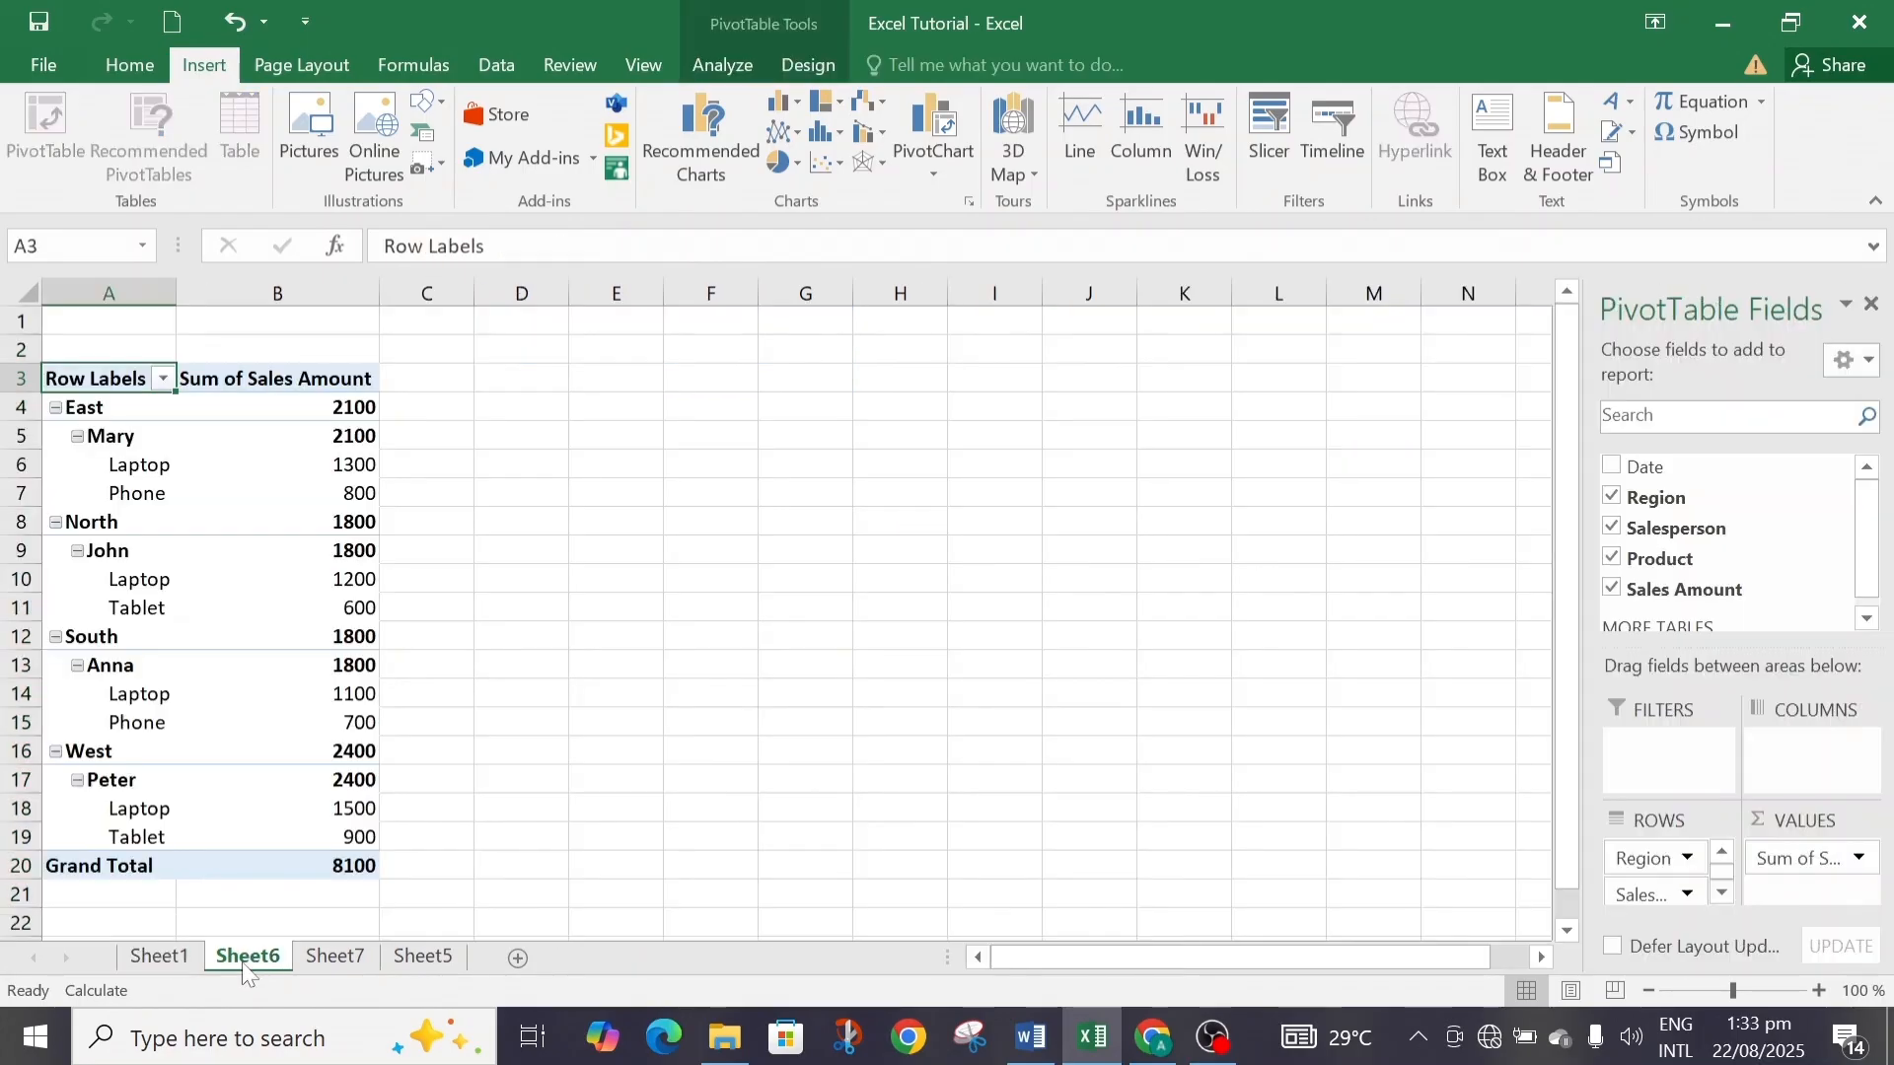
left_click(340, 958)
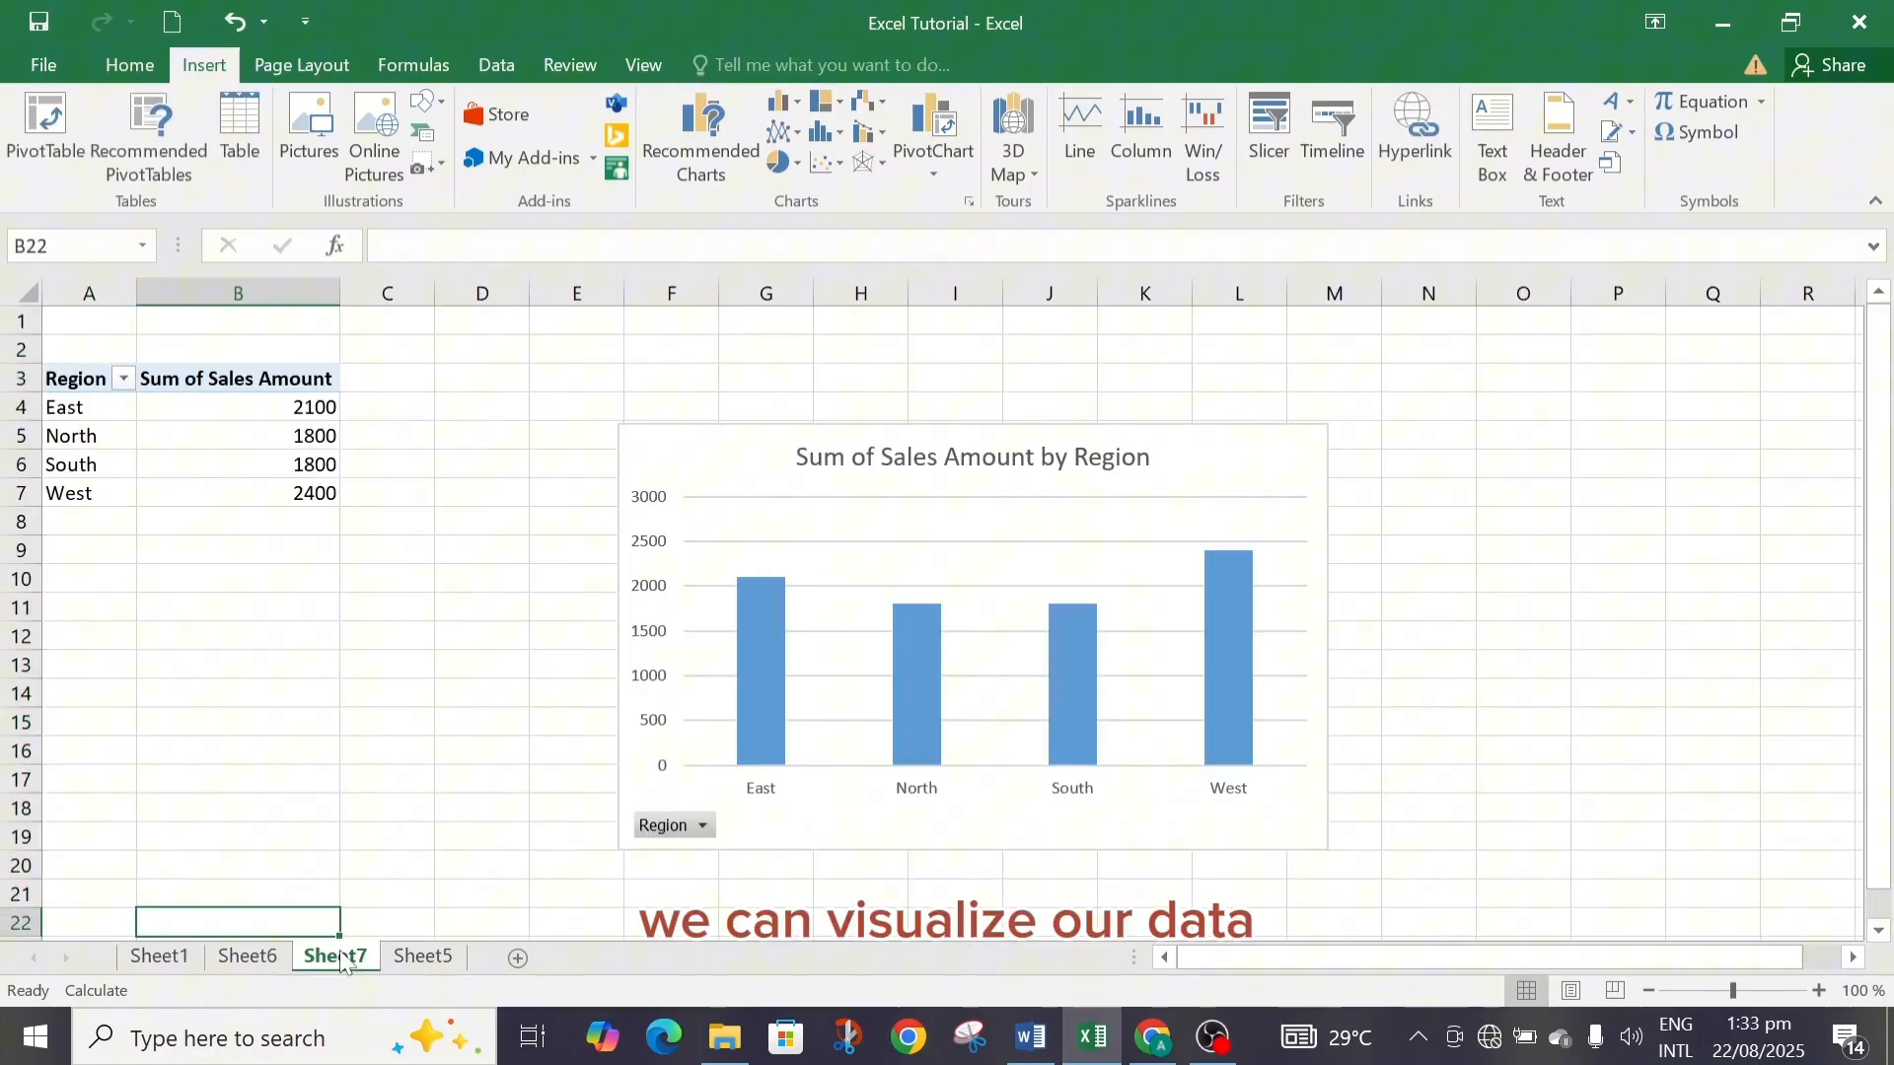
left_click(419, 959)
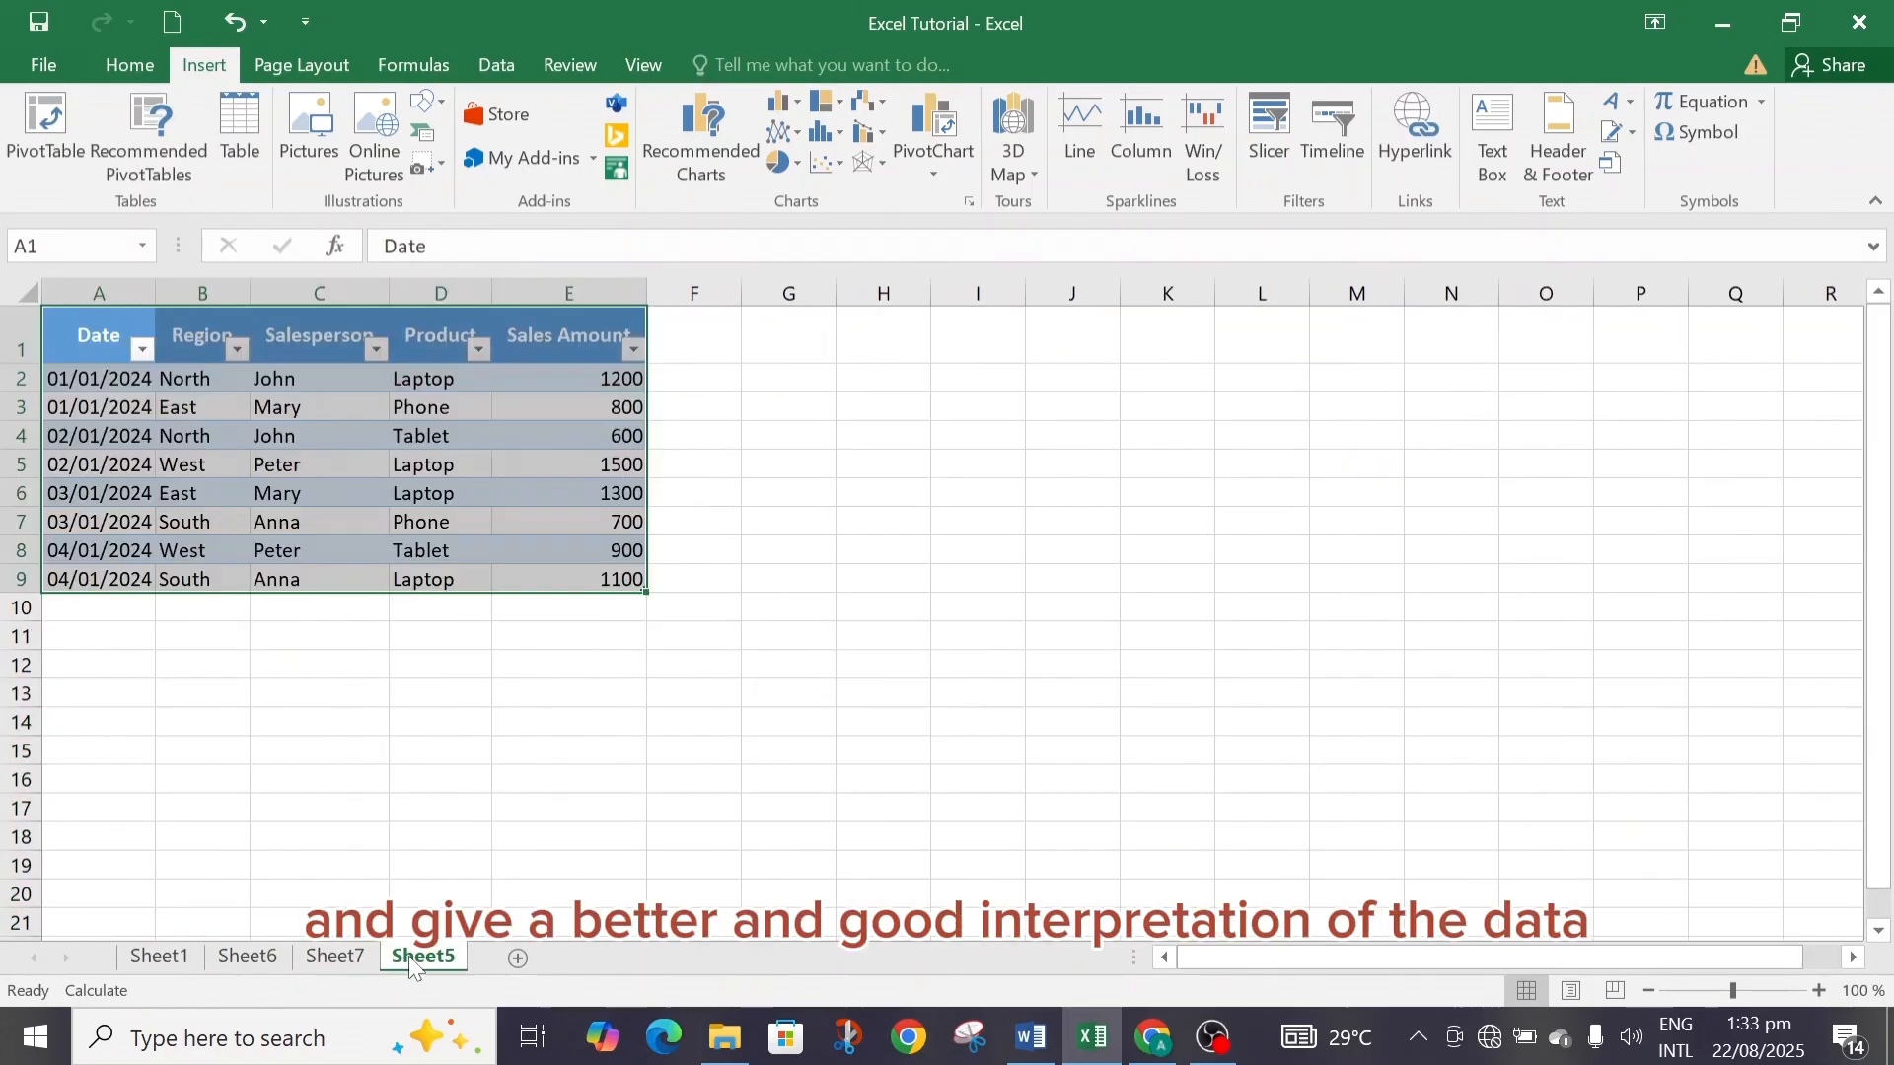
left_click(697, 346)
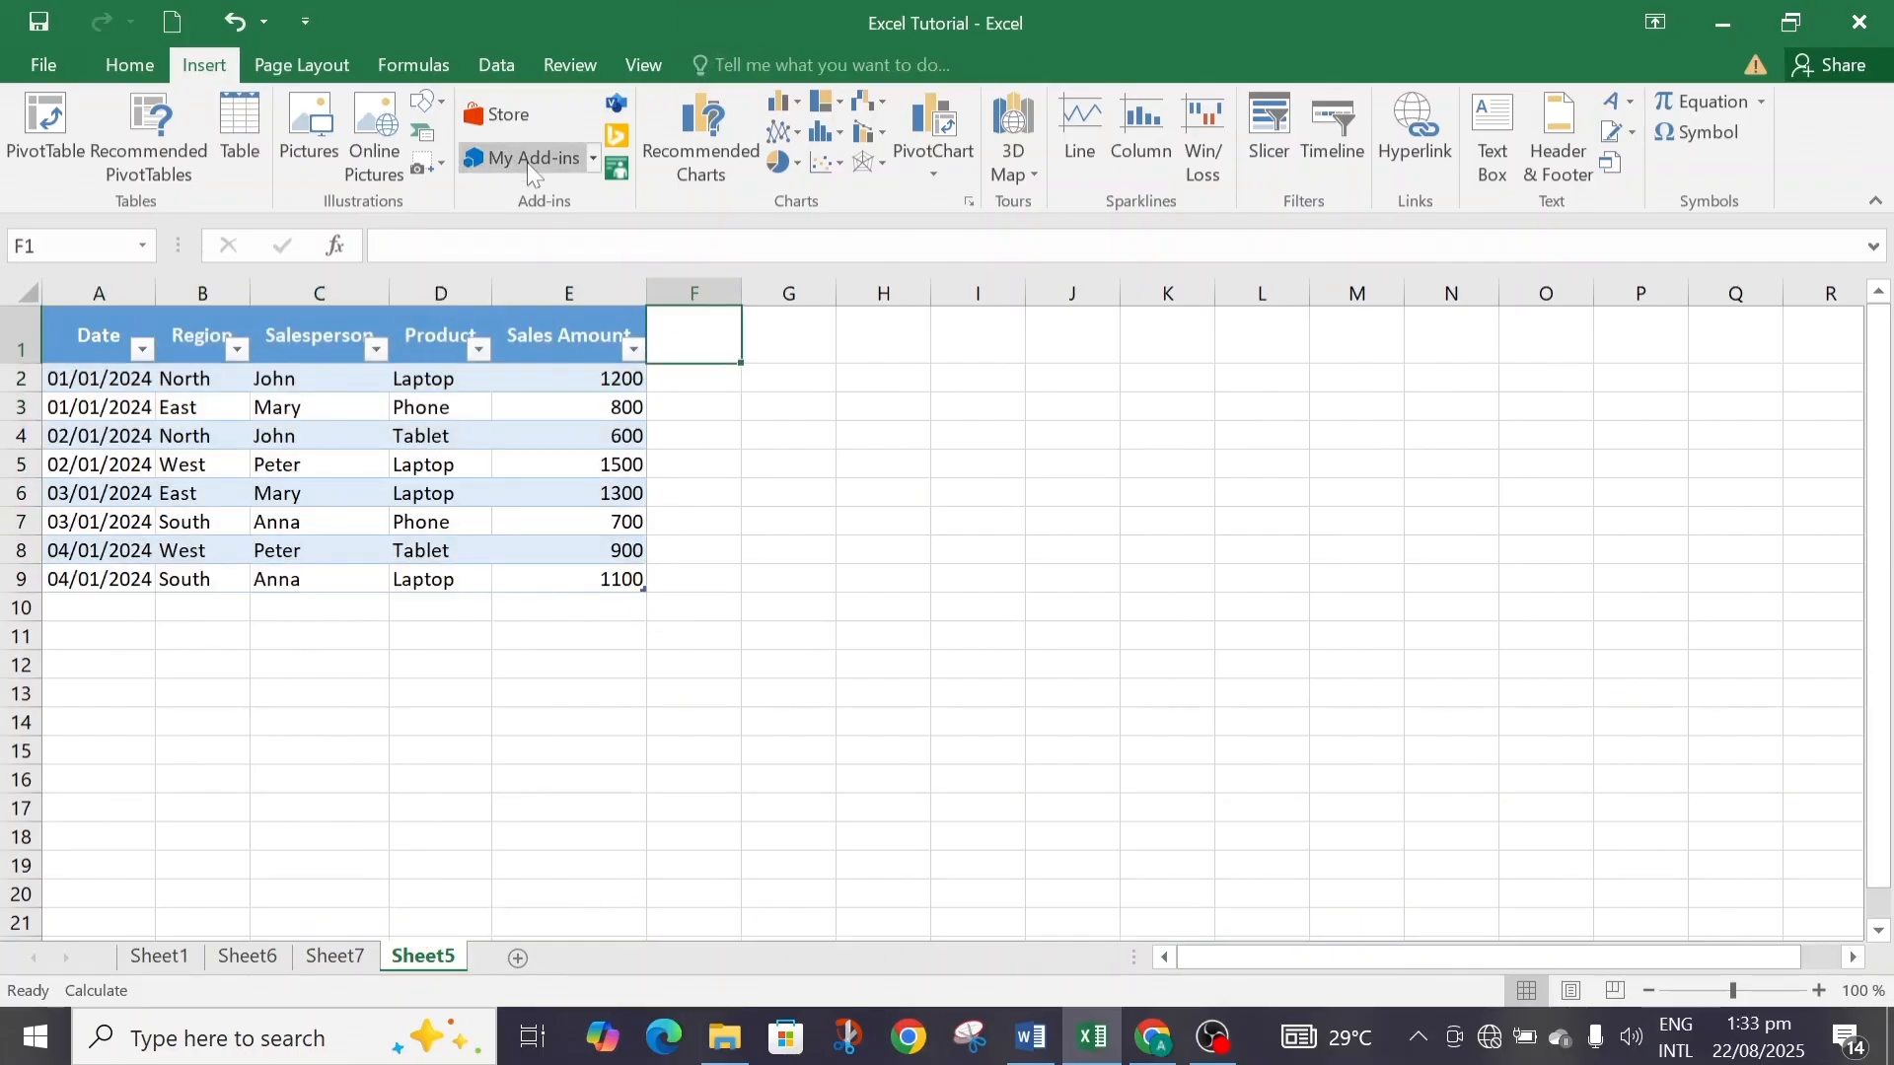
left_click(163, 958)
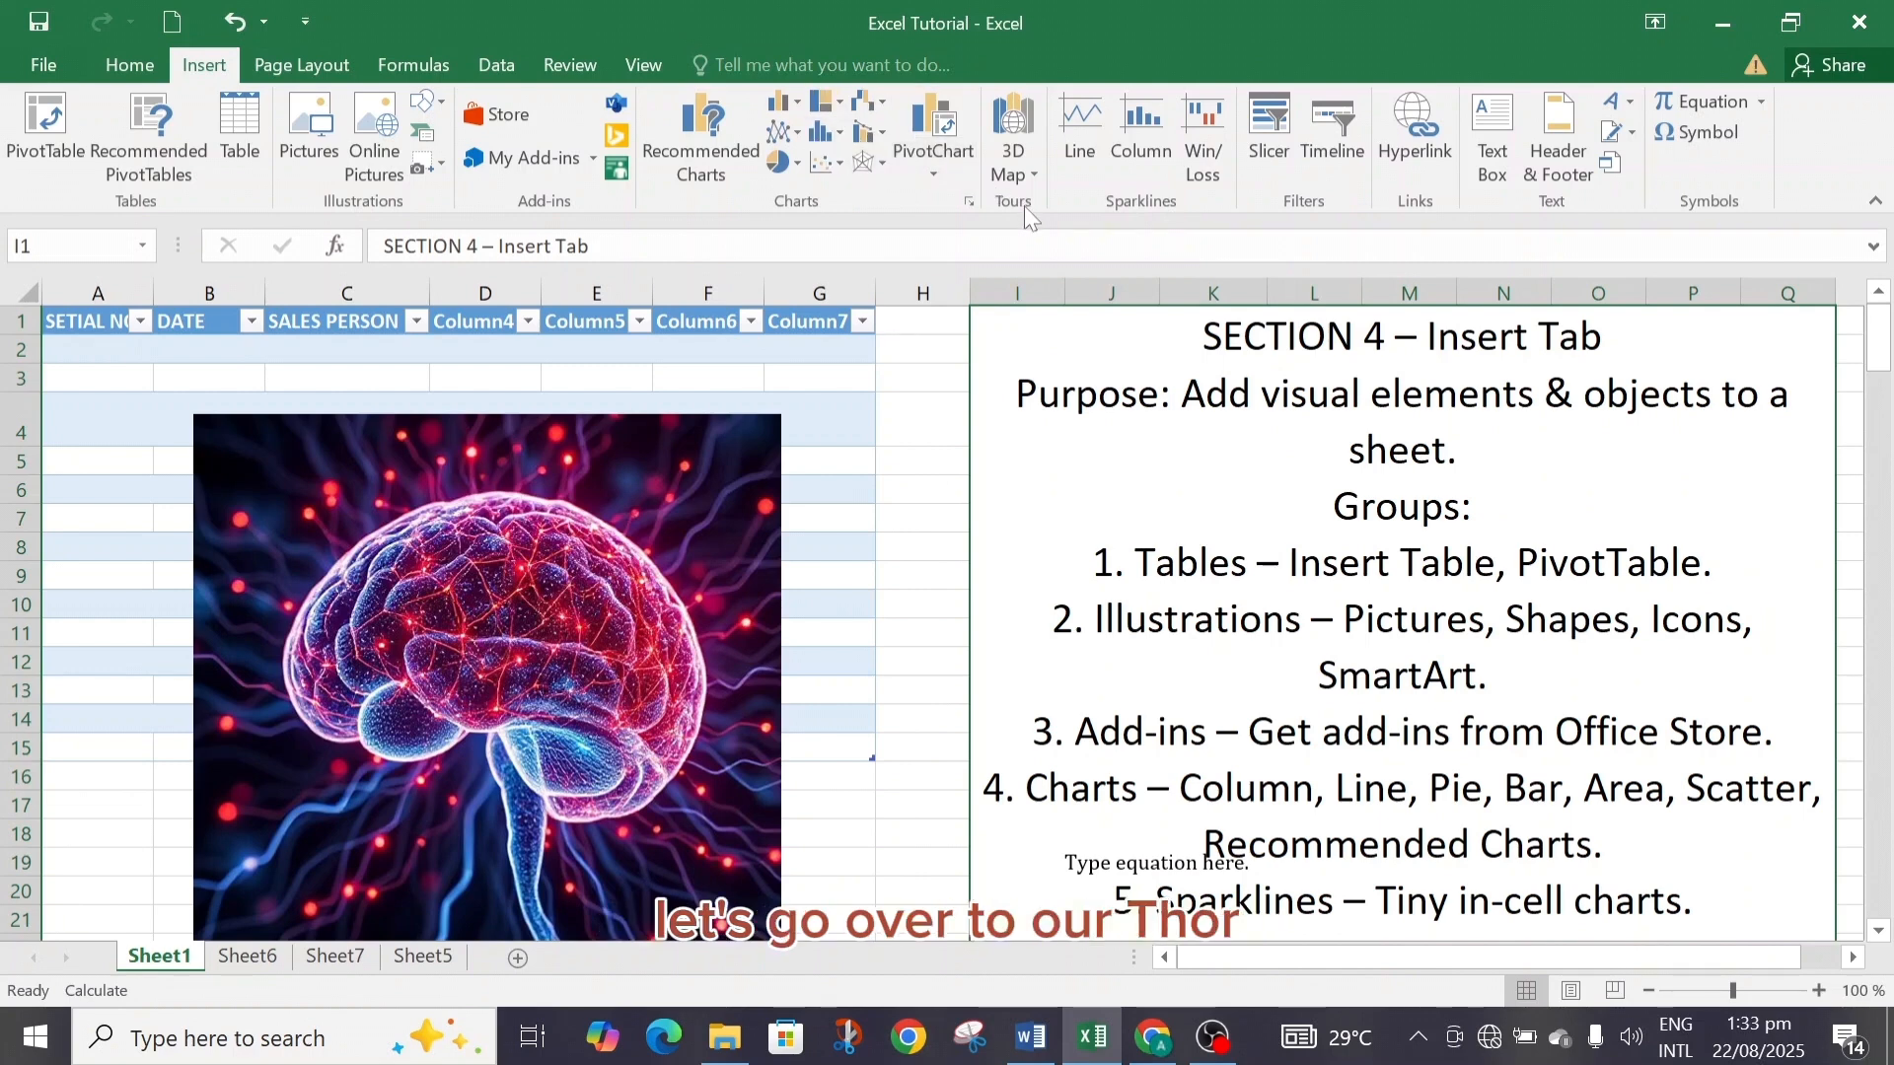
Scroll down the Insert Tab notes on Sheet1 to read the Sparklines entry.
left_click_drag(1881, 358, 1884, 367)
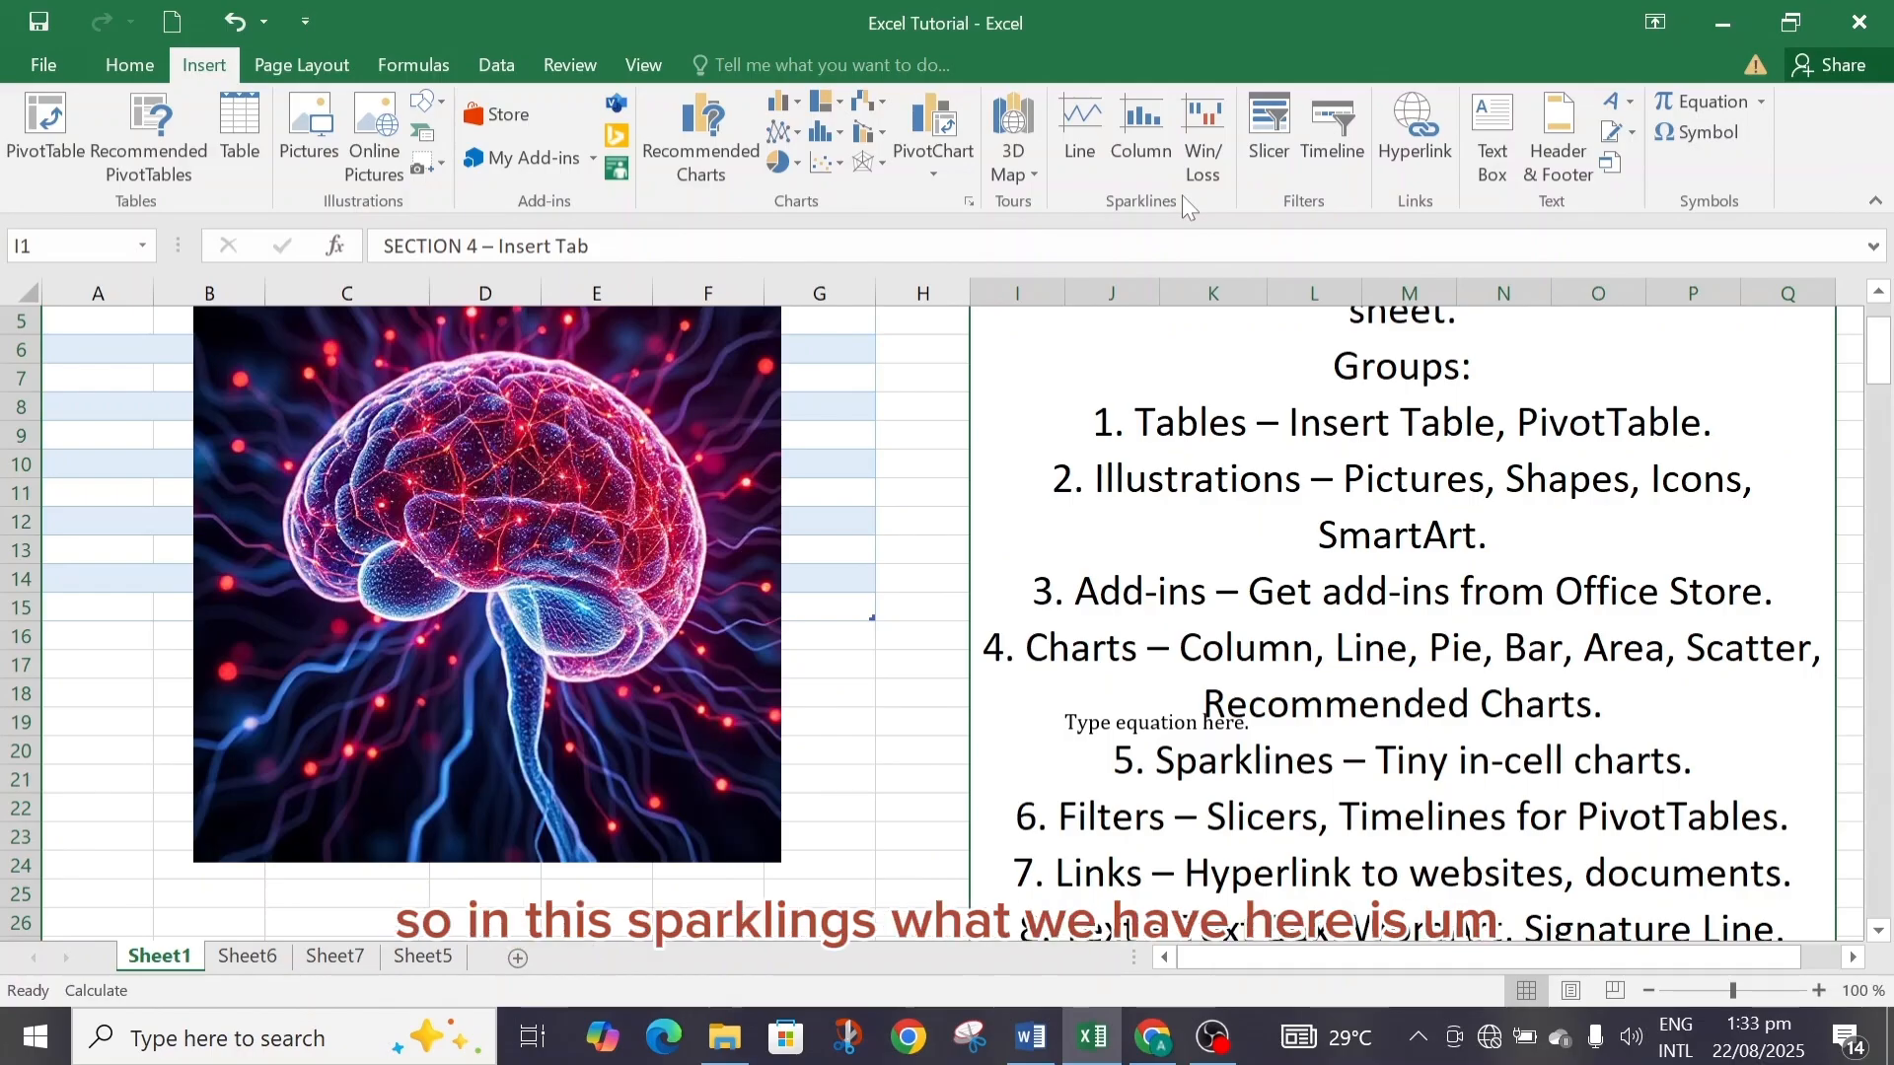
left_click(1110, 723)
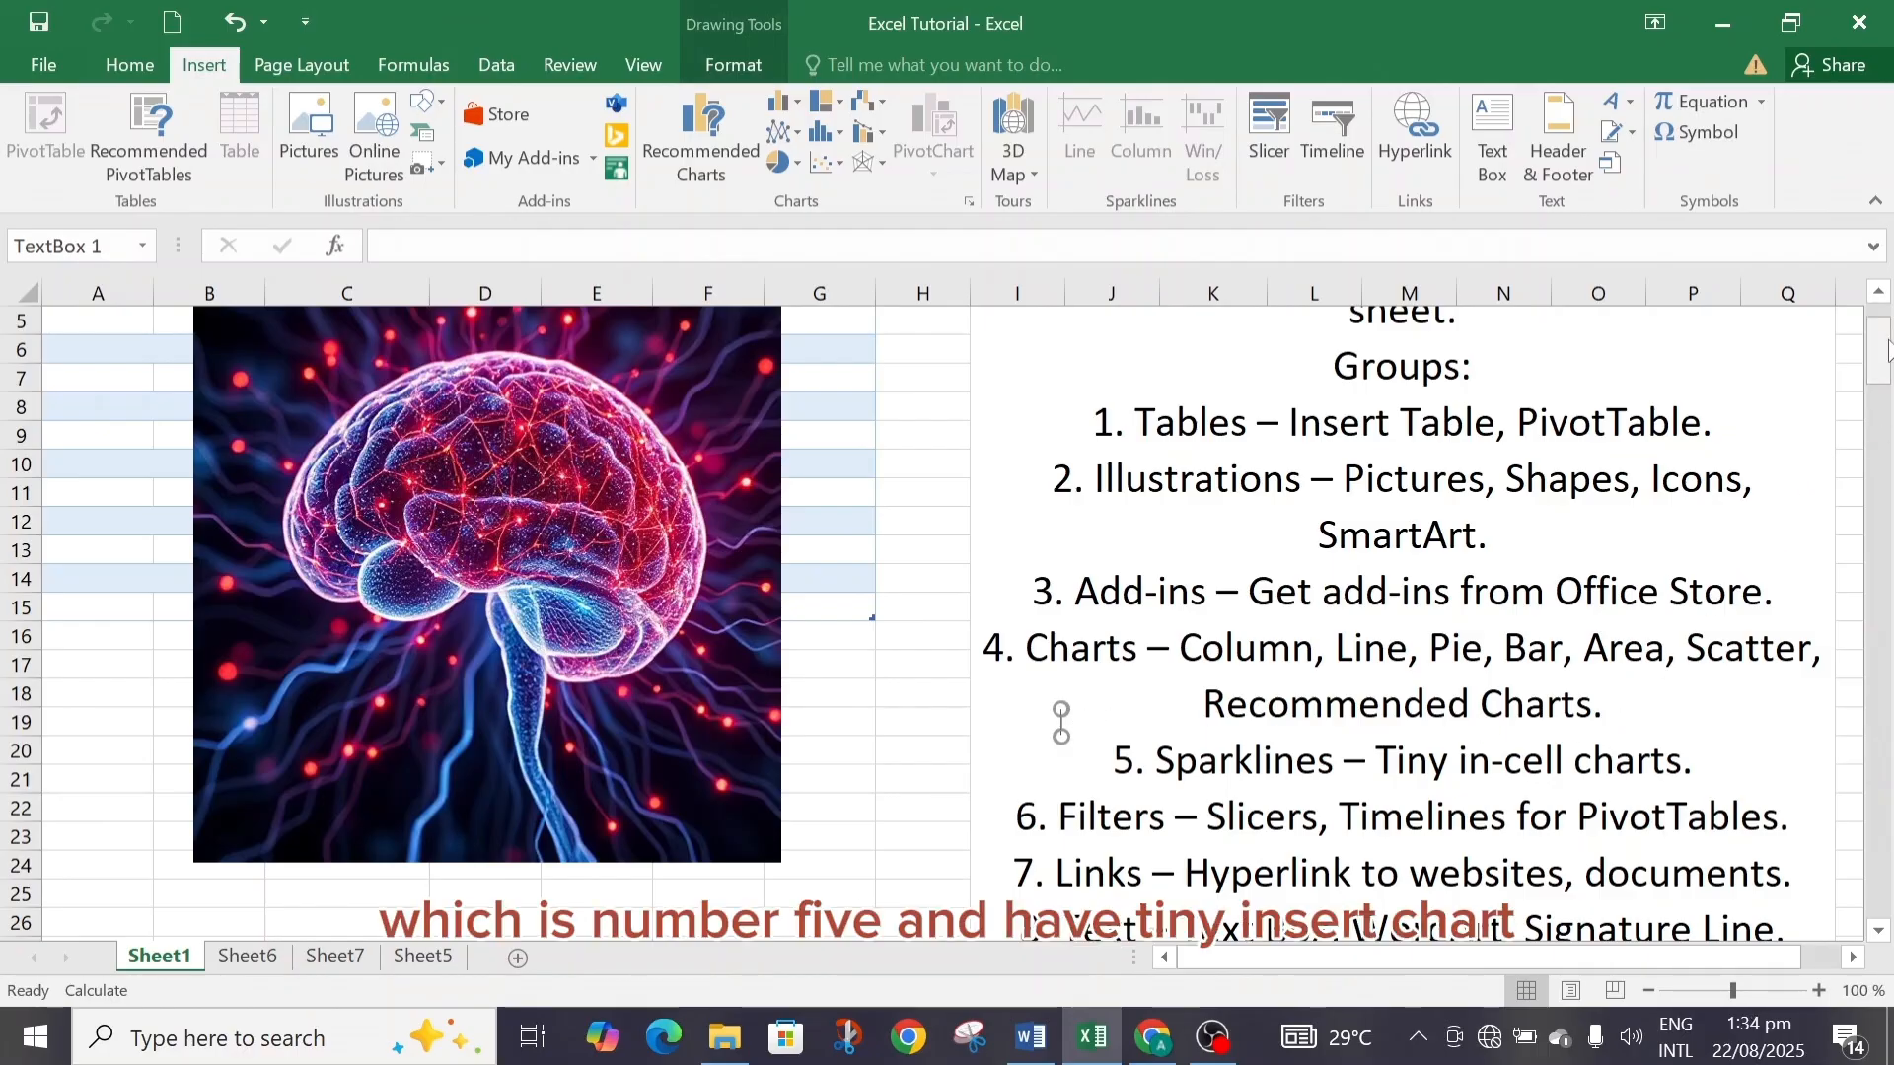
left_click_drag(1885, 347, 1887, 379)
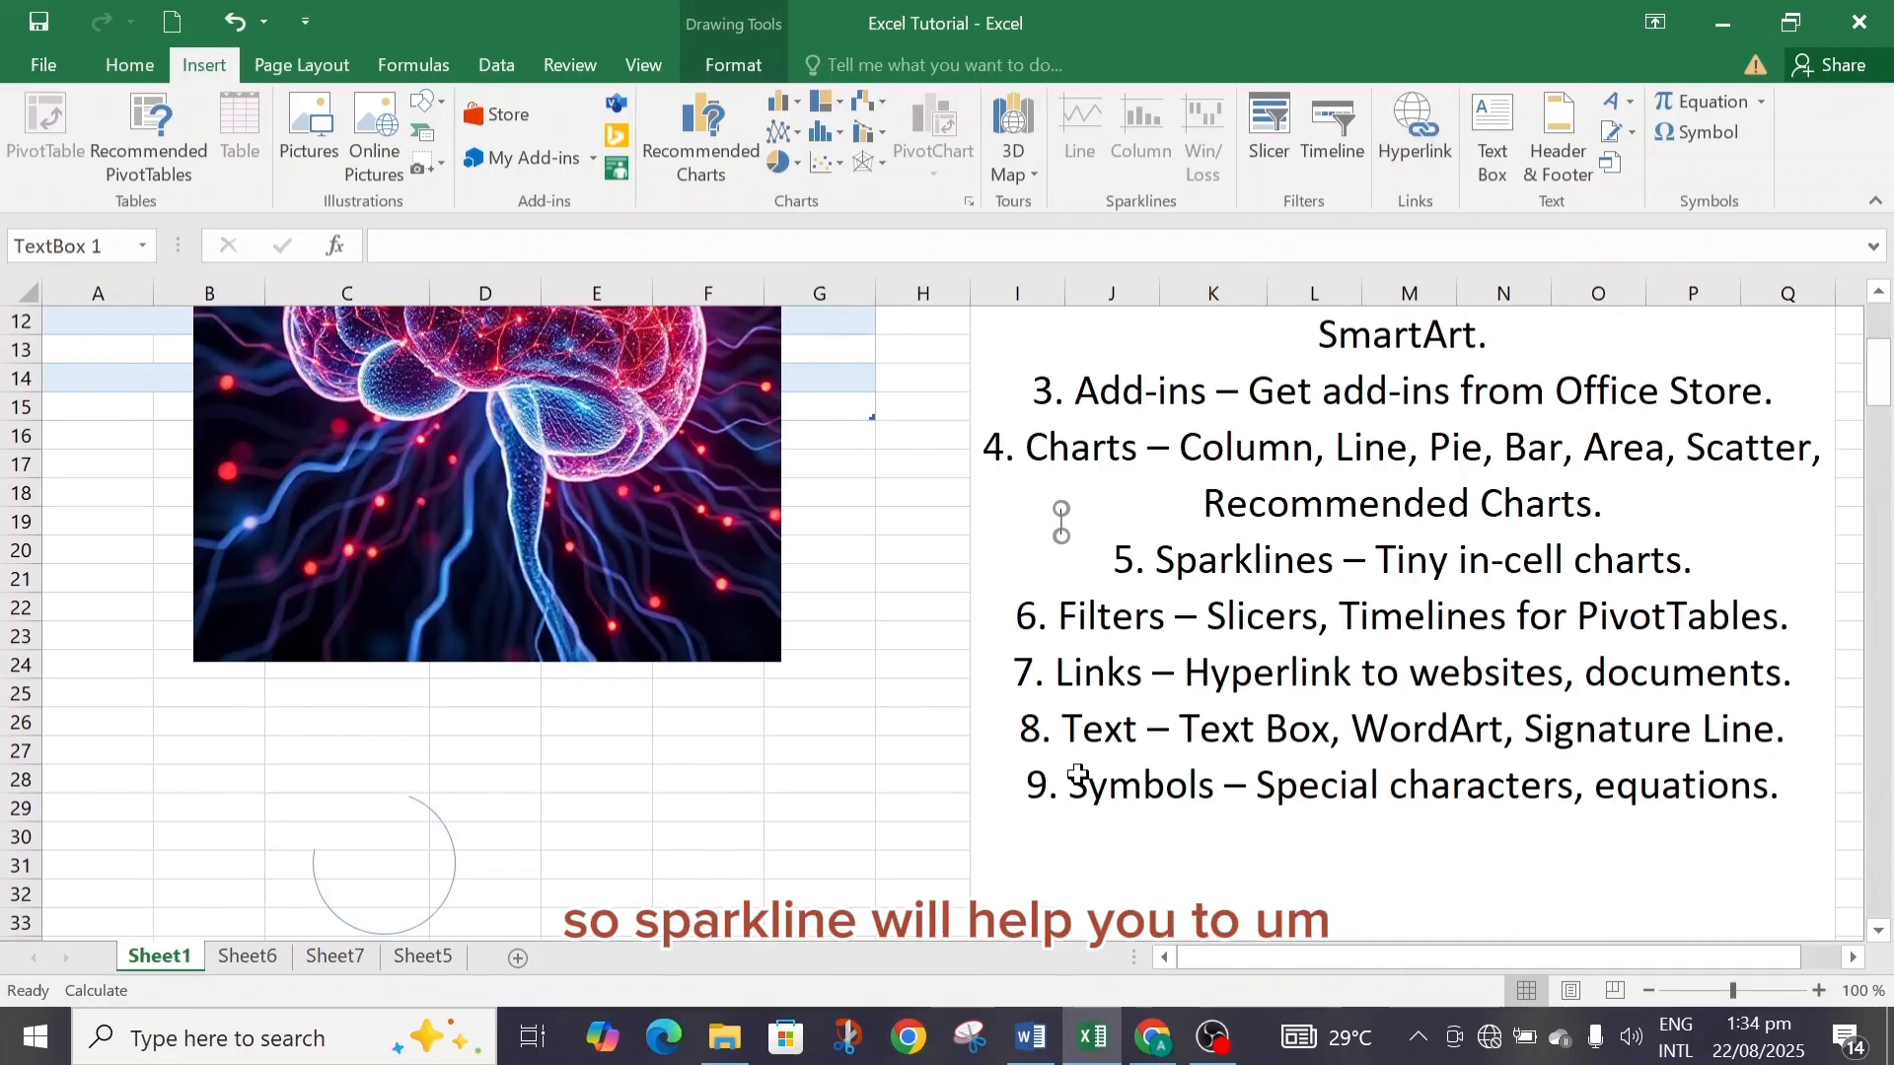
Insert column sparklines in G2:G9 for the Sales Amount values E2:E9 of the sales table on Sheet5.
left_click(428, 961)
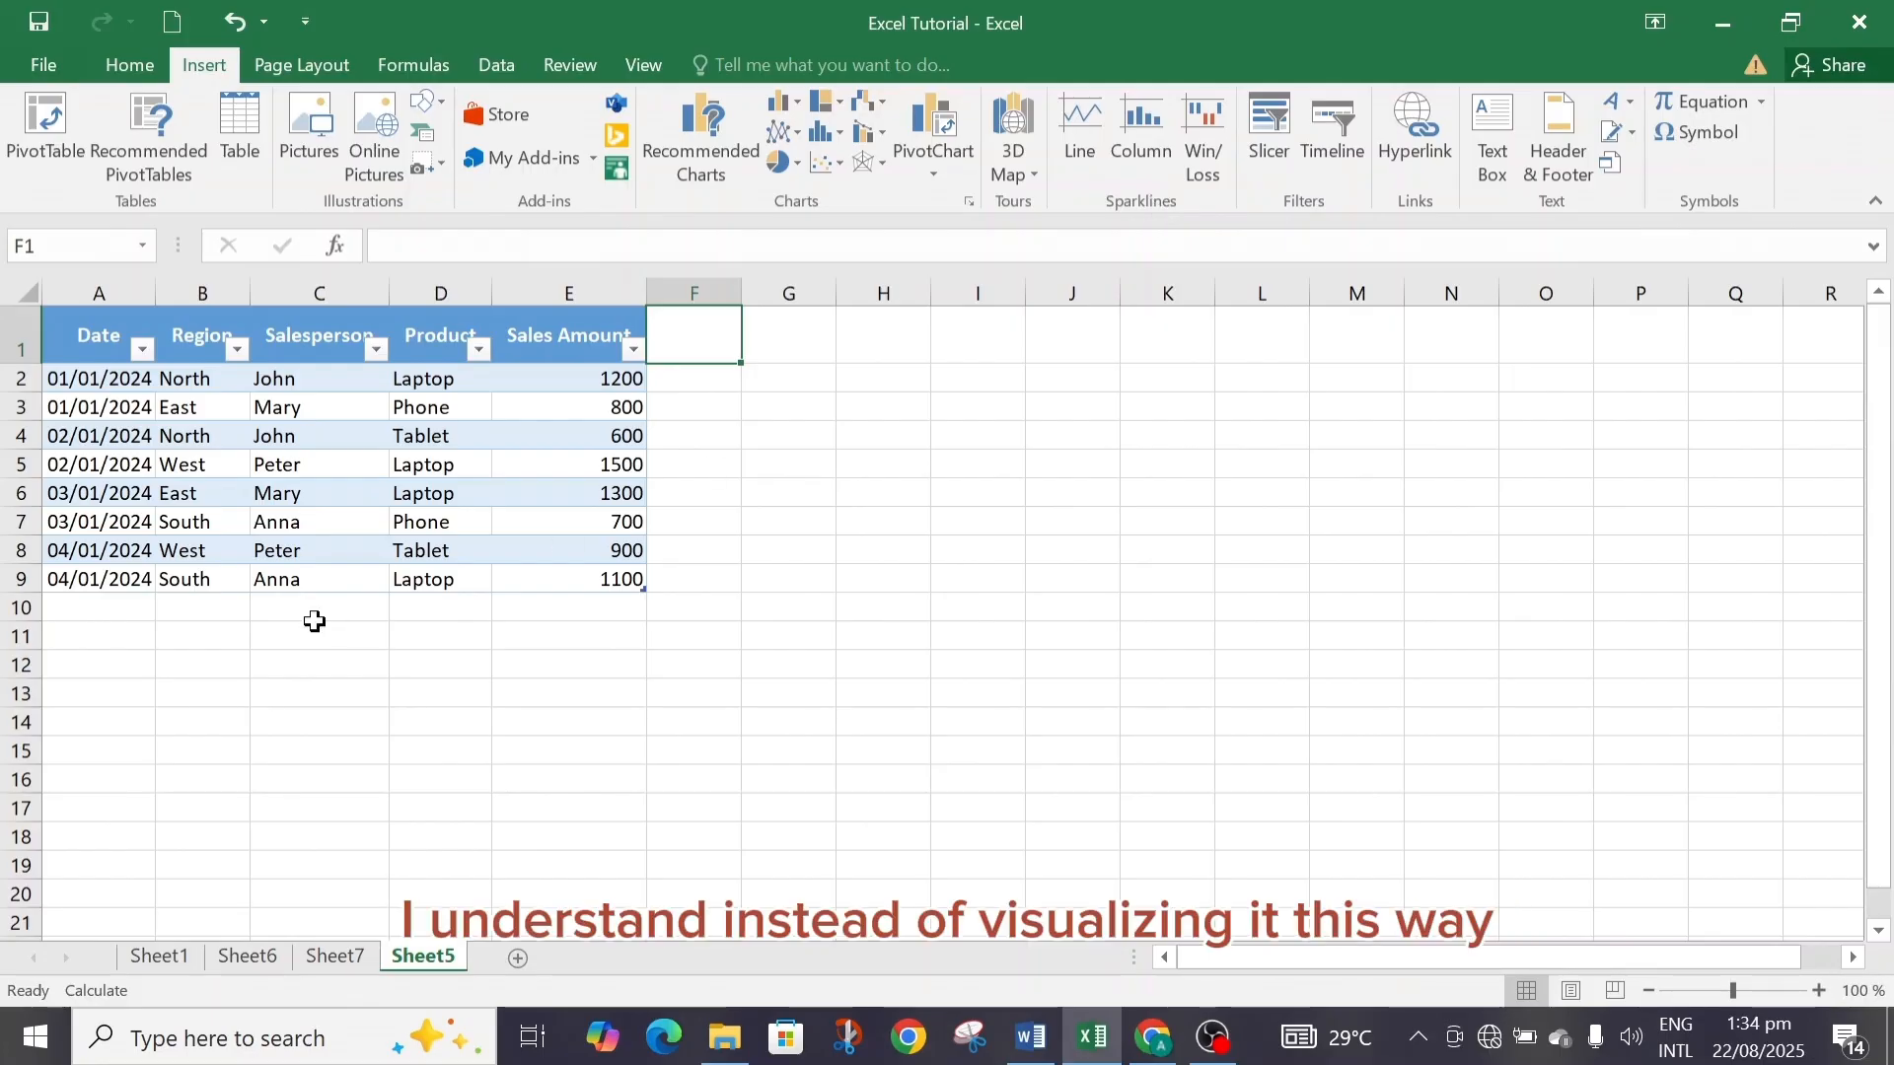
left_click(323, 959)
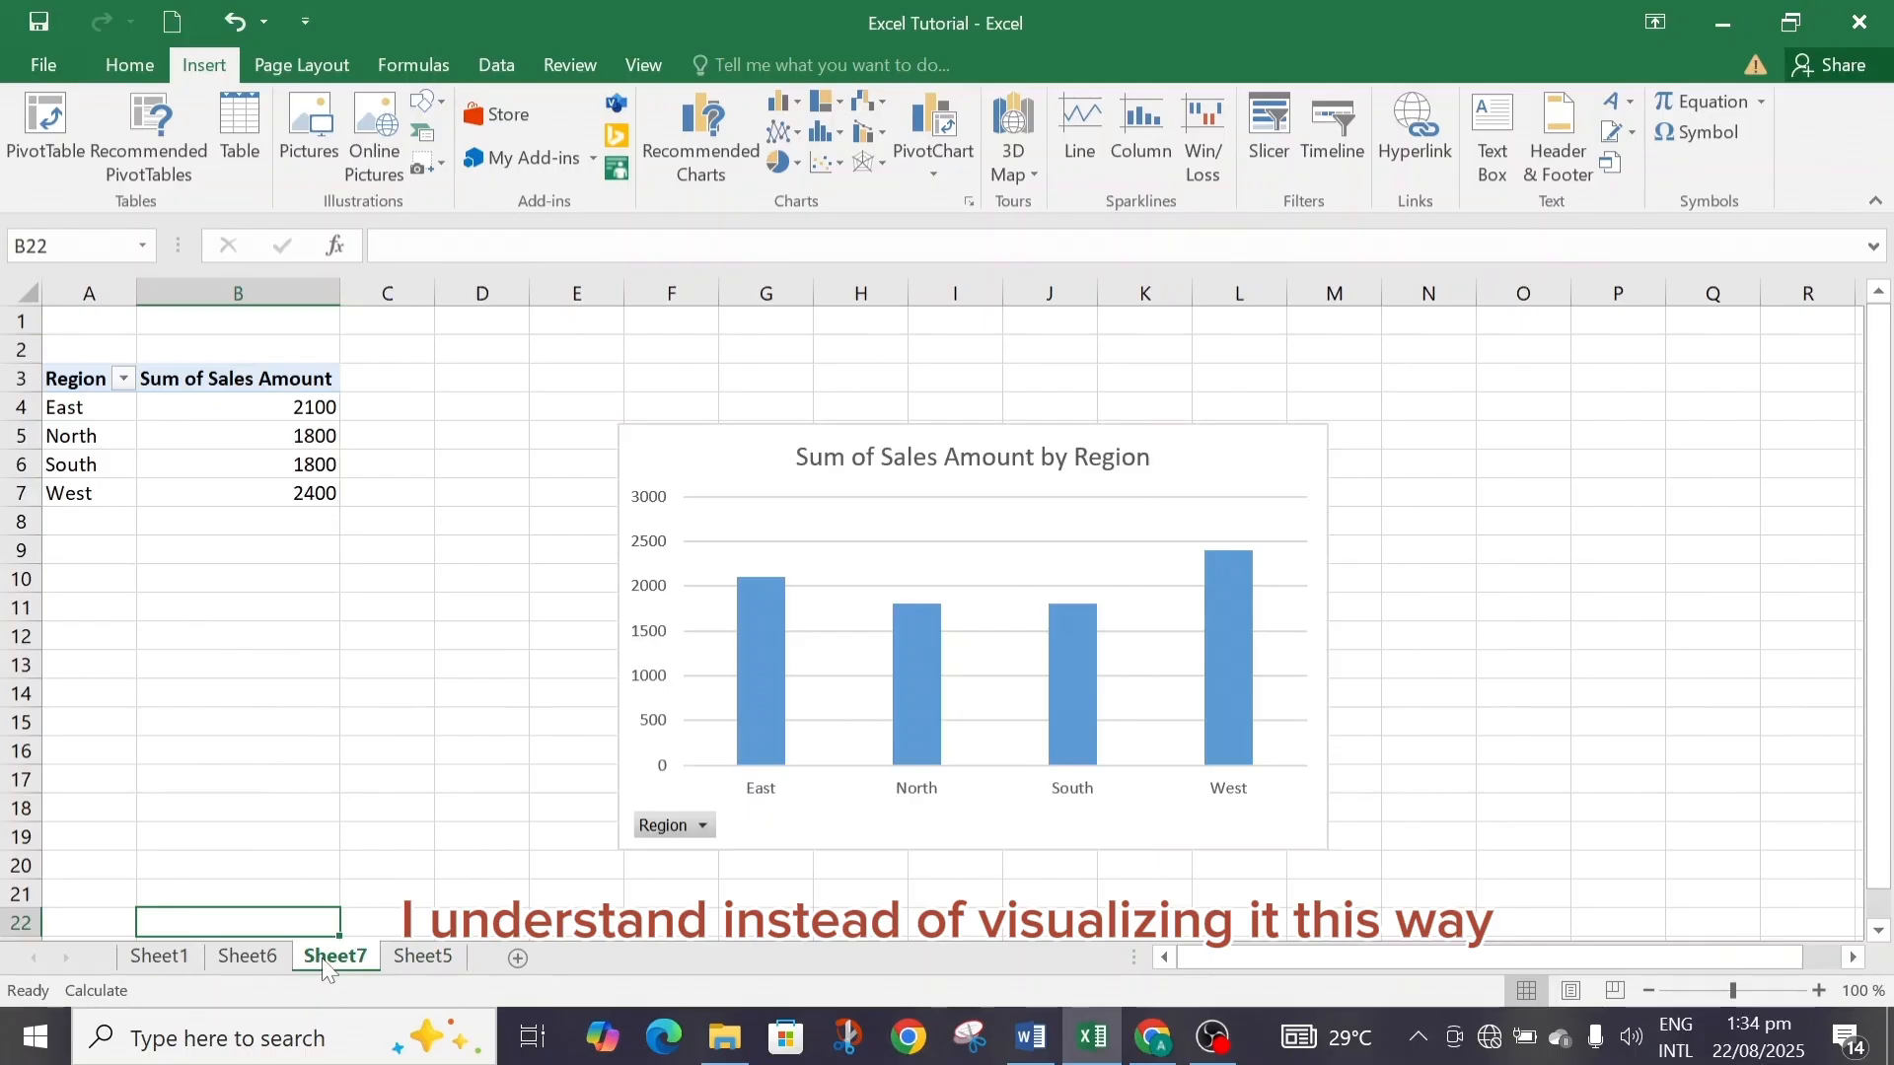
left_click(430, 951)
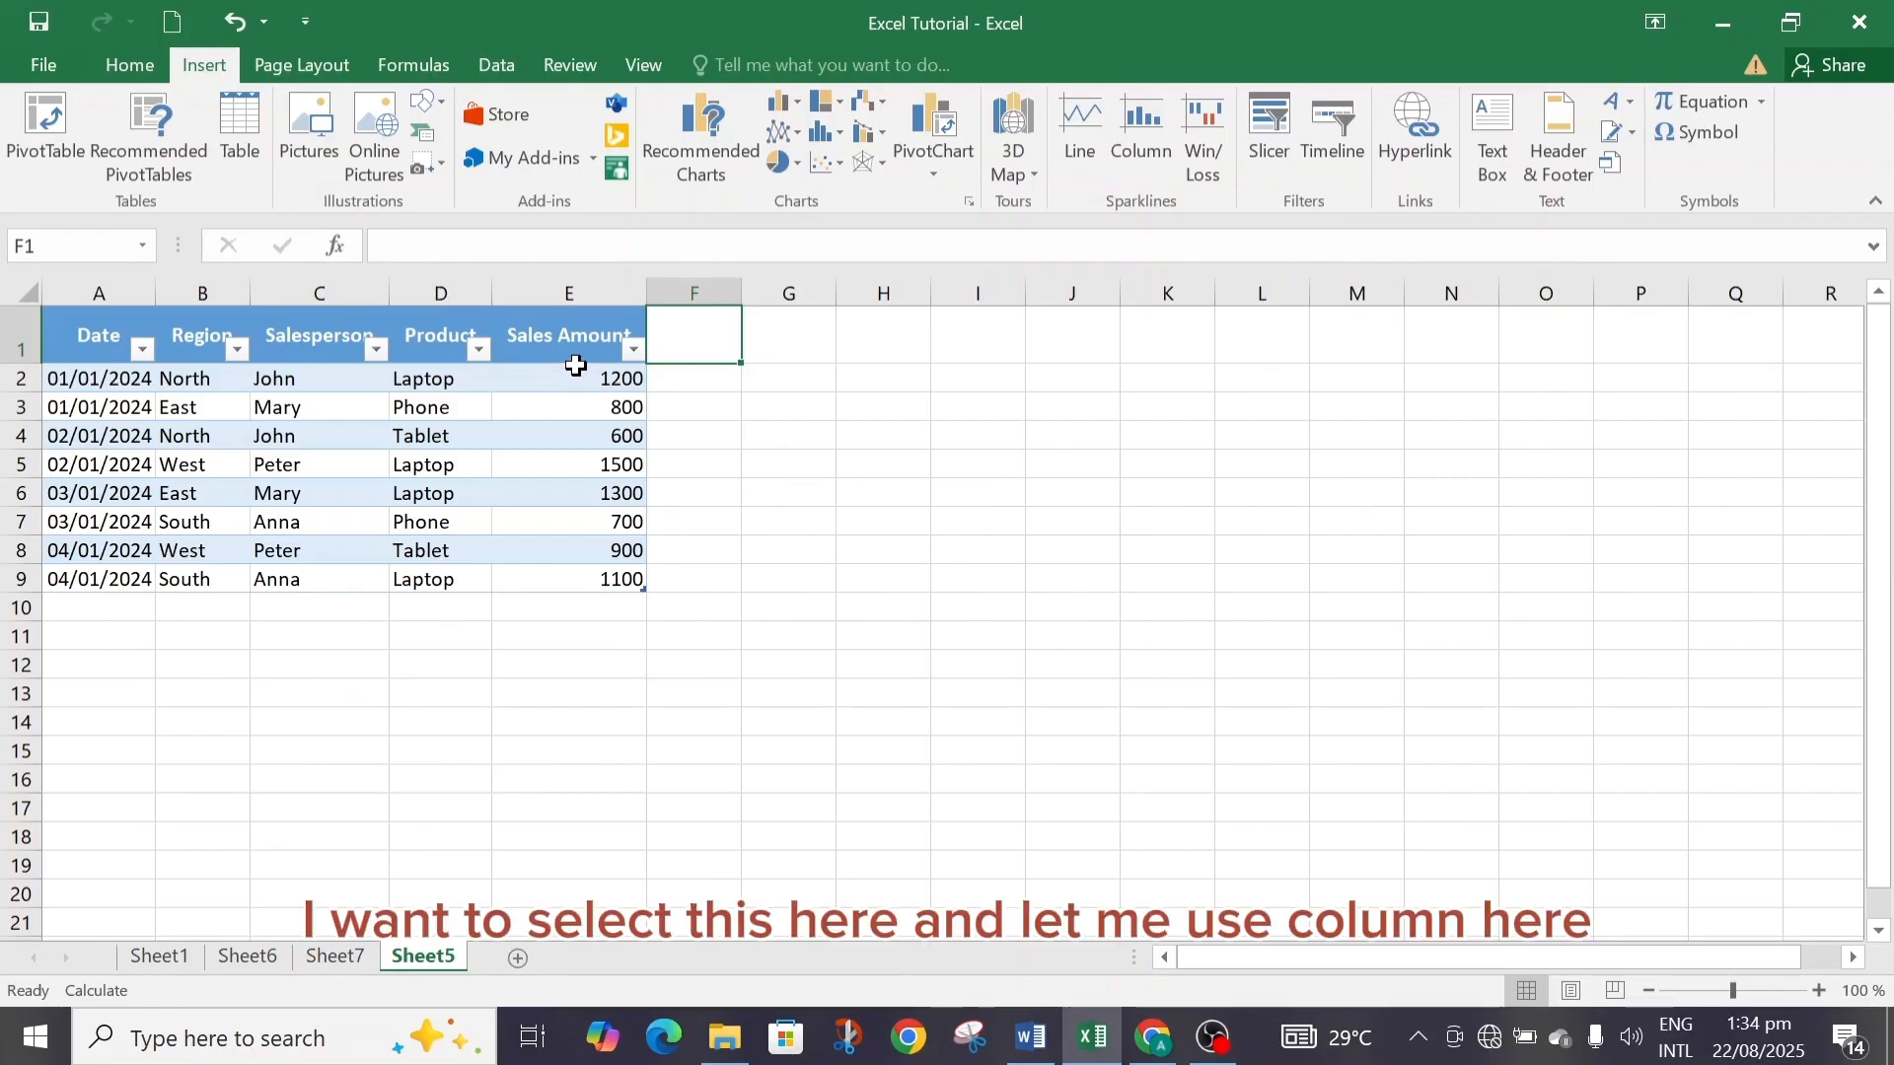
left_click_drag(576, 366, 613, 580)
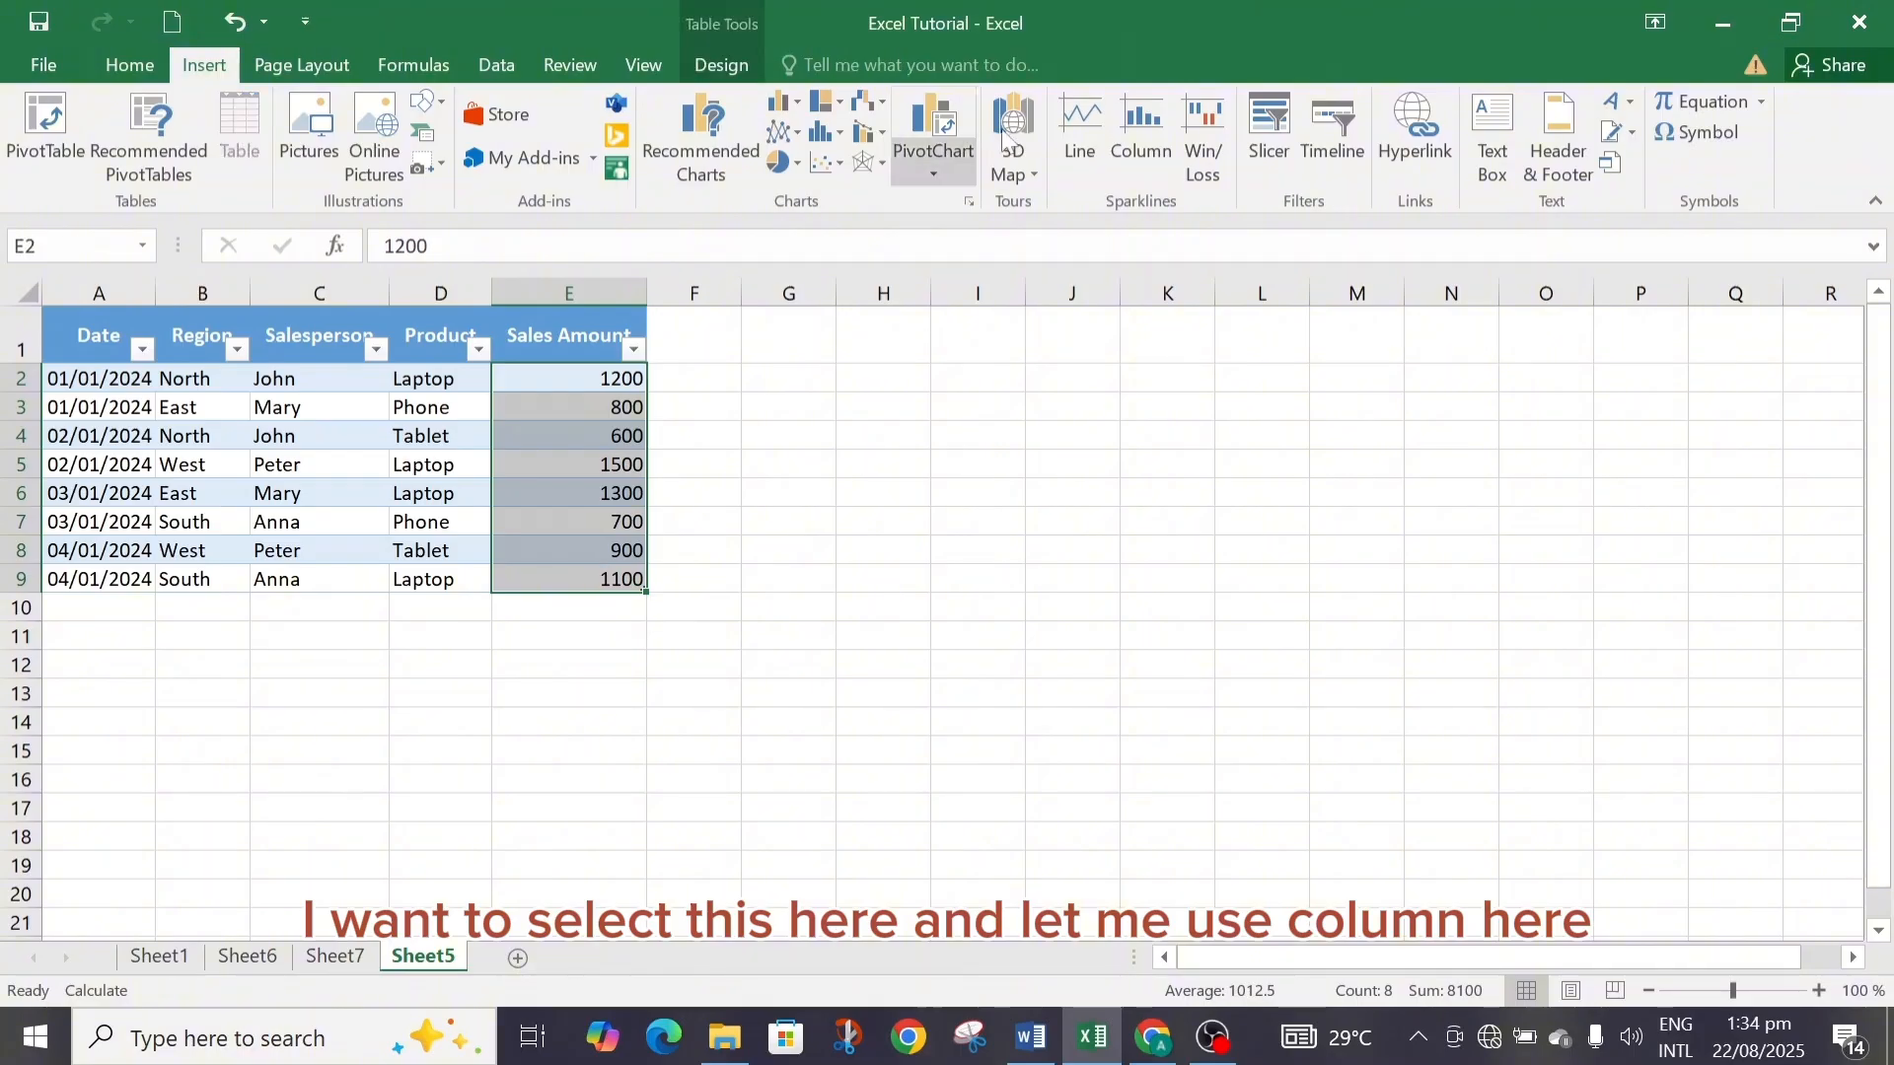
left_click(1151, 132)
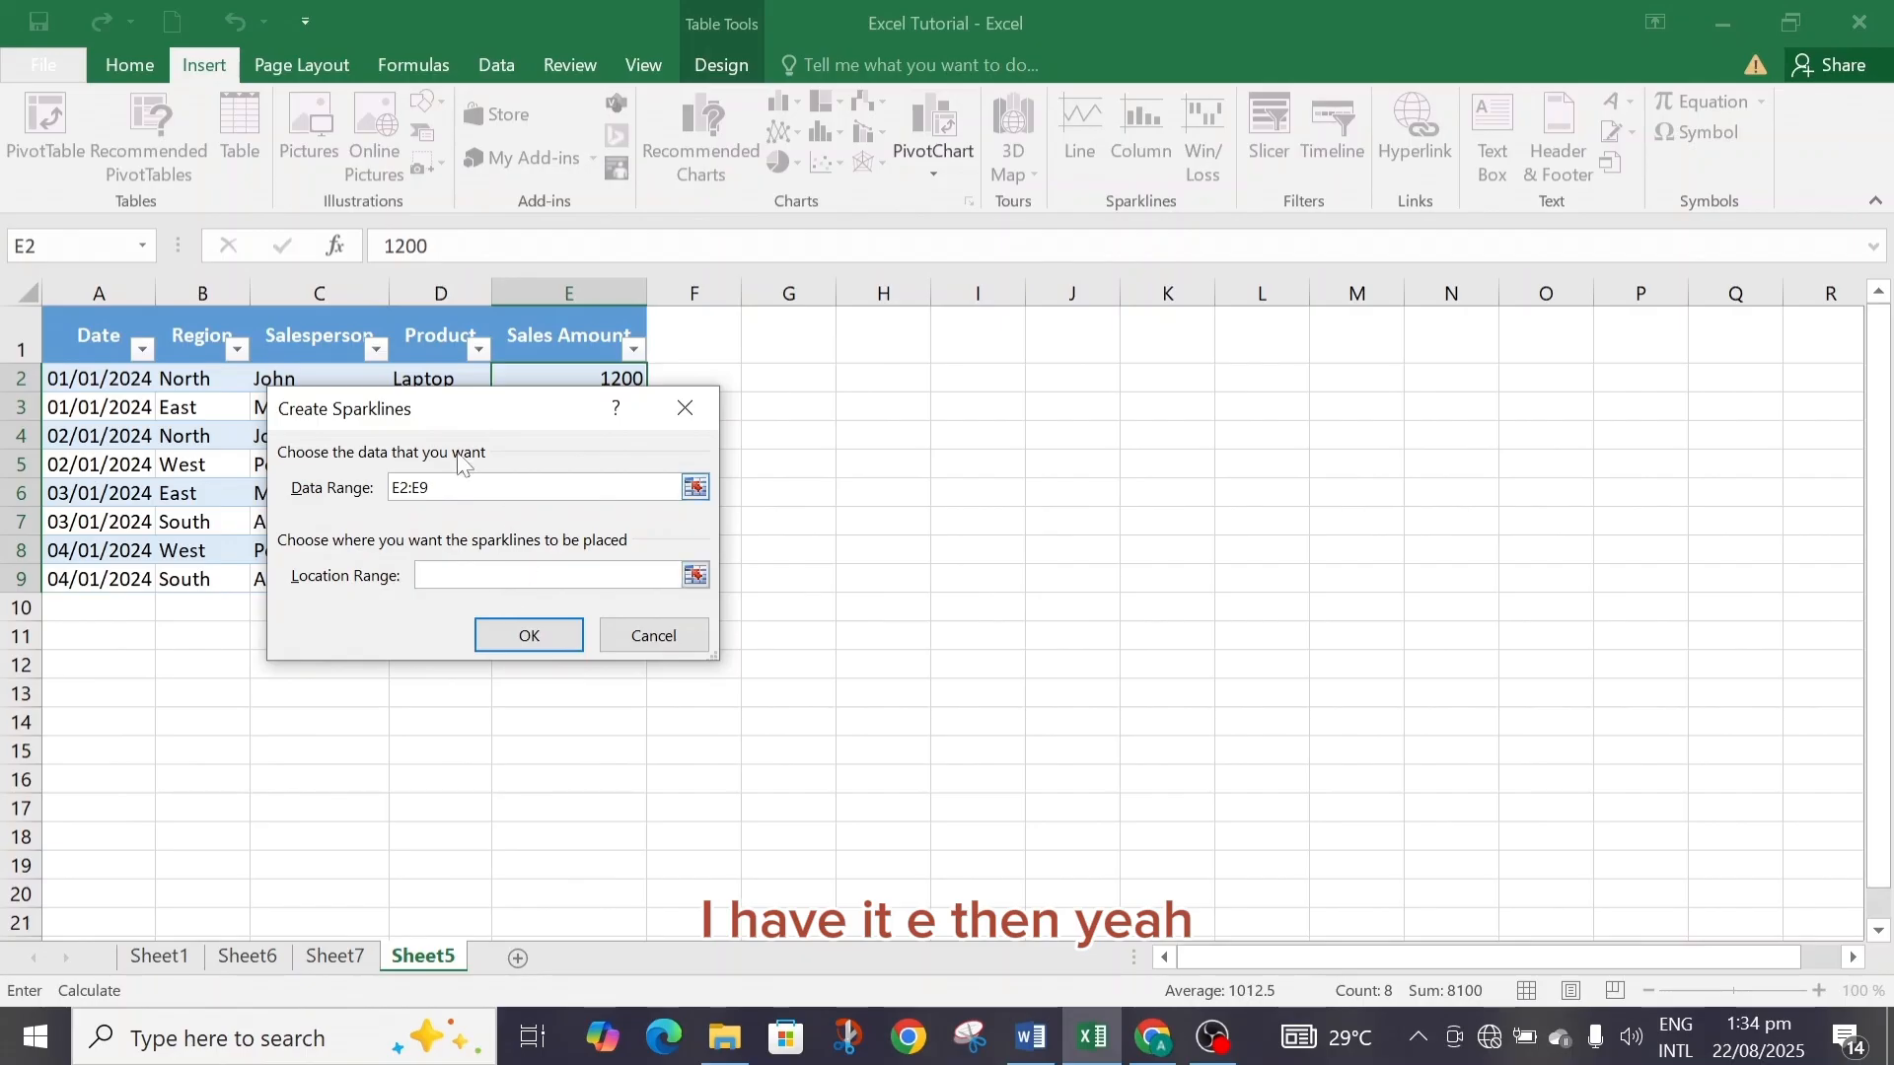
left_click_drag(477, 411, 956, 388)
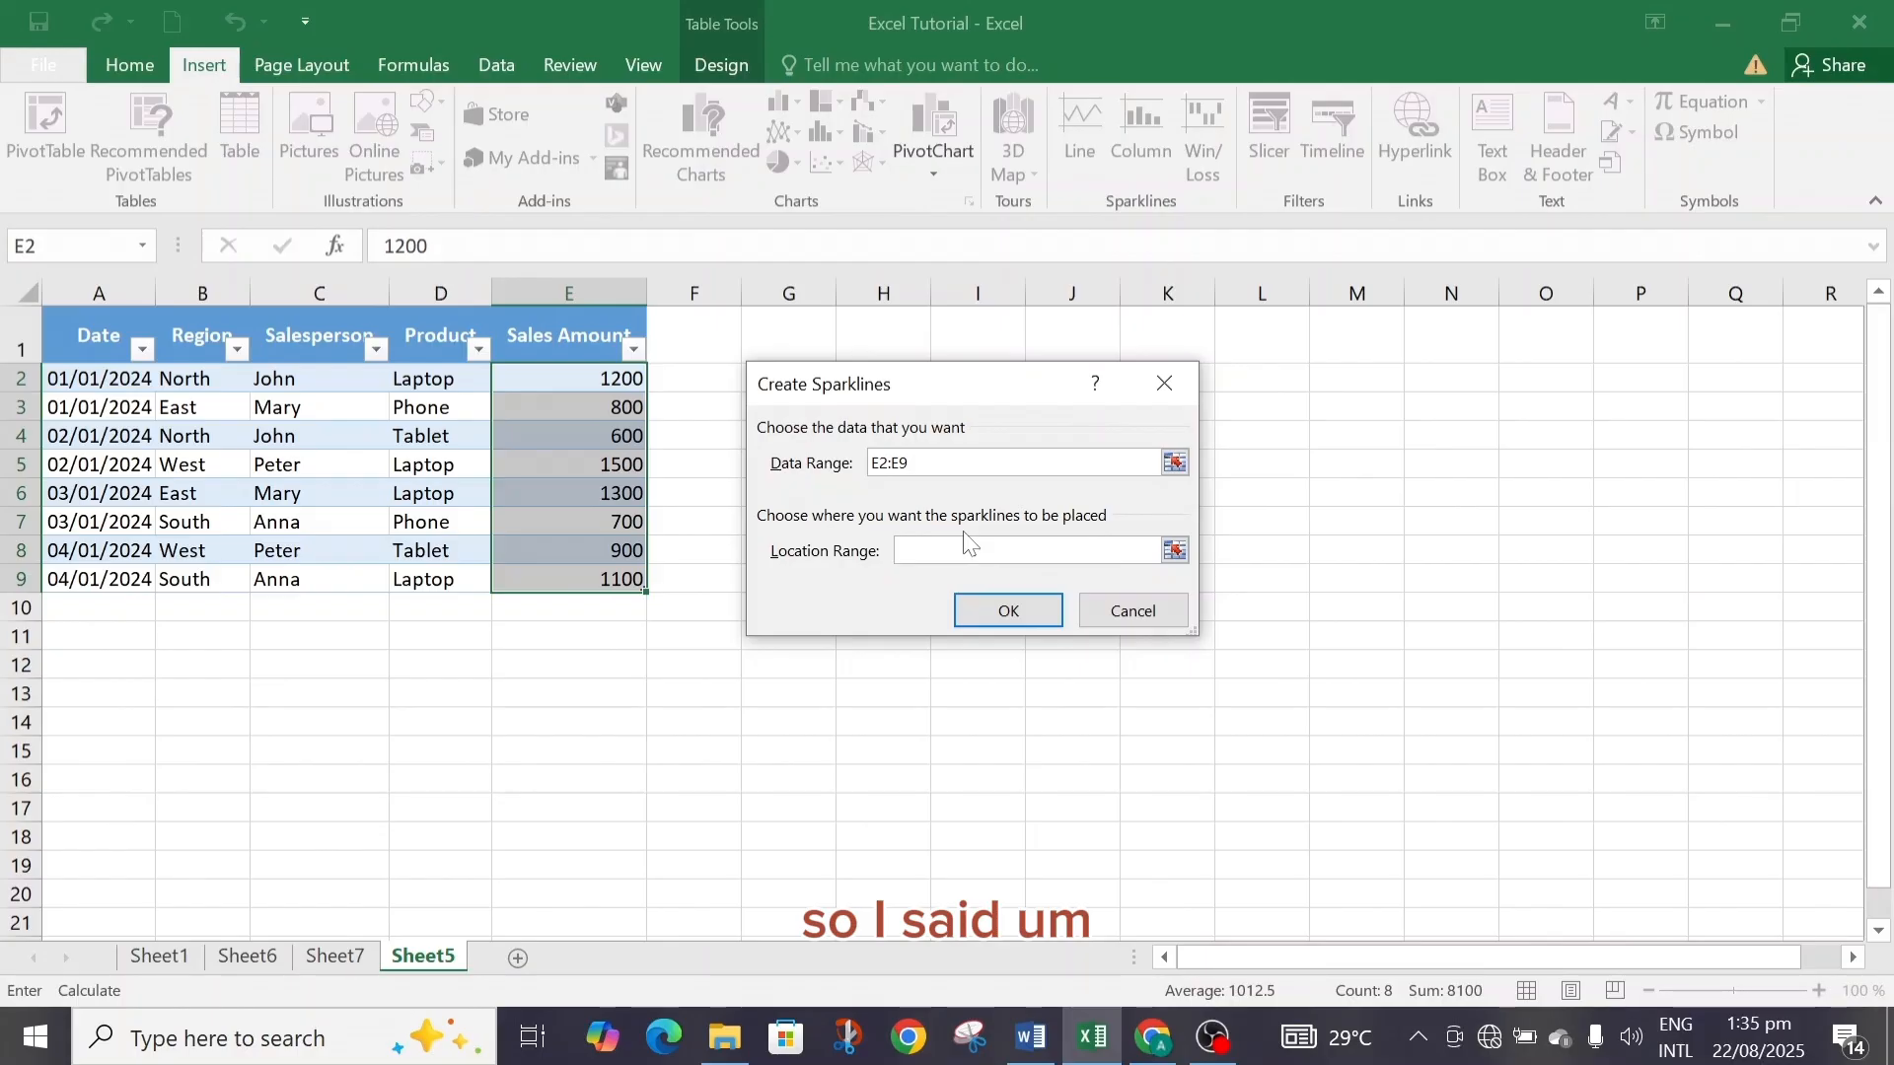
type("G2:G9")
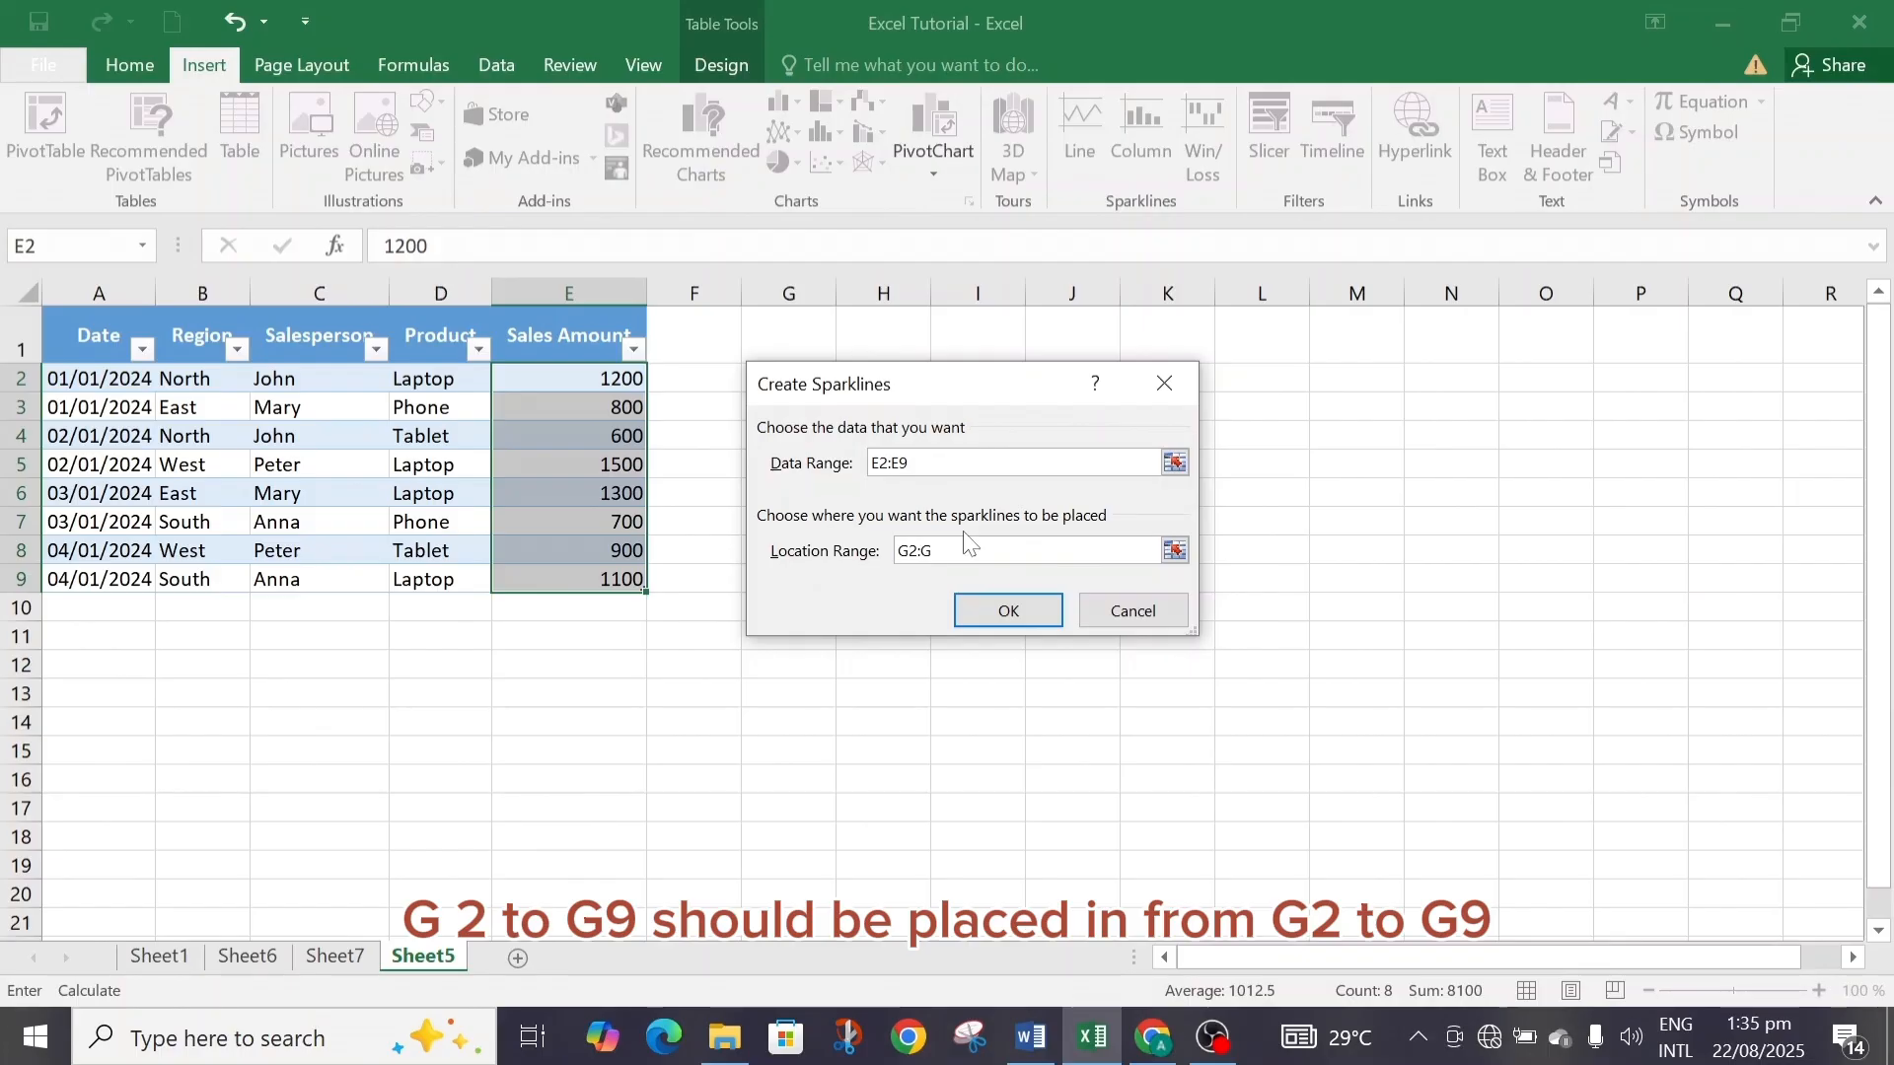
left_click(1004, 610)
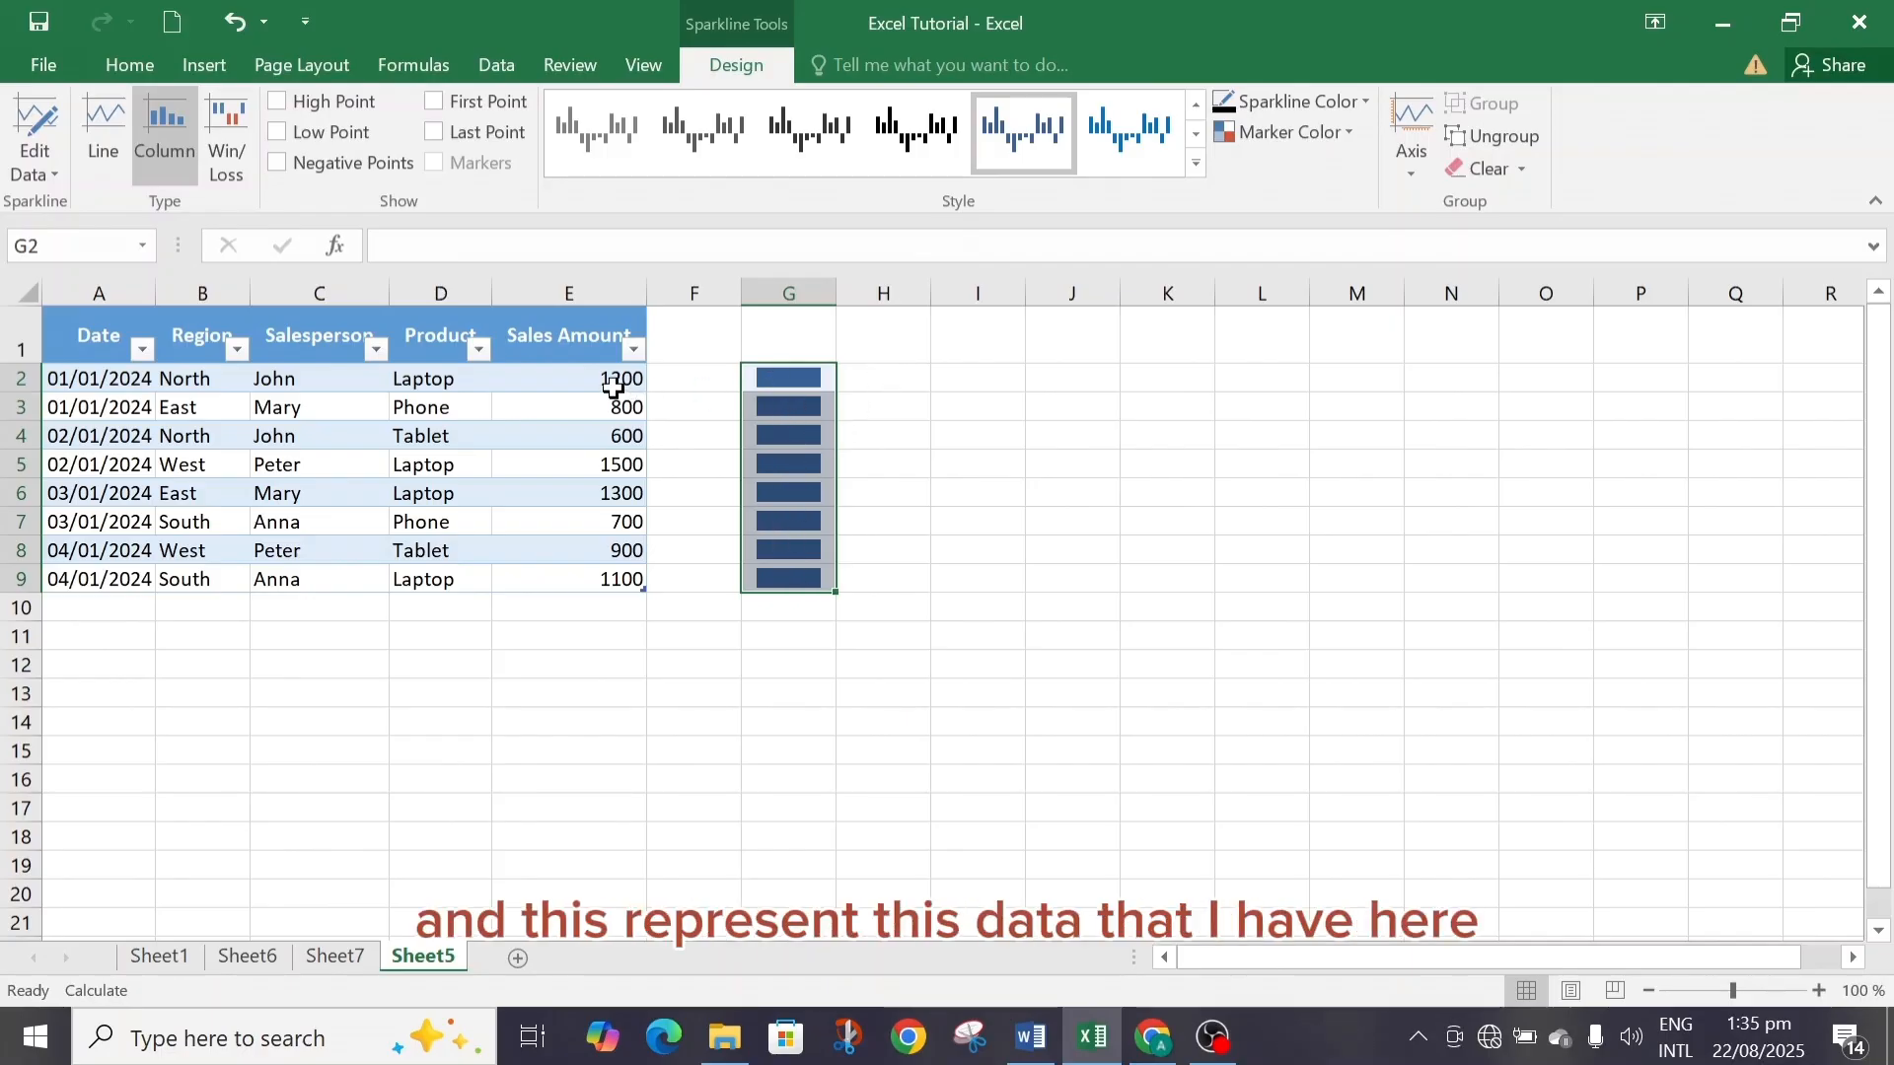
Try to insert a slicer while the sparkline cells are selected, closing the existing connections dialog.
left_click(709, 449)
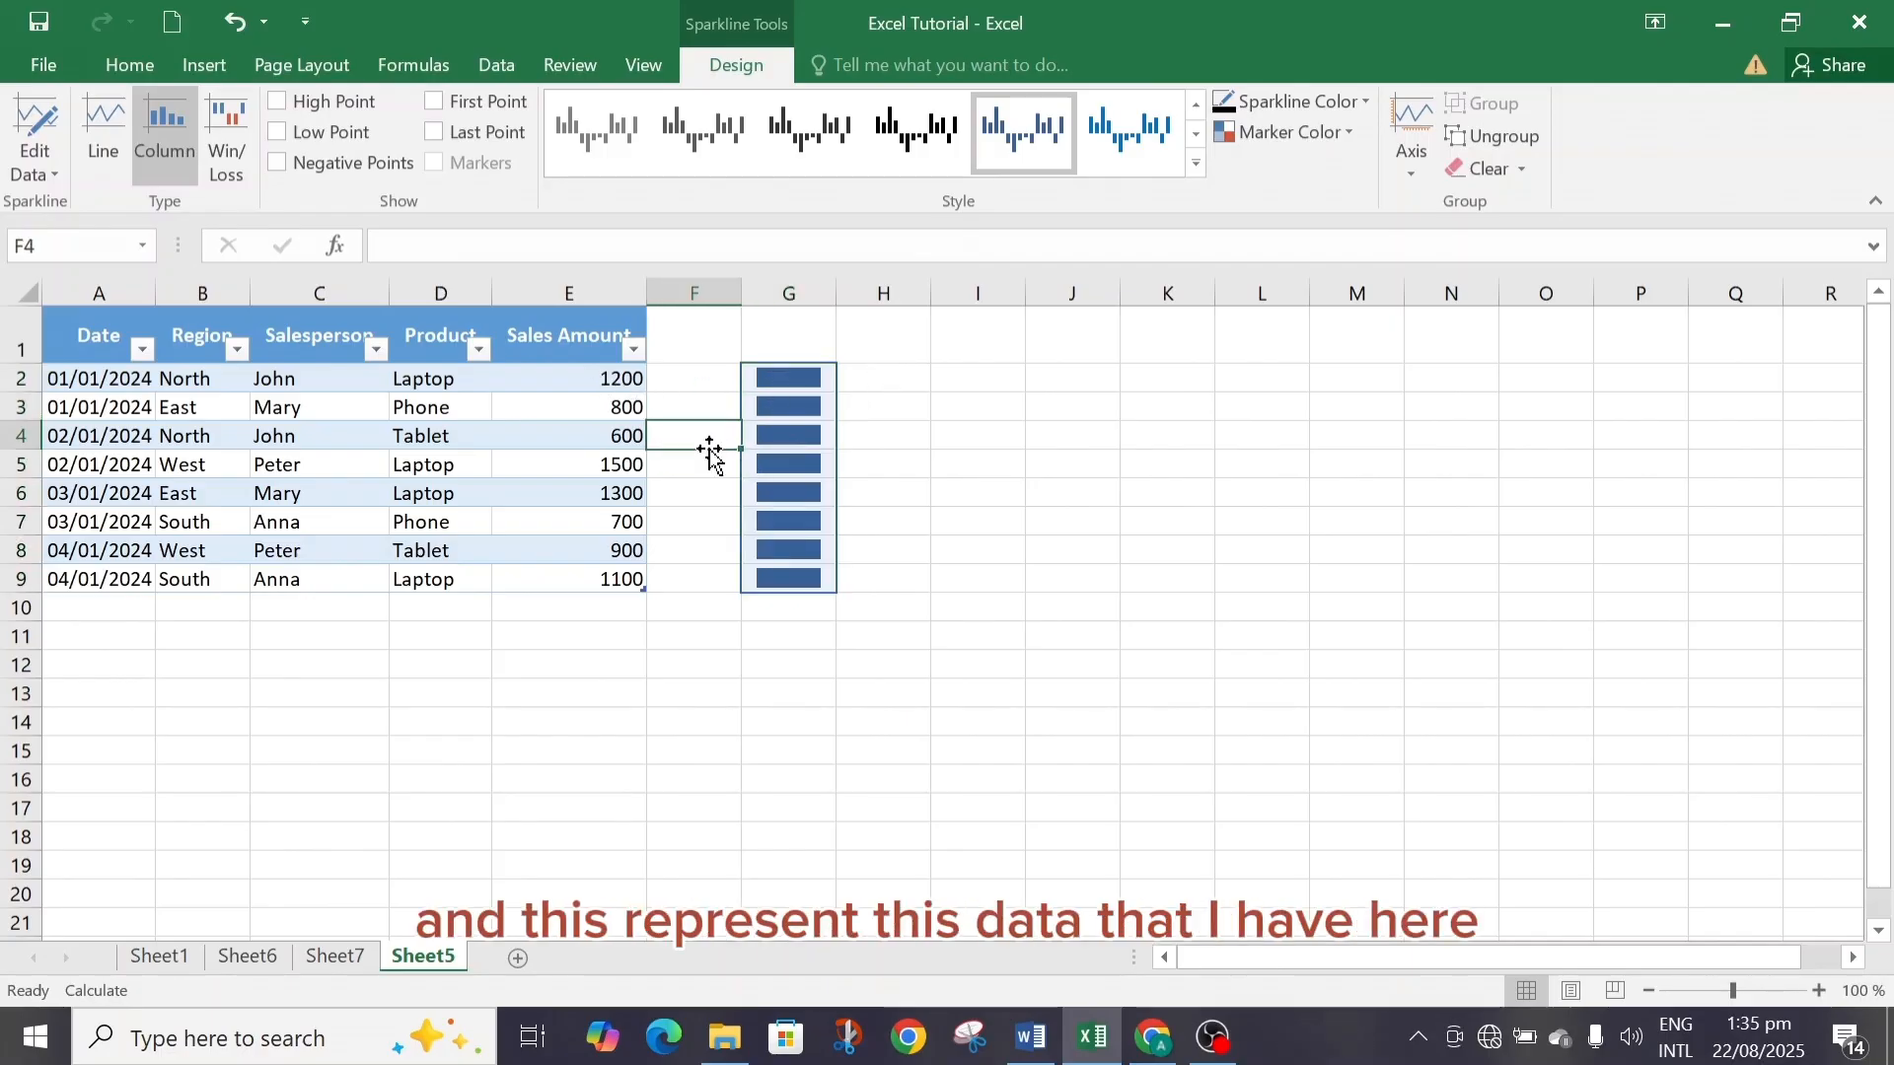
left_click(771, 378)
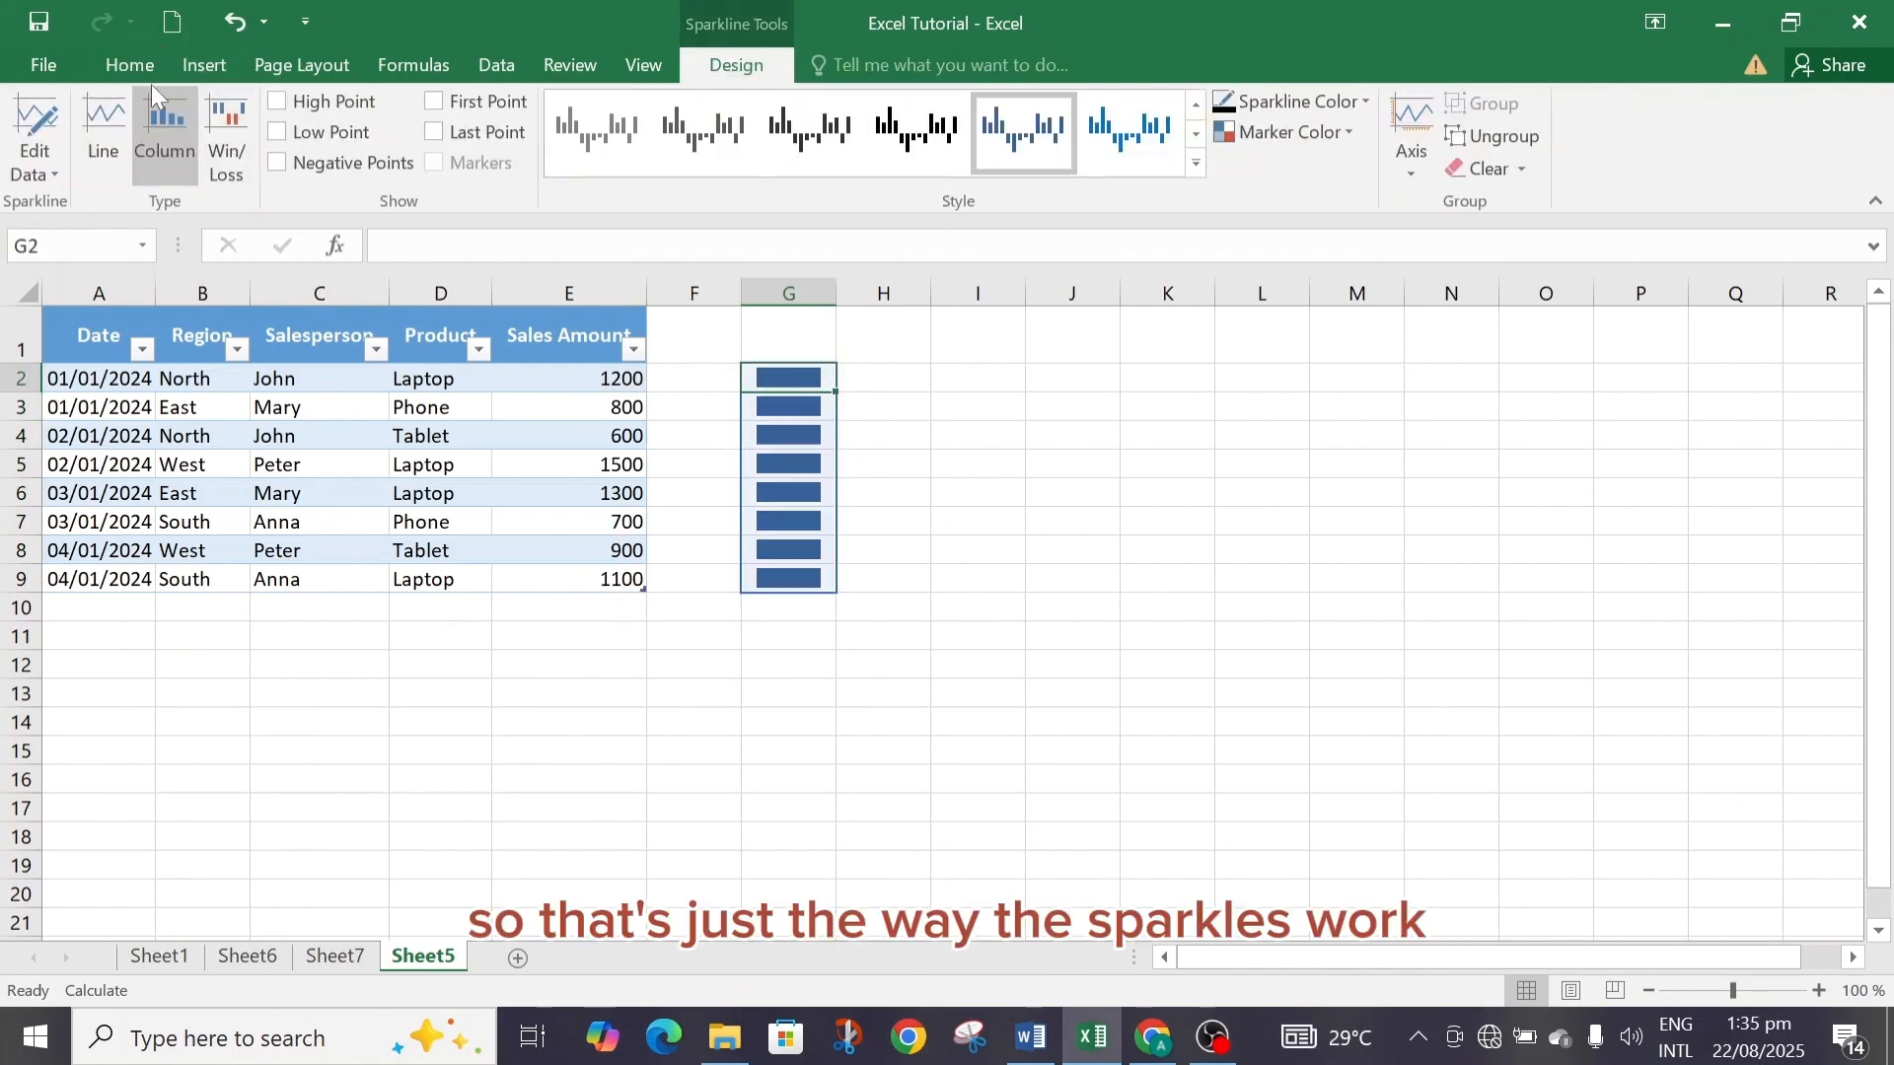
left_click(203, 64)
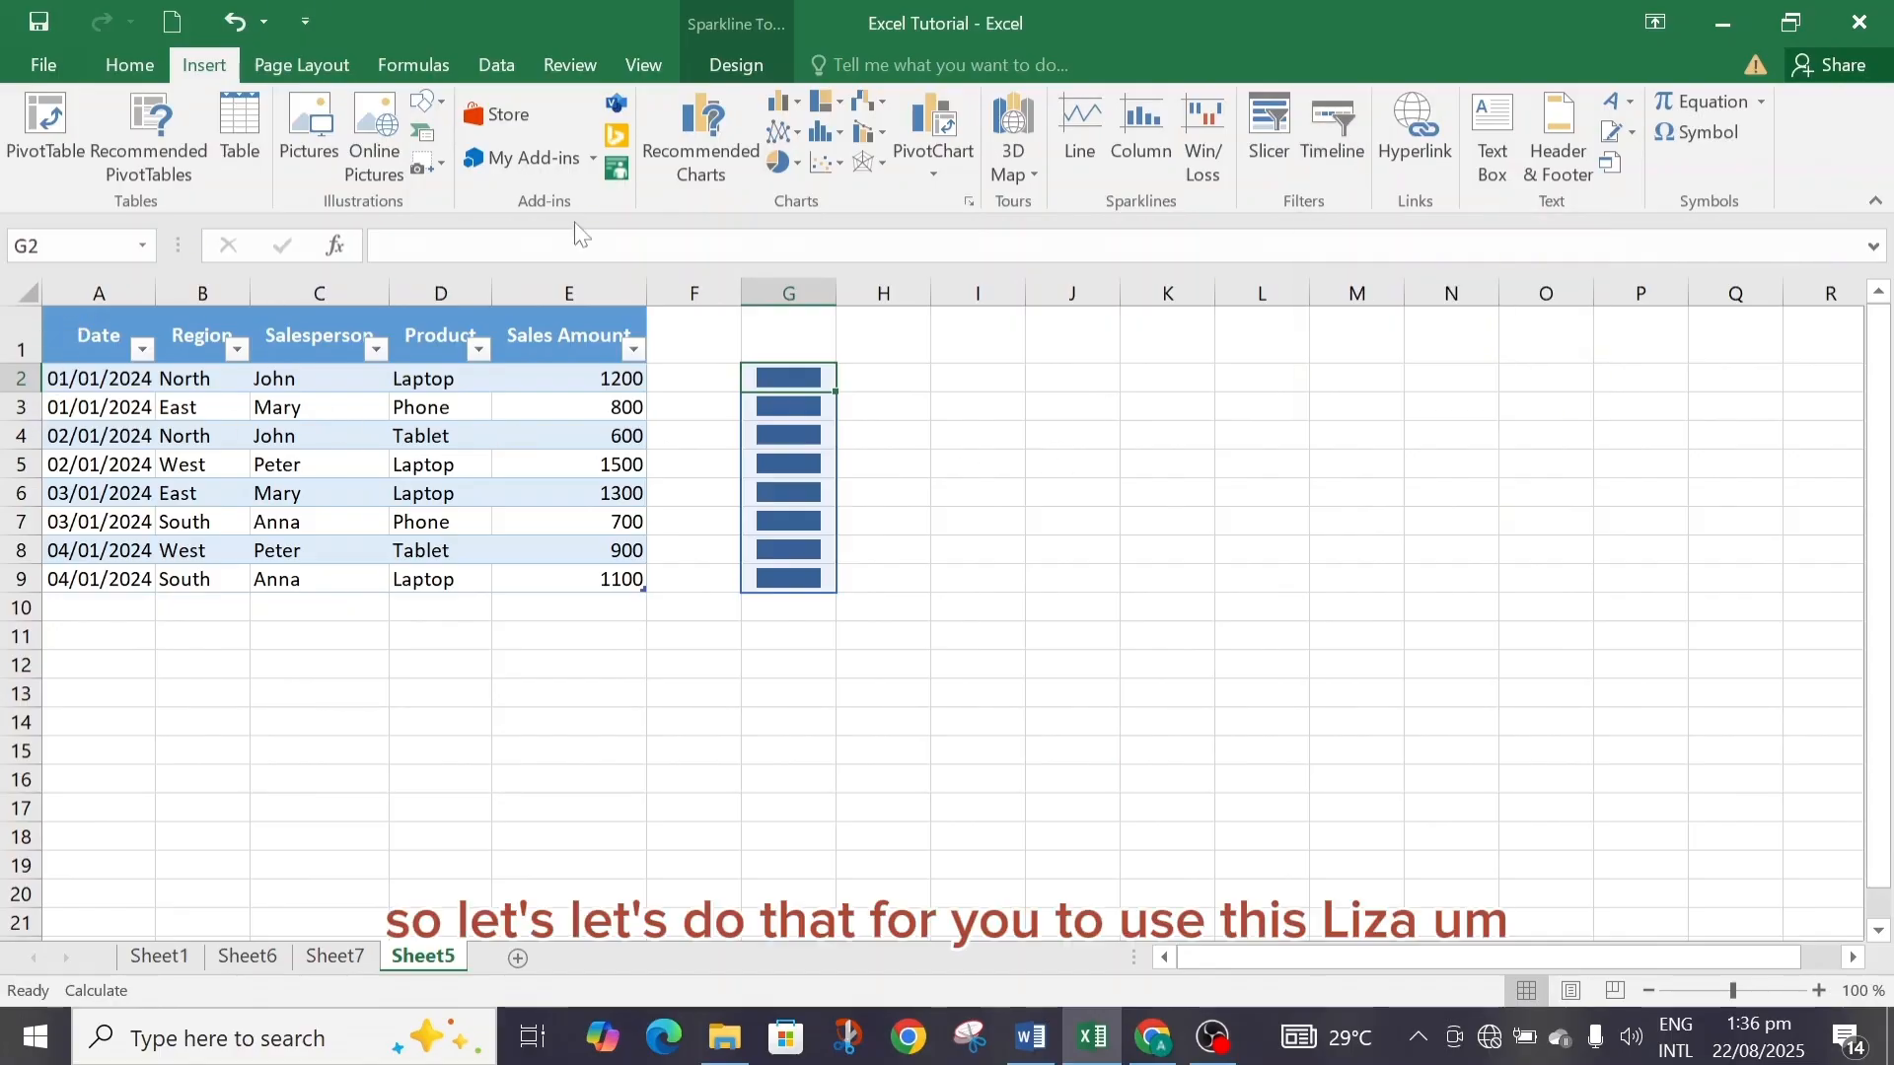
left_click(1267, 143)
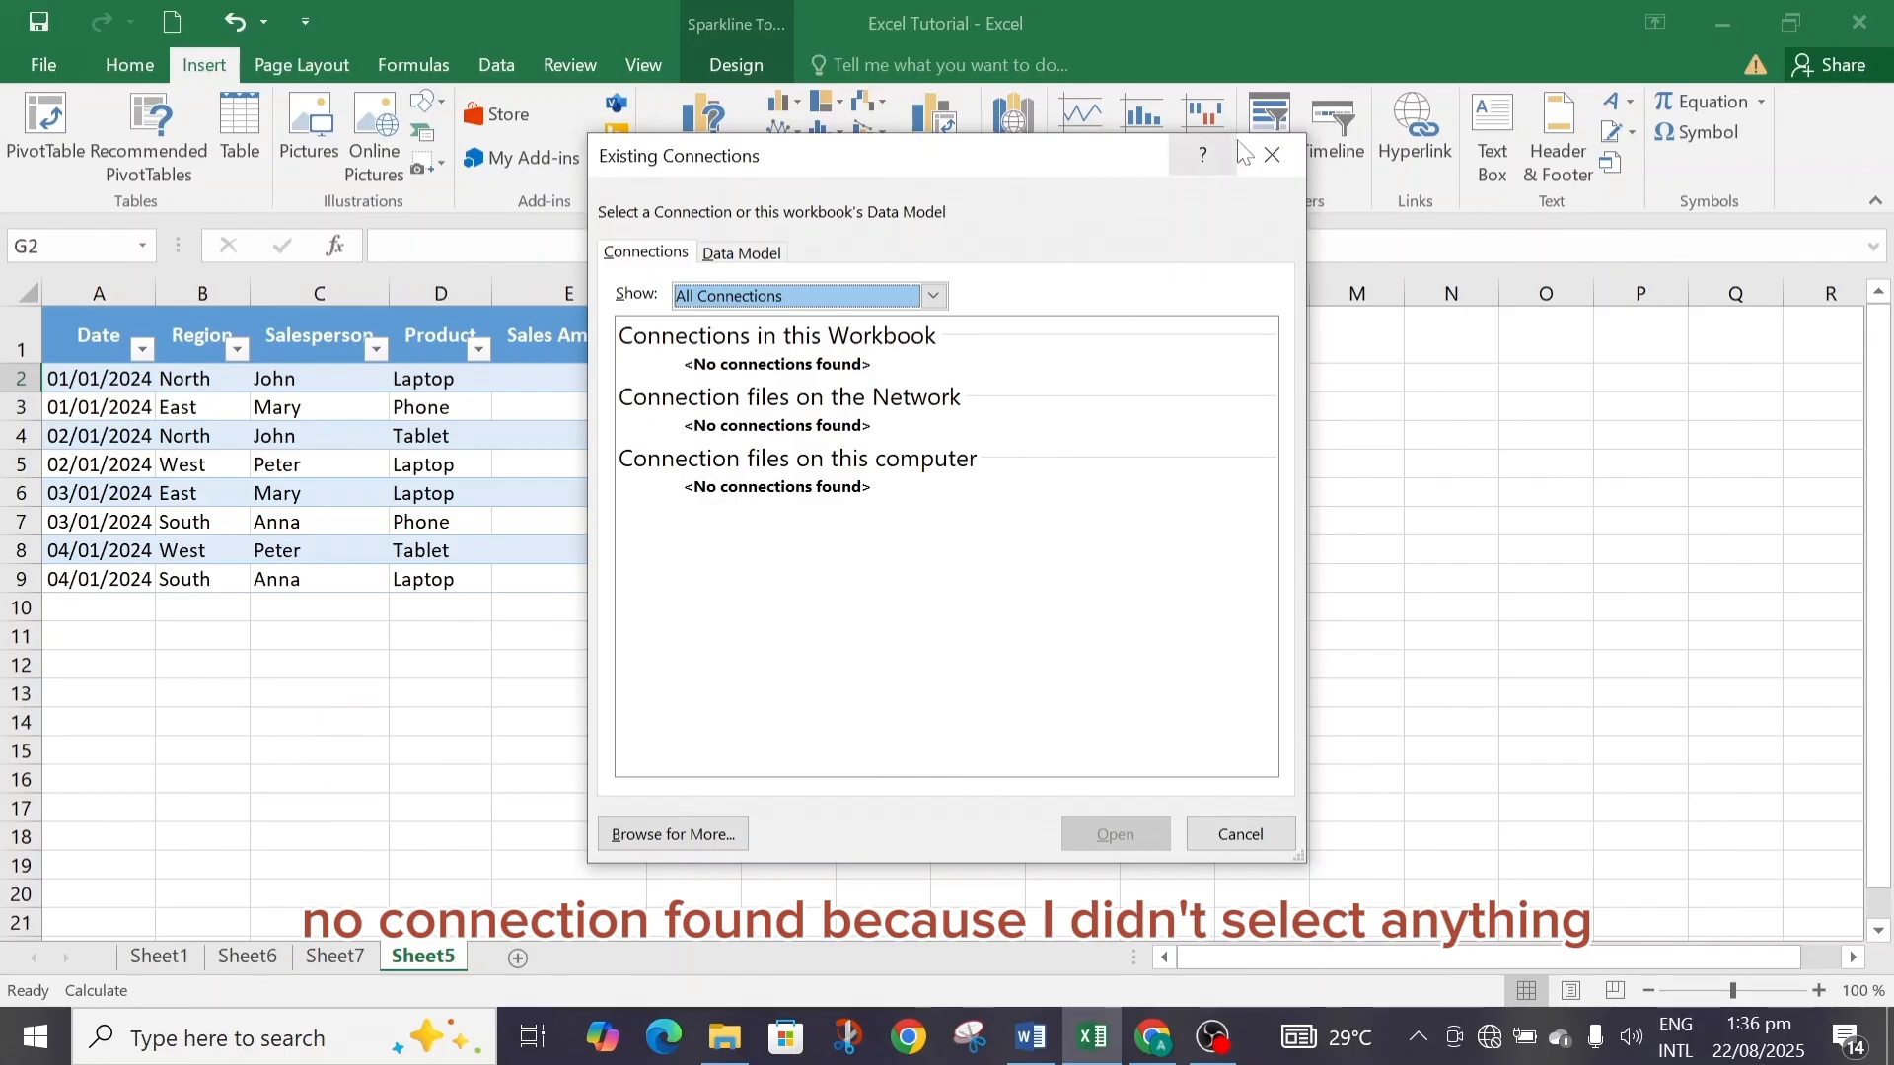
left_click(1271, 156)
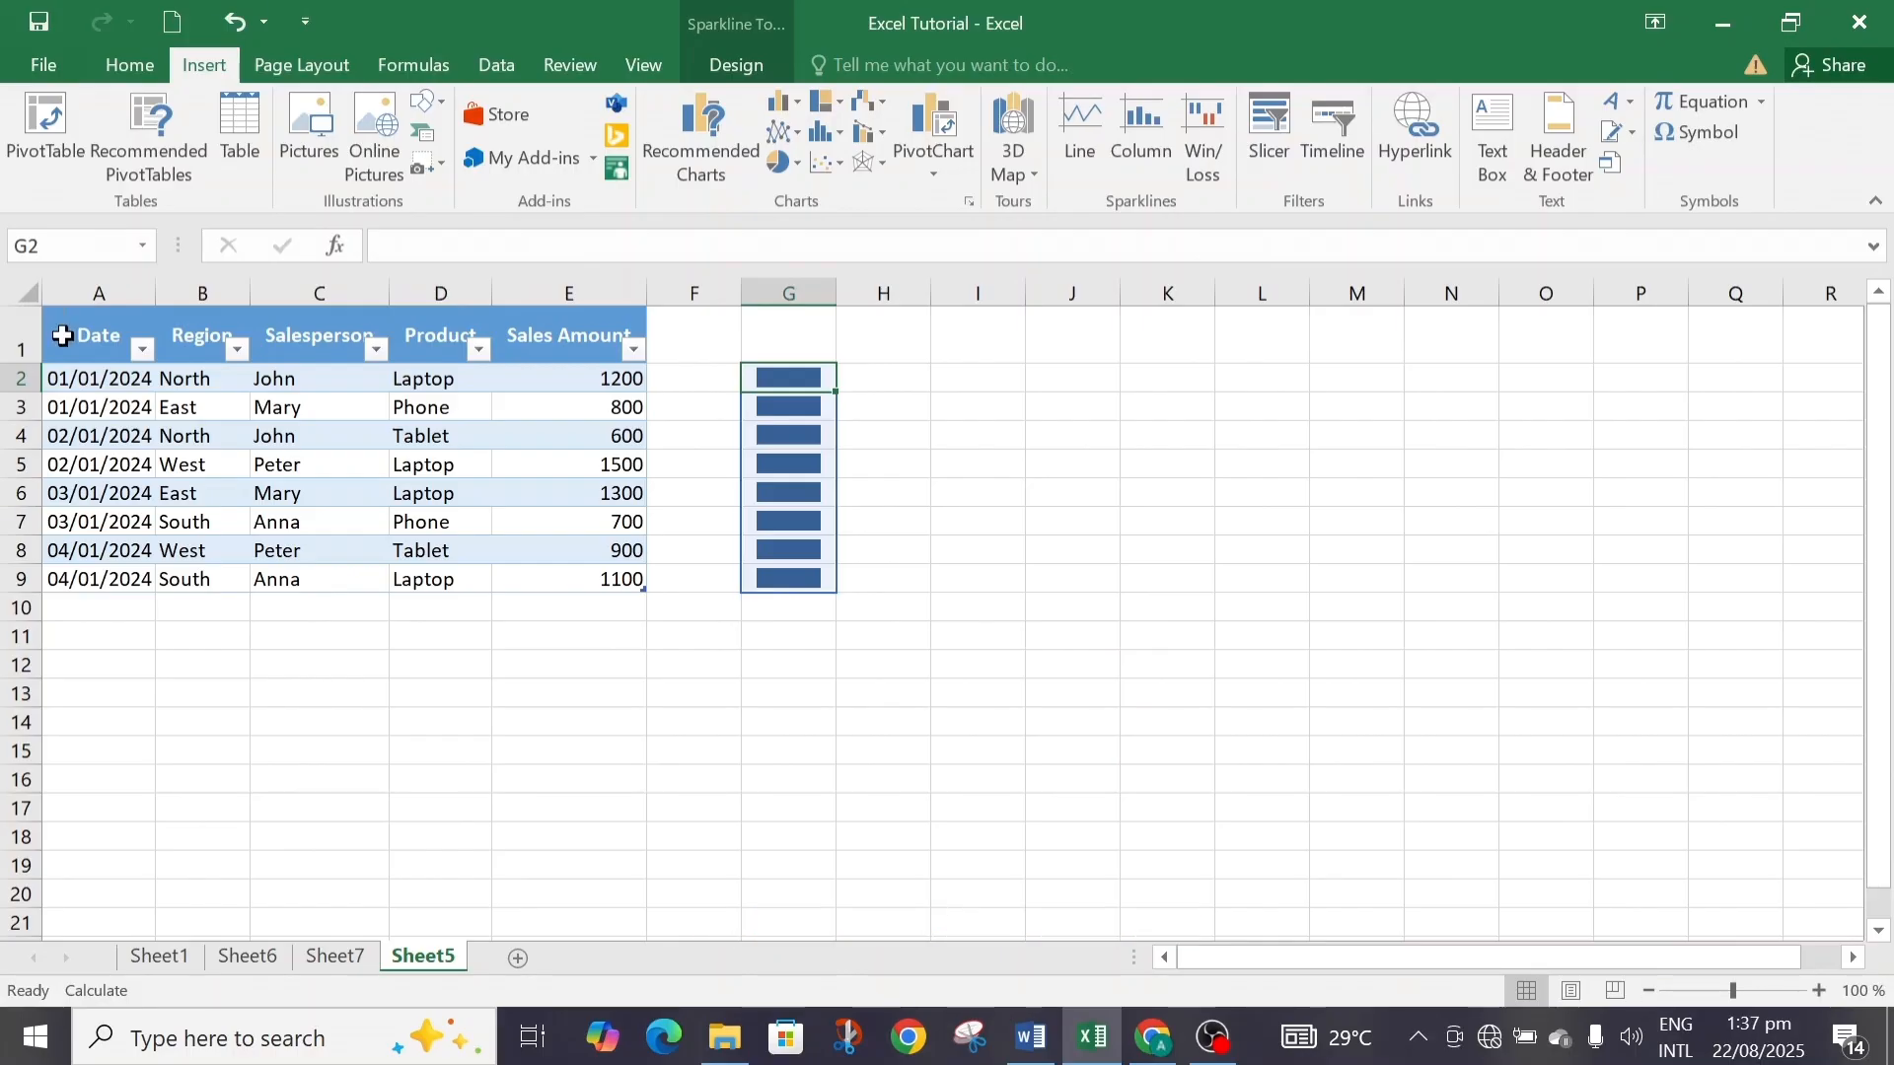
Select the whole sales table and insert a Salesperson slicer for it.
left_click_drag(54, 334, 374, 582)
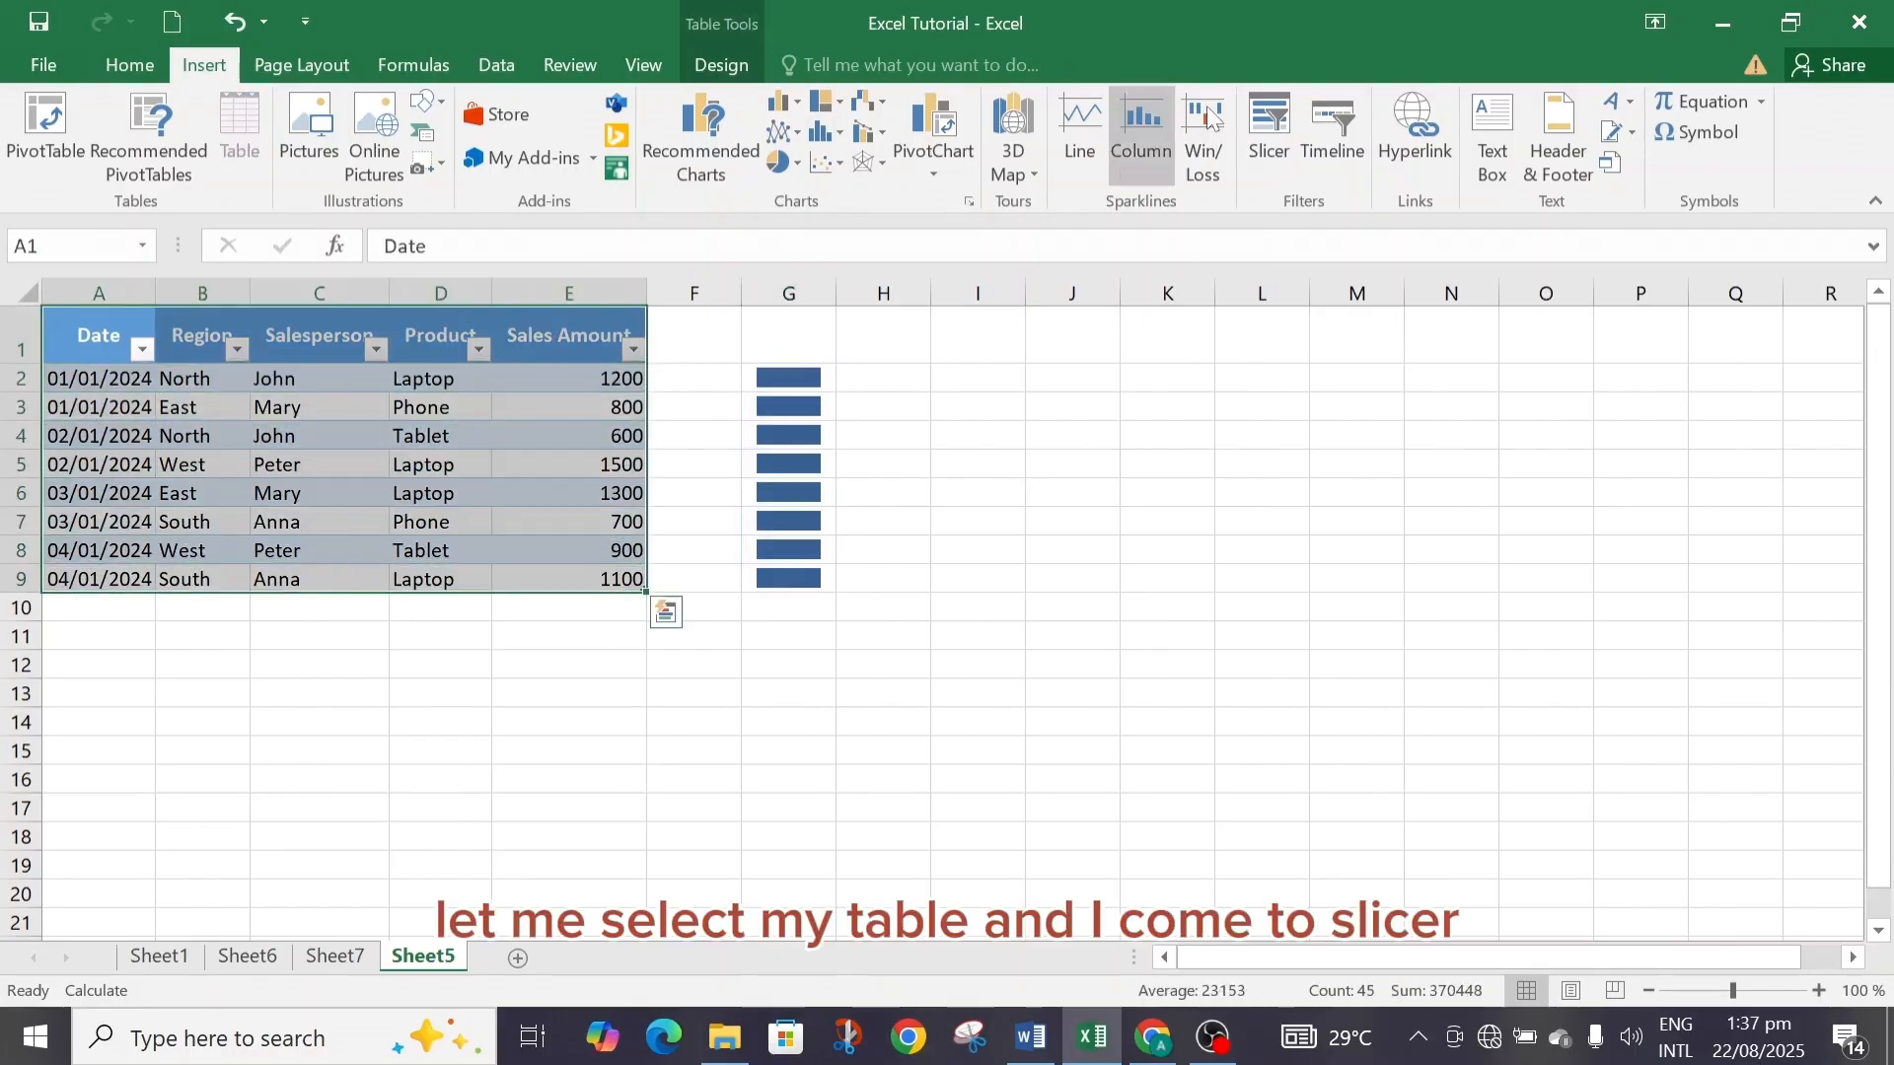
left_click(1274, 136)
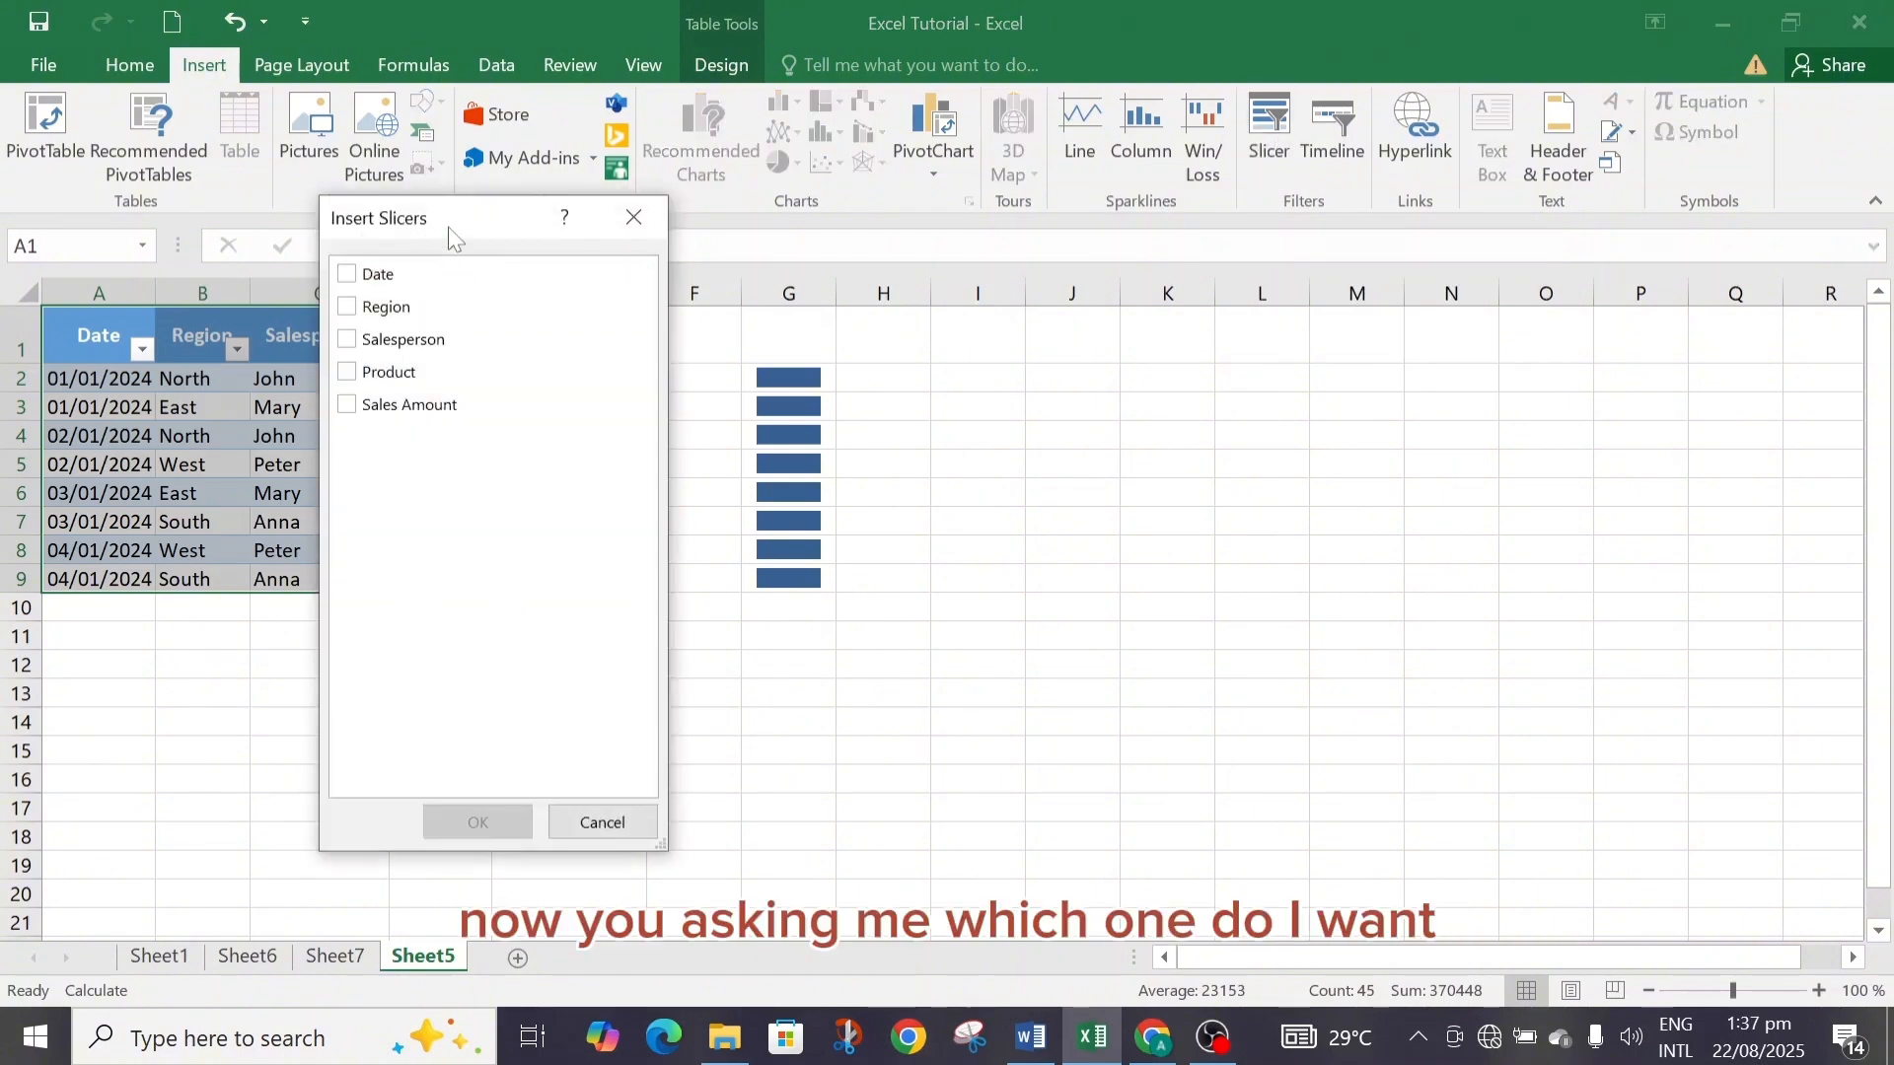
left_click_drag(451, 229, 1068, 362)
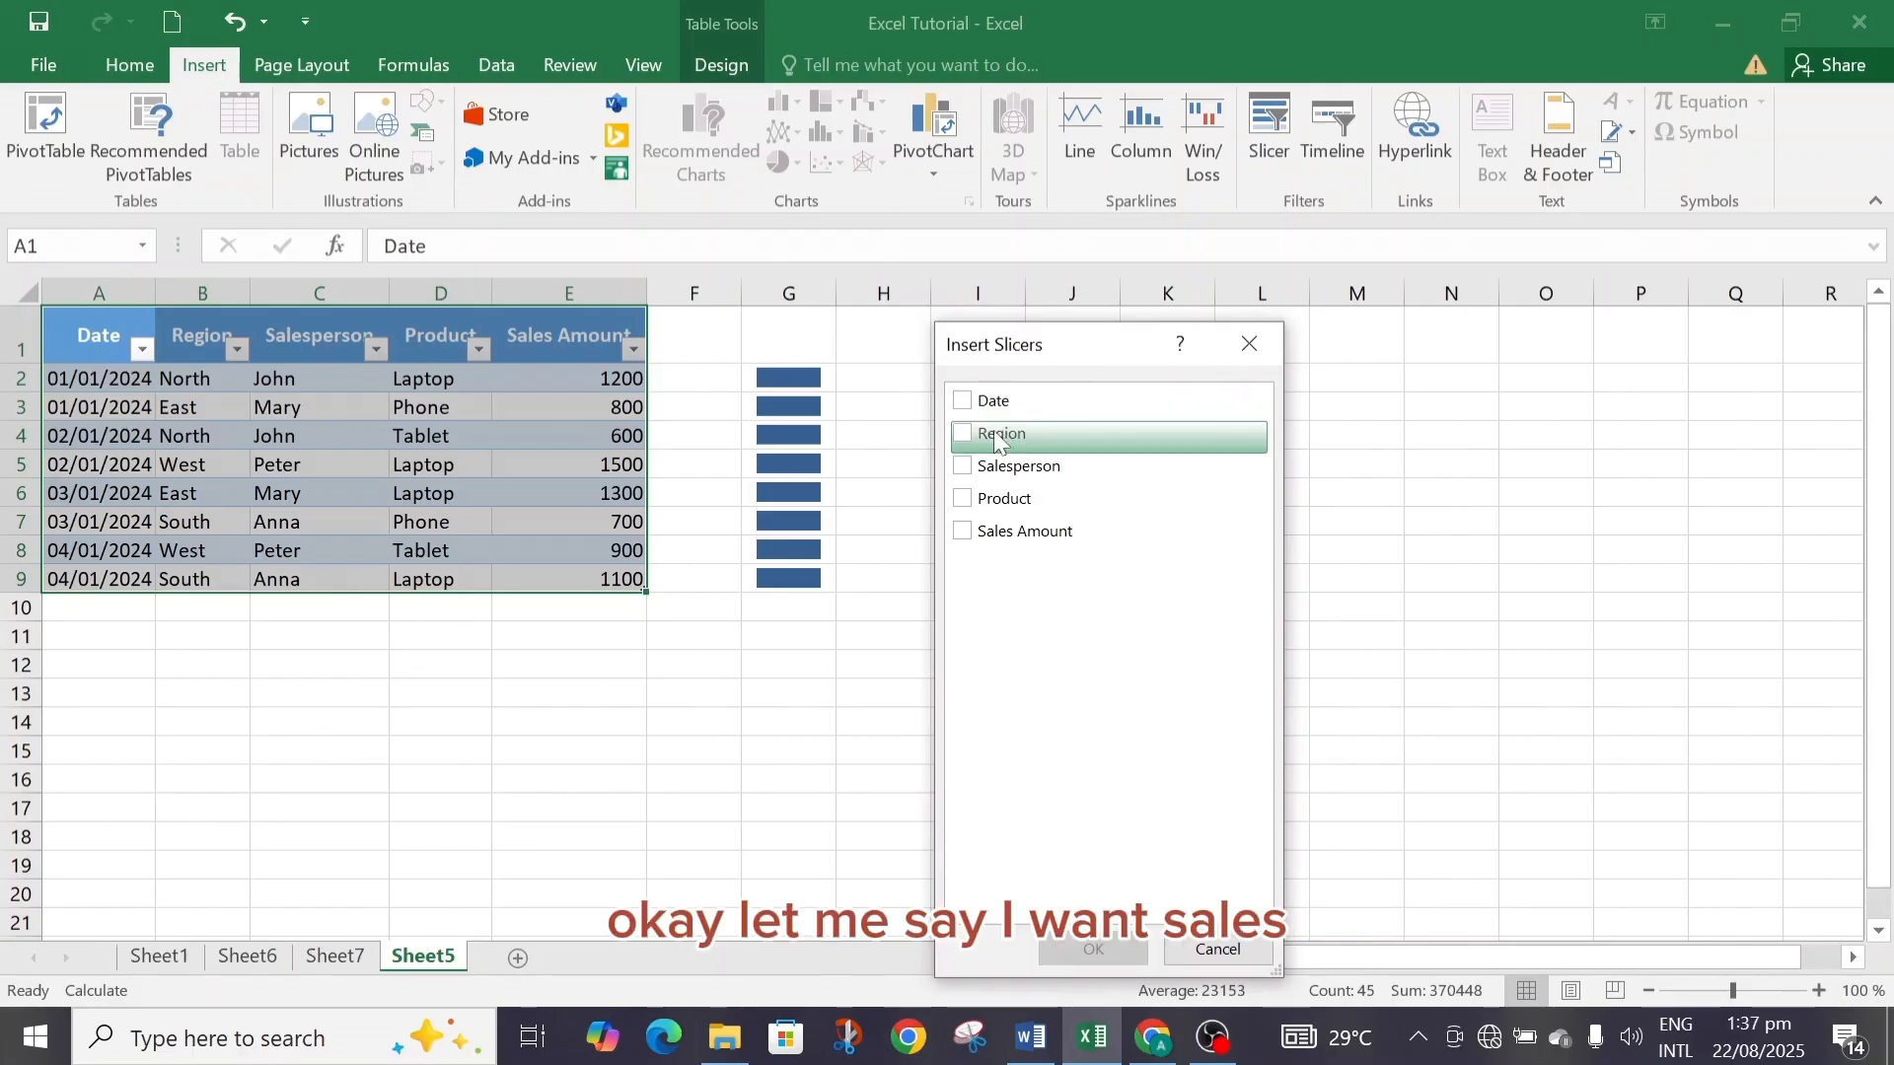
left_click(967, 469)
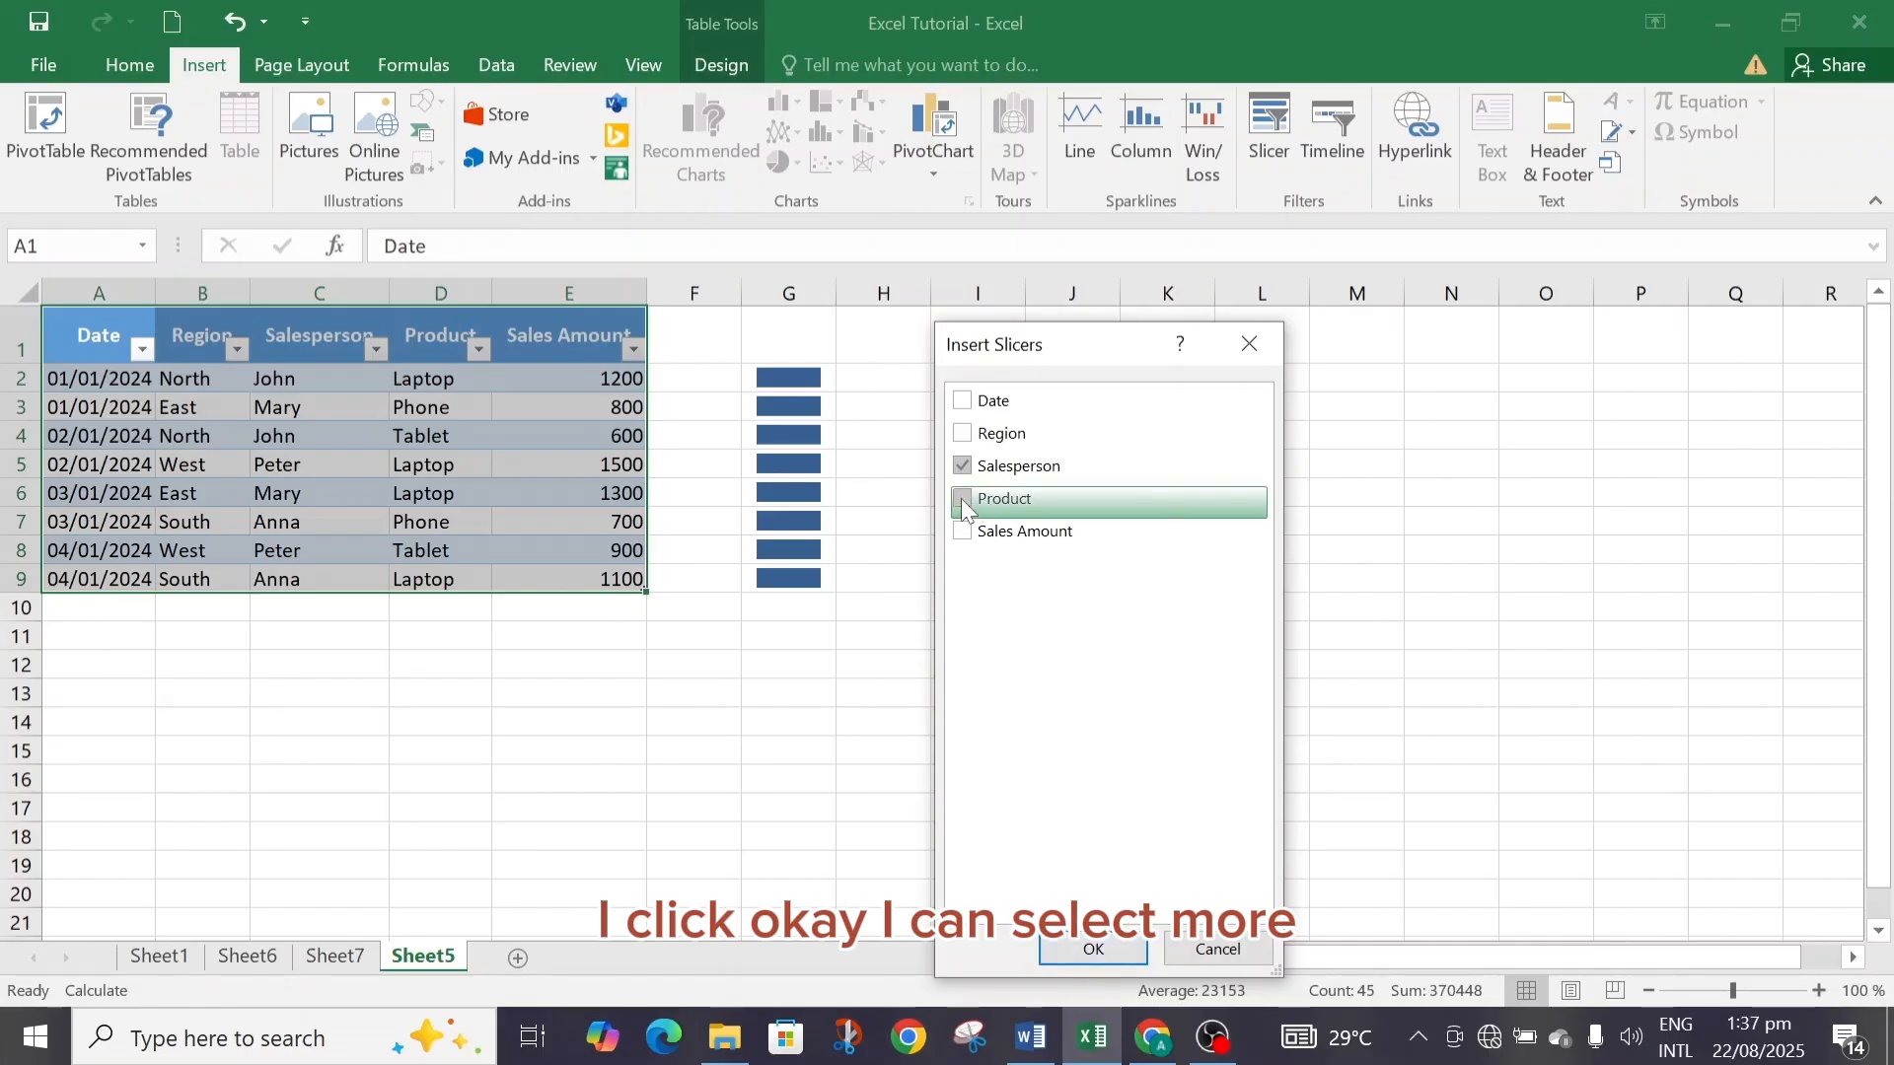
left_click(1093, 950)
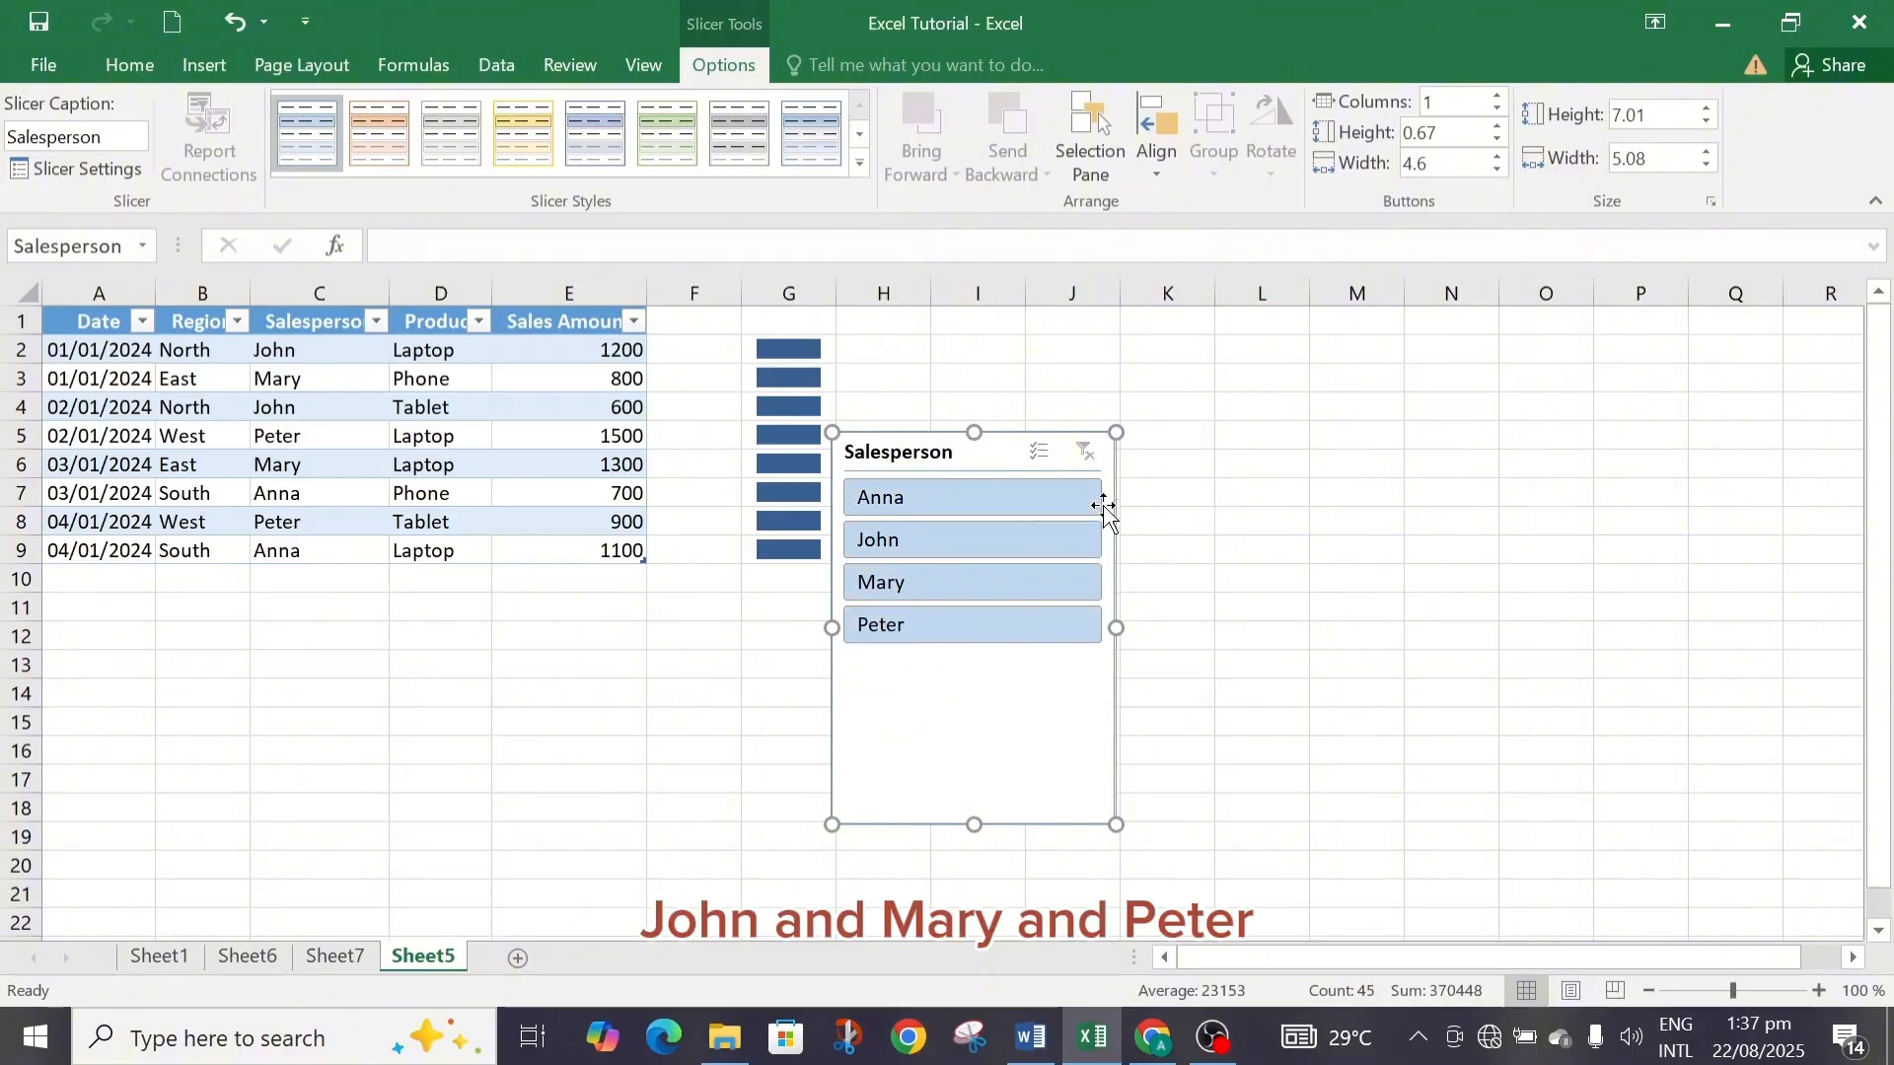
Insert Region and Product slicers for the sales table.
left_click(199, 66)
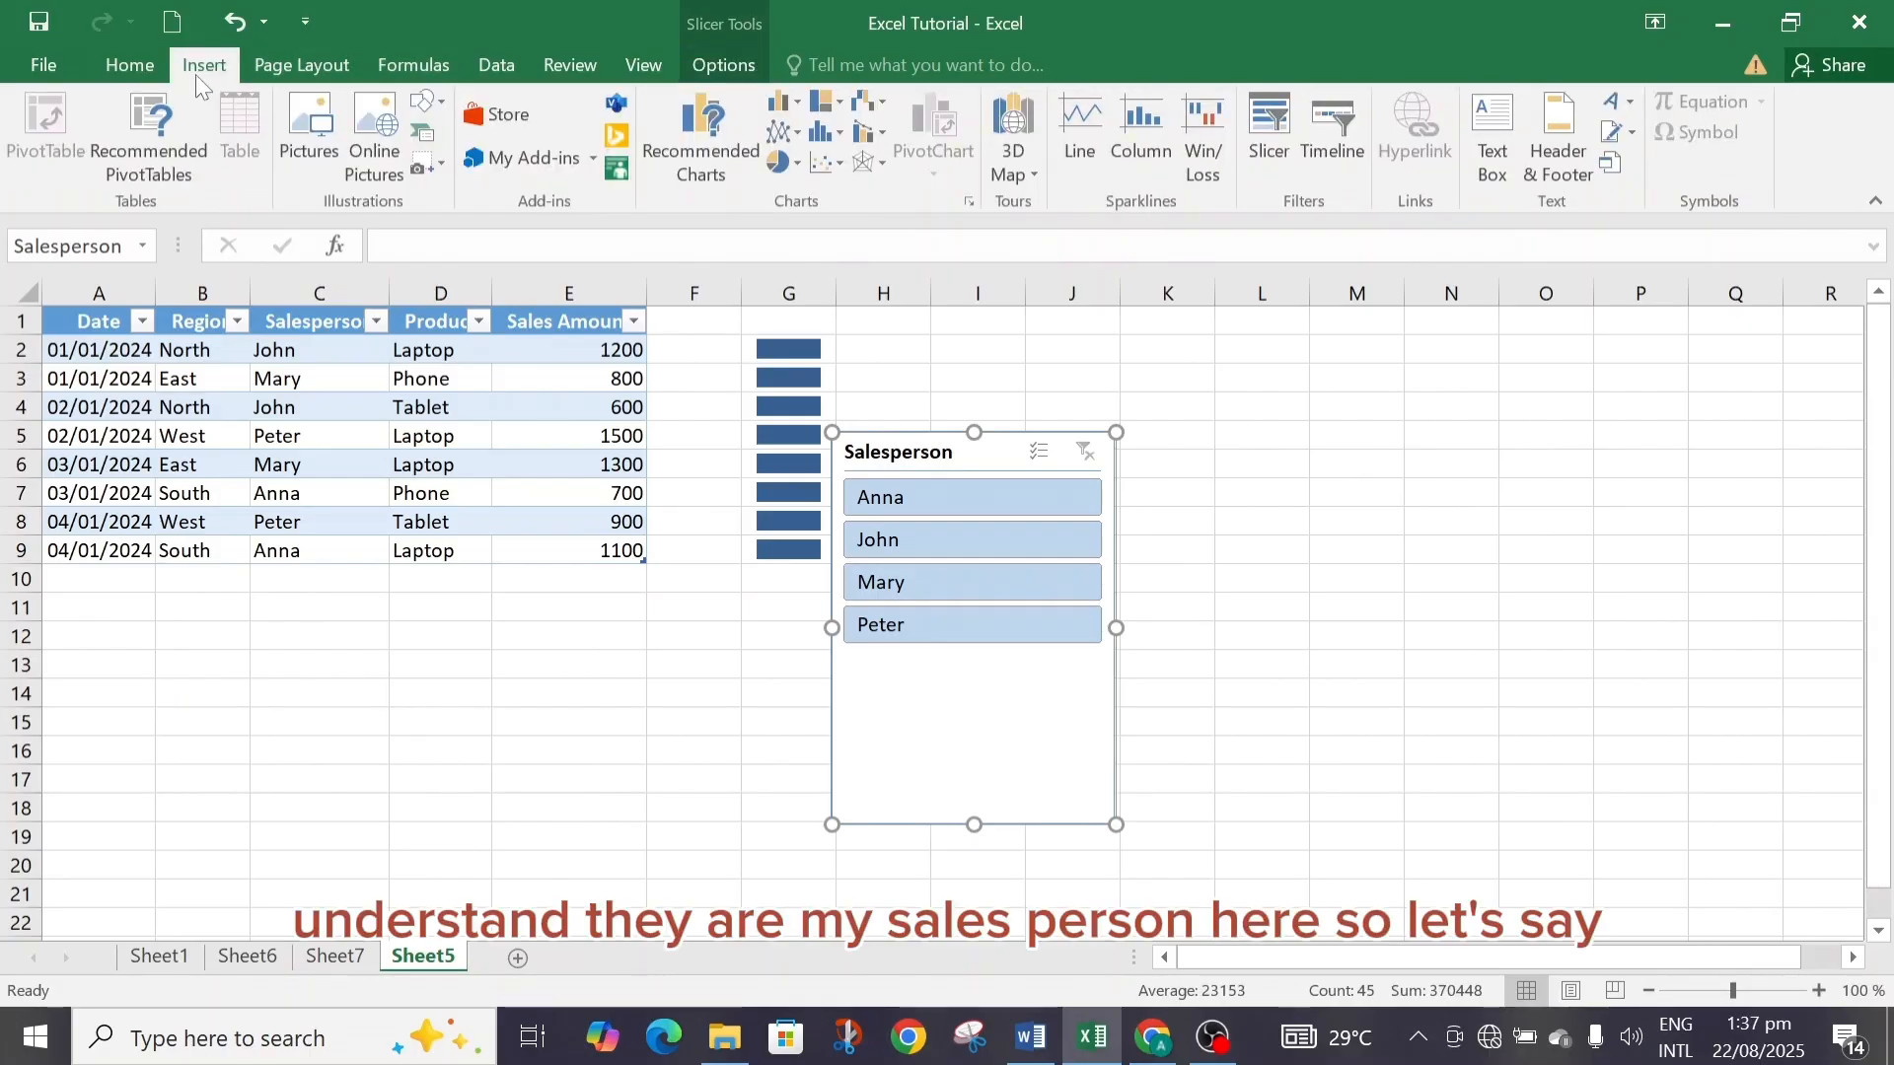
left_click(1271, 133)
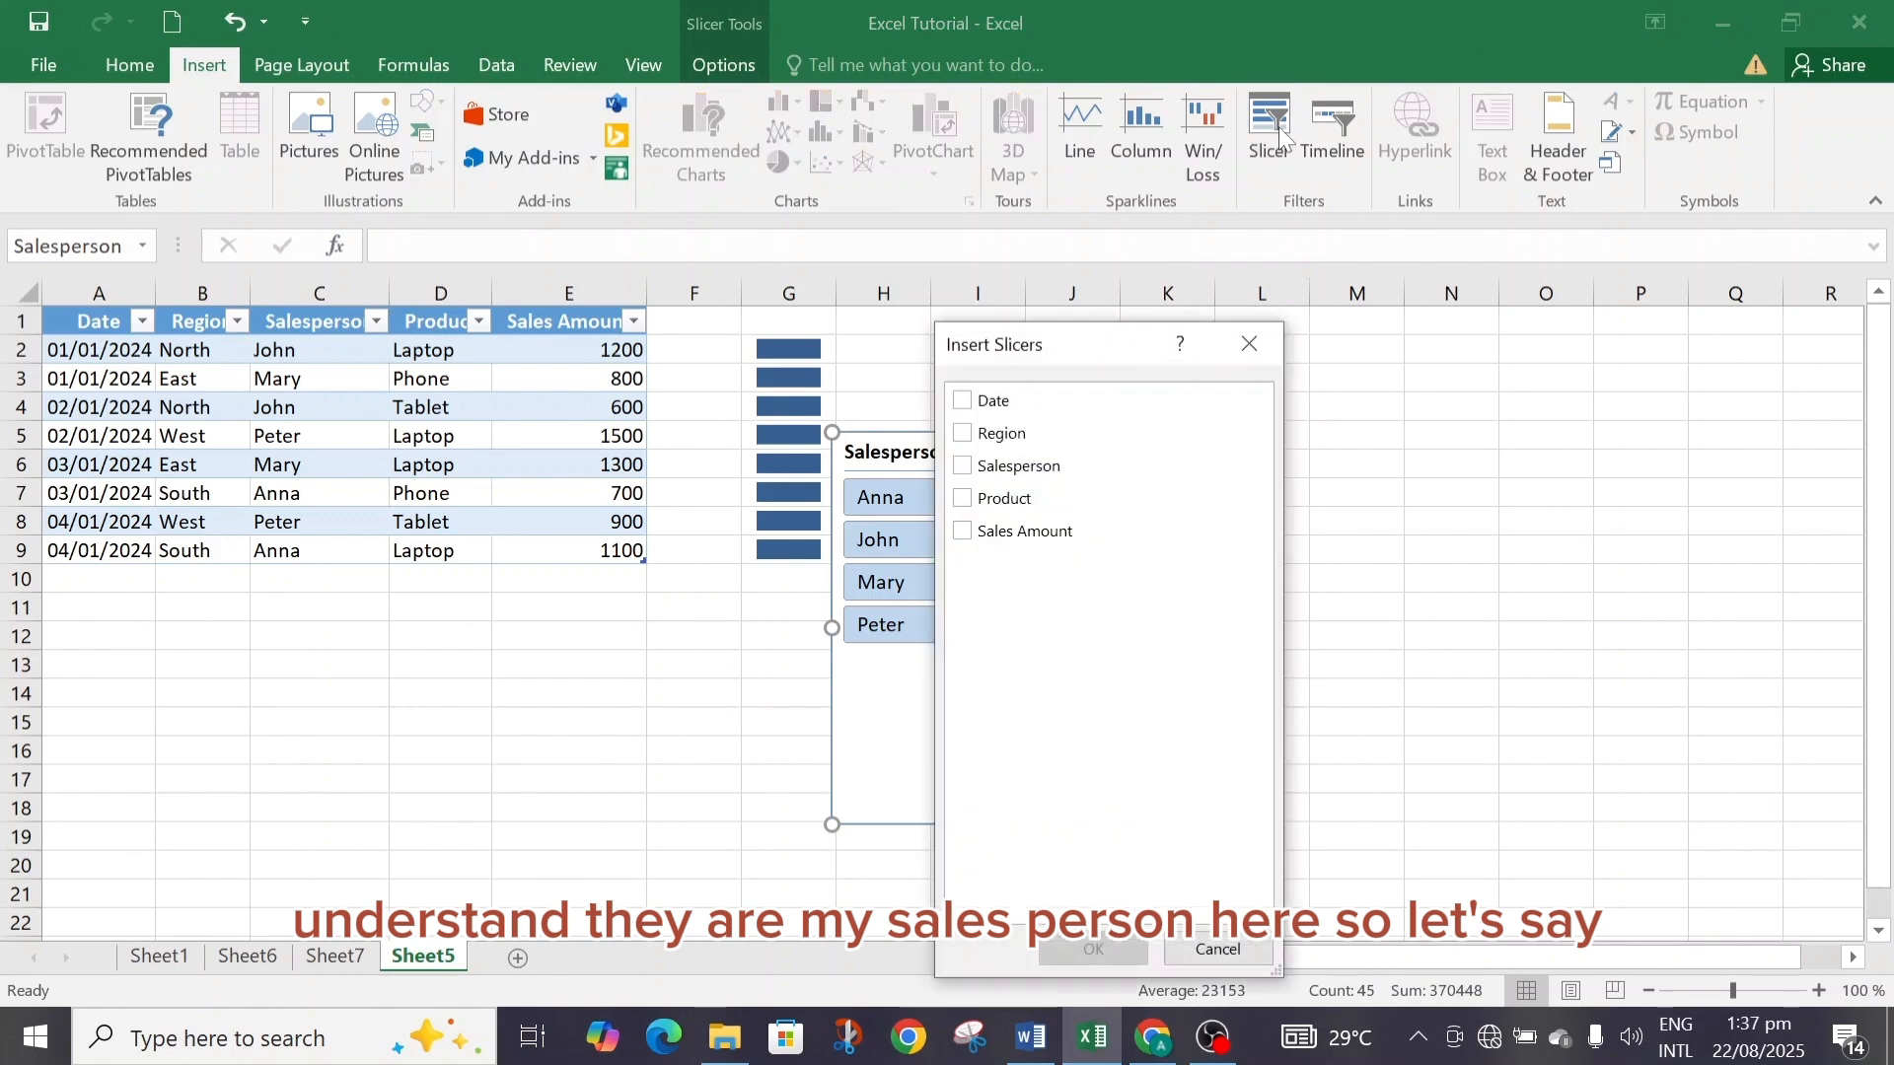
left_click(964, 435)
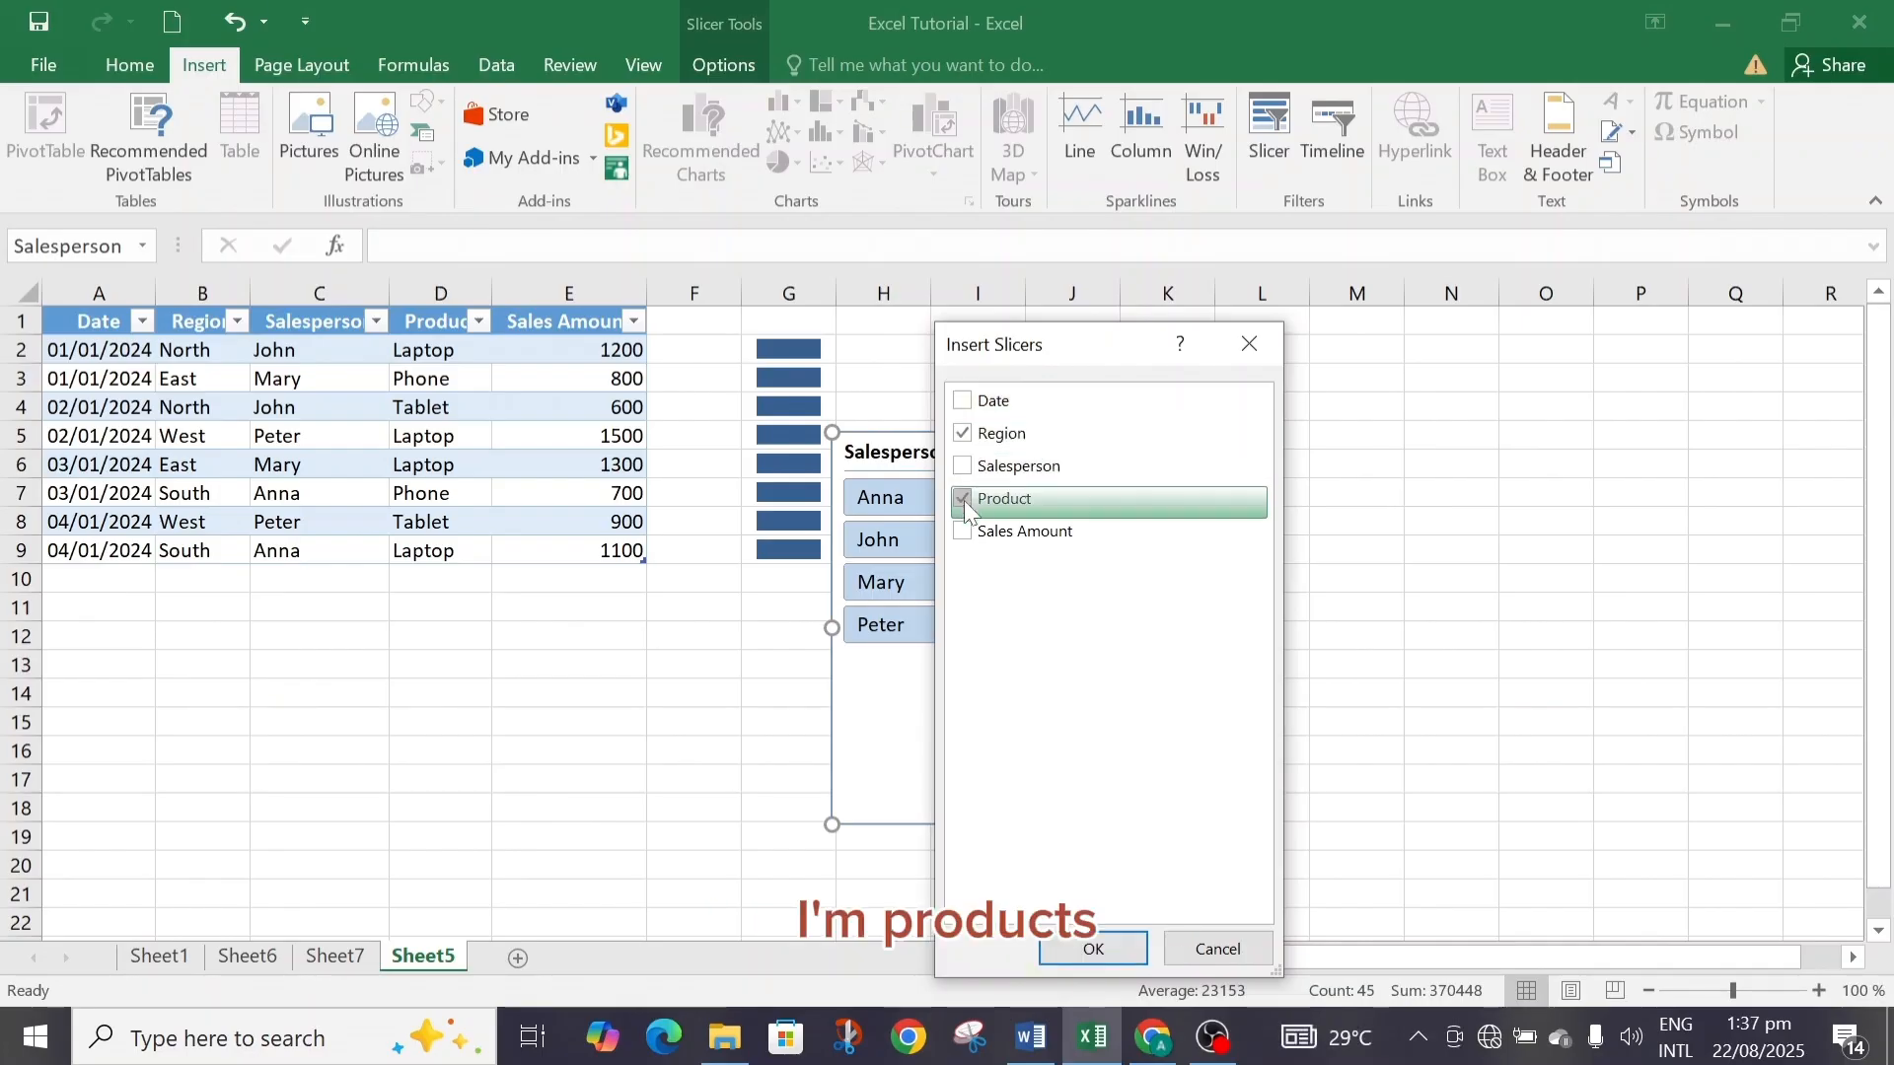
left_click(1094, 949)
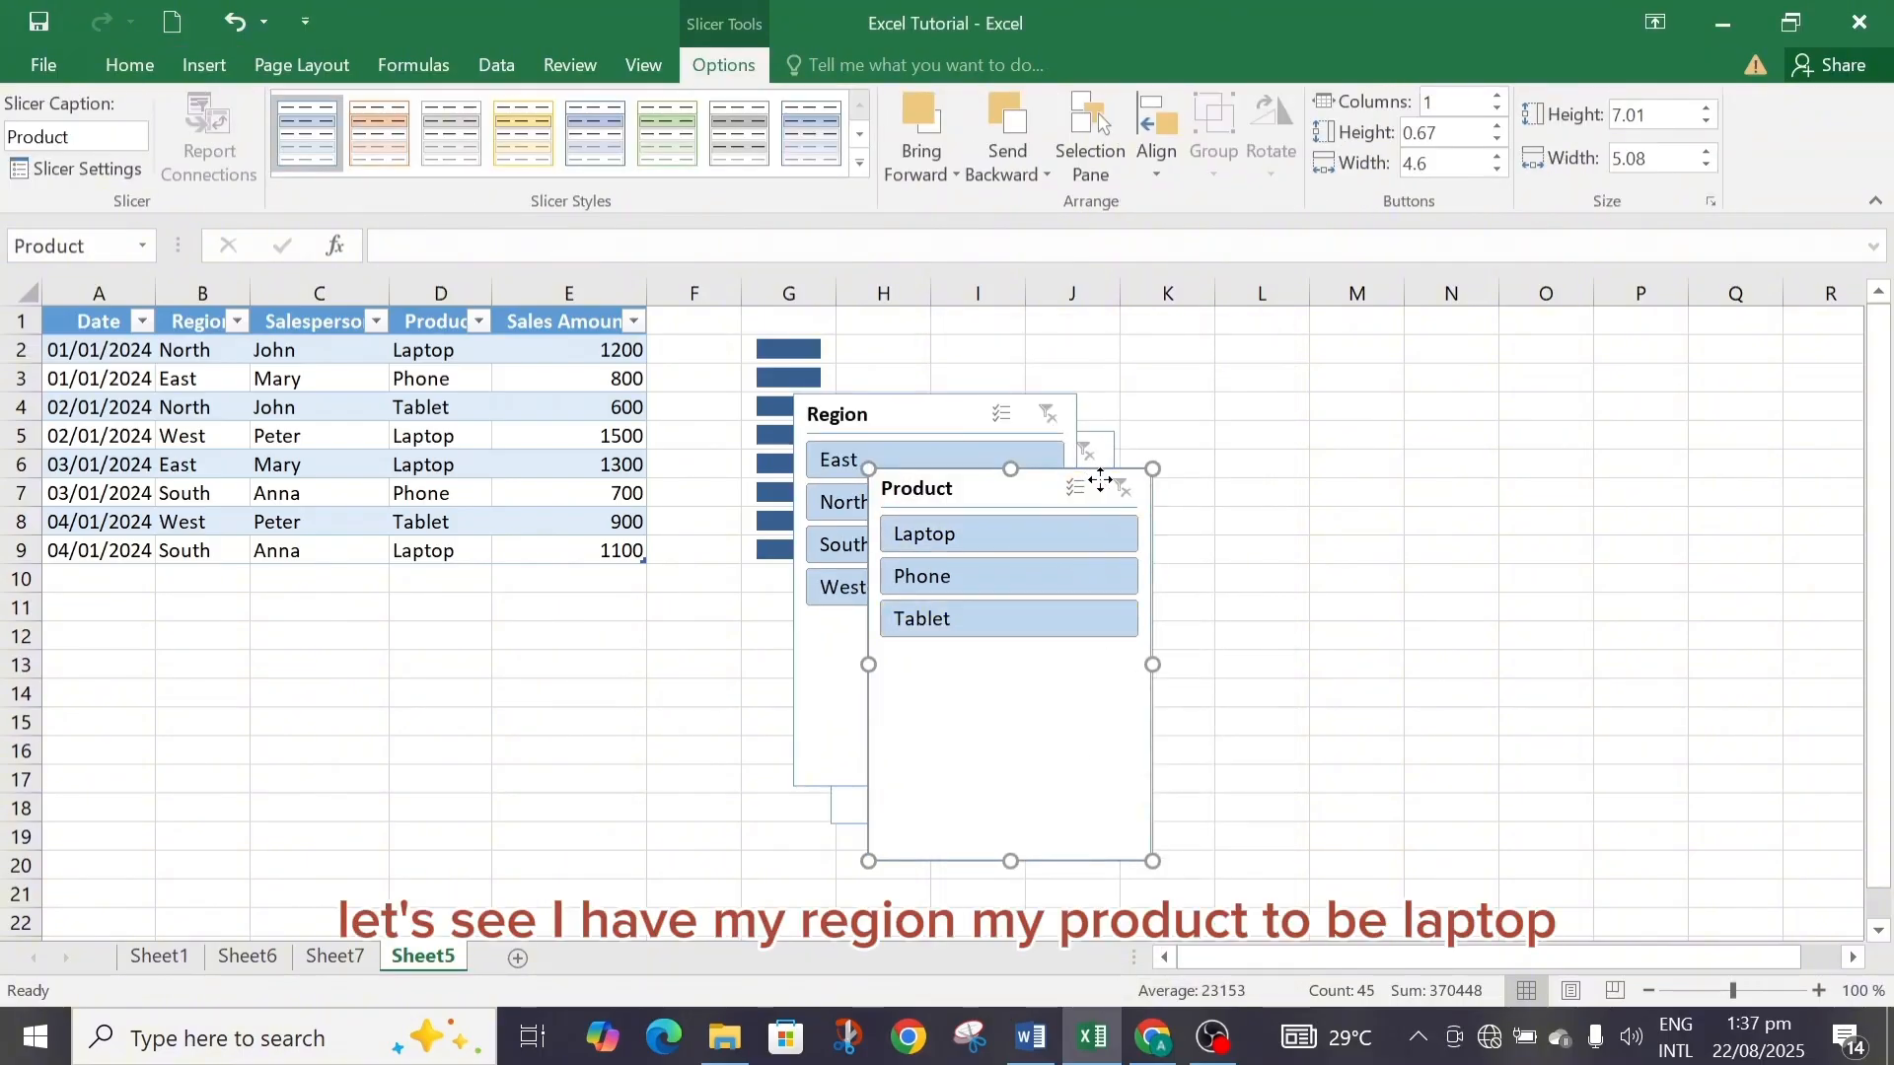
Arrange the Region, Salesperson and Product slicers side by side below the sales table.
left_click_drag(1101, 481, 1379, 387)
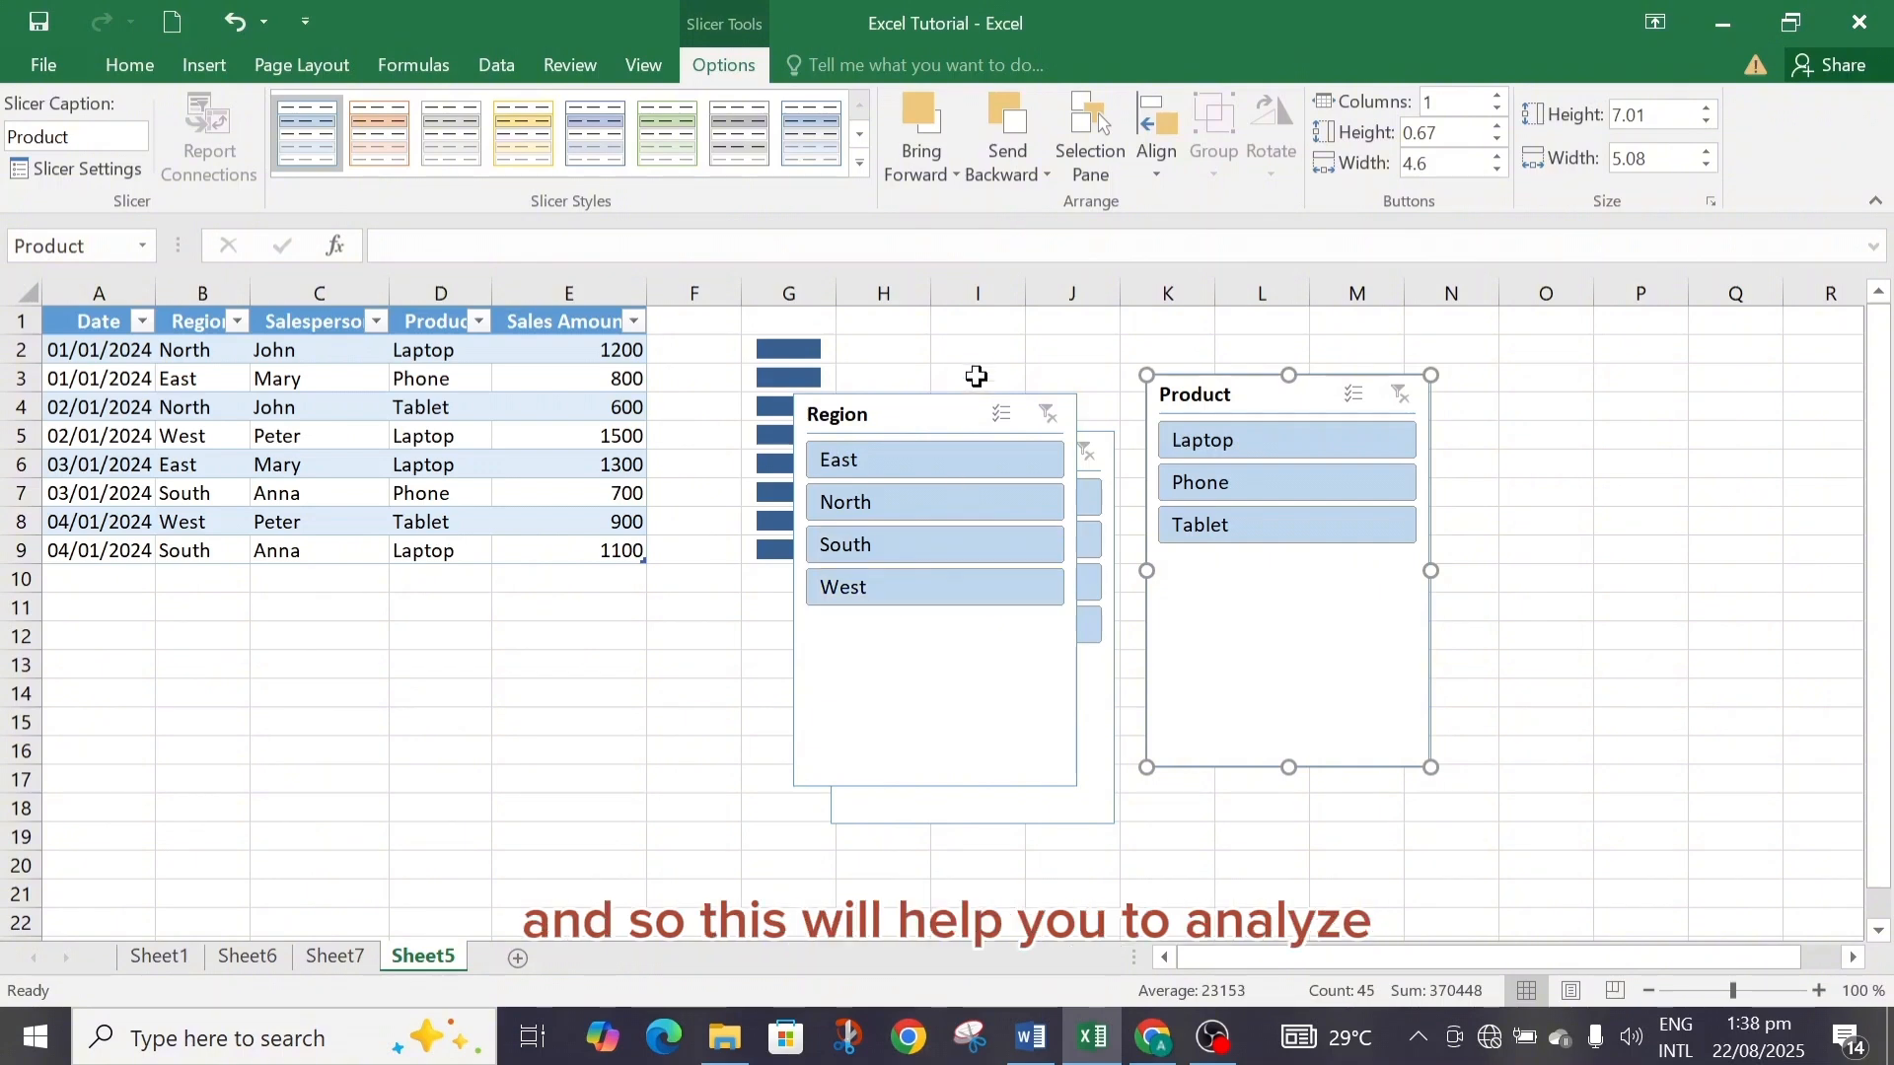
left_click_drag(955, 414, 221, 590)
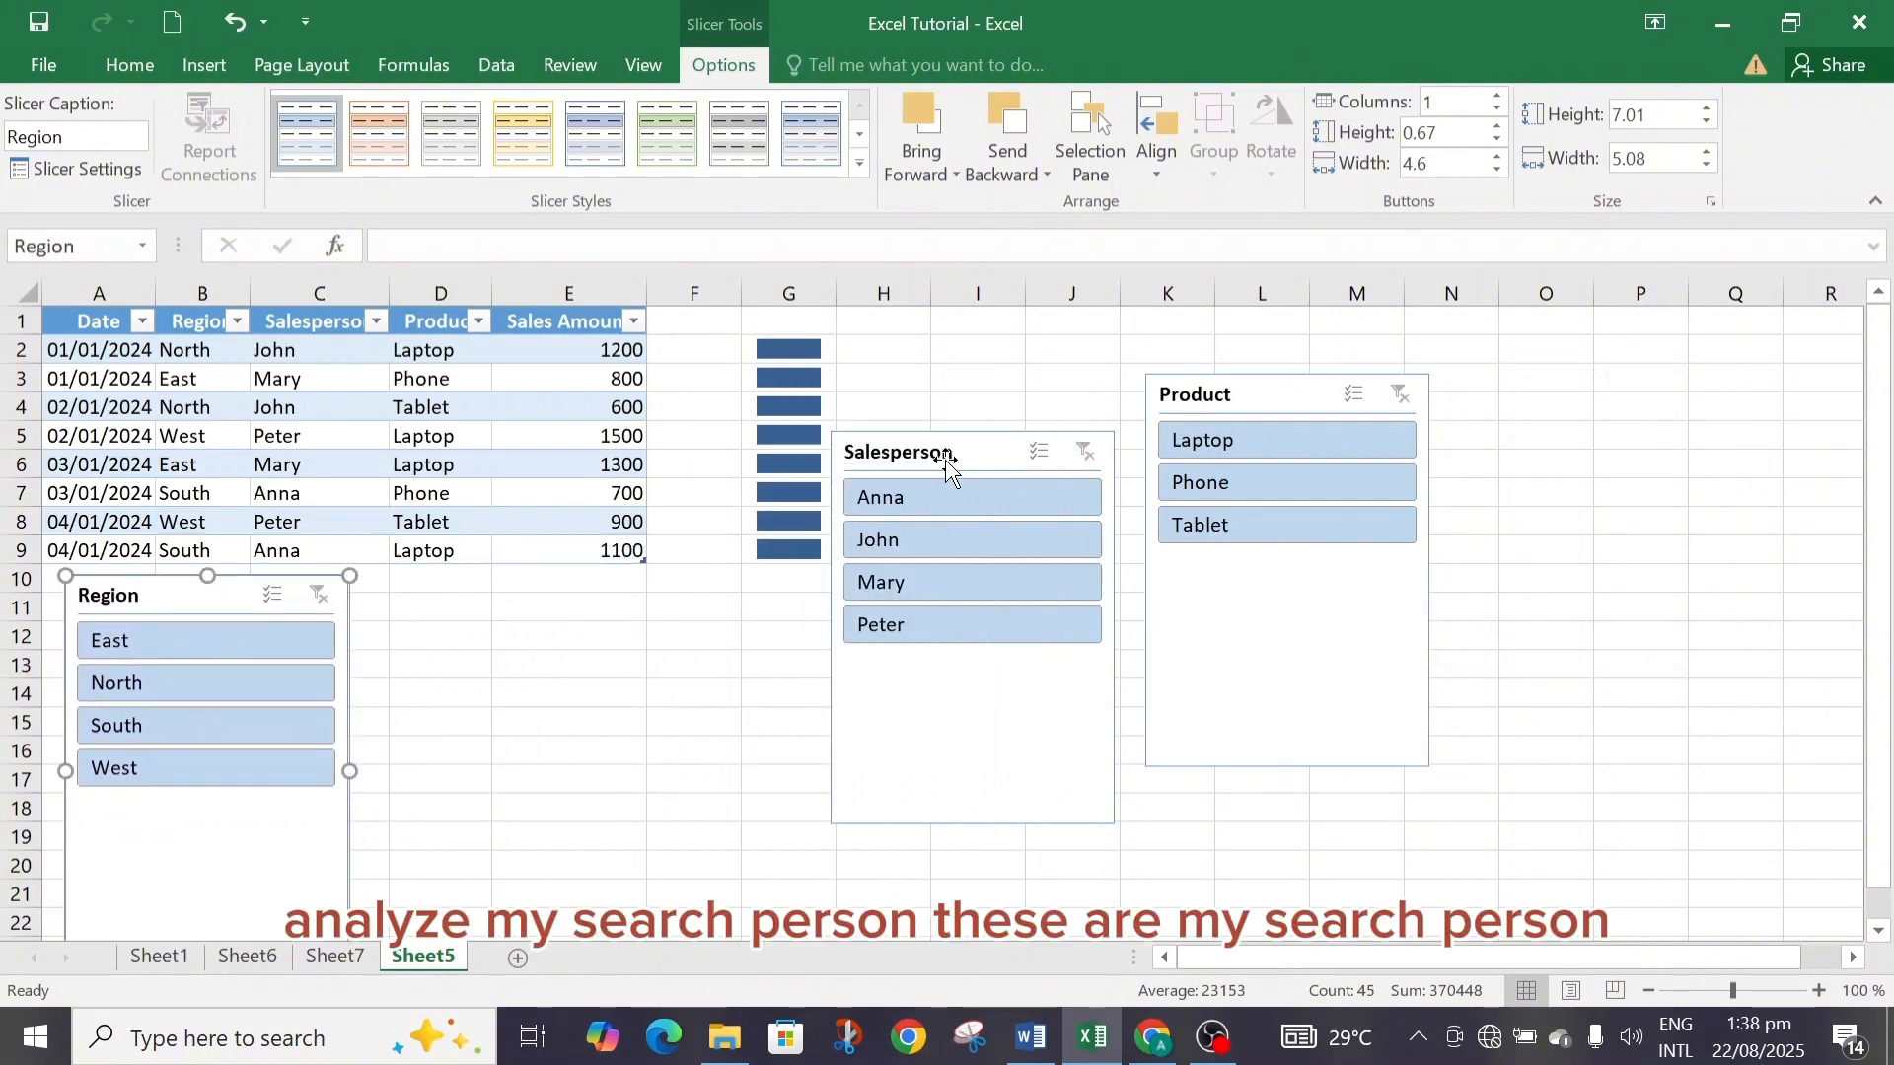
left_click_drag(973, 452, 500, 600)
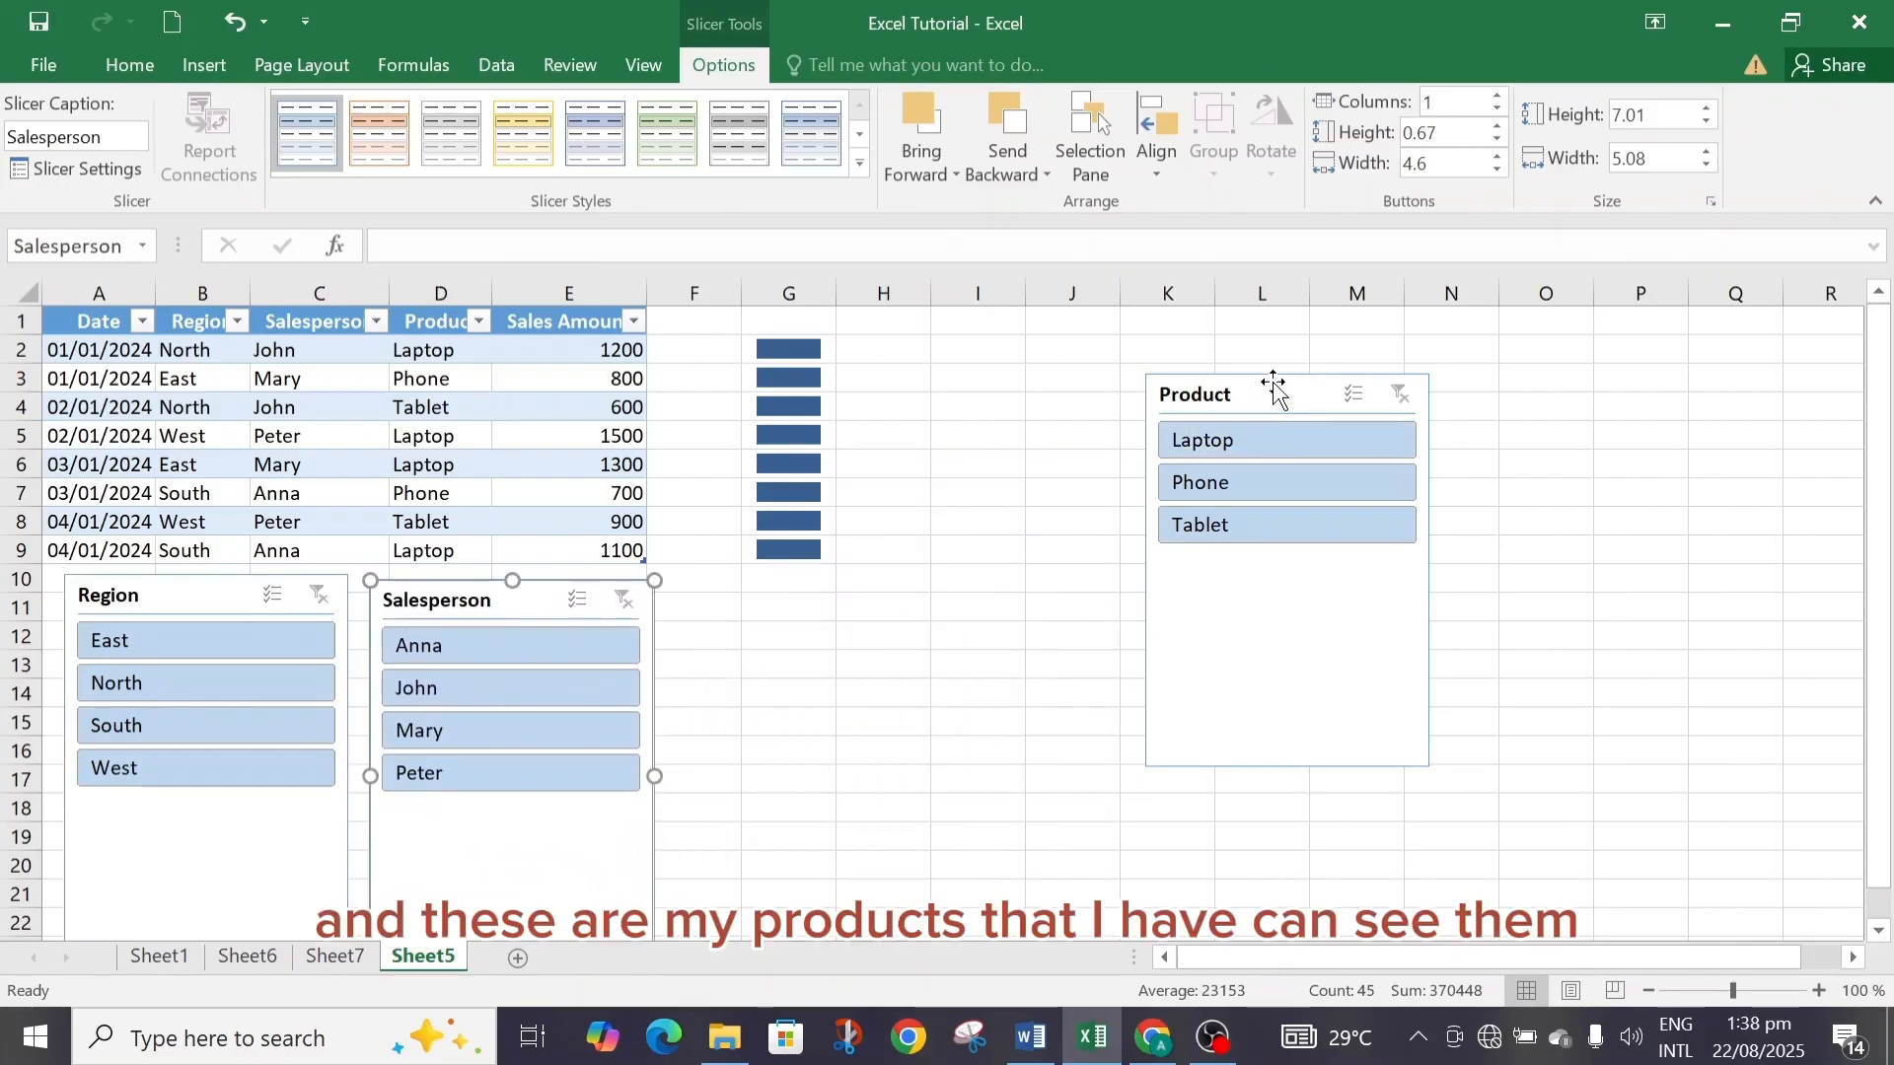
left_click_drag(1272, 383, 800, 589)
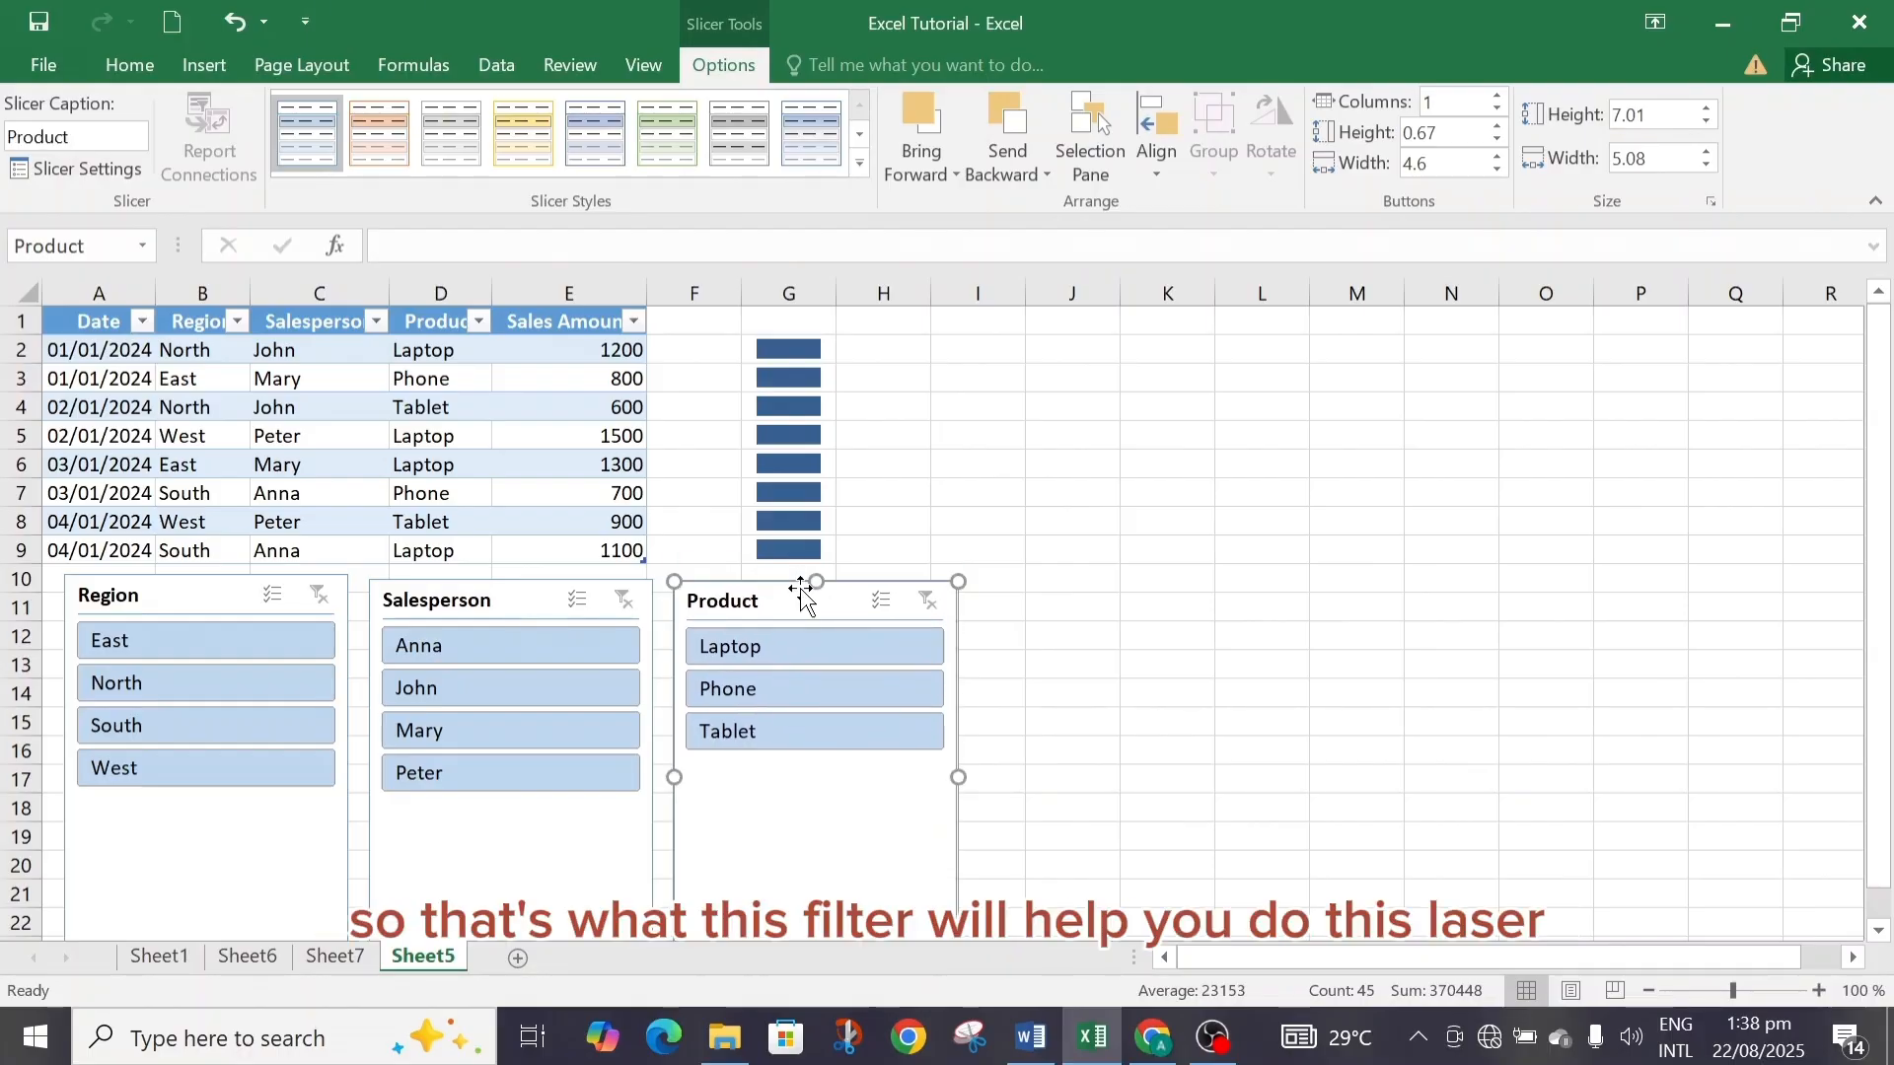
Try to insert a timeline for the sales table, checking the connections dialog's Data Model tab before closing it.
left_click(190, 65)
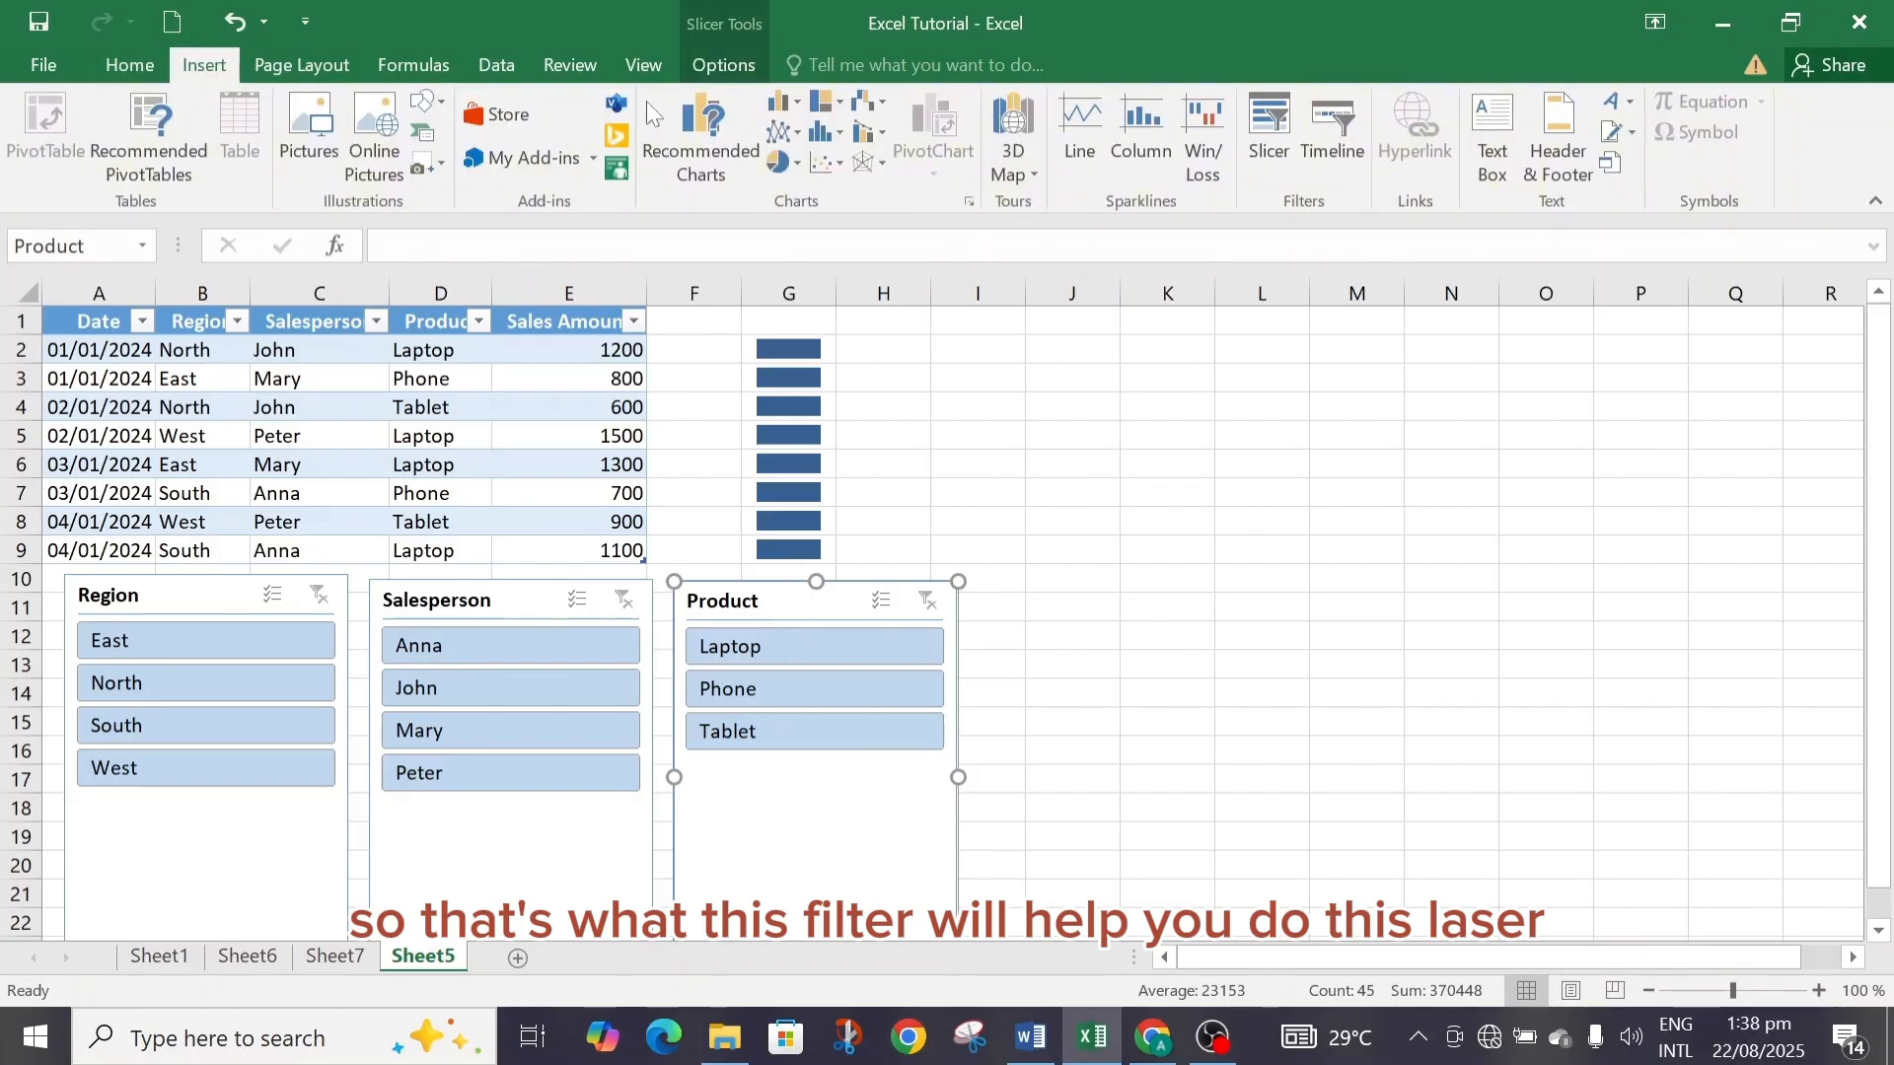
left_click(1338, 127)
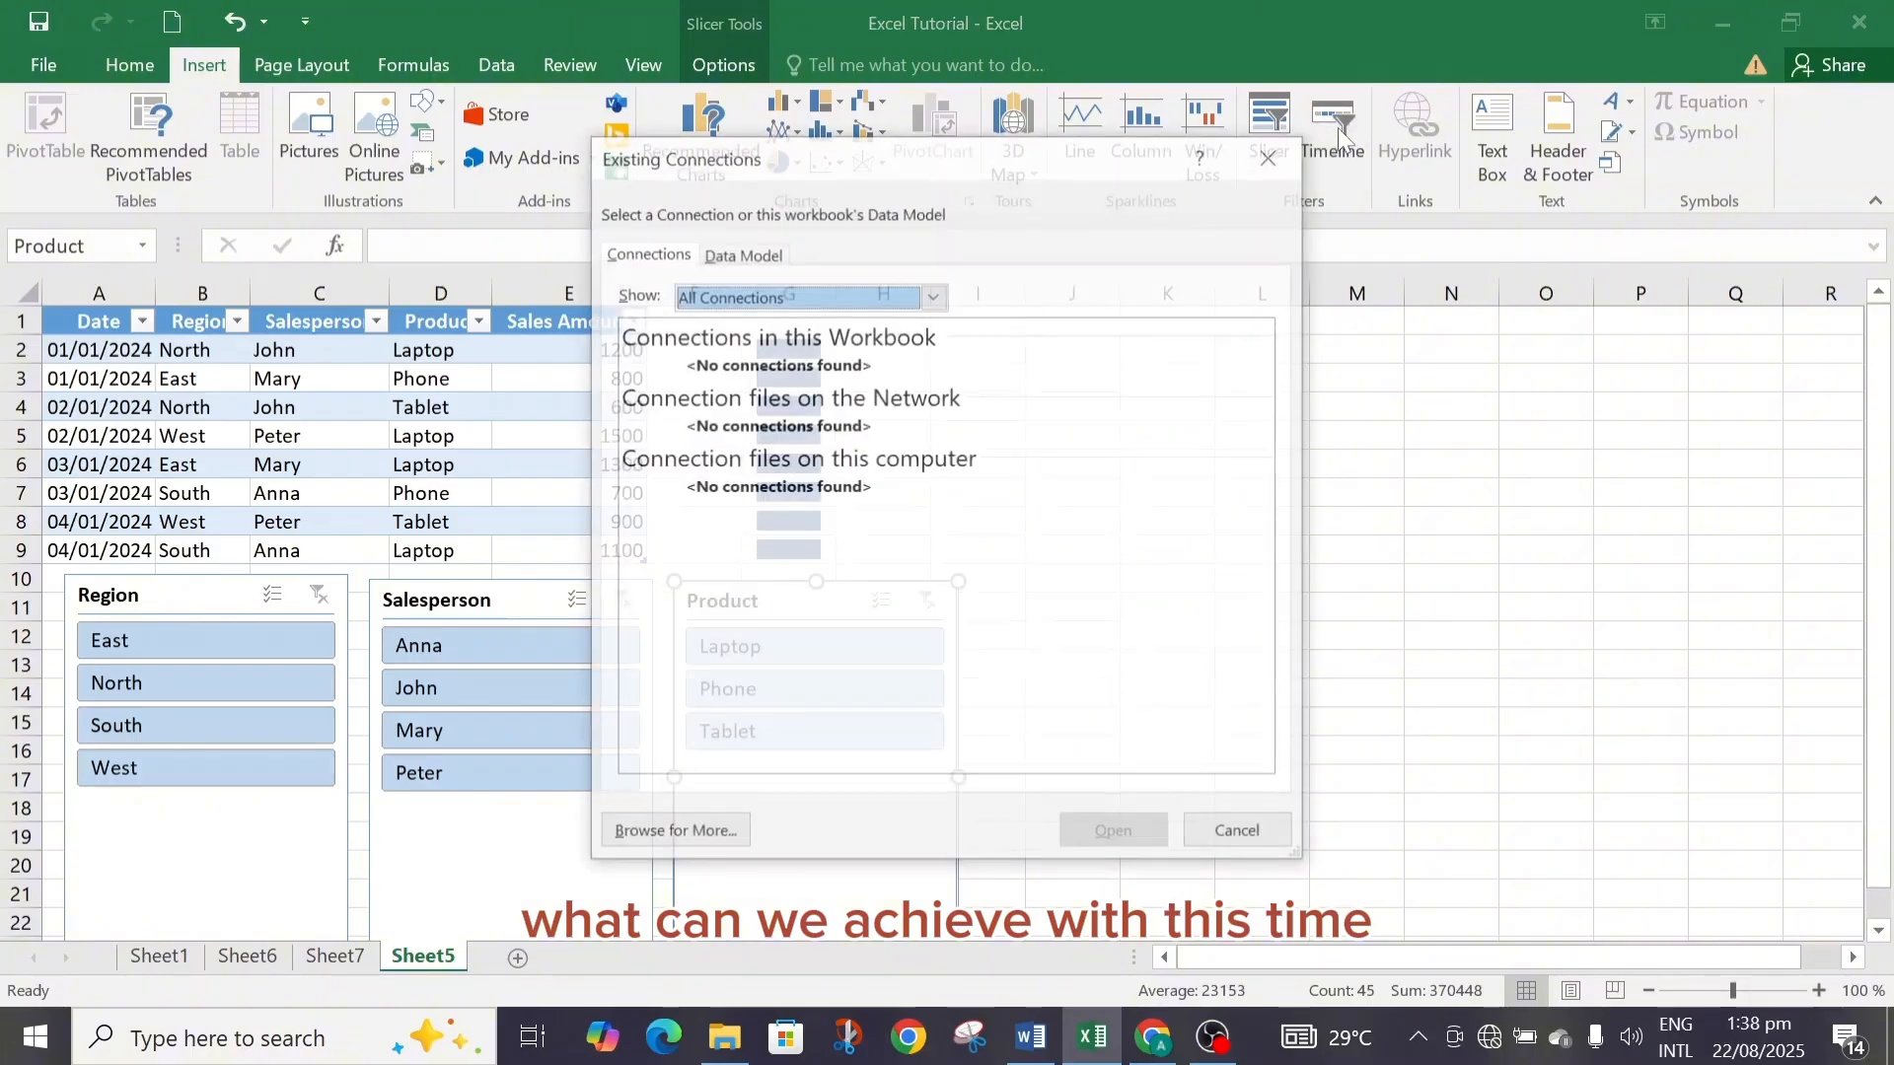
left_click(1272, 155)
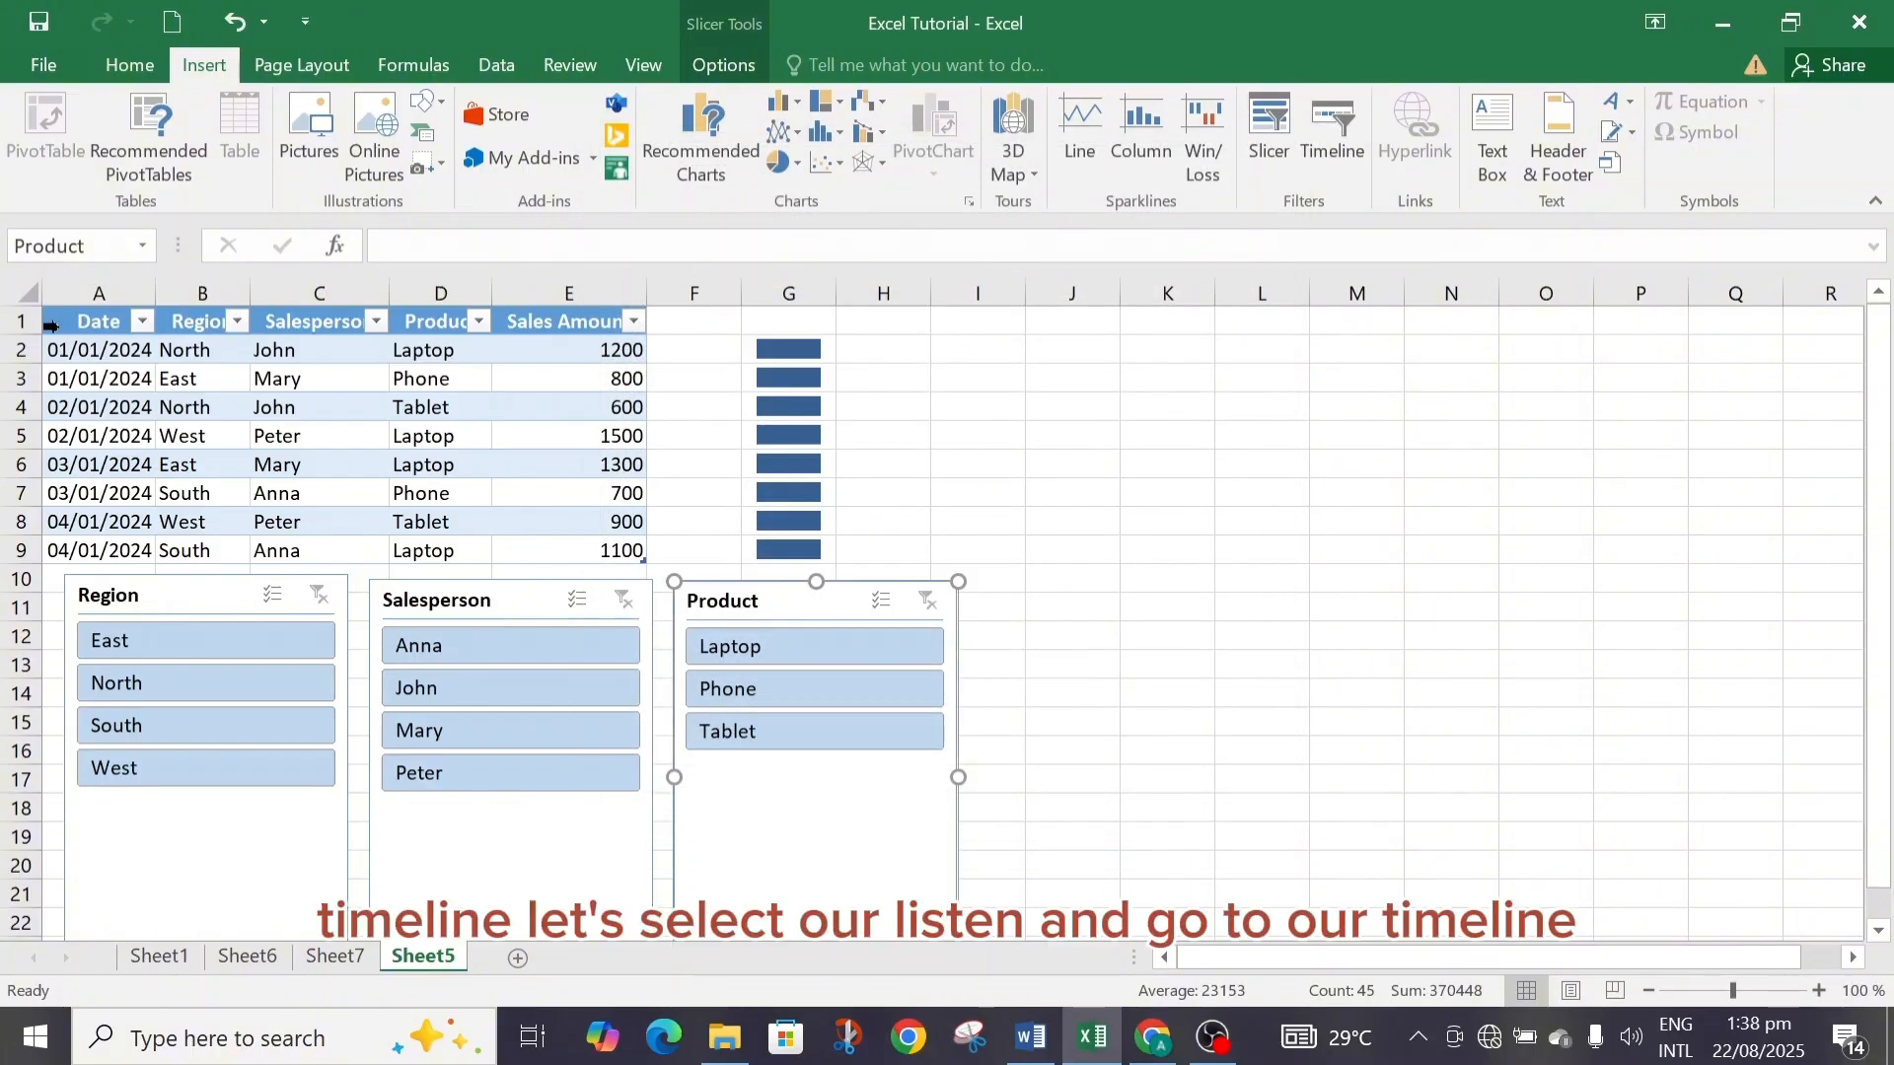
left_click_drag(52, 316, 560, 547)
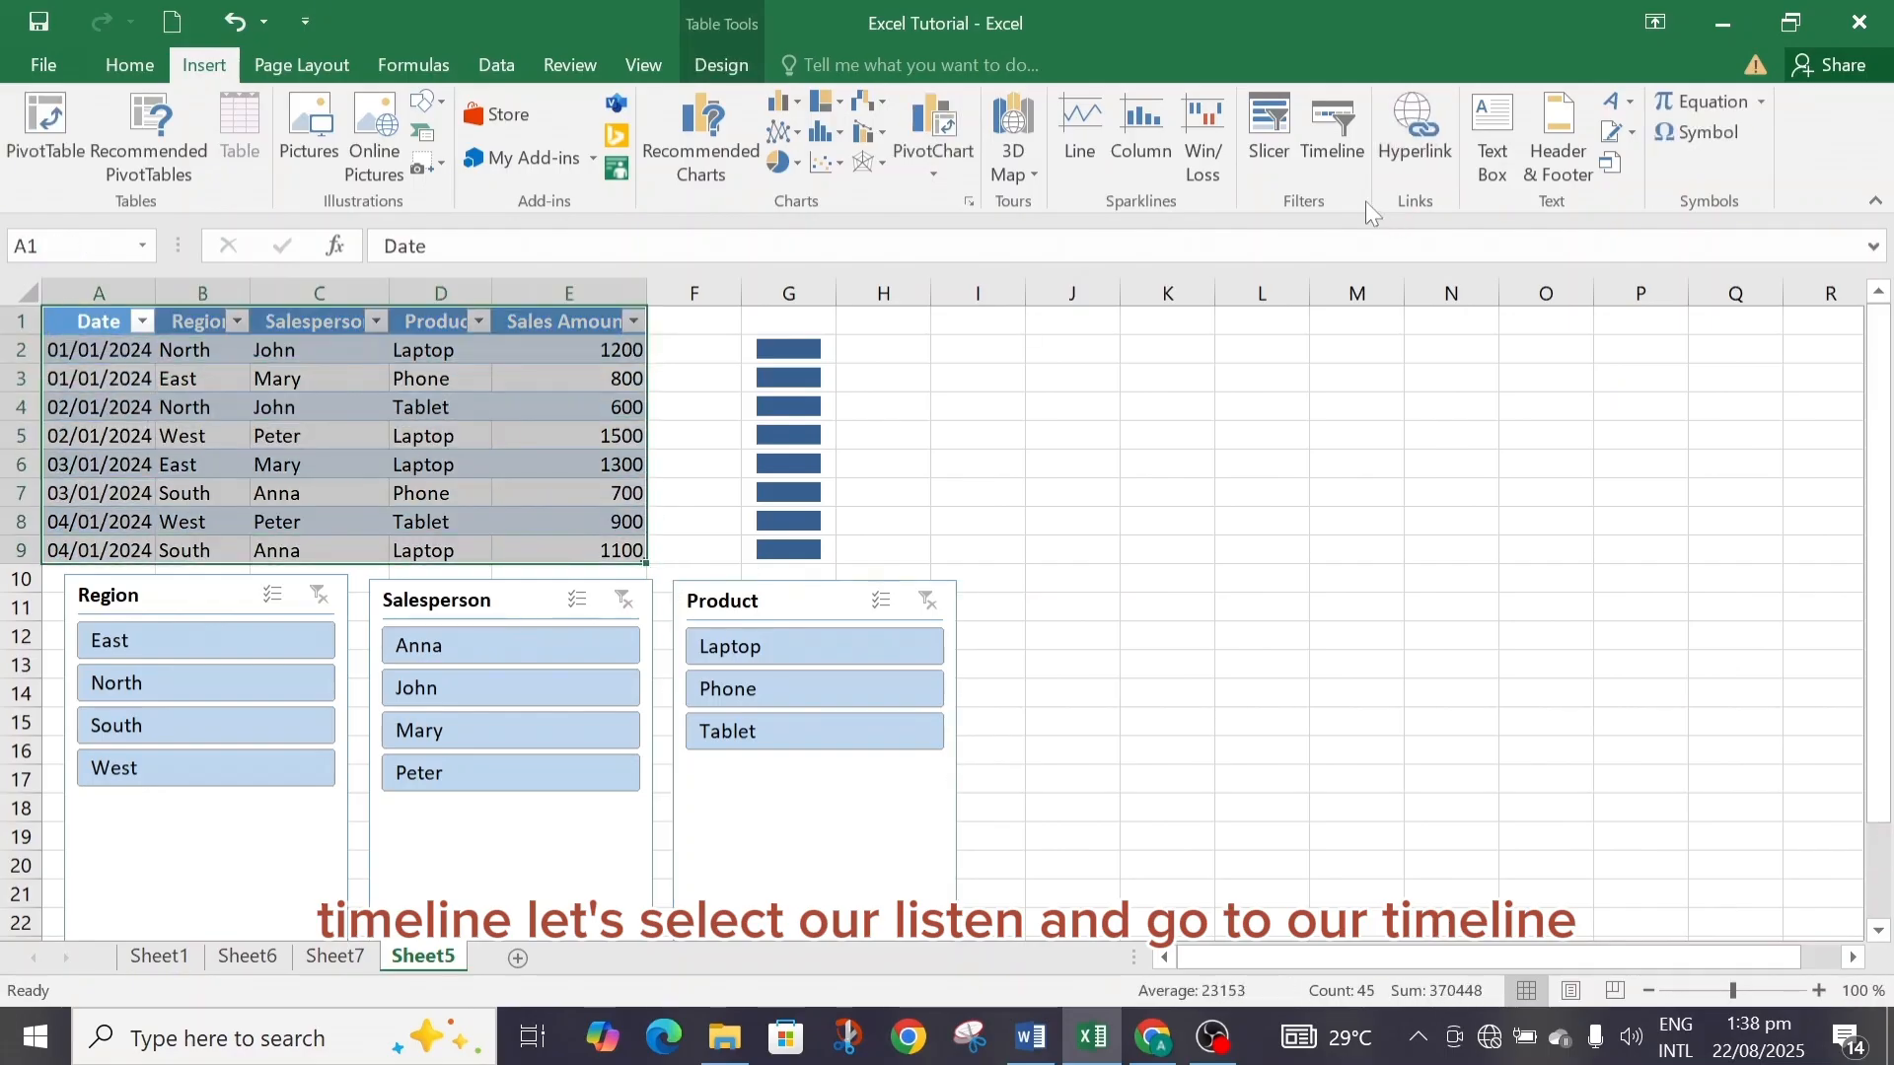
left_click(1341, 150)
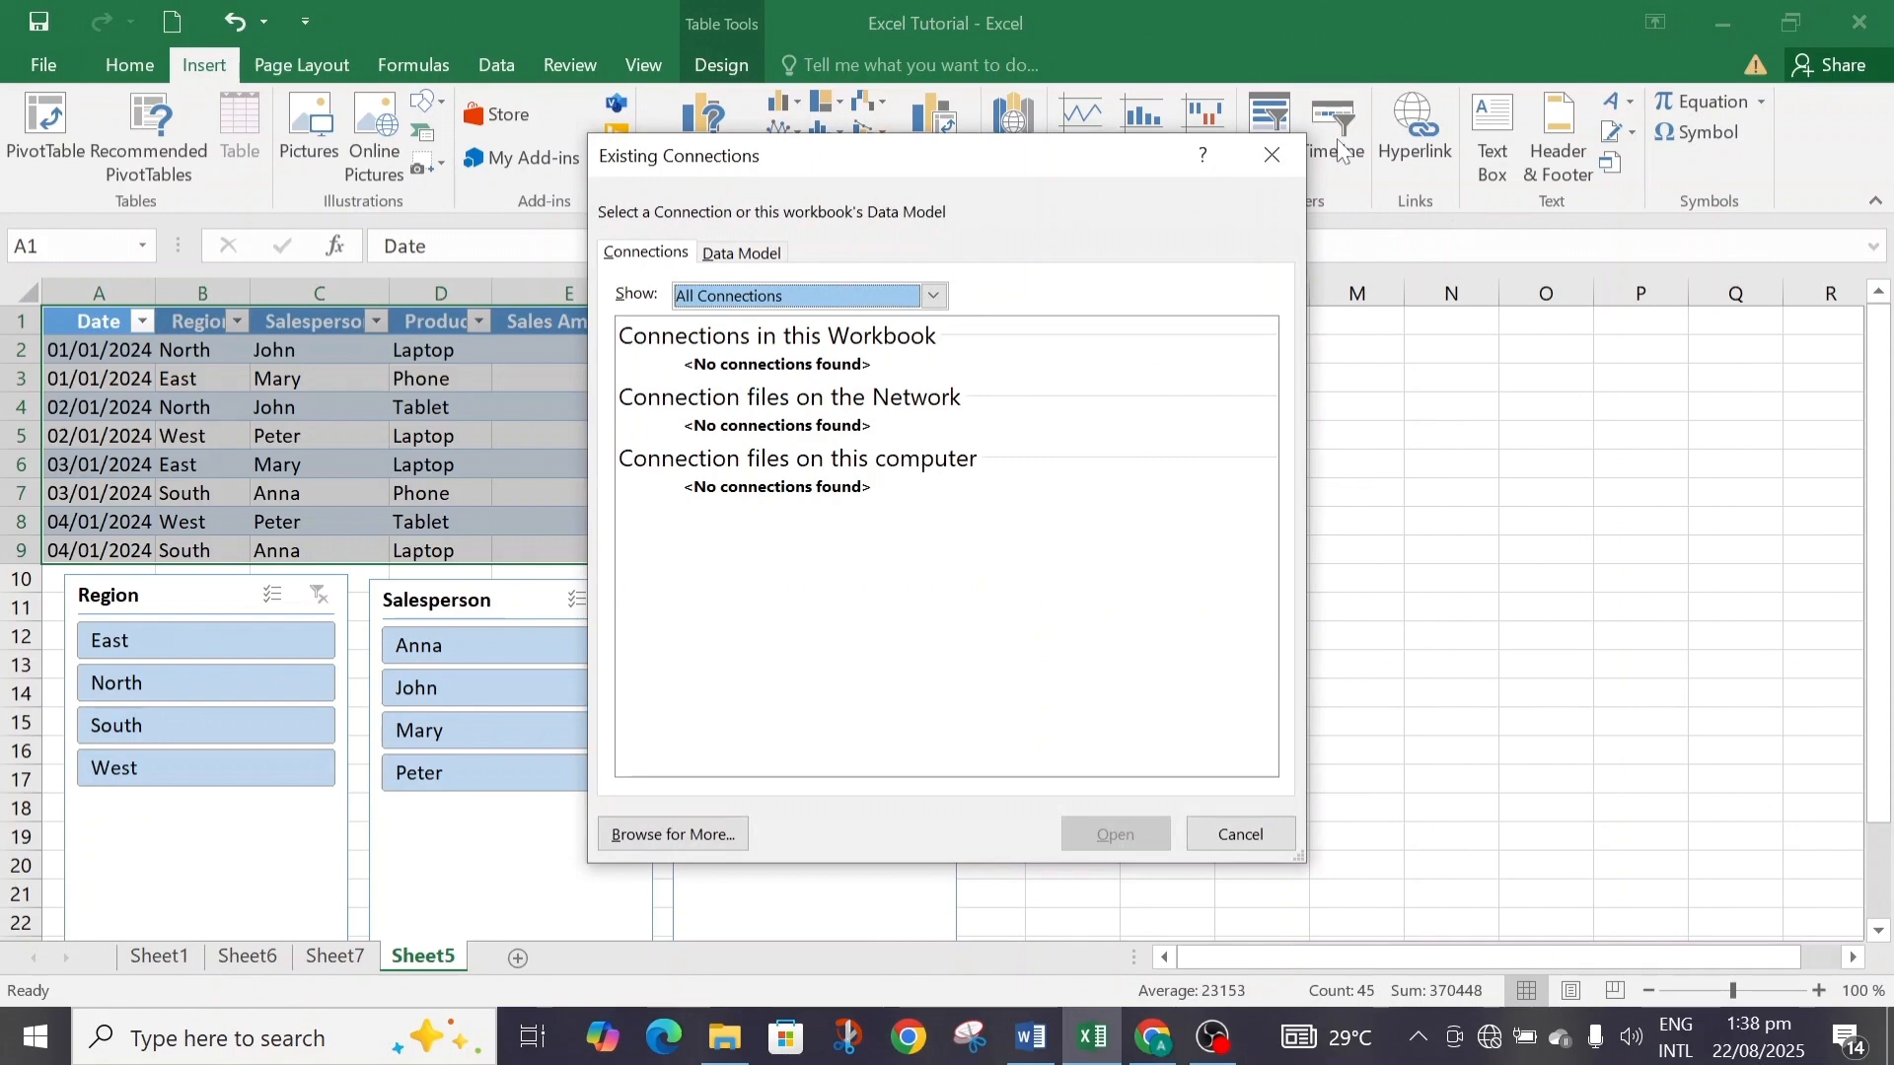
left_click(775, 259)
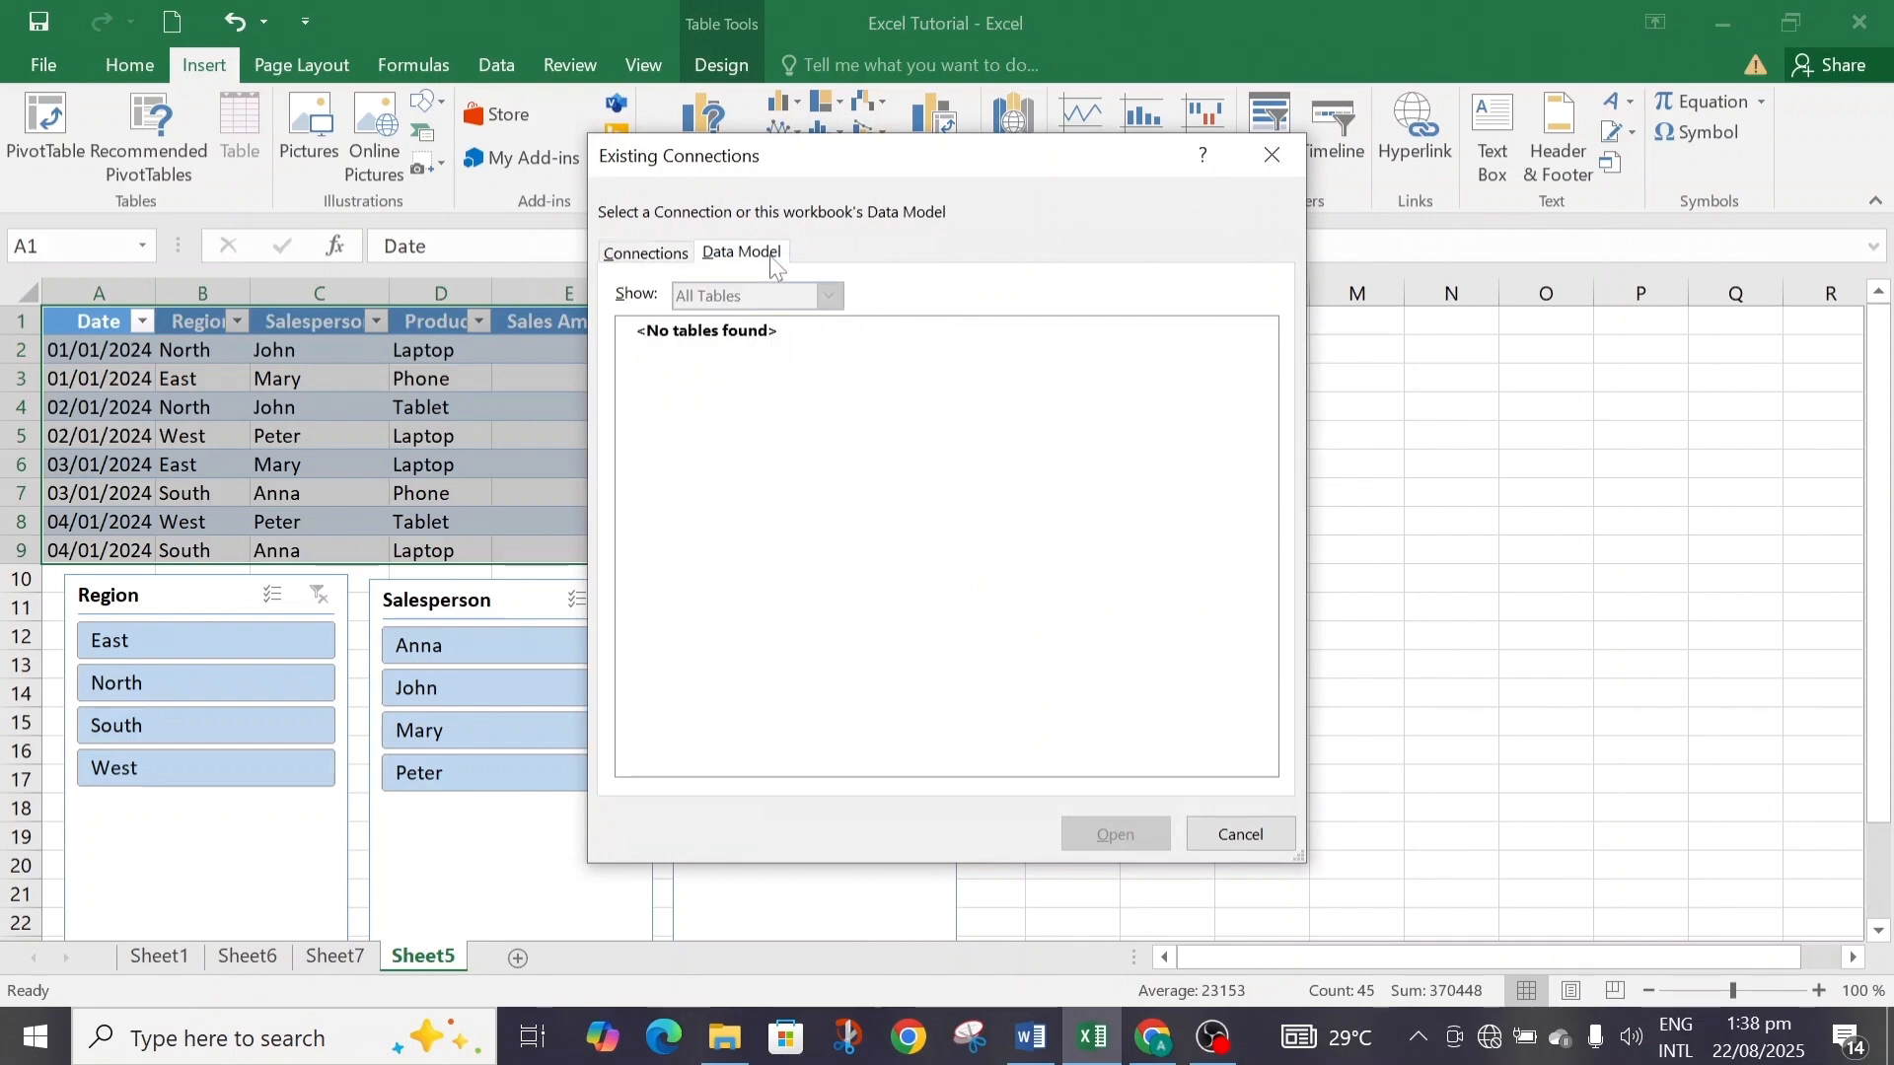
left_click(1270, 158)
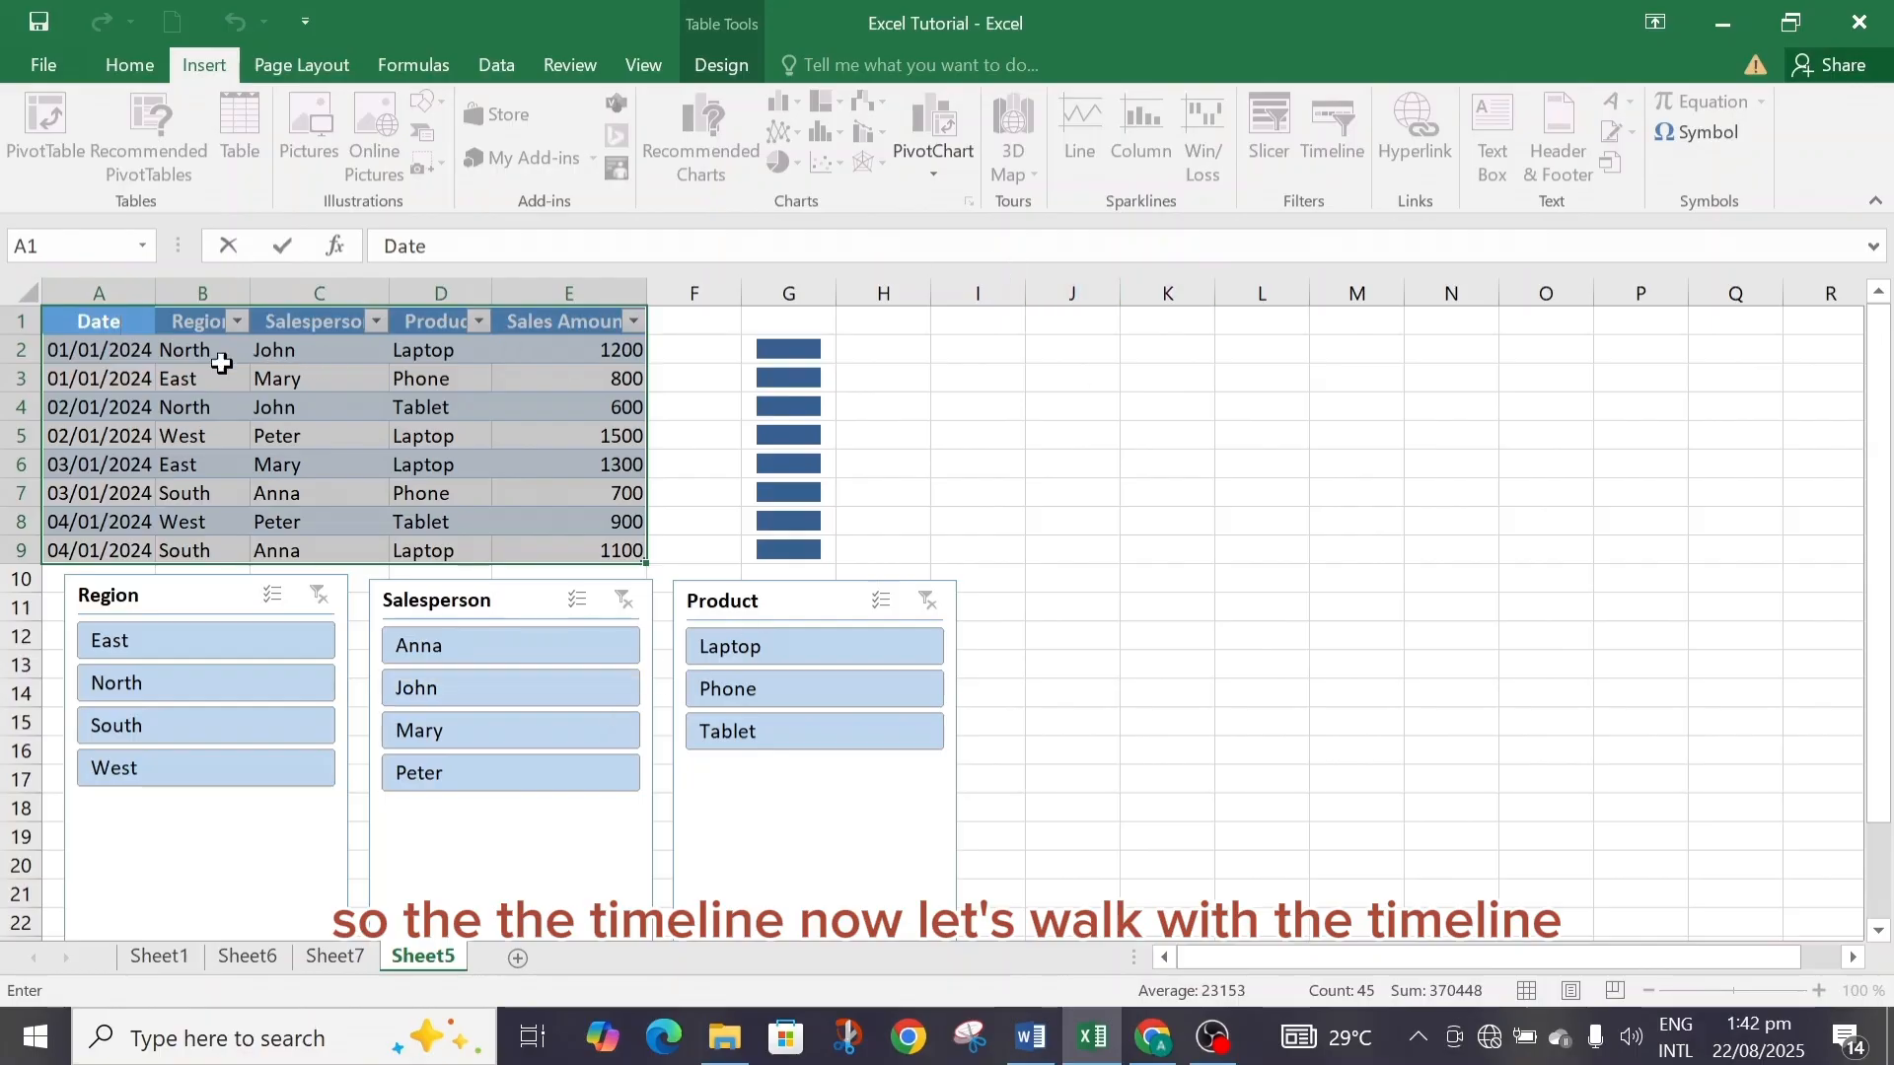
Try again to insert a timeline from the table's Date column, checking the Data Model tab before closing the dialog.
left_click(128, 352)
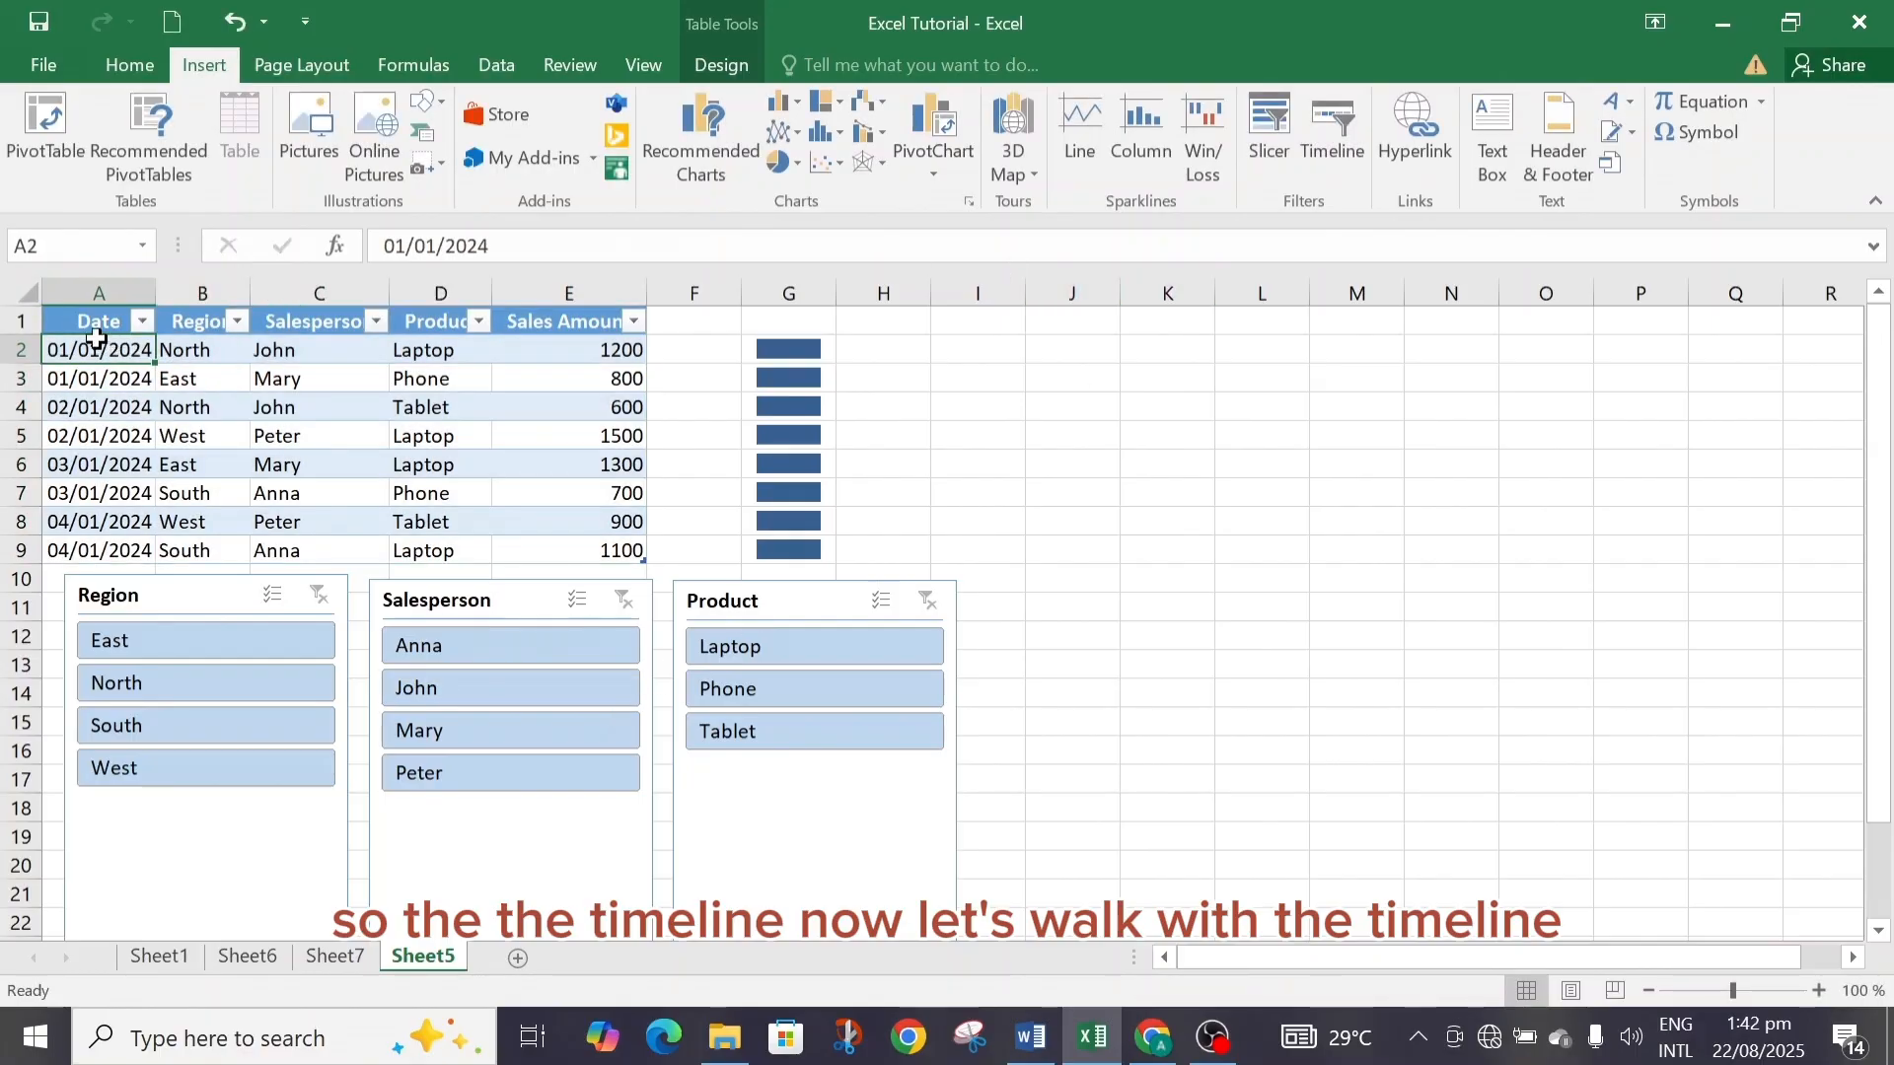
left_click_drag(94, 326, 102, 549)
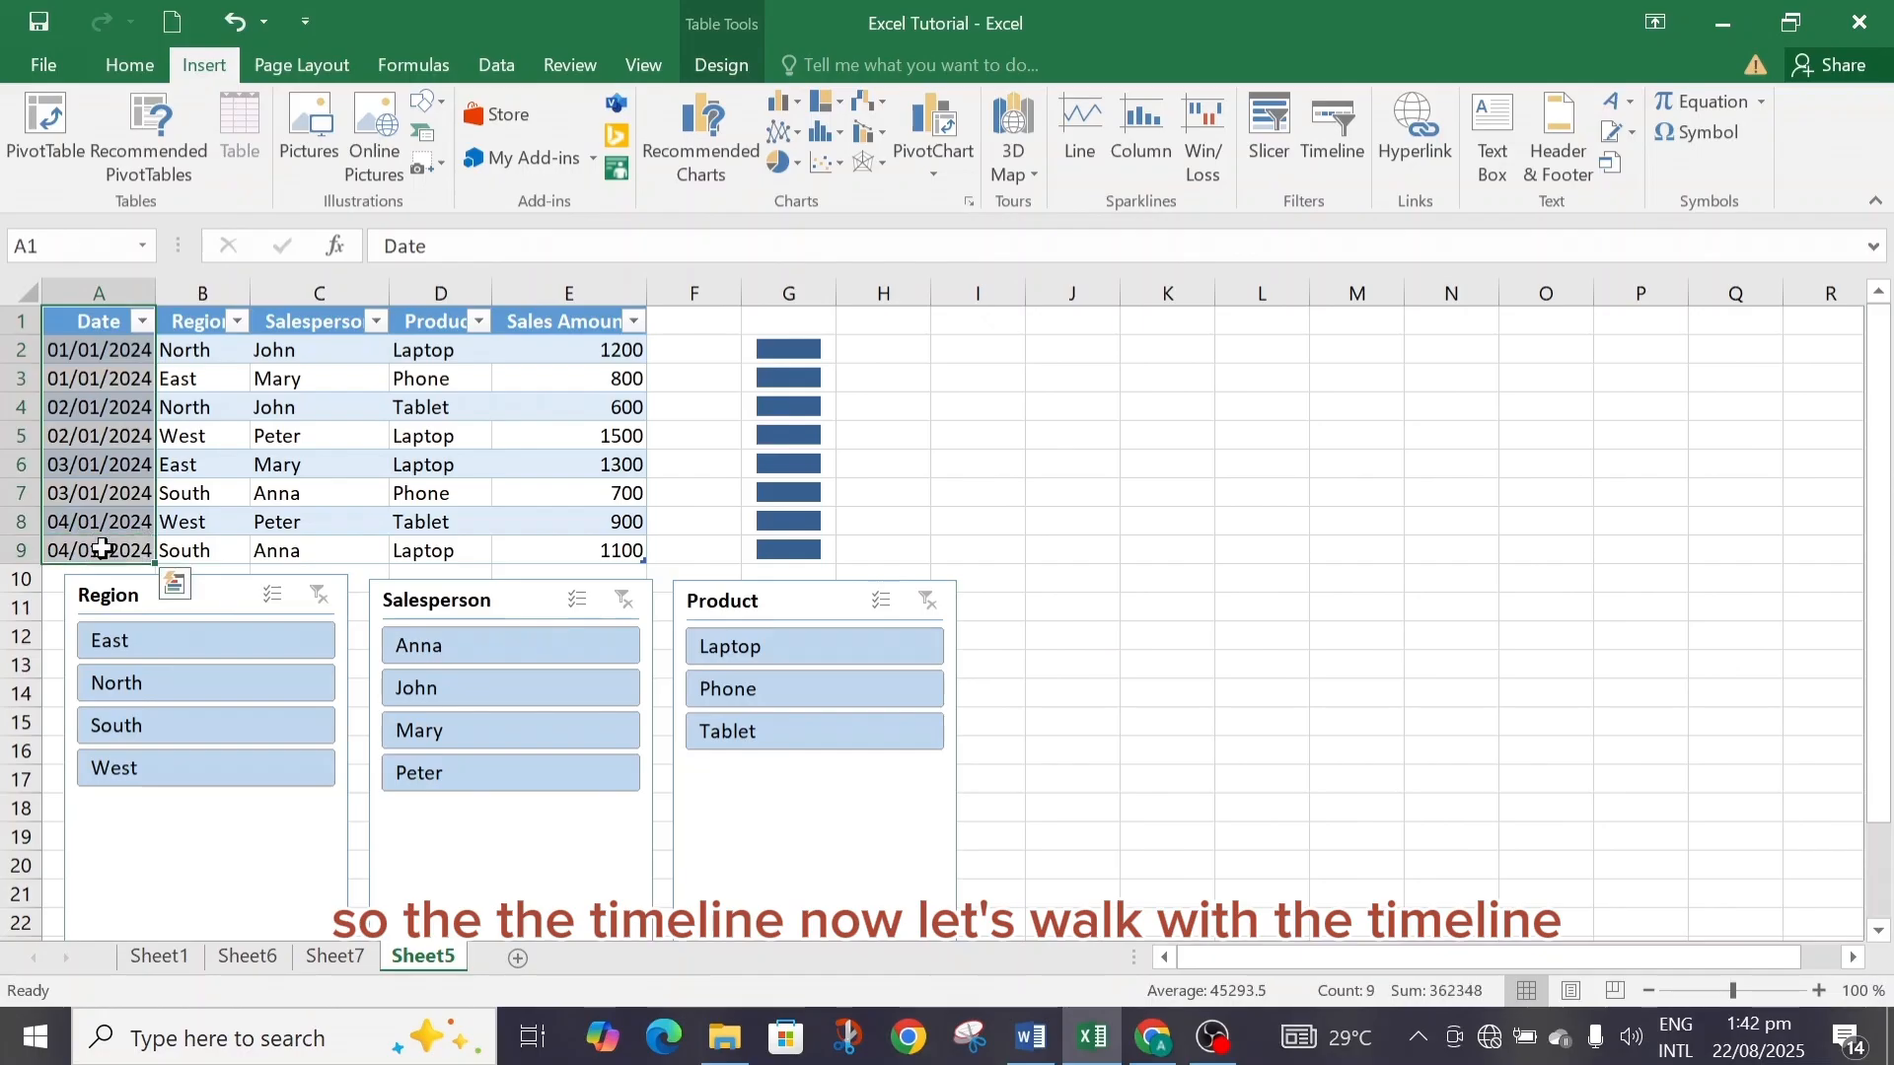
left_click(1352, 156)
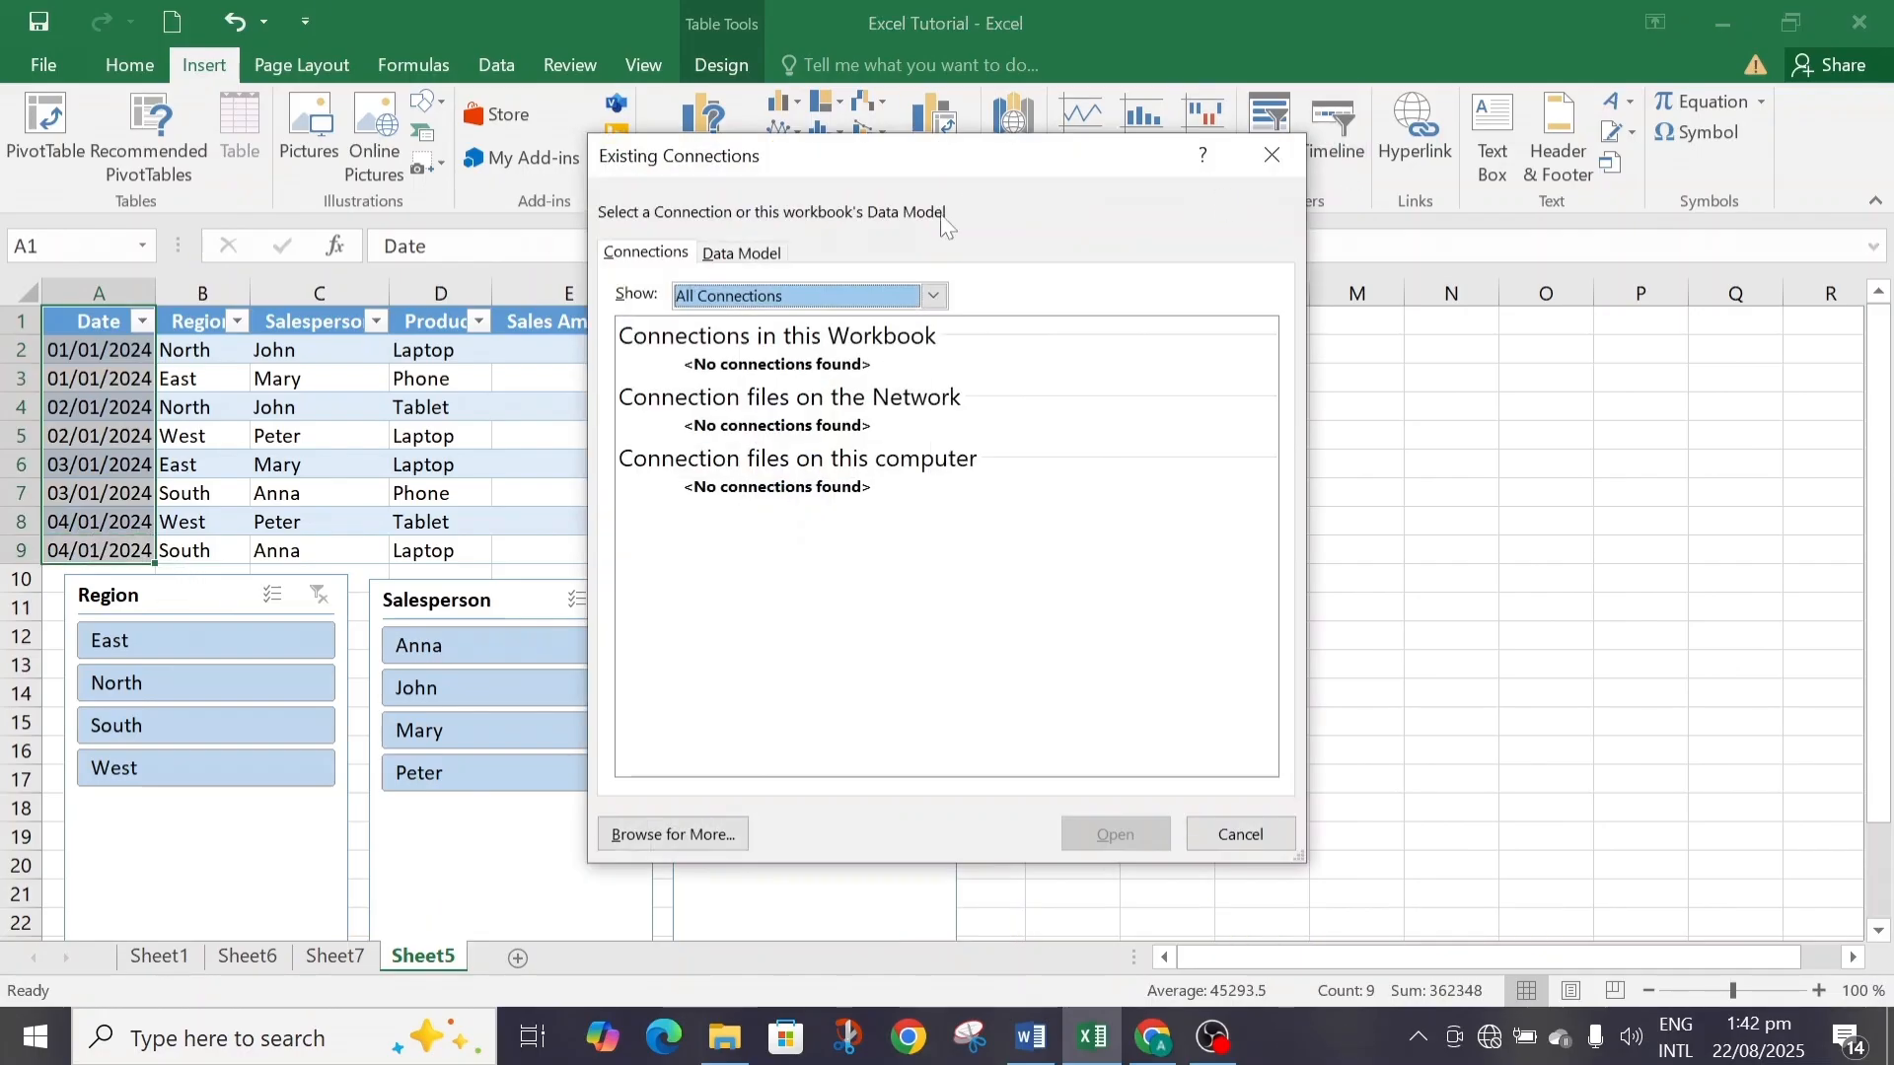
left_click(753, 253)
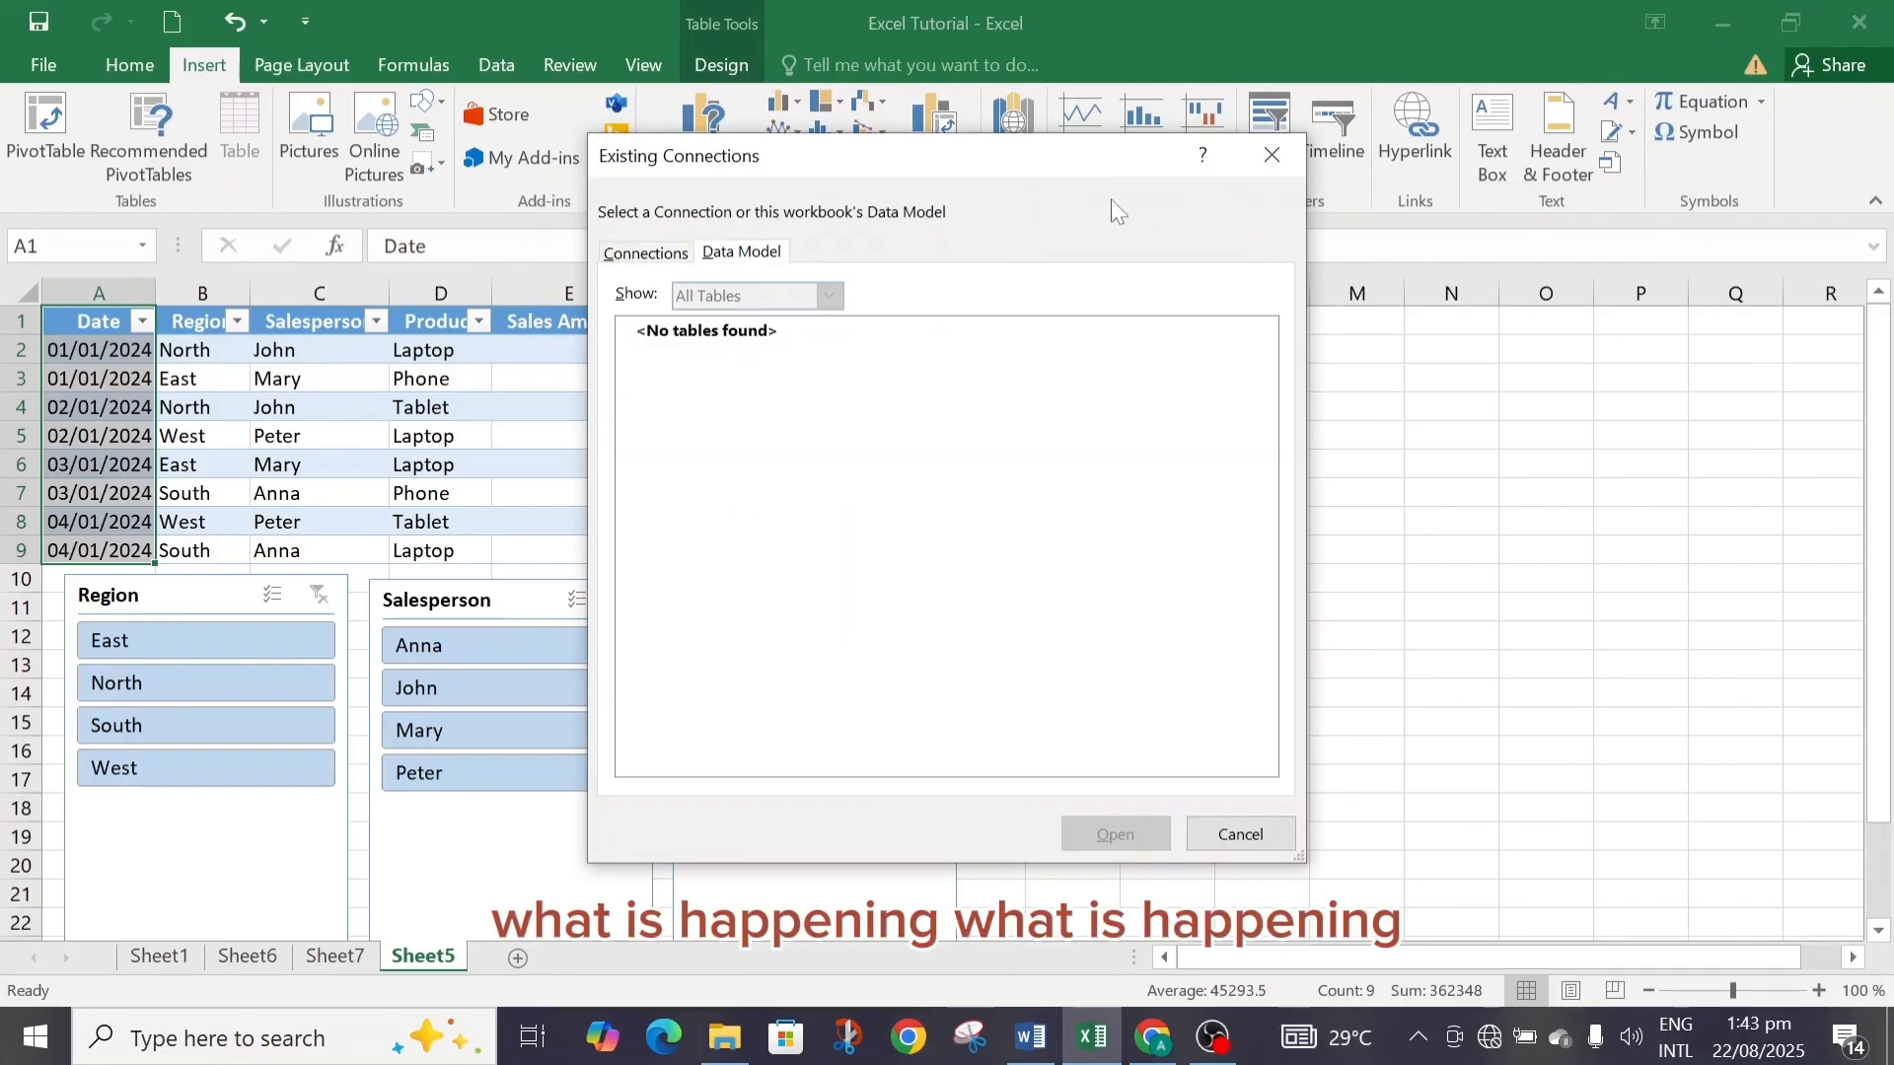
left_click(1274, 155)
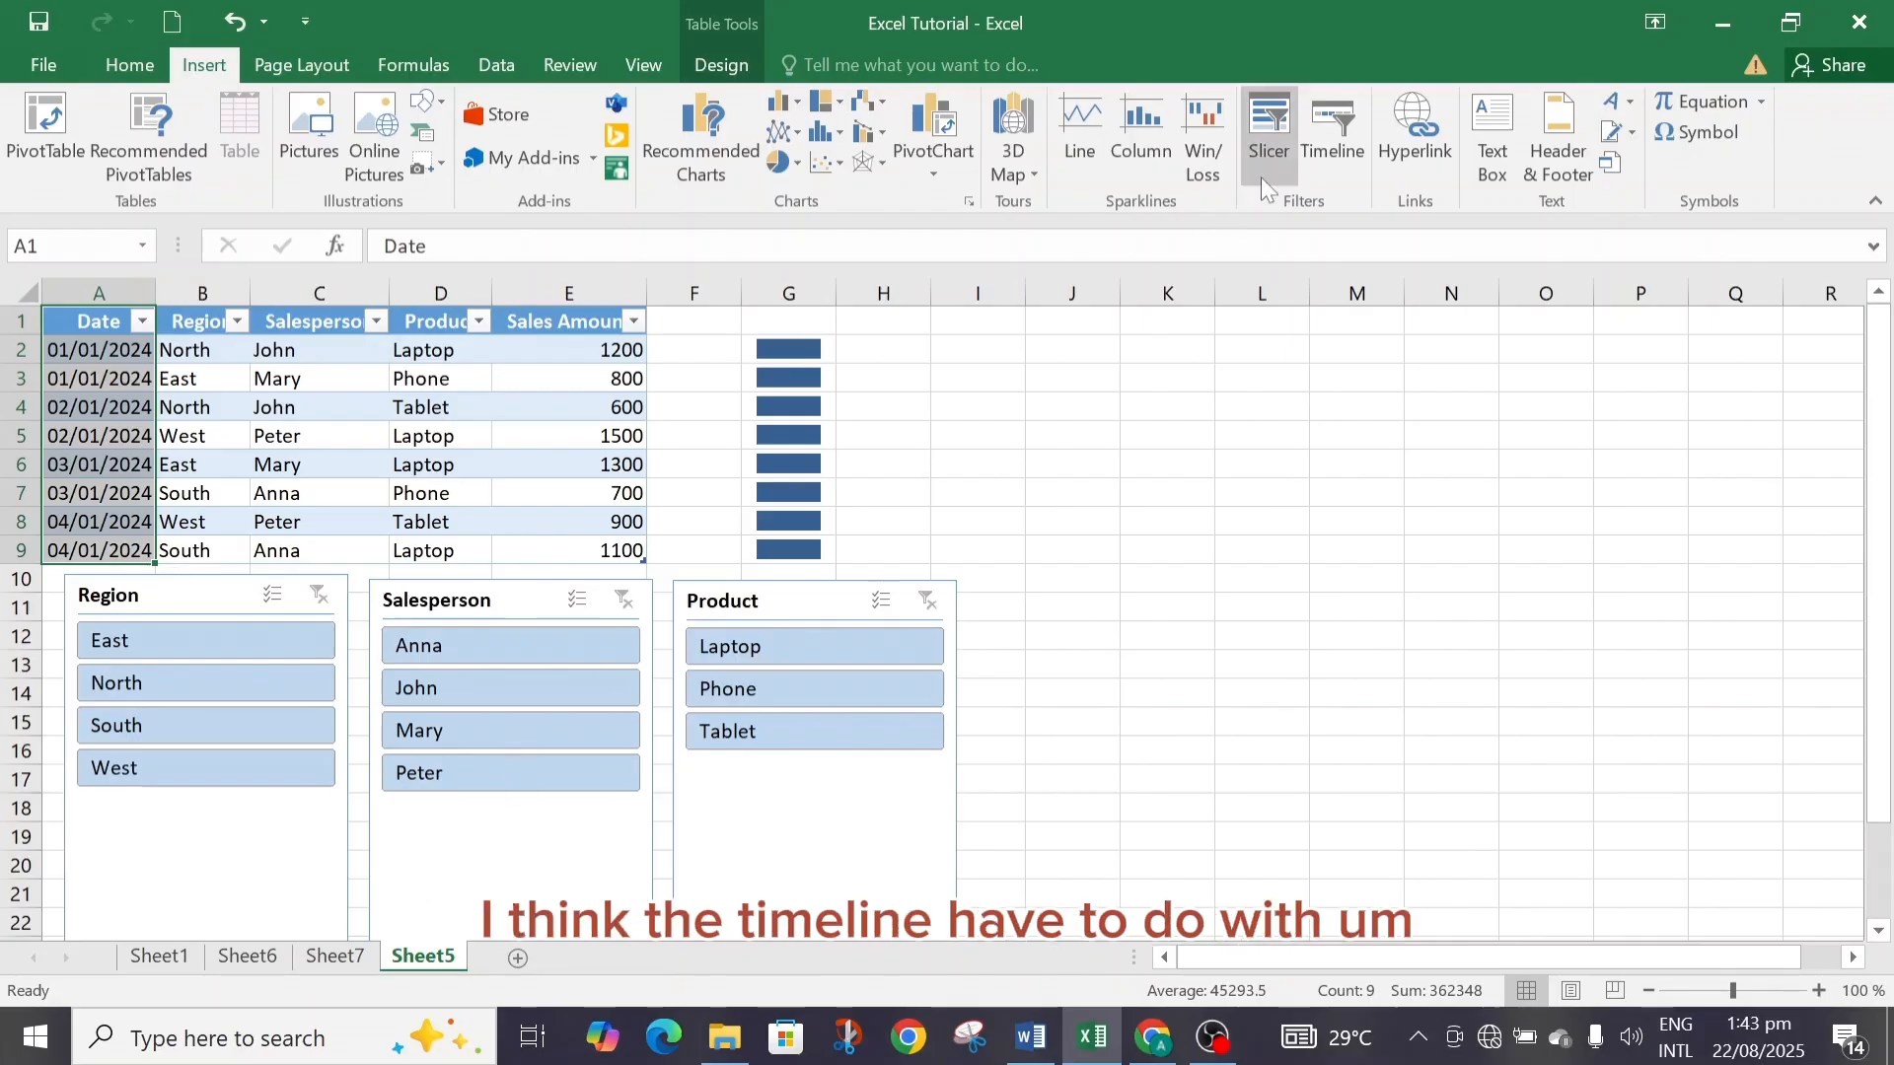
Open the timeline insertion for the PivotTable on Sheet6, tick the Date field, and cancel.
left_click(336, 957)
left_click(264, 959)
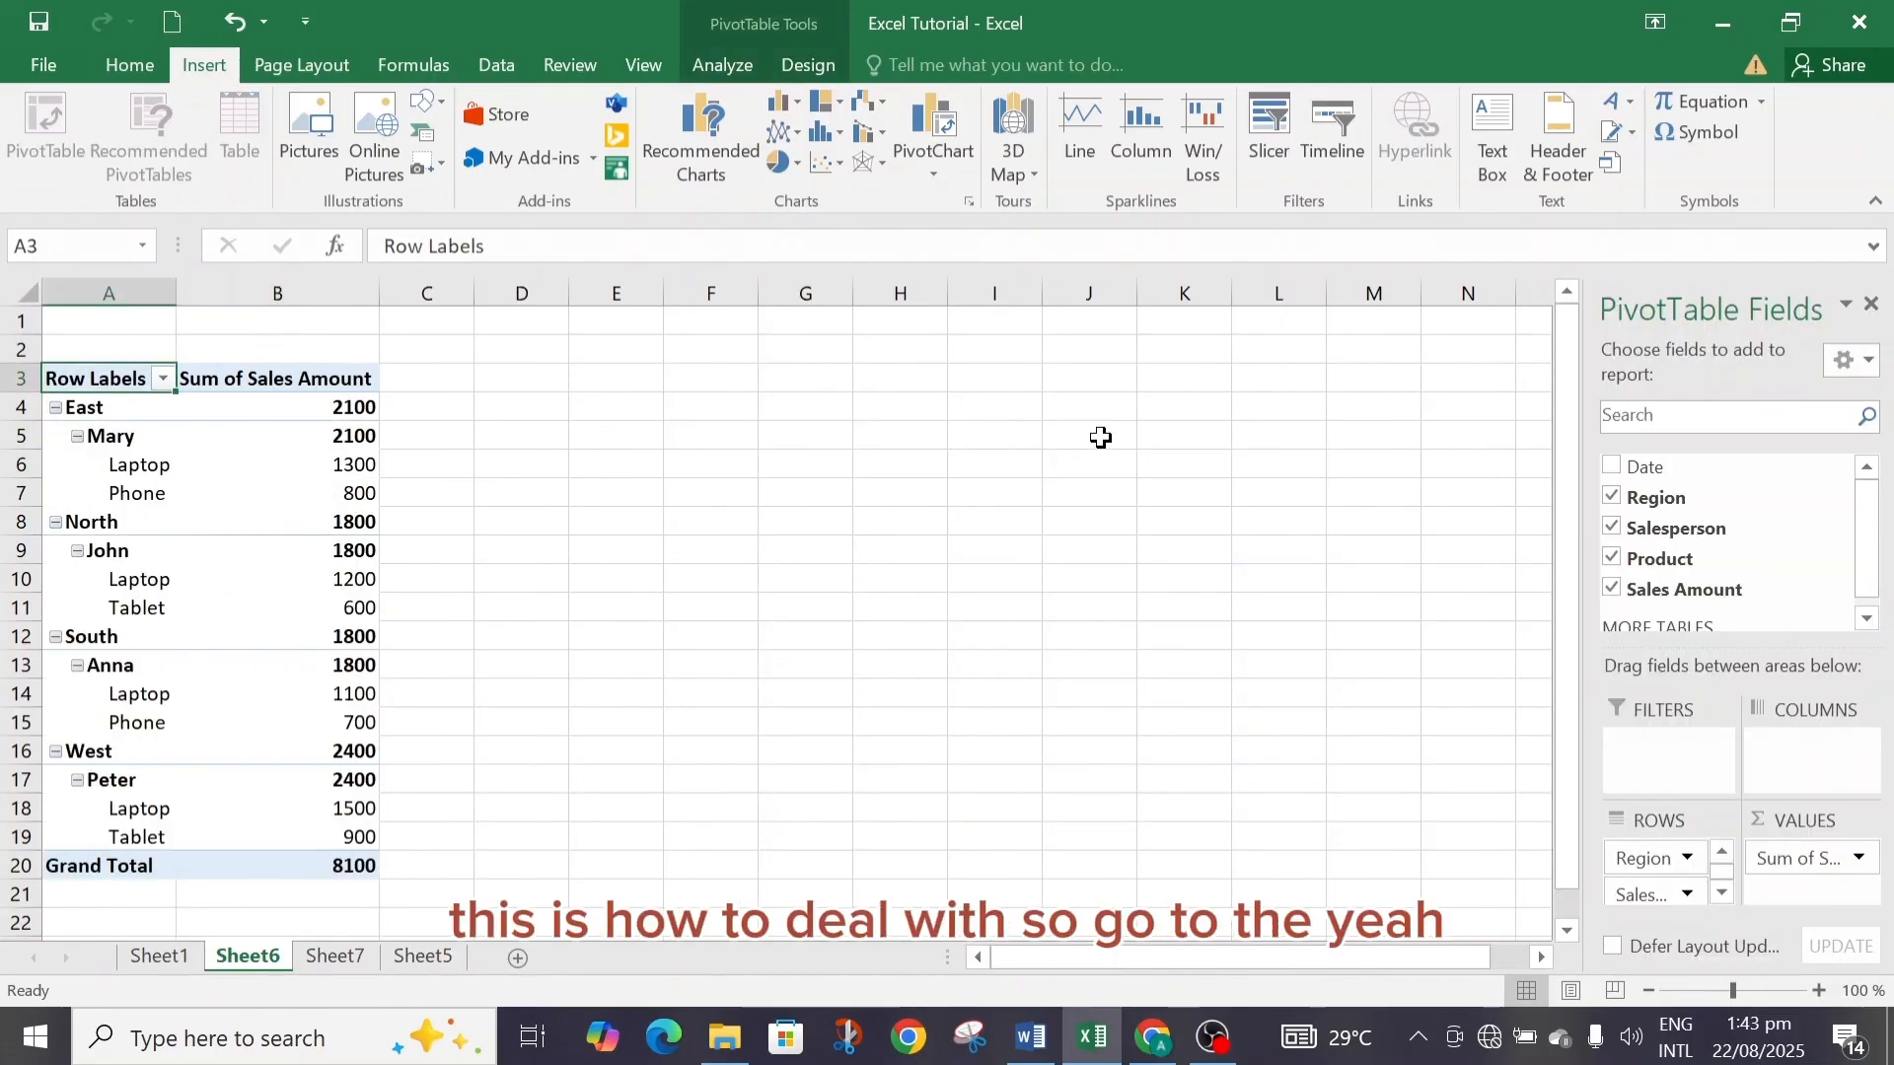
left_click(1336, 153)
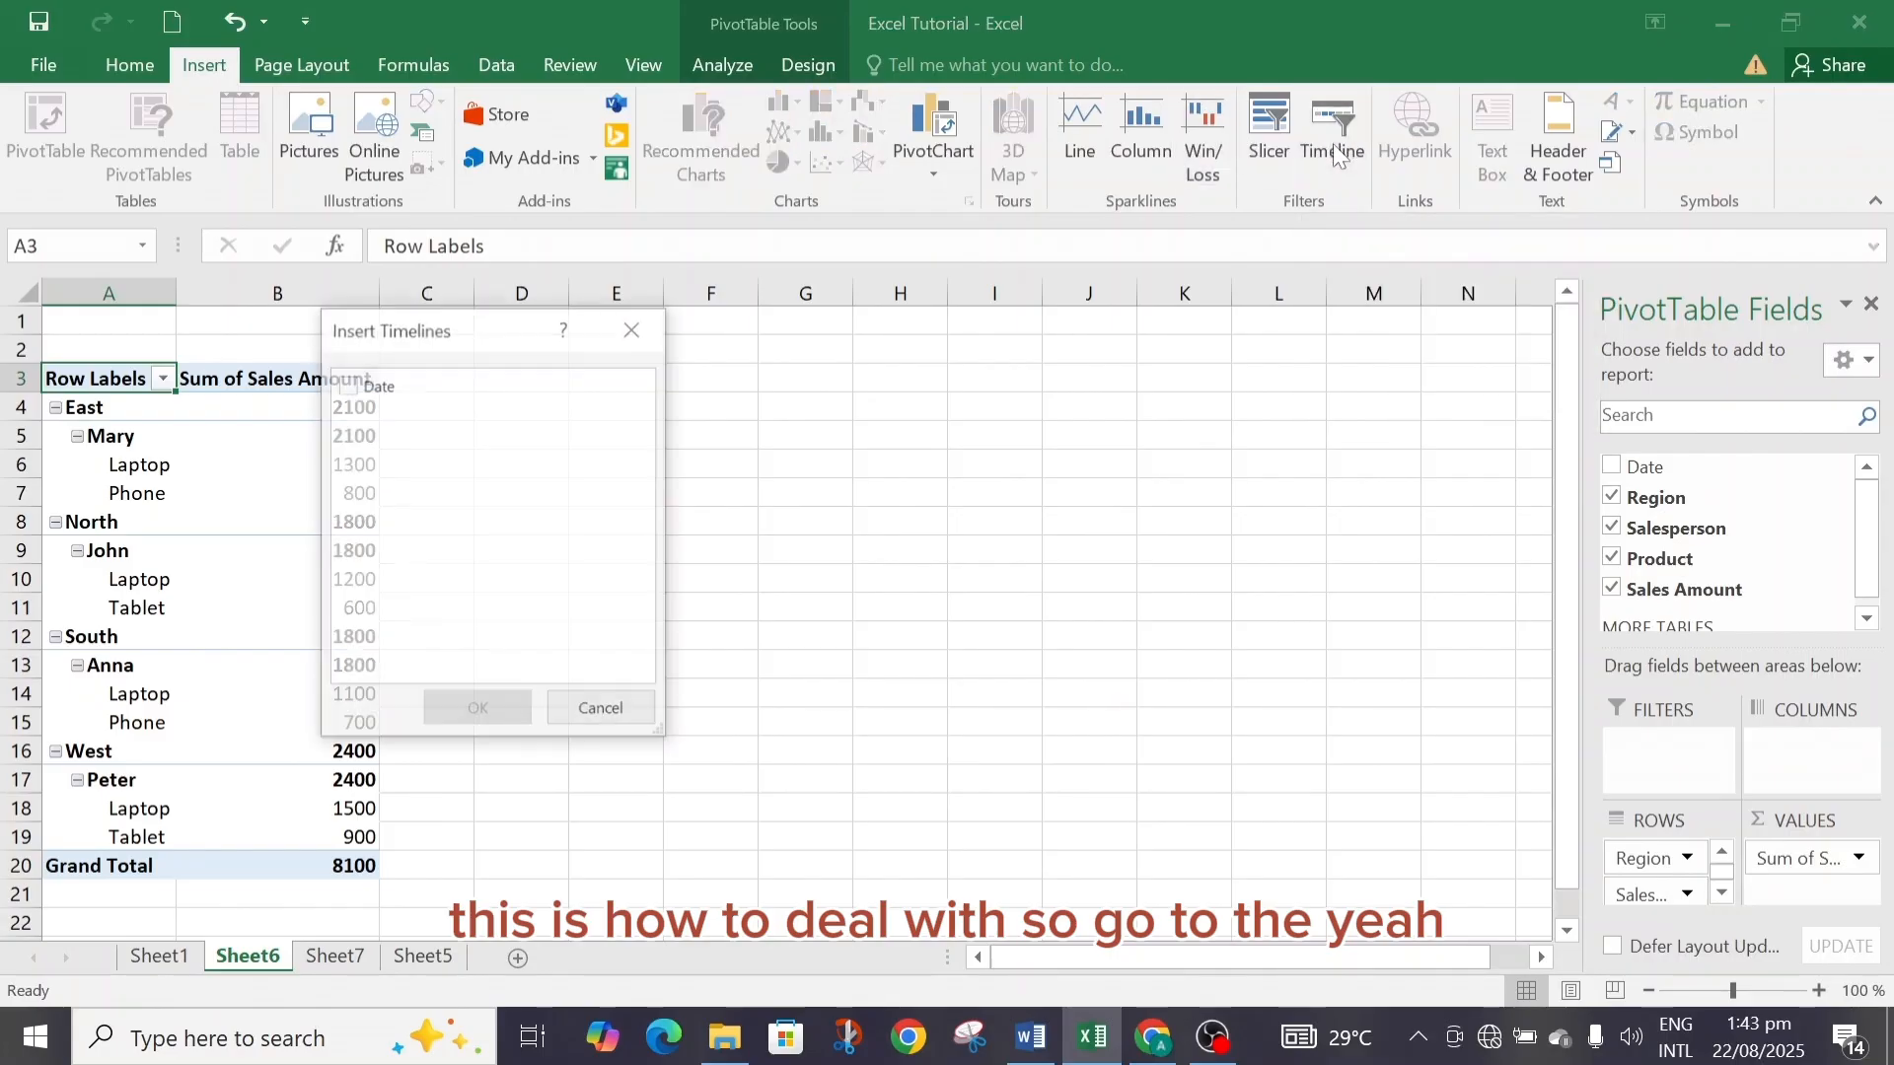
left_click(343, 386)
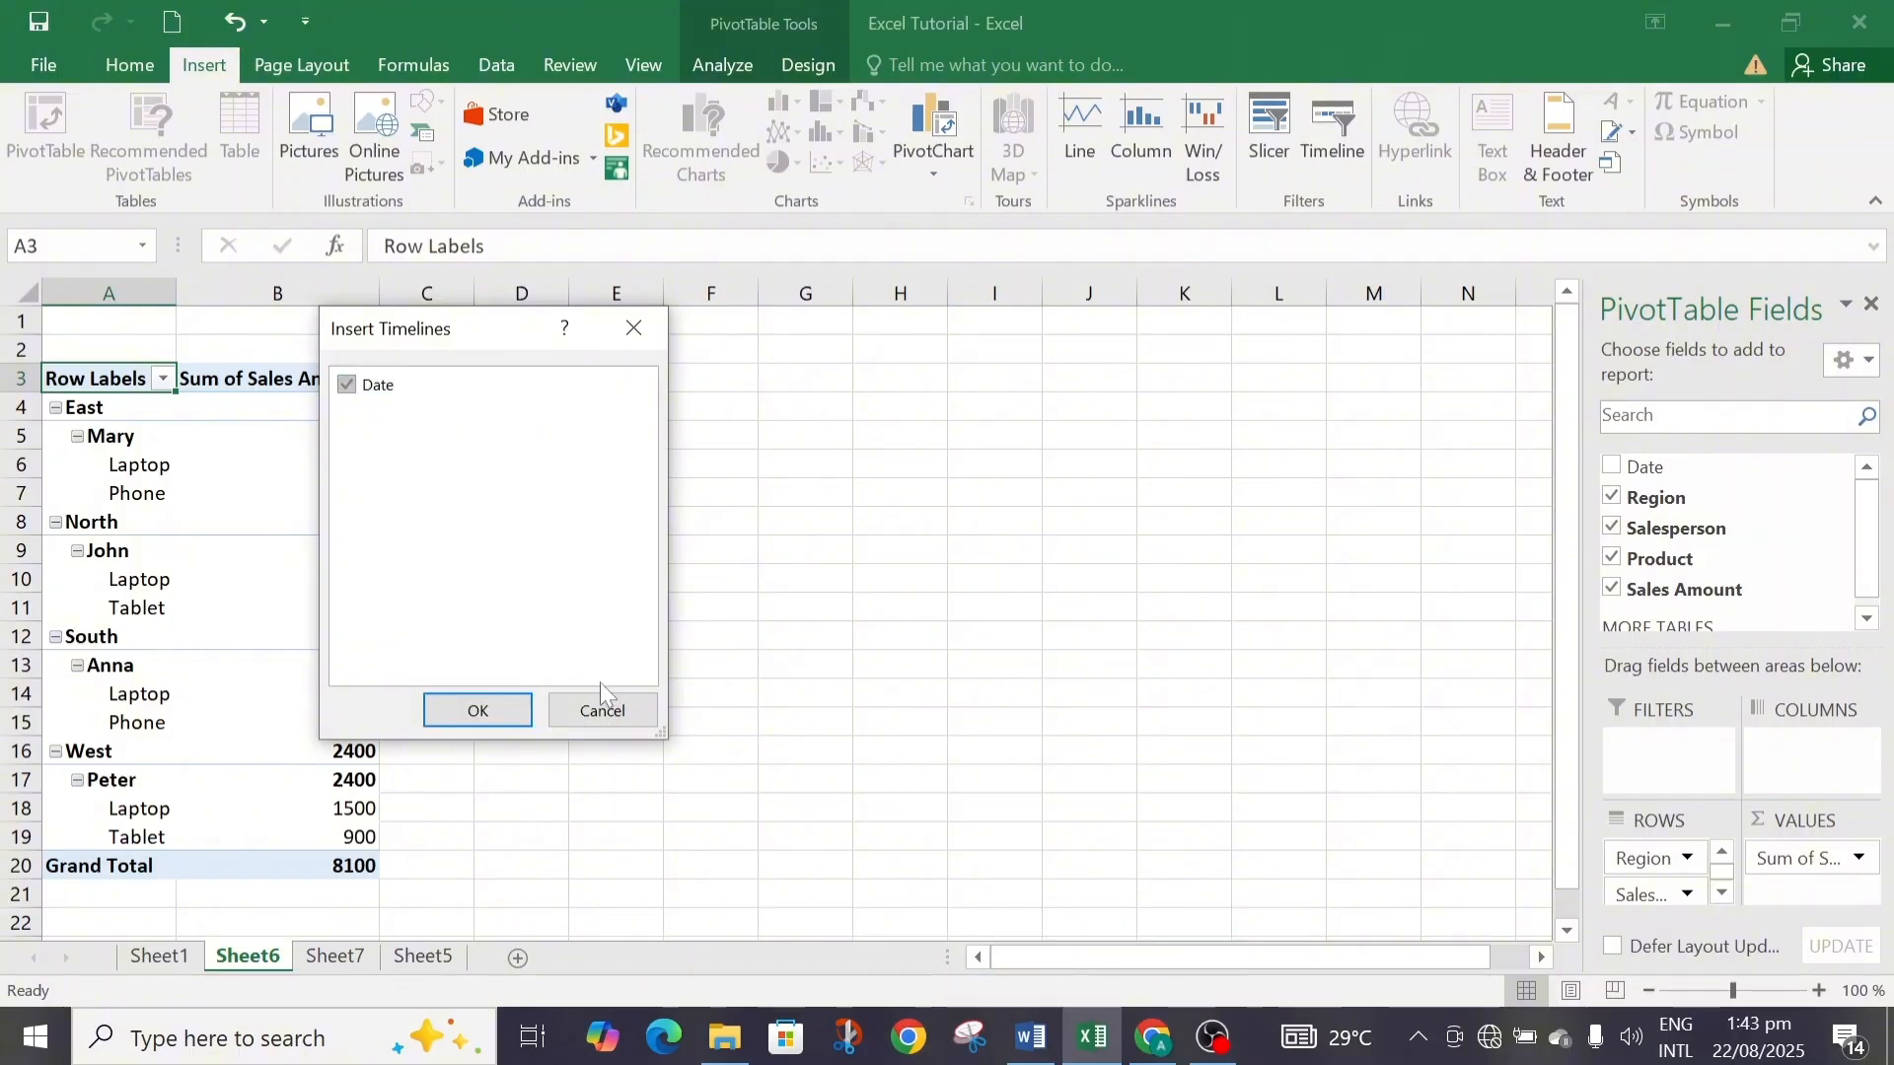
left_click(603, 709)
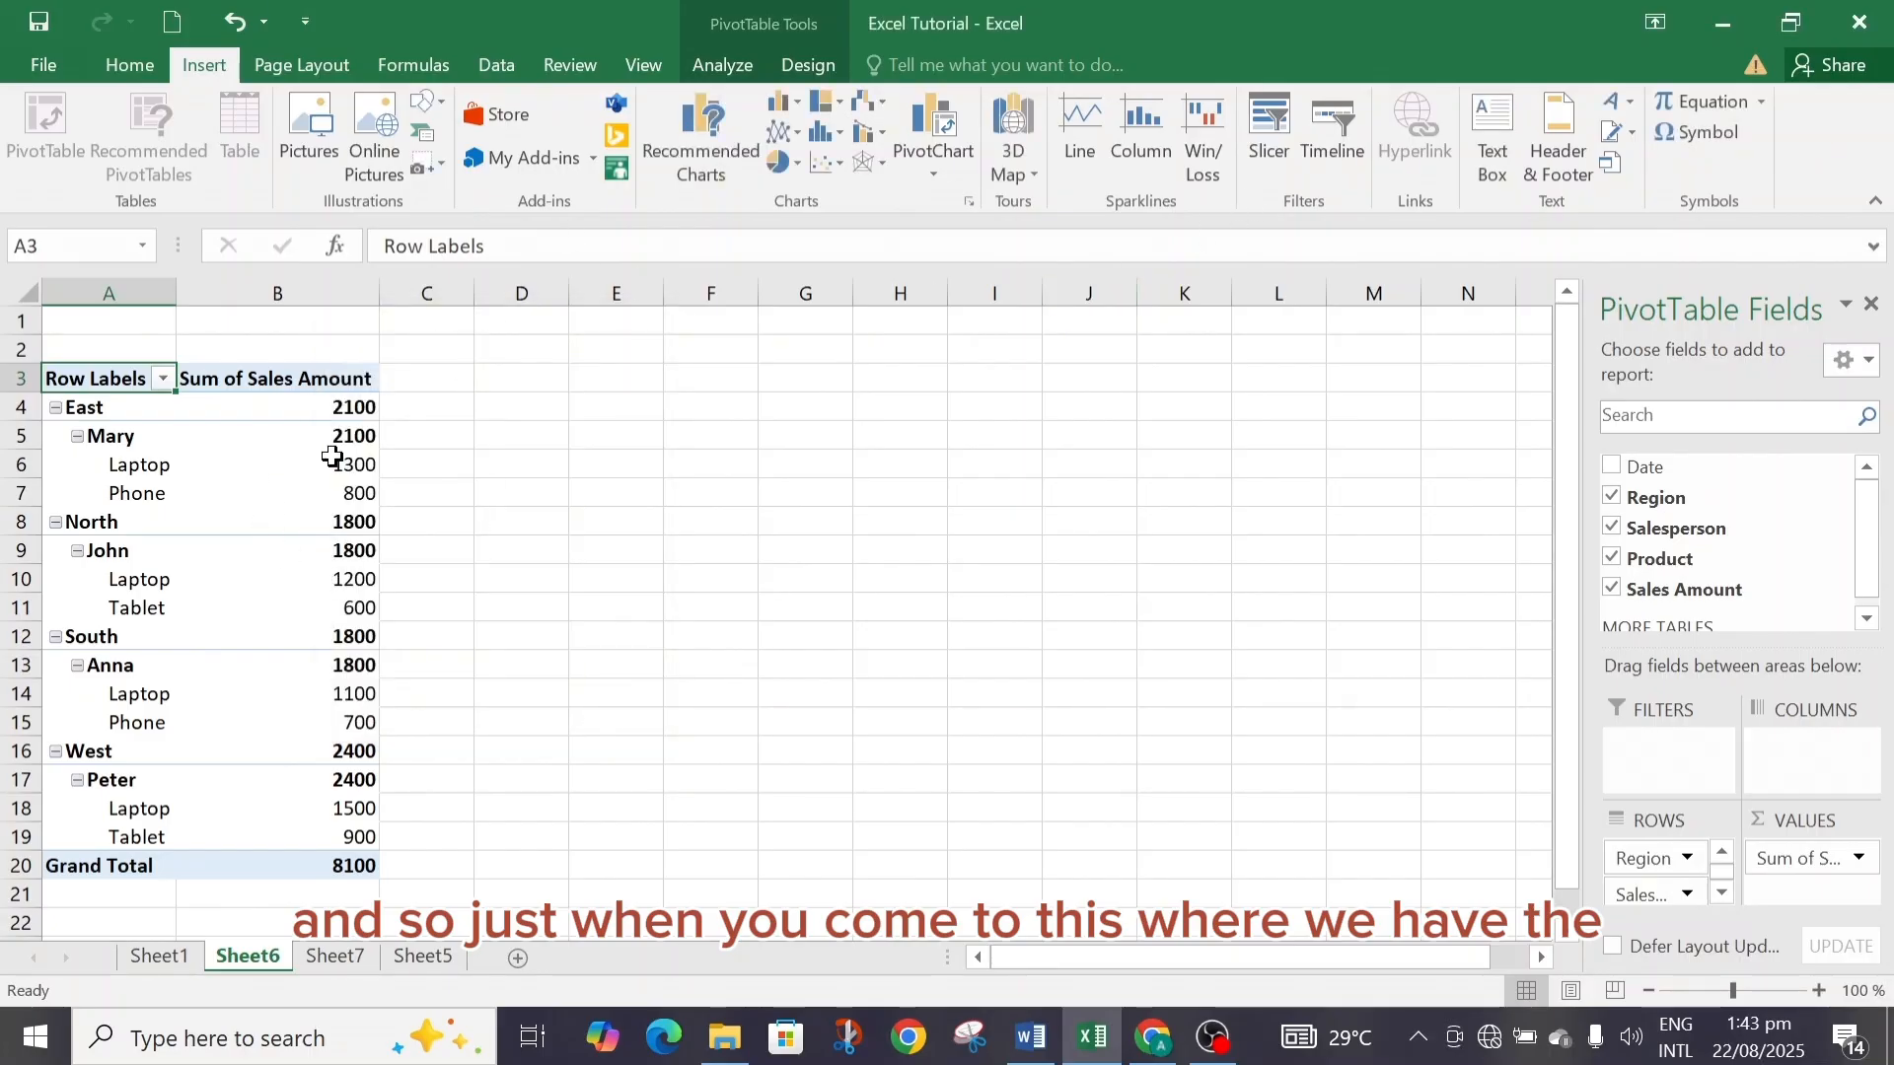
Reduce the PivotTable's fields to Region and Sales Amount only.
mouse_move(332, 457)
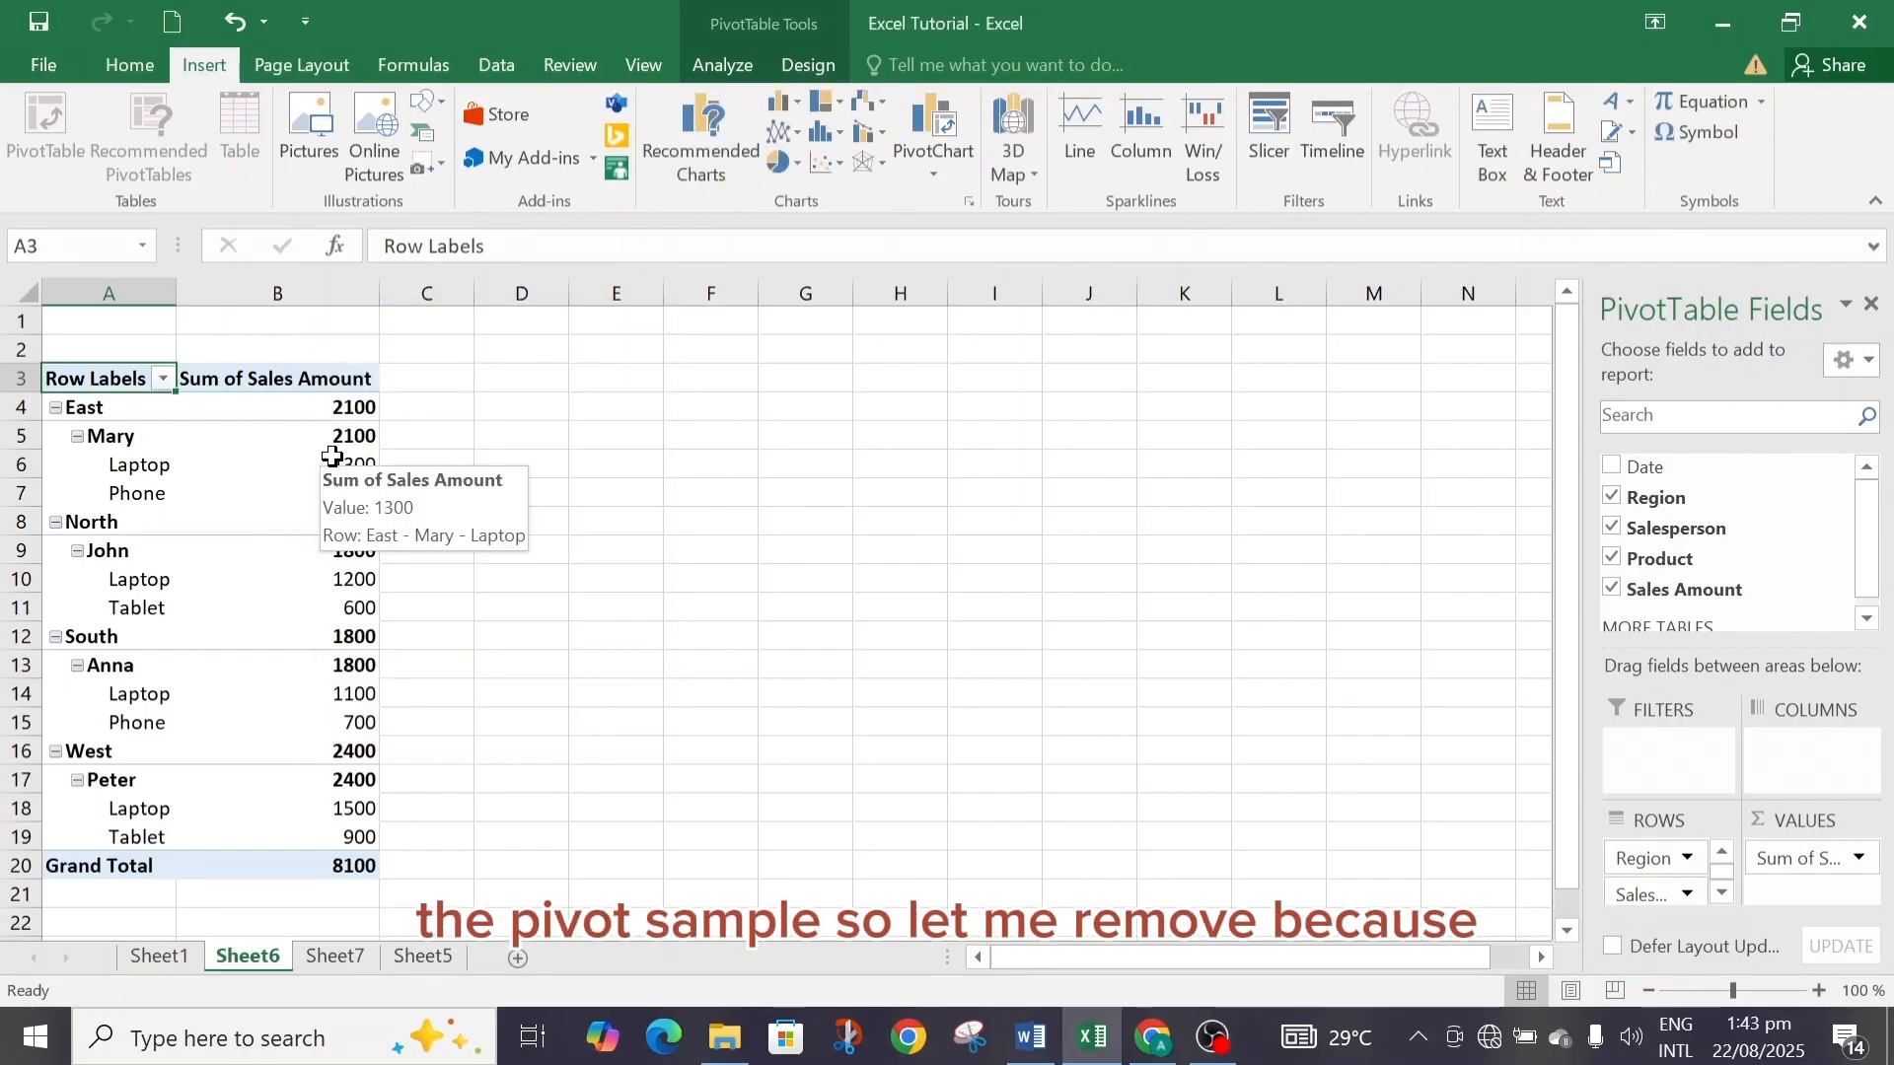
left_click(1610, 589)
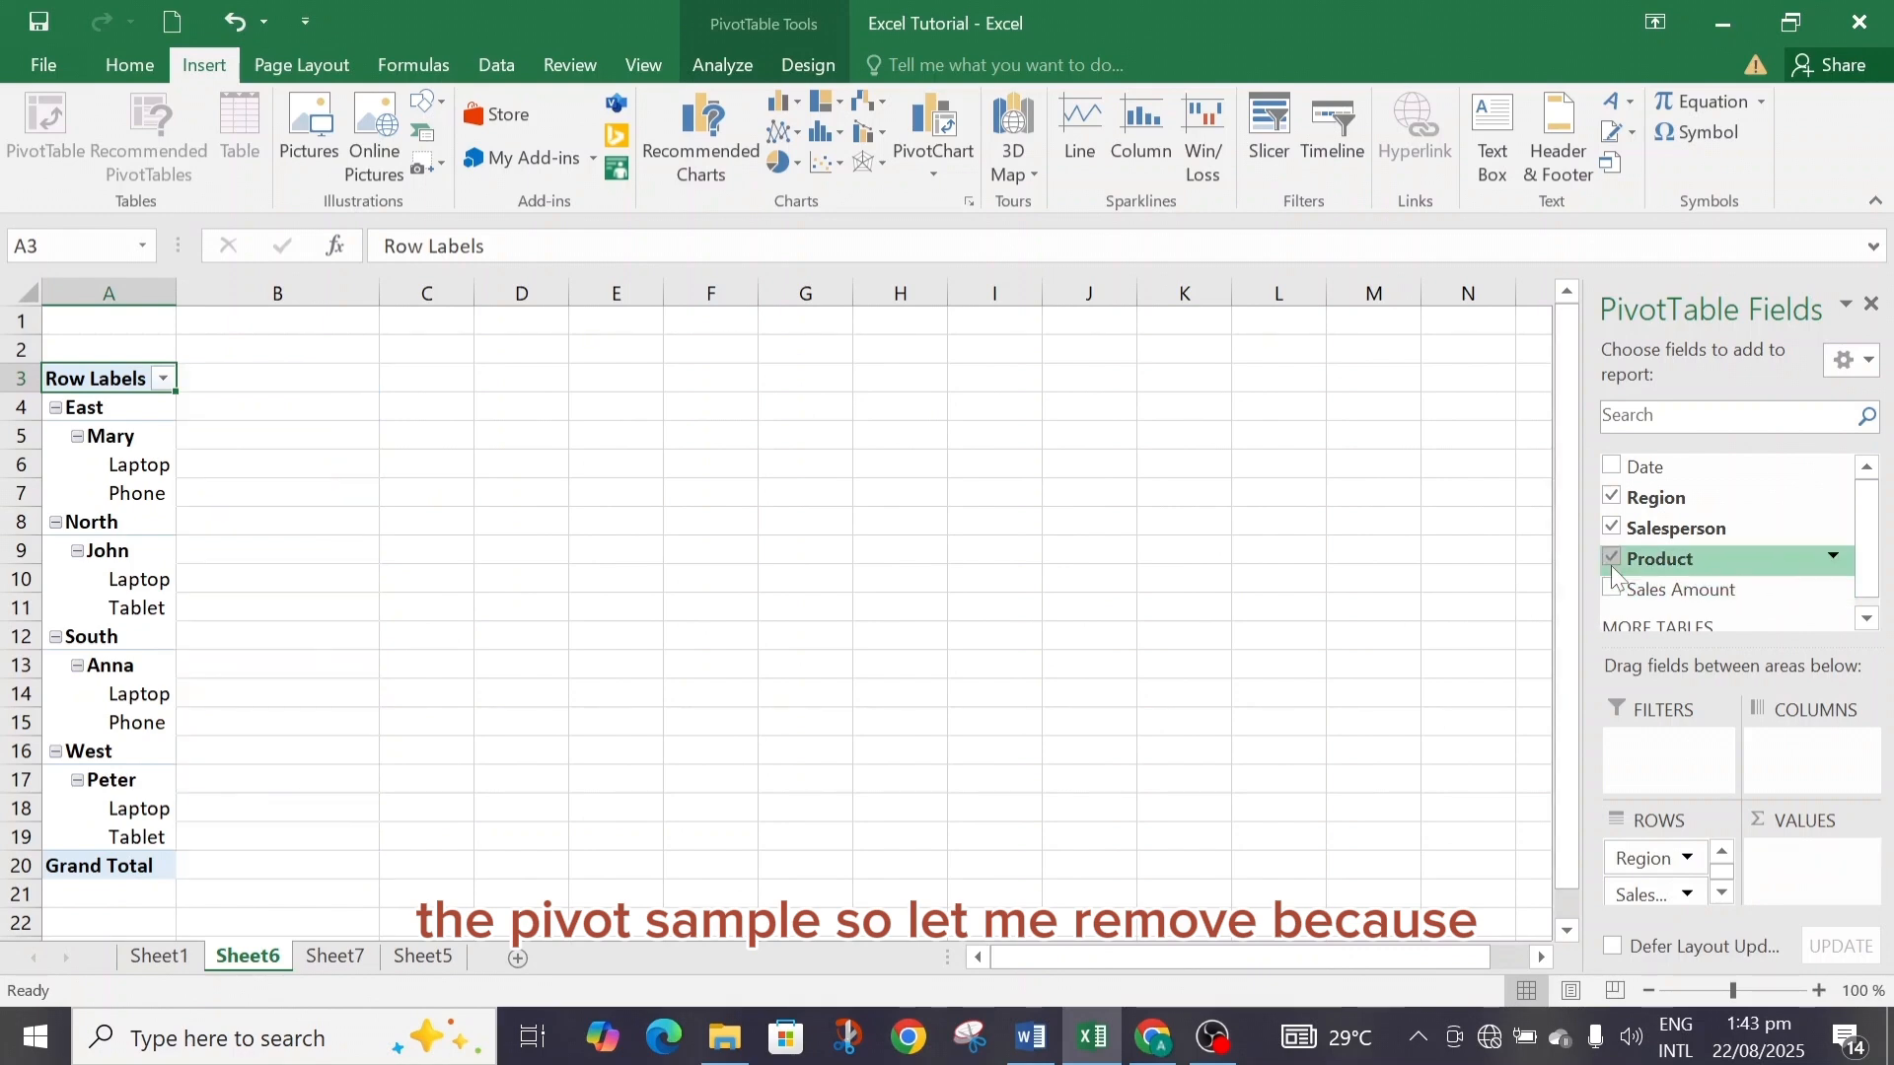
left_click(1611, 559)
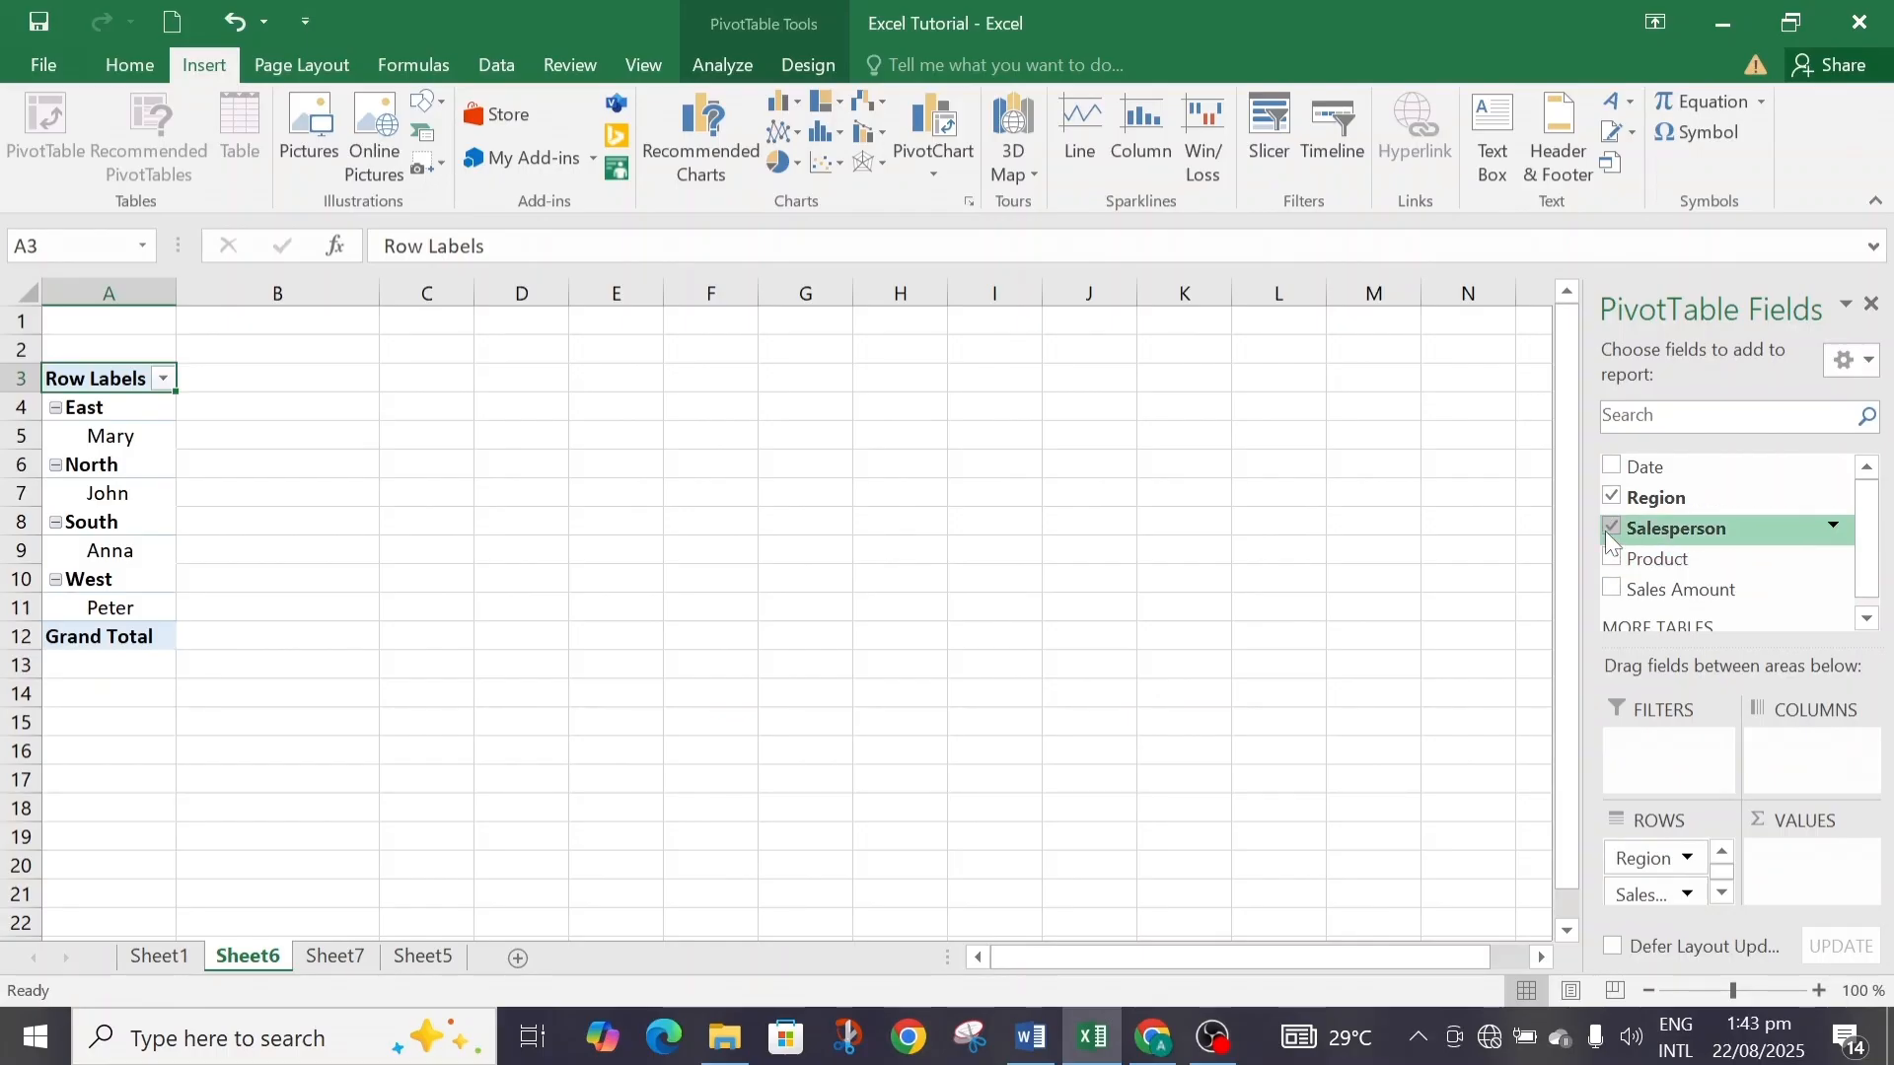
left_click(1611, 530)
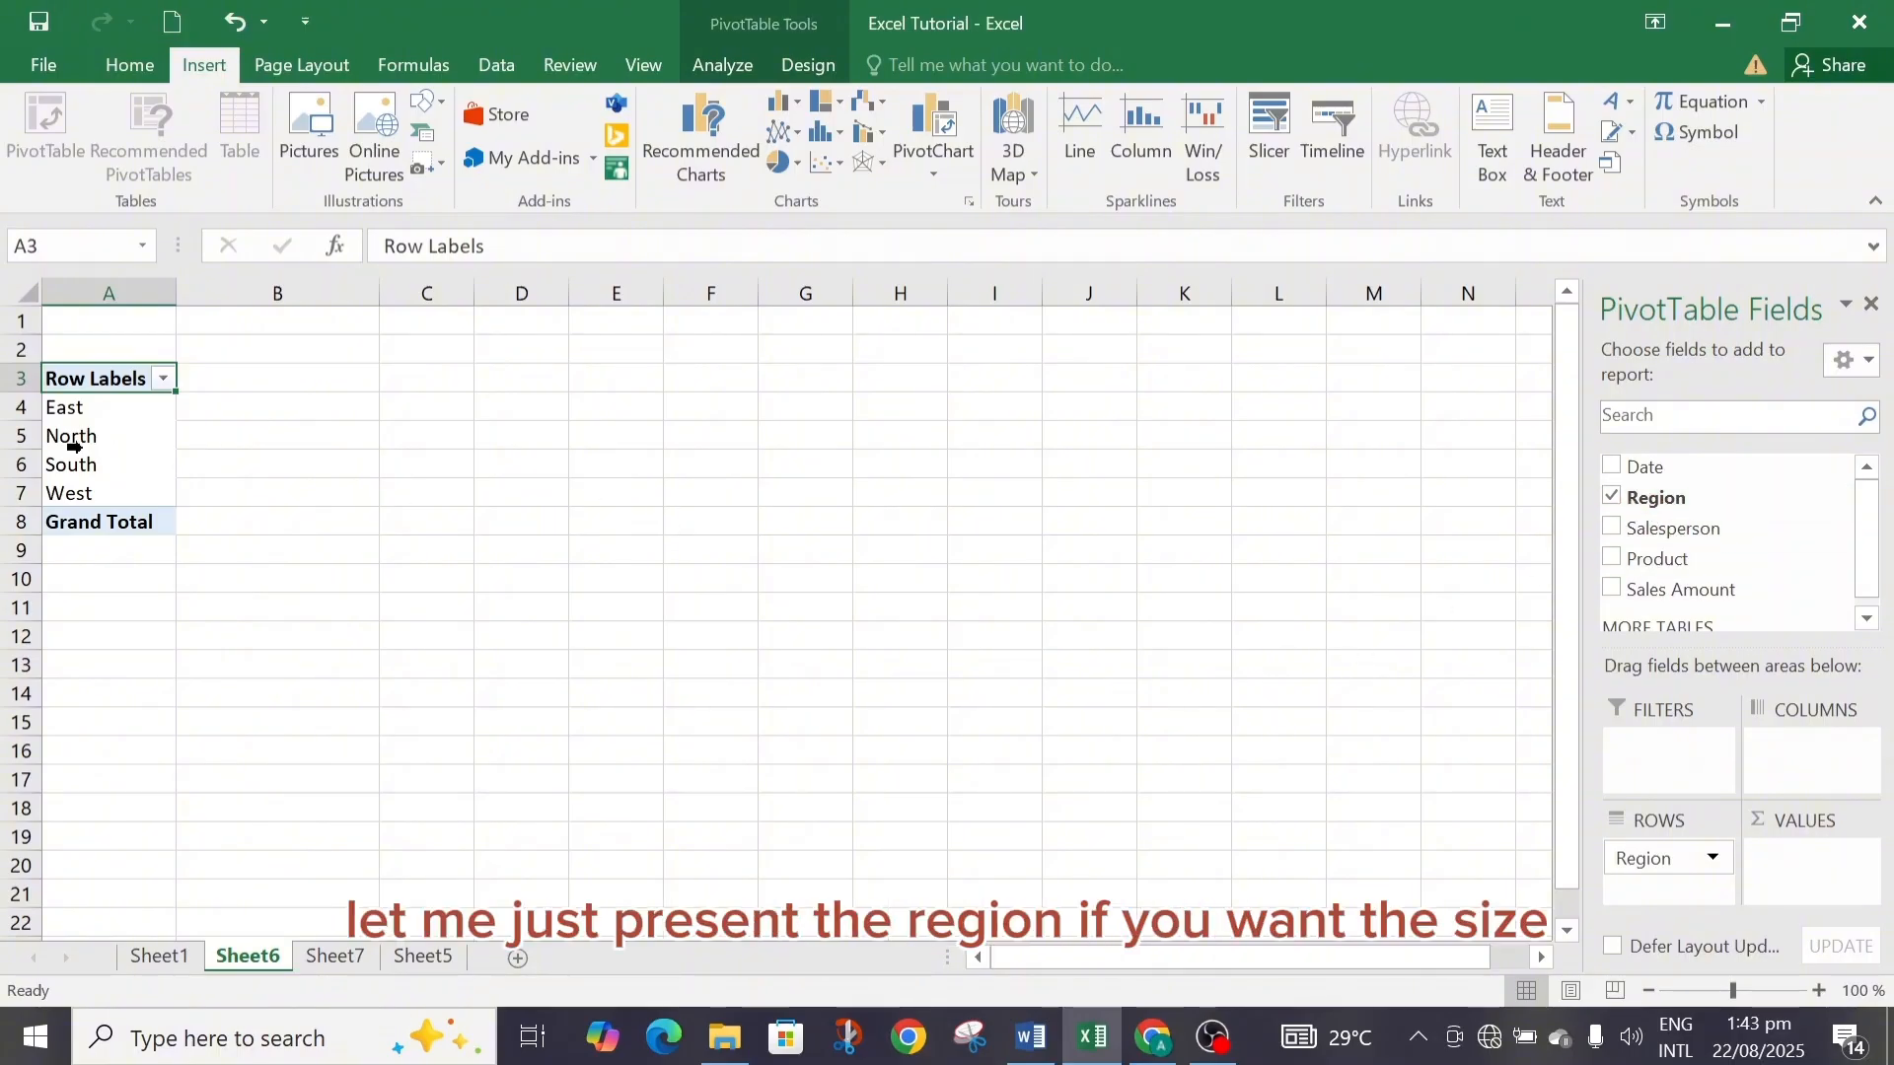
left_click(1612, 497)
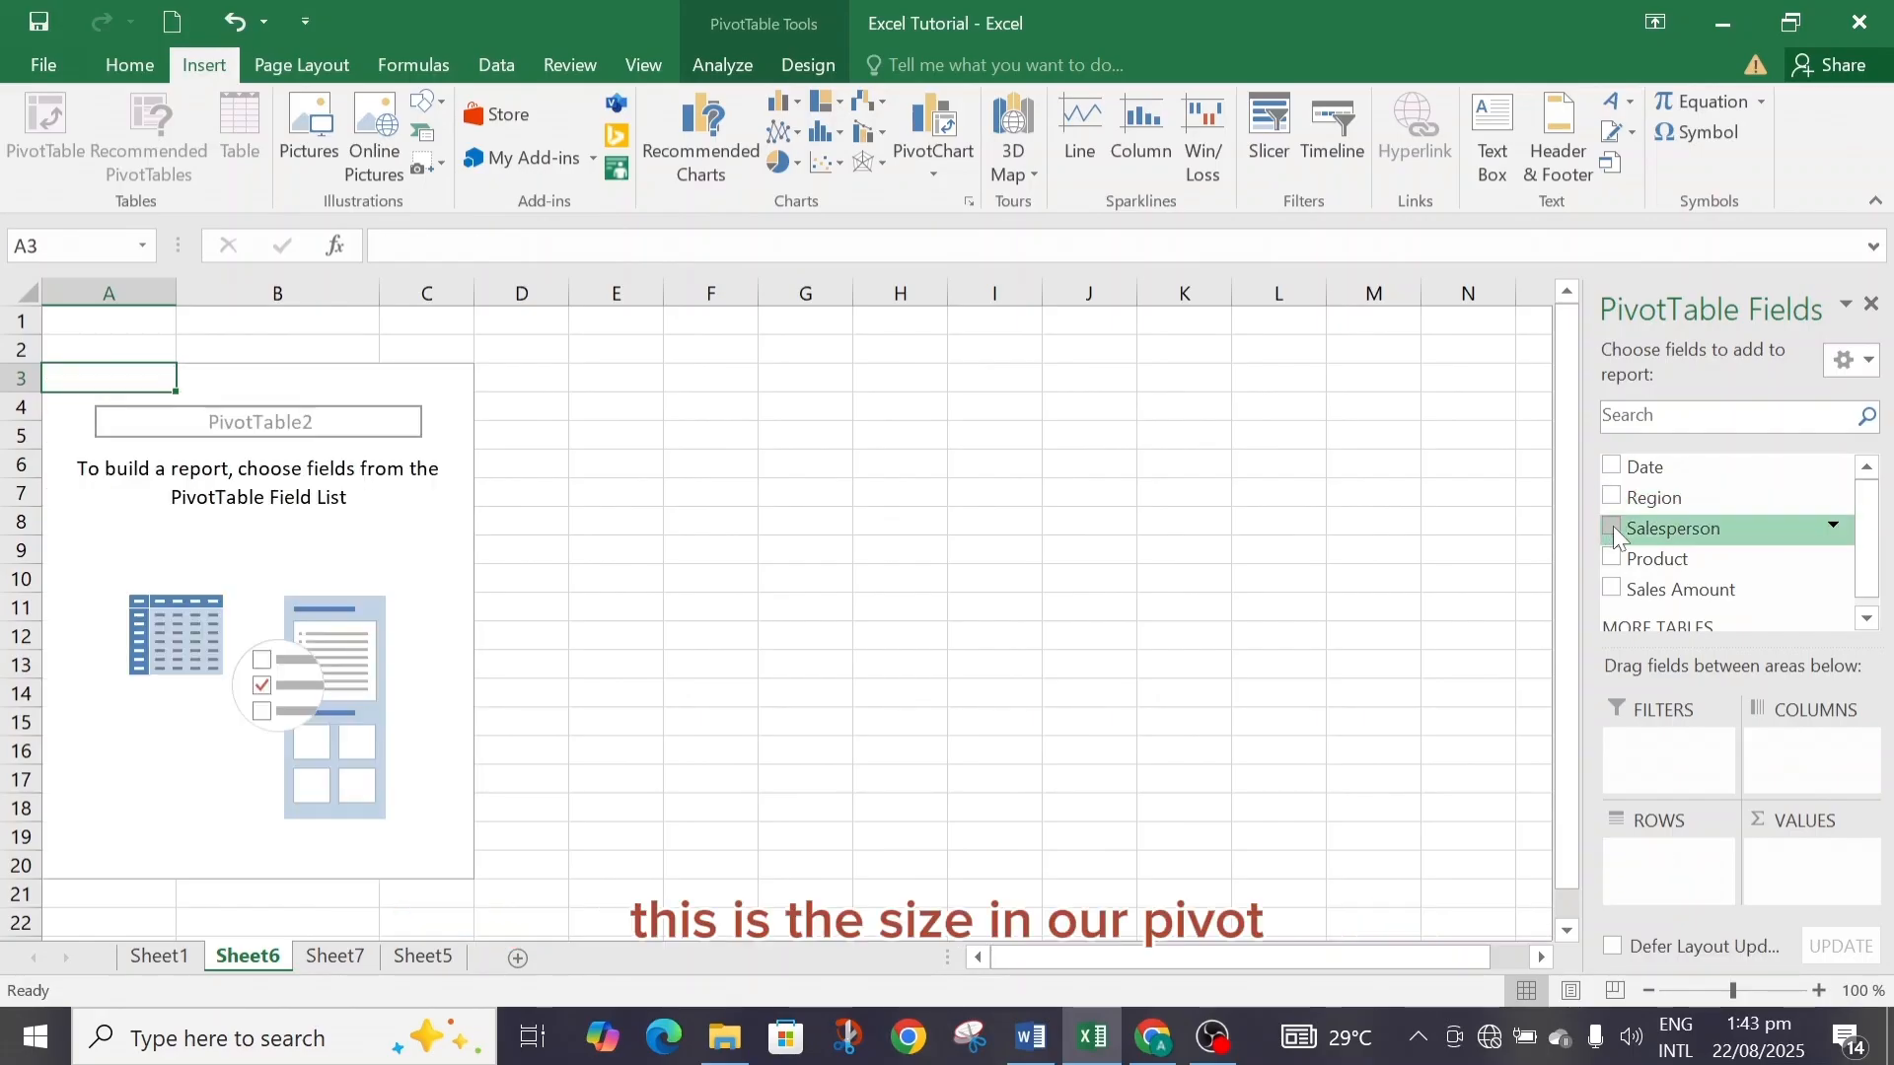
left_click(1611, 529)
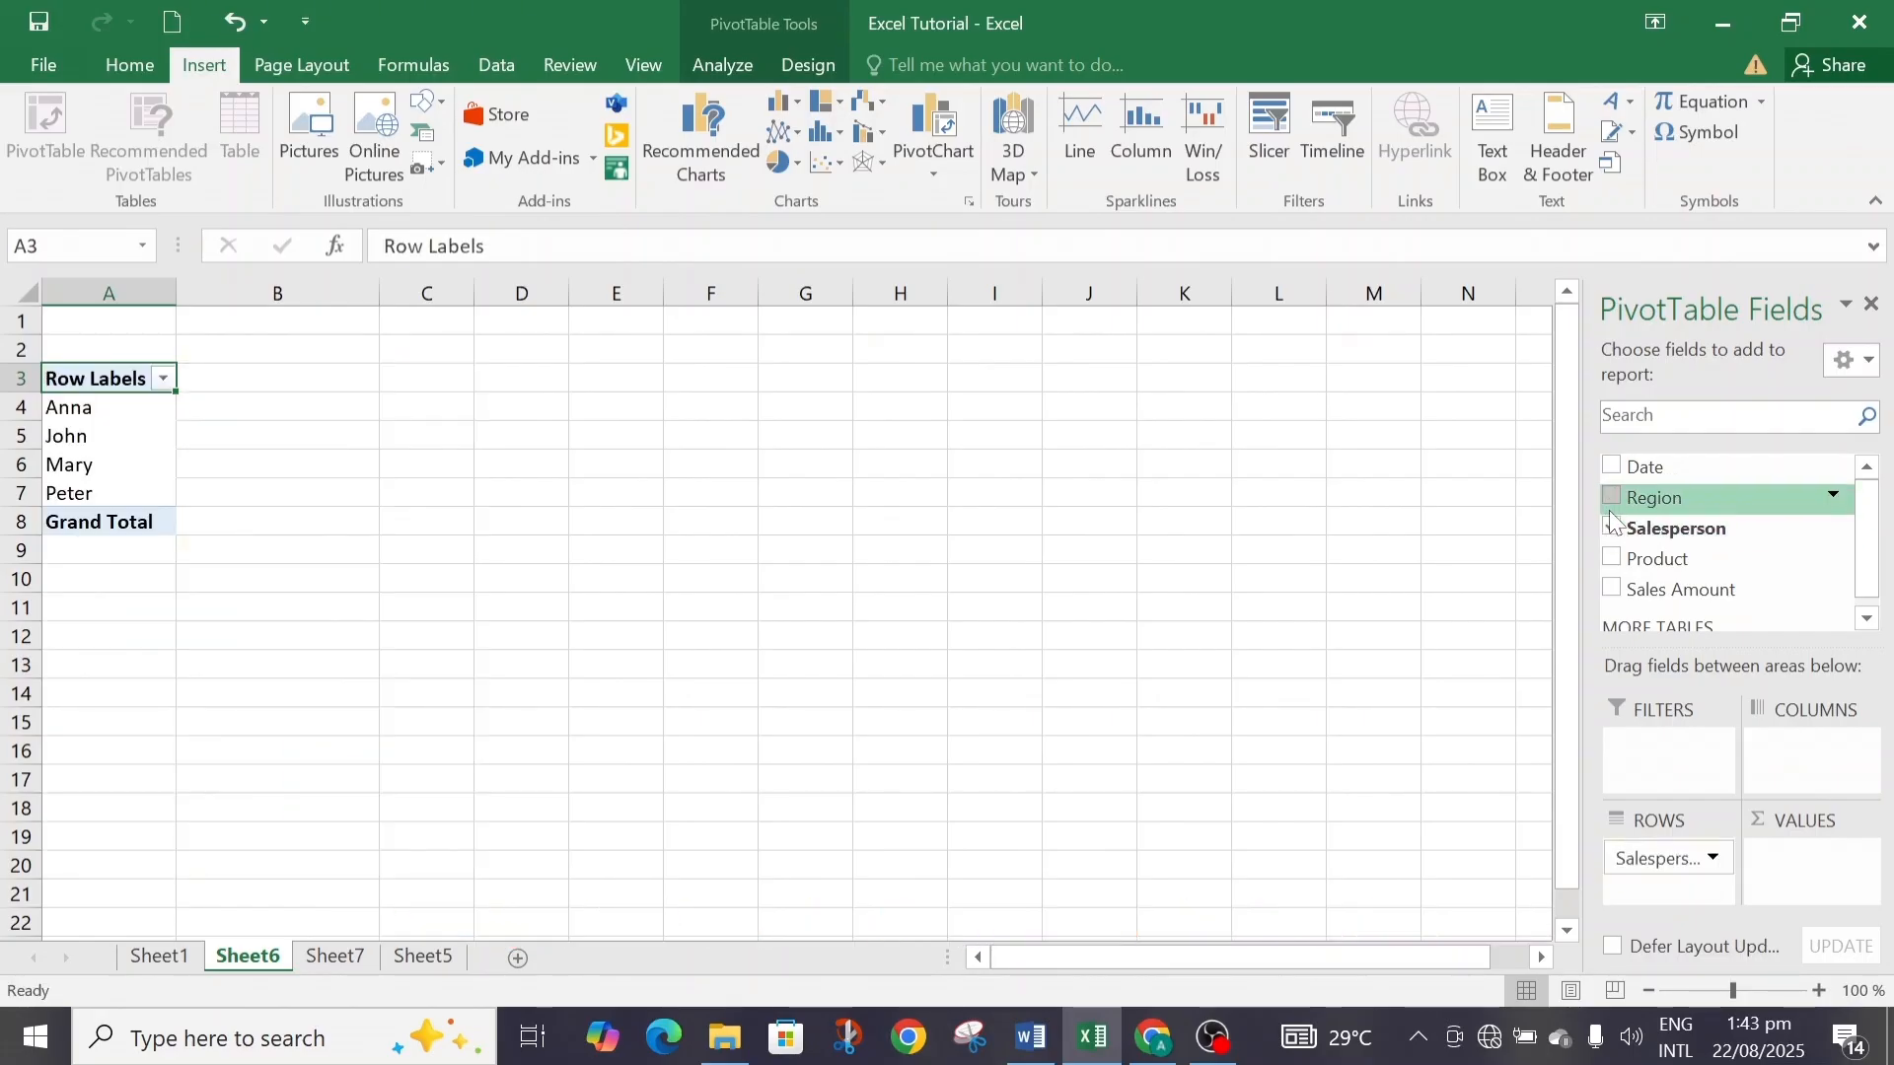
left_click(1610, 497)
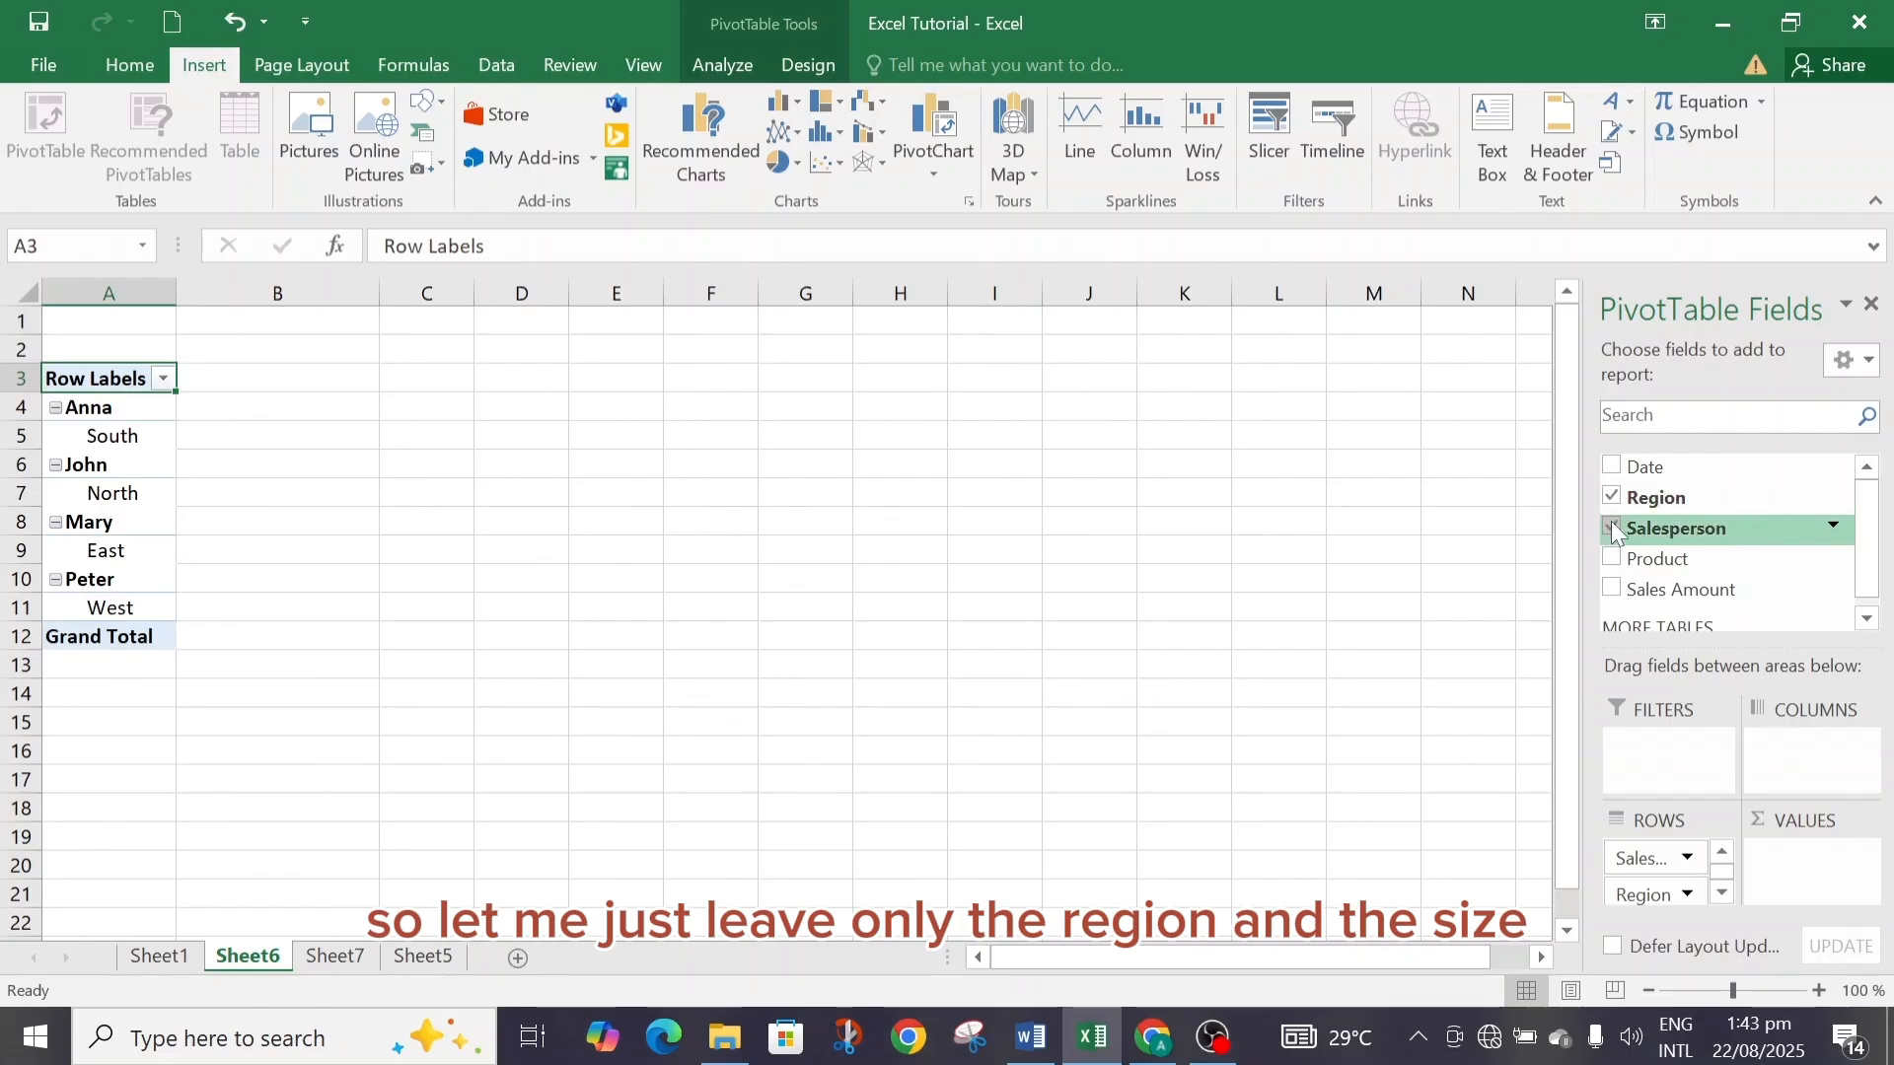
left_click(1611, 525)
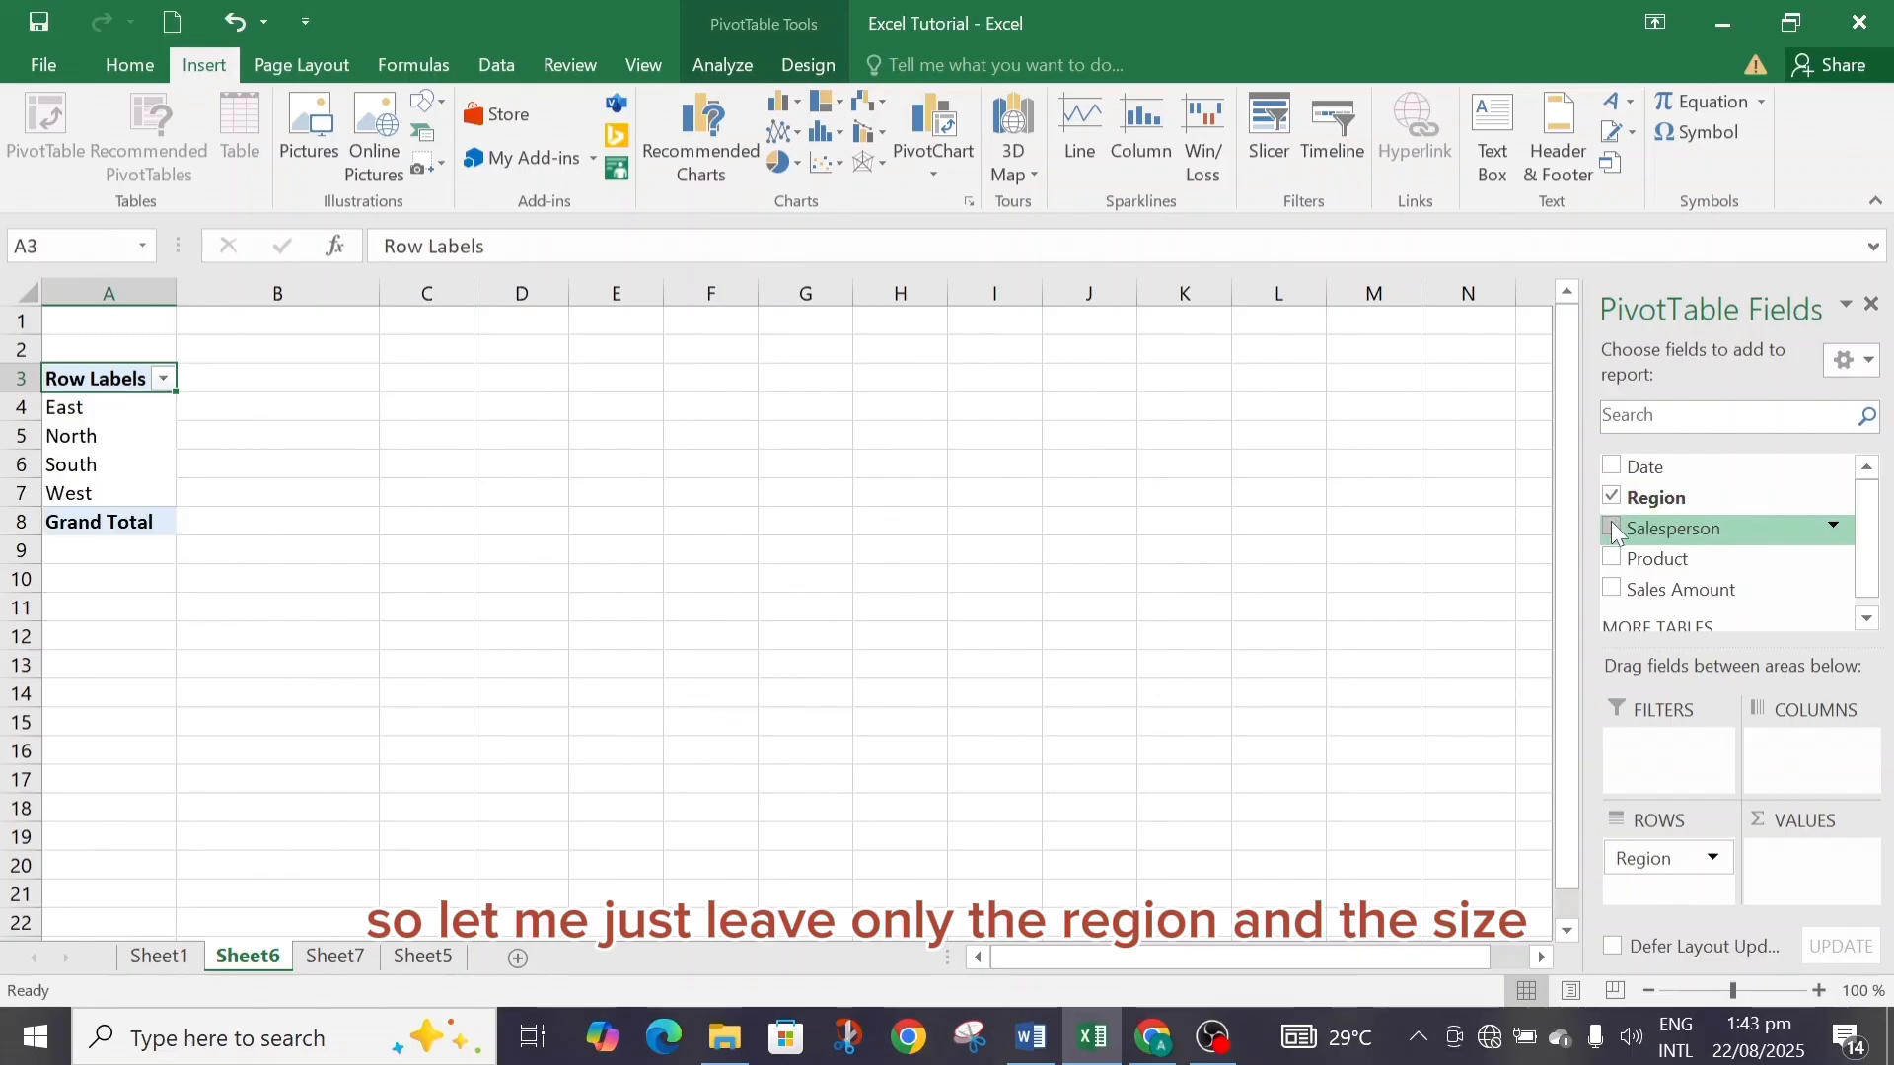
left_click(1614, 588)
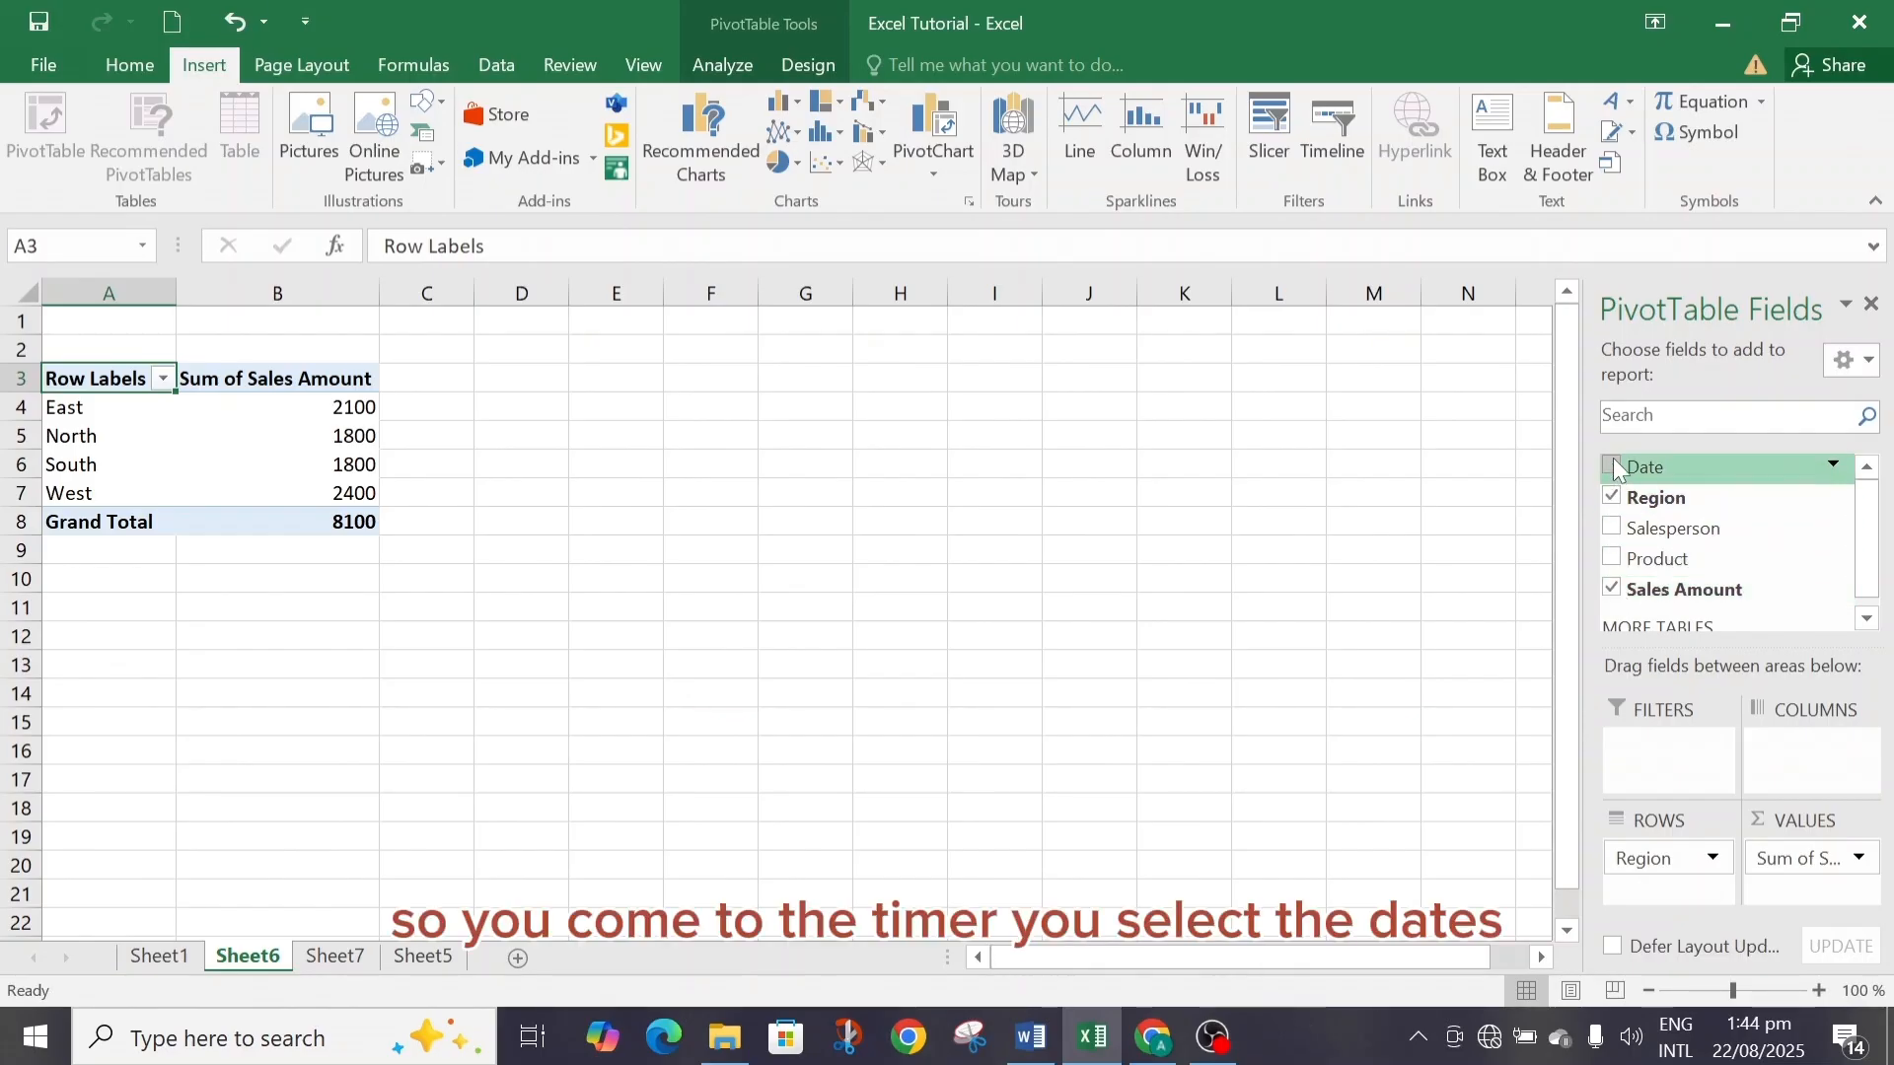
Insert a Date timeline for the PivotTable and move it beside the pivot table.
left_click(1337, 133)
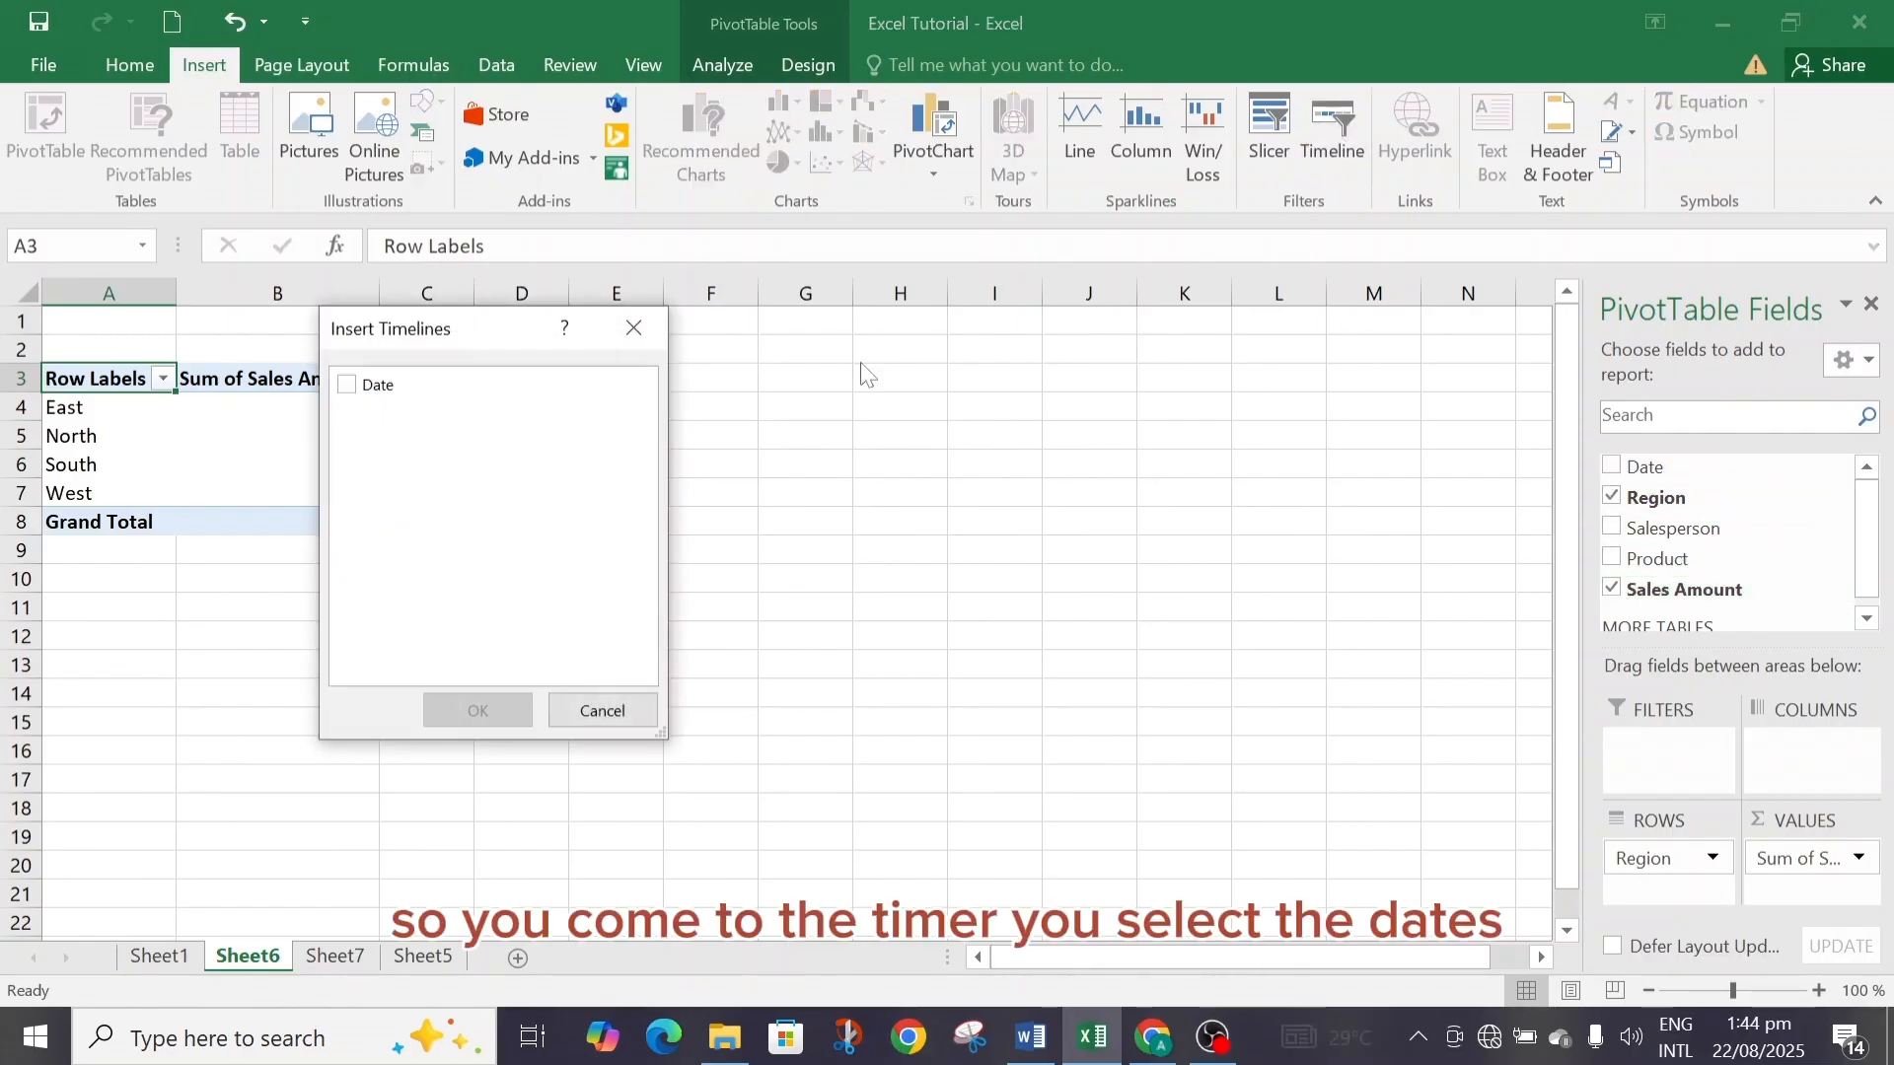
left_click(351, 387)
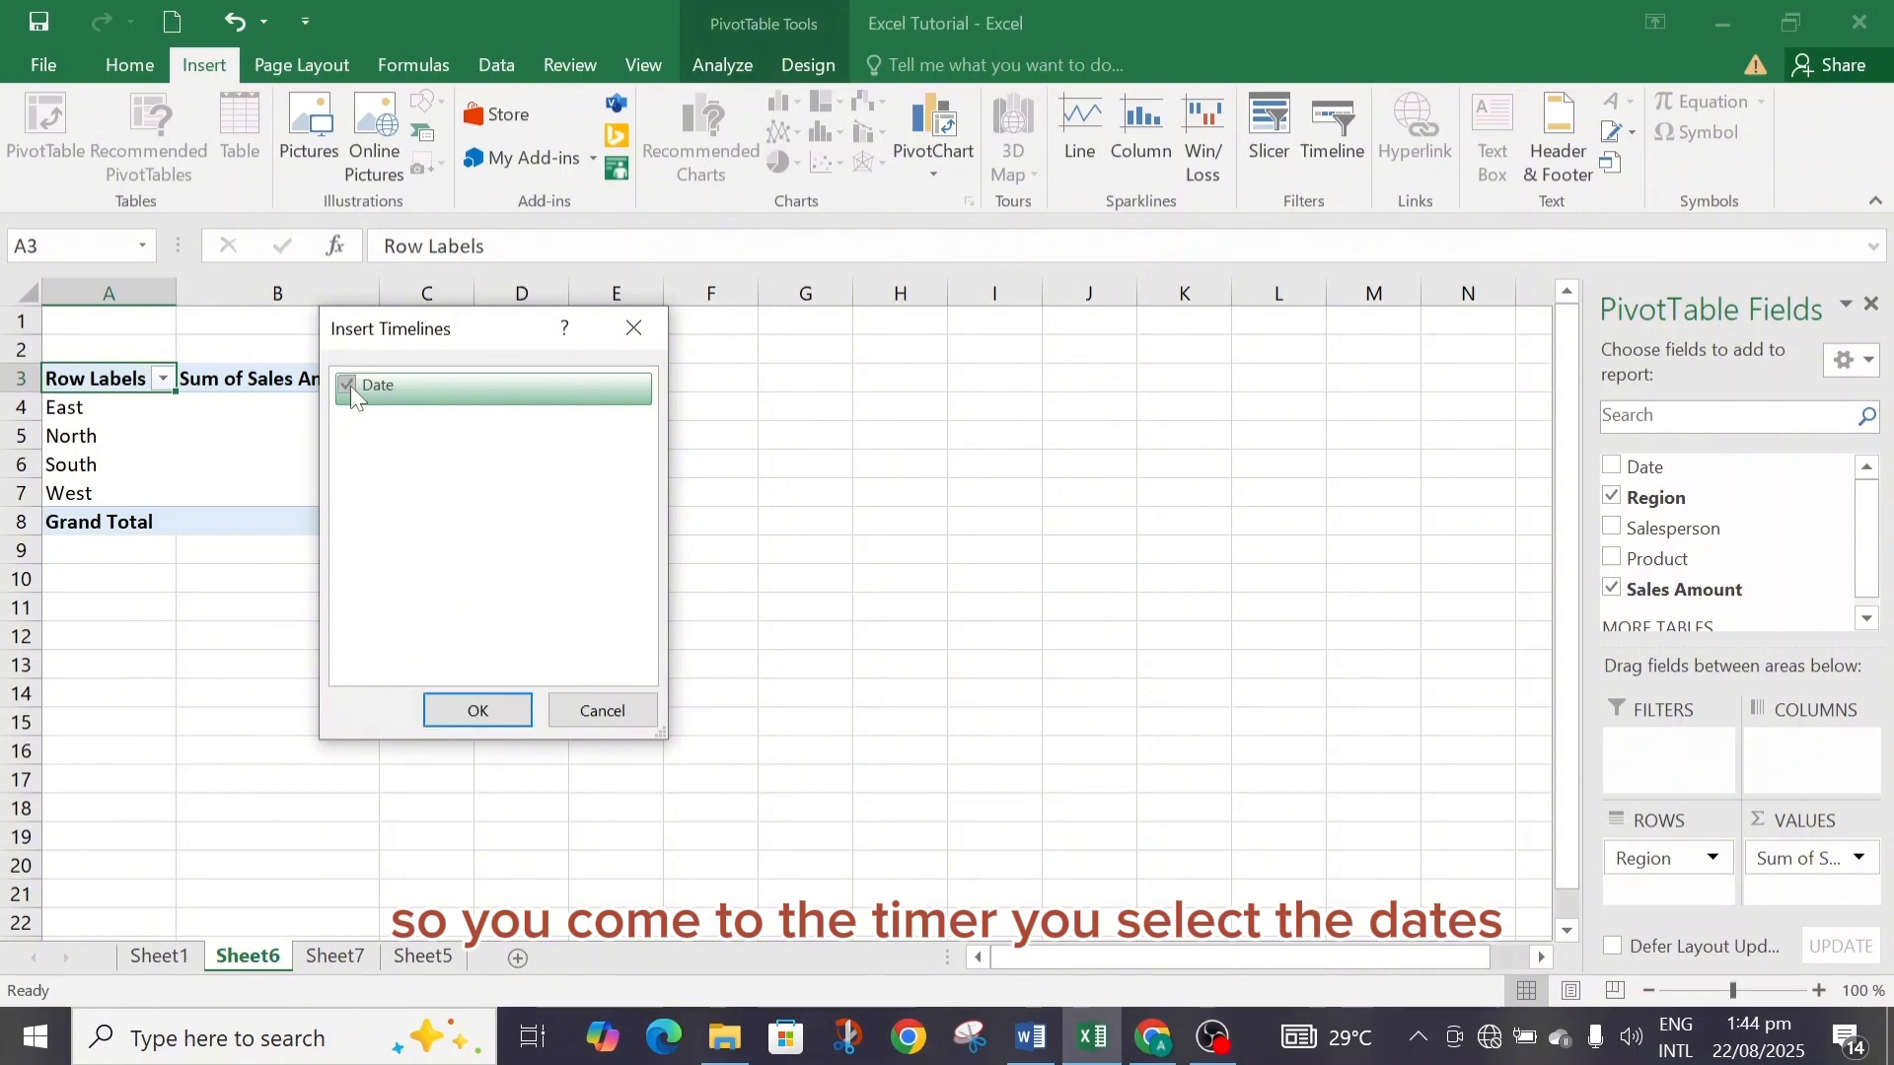
left_click(477, 711)
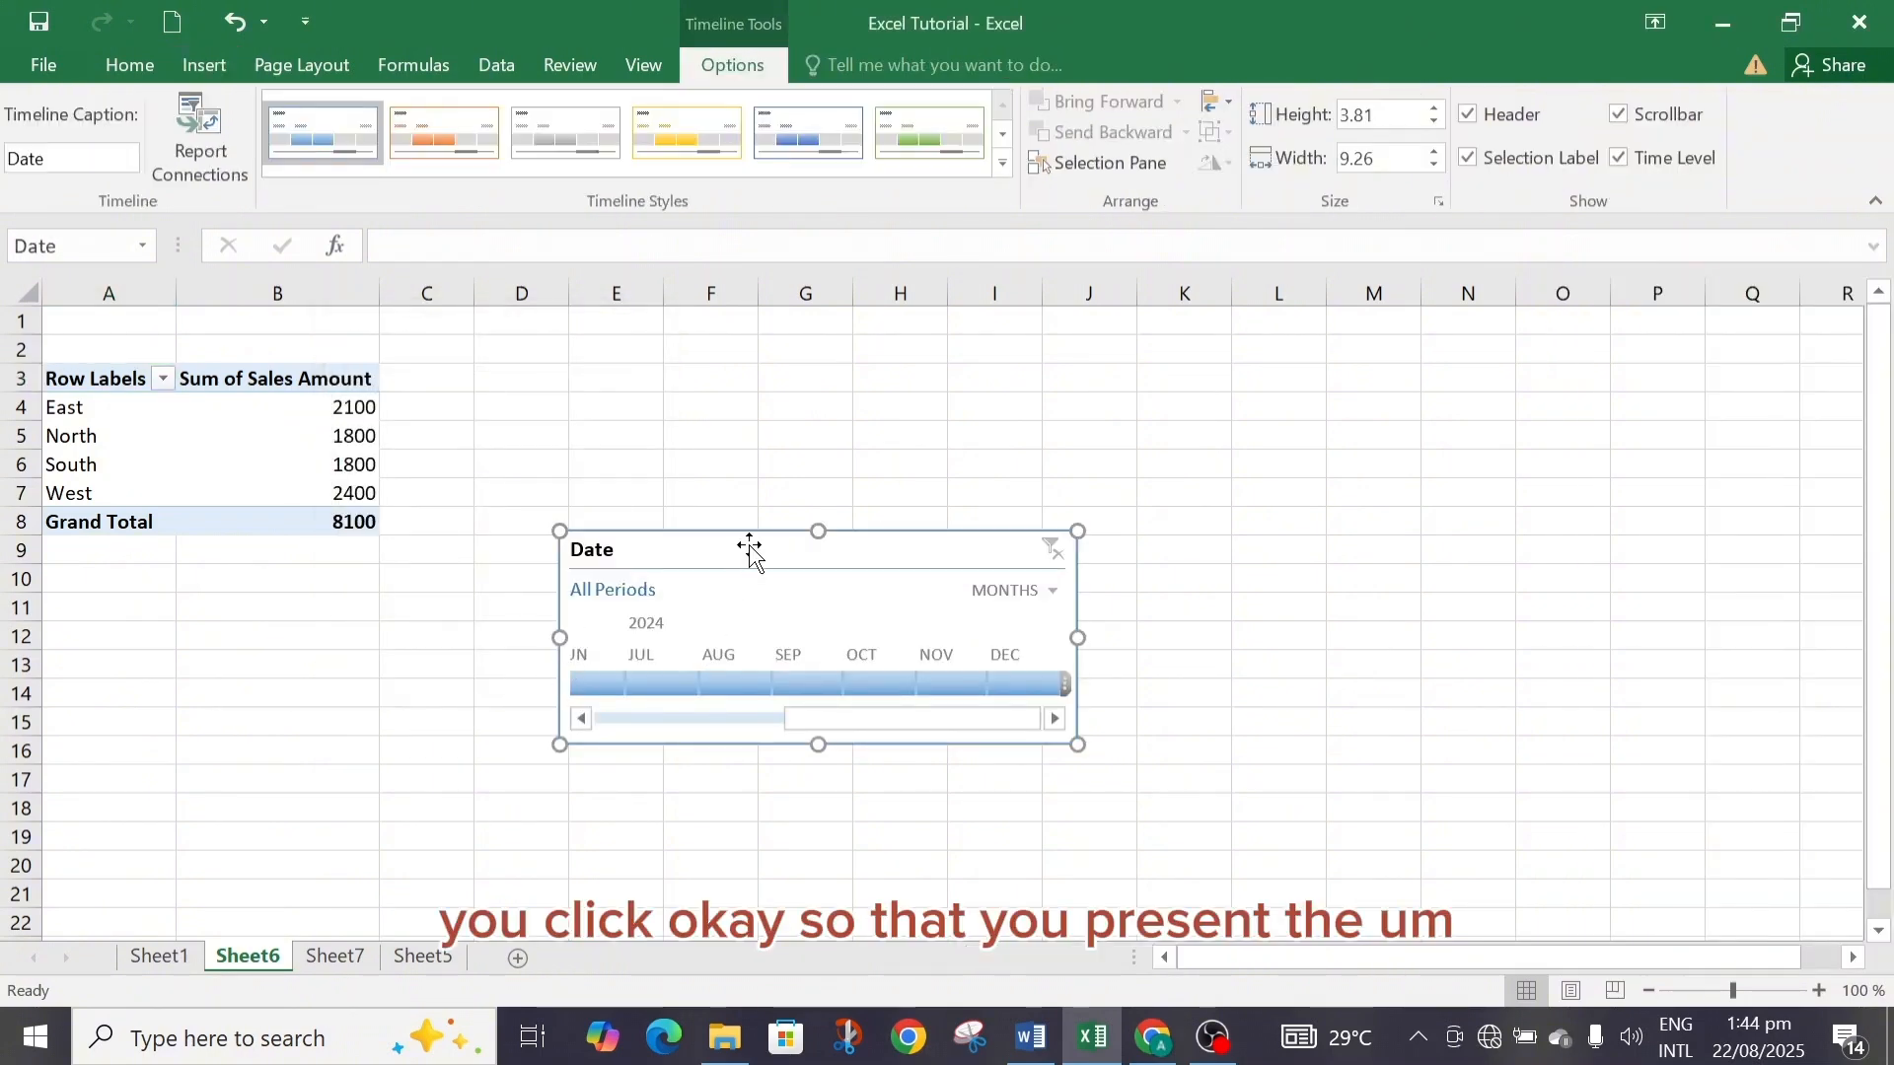
left_click_drag(761, 549, 731, 393)
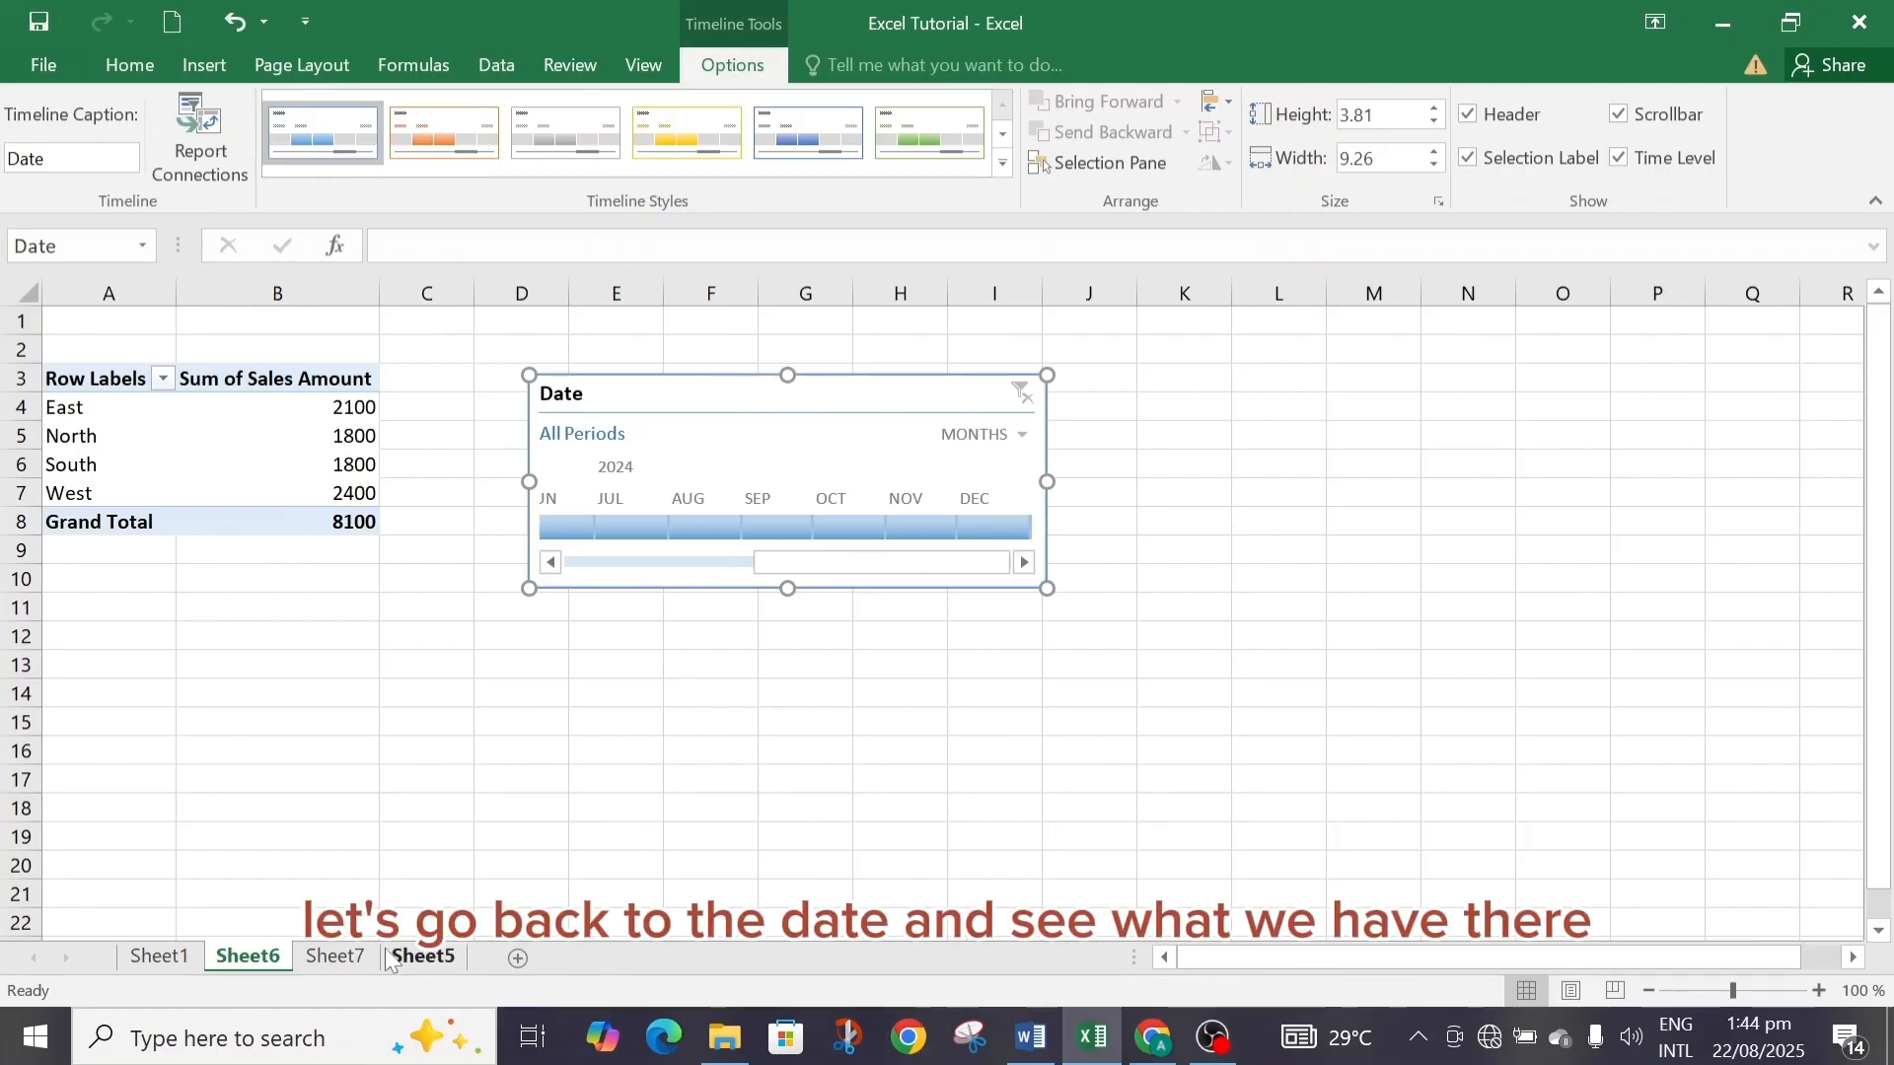
left_click(340, 956)
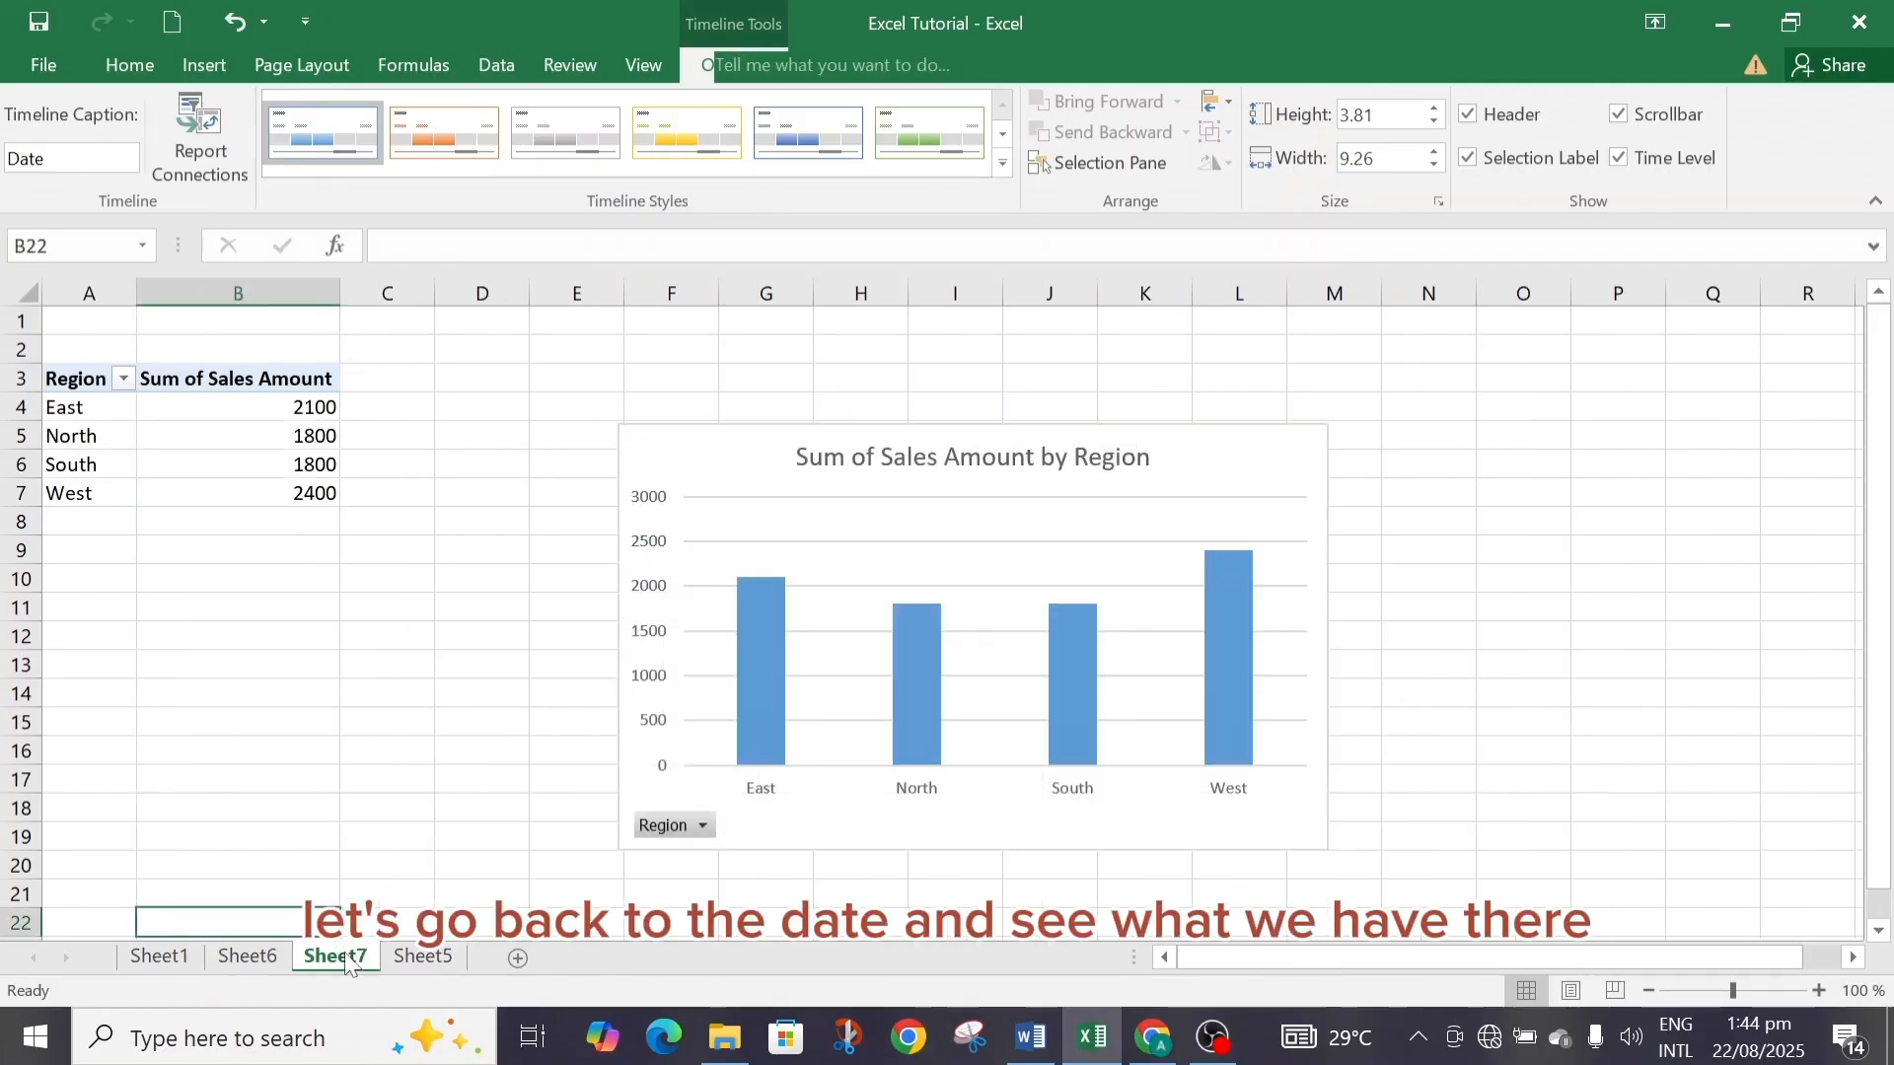
left_click(422, 957)
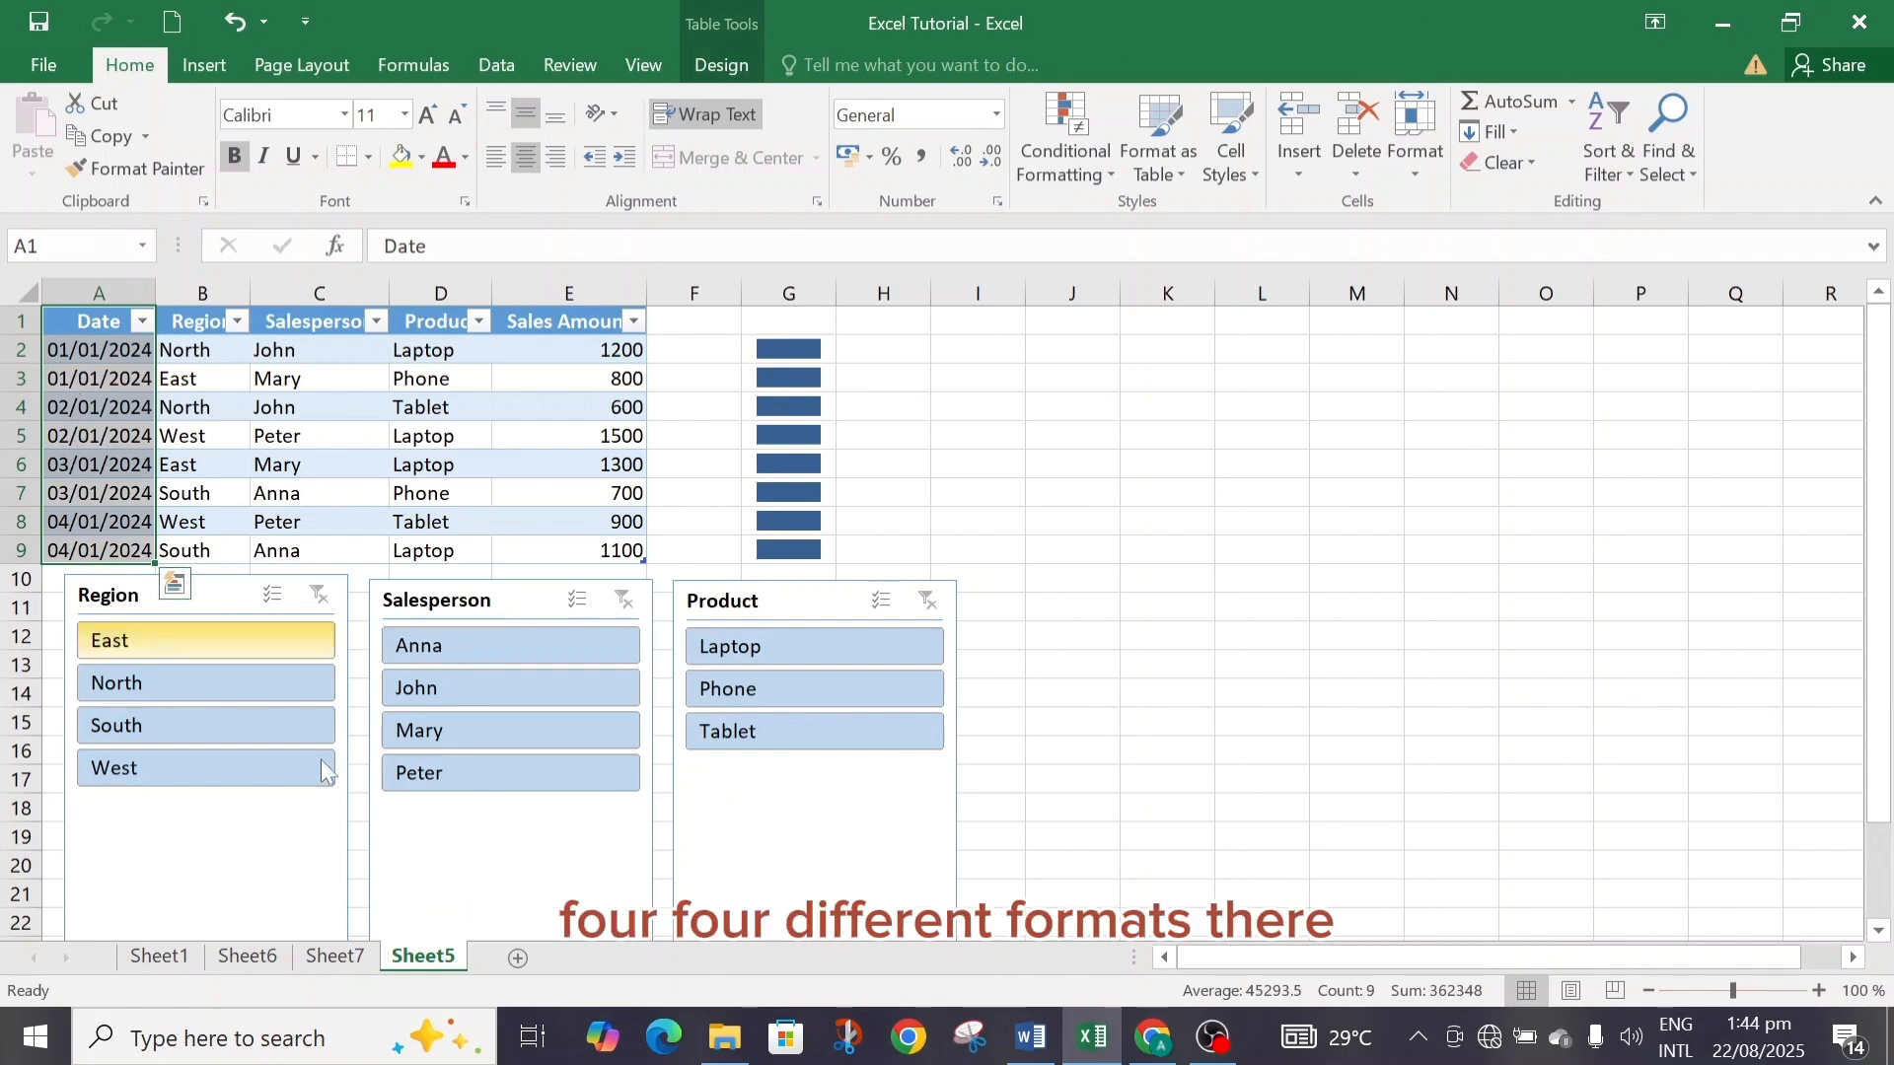
left_click(339, 955)
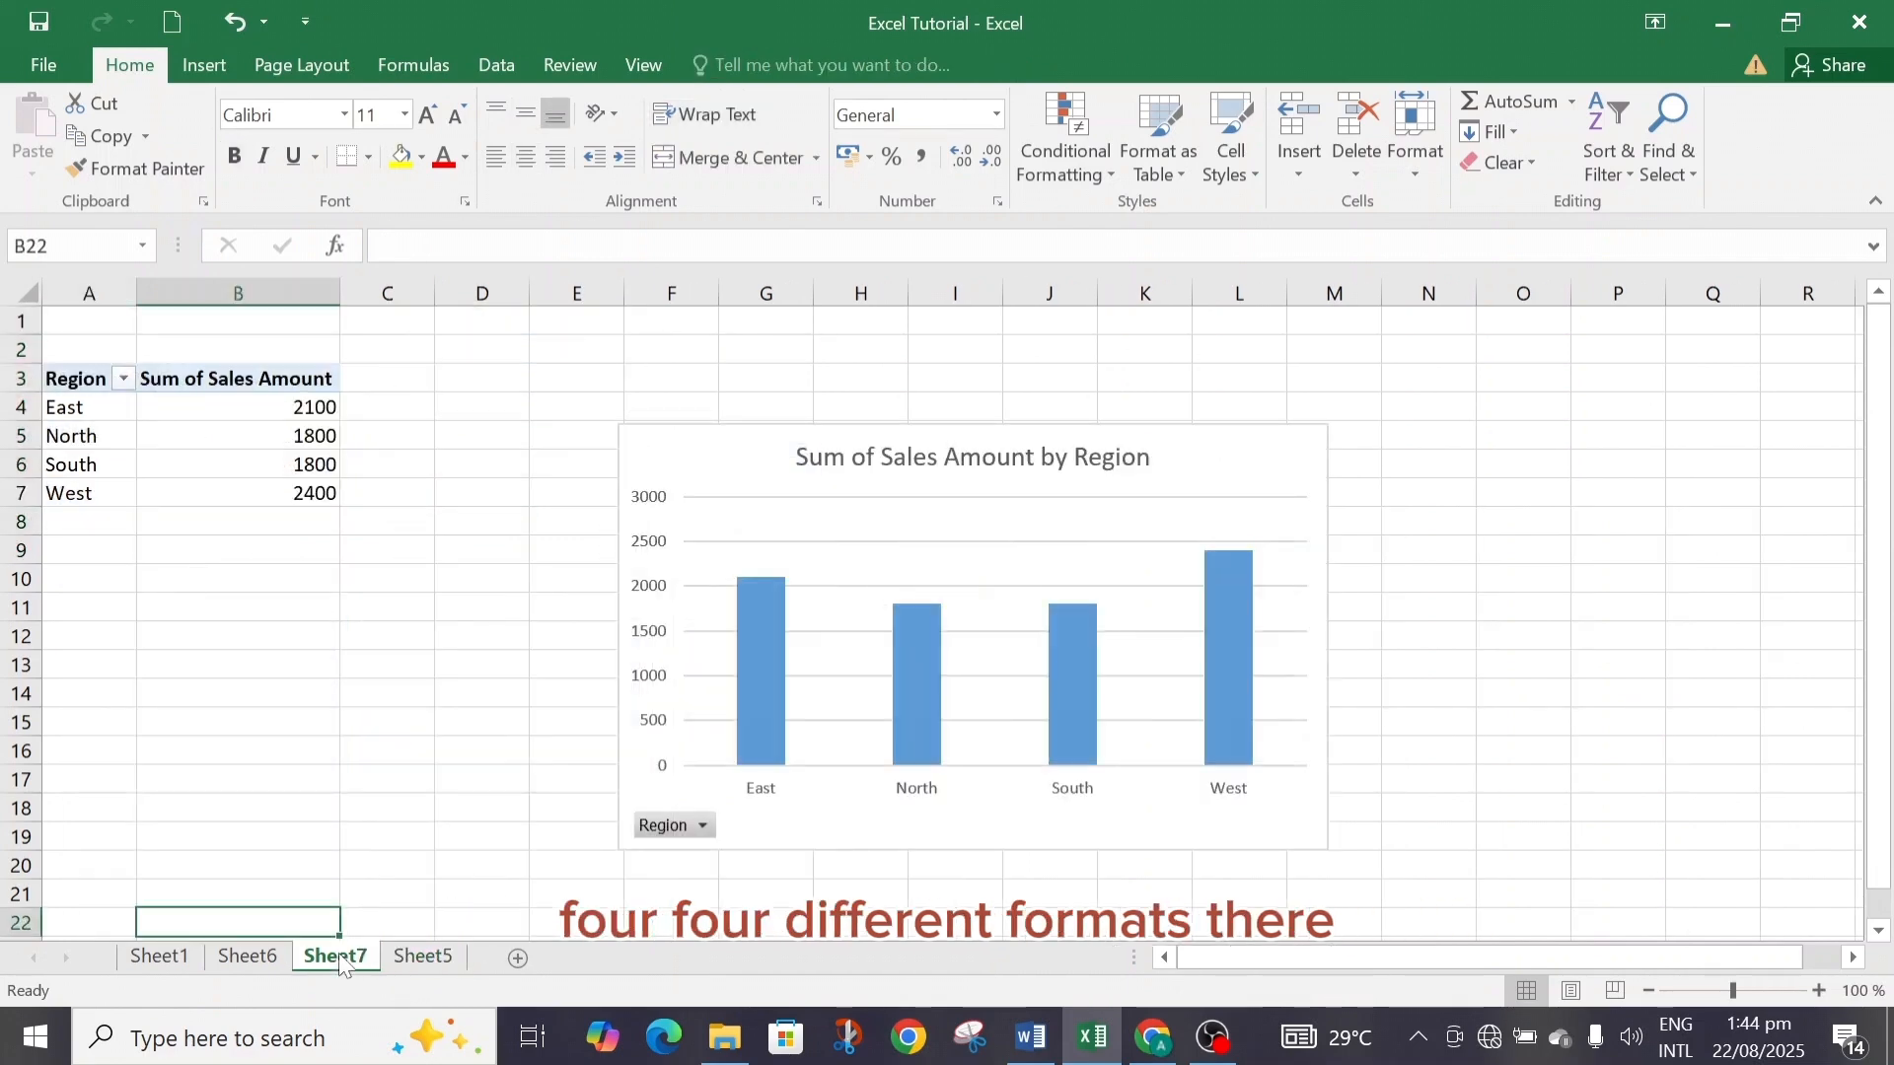
left_click(276, 962)
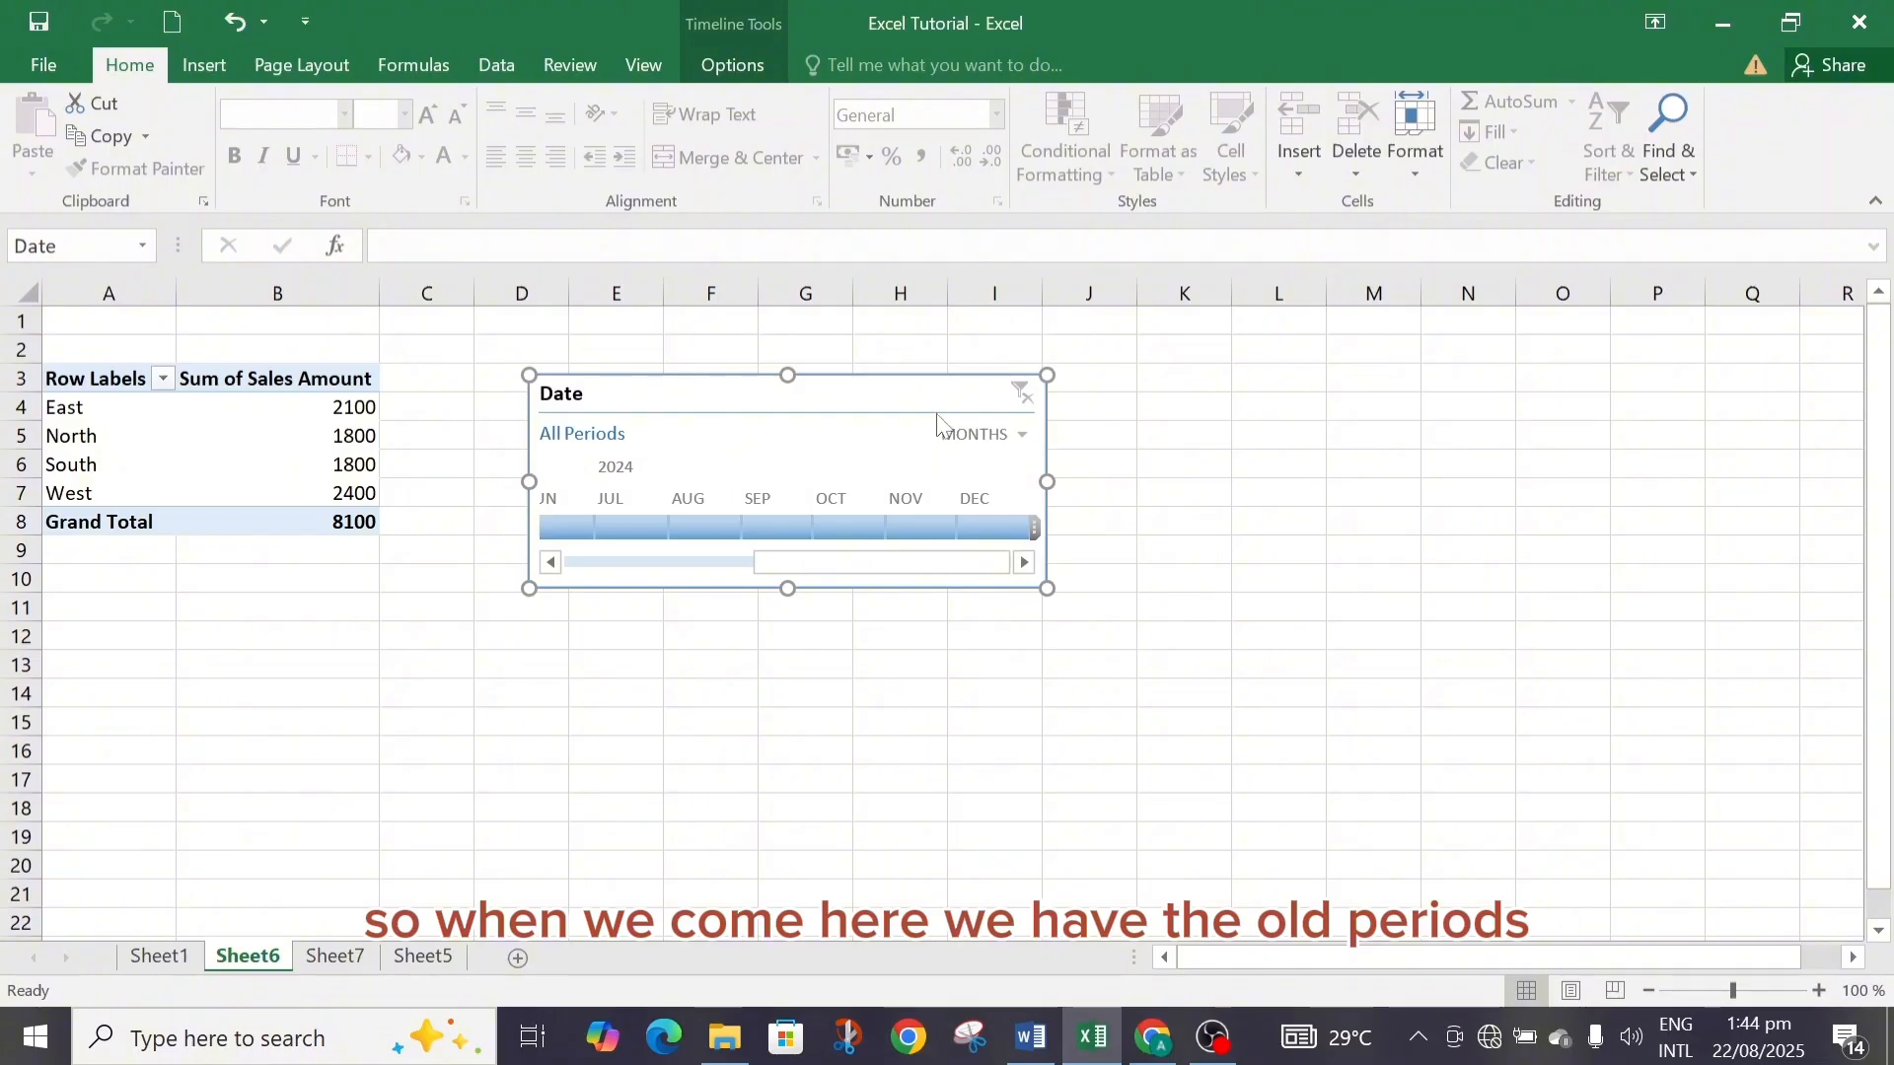
Switch the timeline's time level to Quarters, then Years, then back to Months.
left_click(1024, 436)
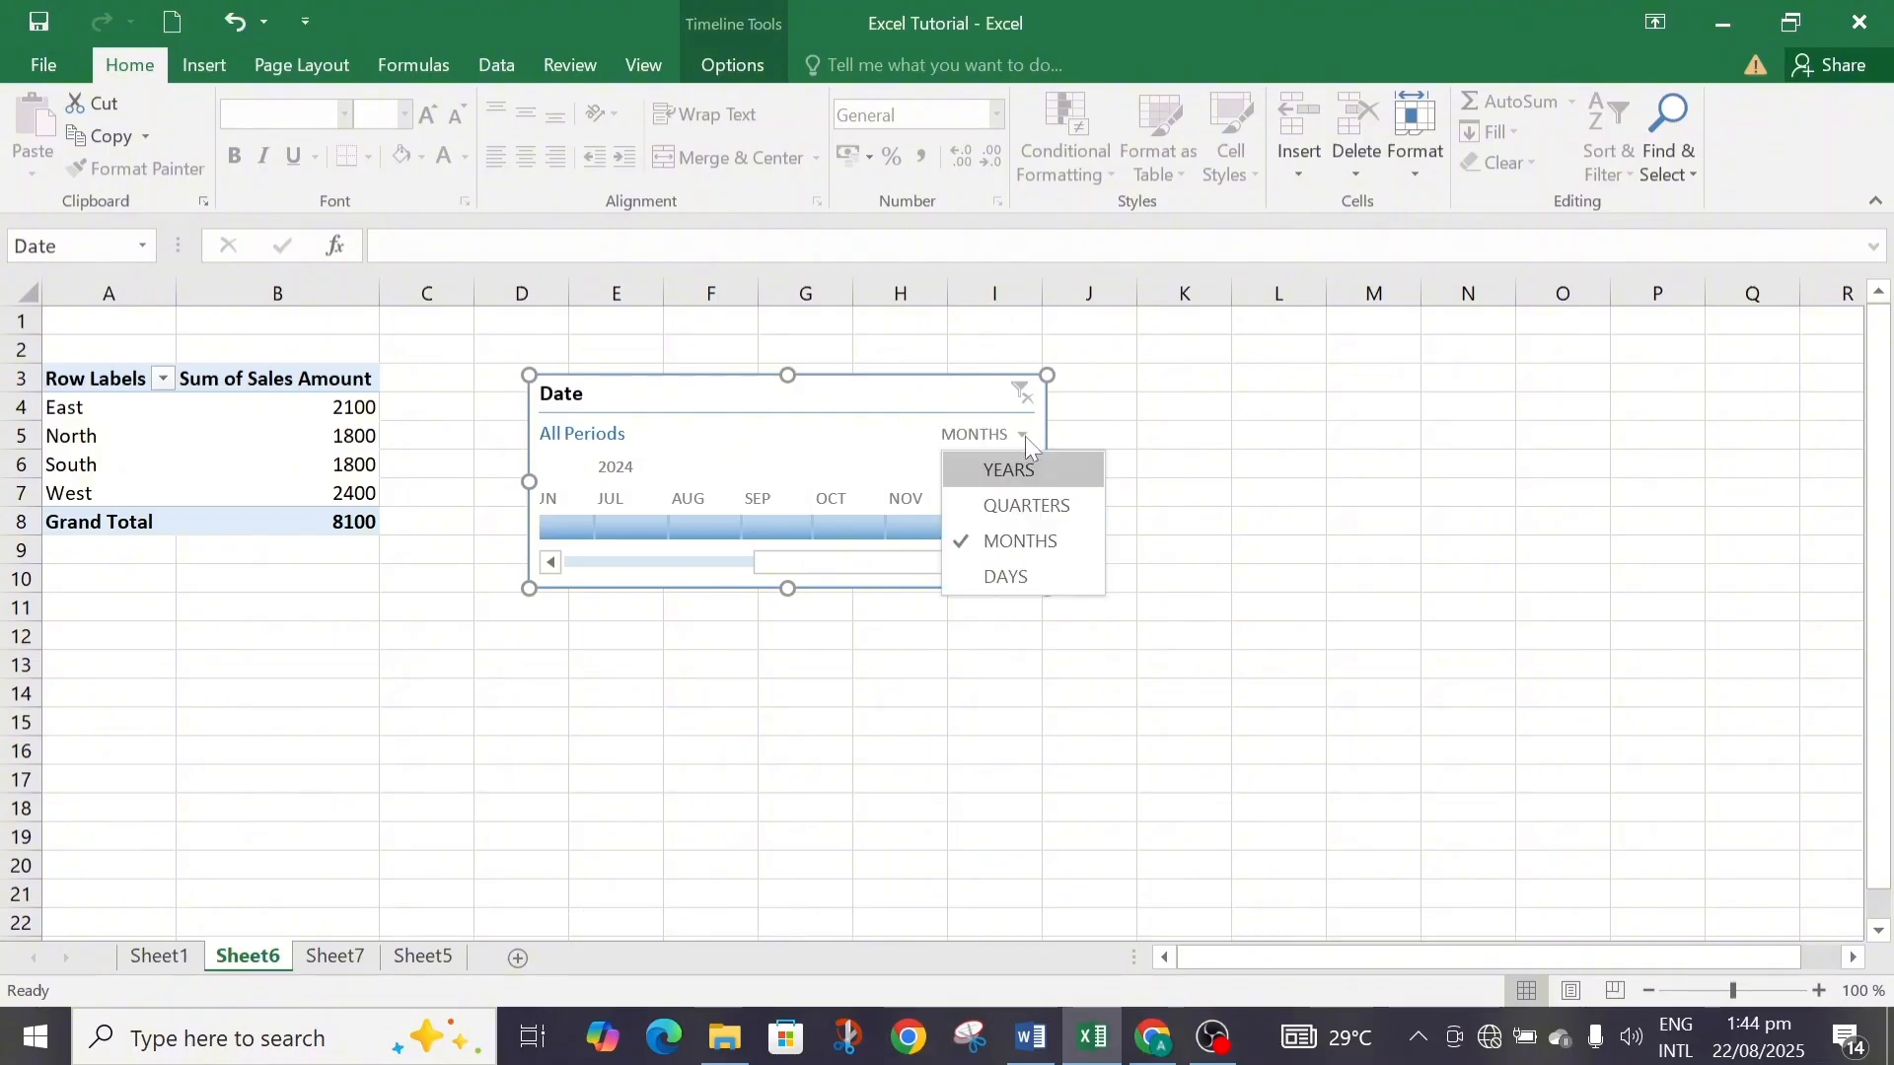
left_click(1026, 505)
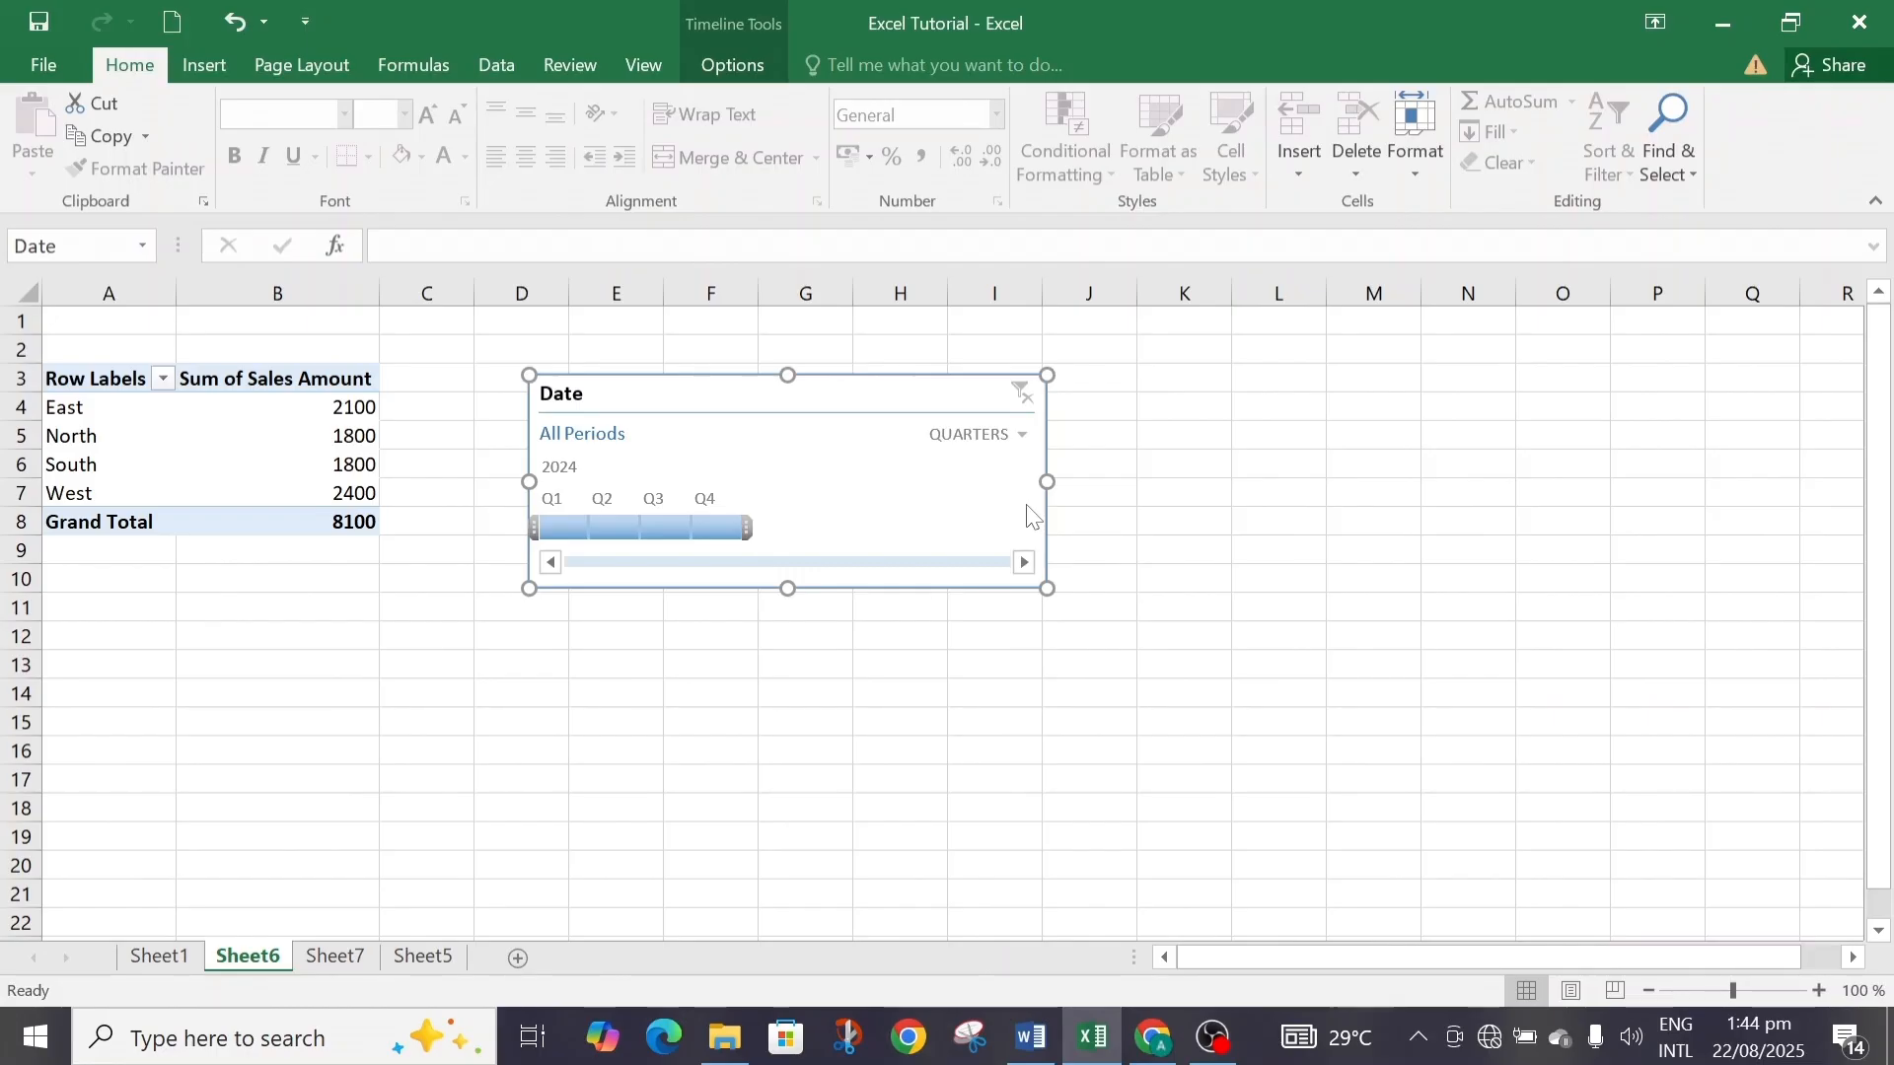
left_click(1024, 437)
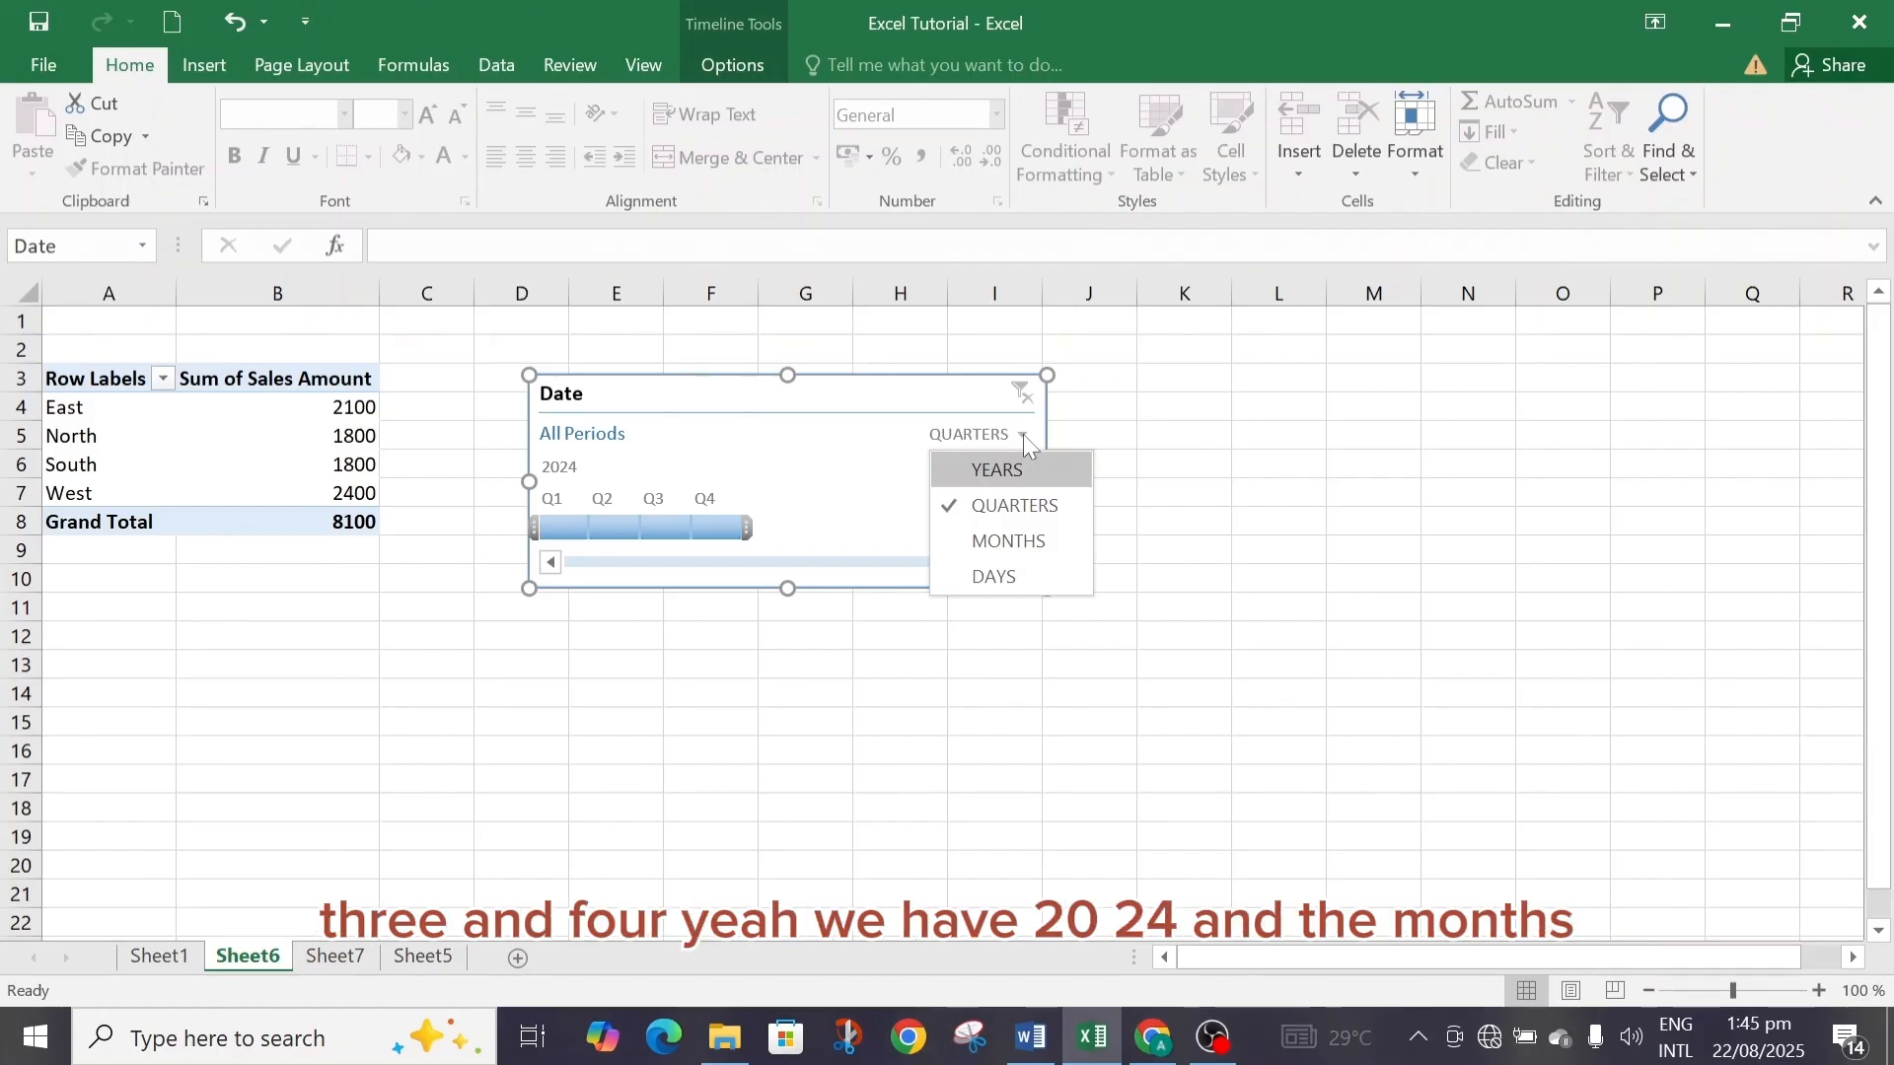
left_click(1020, 468)
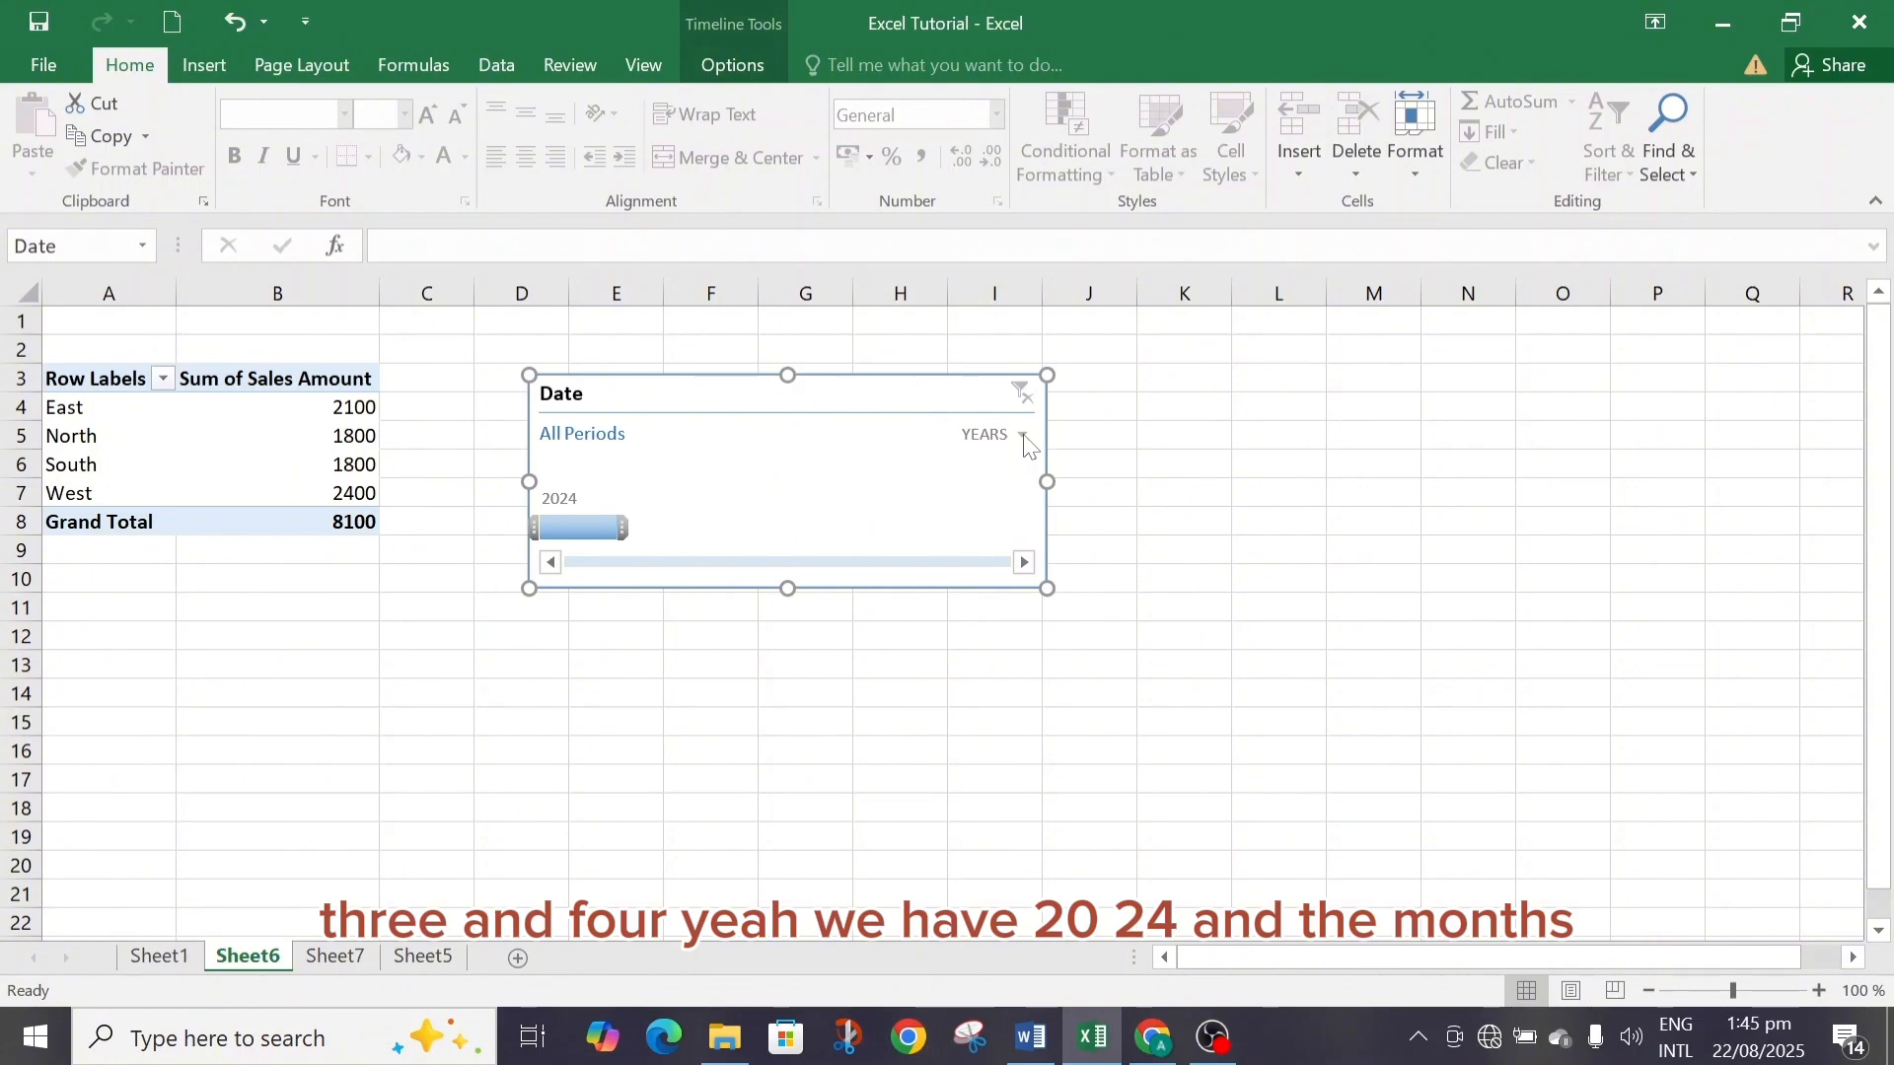
left_click(1023, 435)
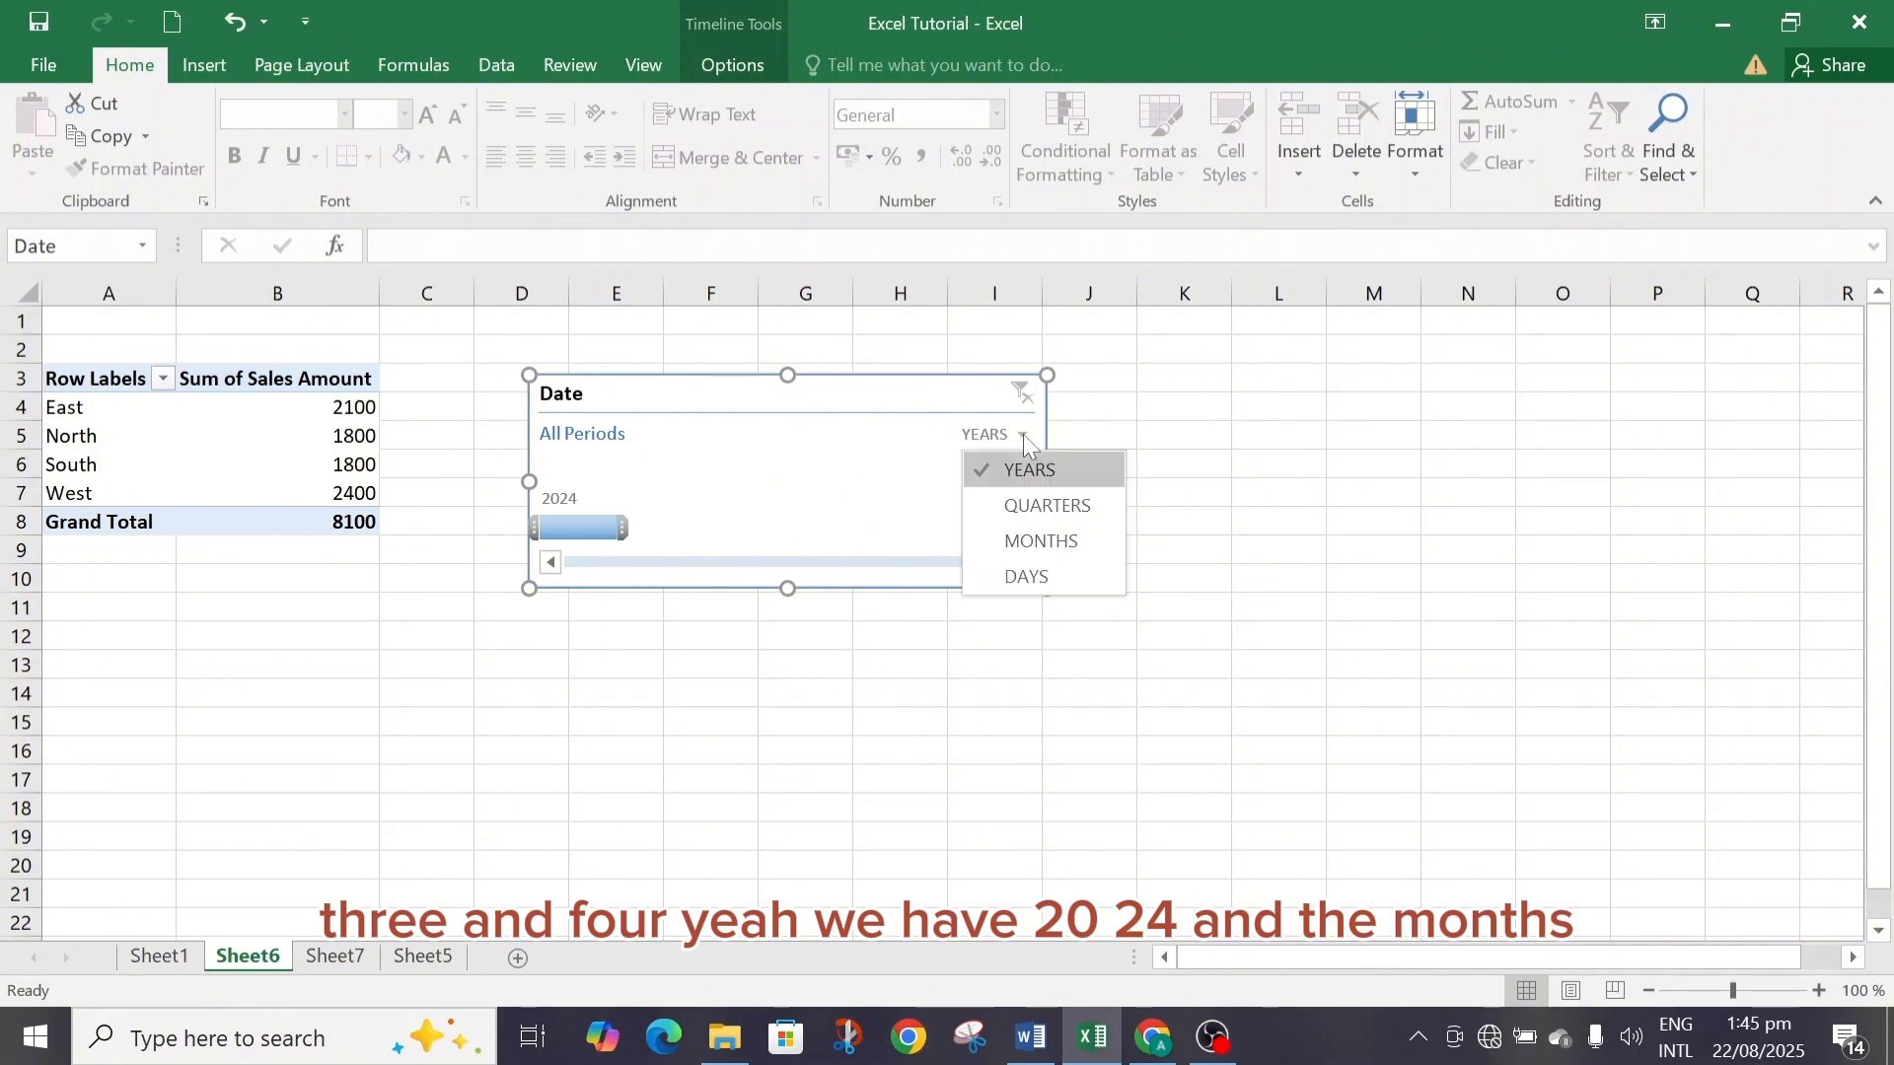
left_click(1040, 548)
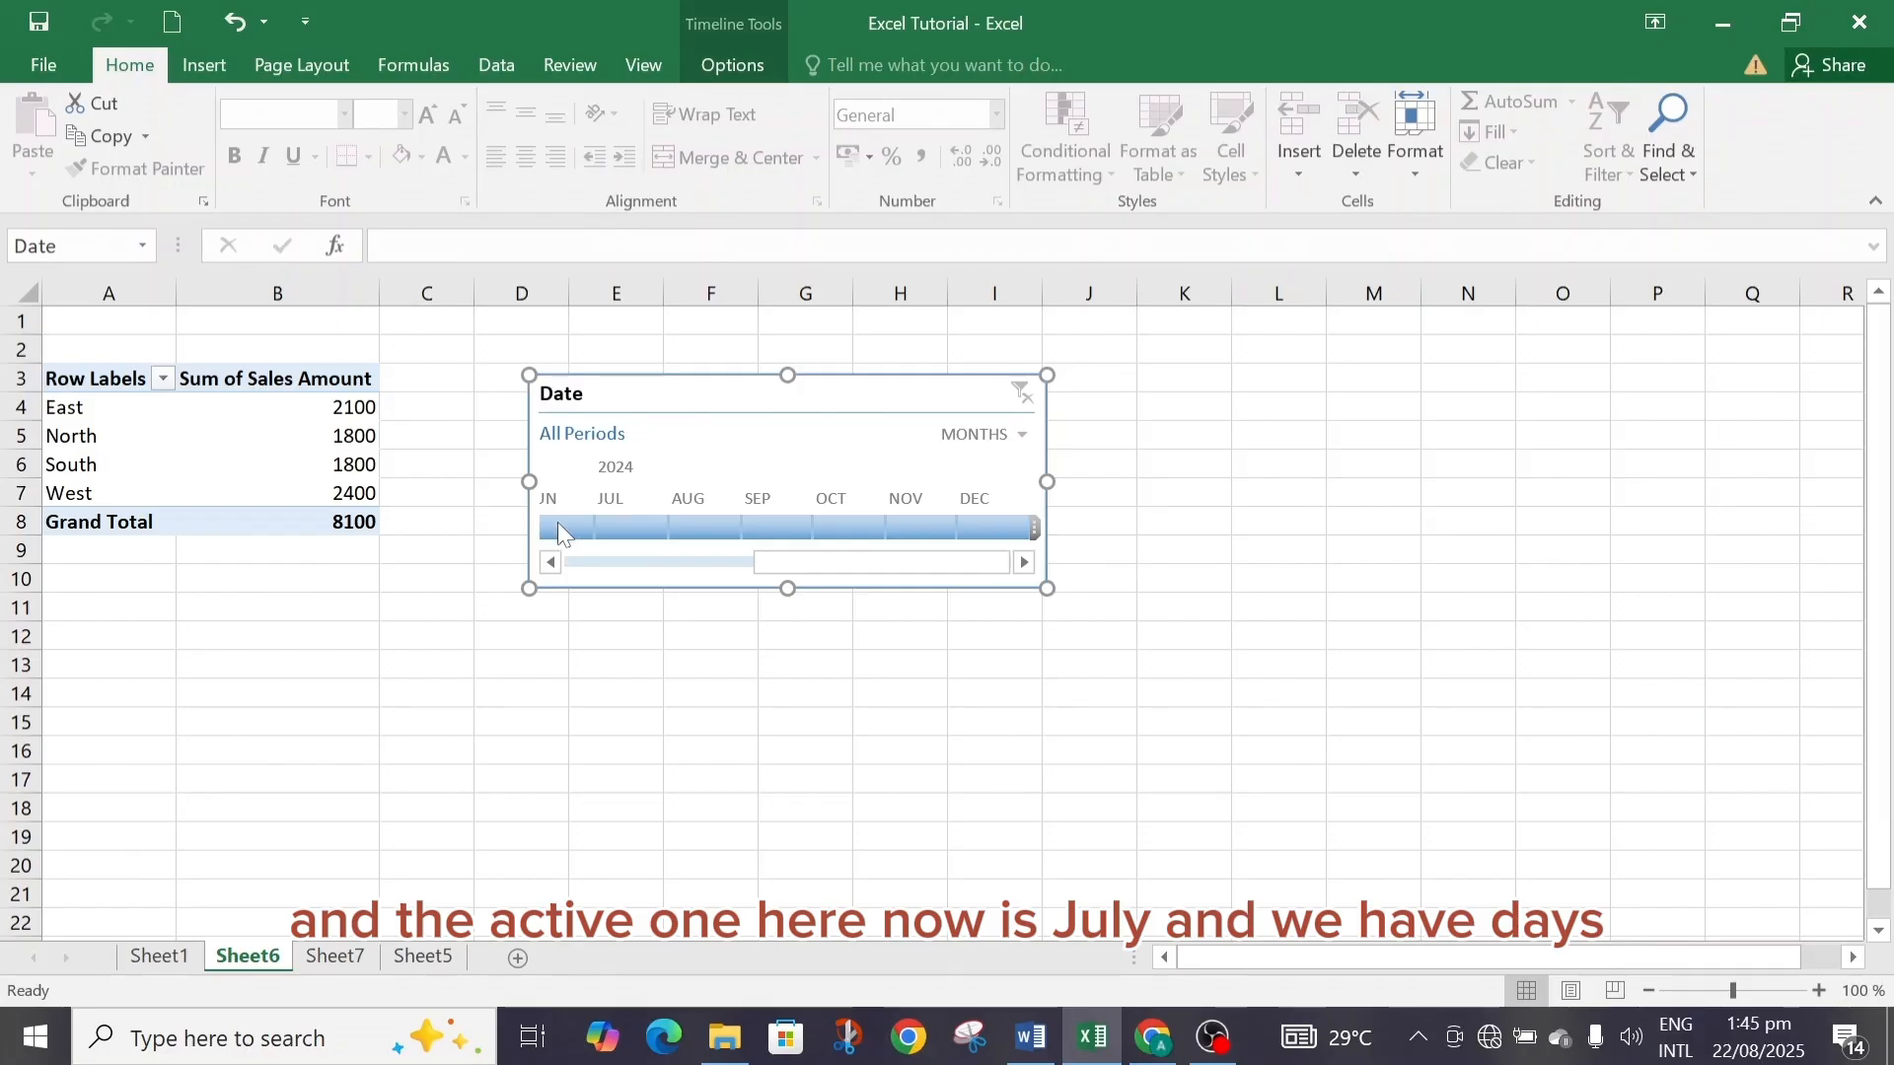
Set the timeline's time level to Days and move the timeline below the pivot table.
left_click(1023, 436)
left_click(1008, 576)
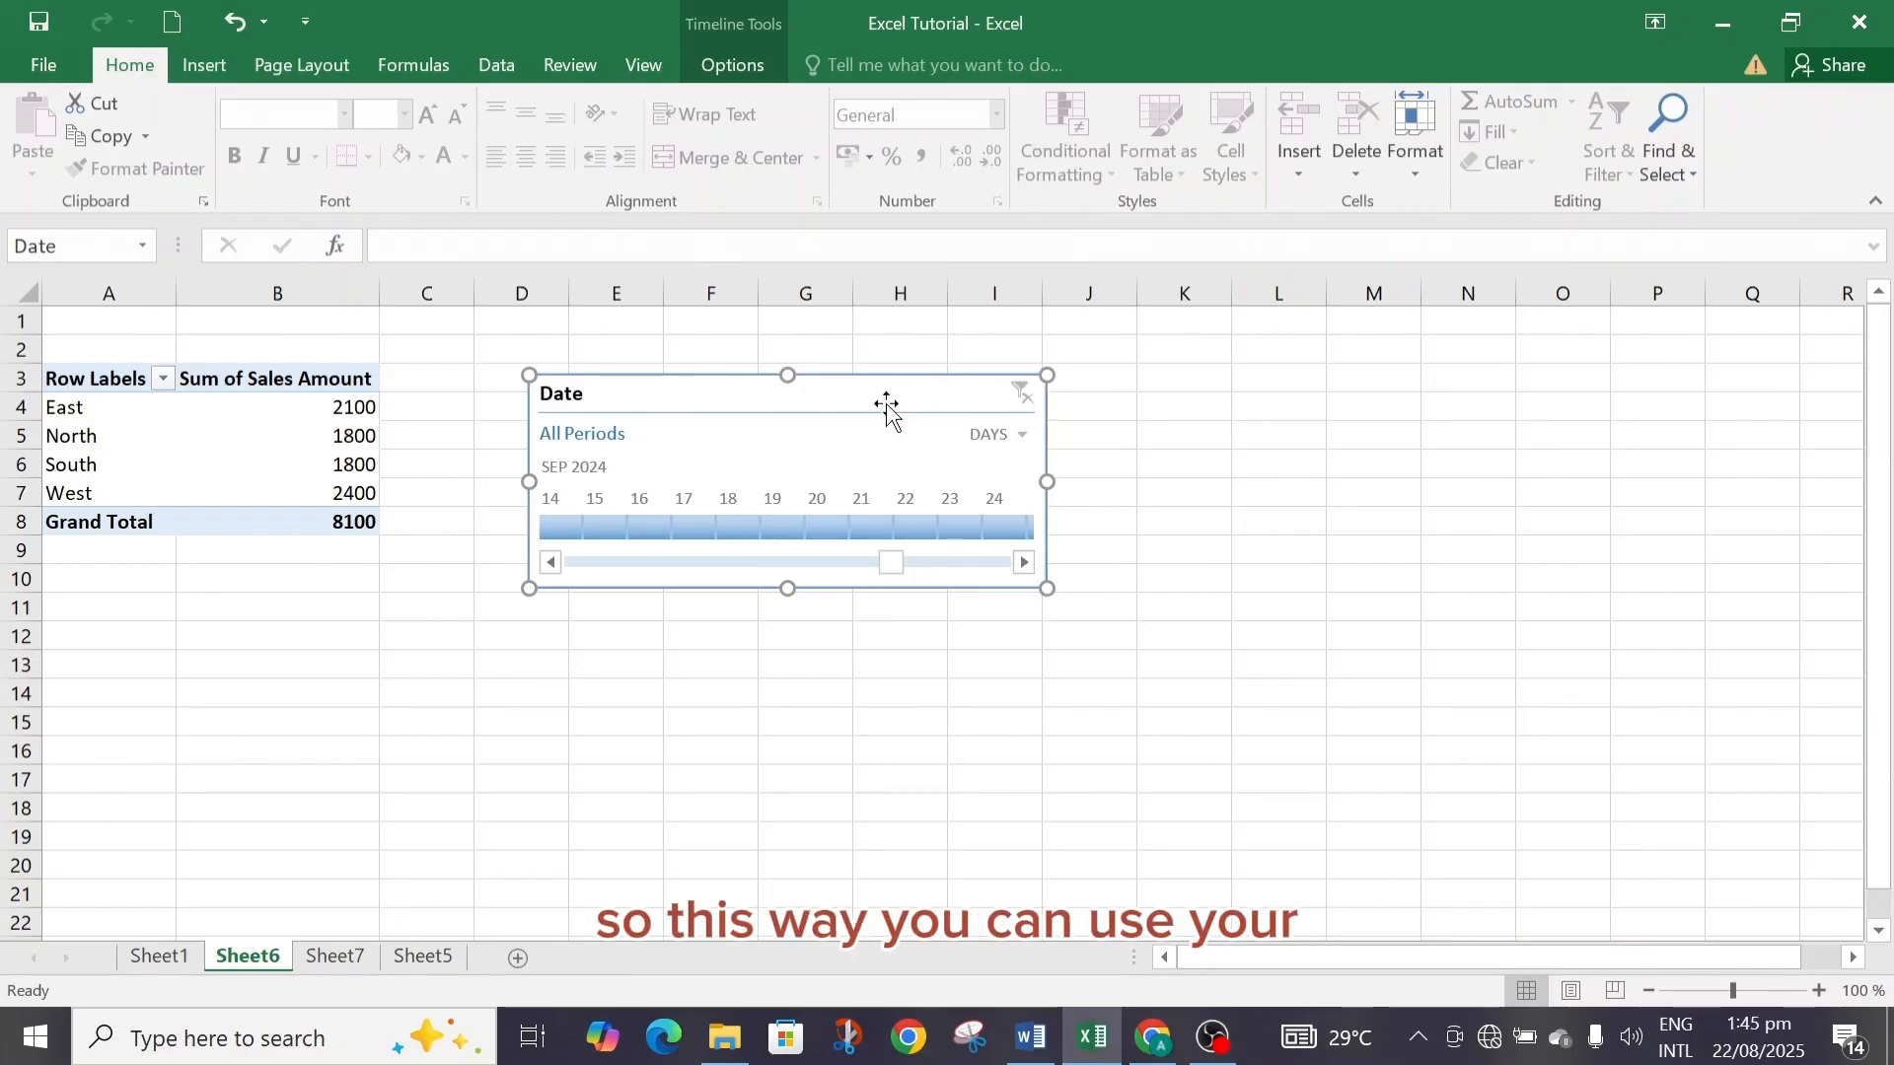
left_click_drag(885, 403, 412, 590)
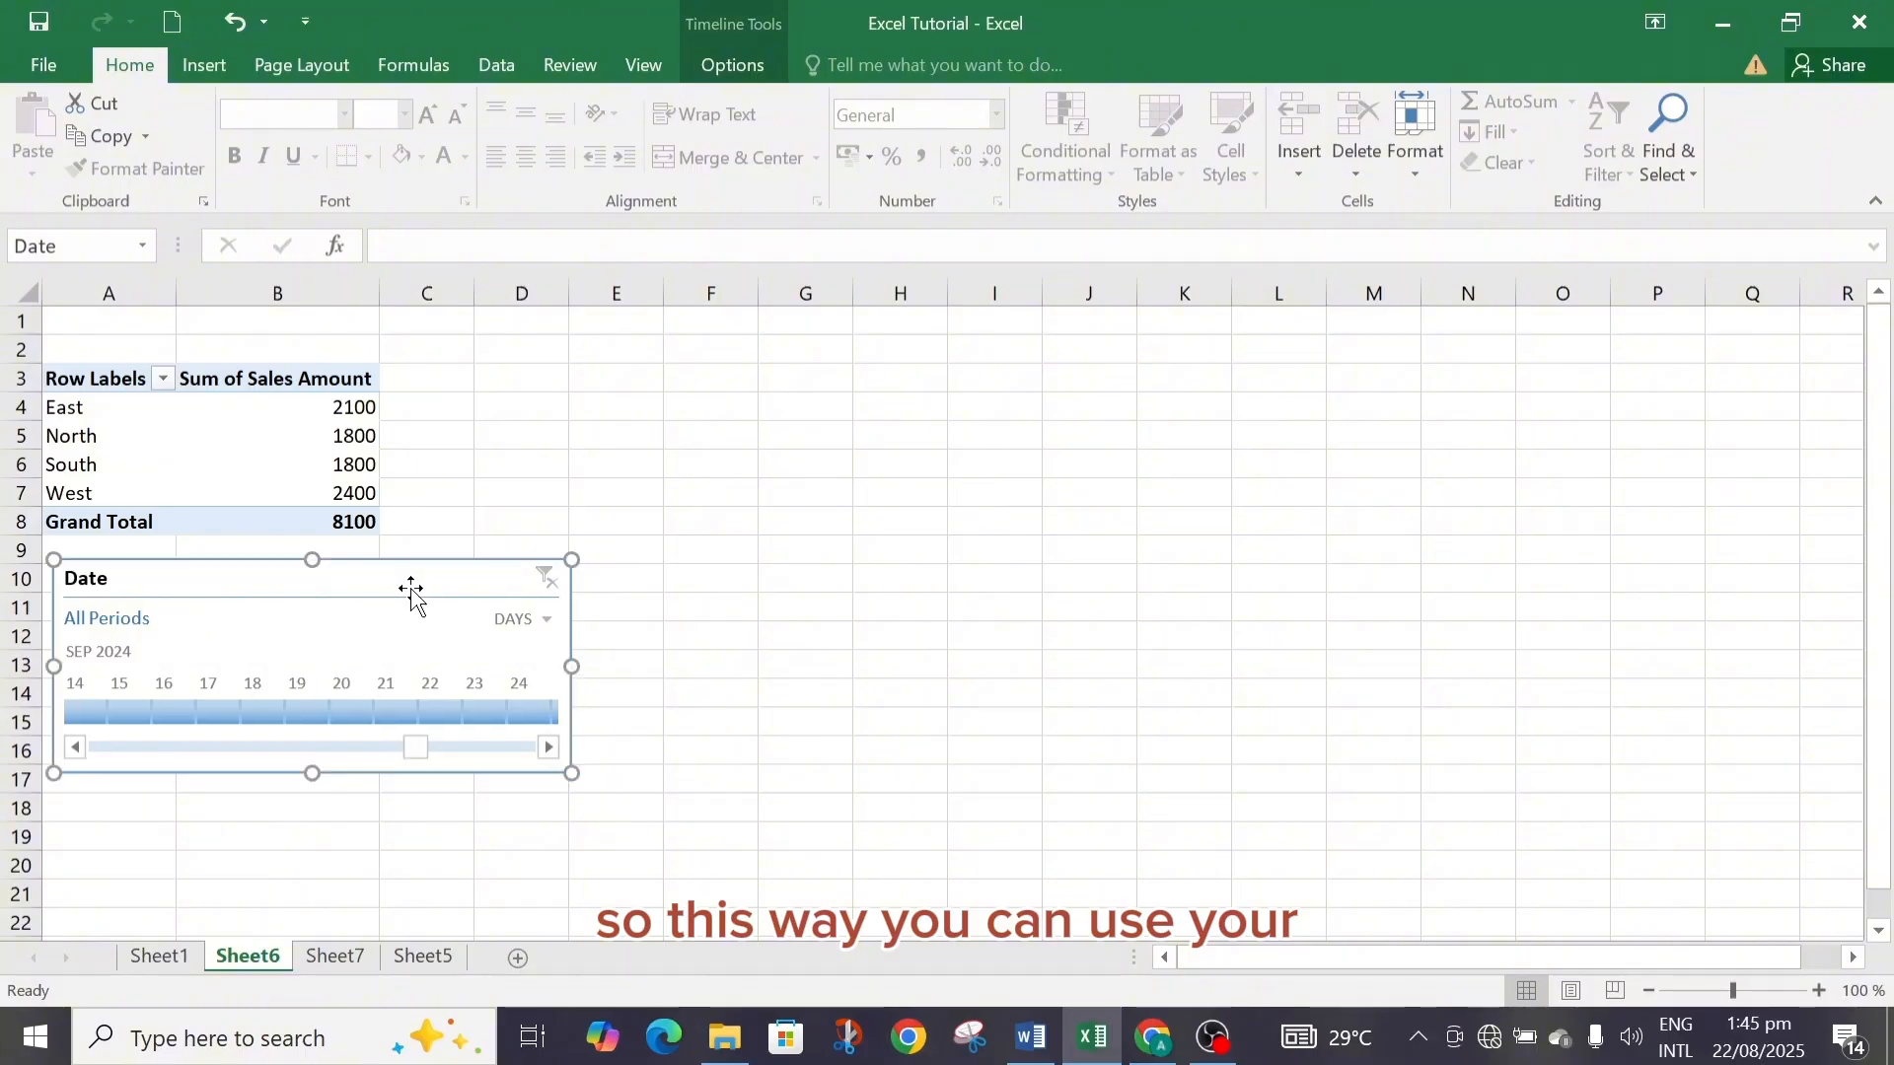
left_click(201, 61)
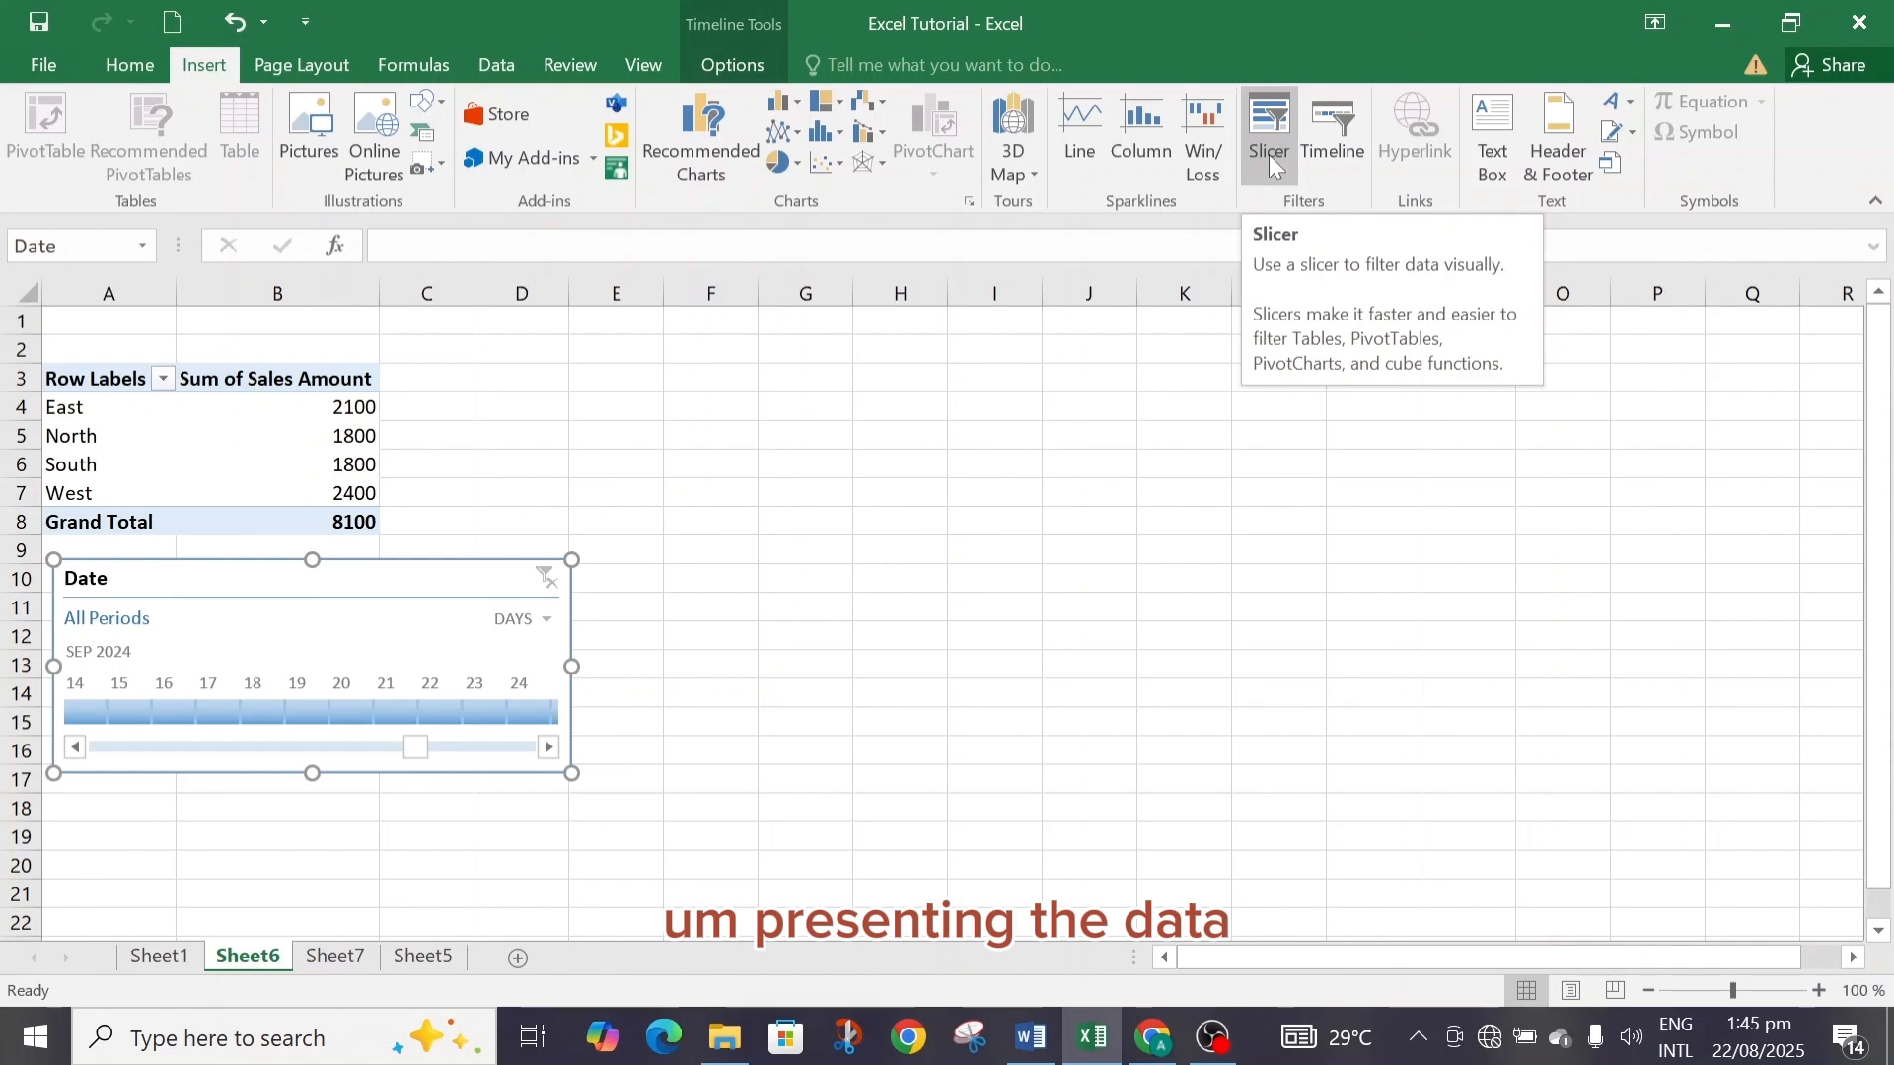
Open Sheet5 and select the Region, Salesperson and Product slicers one by one to review them.
left_click(347, 962)
left_click(408, 956)
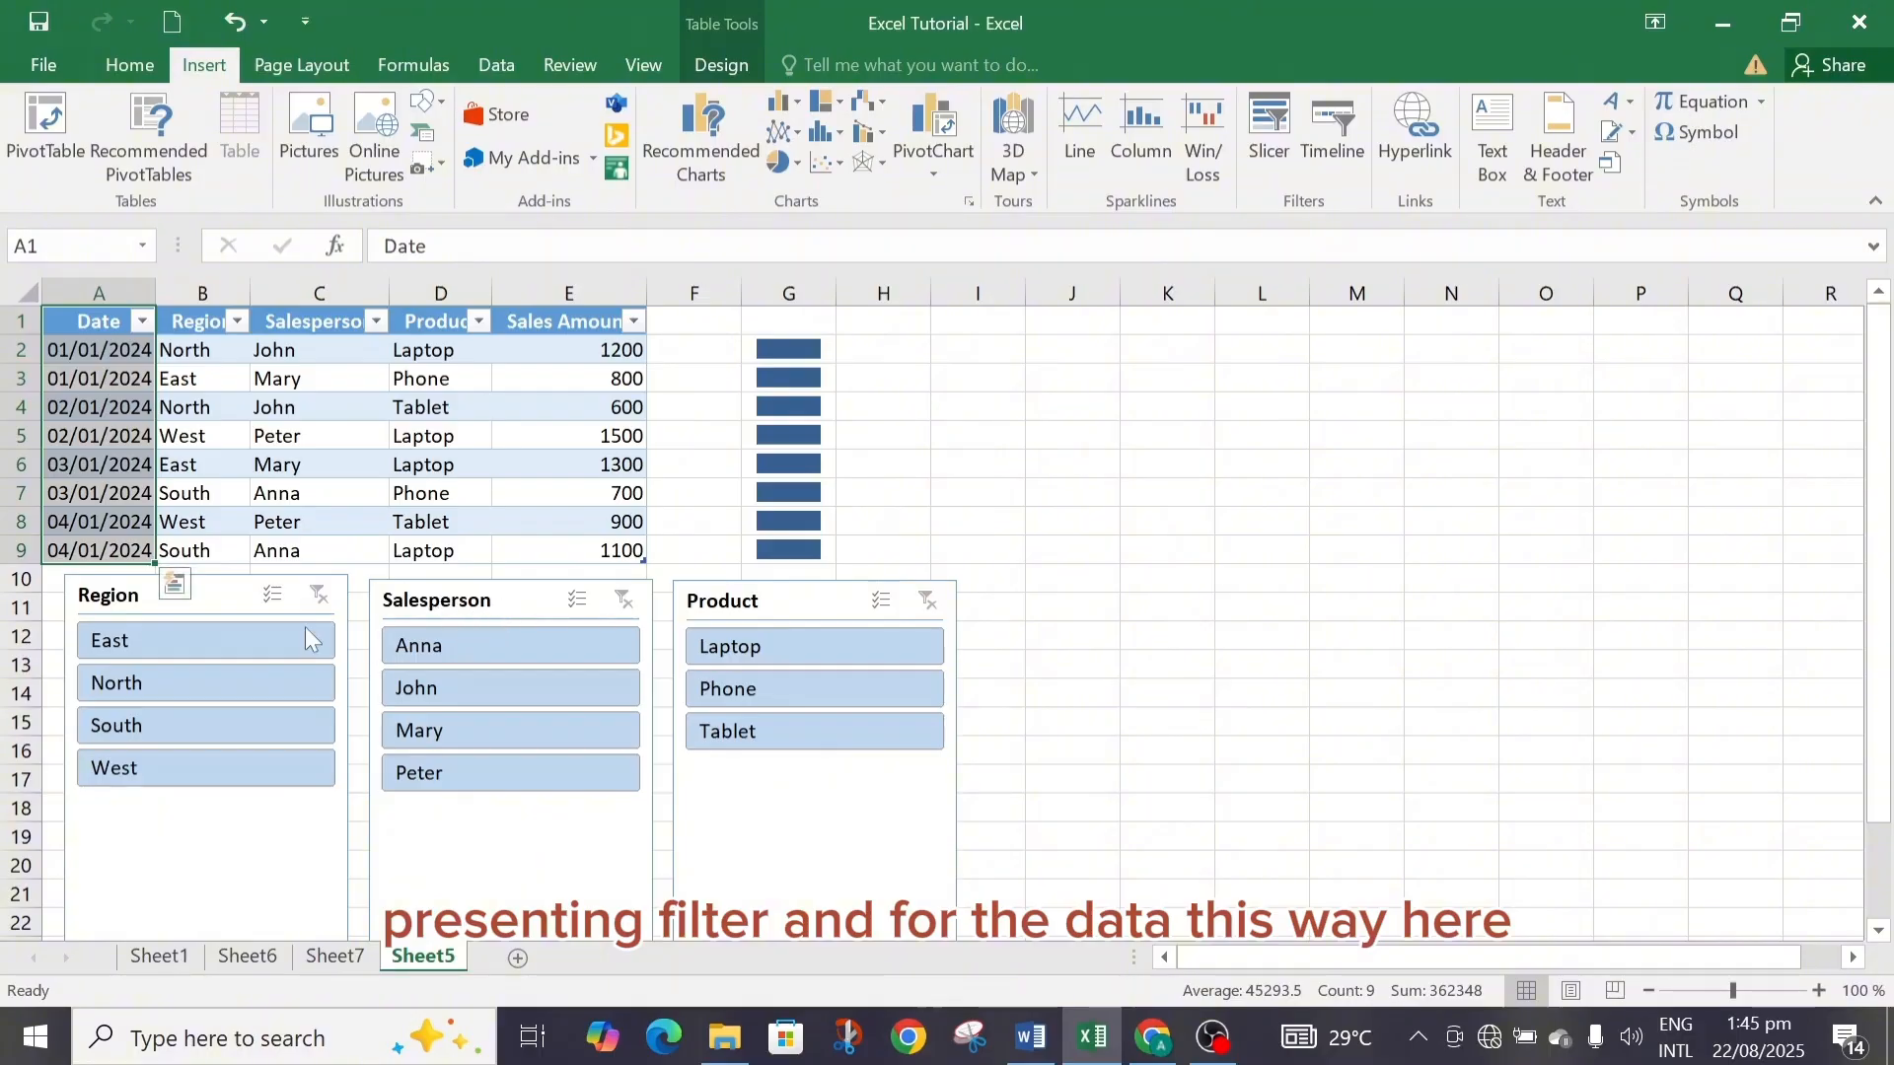
left_click(212, 602)
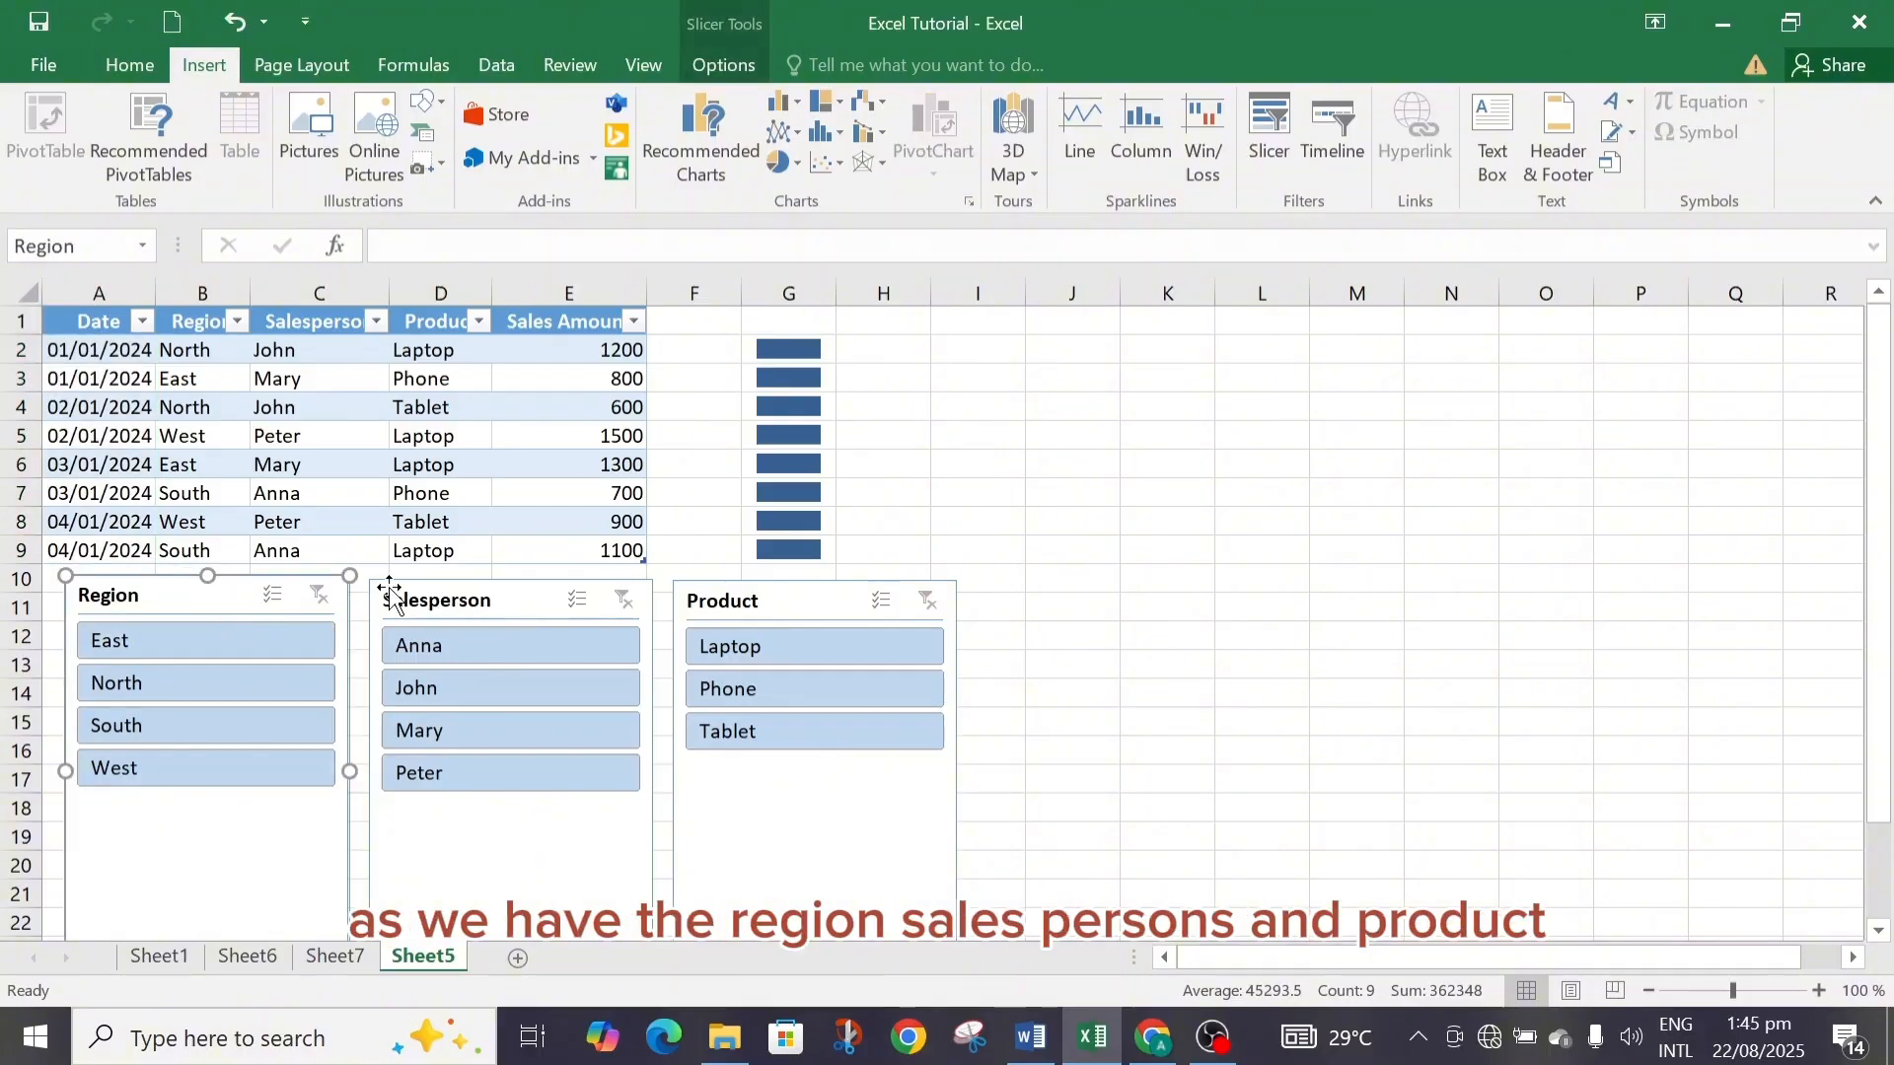
left_click(445, 610)
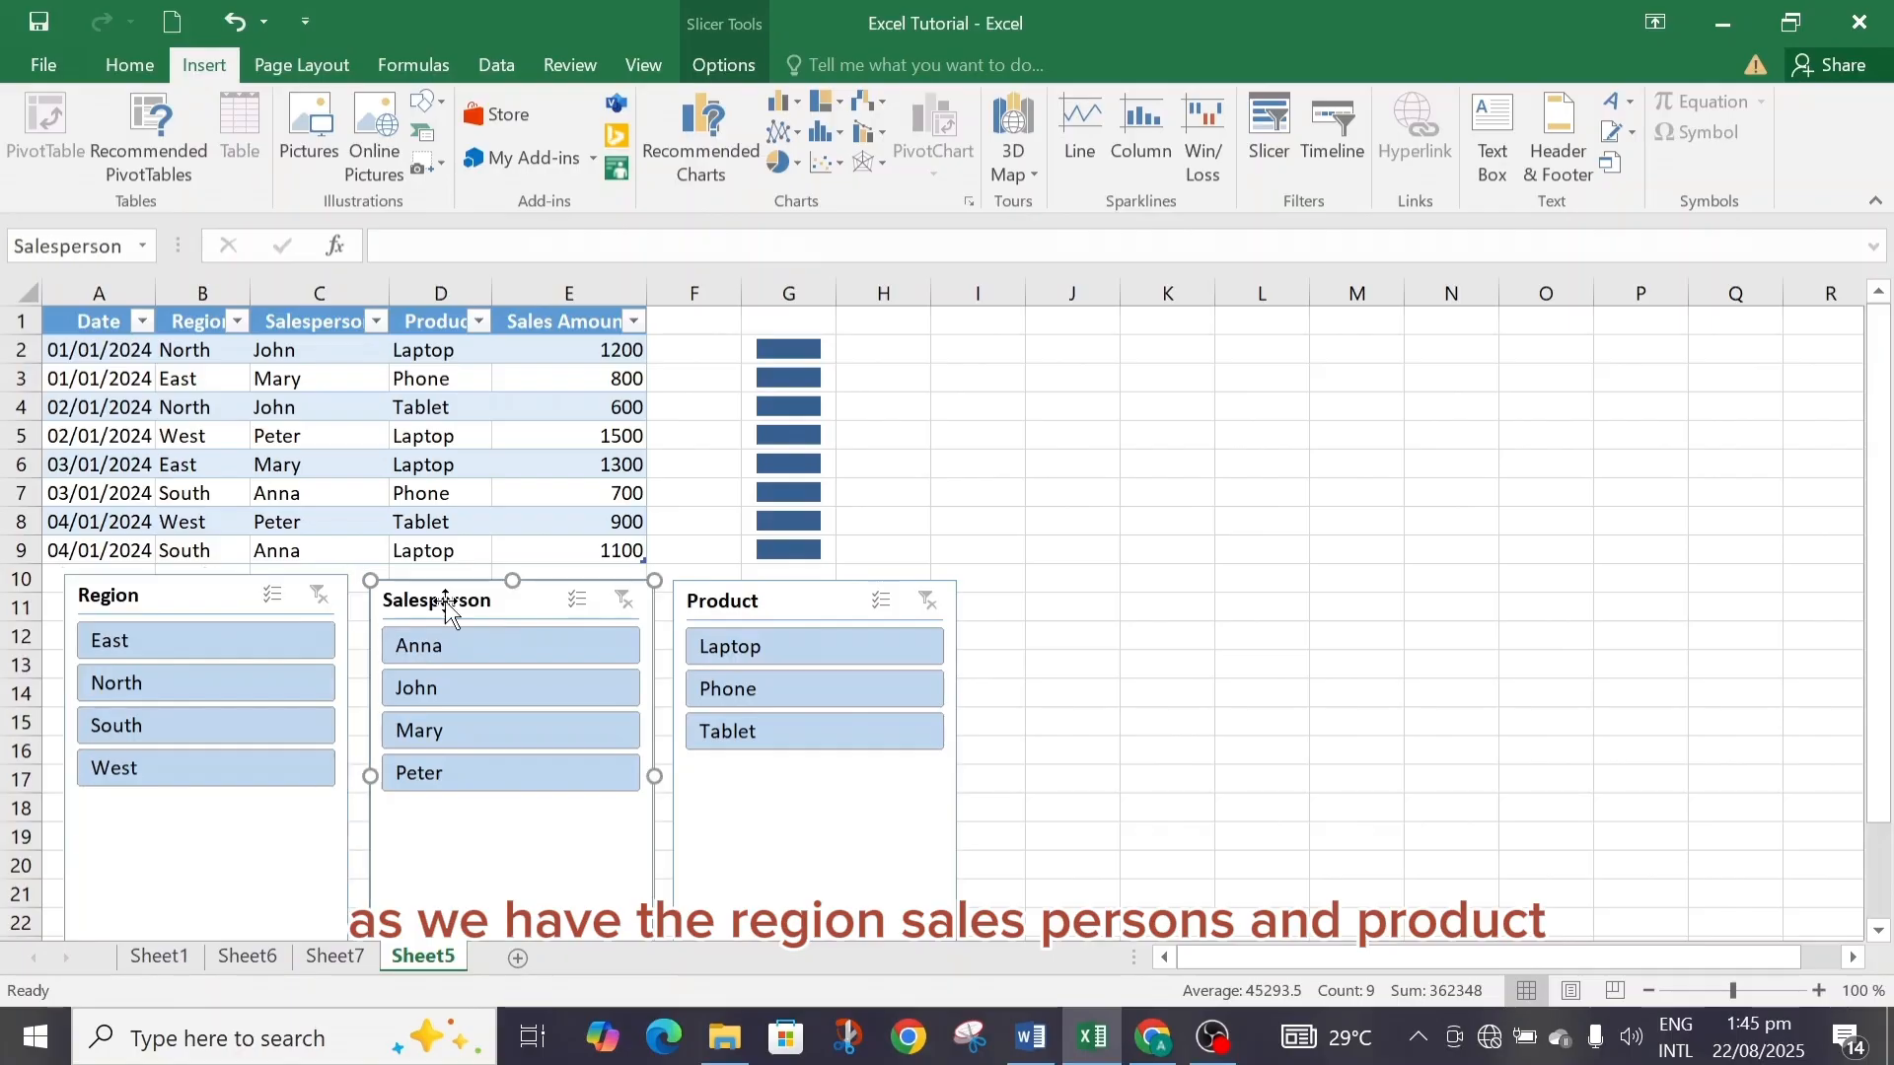
left_click(782, 607)
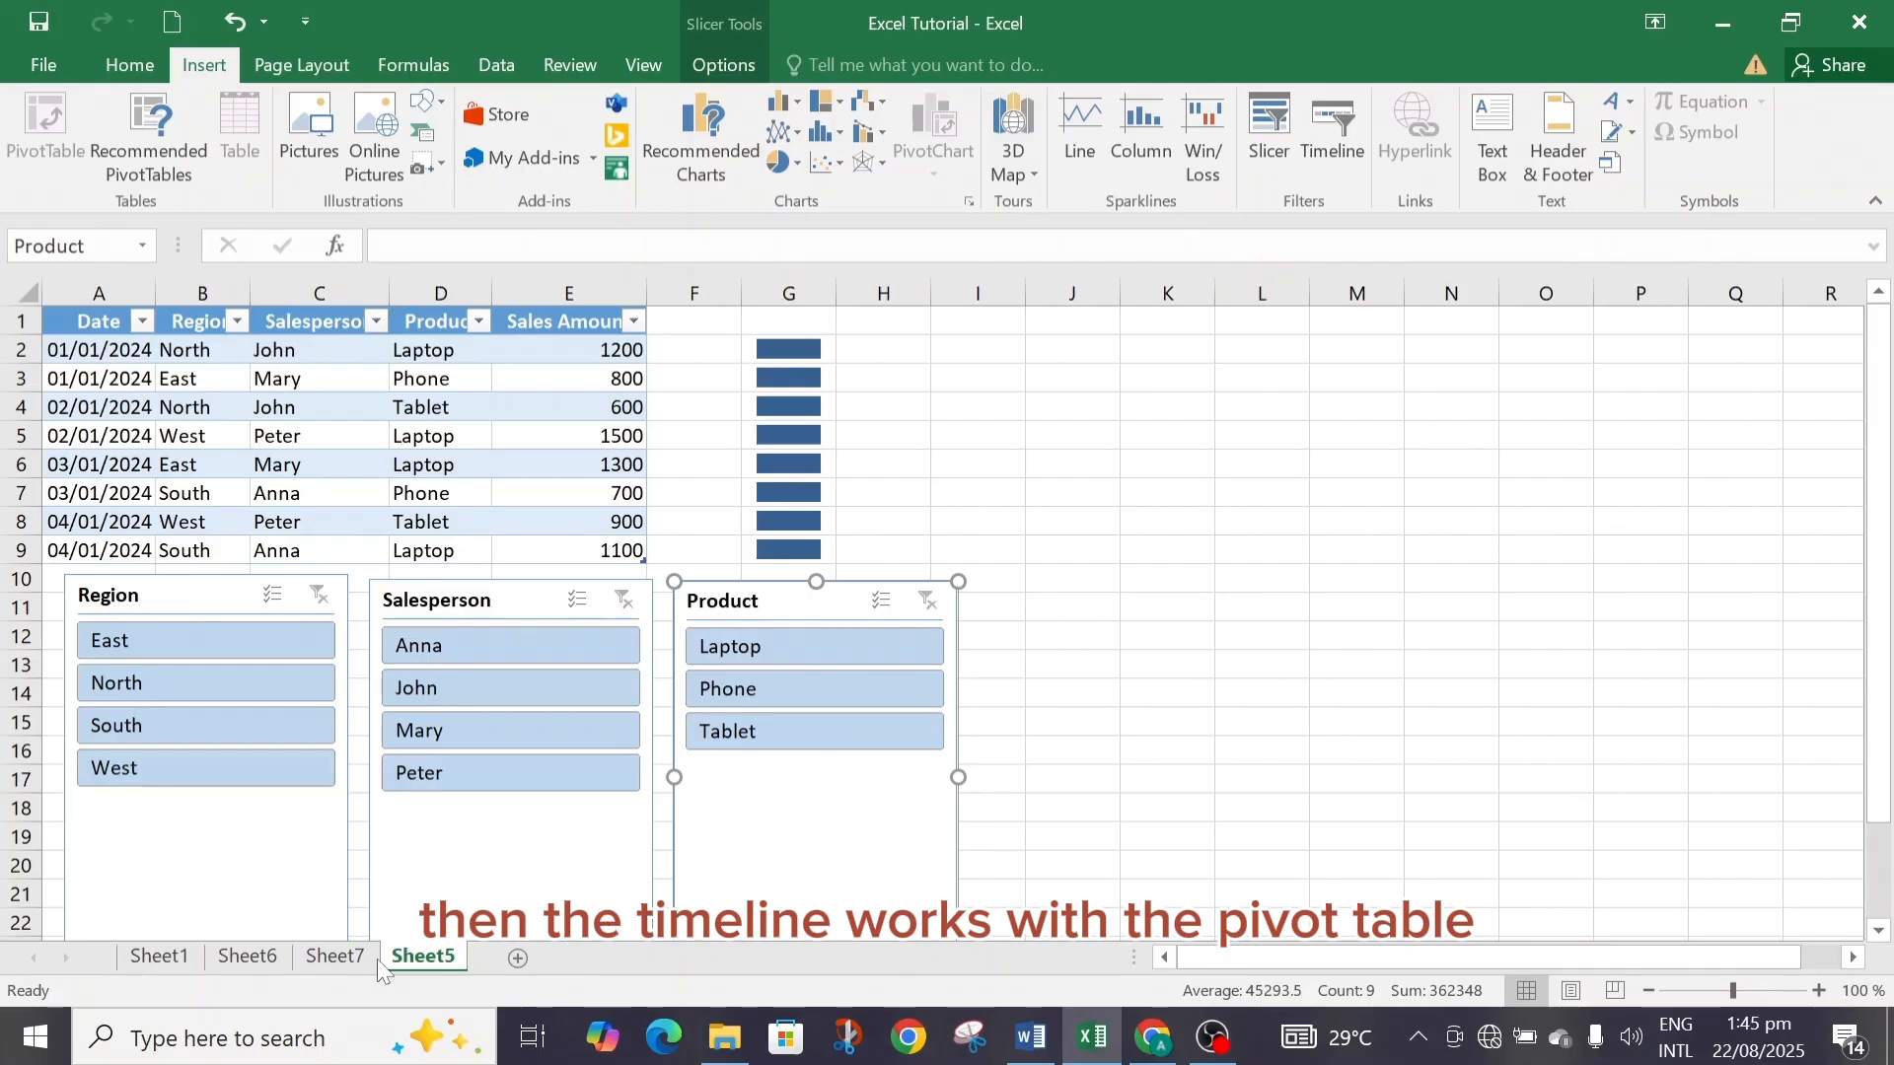
Browse through Sheet7, Sheet6 and Sheet5 before returning to Sheet1's Insert tab summary.
left_click(334, 957)
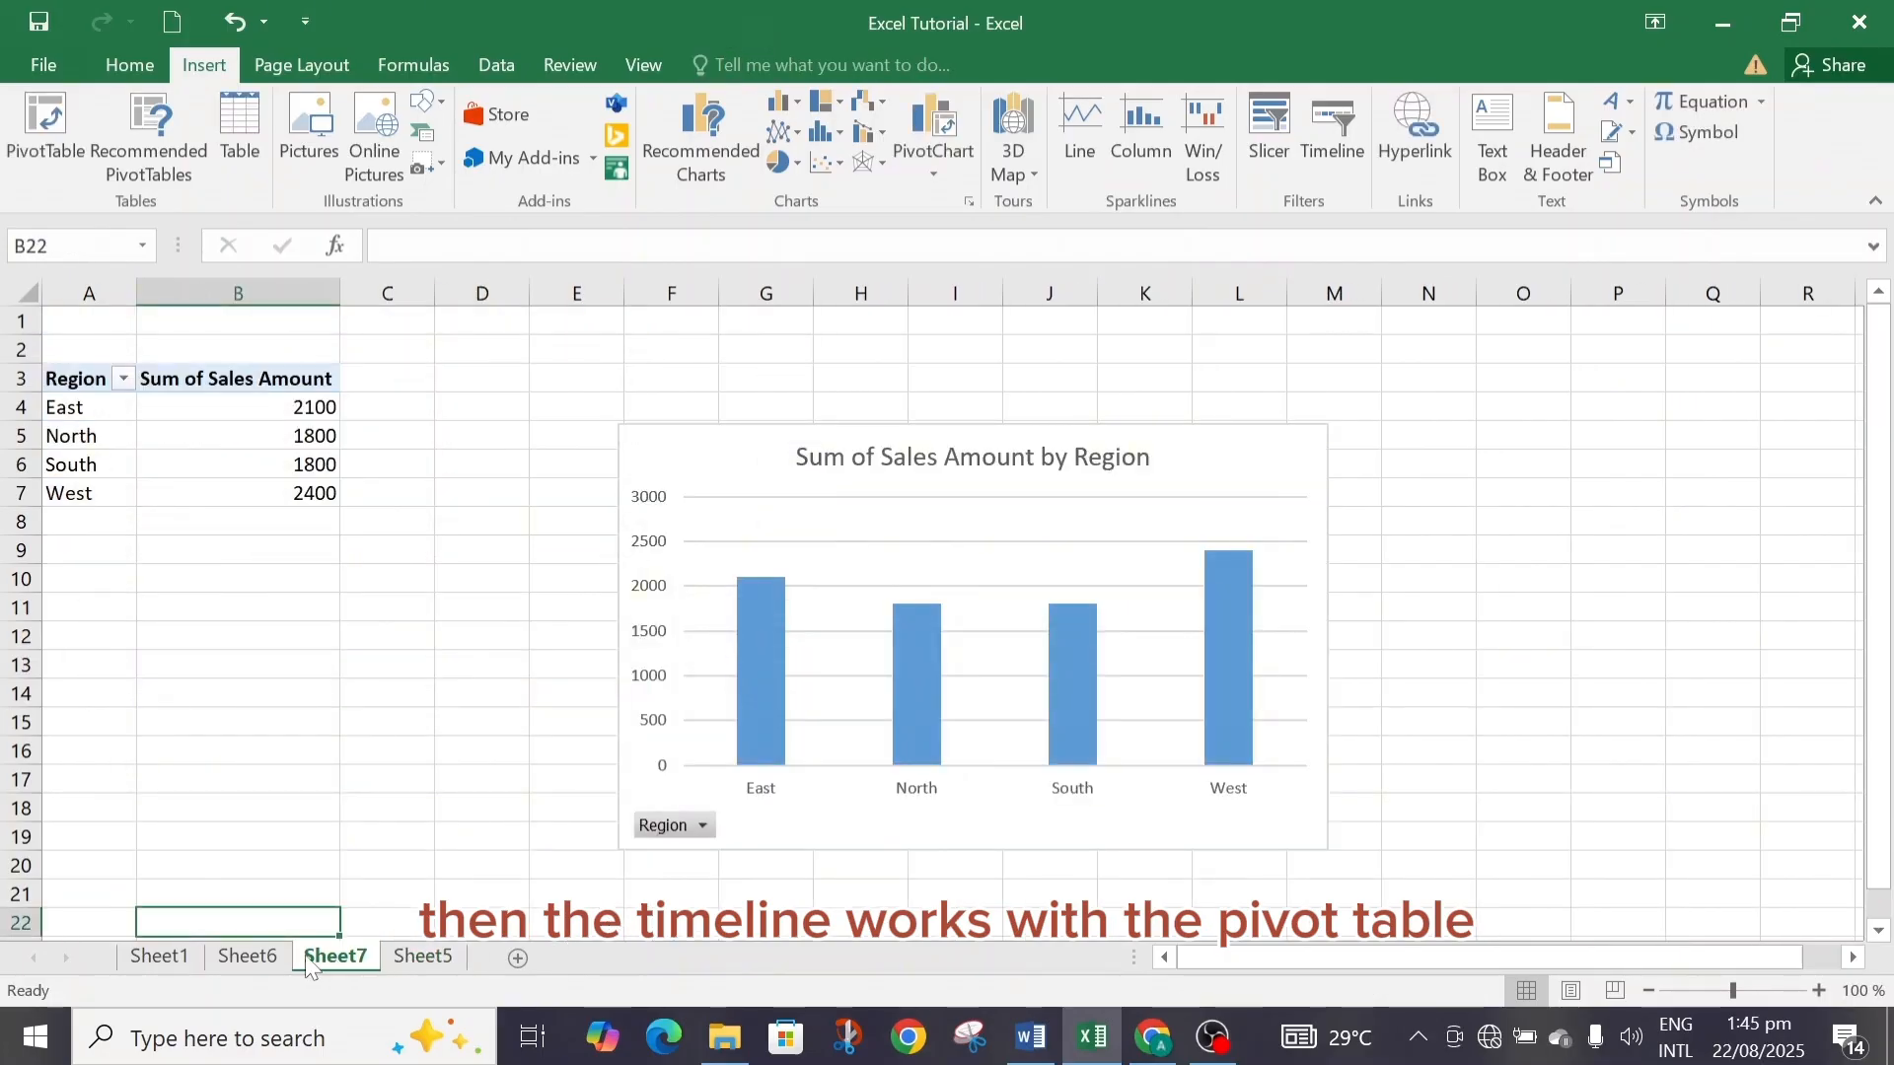
left_click(249, 957)
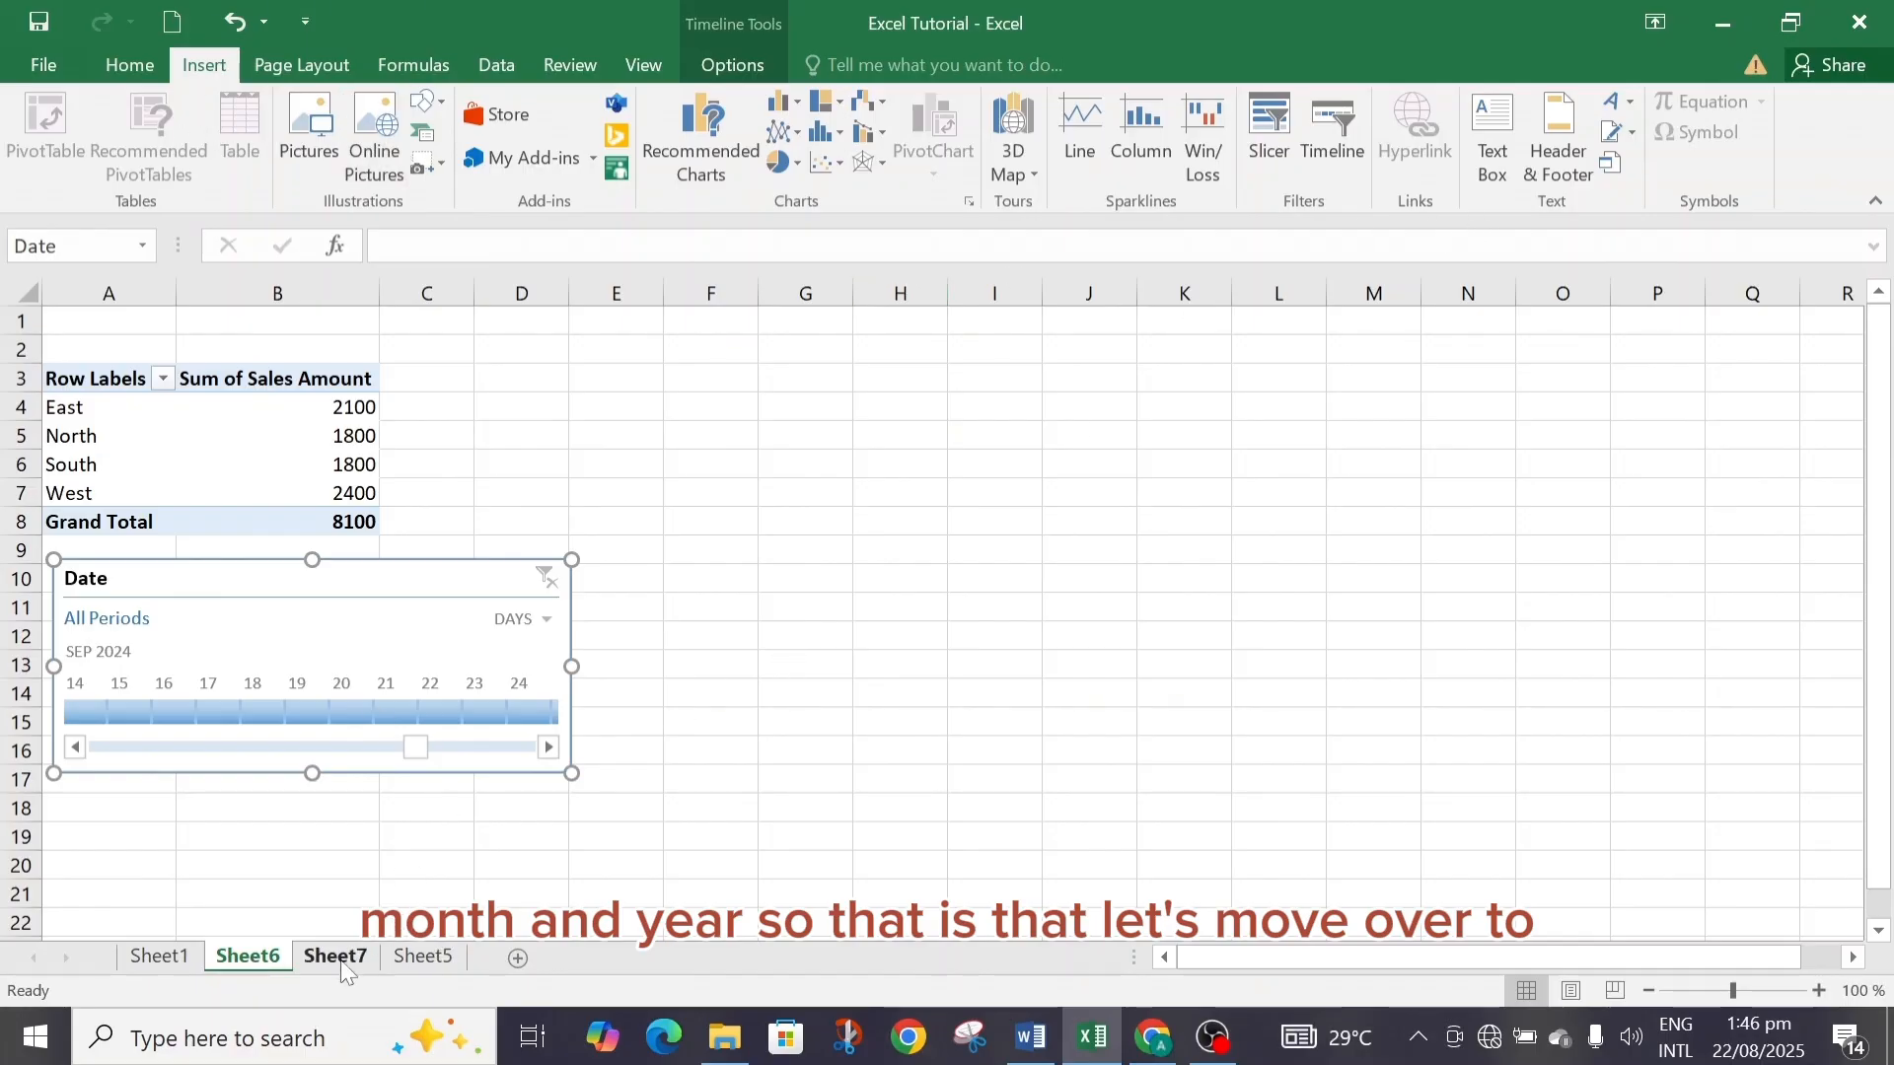
left_click(424, 955)
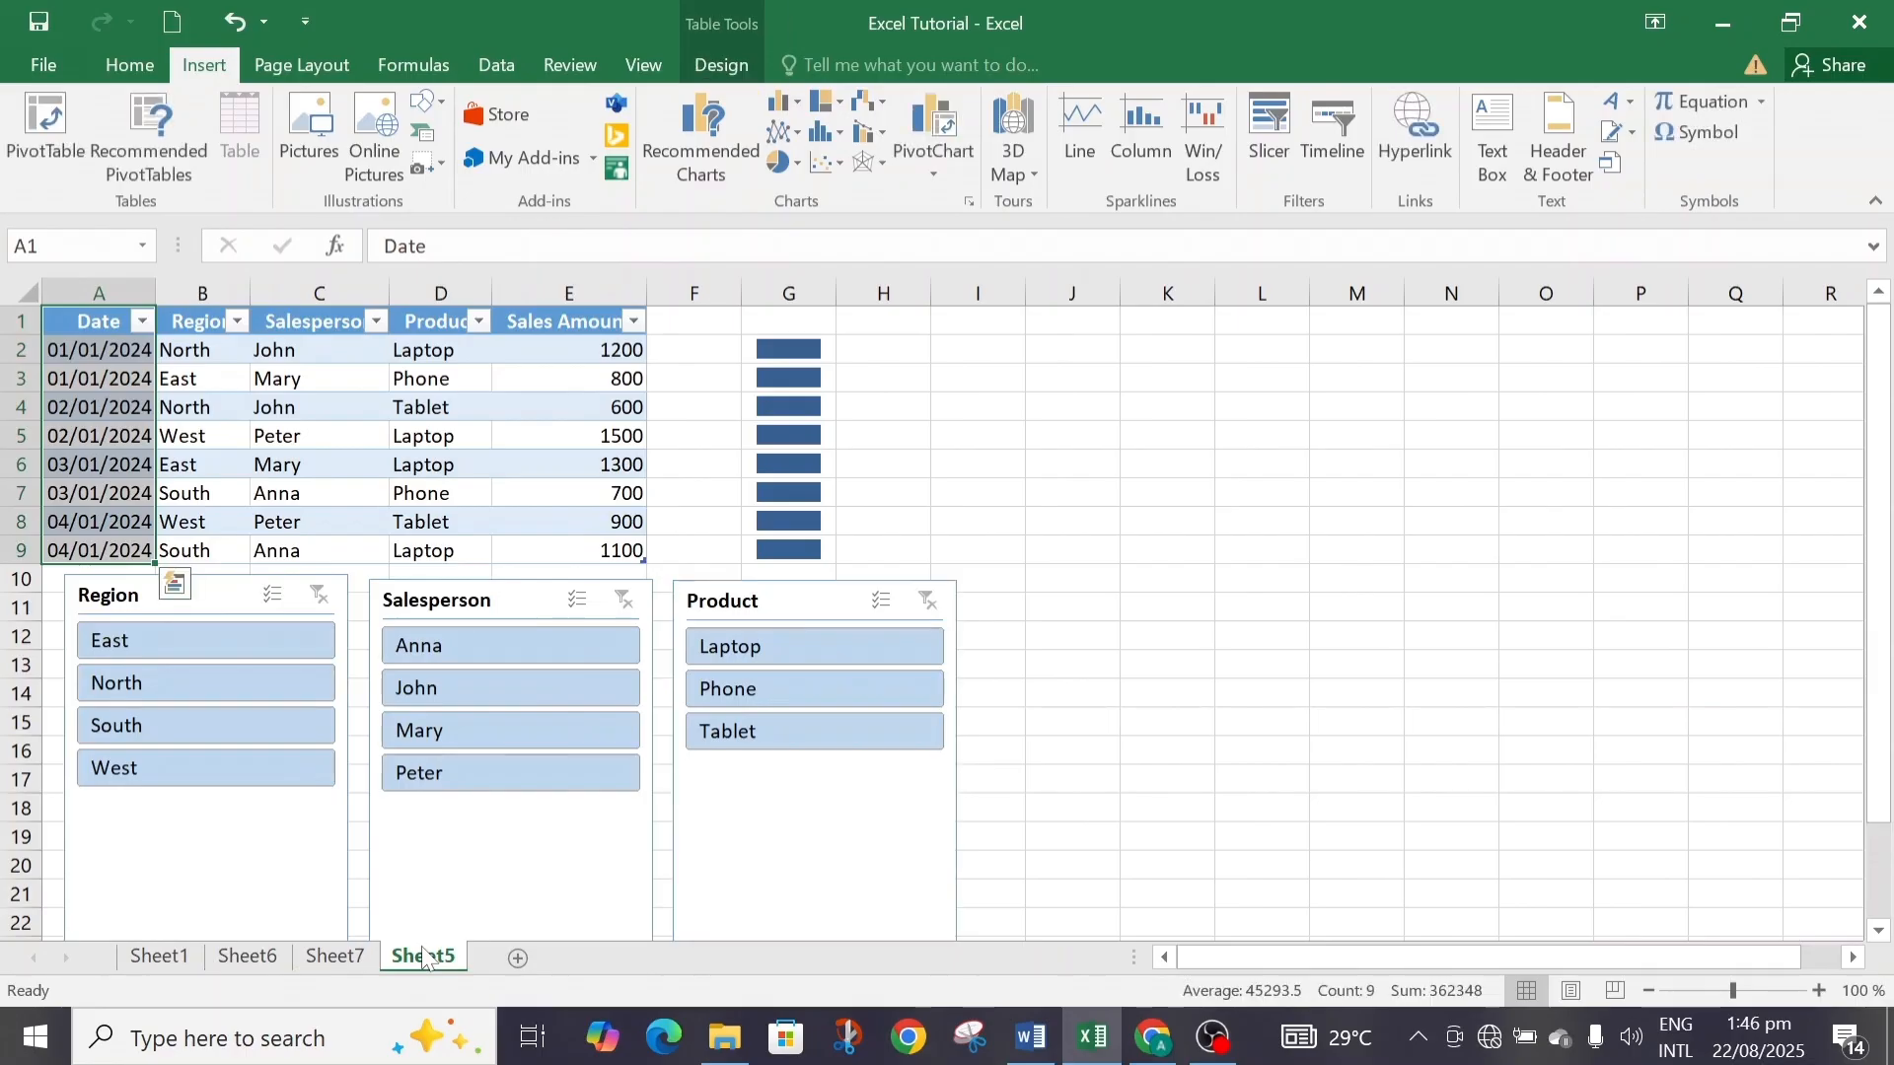
left_click(160, 958)
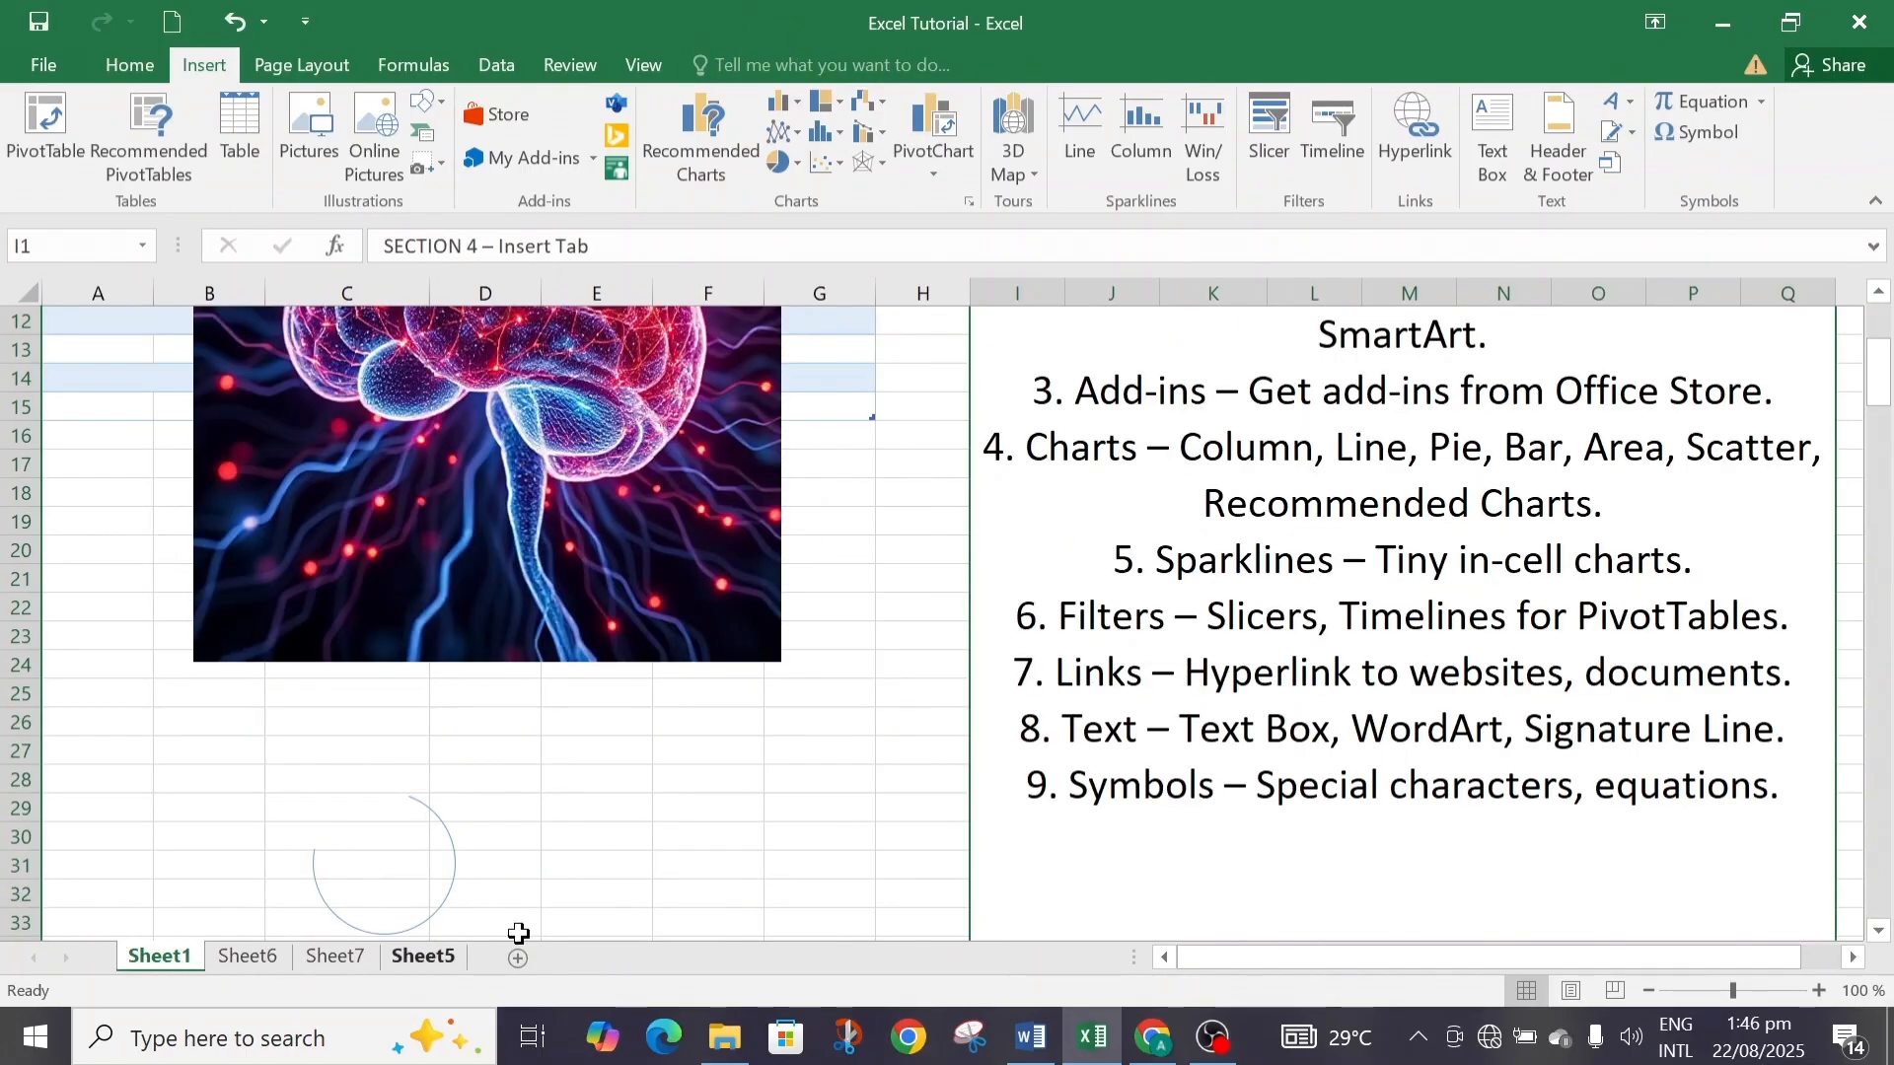
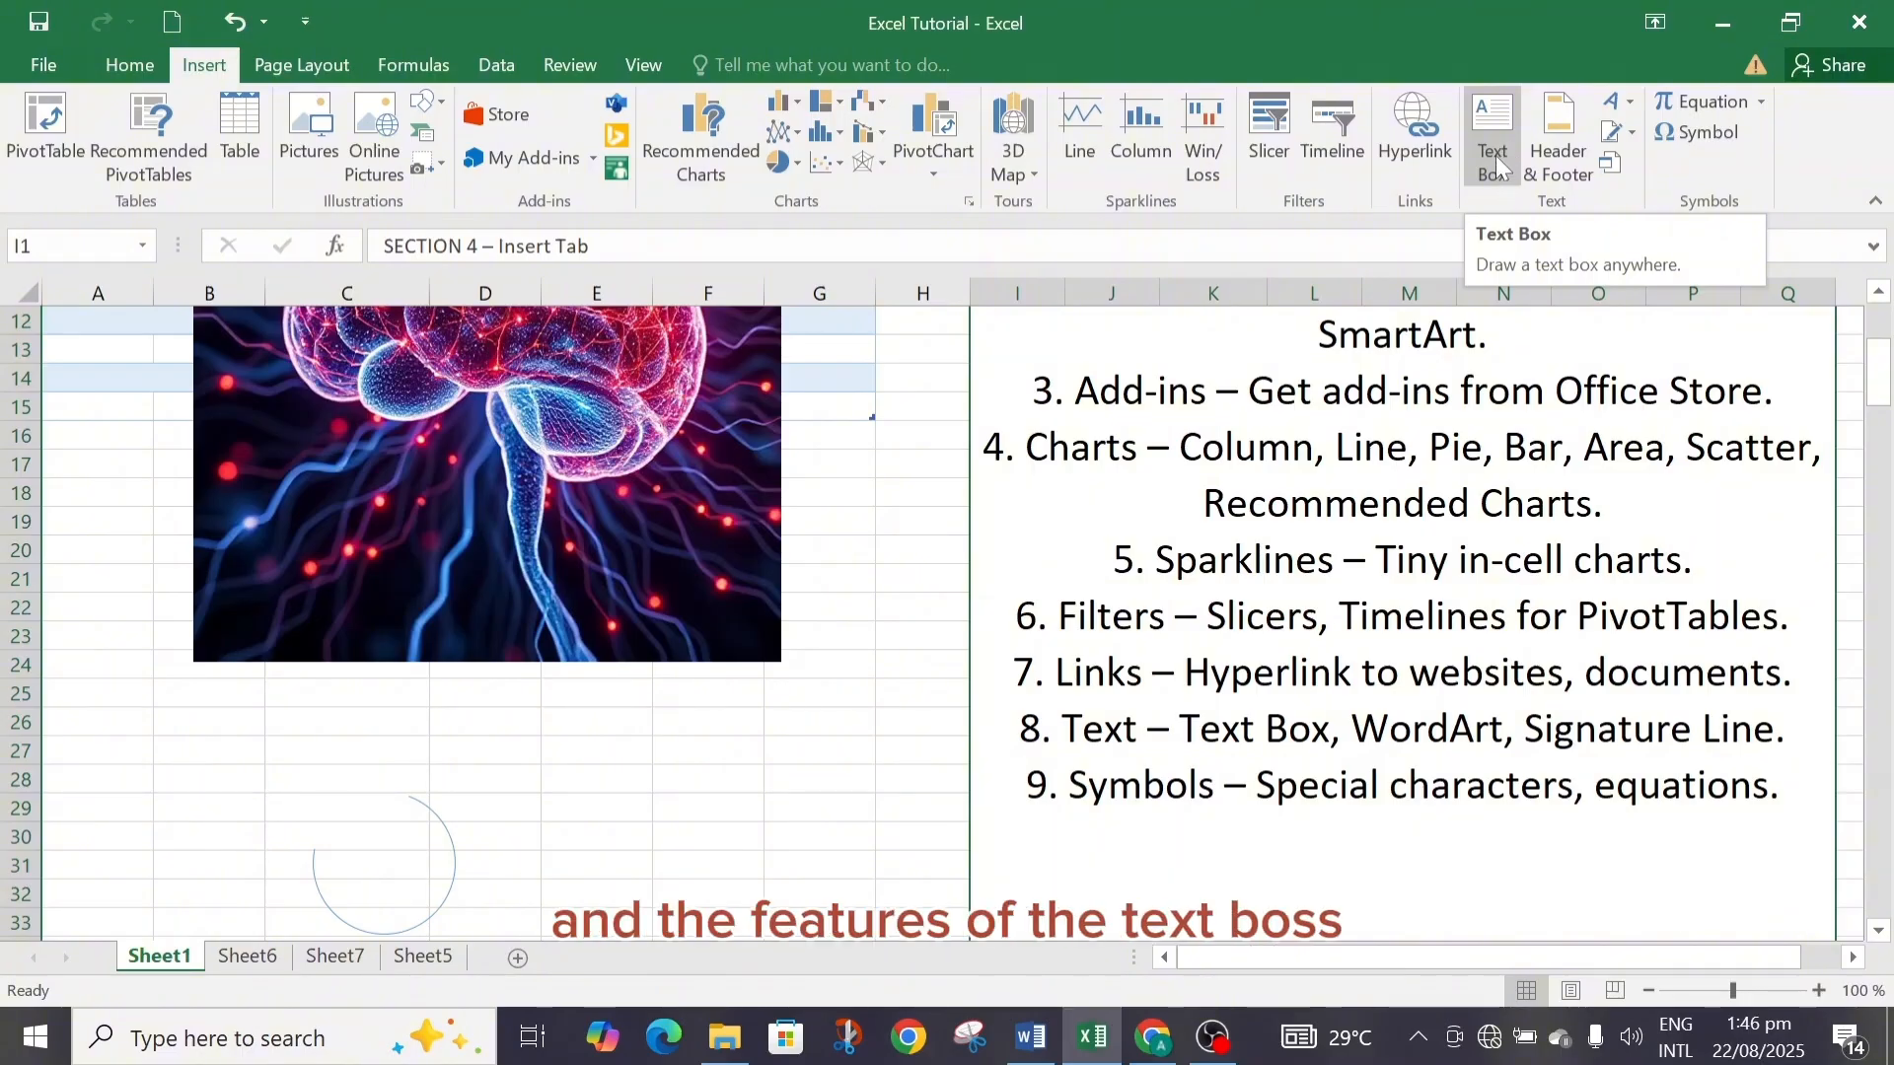
Open the WordArt style gallery and close it without choosing a style.
left_click(1489, 152)
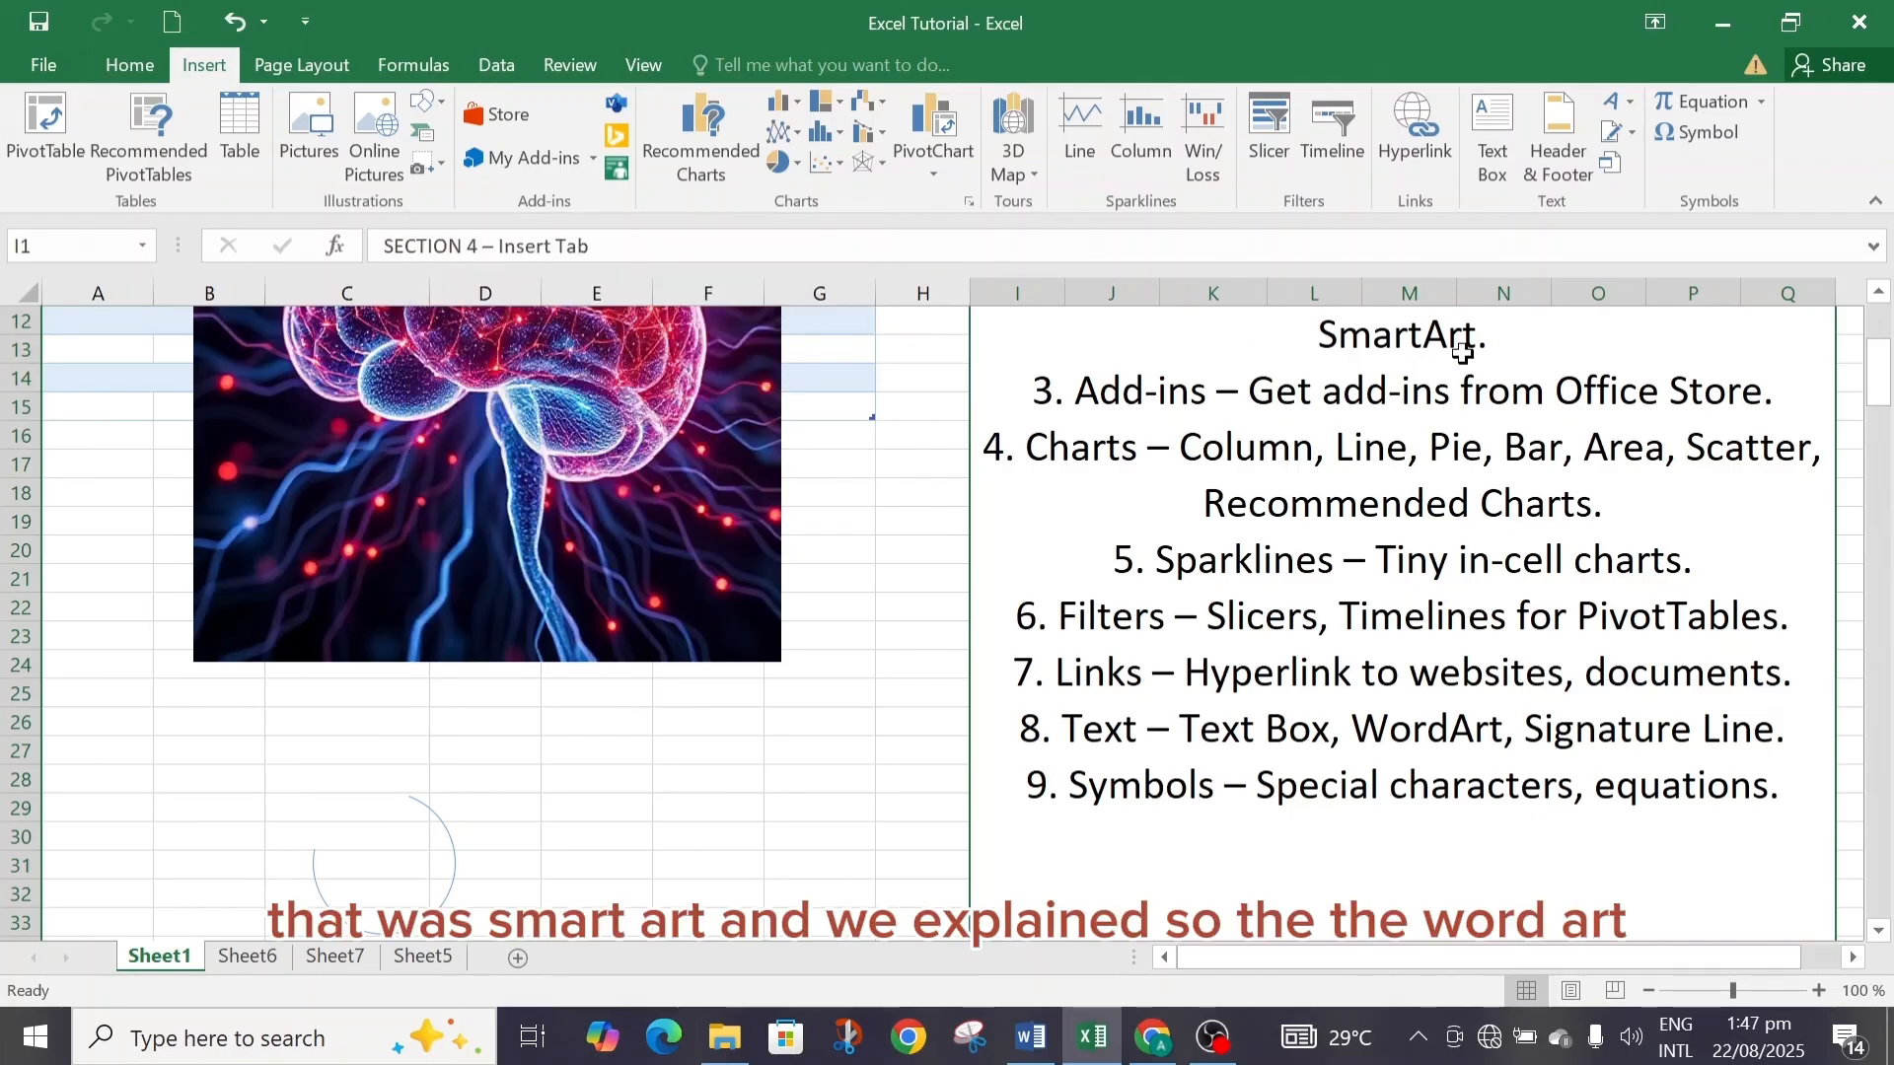
left_click(1631, 103)
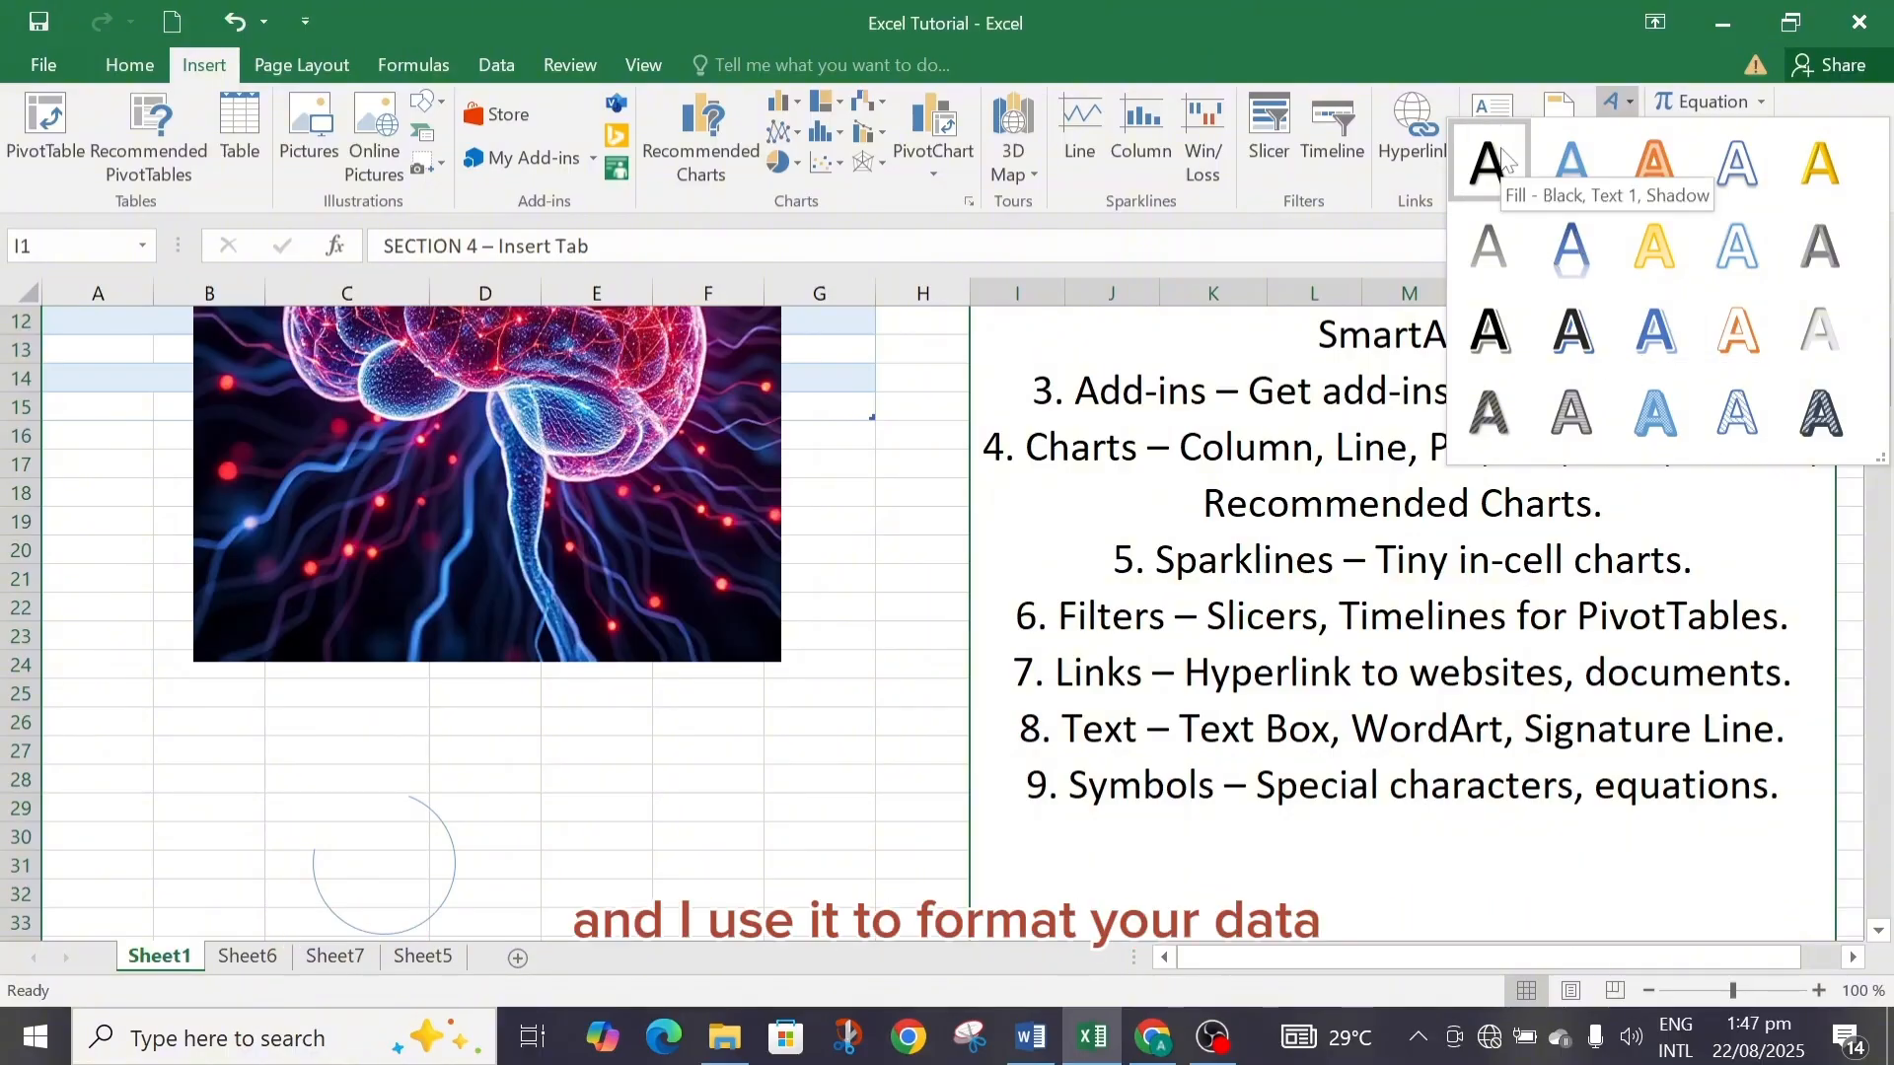
left_click(1380, 248)
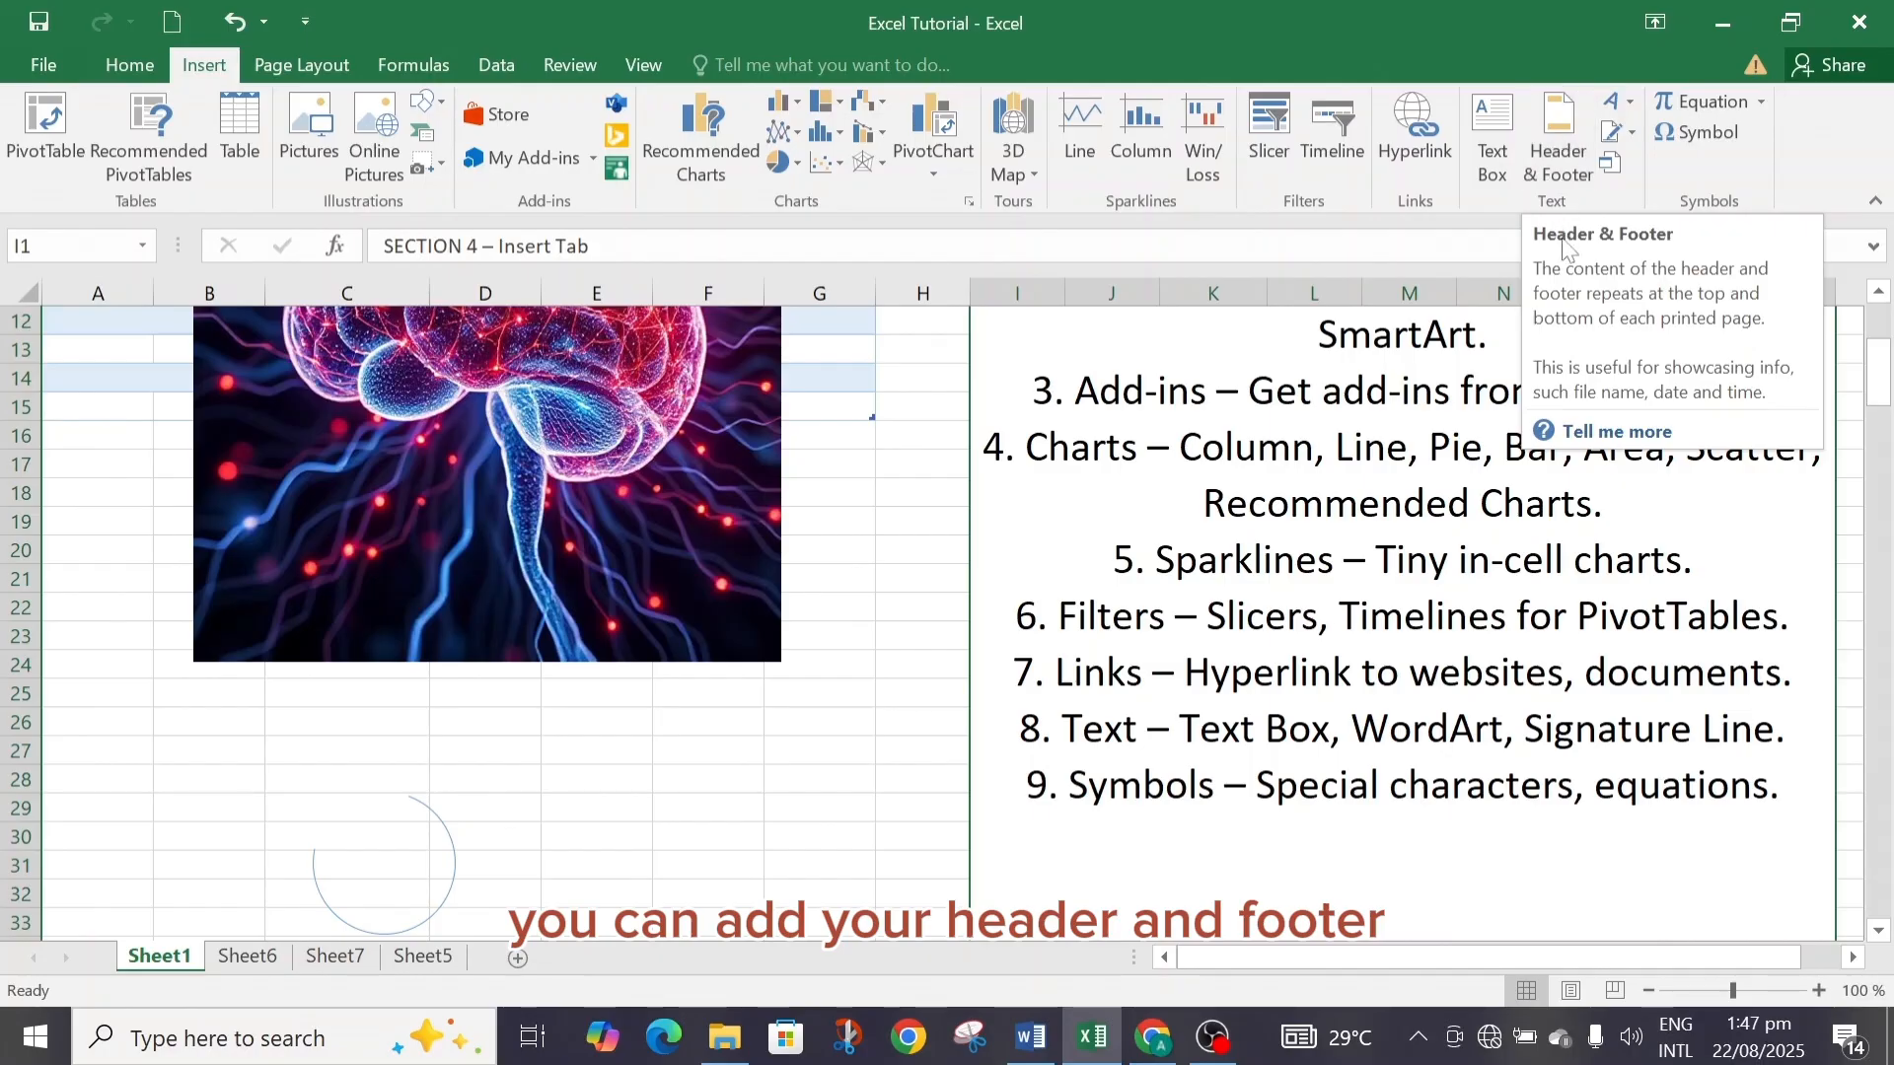
Add a header to the sheet with Sales Report in its centre section.
left_click(1559, 140)
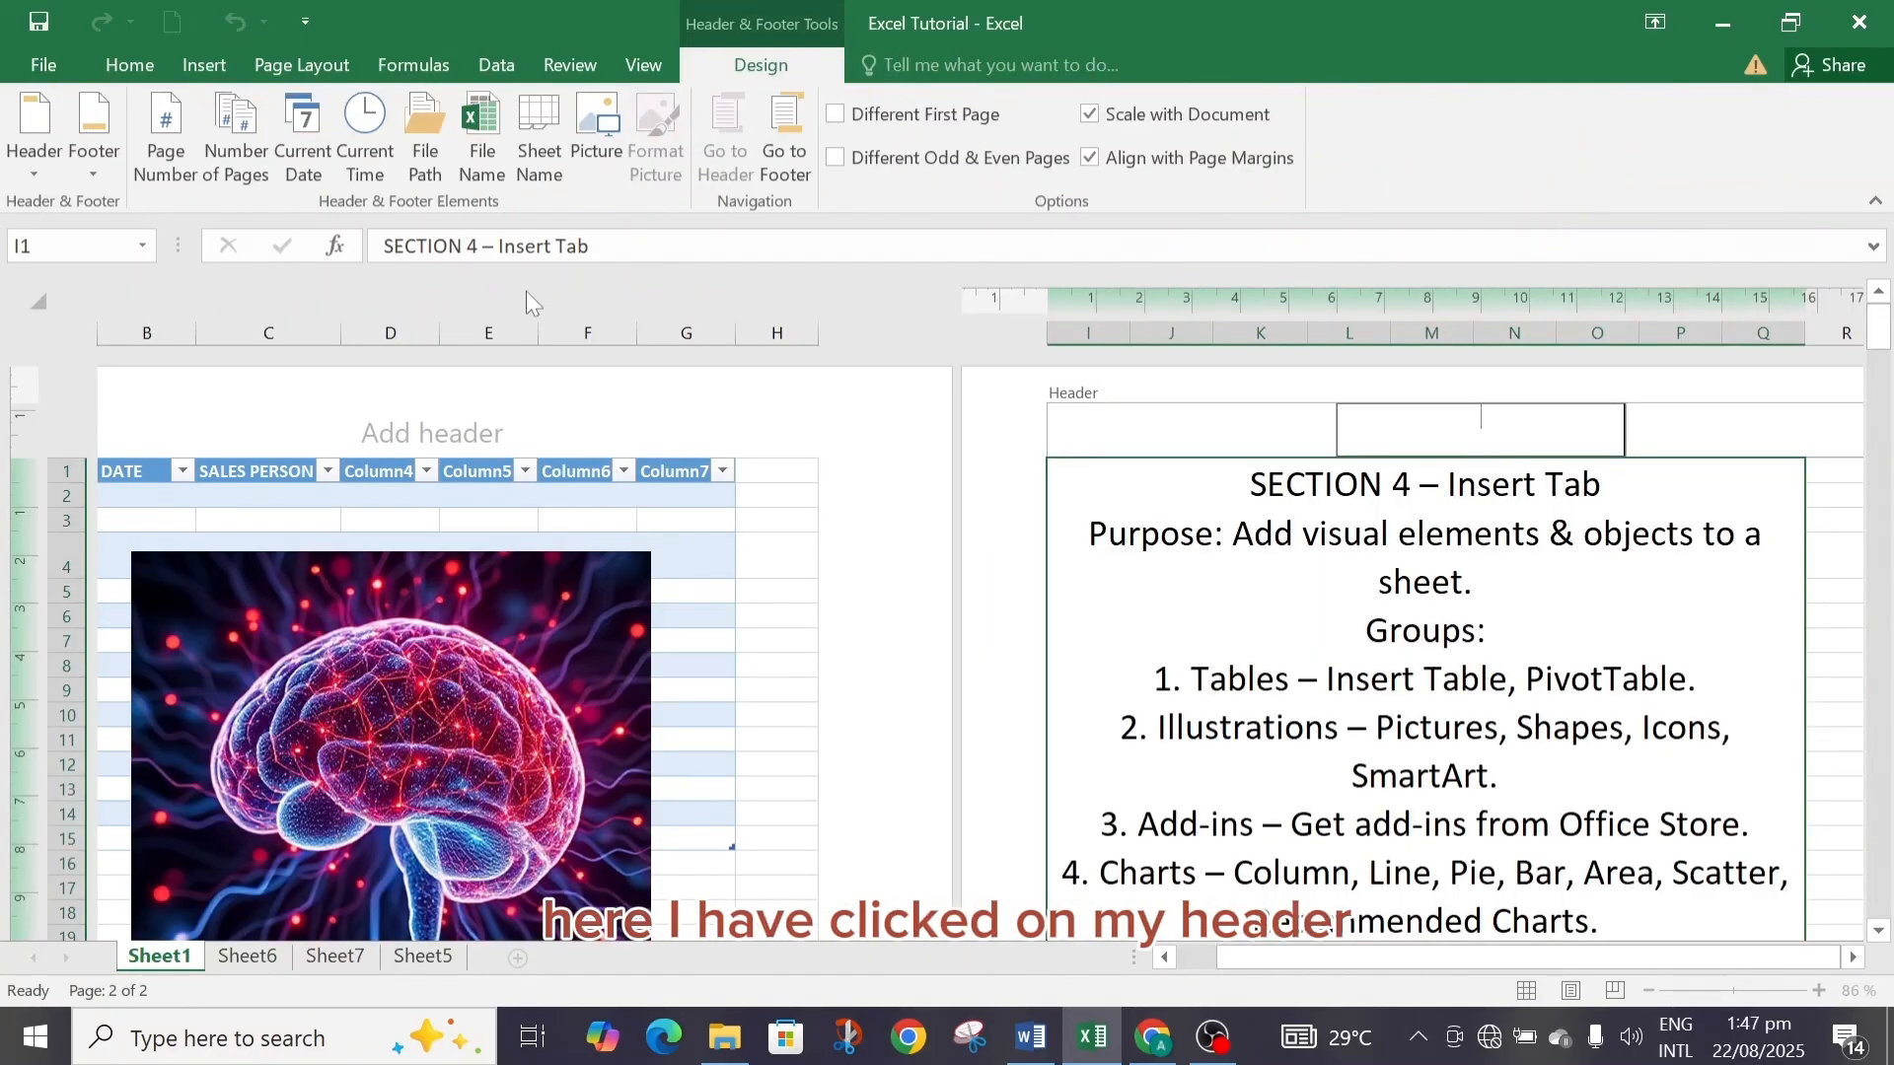
left_click(425, 442)
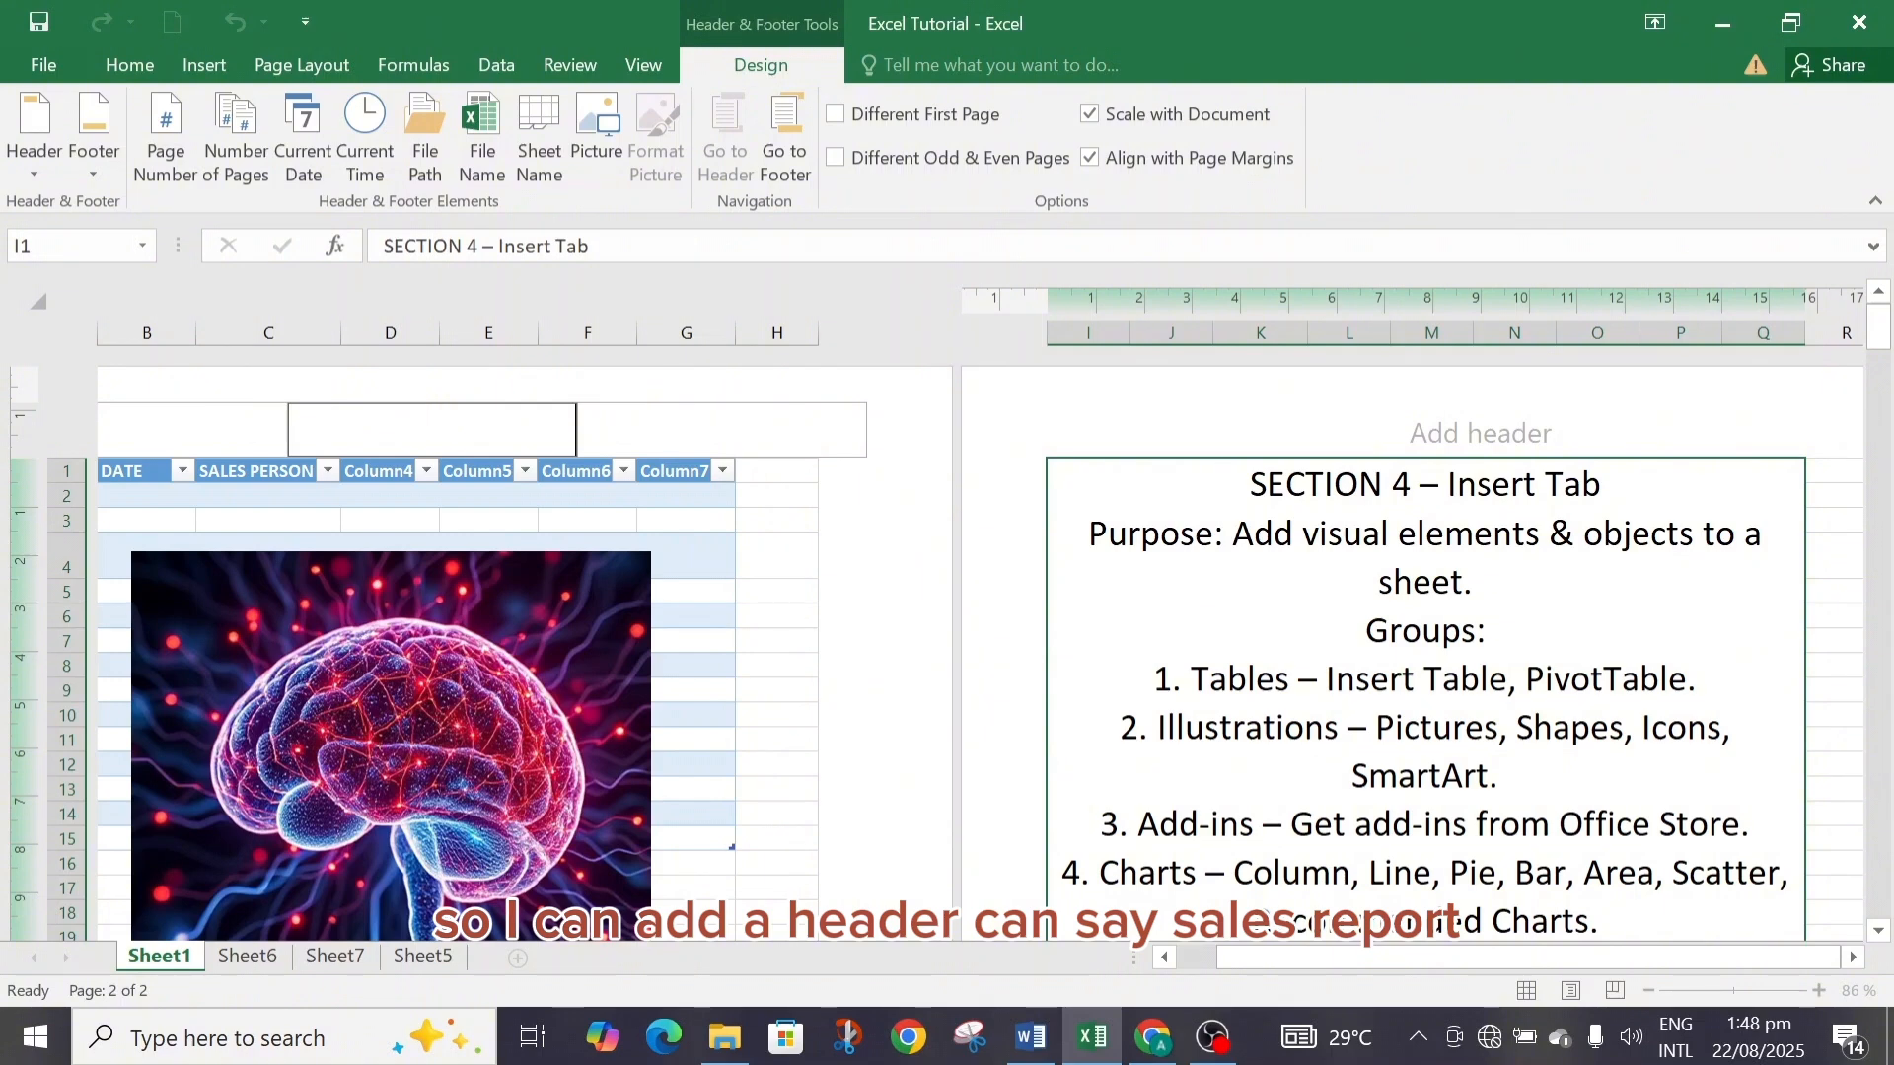
type("S")
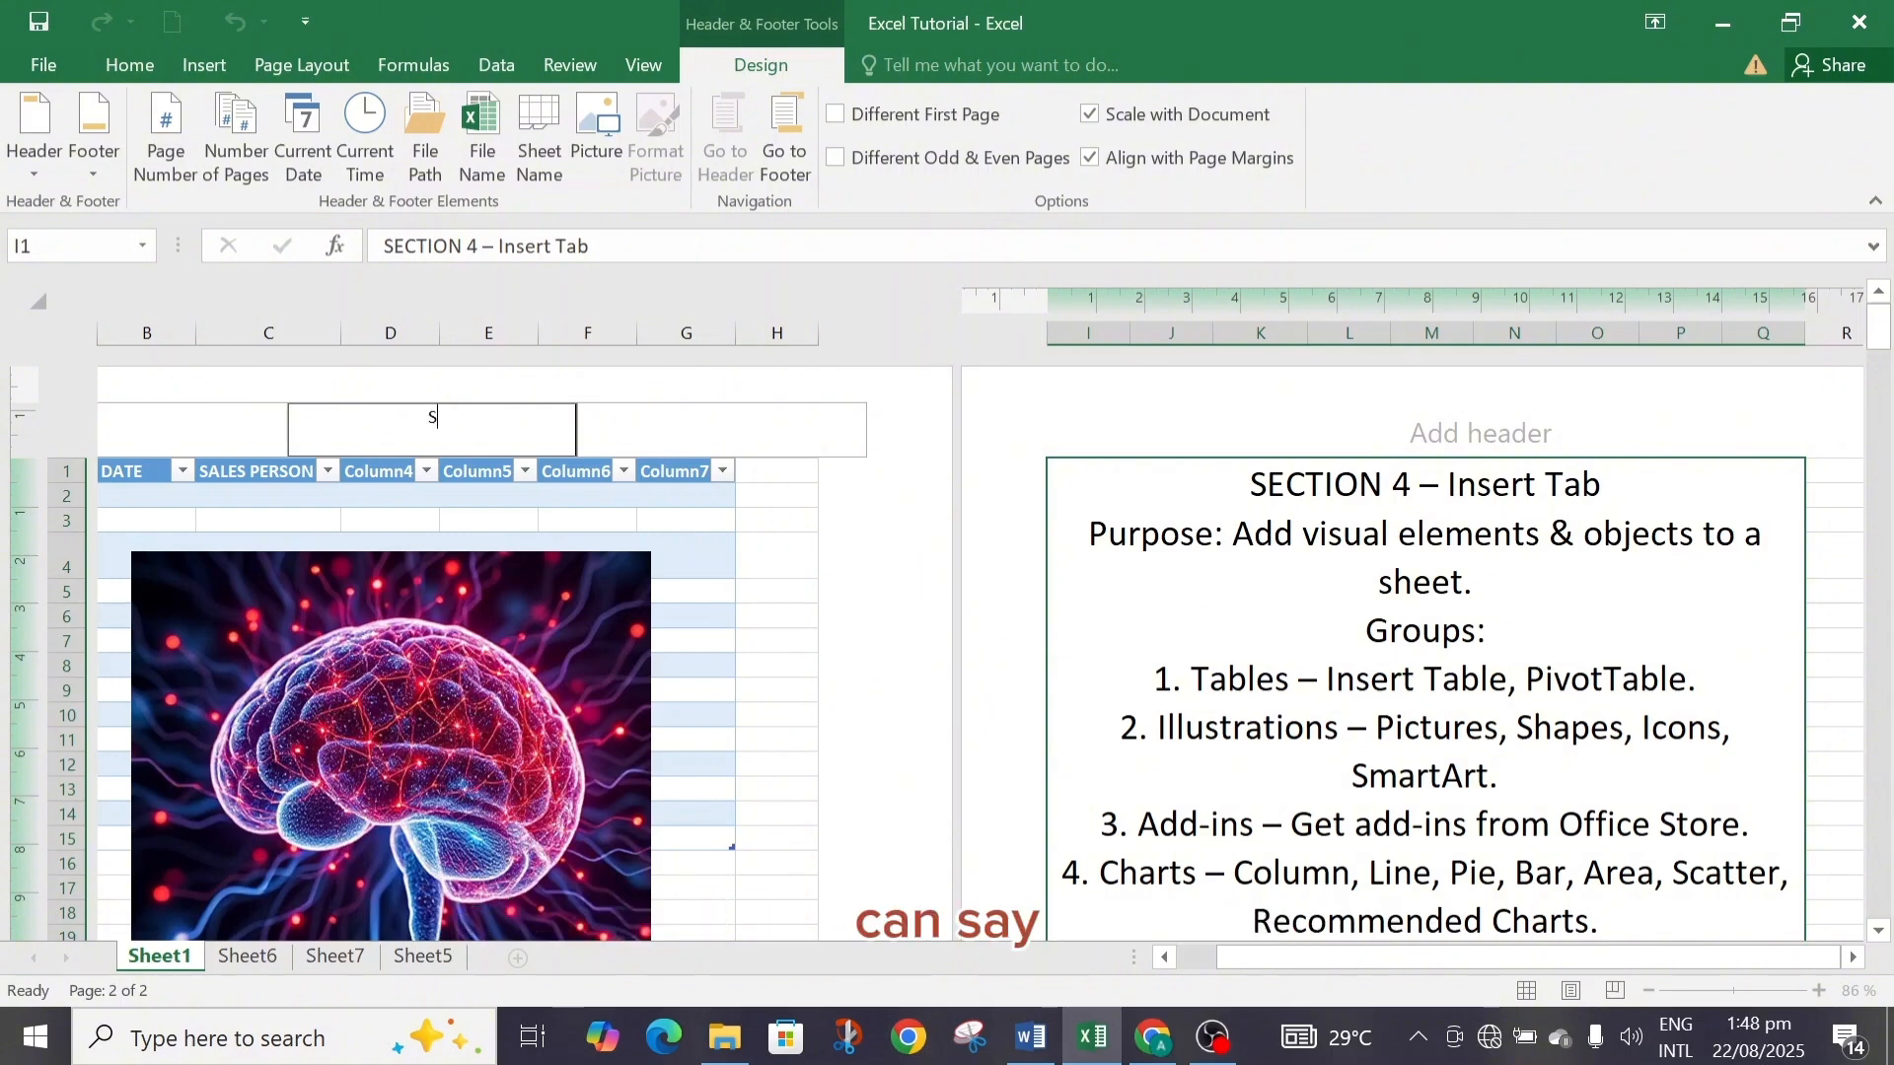
type("ales")
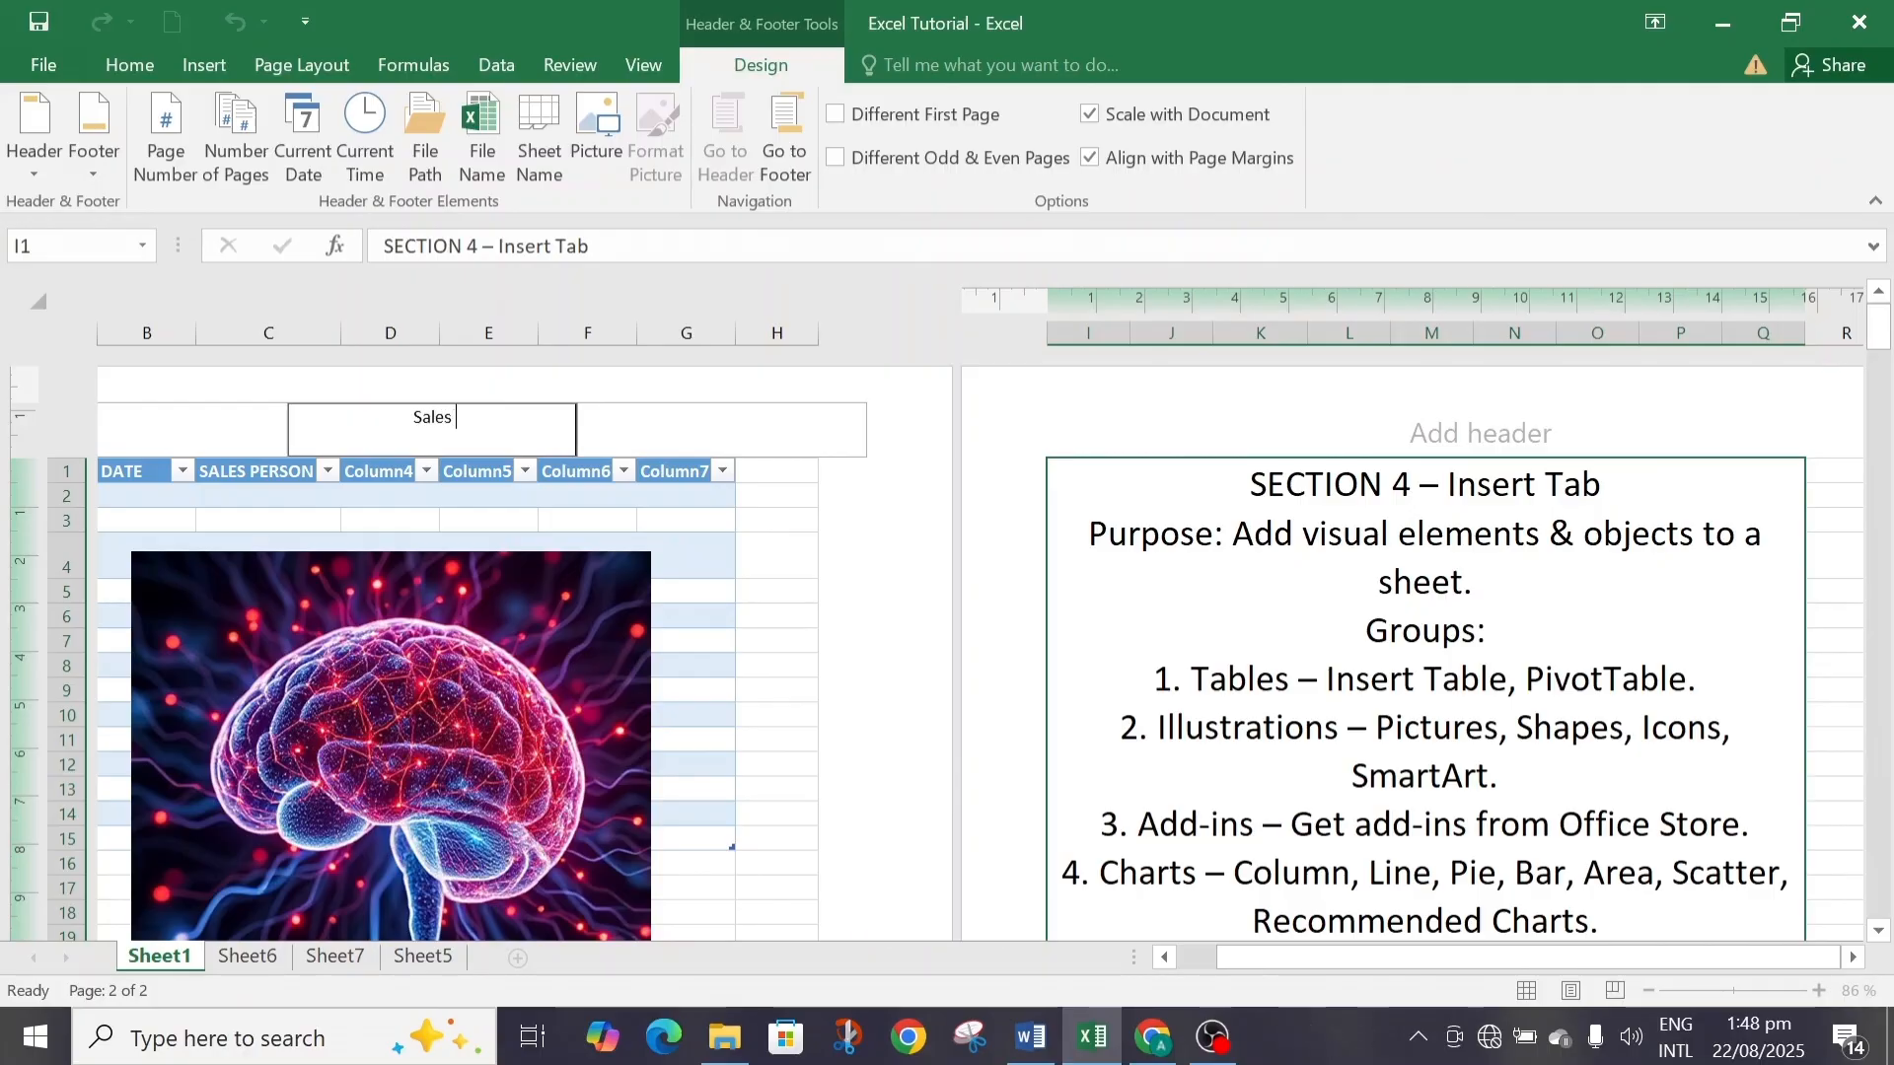
type(" Report")
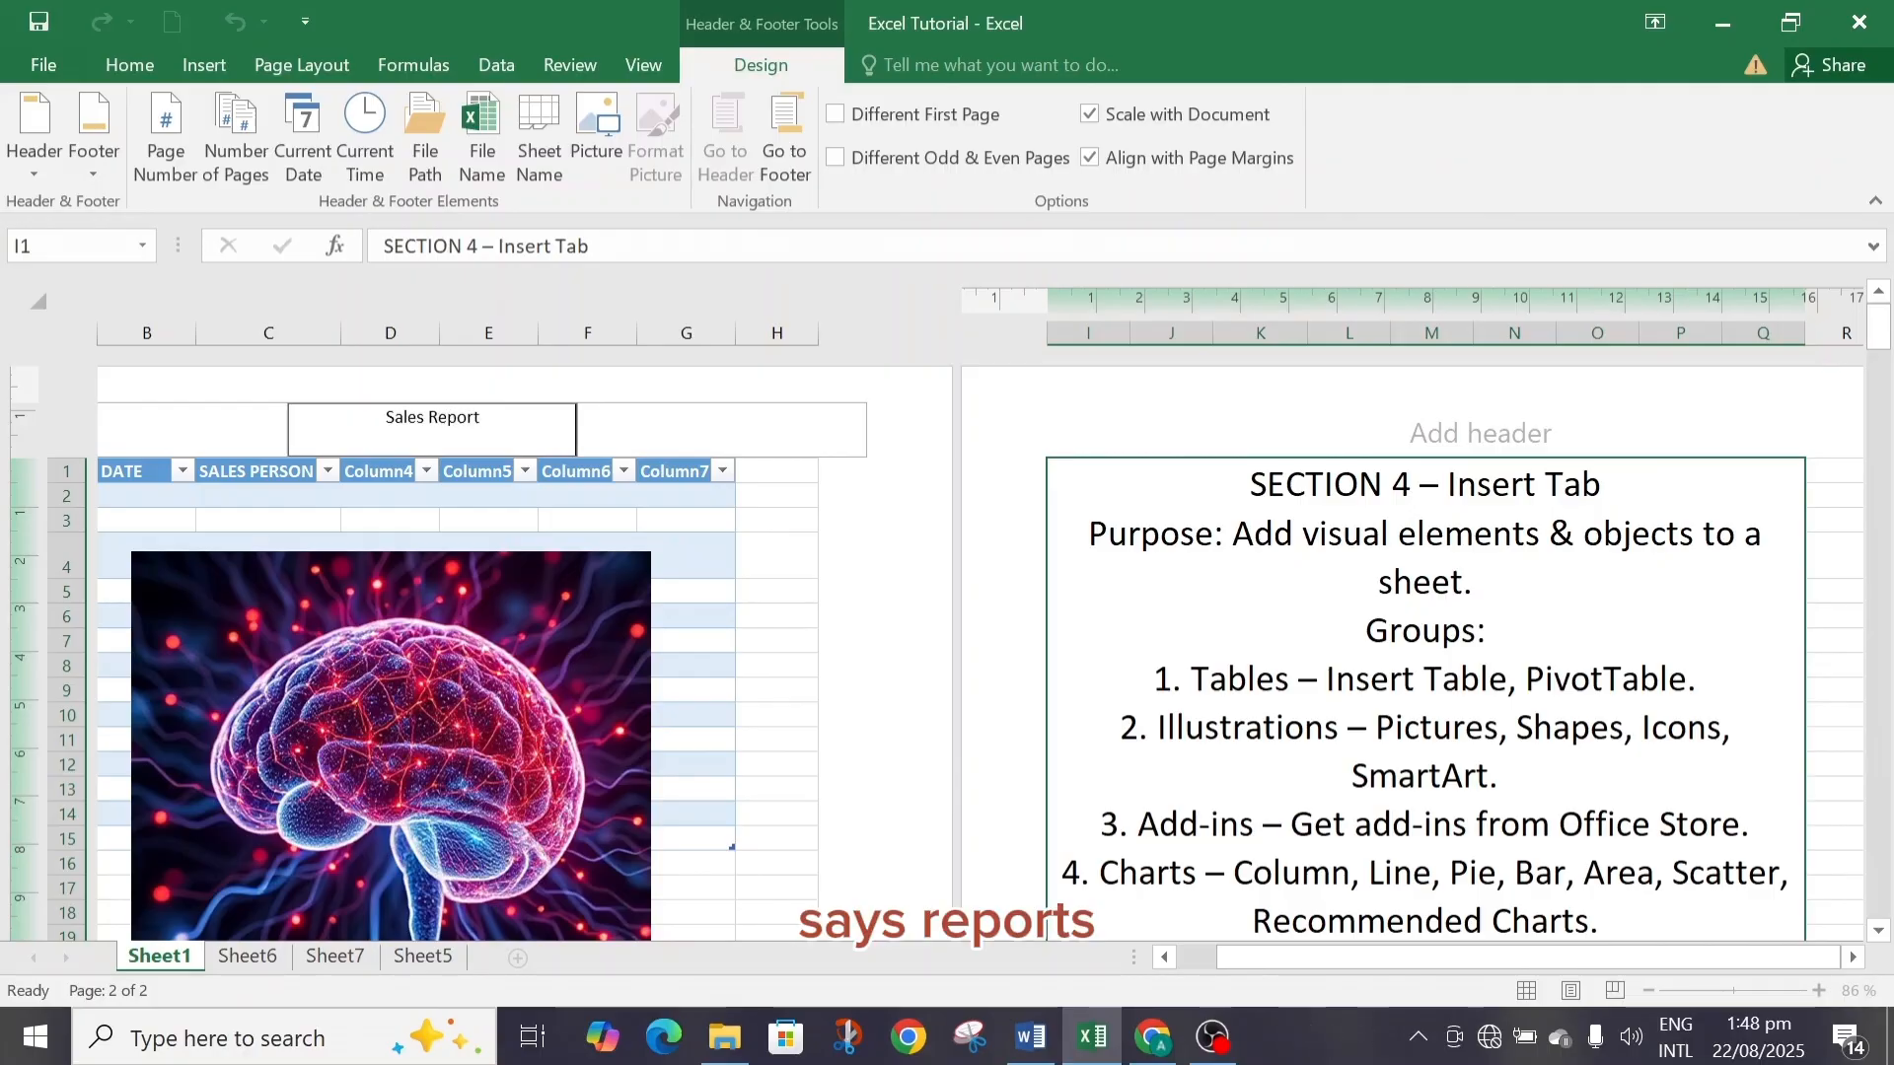
Add a footer with 2025 in its centre section.
mouse_move(1880, 330)
left_mouse_down()
mouse_move(1887, 480)
mouse_move(1886, 454)
left_mouse_up()
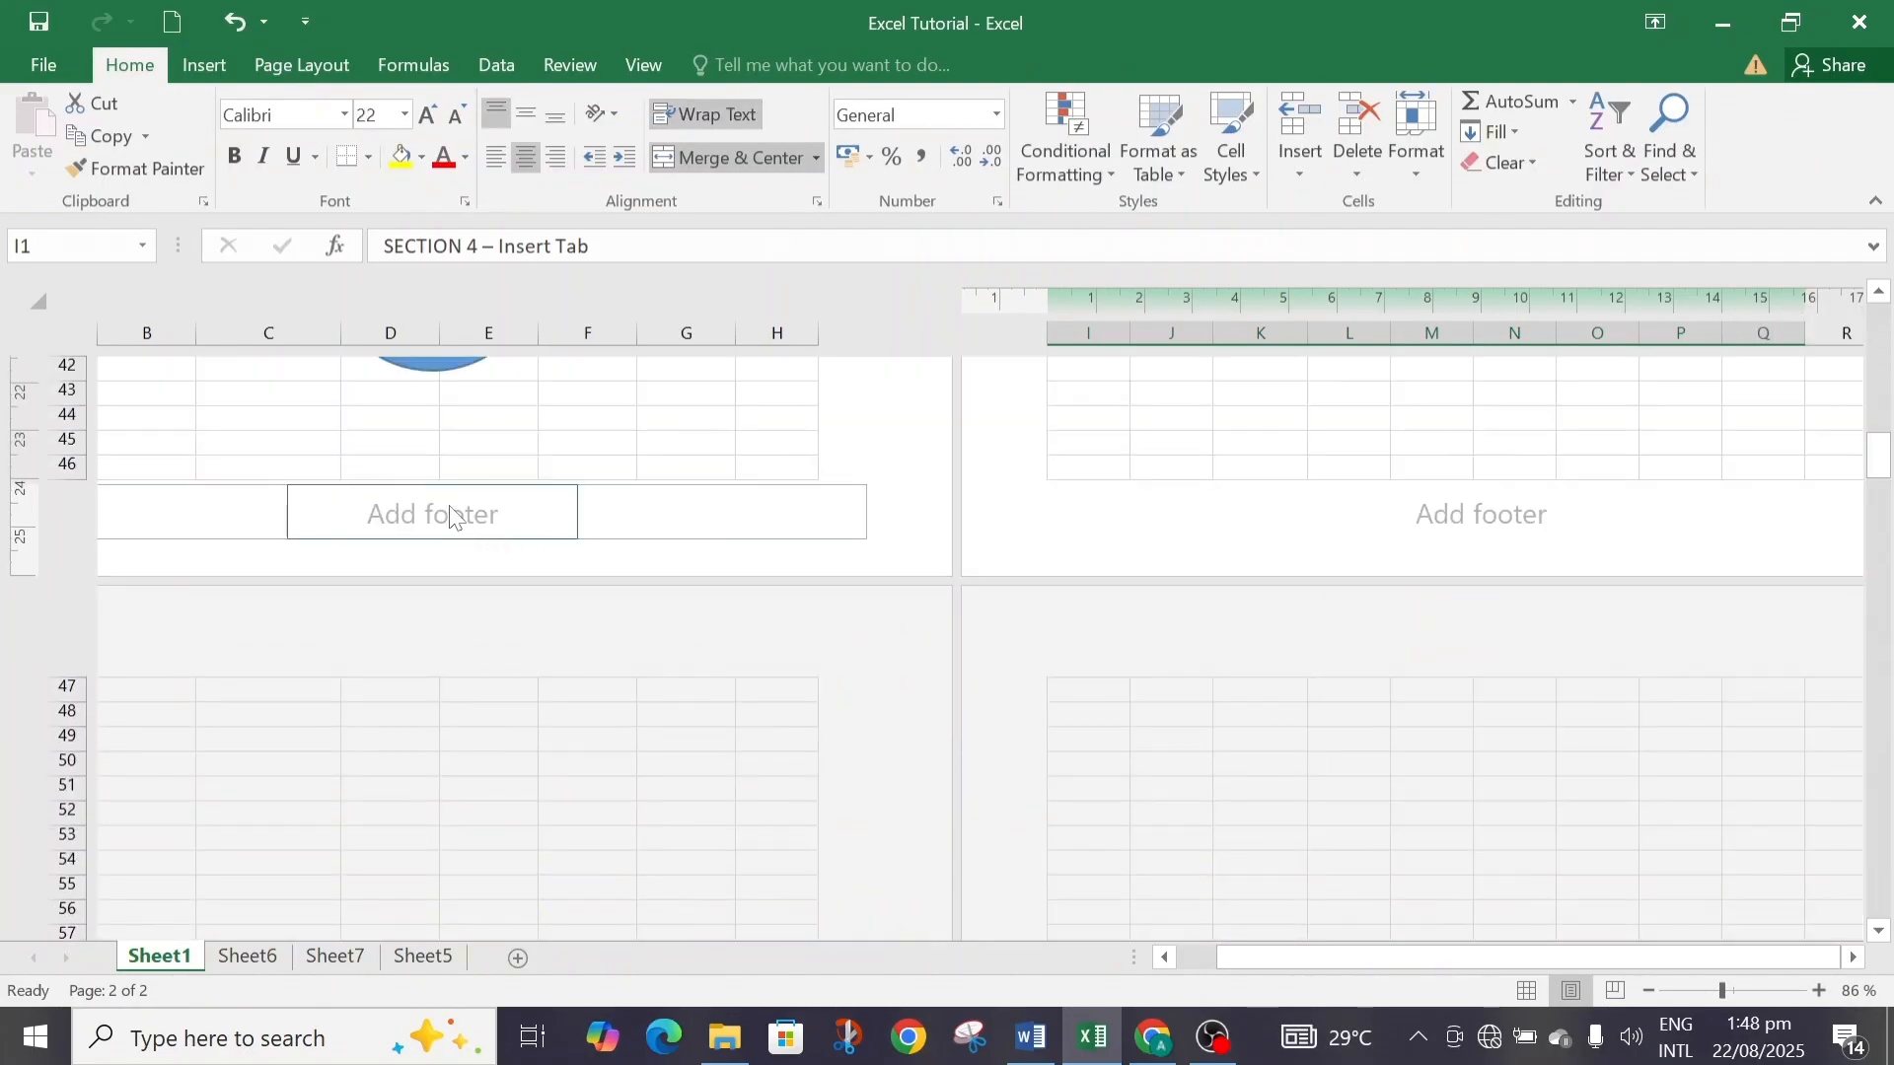
left_click(451, 515)
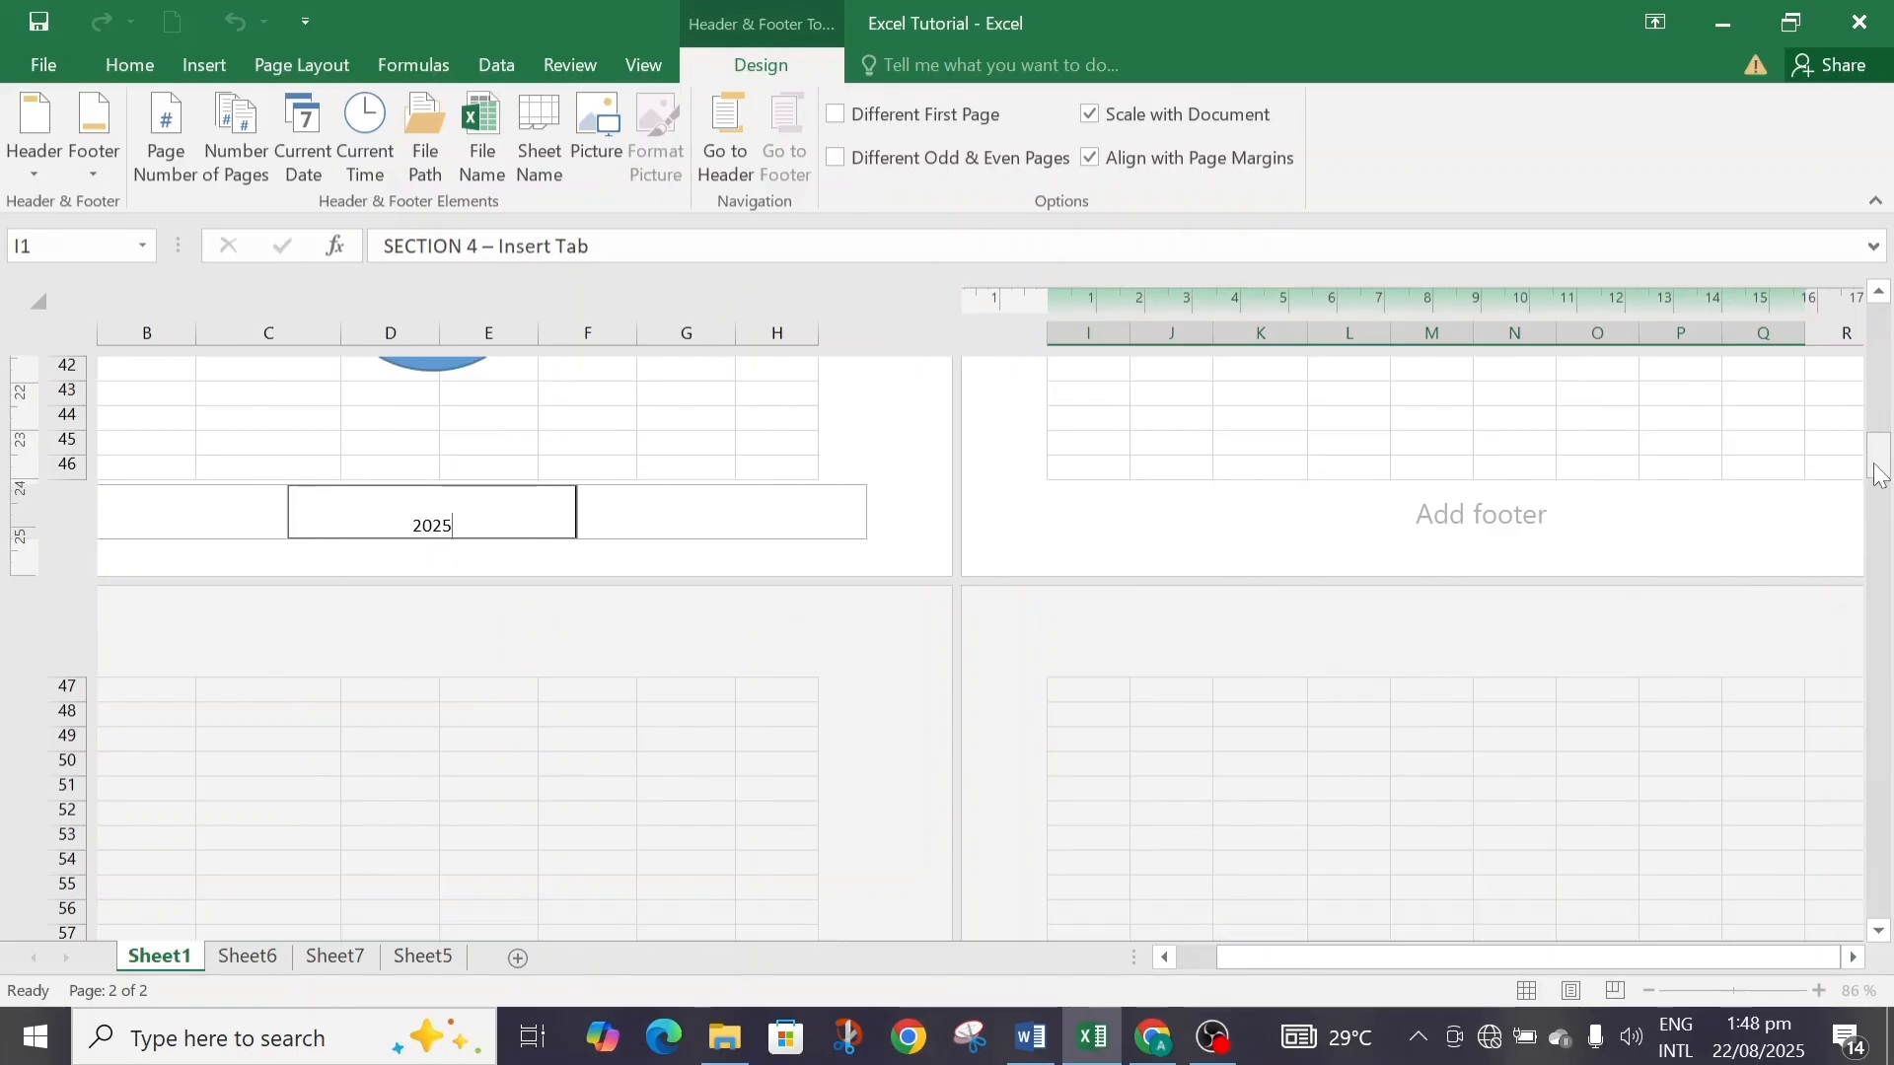
left_click(1522, 531)
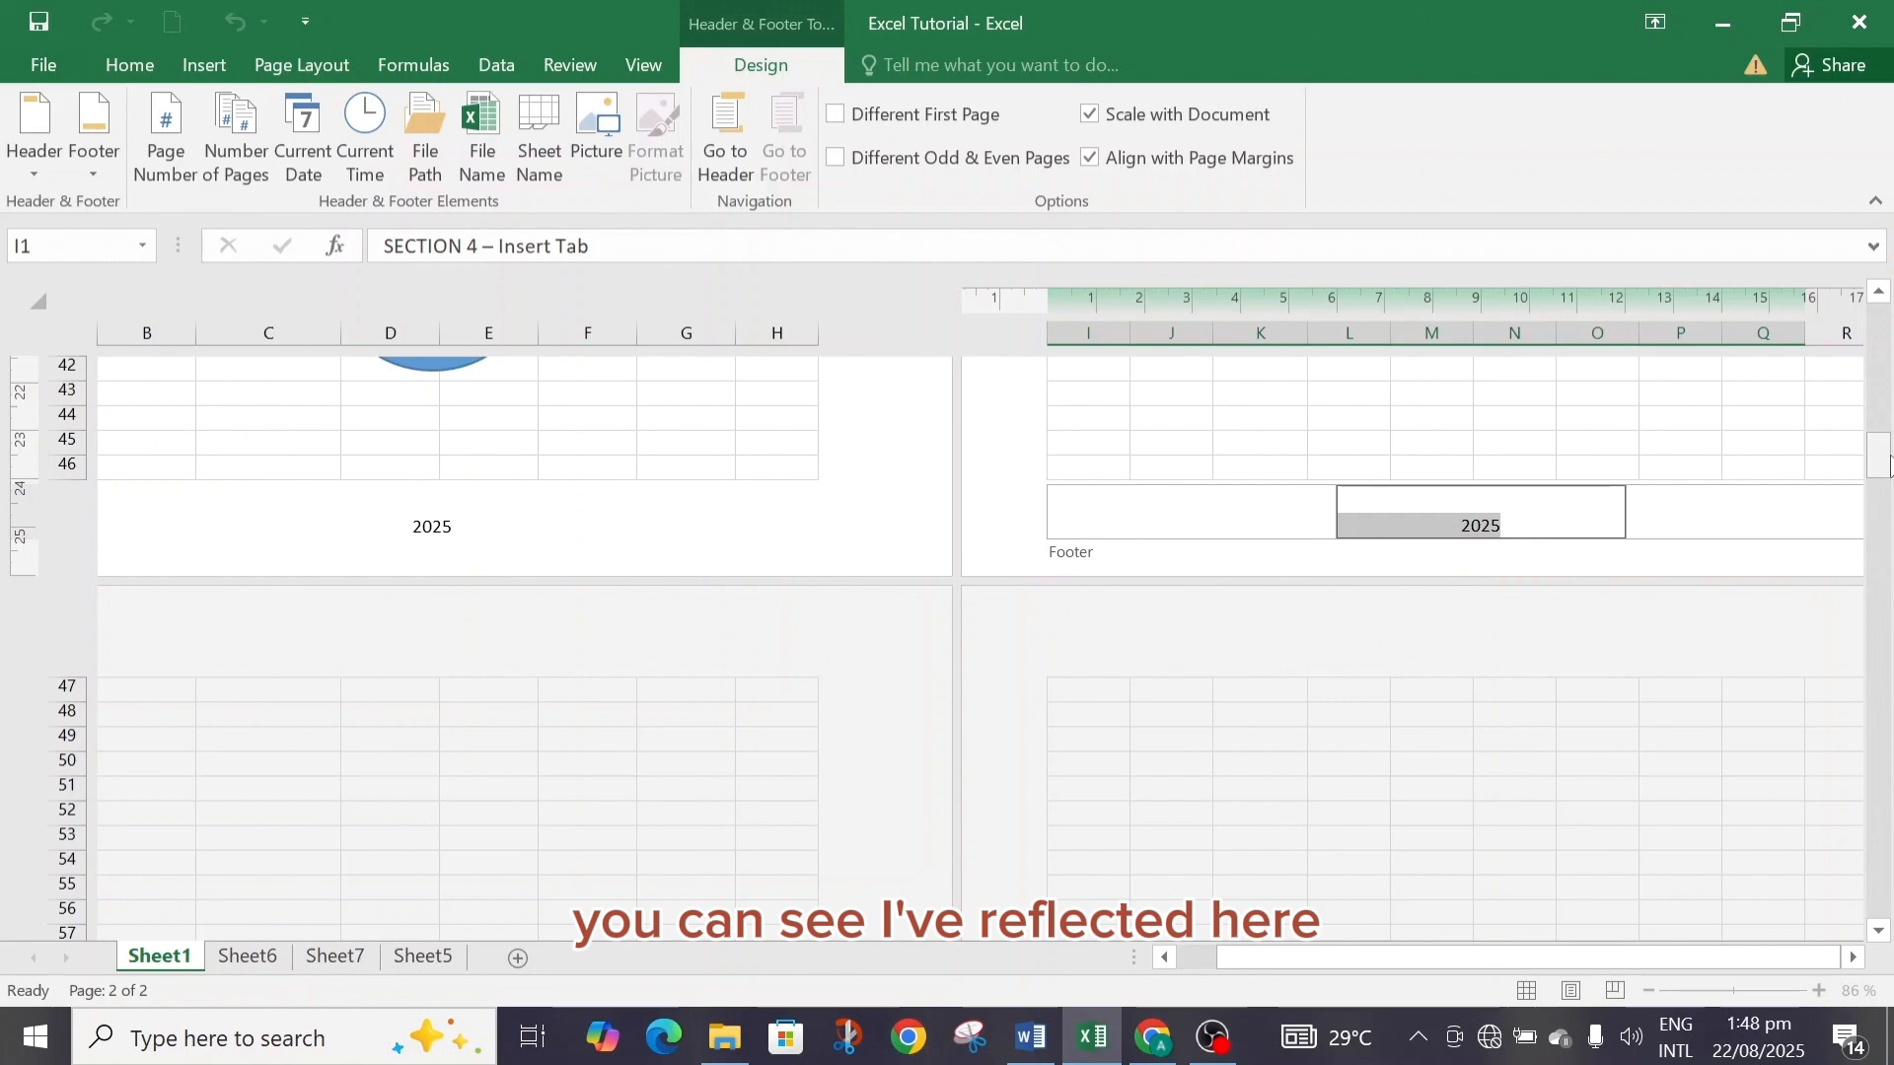
Switch between Normal and Page Layout views to review the new header and footer.
left_click_drag(1880, 460, 1874, 321)
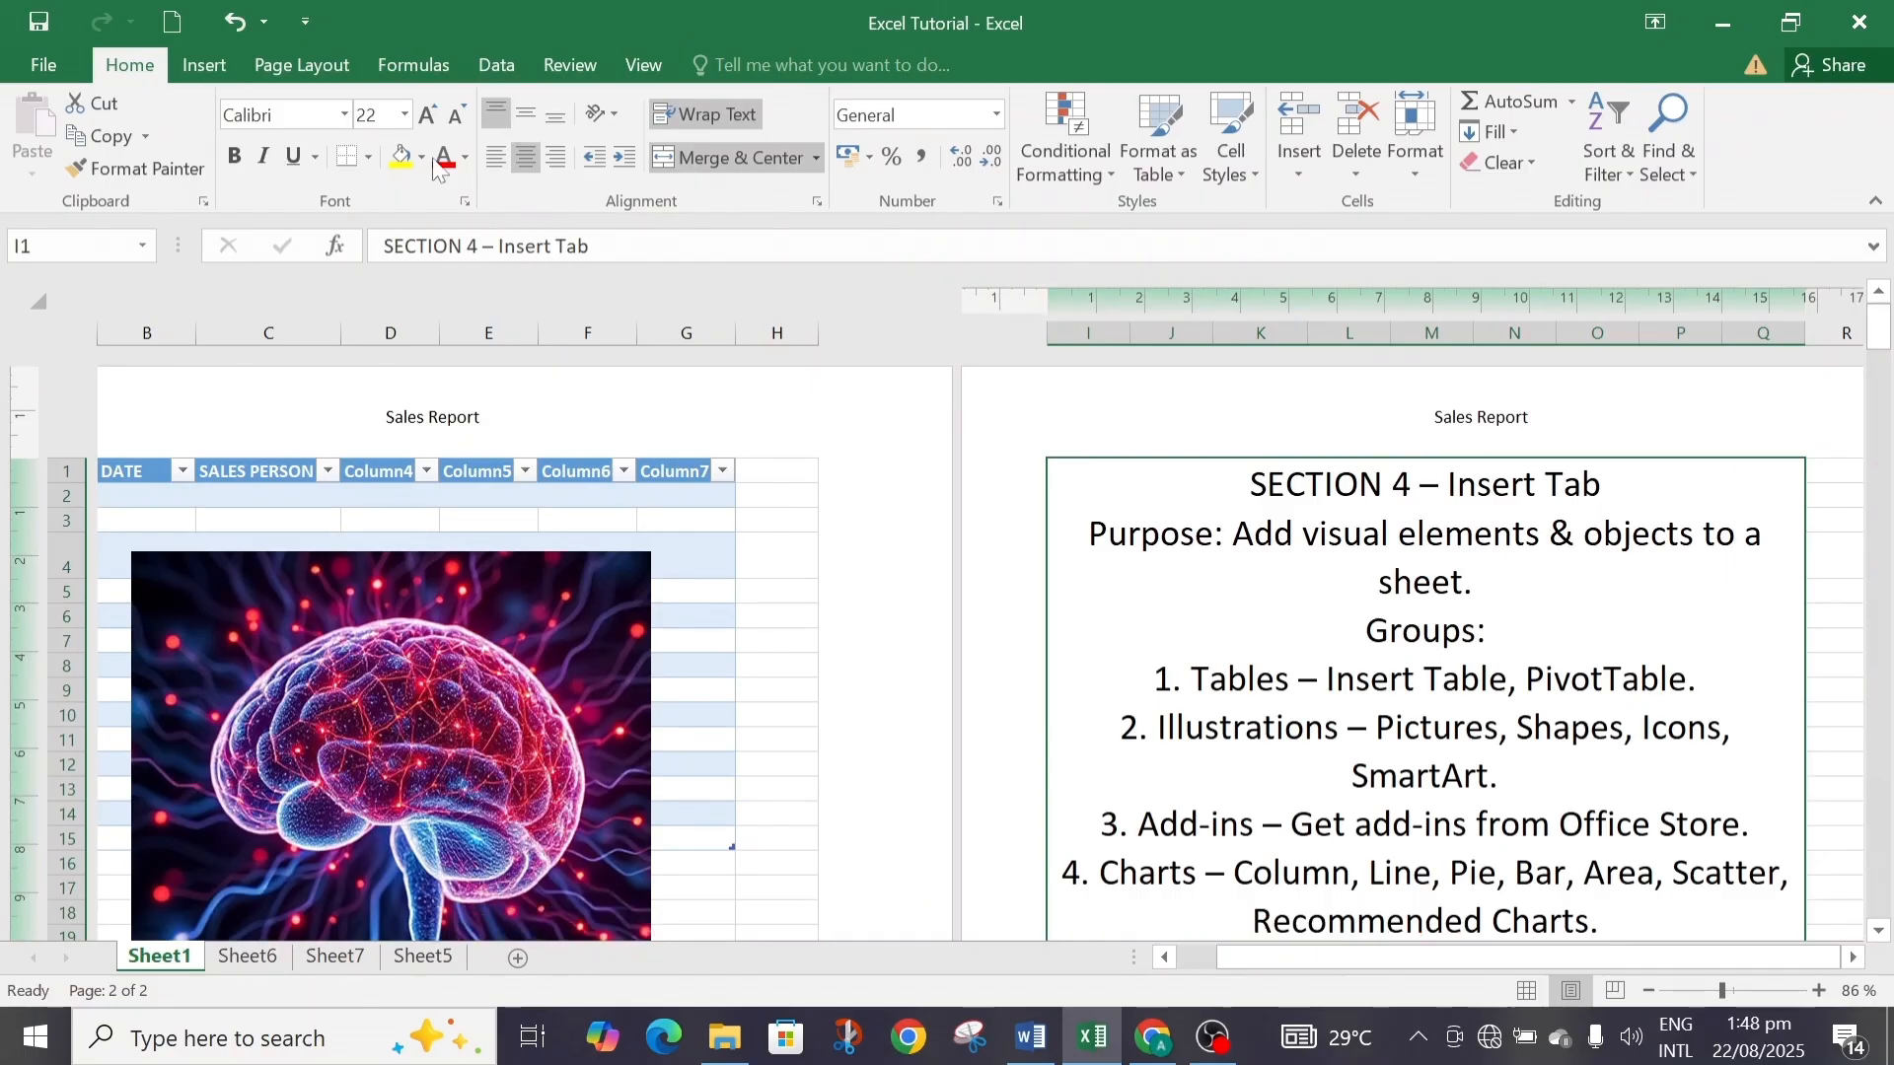
left_click(194, 65)
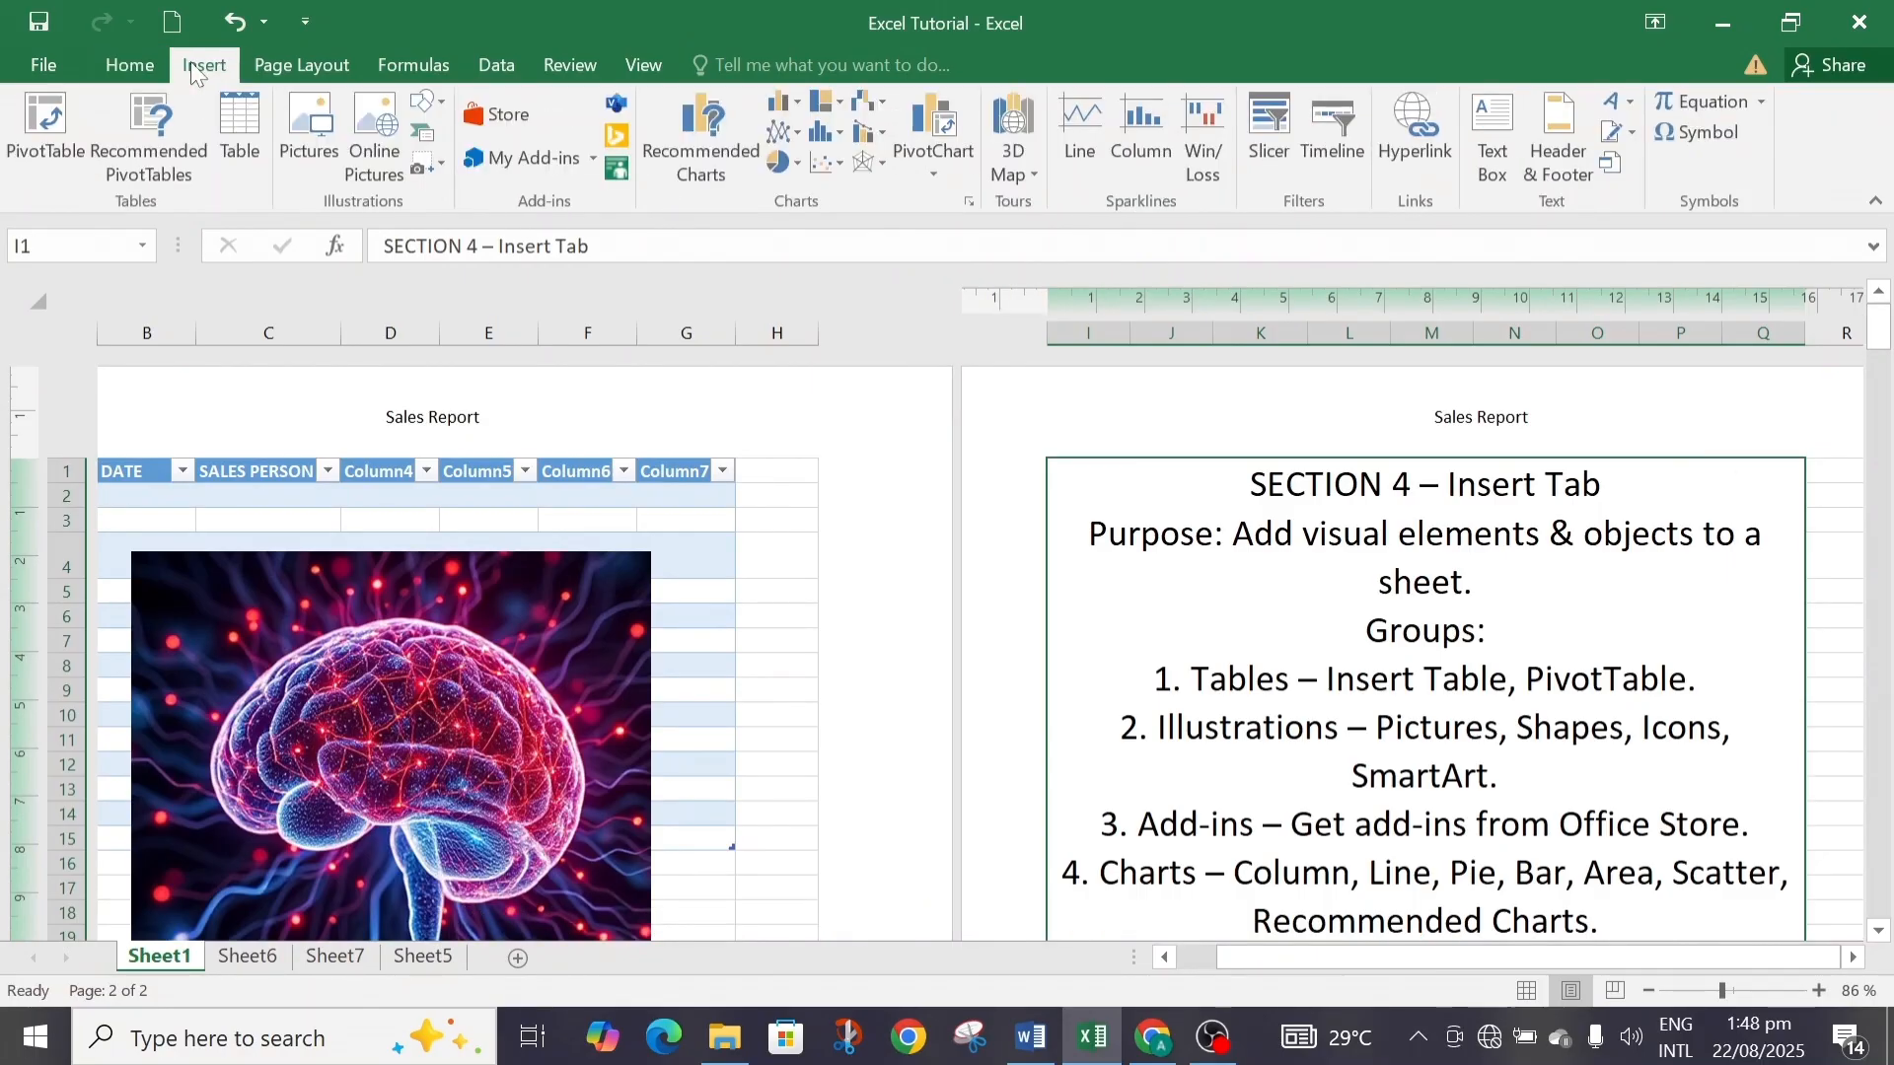
double_click(684, 571)
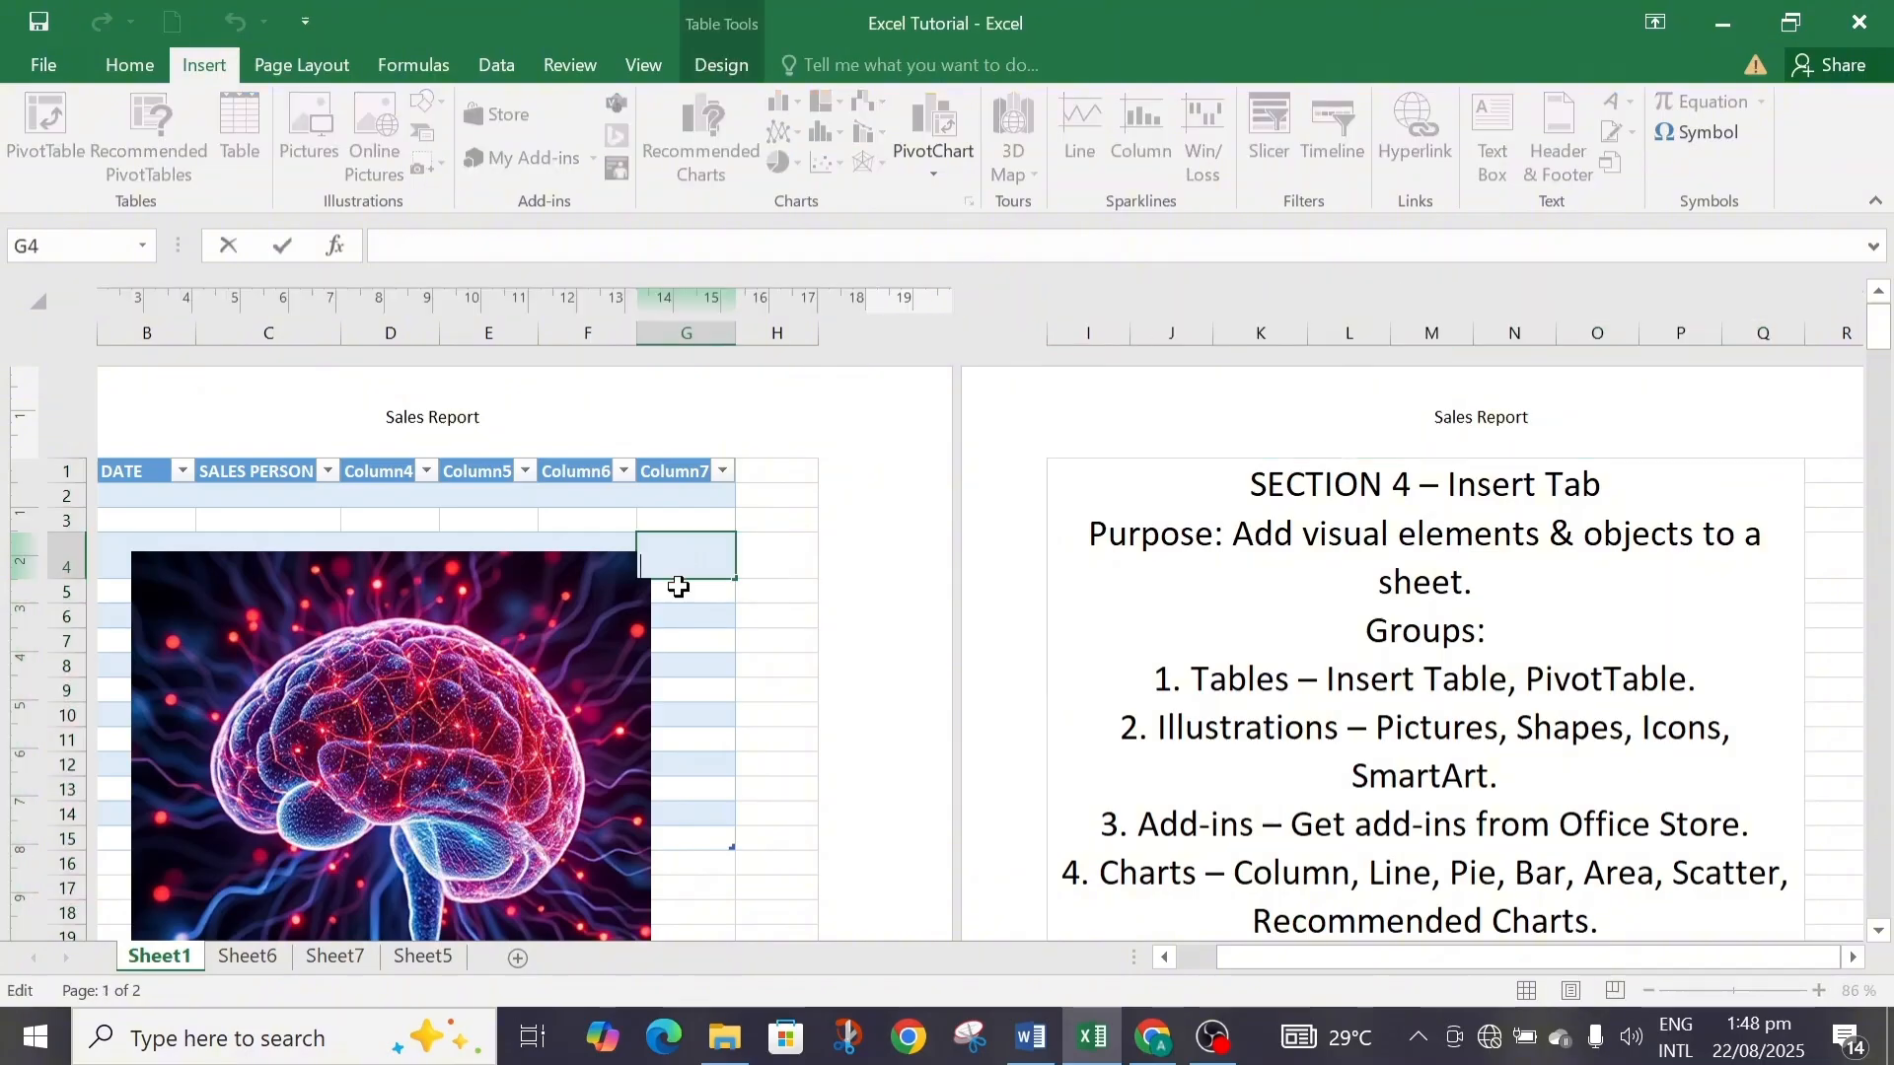
left_click(601, 633)
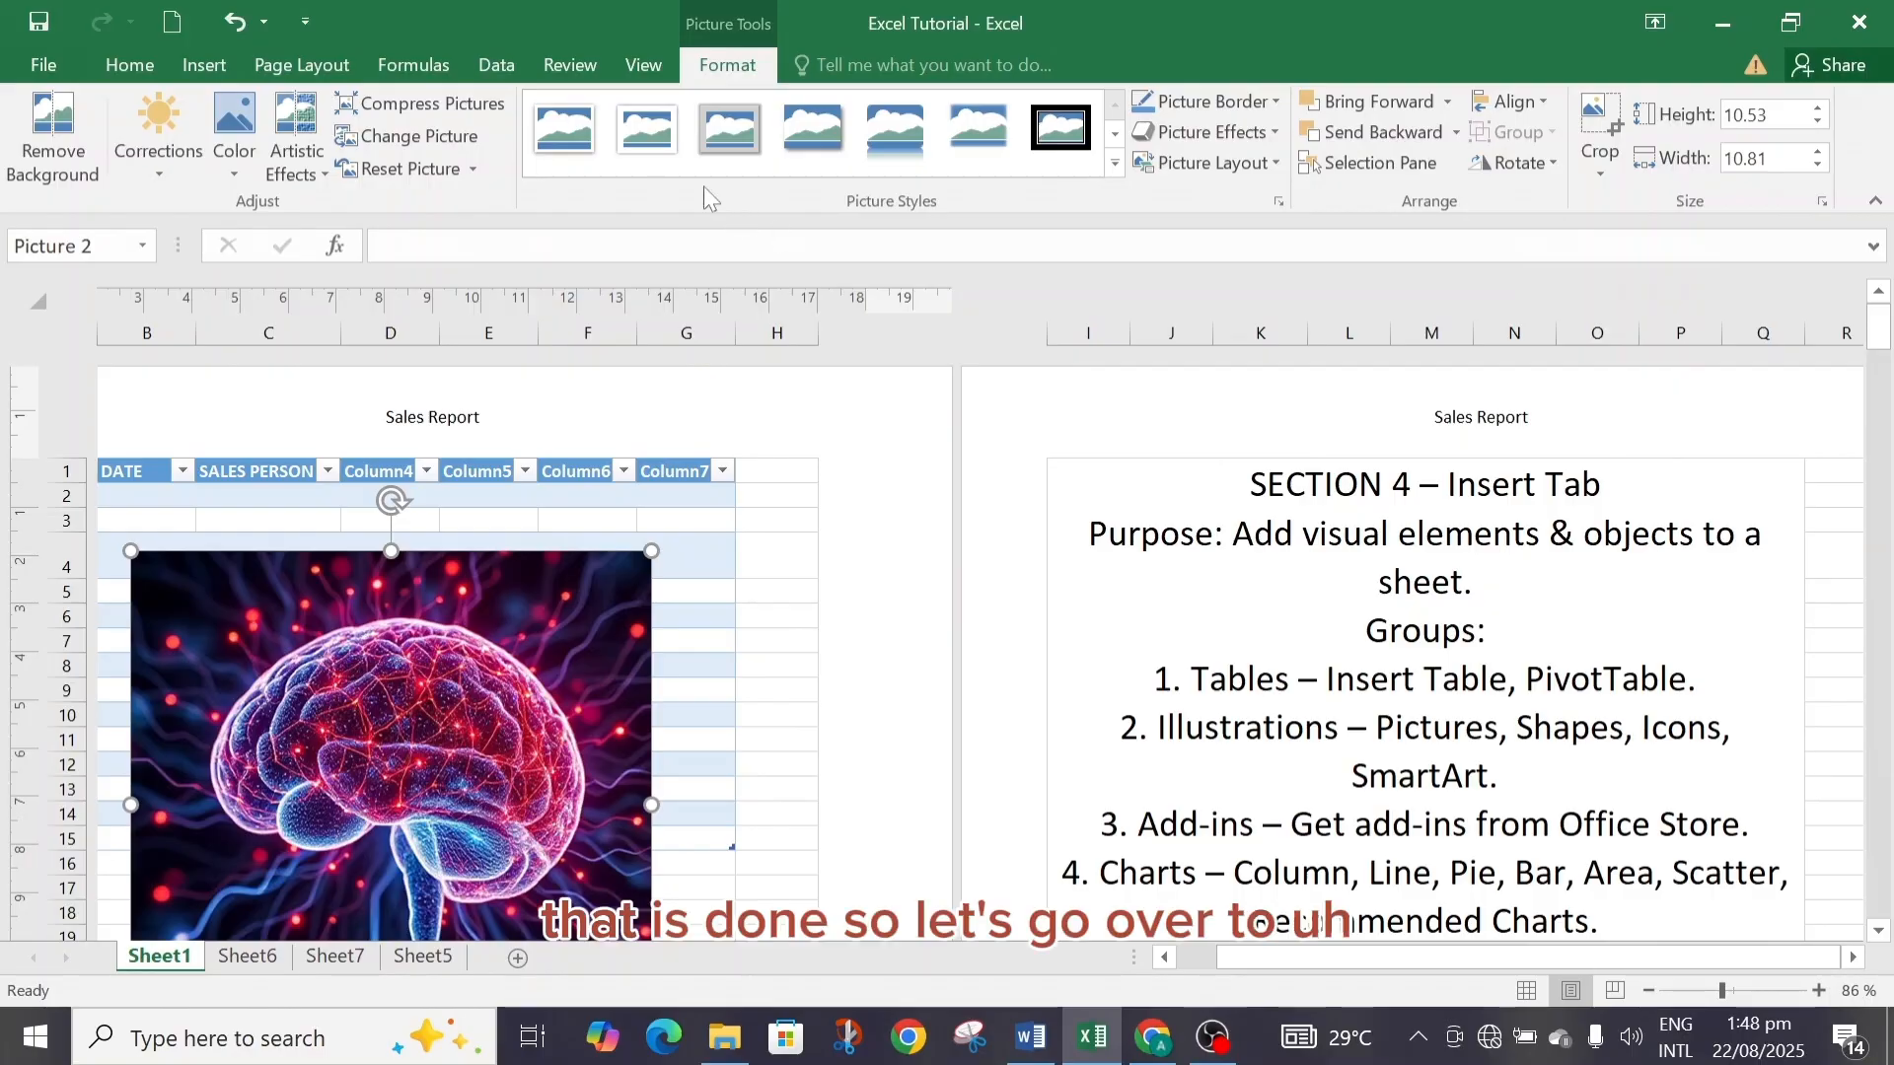
left_click(204, 67)
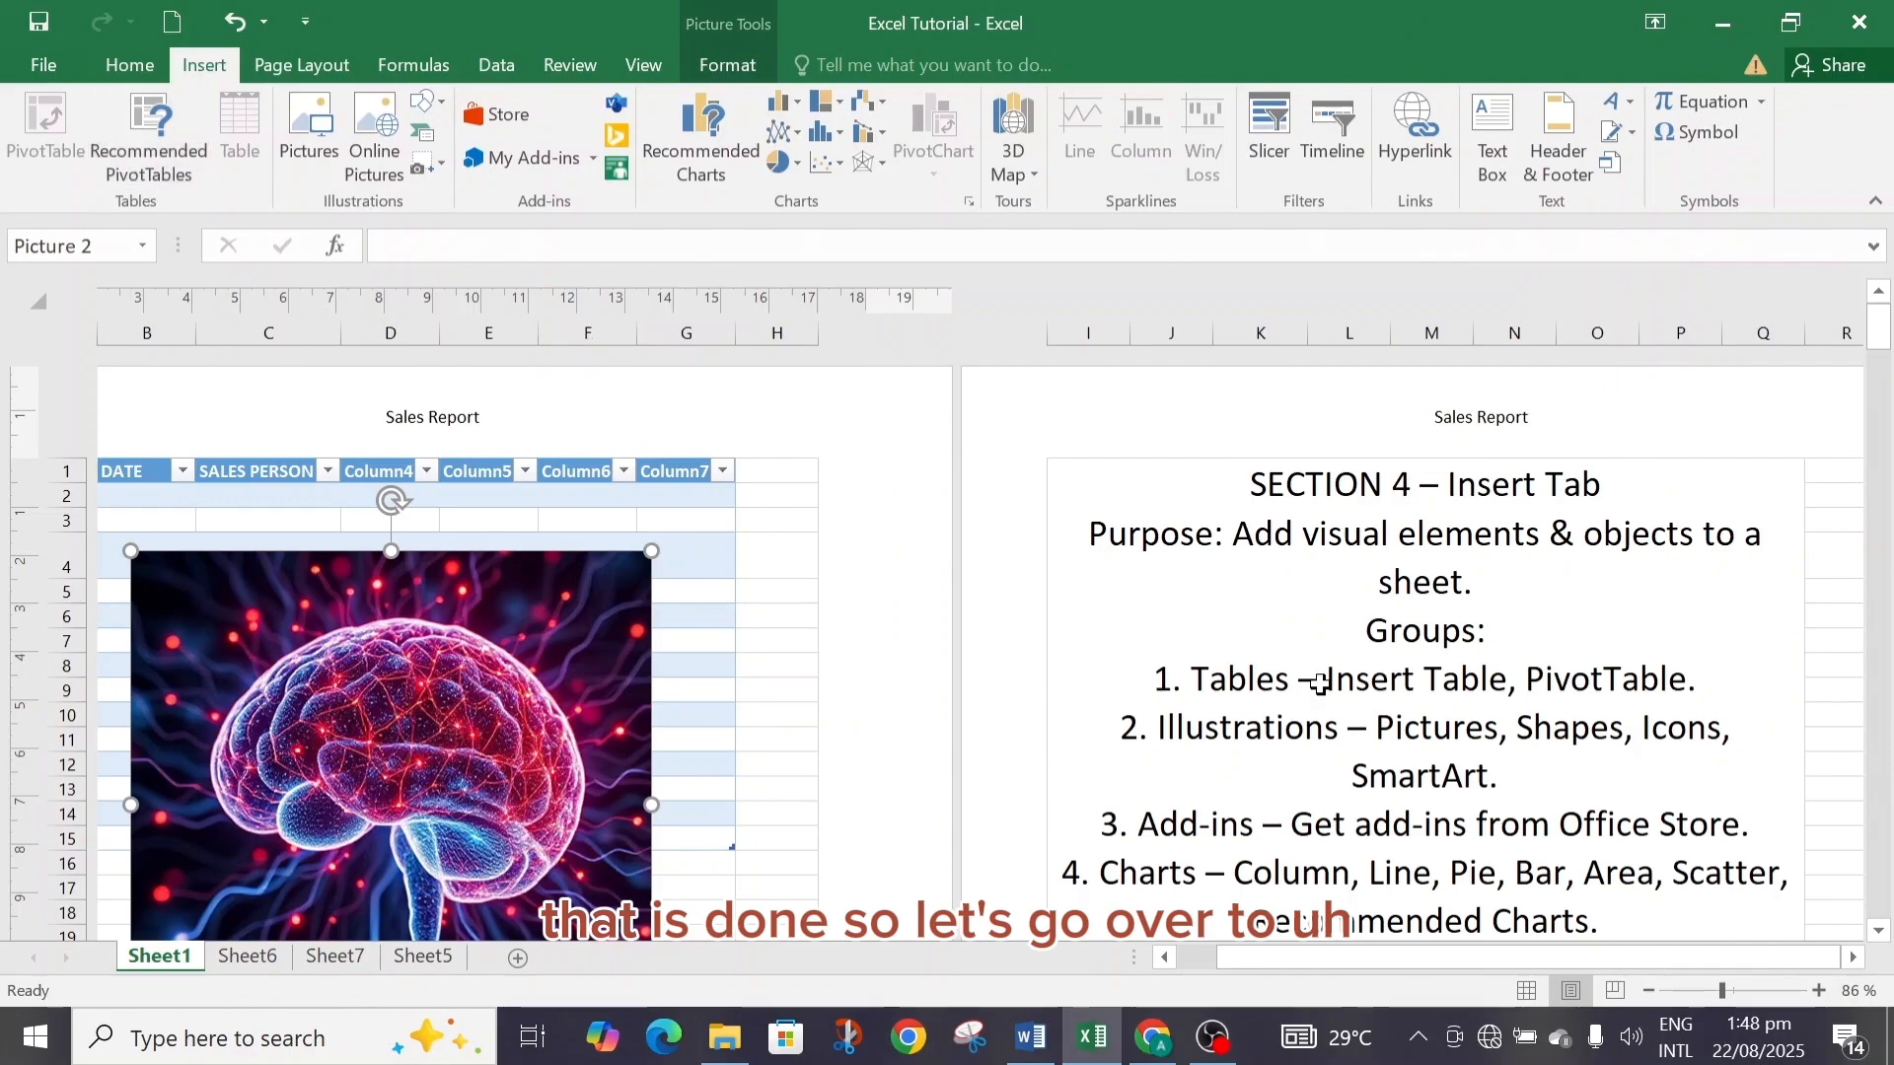
left_click(1531, 993)
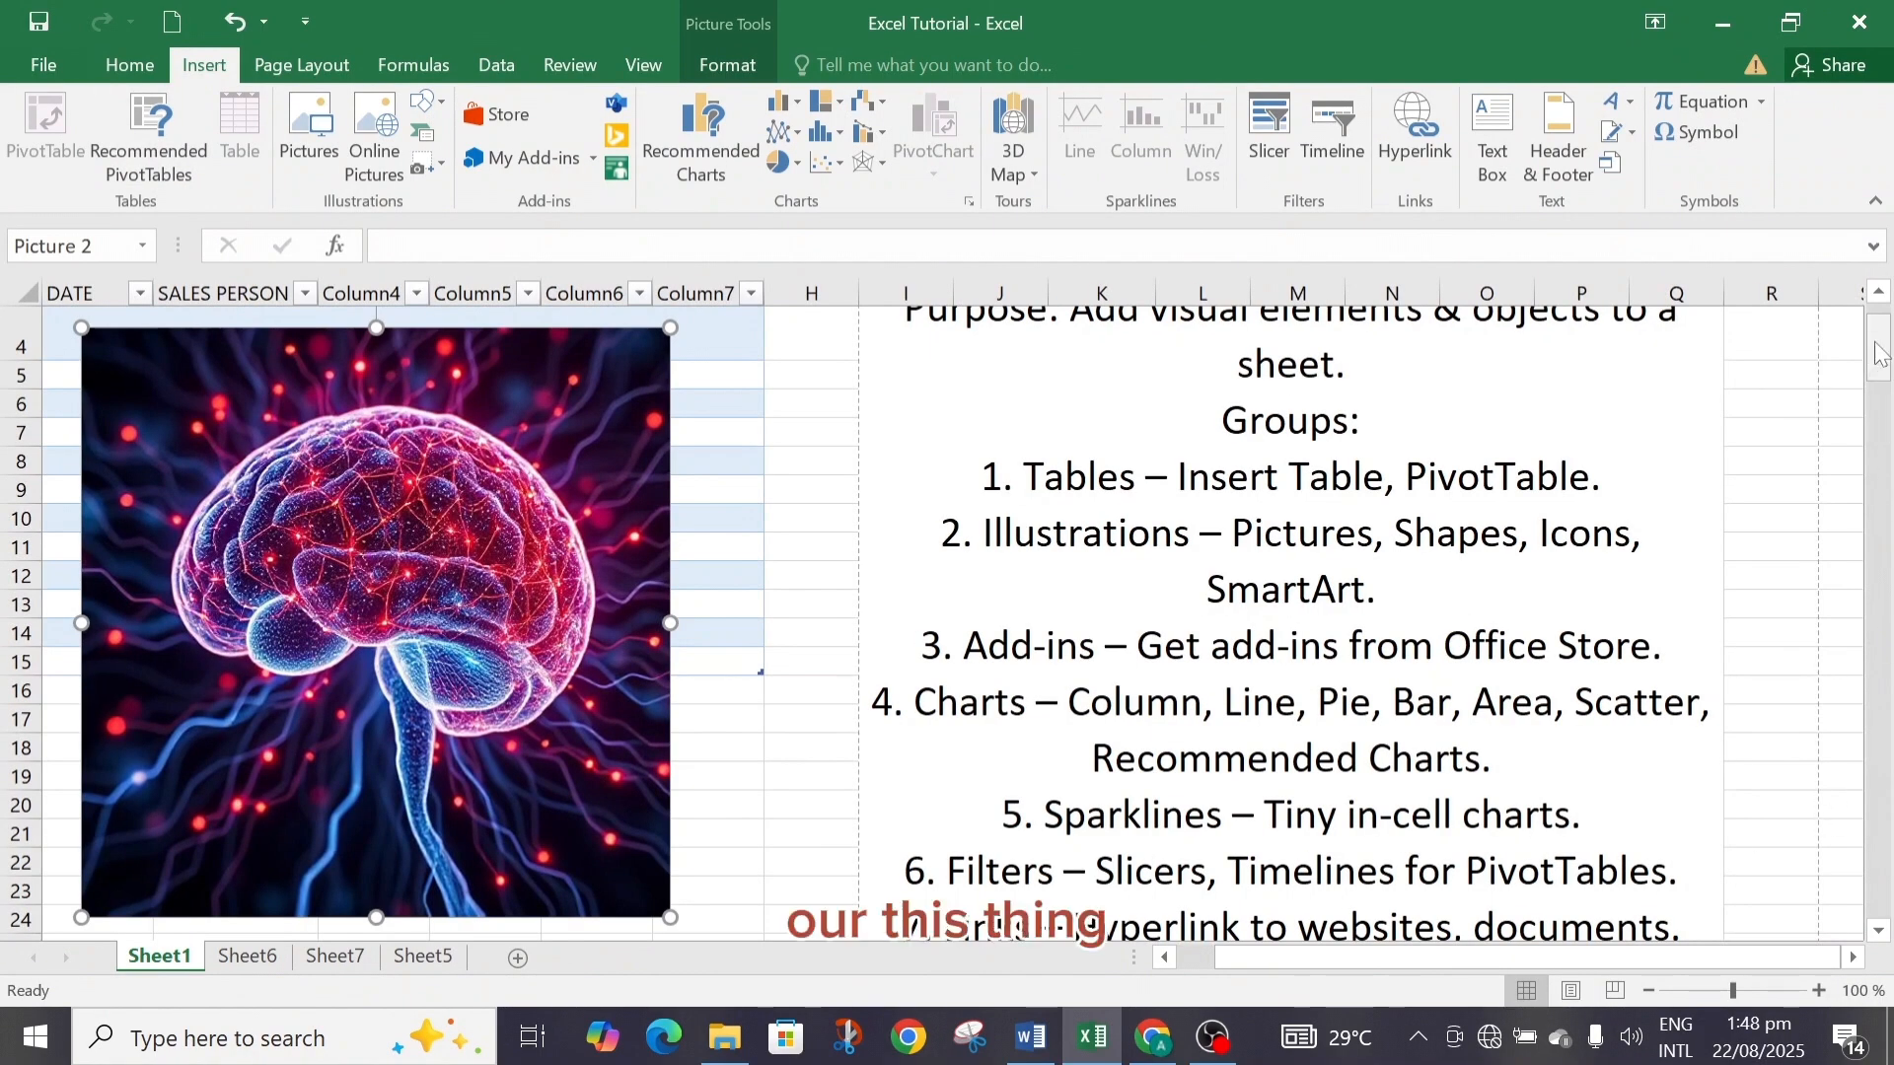
left_click_drag(1876, 360, 1877, 306)
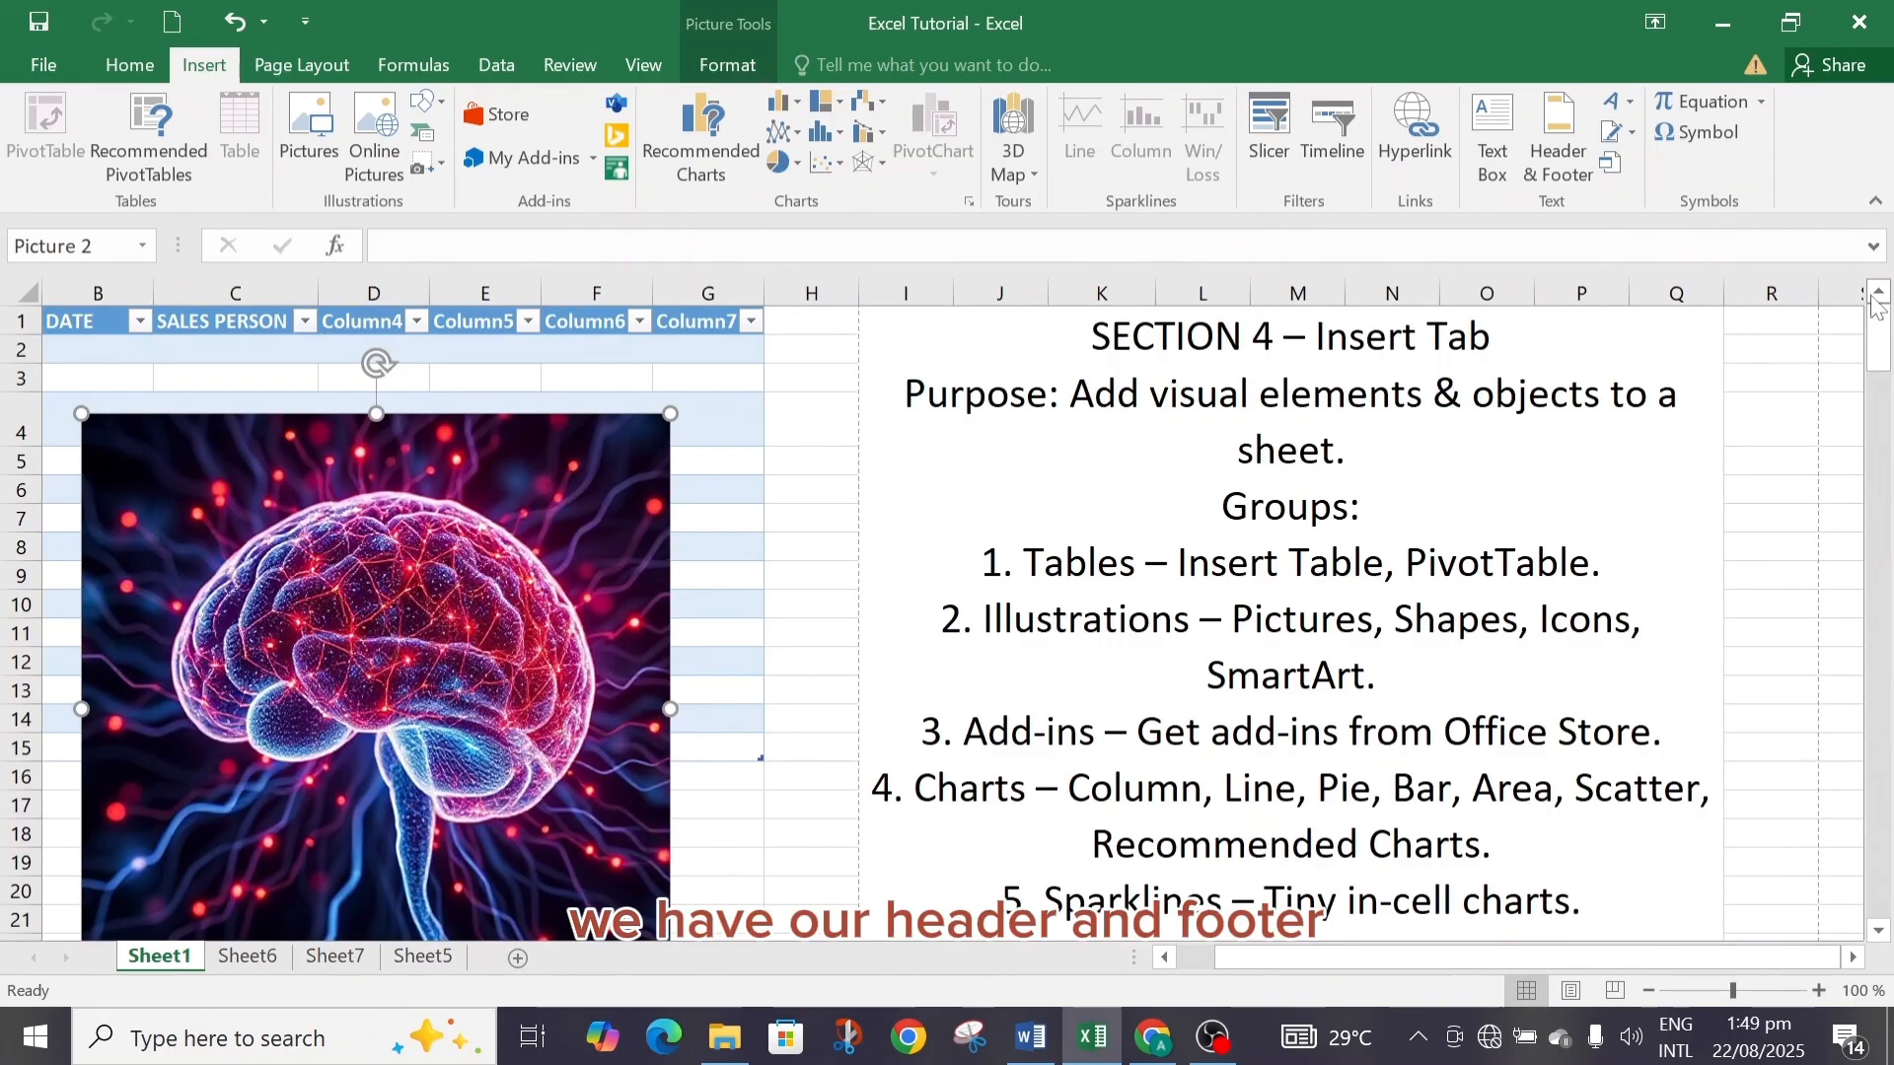
left_click(1571, 992)
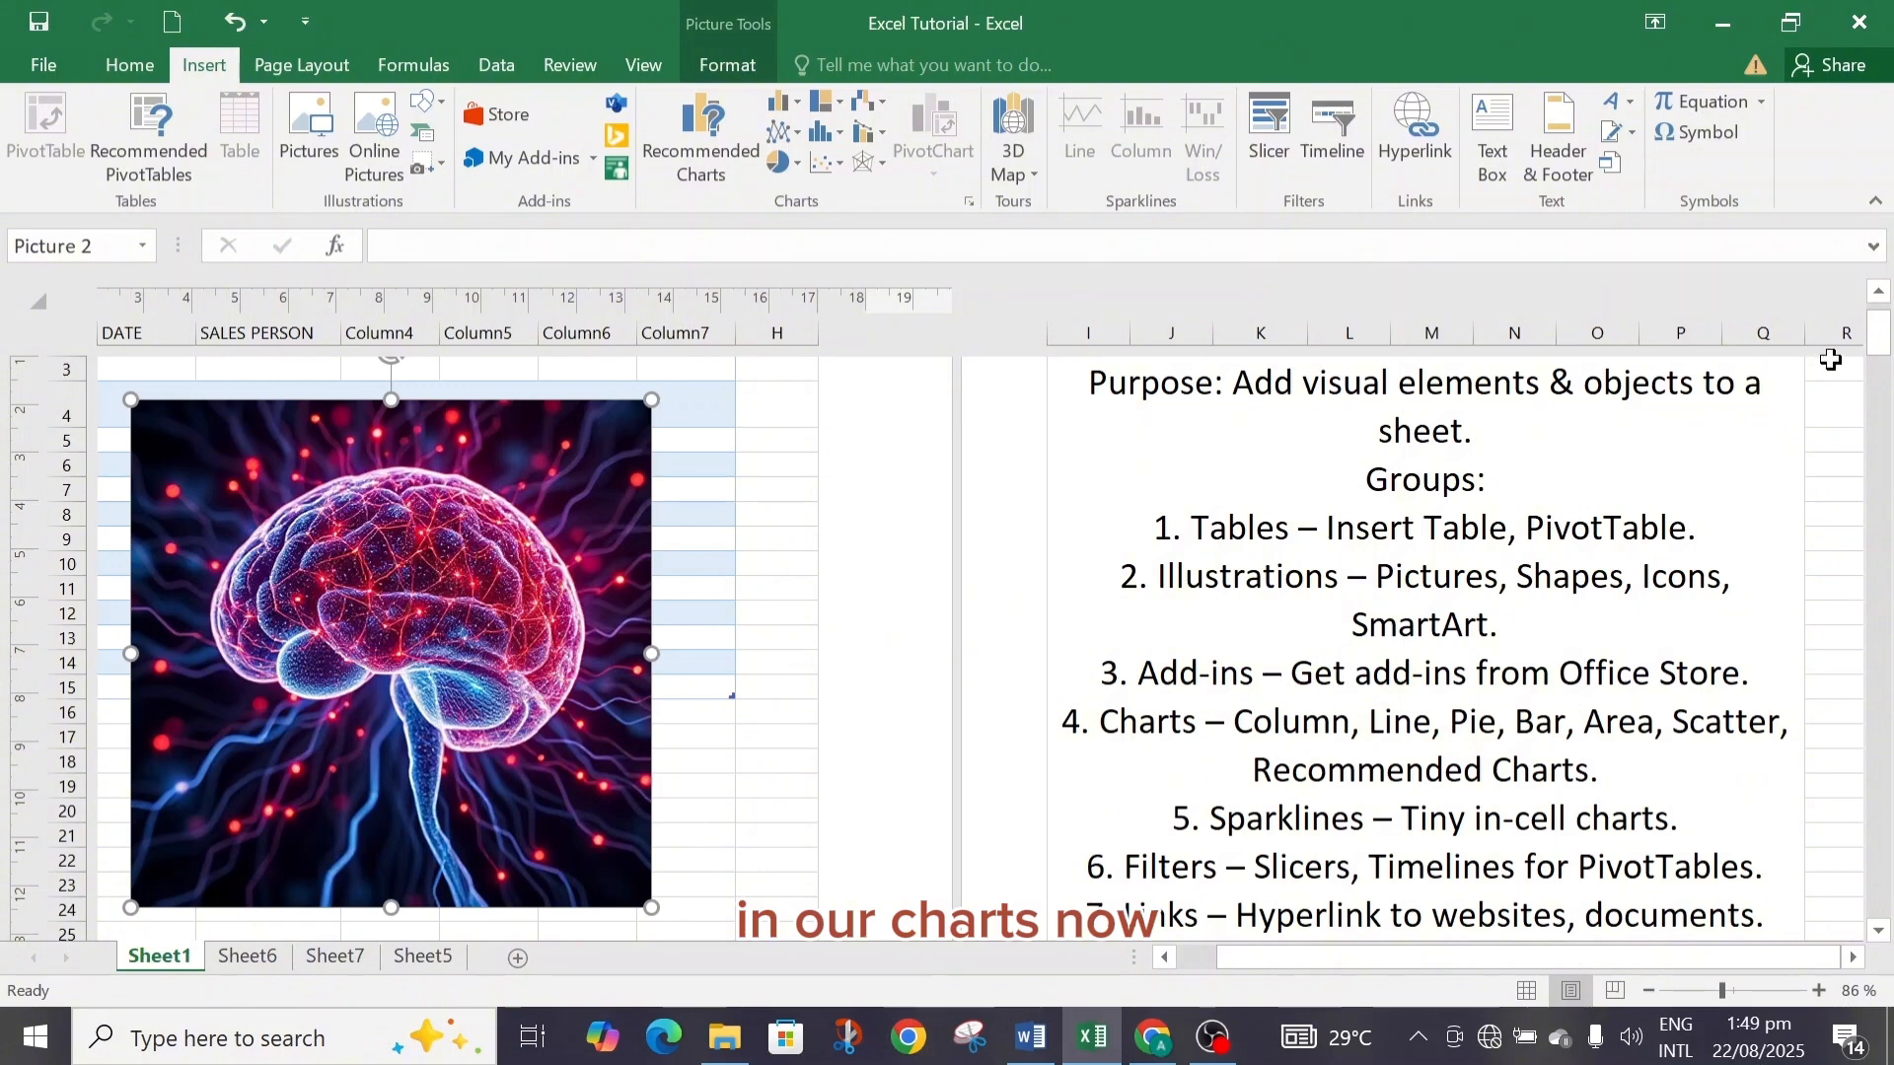
left_click_drag(1880, 350, 1880, 323)
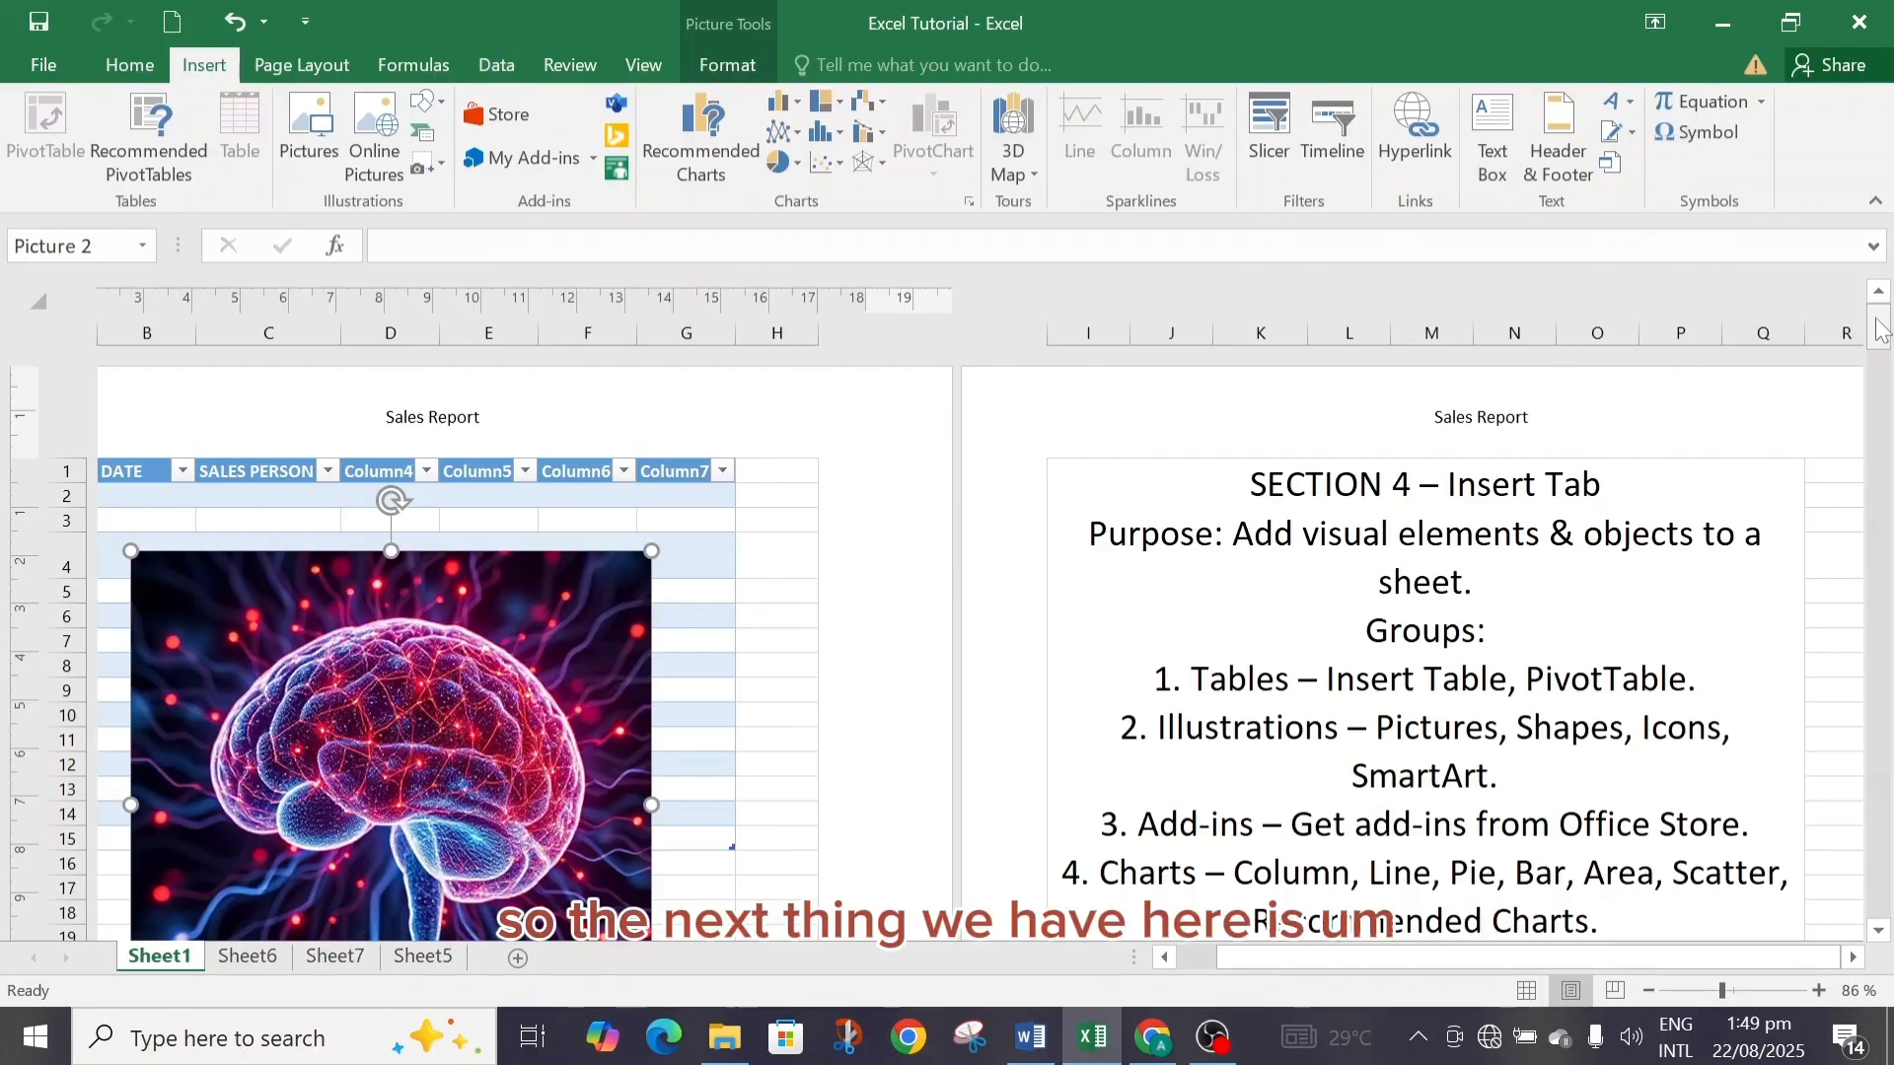
left_click_drag(1885, 330, 1884, 375)
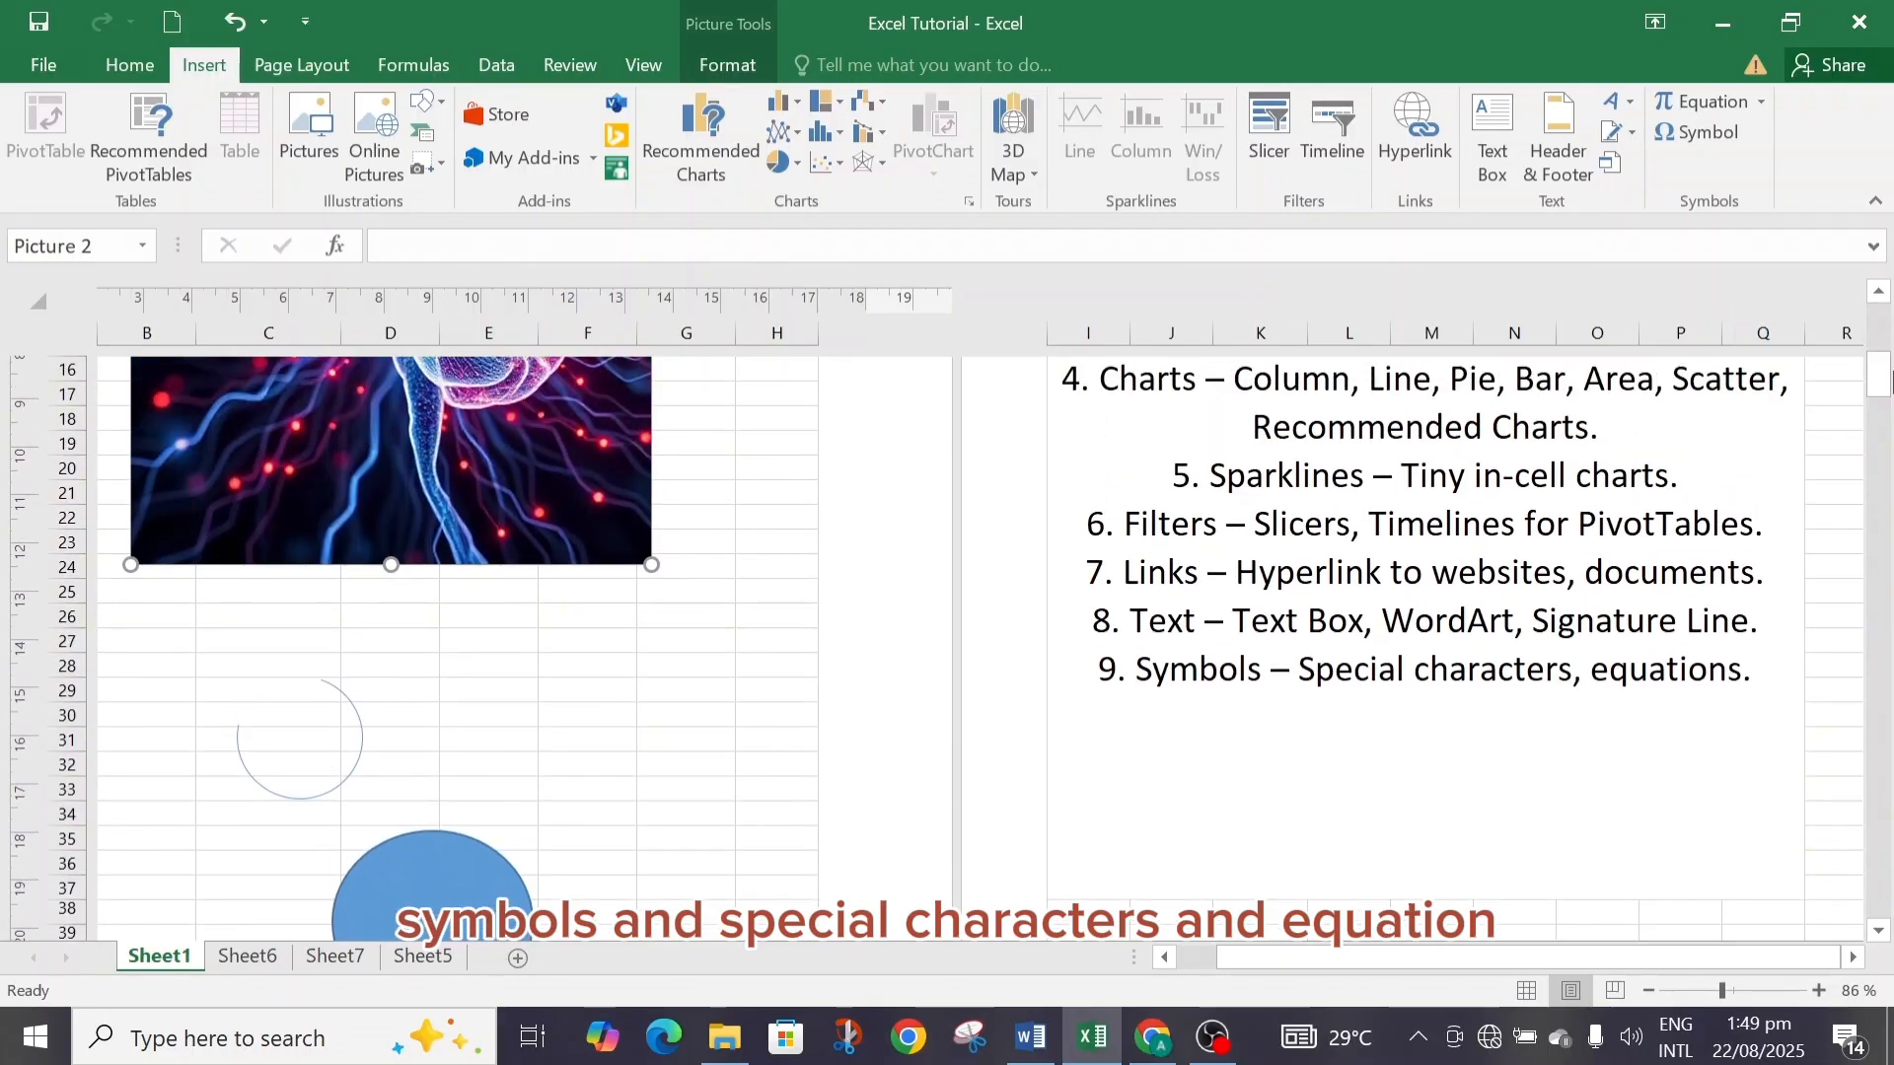
Open the Symbol dialog, browse the Latin Extended-B and Basic Latin subsets, and close it without inserting.
left_click(1722, 132)
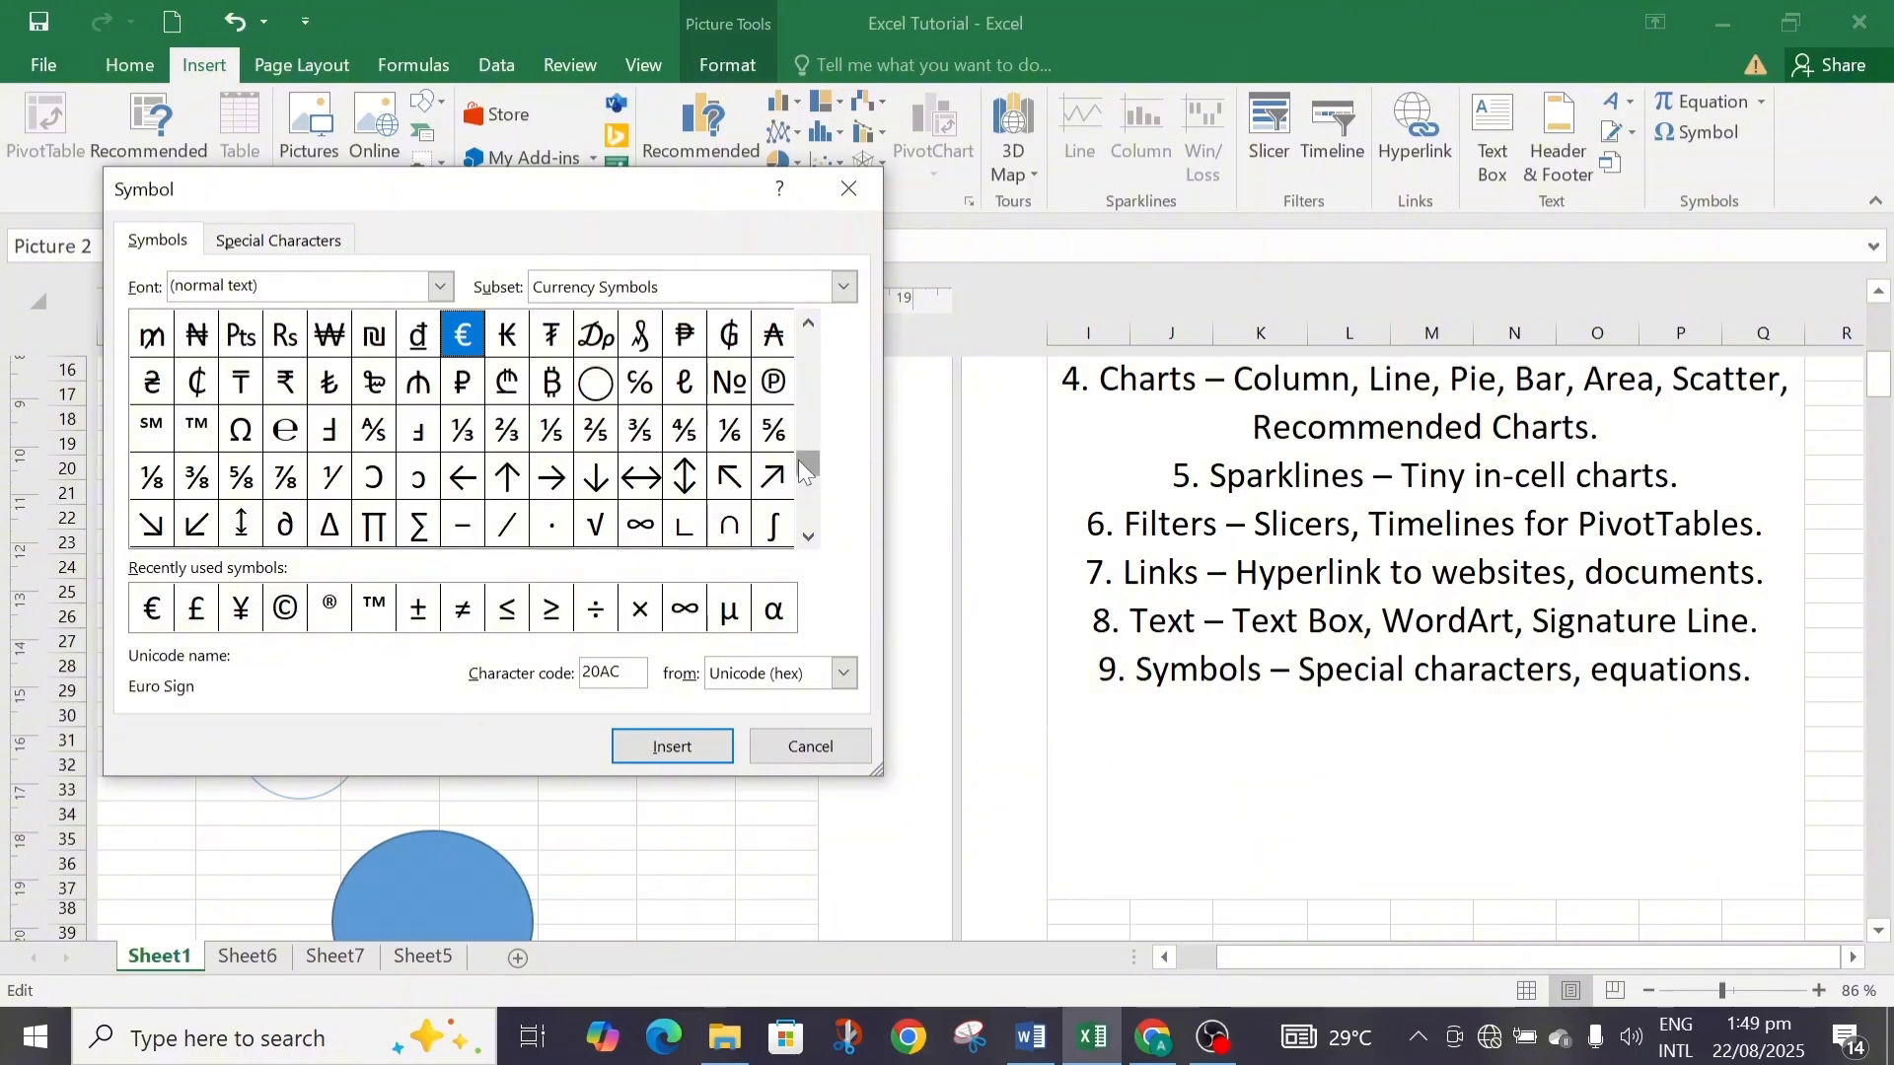
left_click_drag(806, 464, 792, 361)
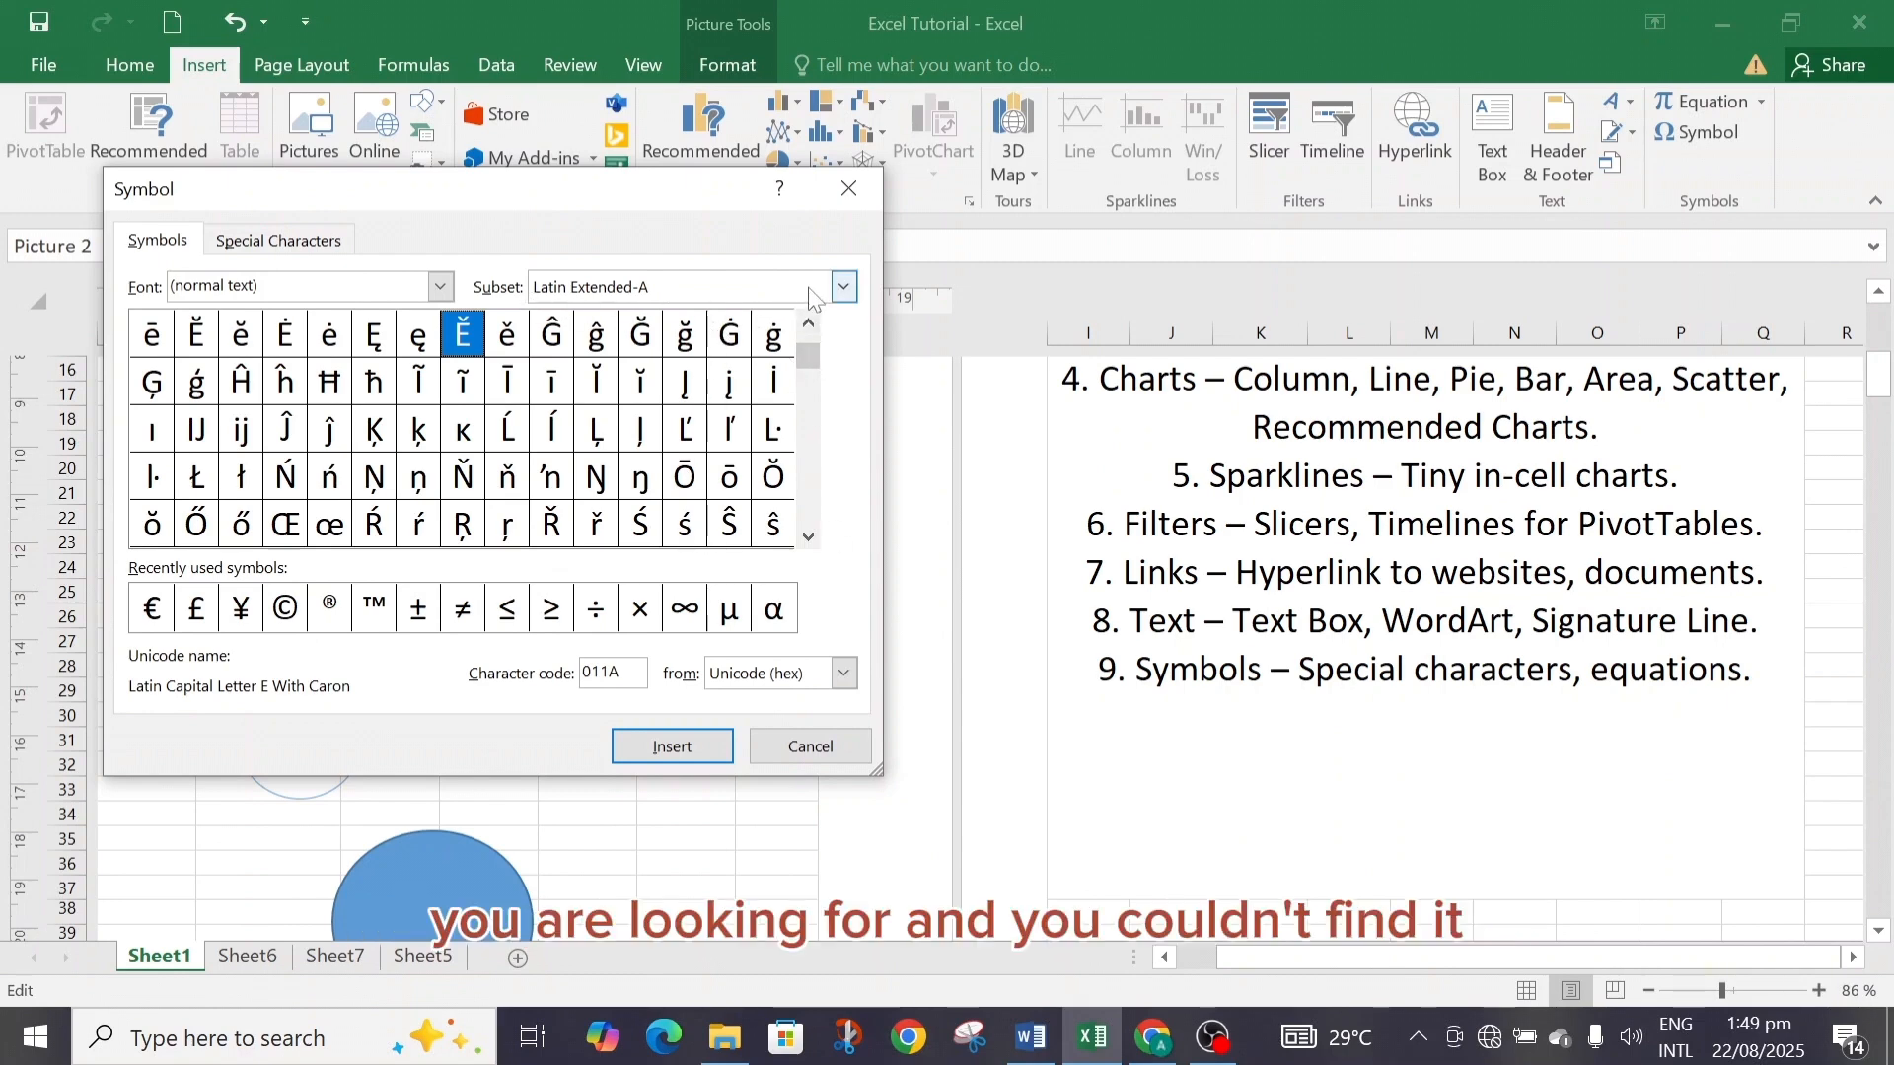
left_click(845, 288)
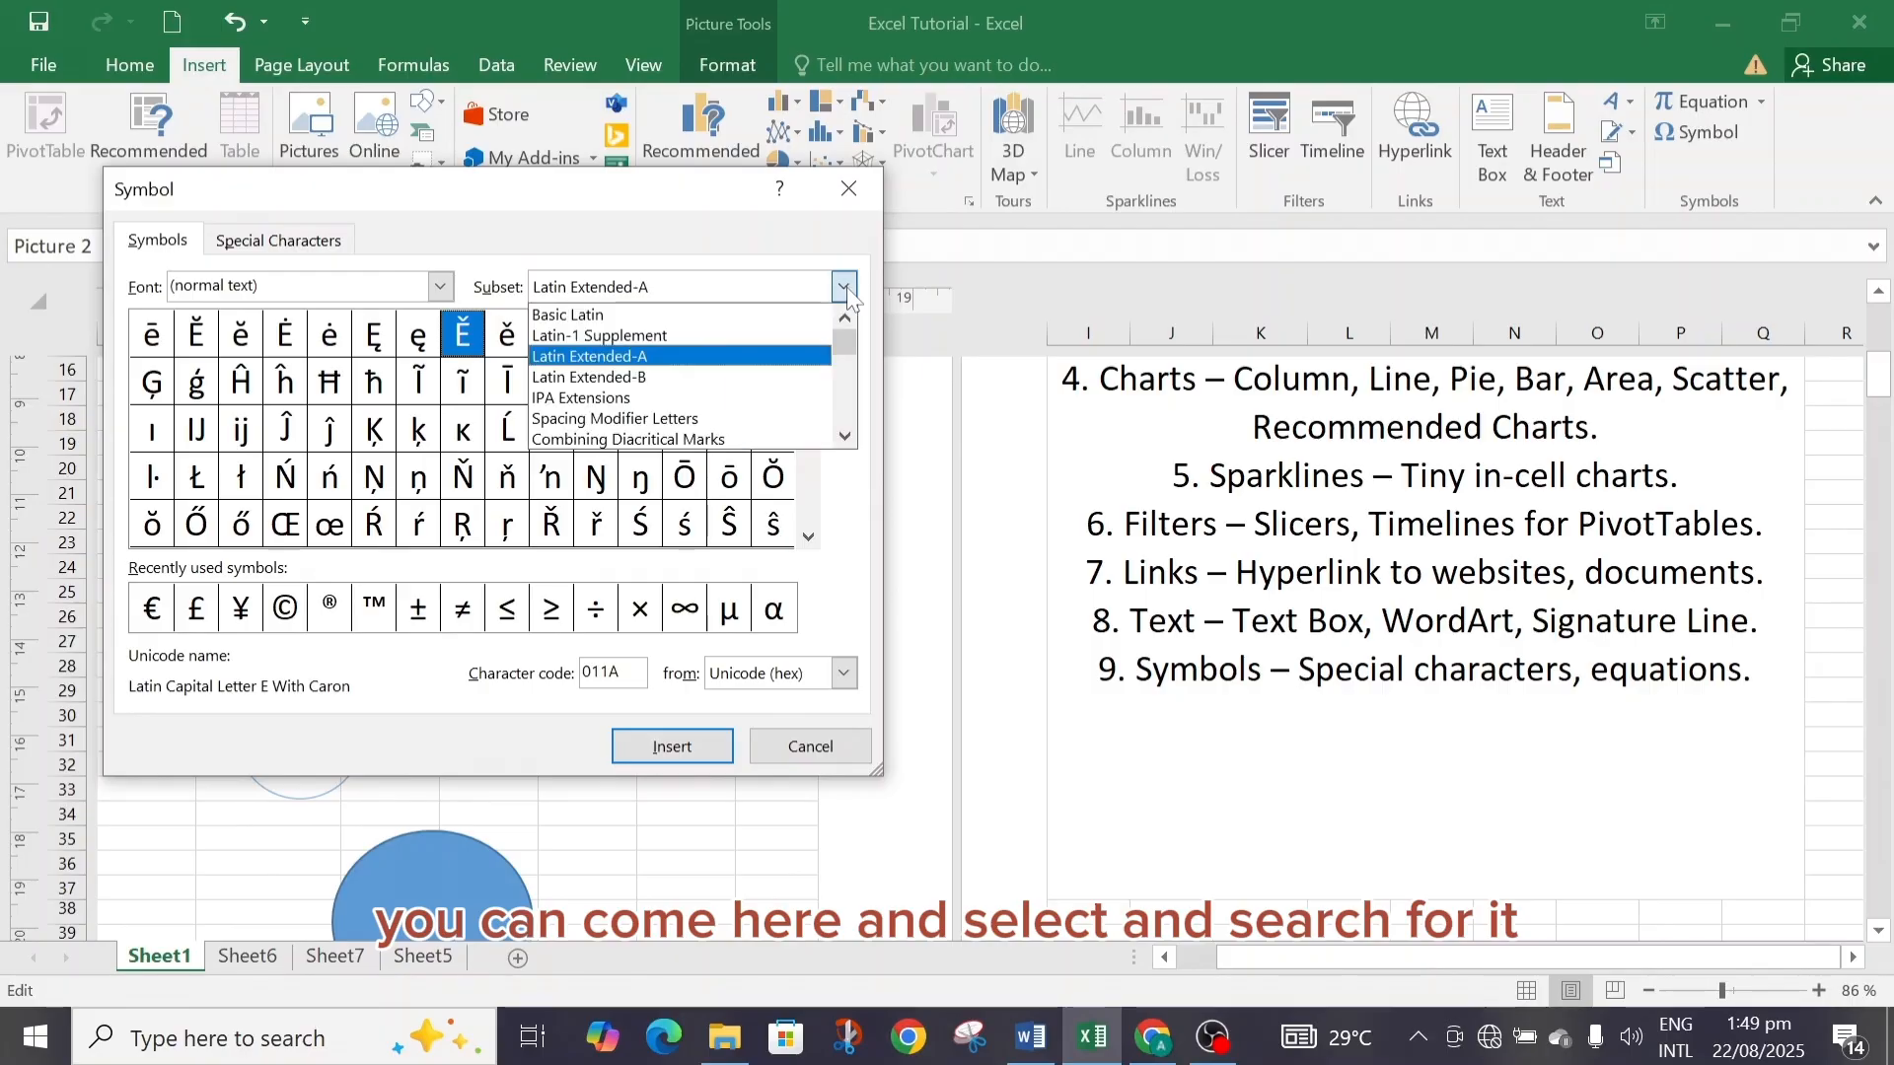
left_click(652, 379)
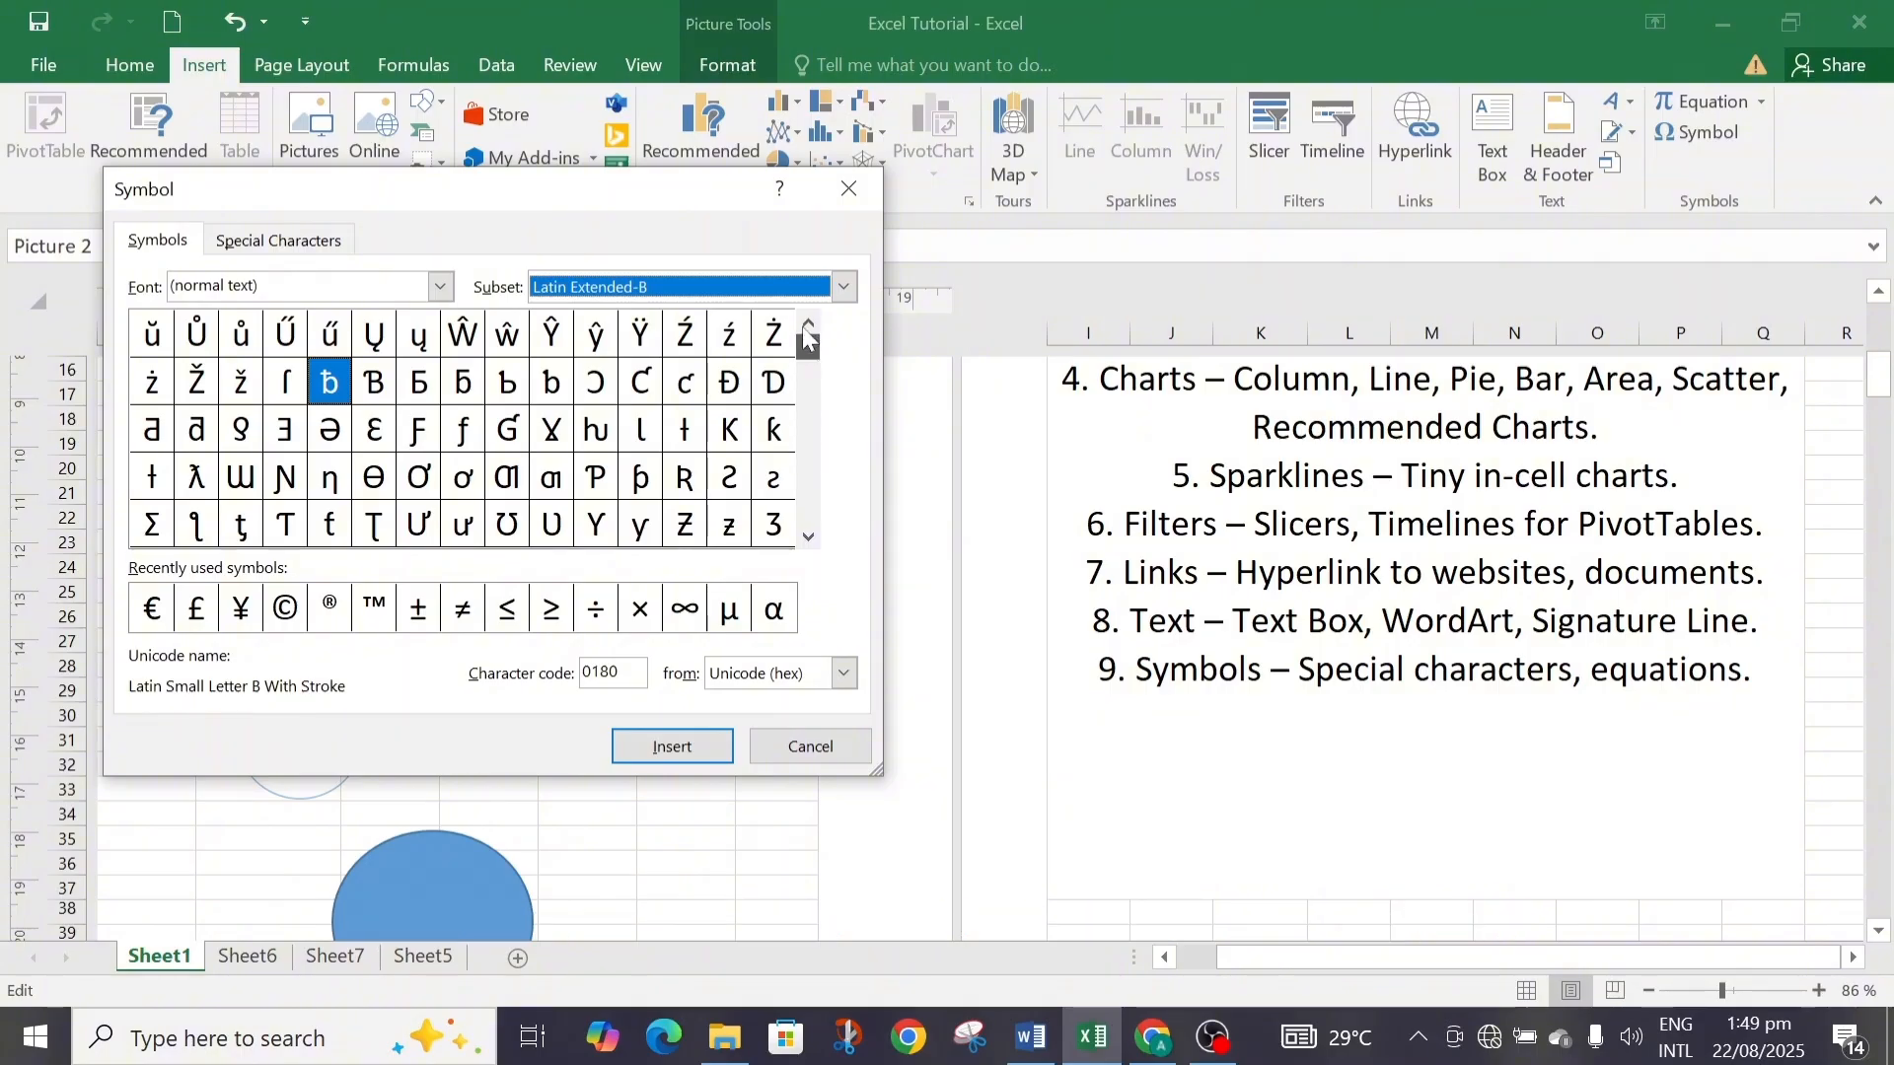
left_click_drag(801, 353, 803, 306)
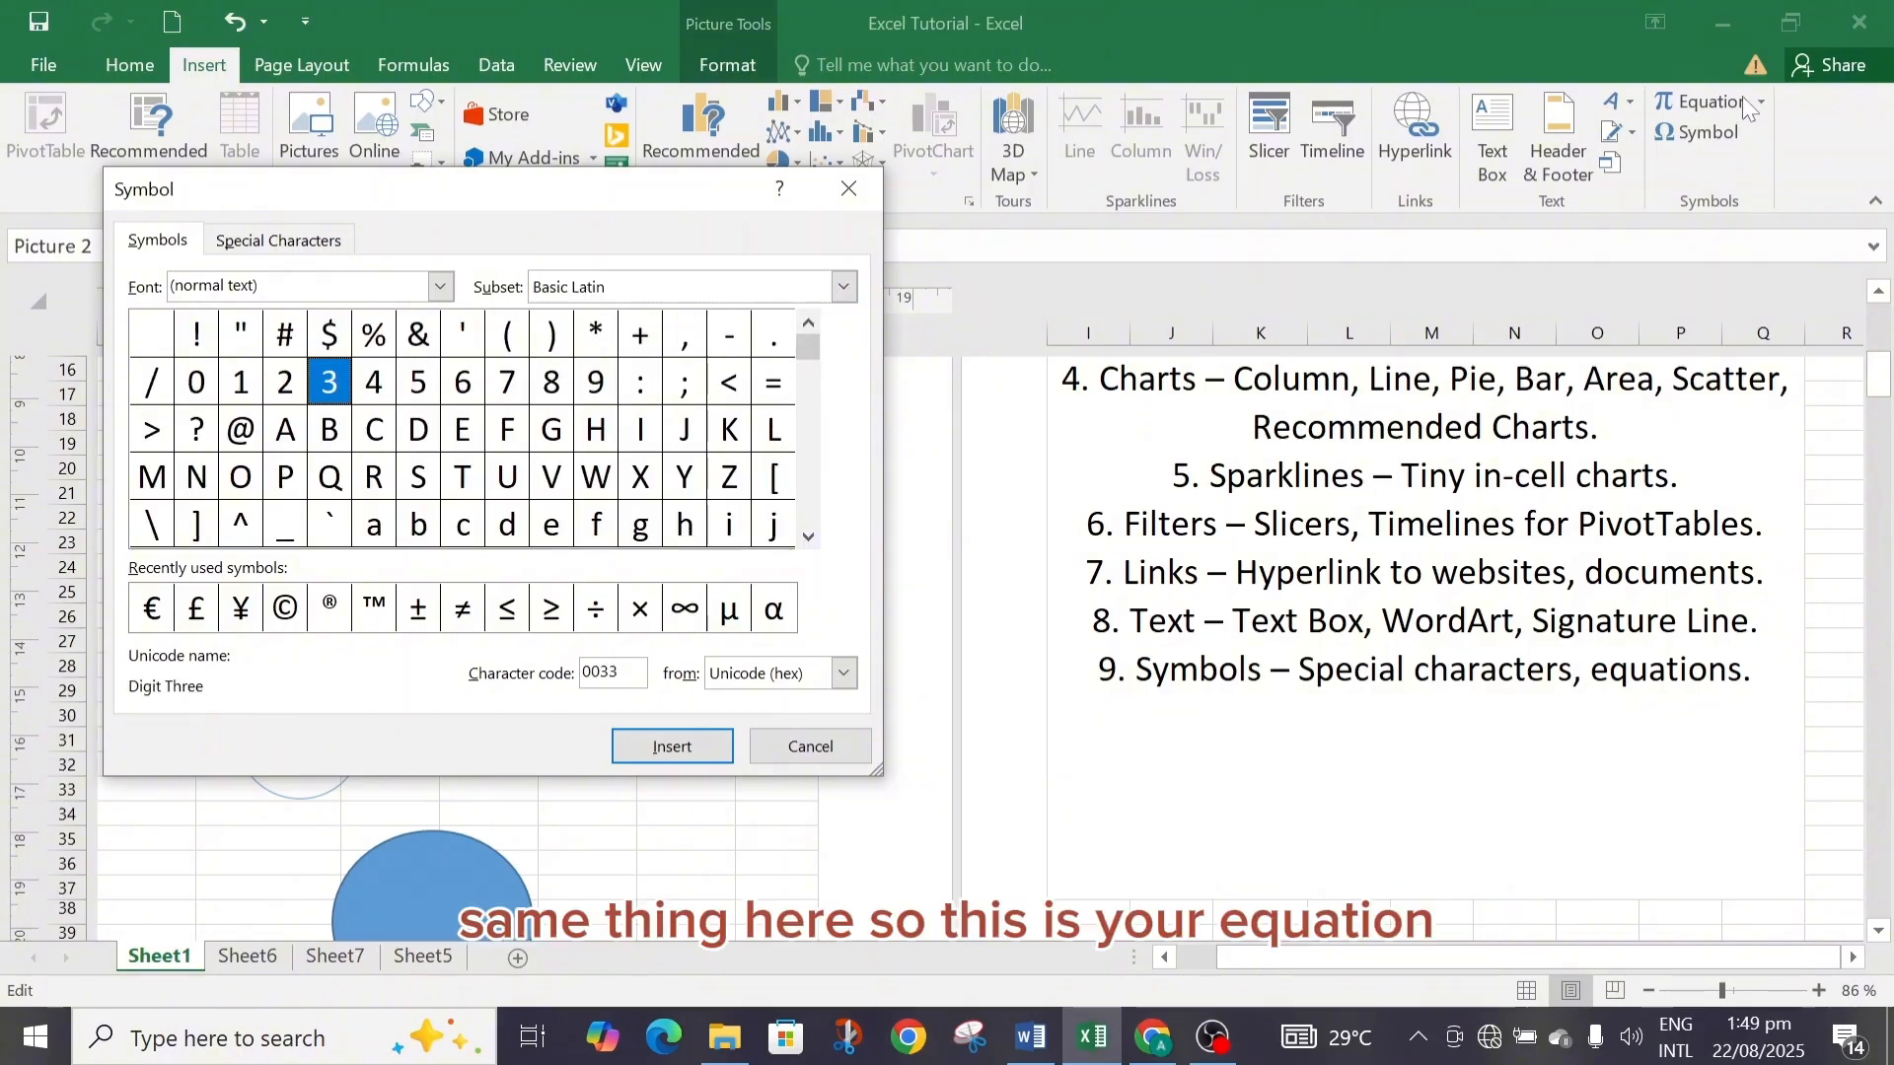
left_click(863, 196)
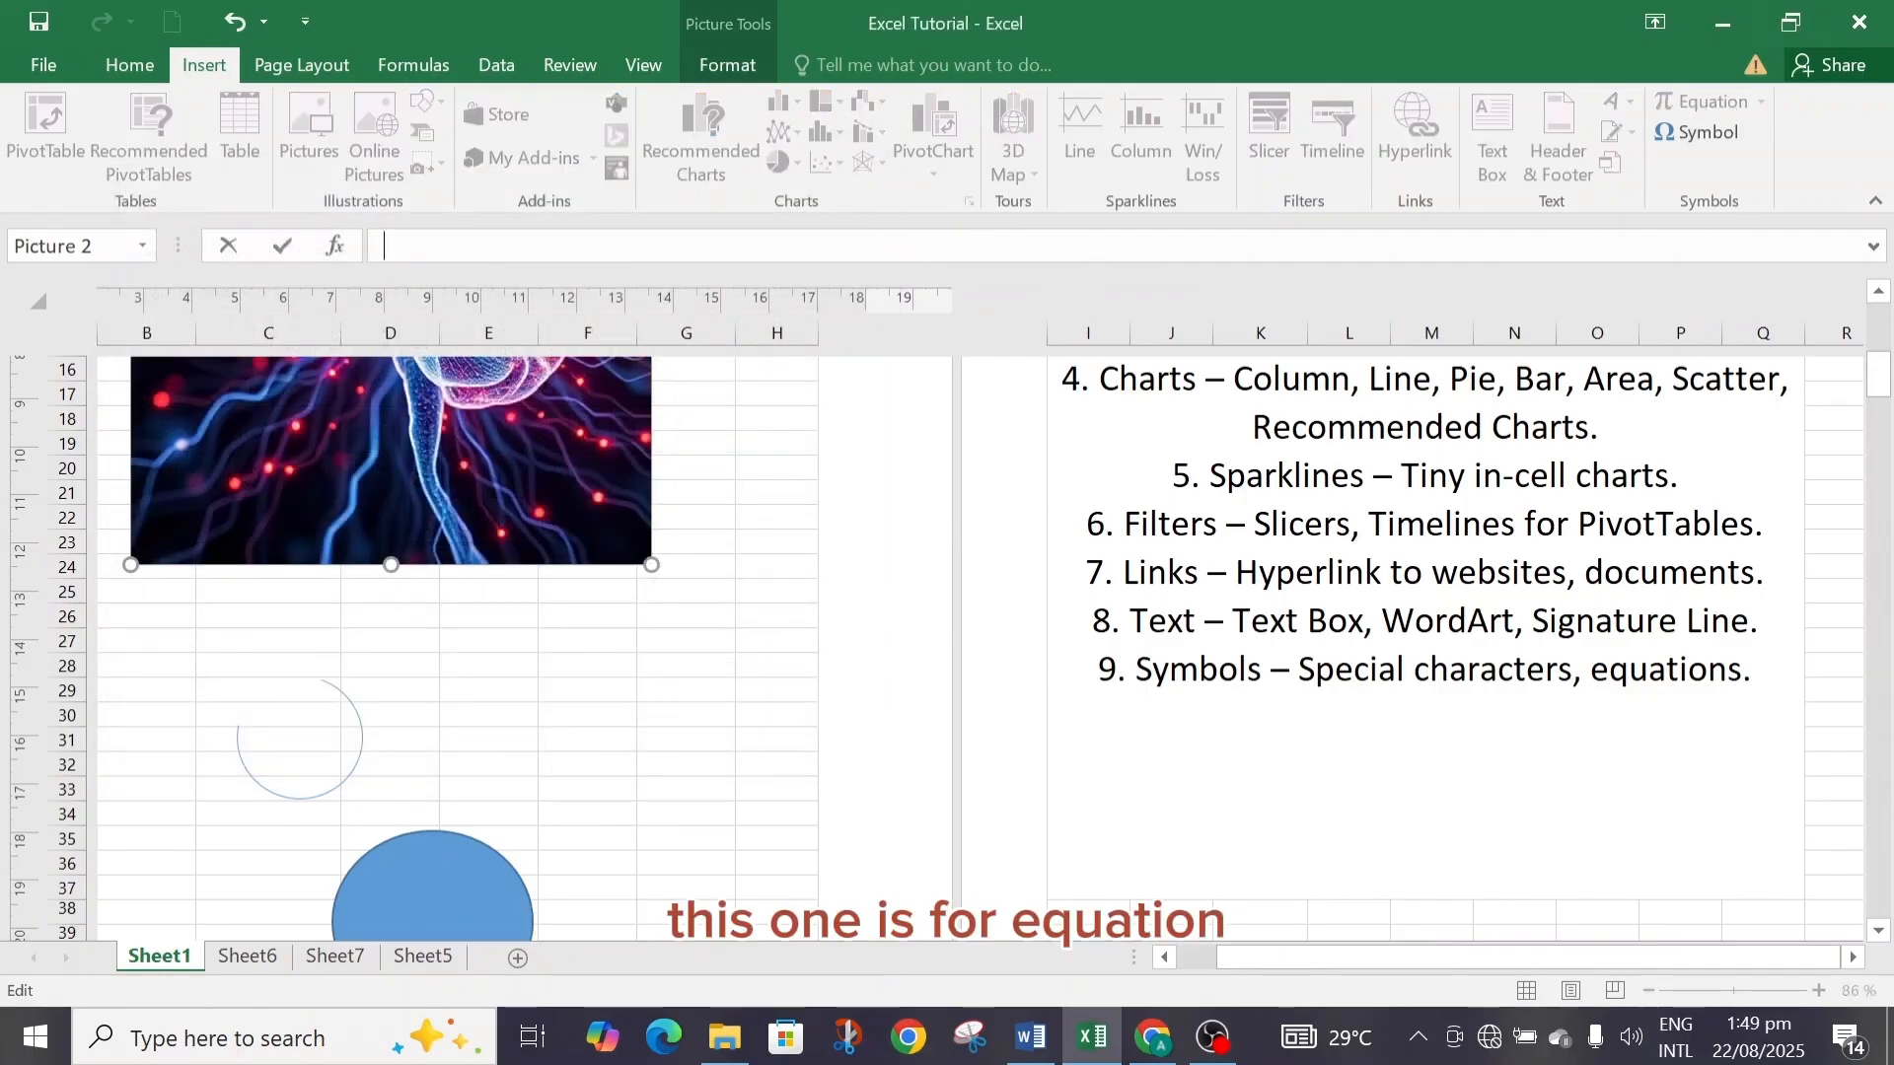
Insert a new blank equation into the text box on the sheet.
left_click(1682, 453)
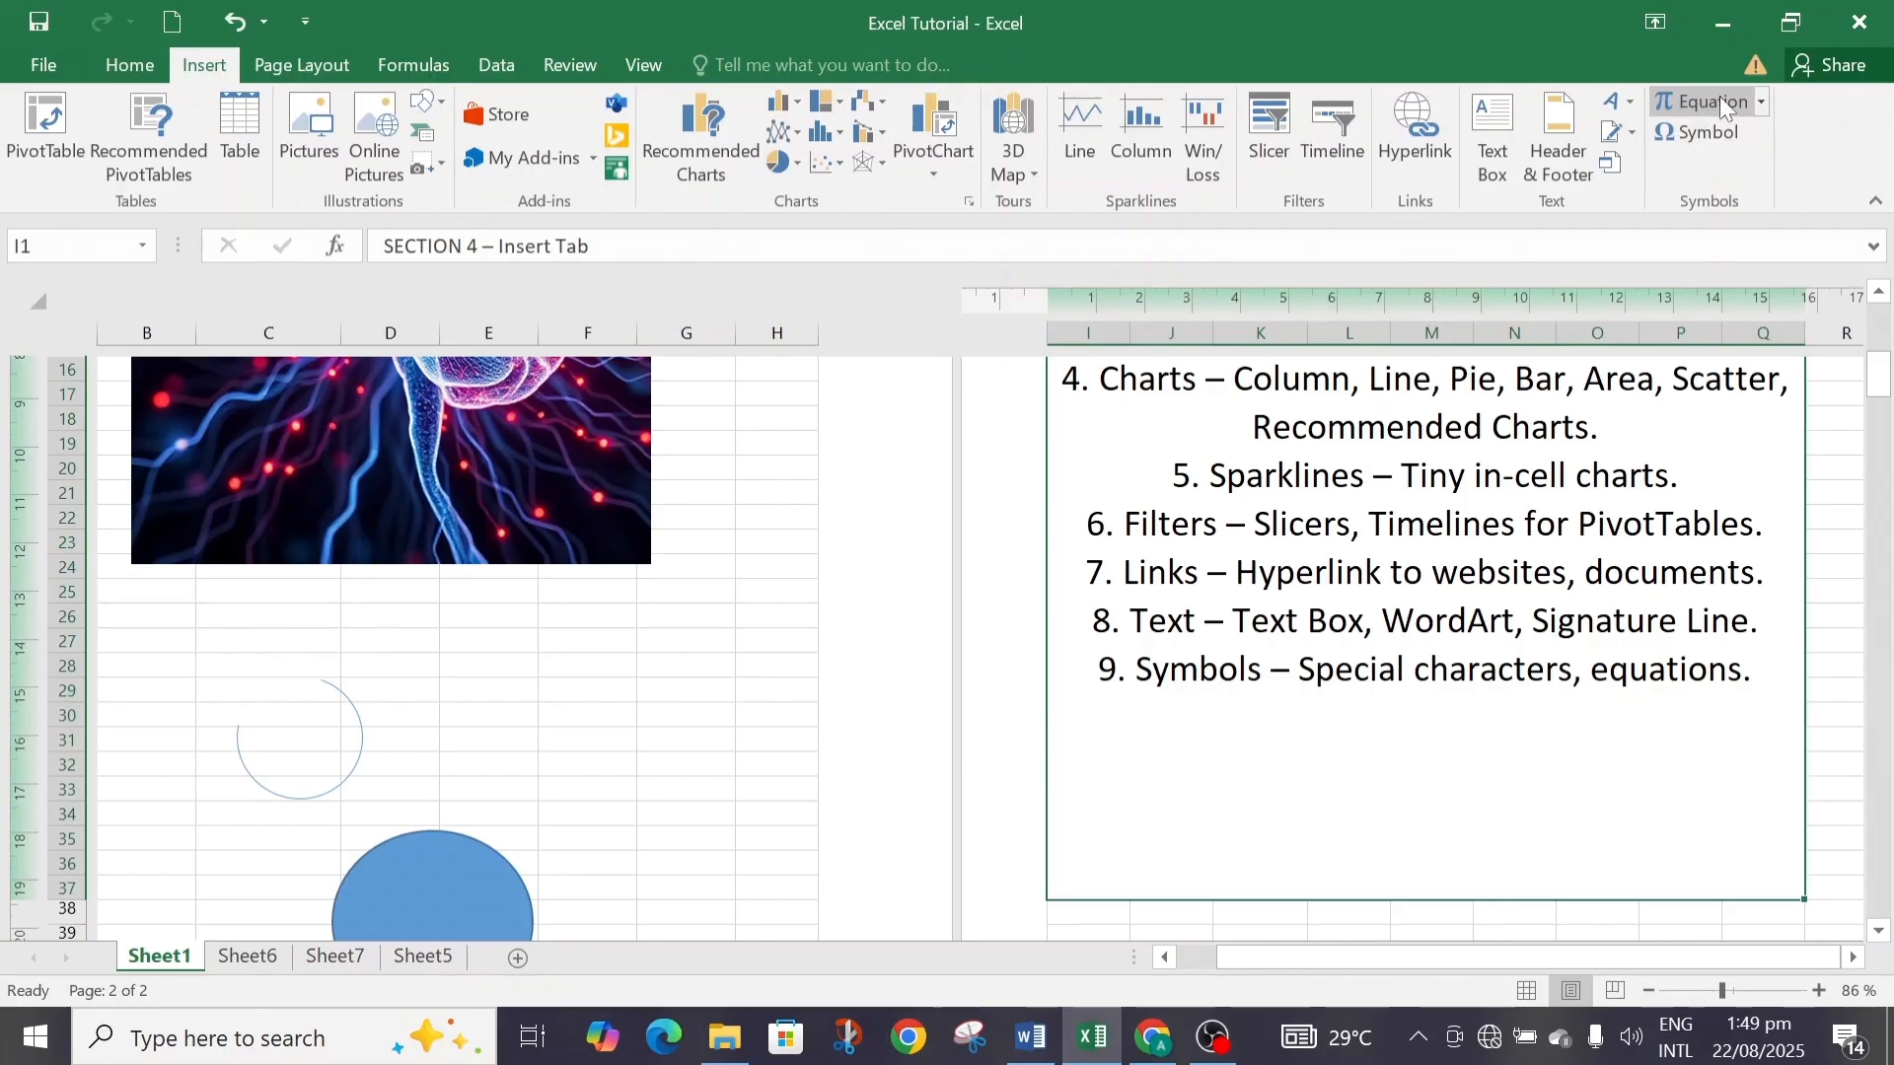
left_click(1754, 95)
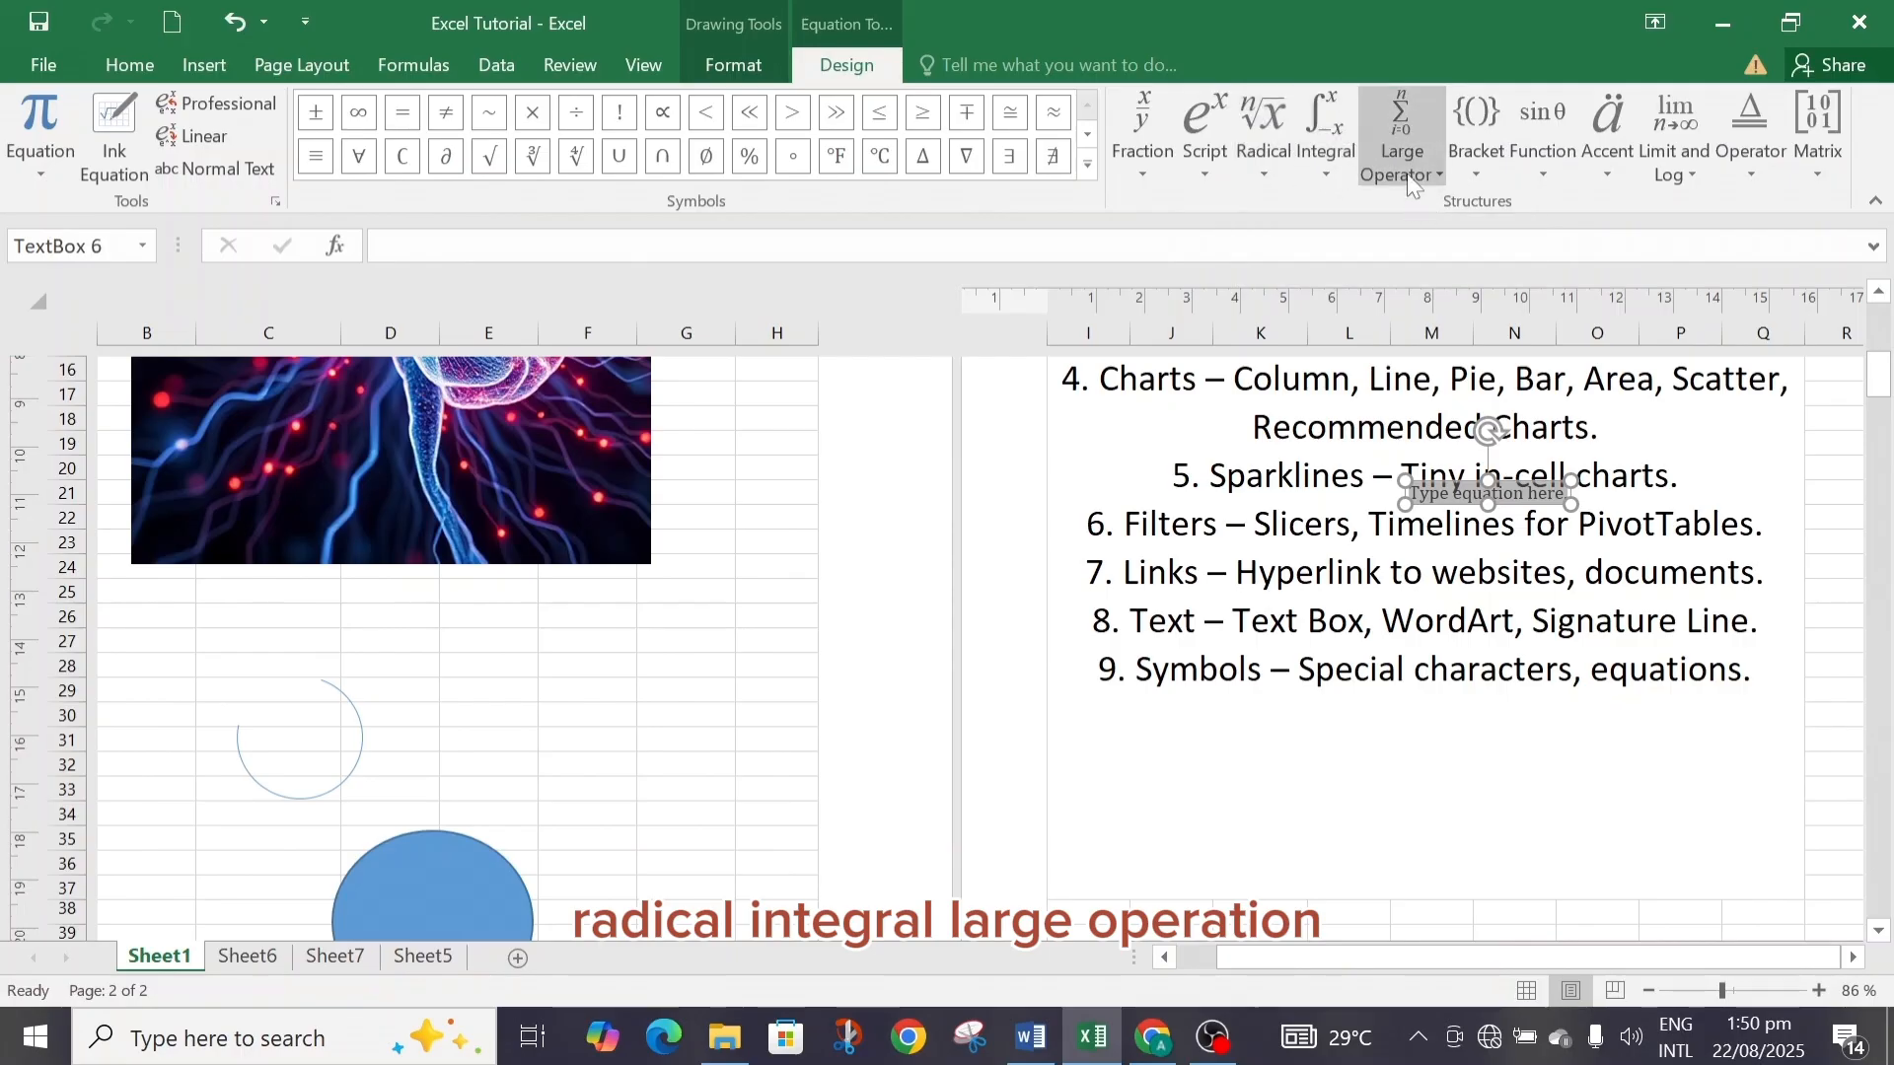
Browse the equation structure galleries: large operators, integrals, radicals, scripts, fractions, brackets, functions, accents, limits and logs, operators and matrices.
left_click(1438, 175)
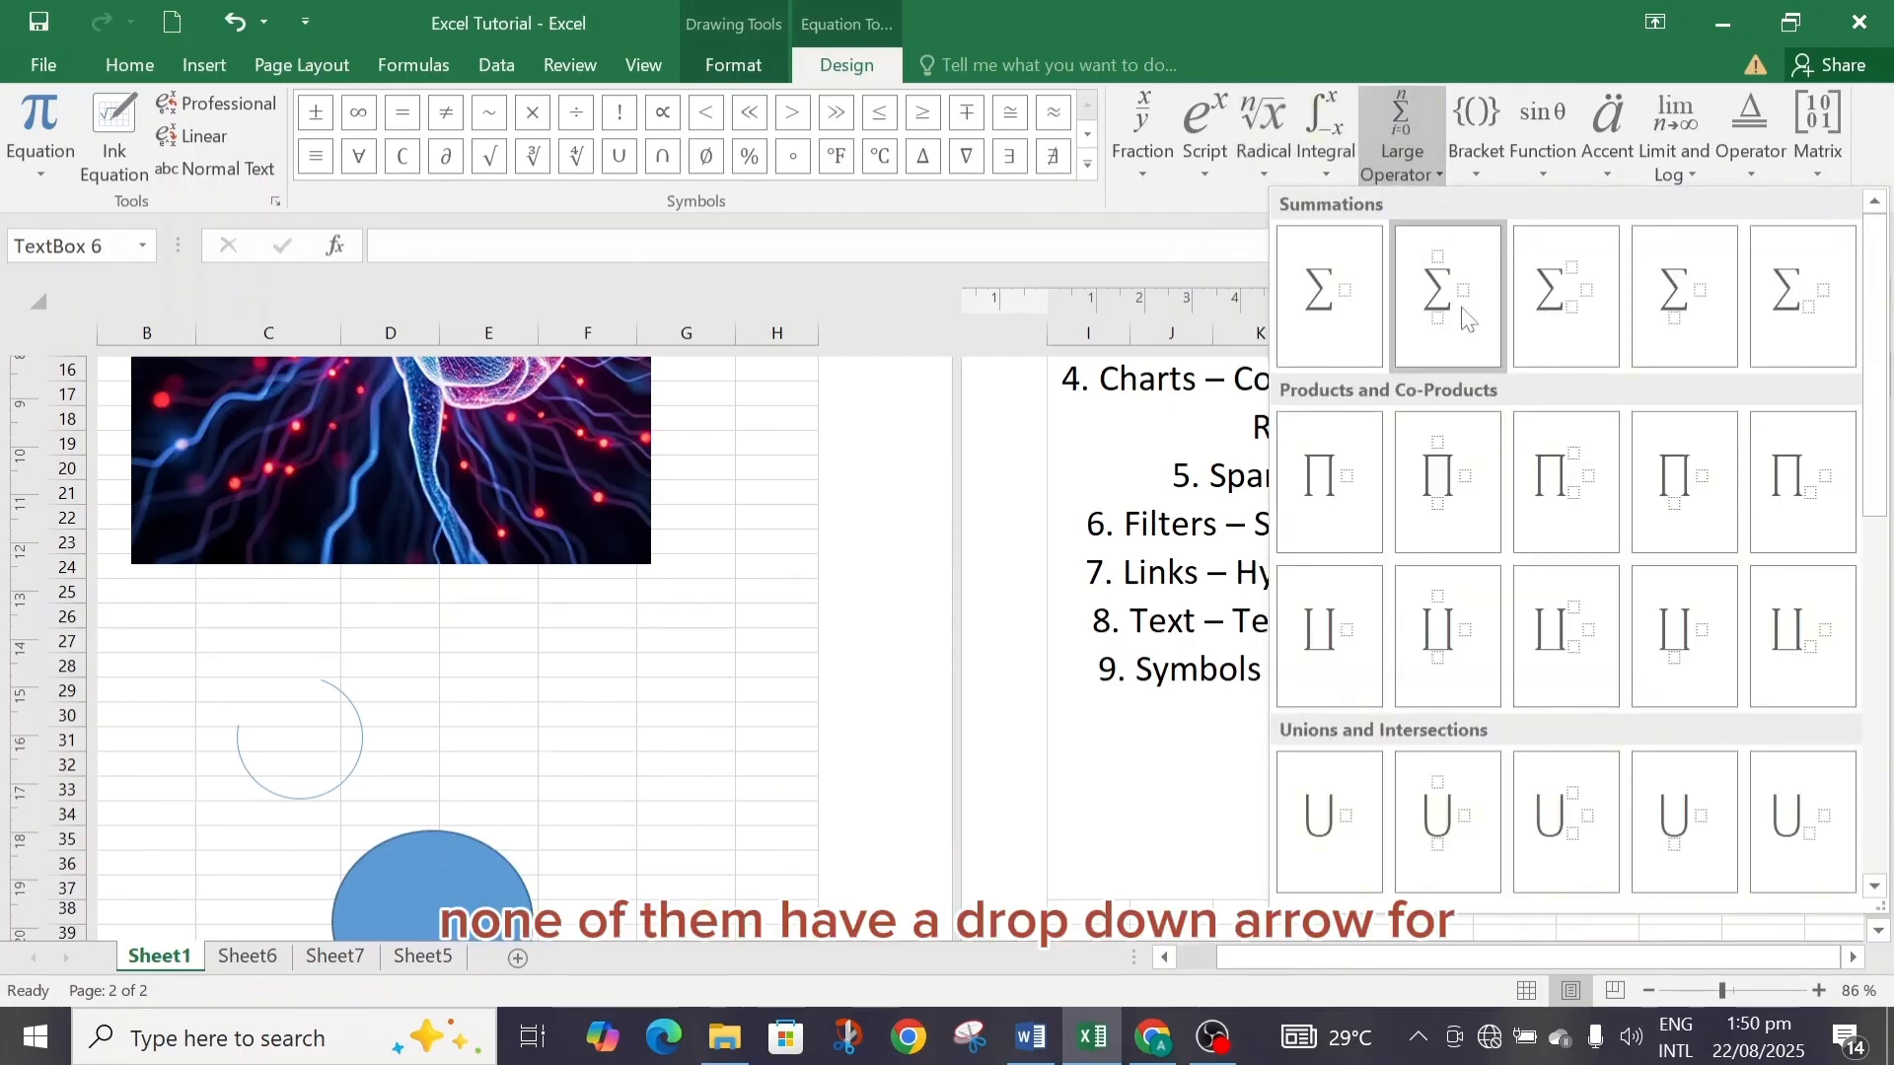
left_click(1328, 170)
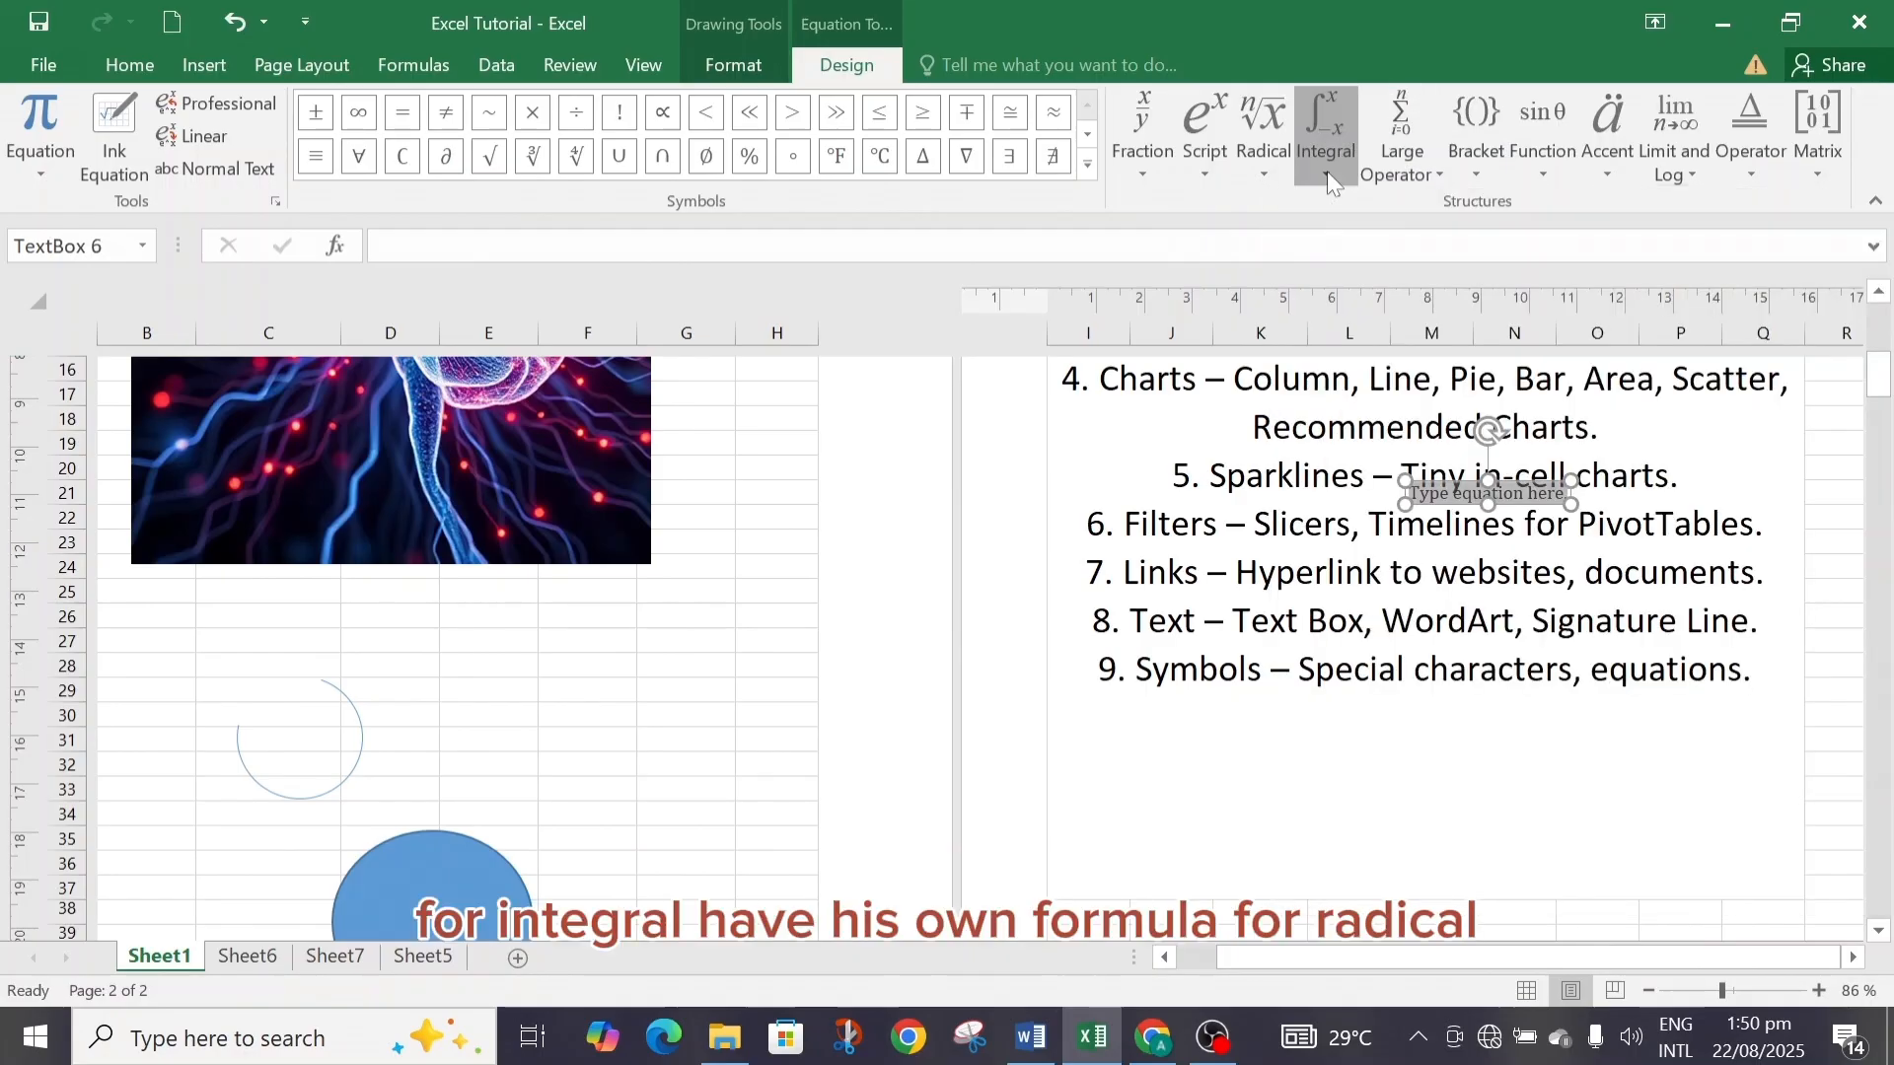
left_click(1265, 173)
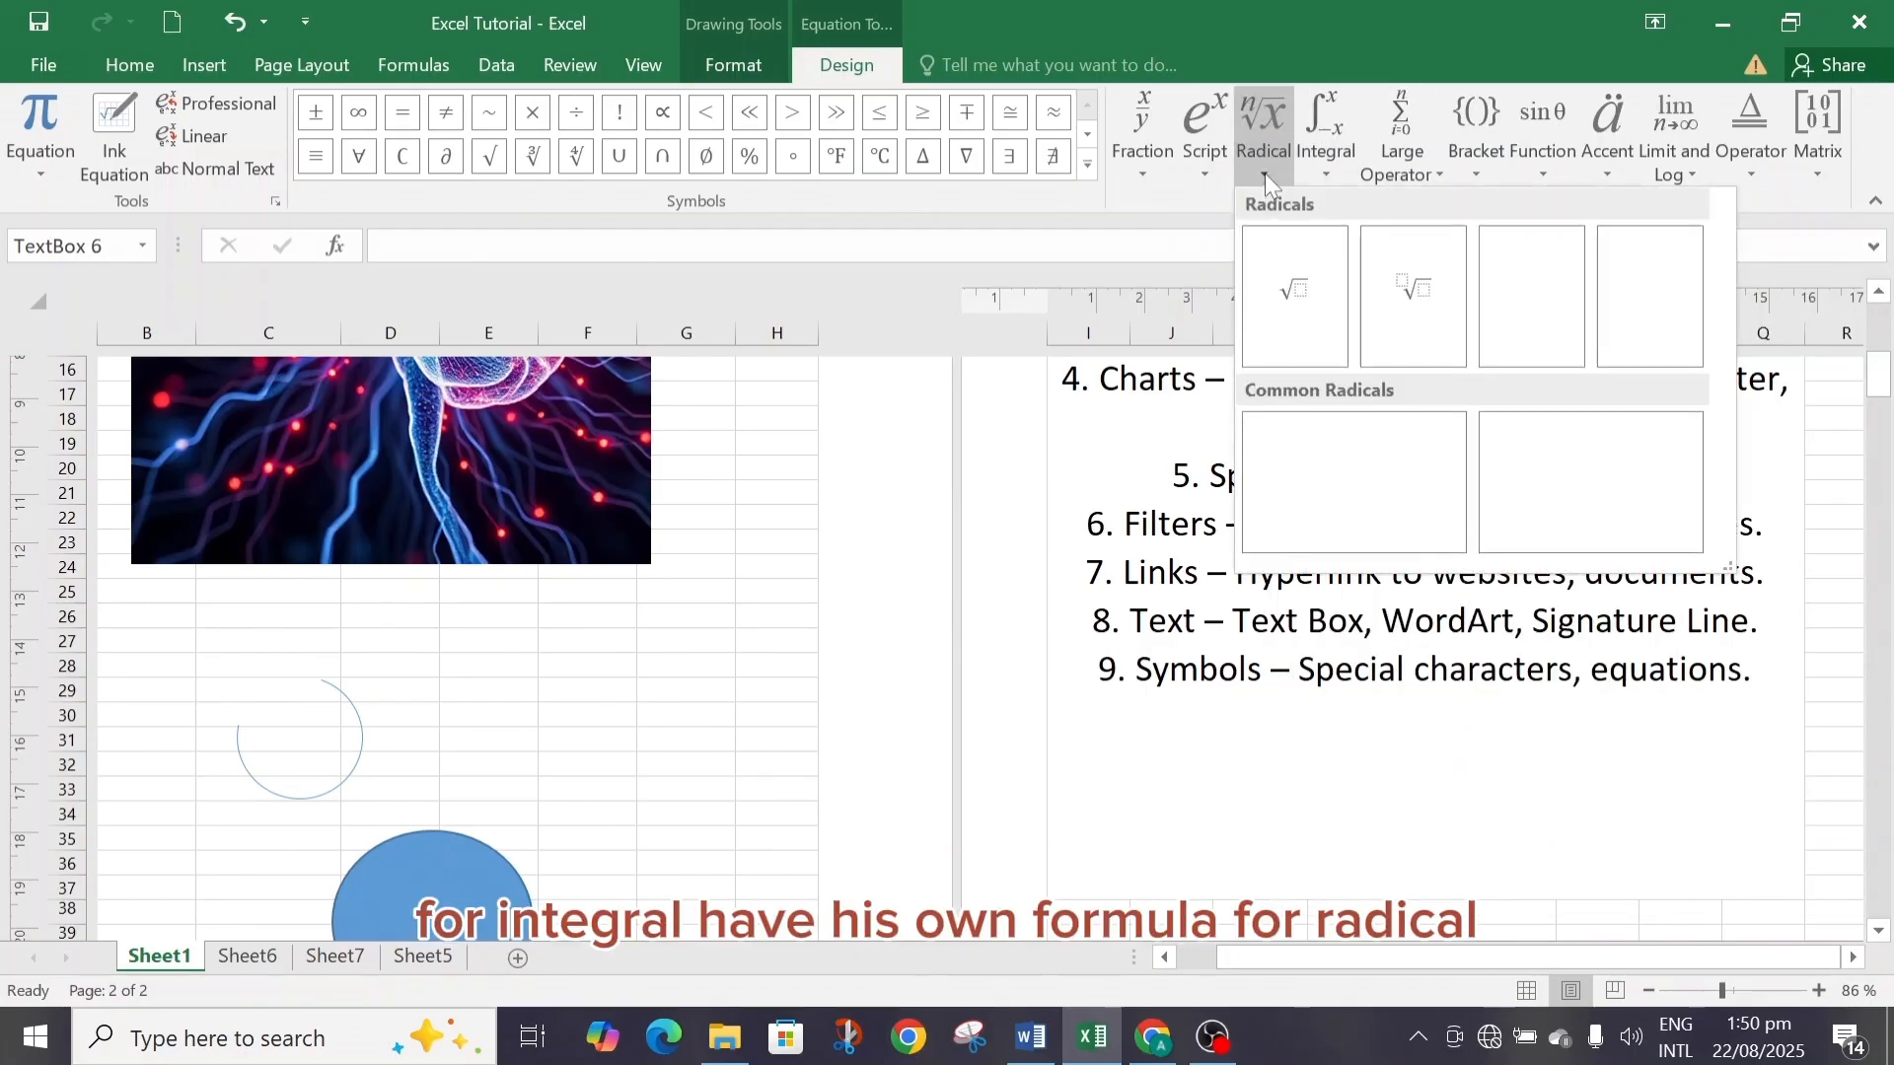
left_click(1208, 174)
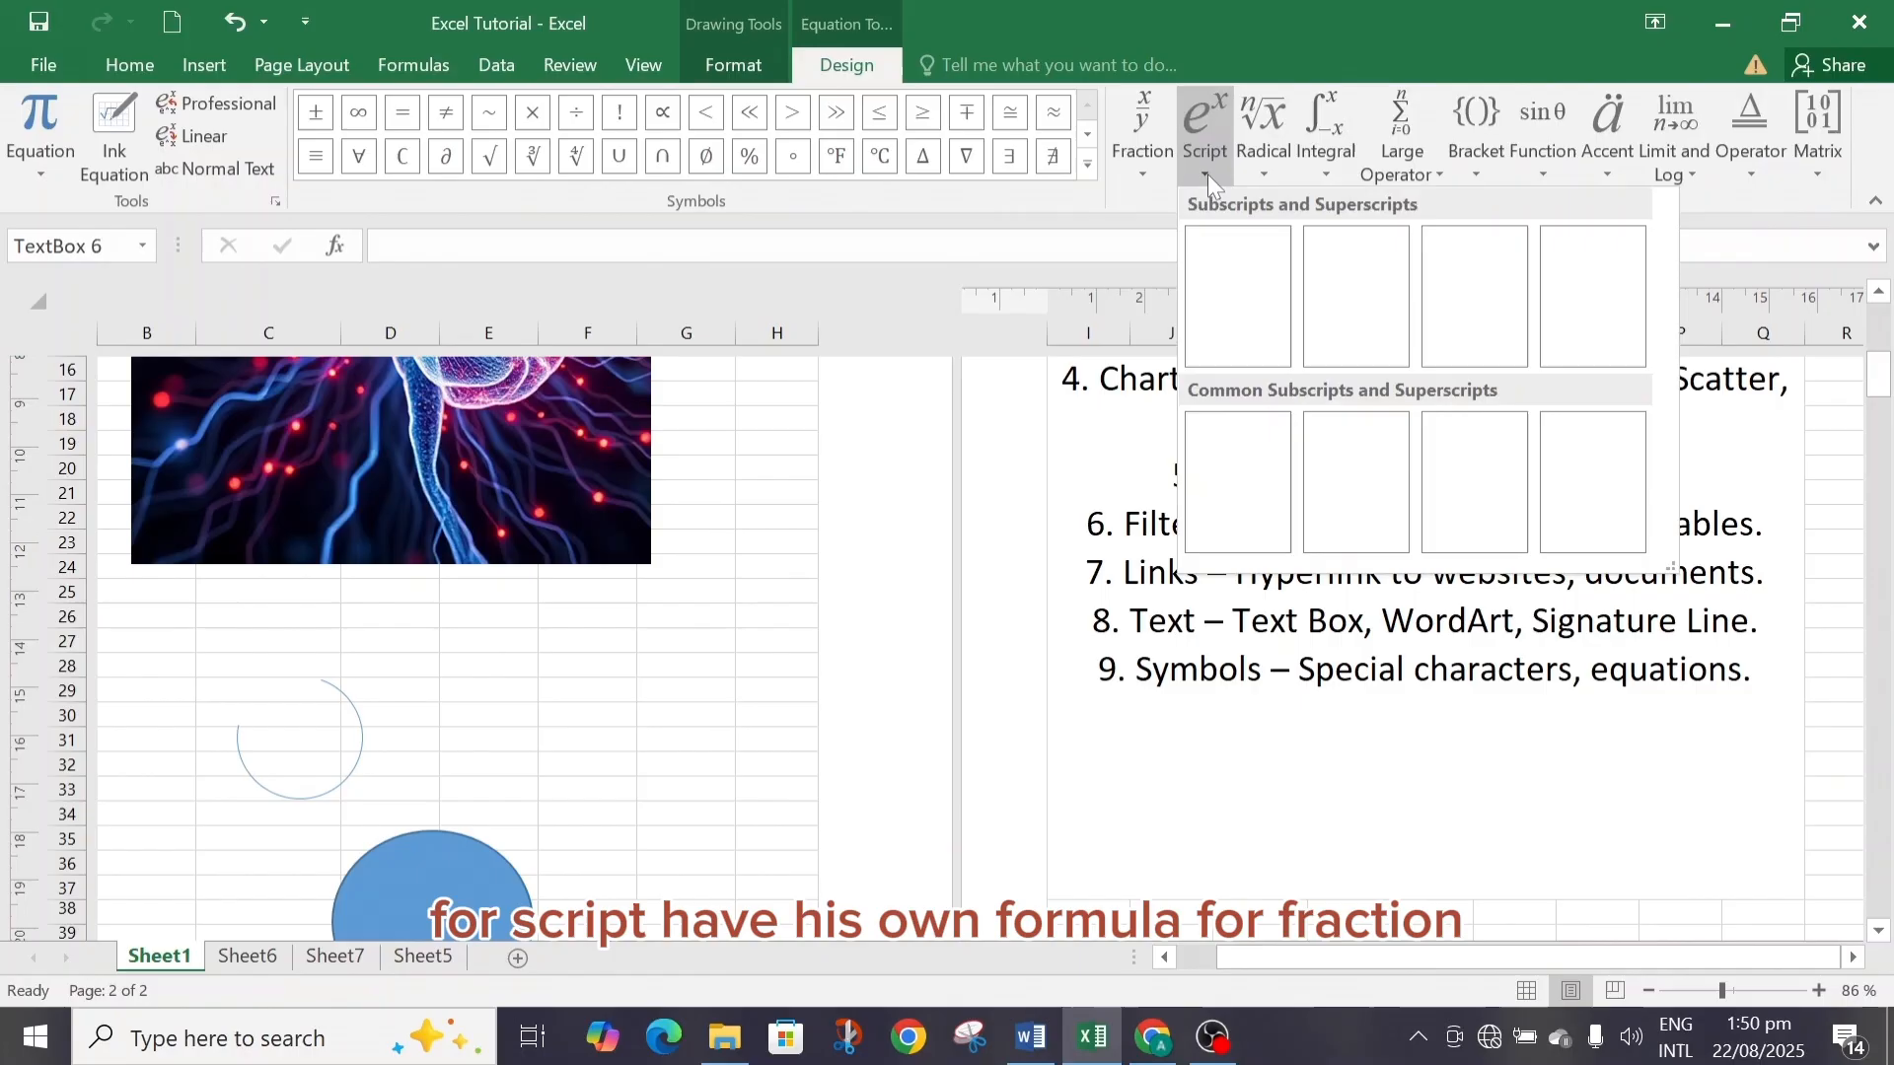
left_click(1136, 169)
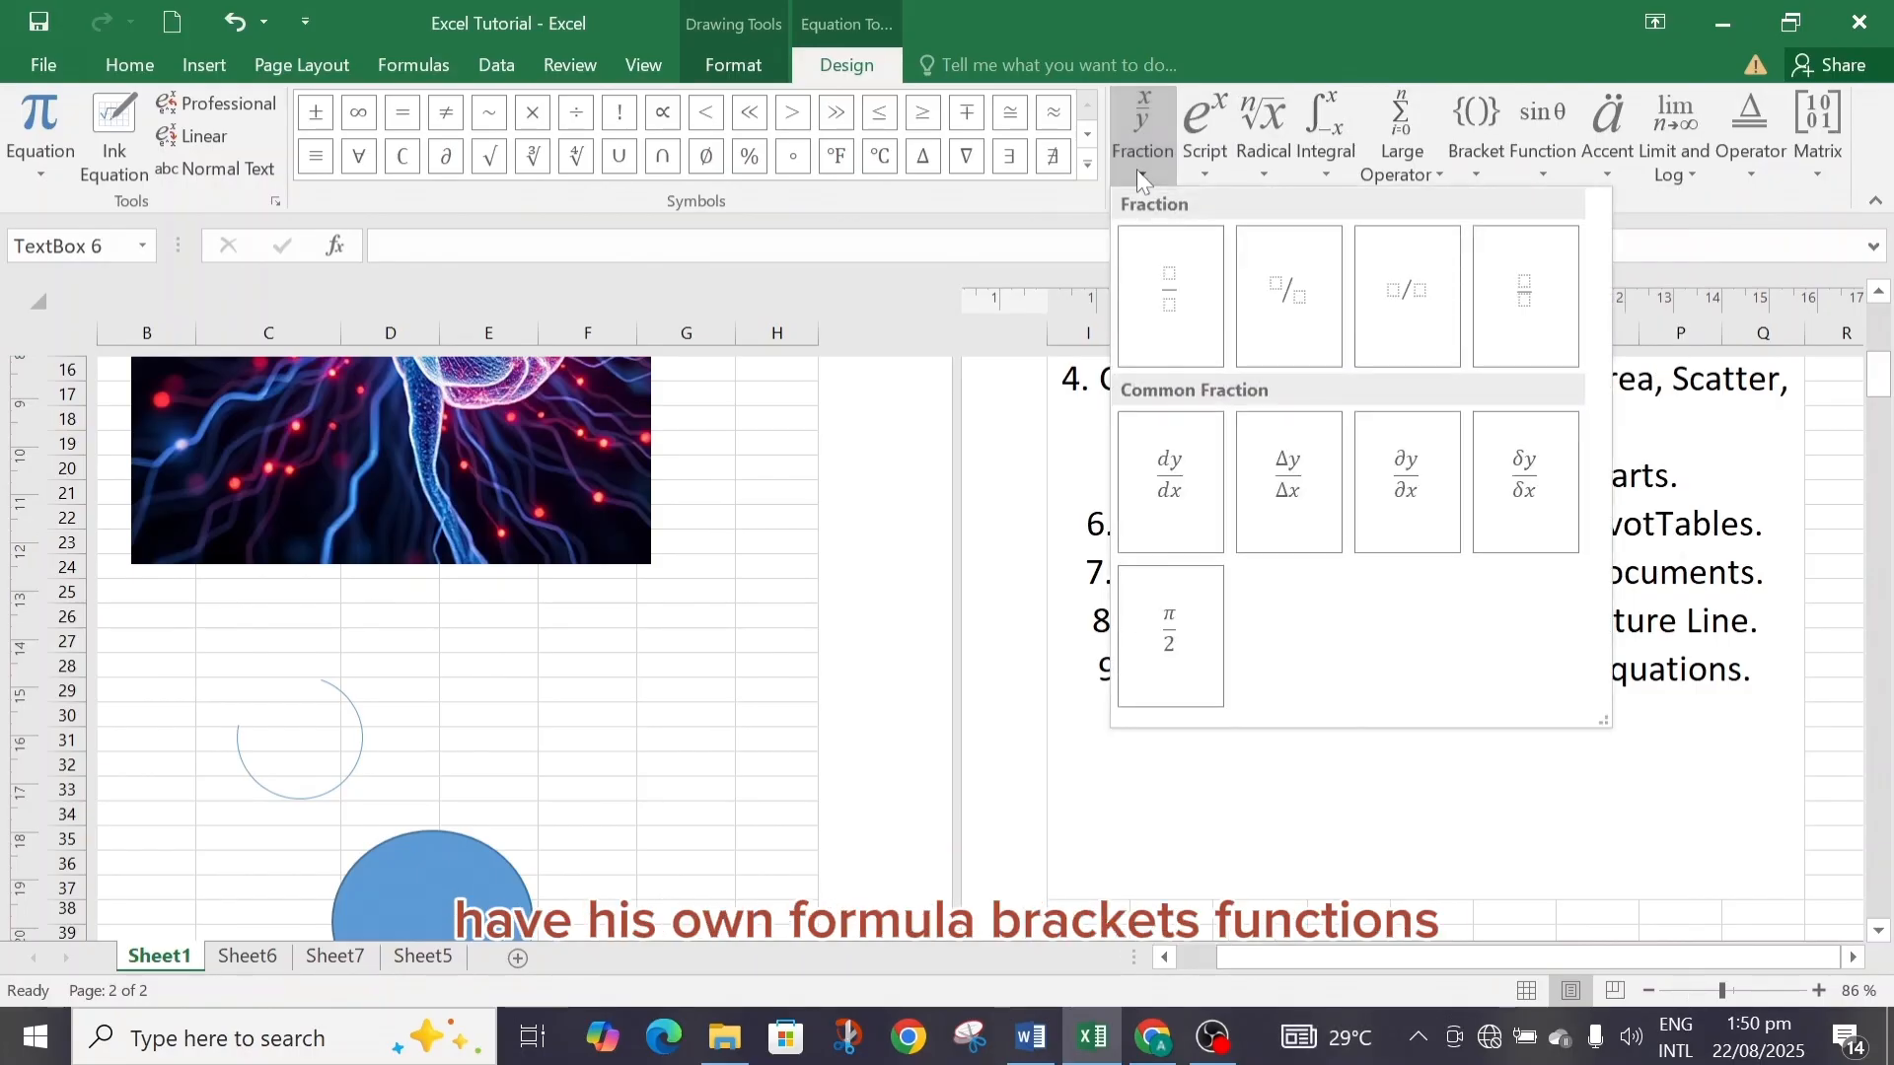
left_click(1475, 170)
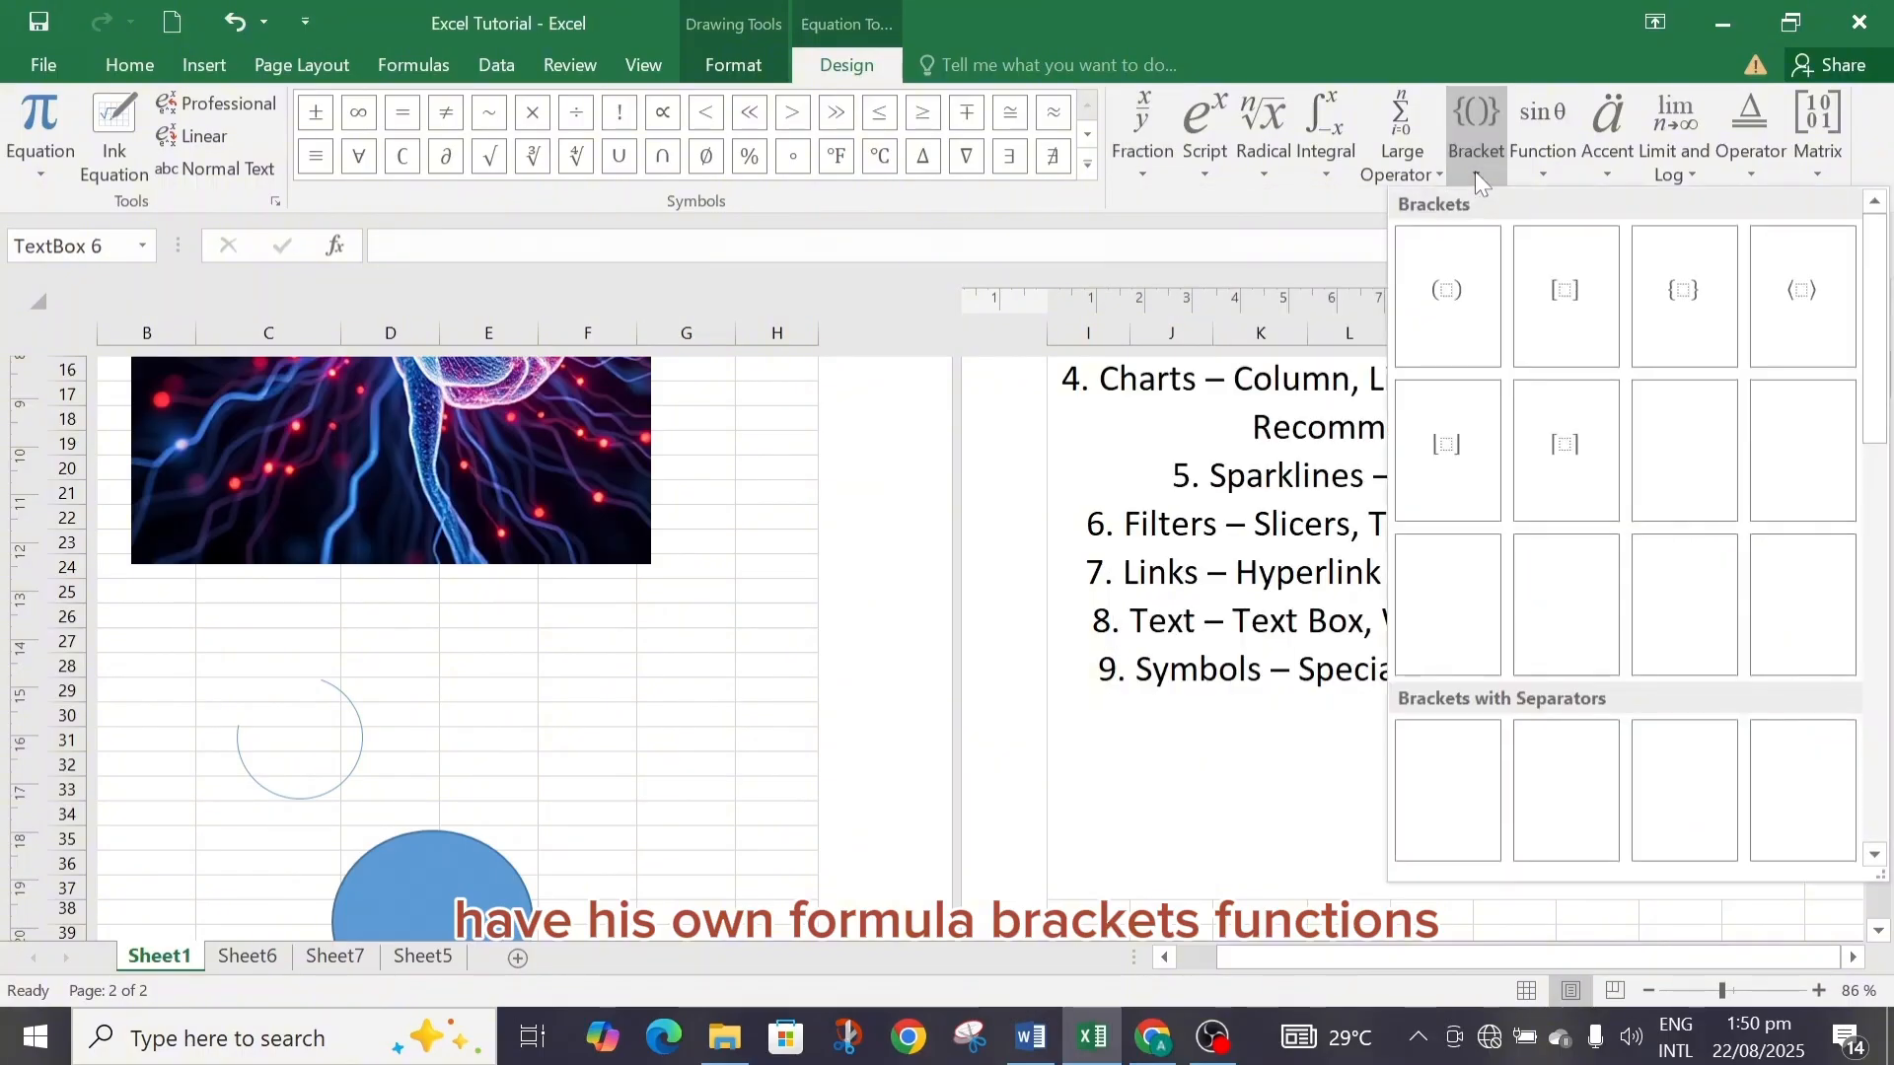
left_click(1542, 173)
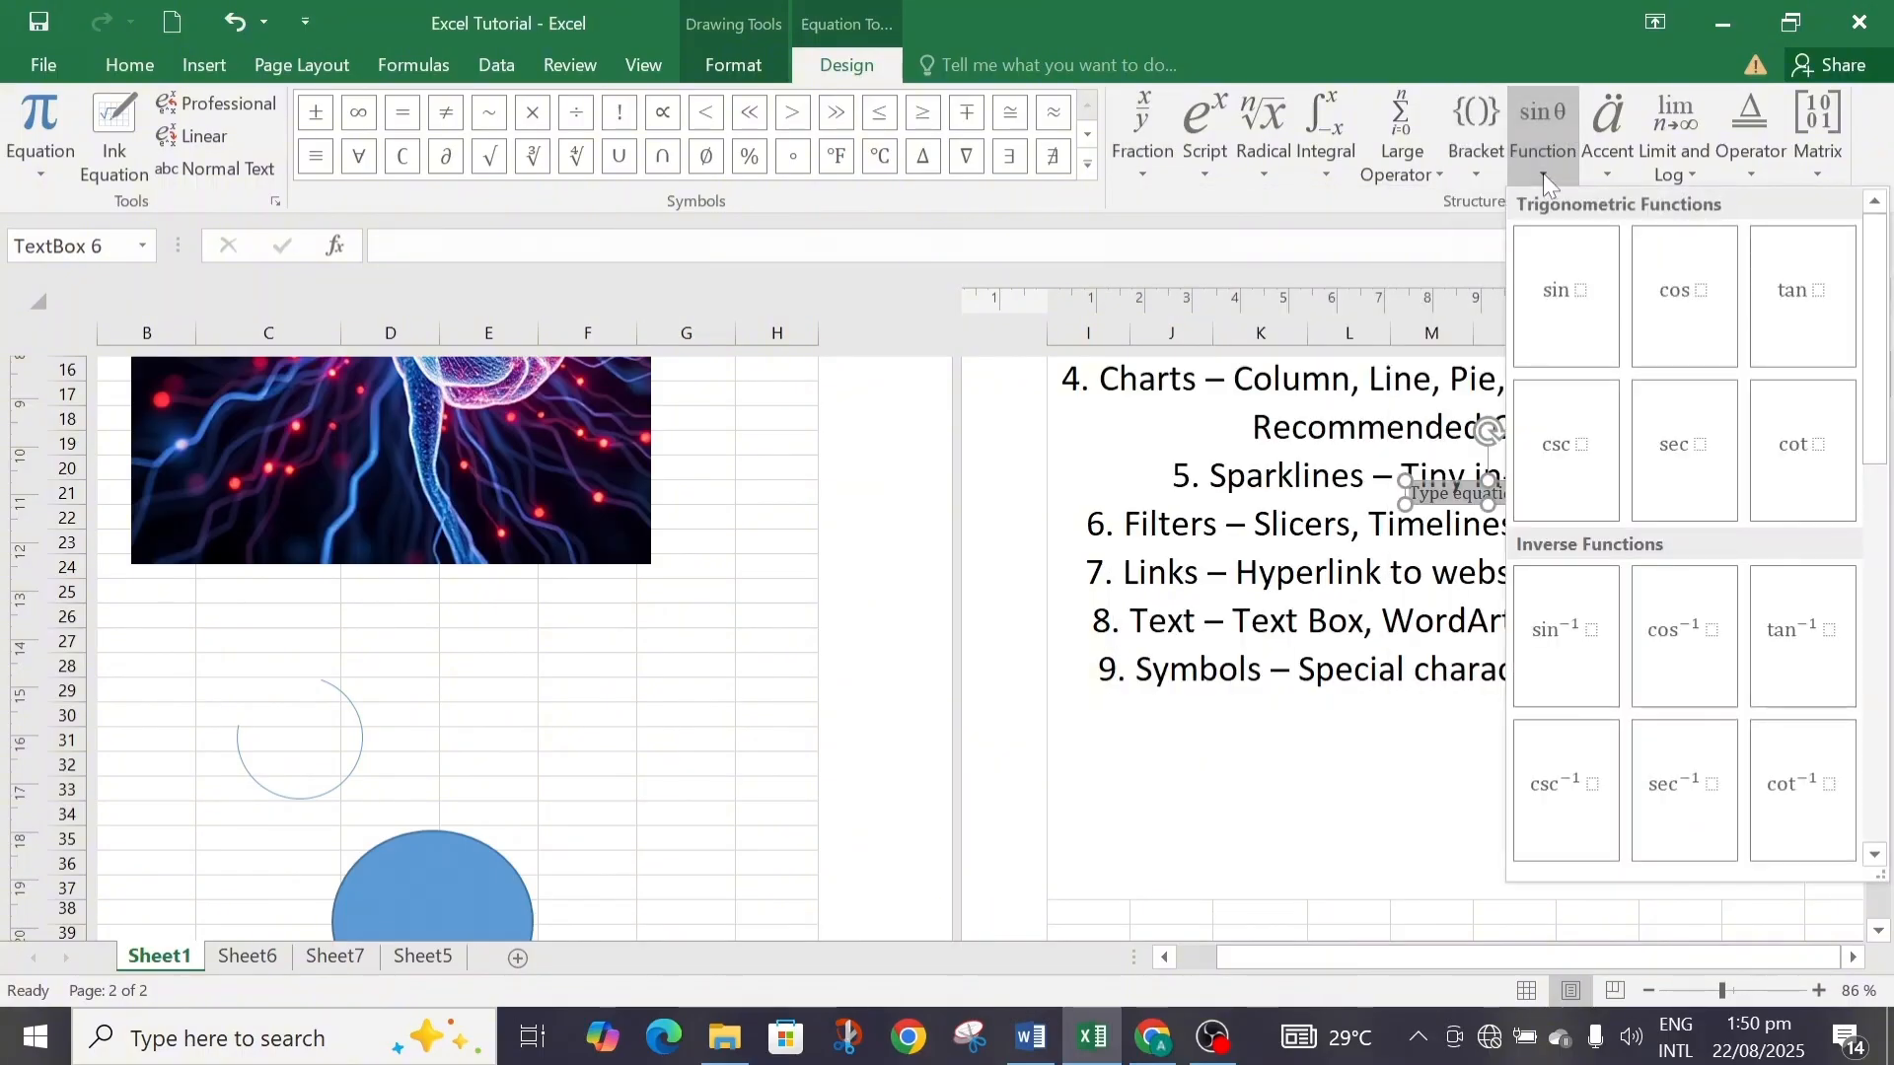
left_click(1608, 168)
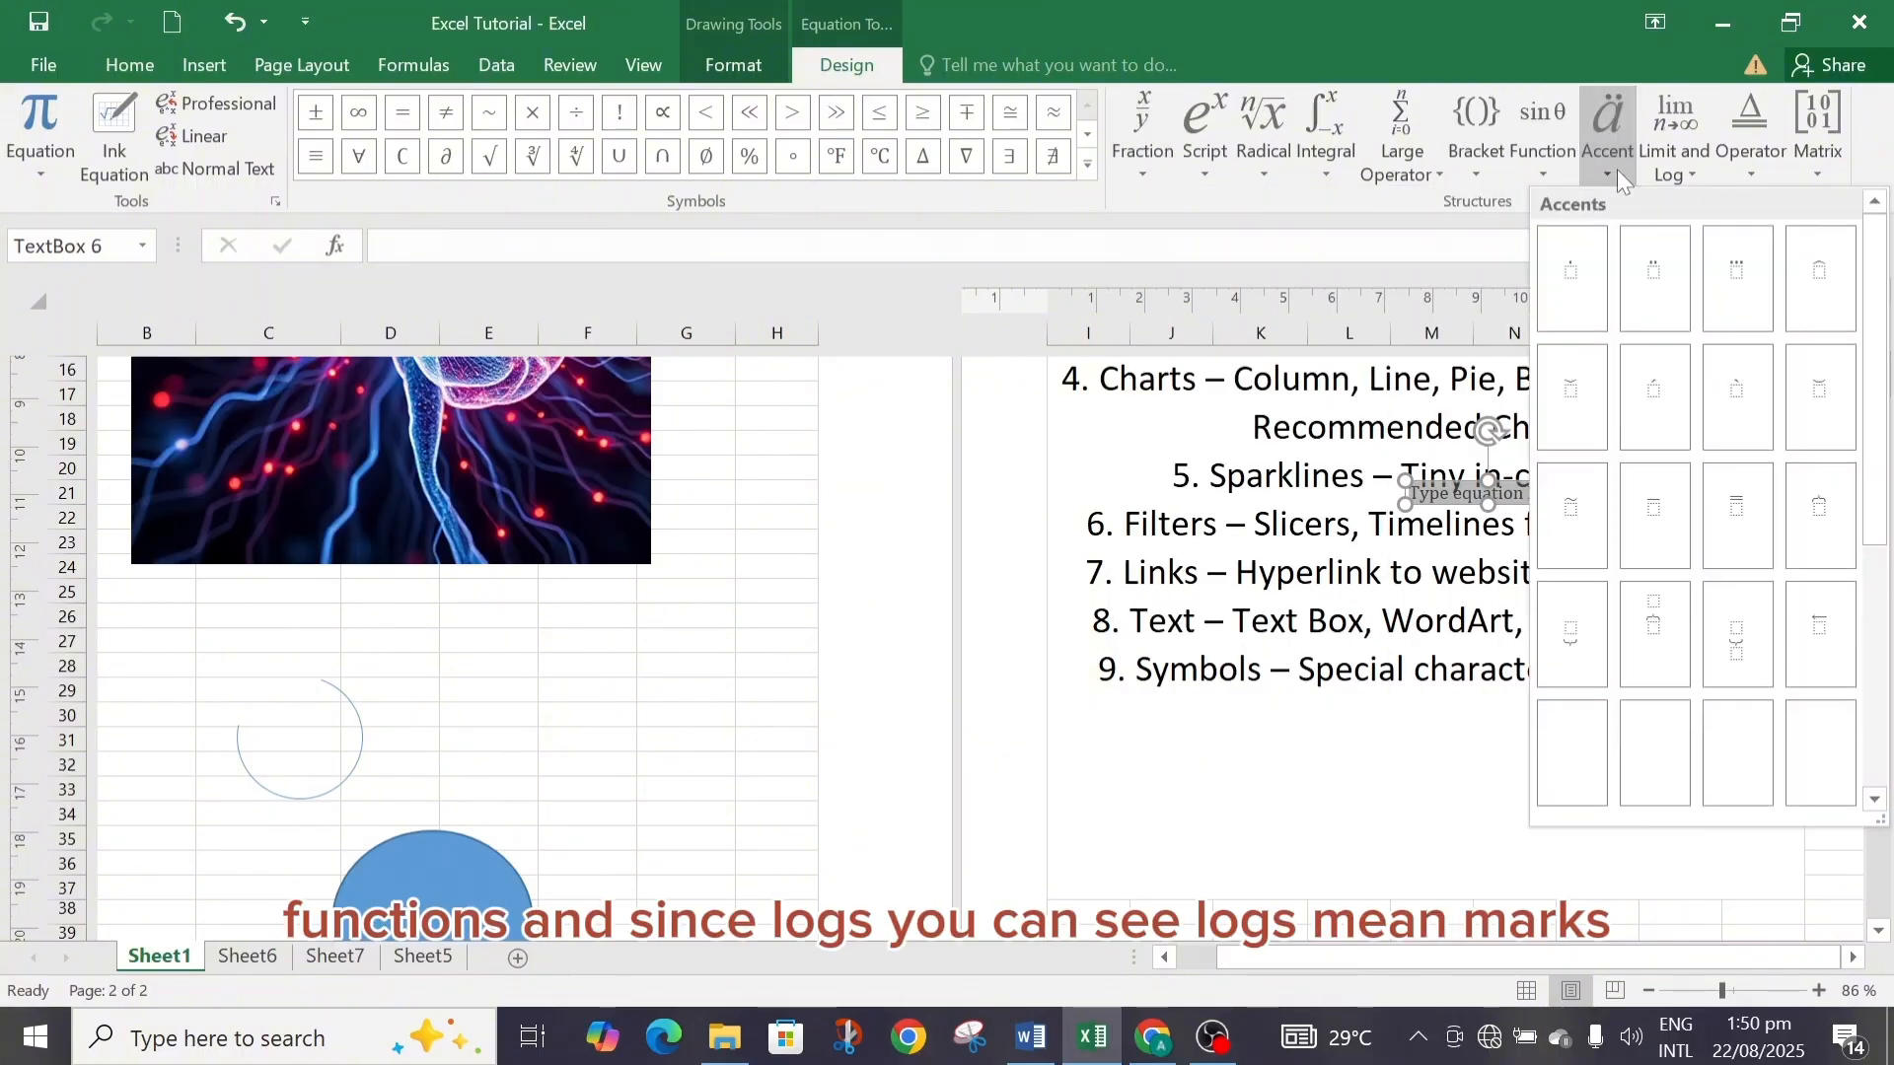
left_click(1686, 172)
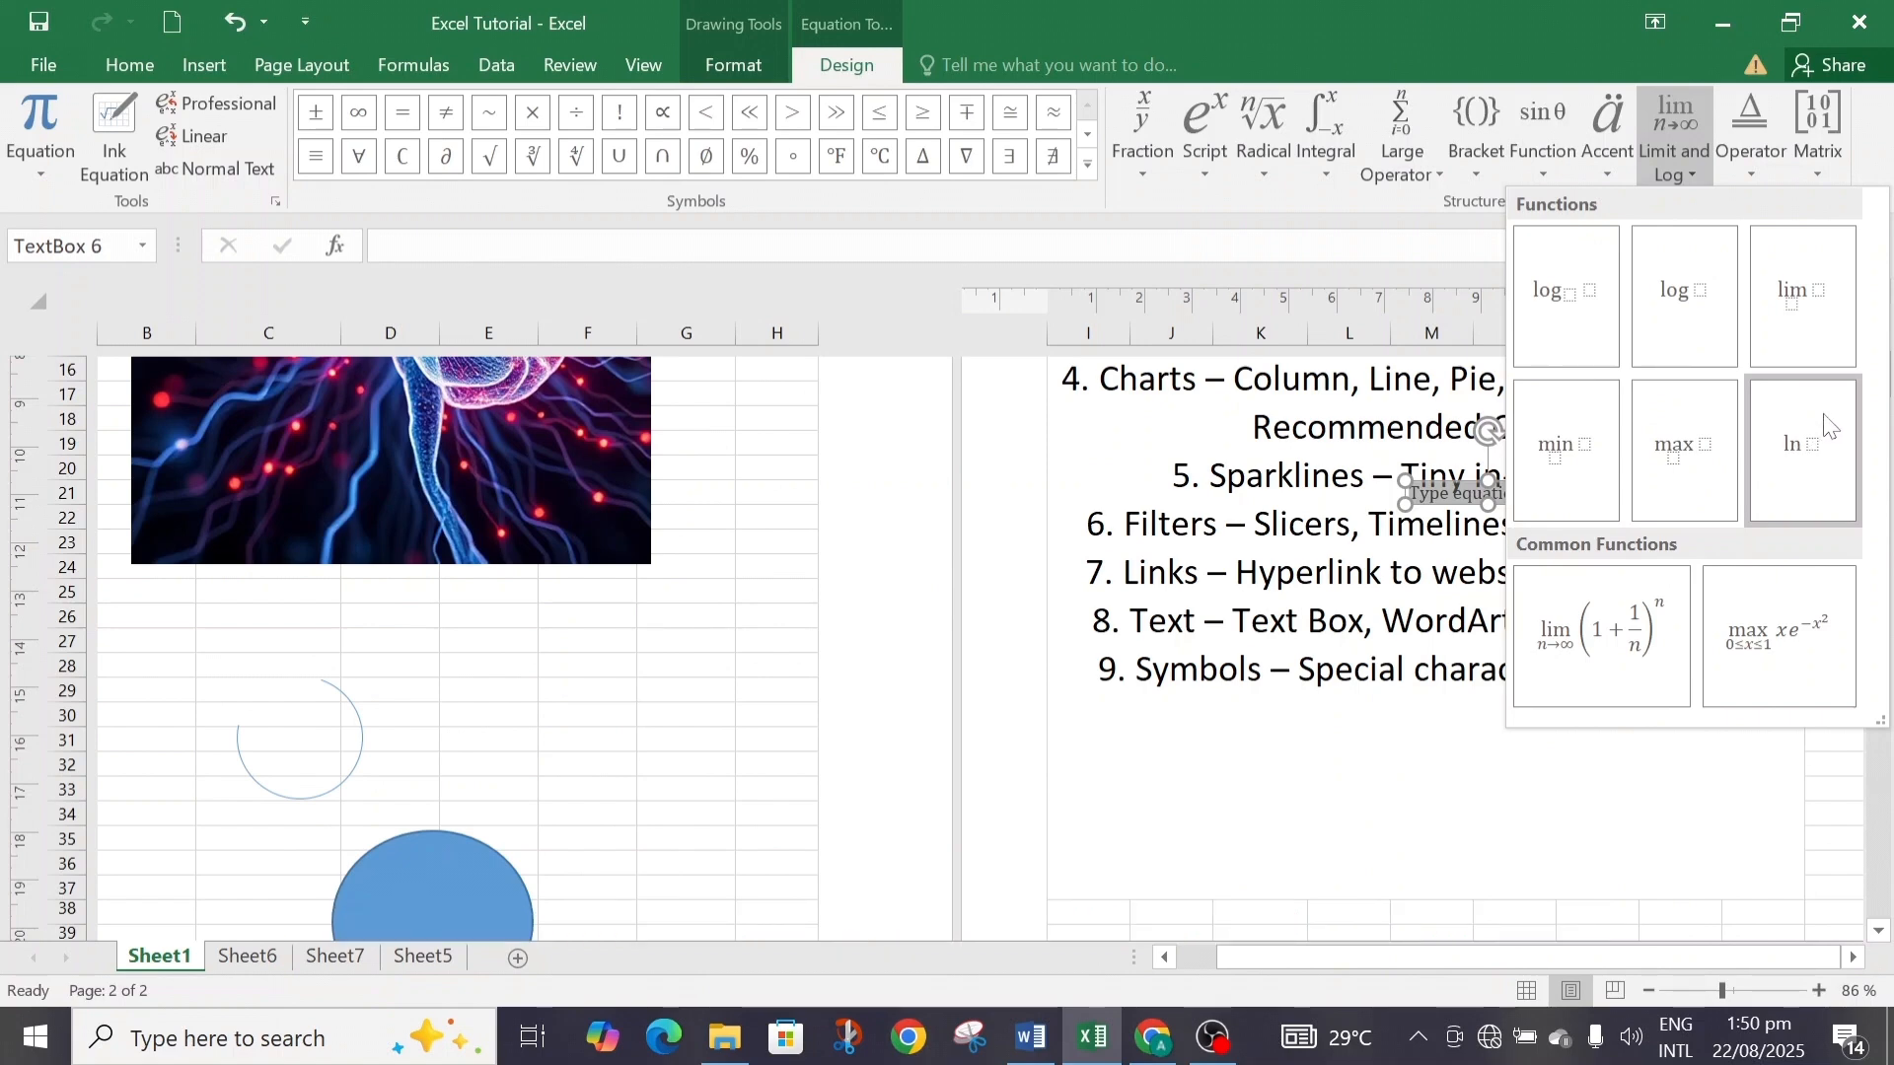
left_click(1754, 170)
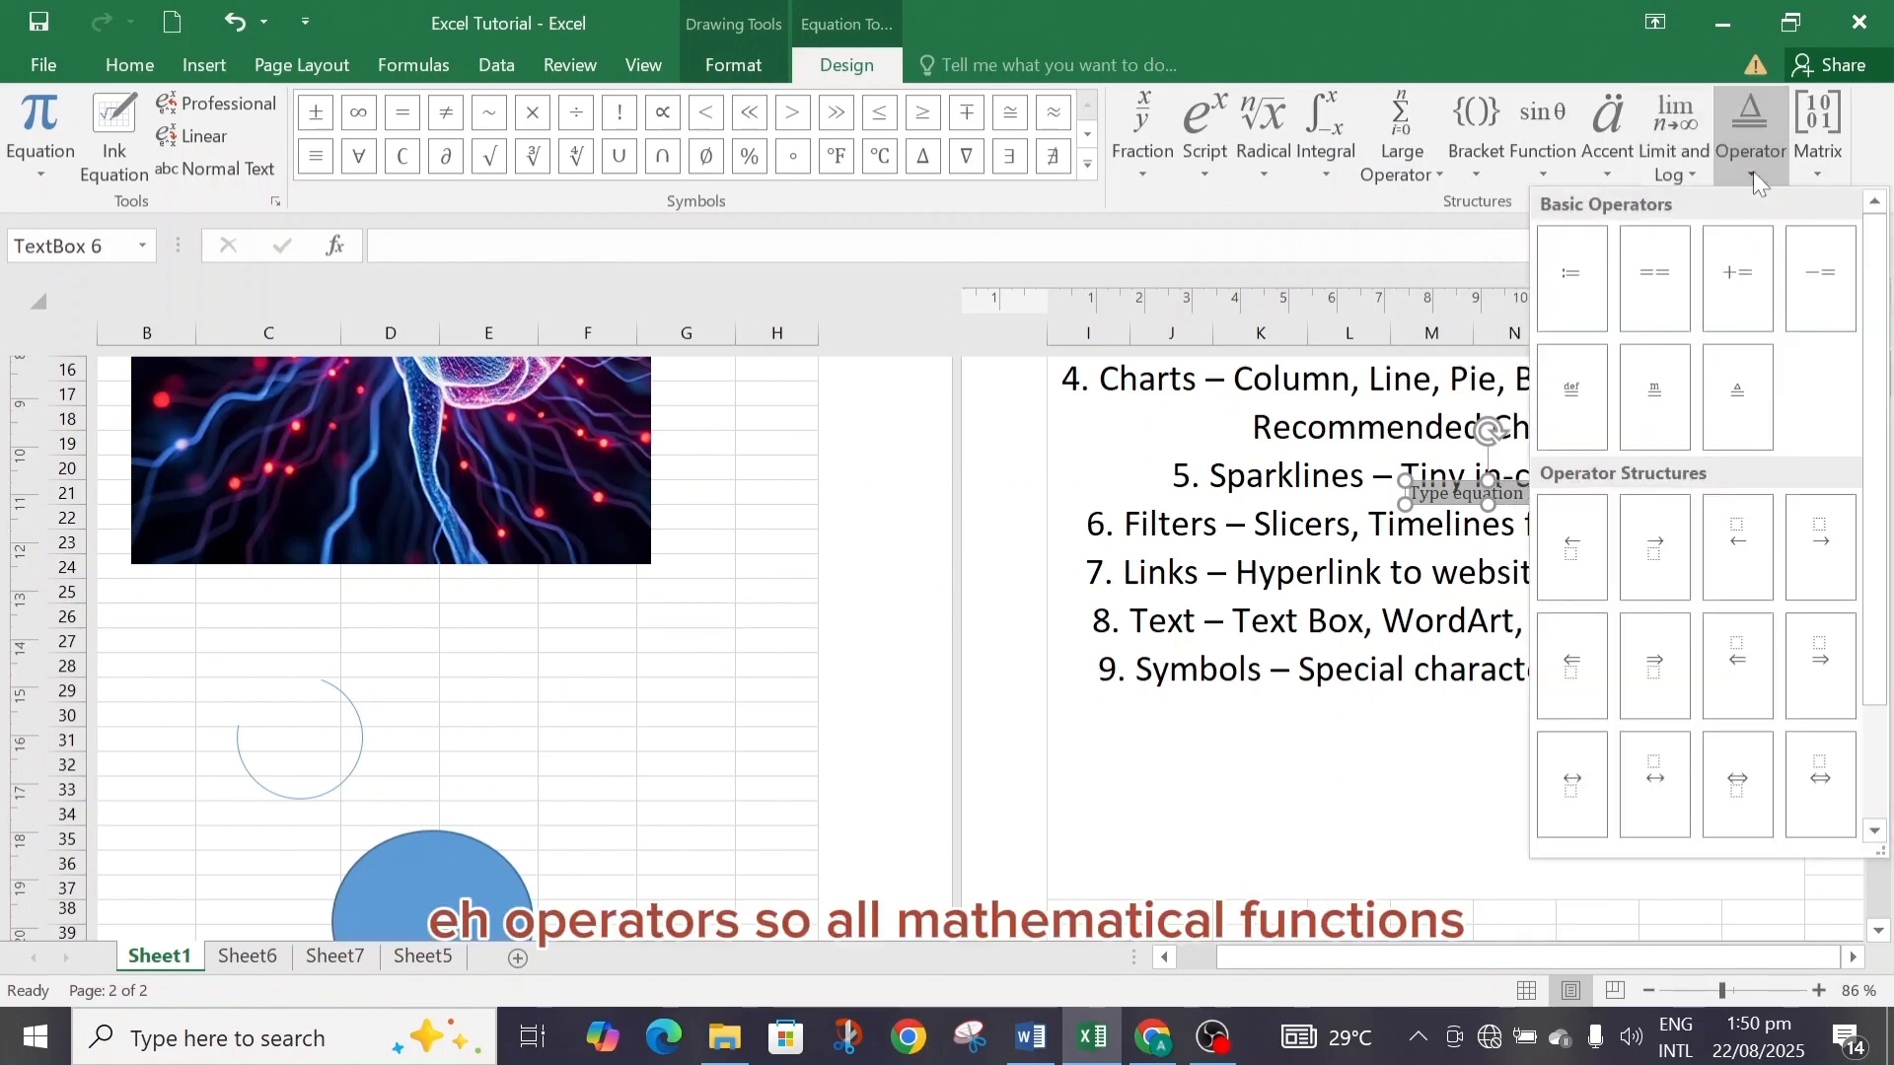
left_click(1815, 164)
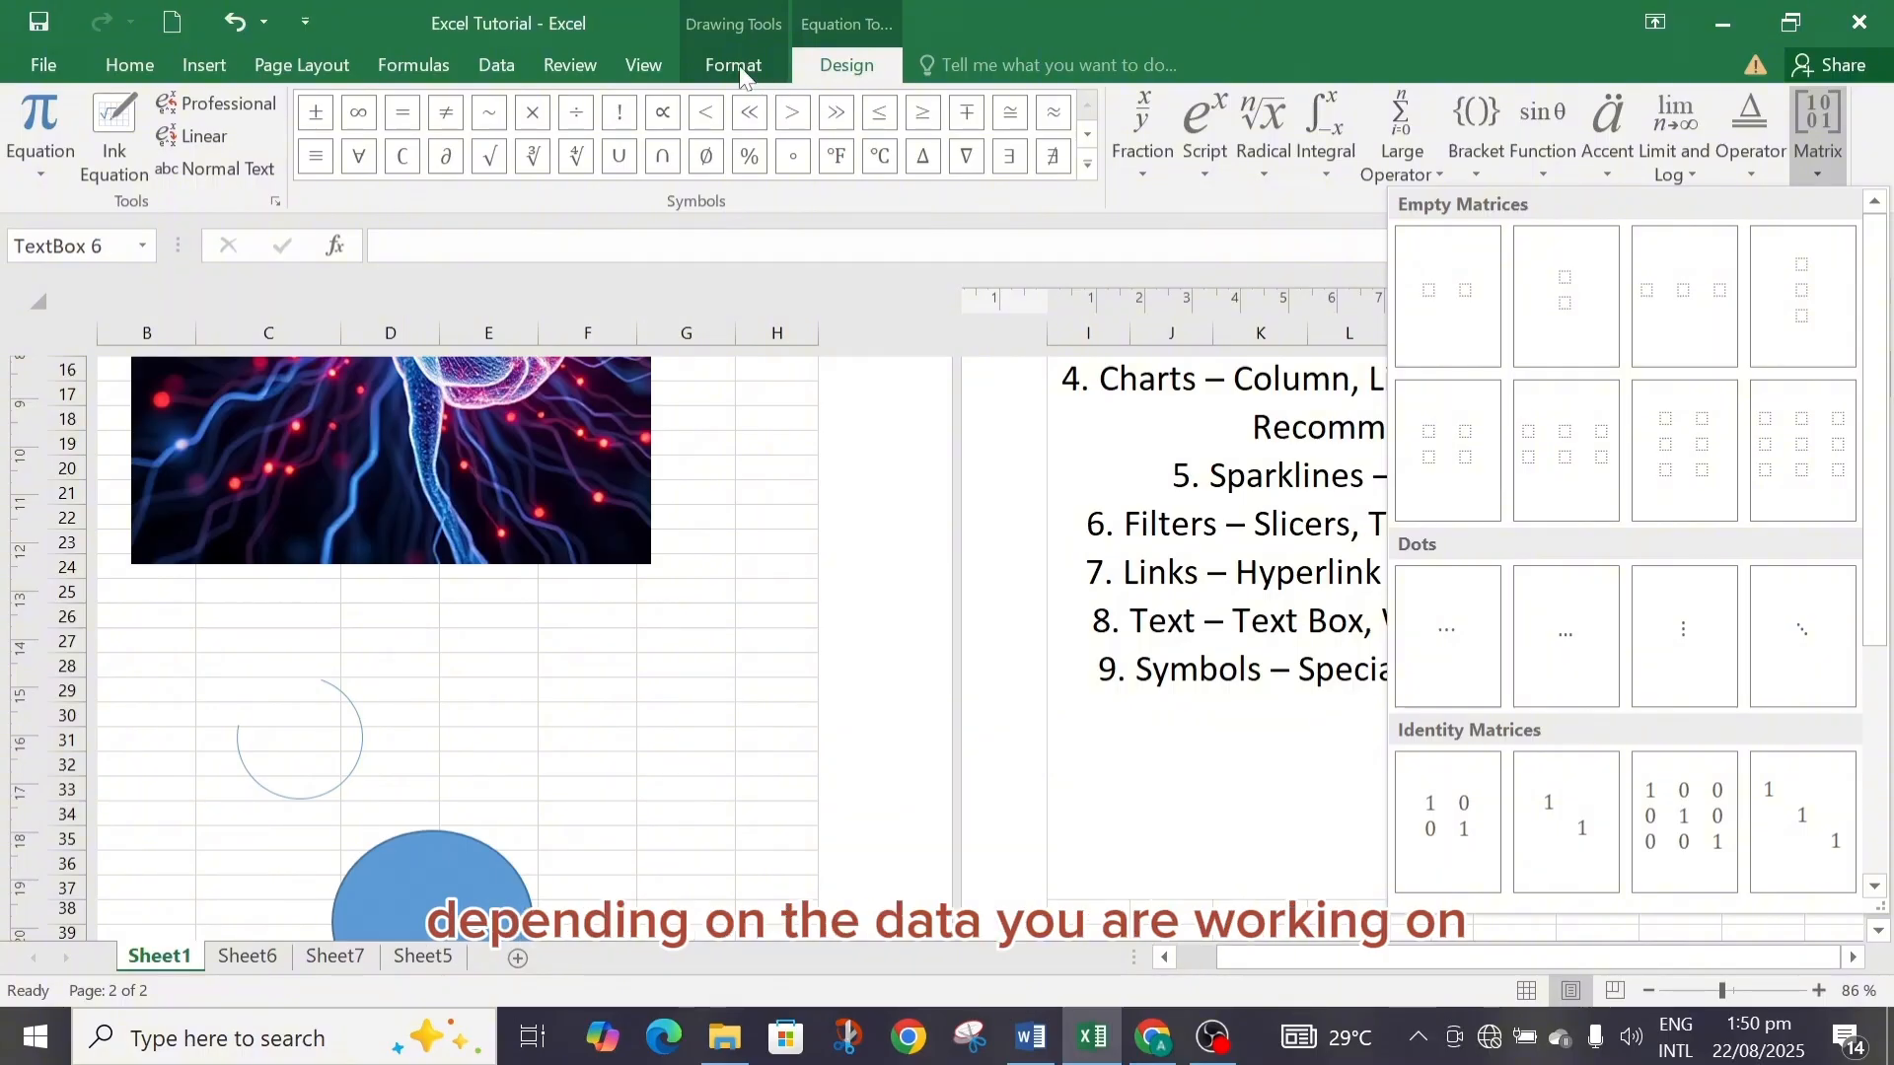
left_click(822, 199)
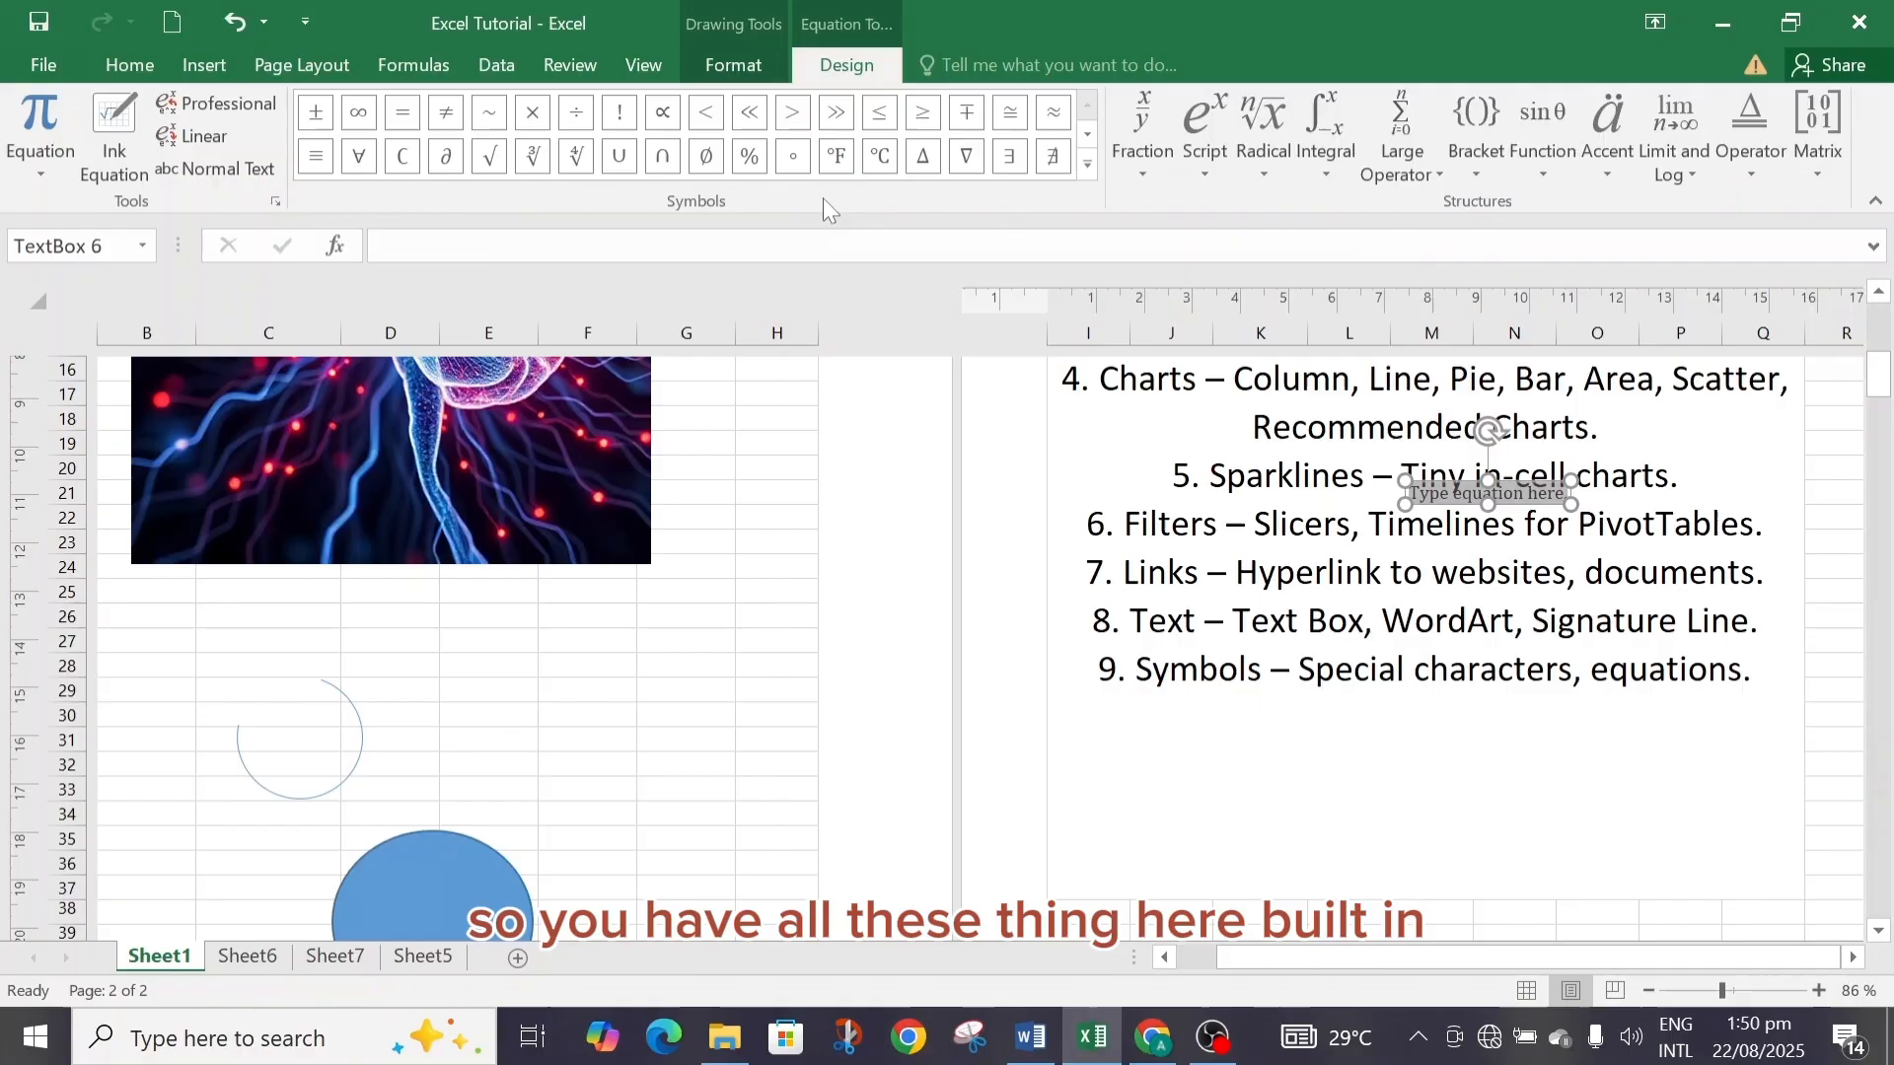
Go to Sheet5 and sort the sales table by Sales Amount from smallest to largest.
left_click(209, 65)
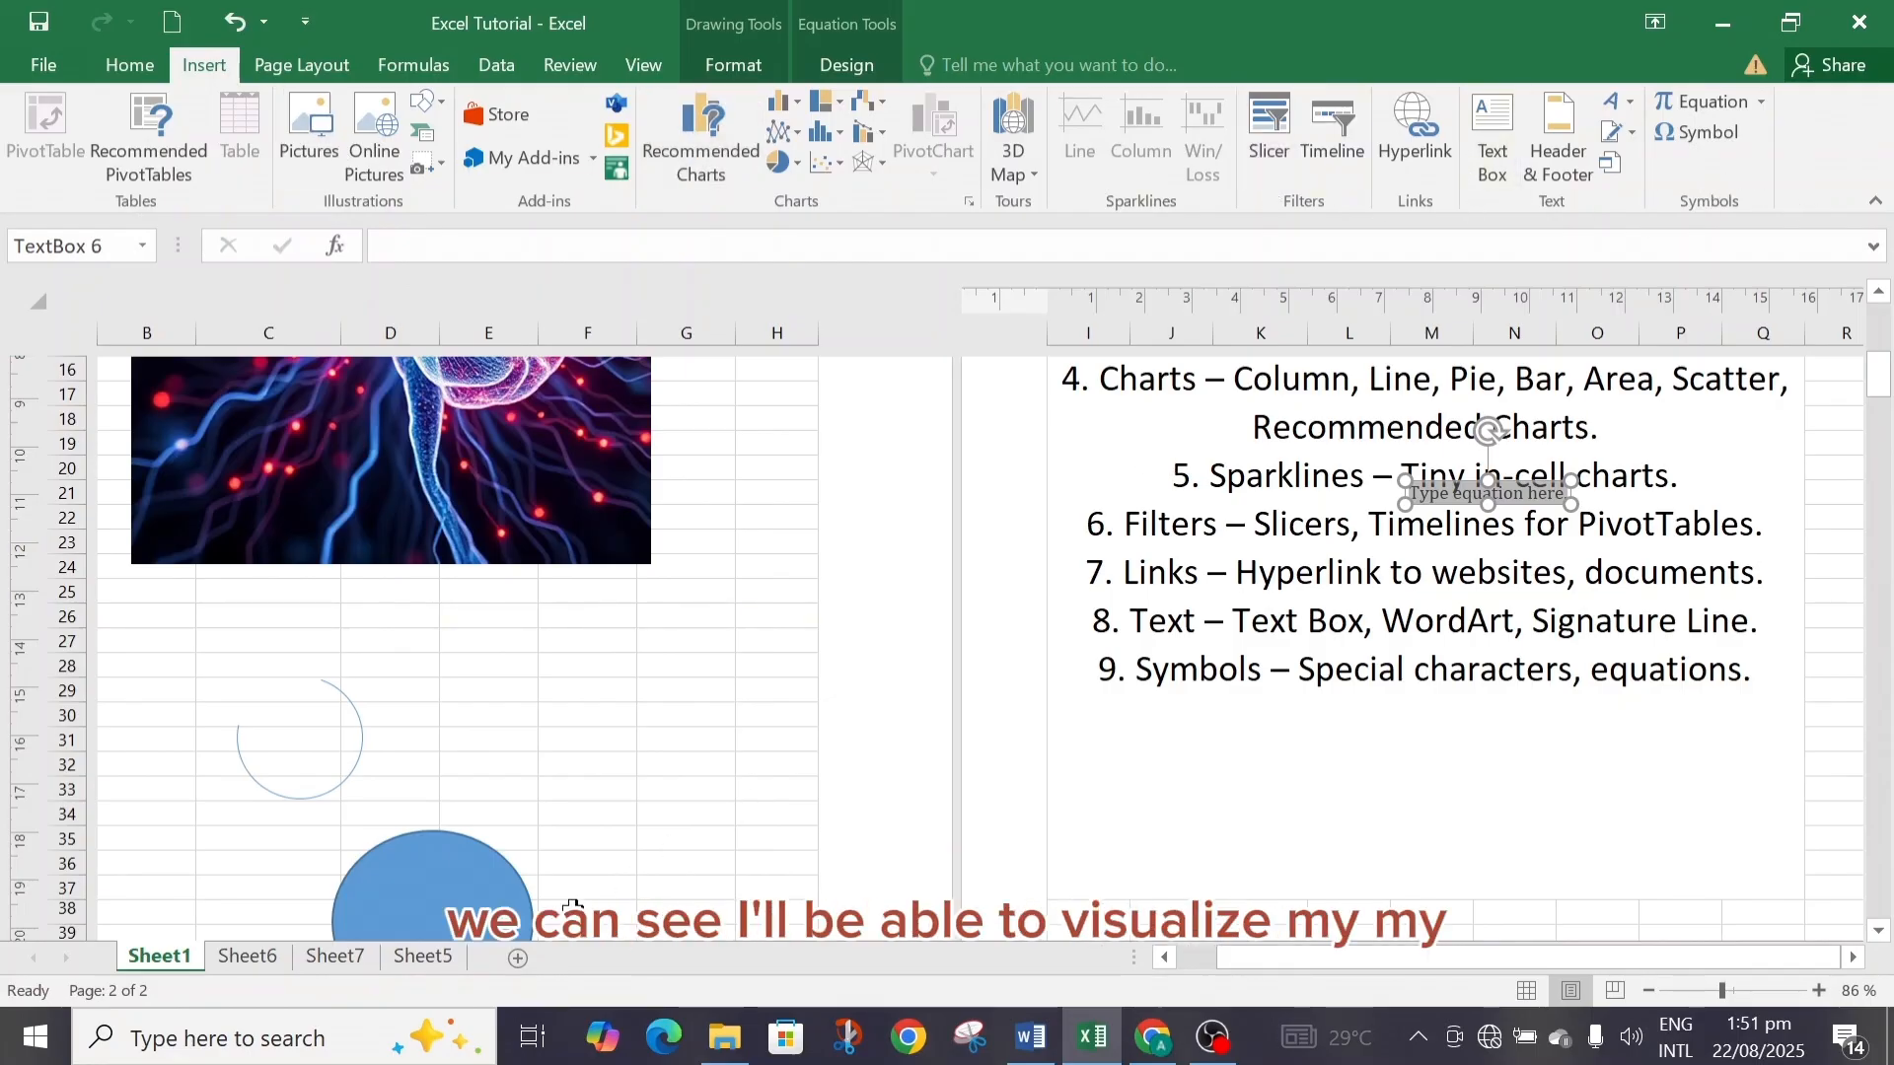
left_click(427, 965)
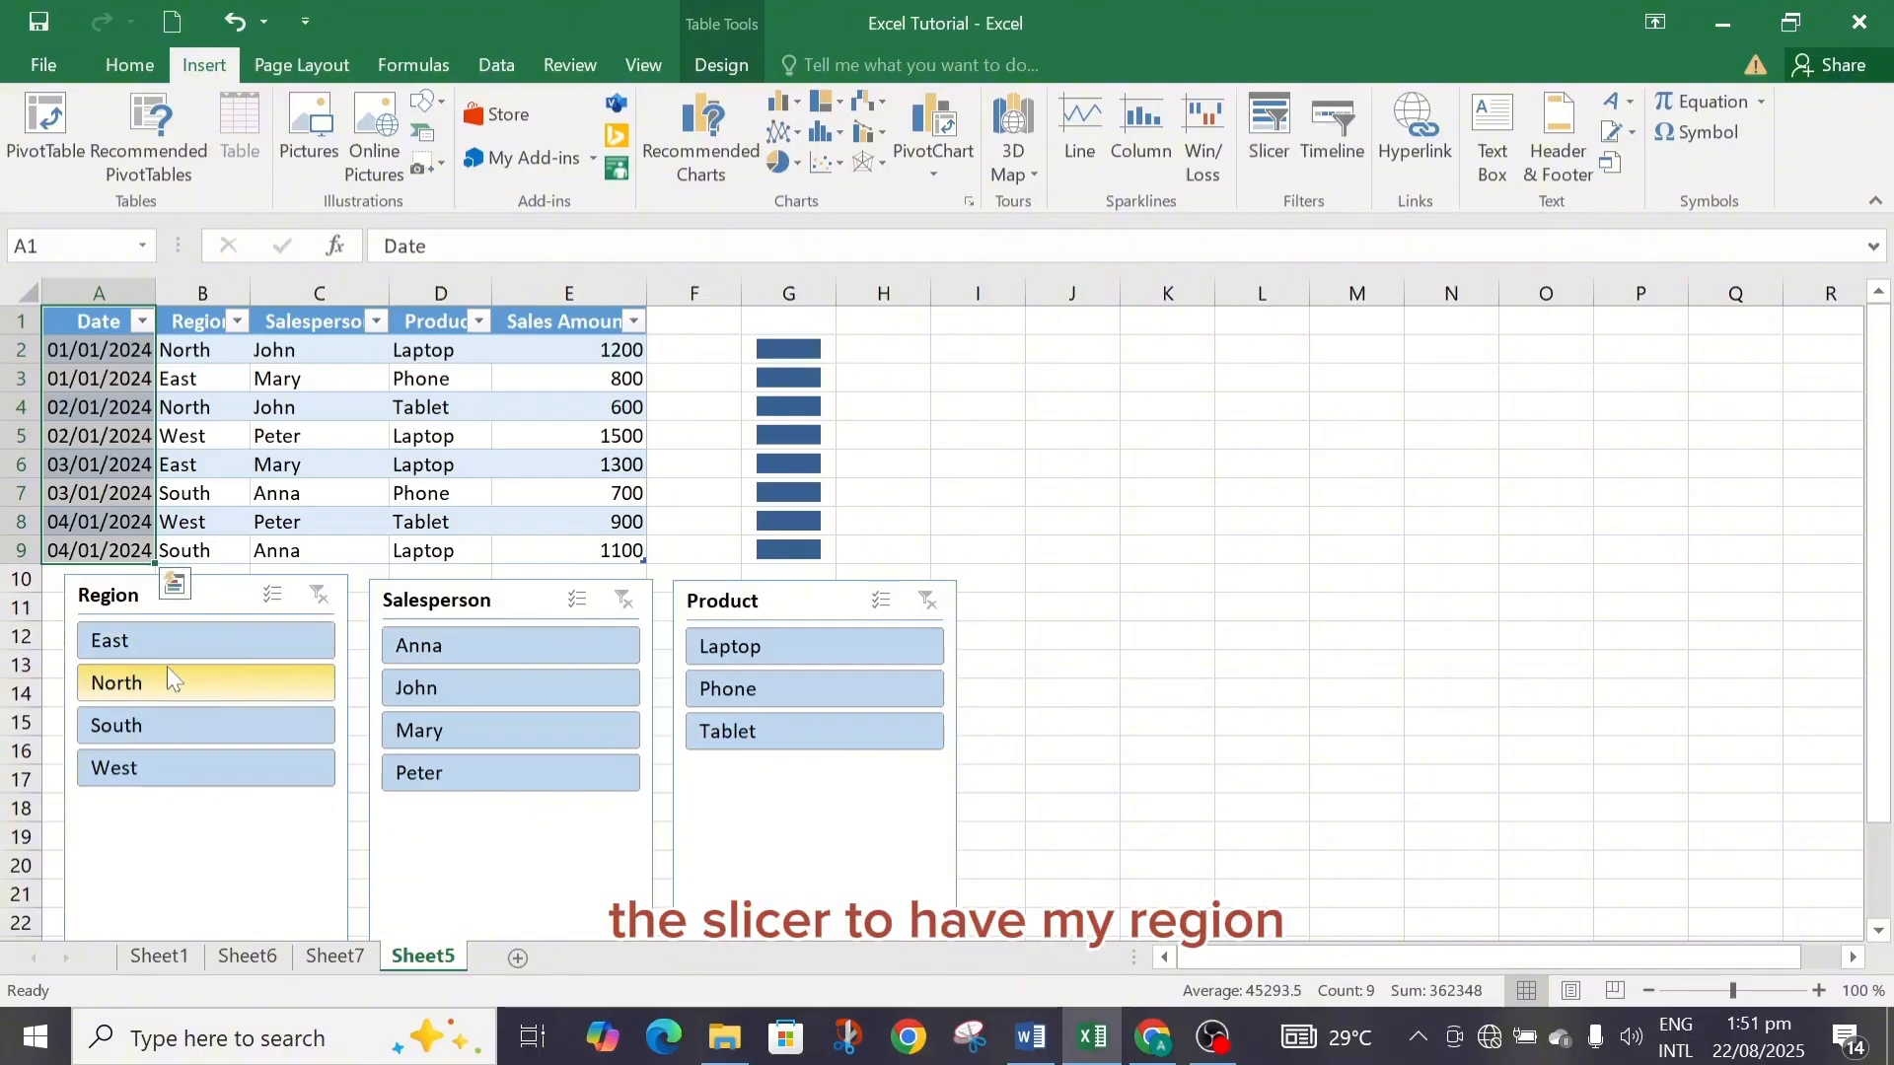
left_click(119, 596)
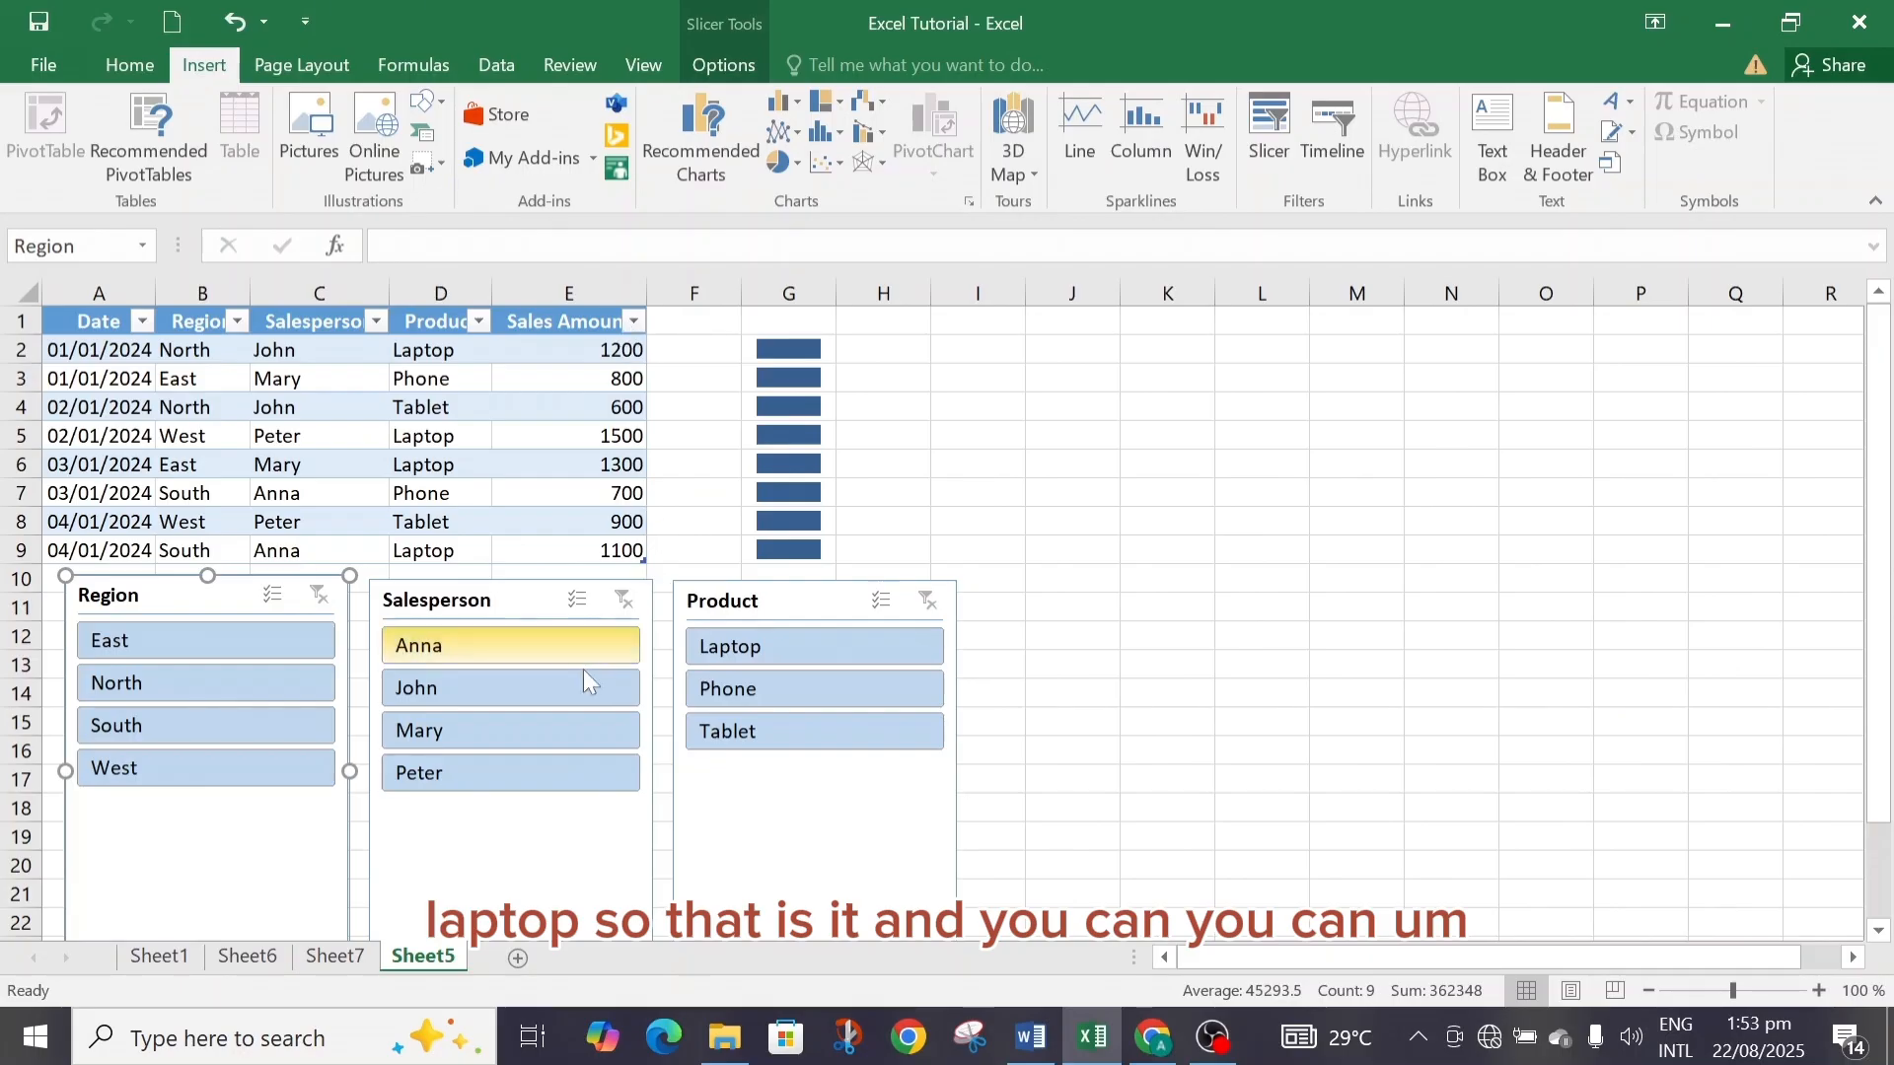
left_click(633, 323)
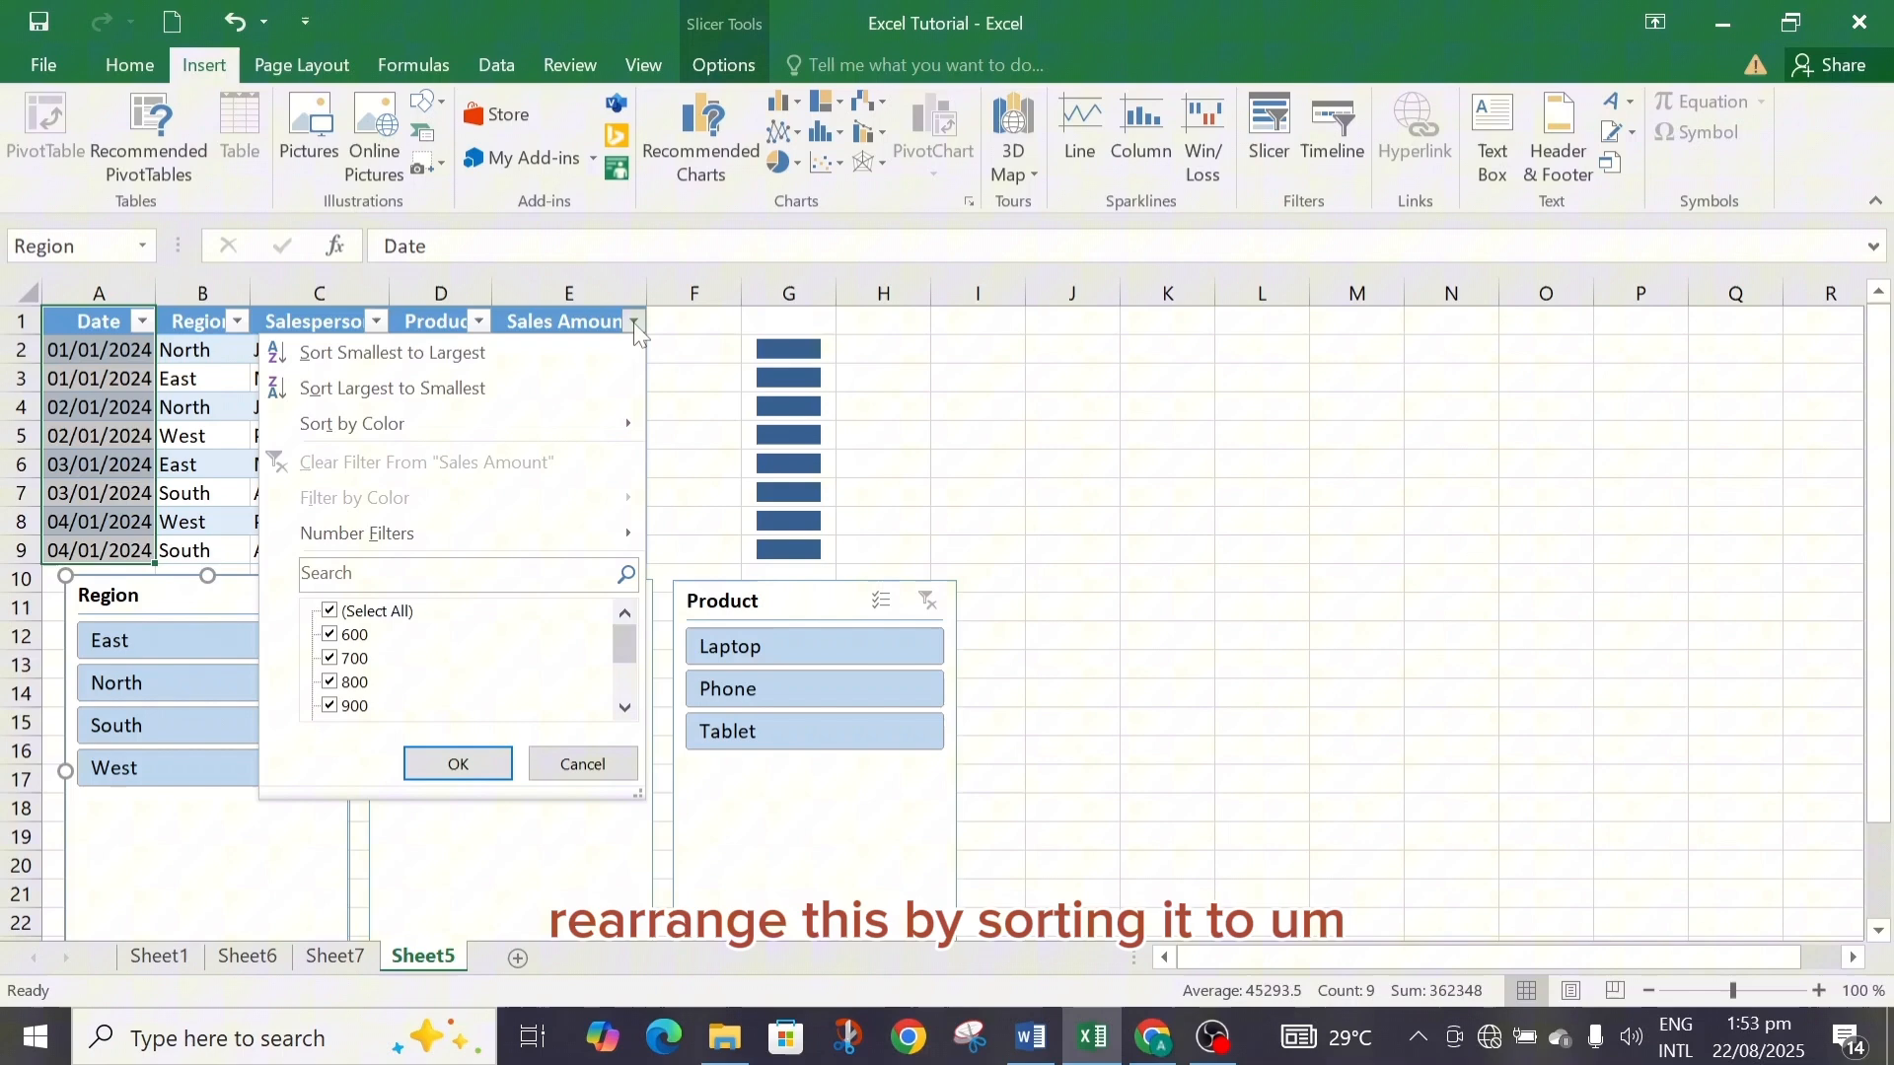
left_click(471, 352)
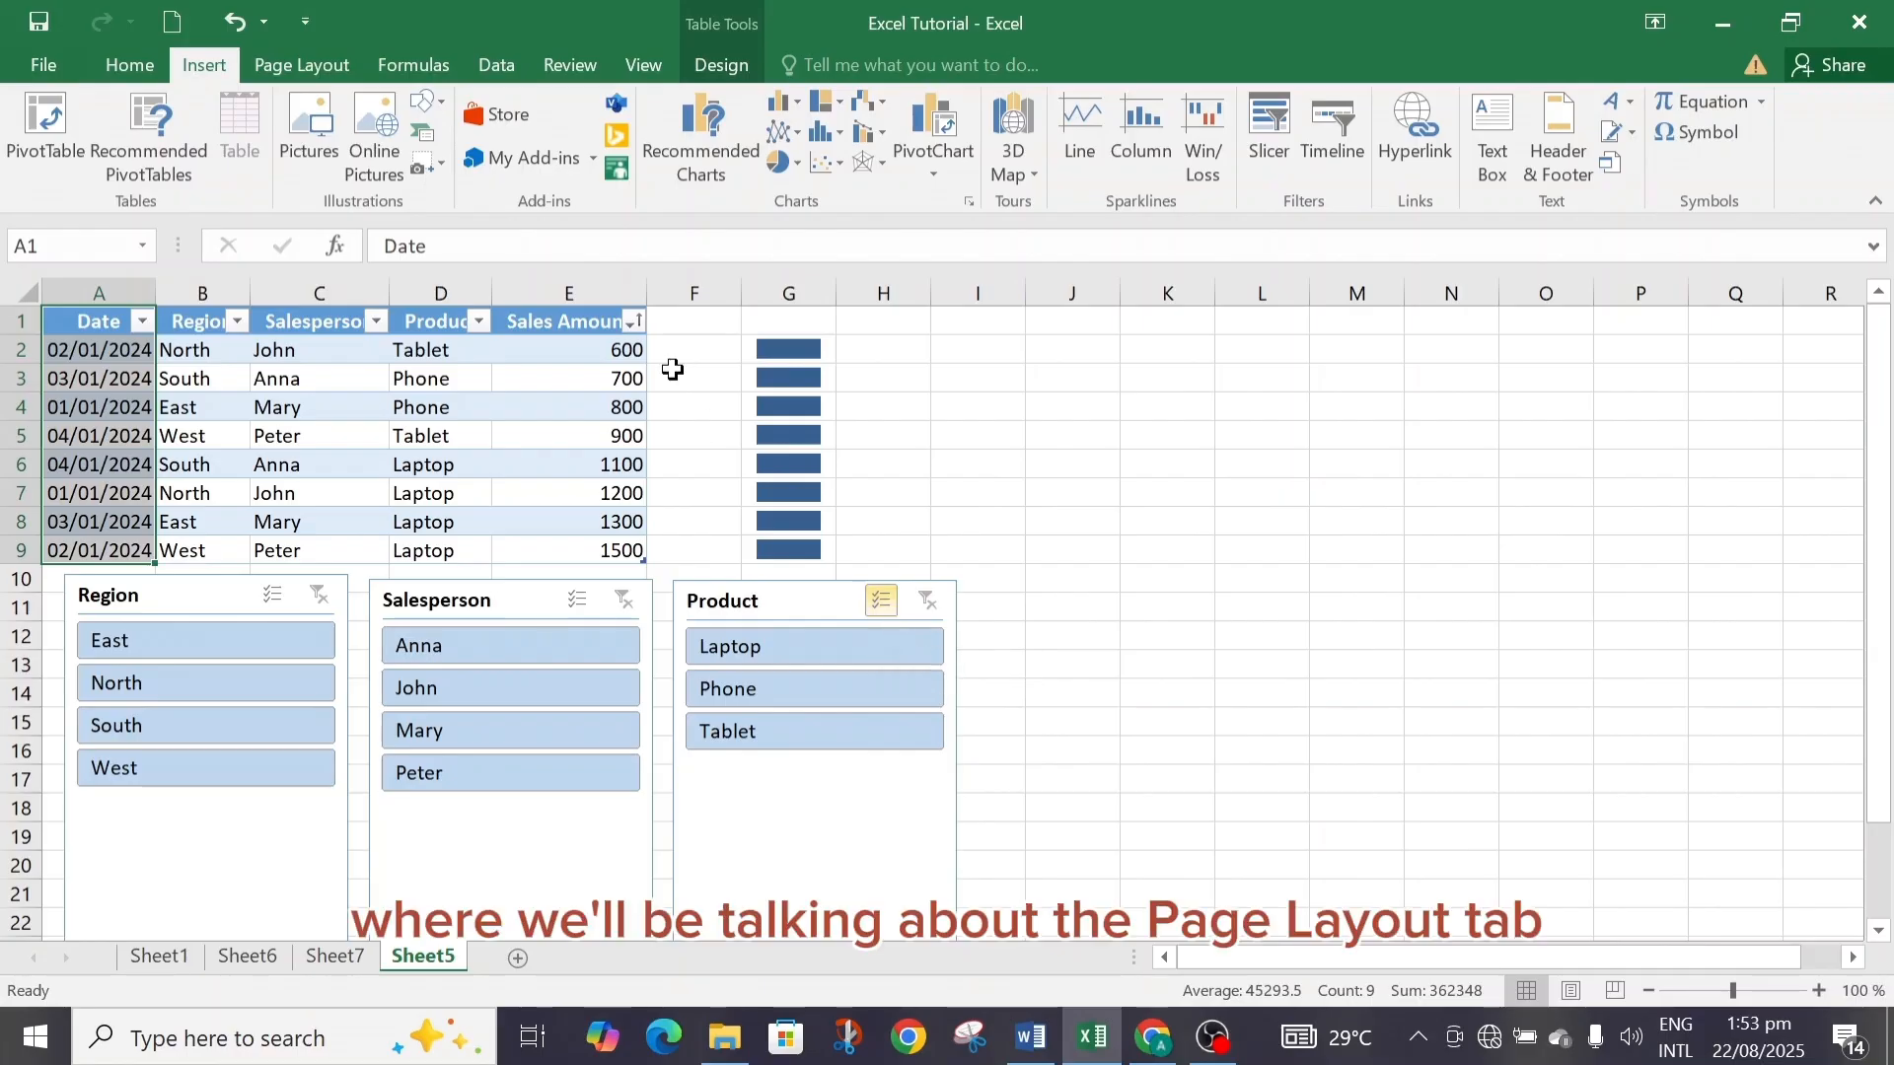
Bring up the page layout options.
left_click(296, 62)
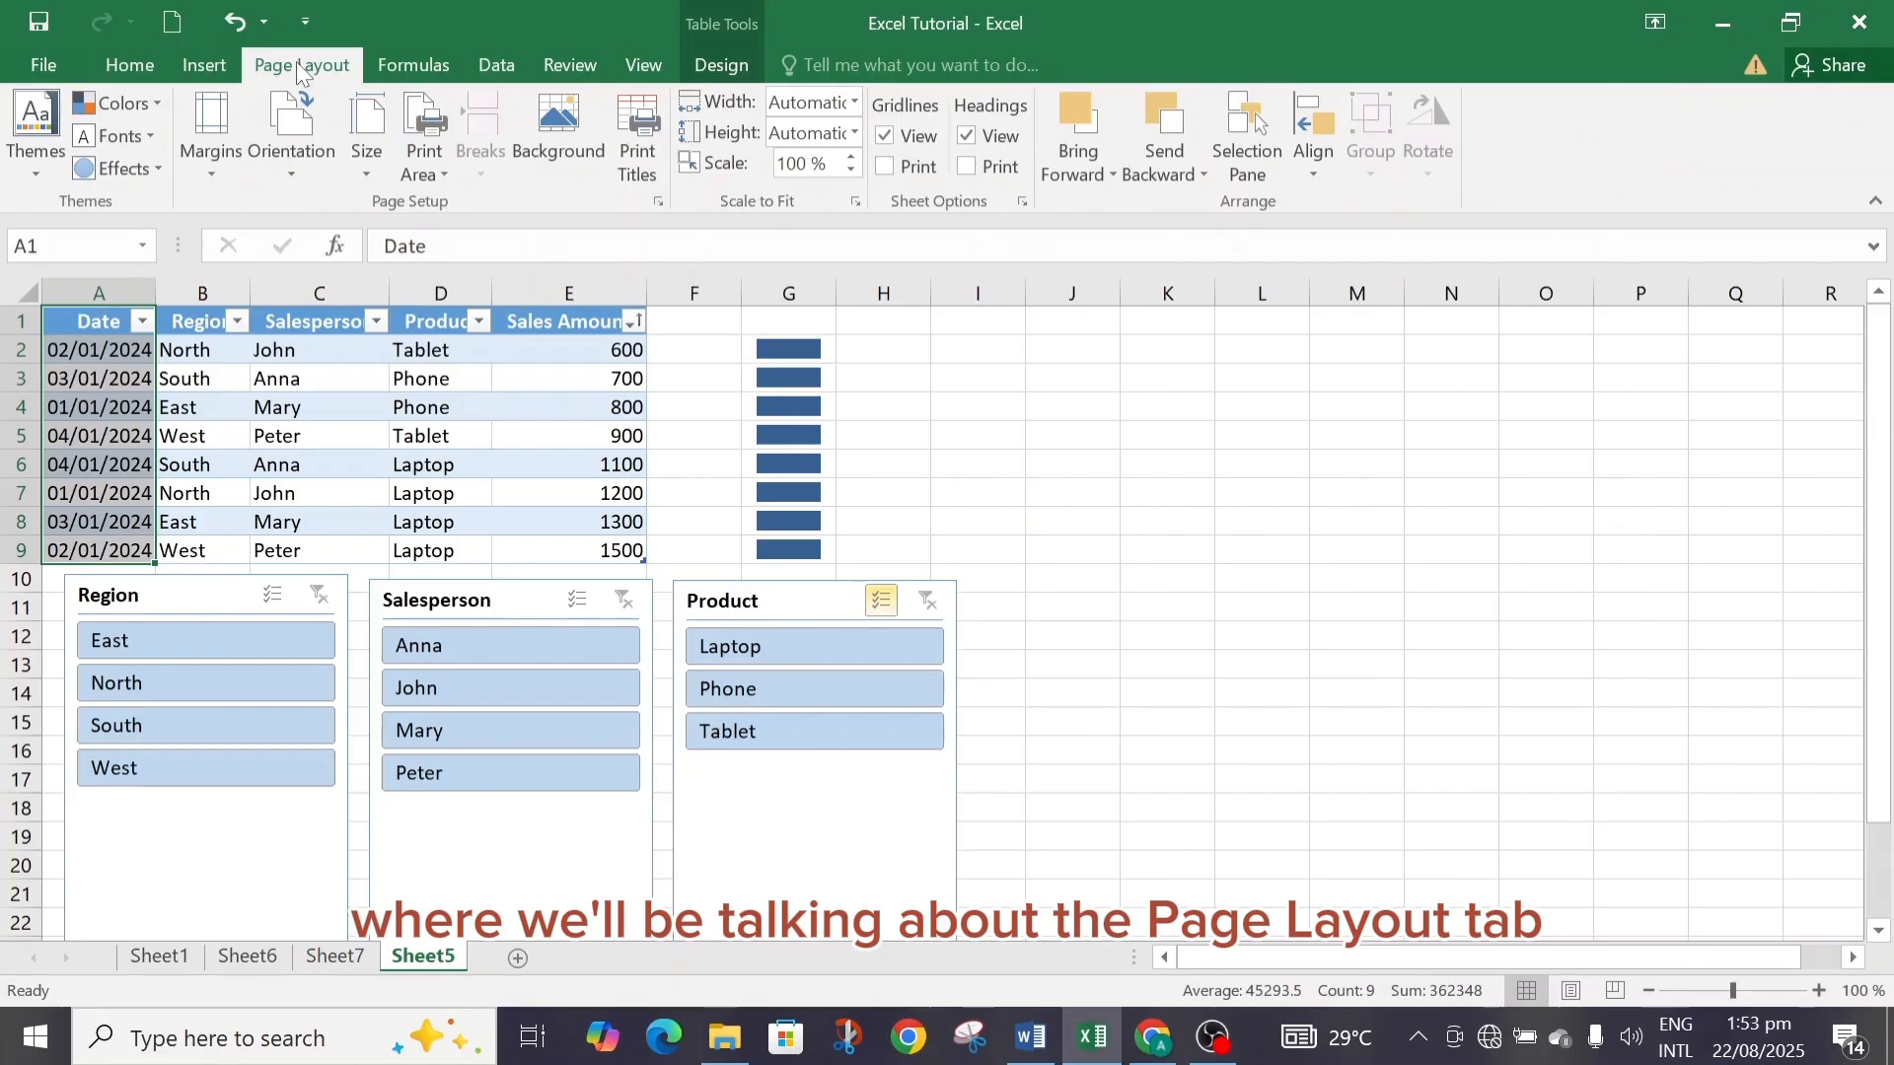